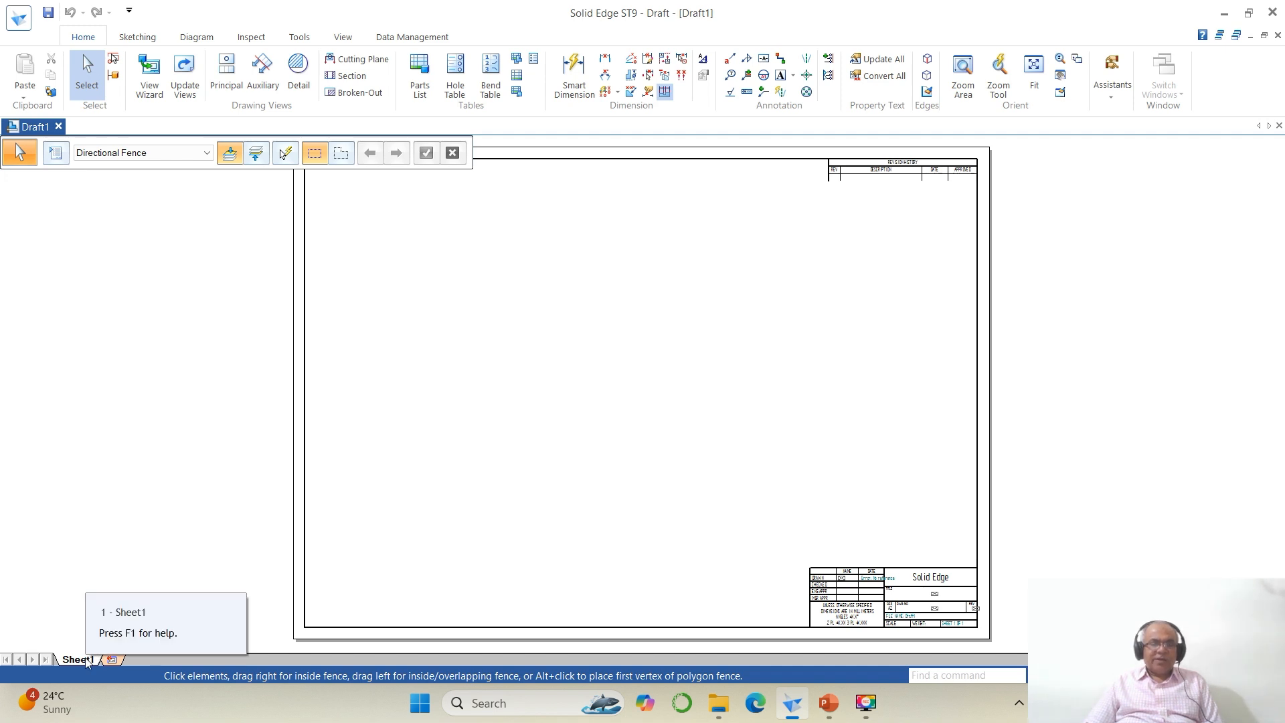
Step: Open Sheet Setup for Sheet1, set the background sheet to A4-Sheet and turn off Show background
{"action": "right_click", "coordinate": [85, 661]}
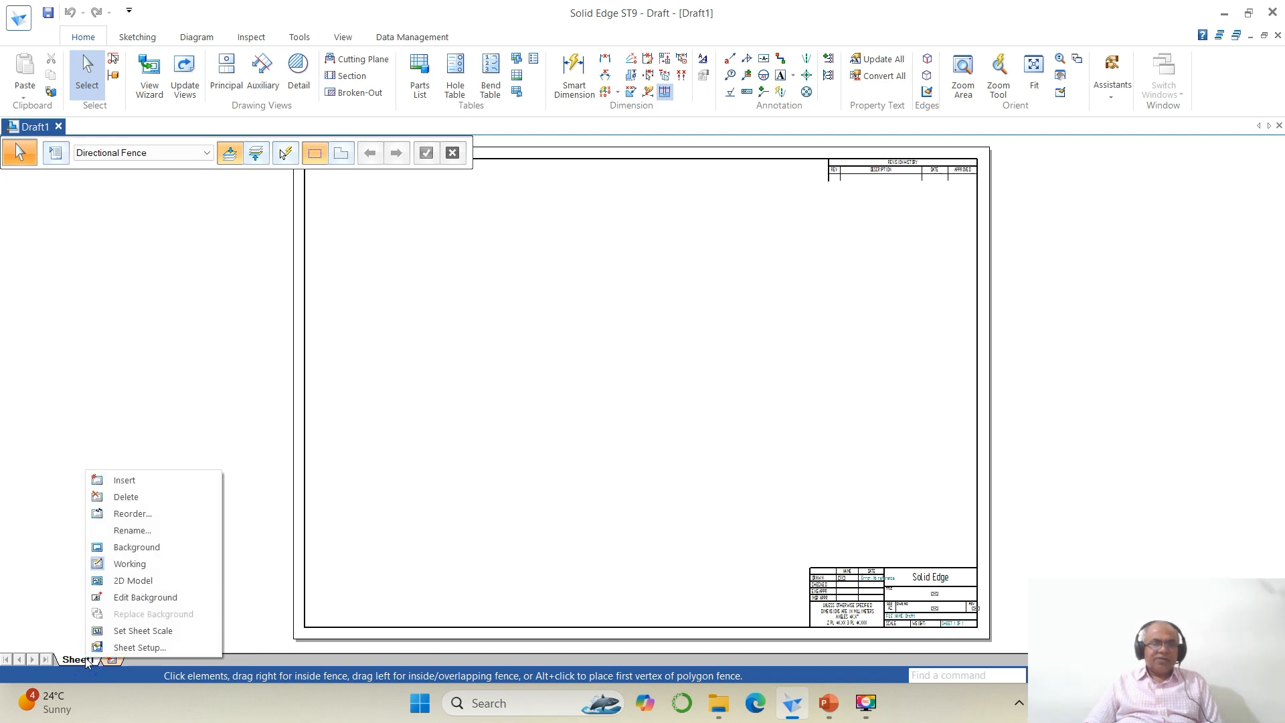
{"action": "left_click", "coordinate": [114, 647]}
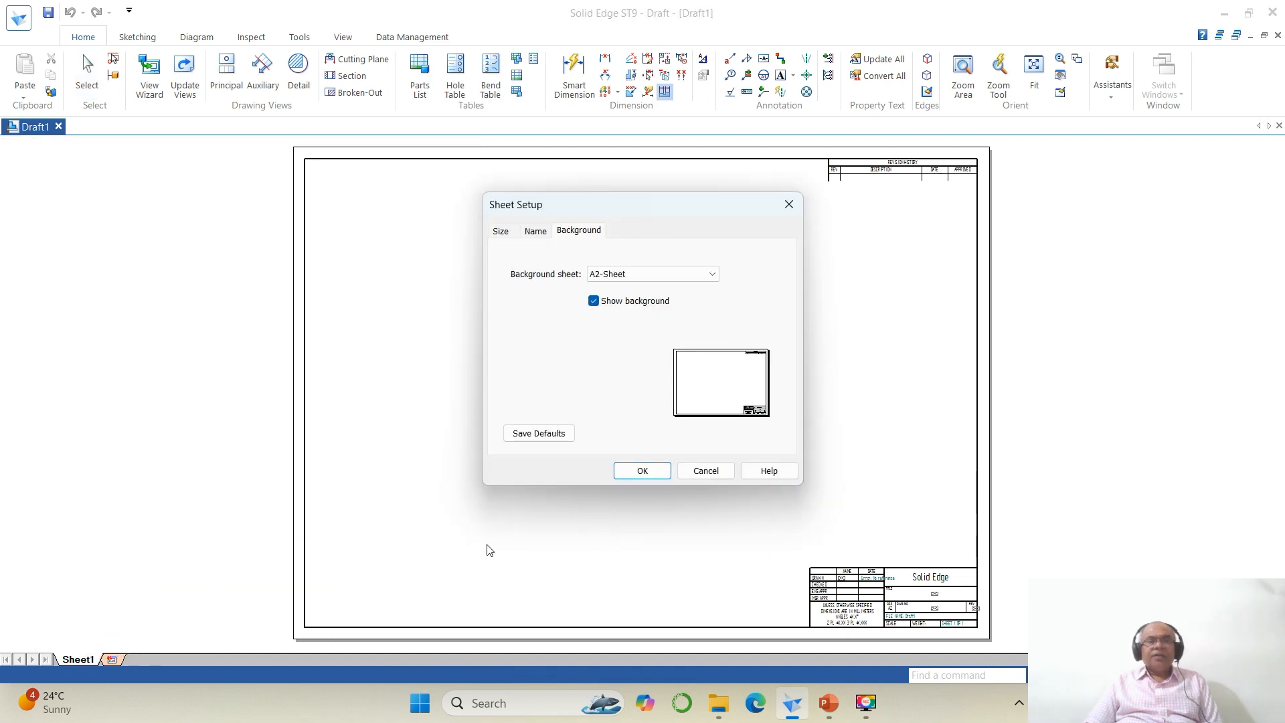
{"action": "left_click", "coordinate": [712, 274]}
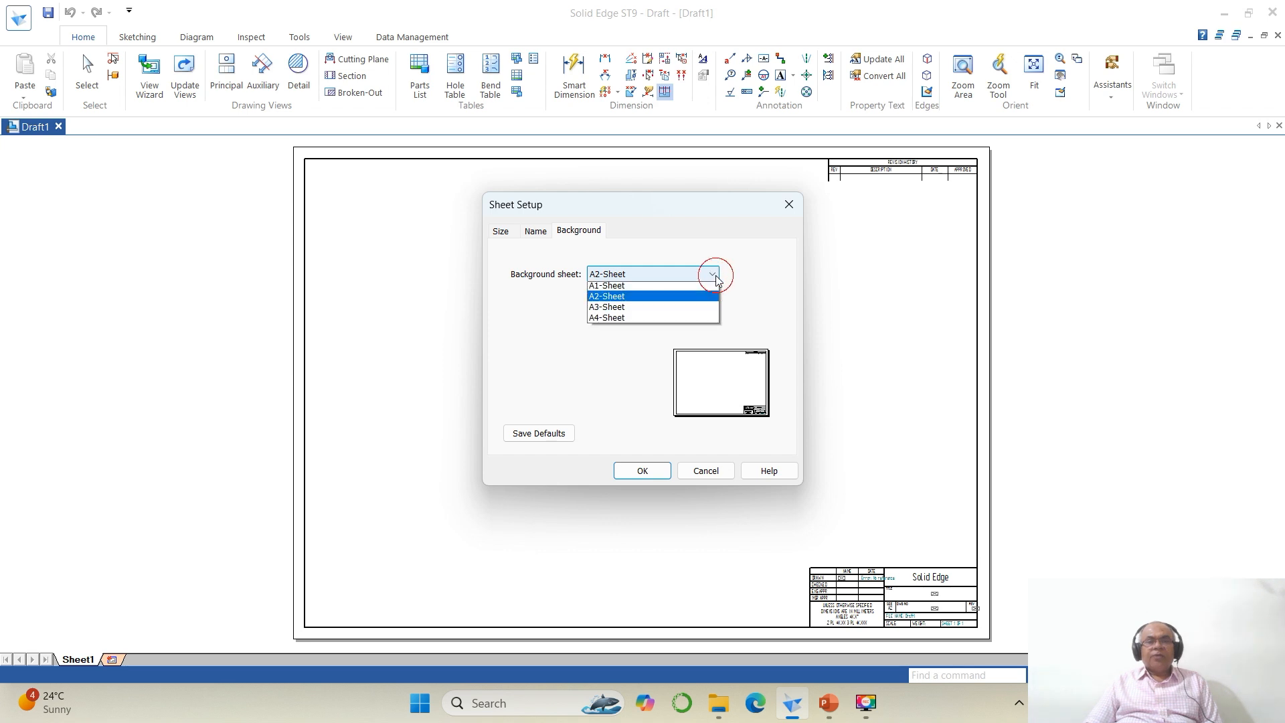
{"action": "left_click", "coordinate": [622, 331]}
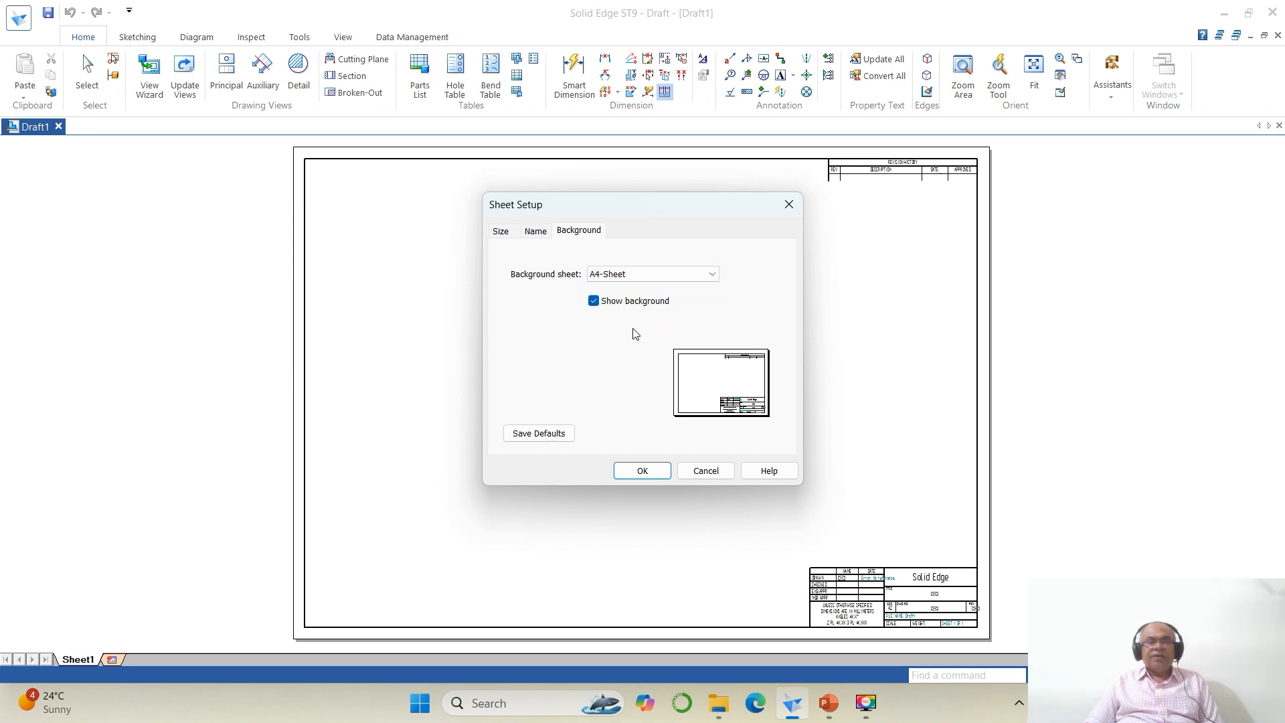
{"action": "left_click", "coordinate": [594, 301]}
{"action": "left_click", "coordinate": [642, 471]}
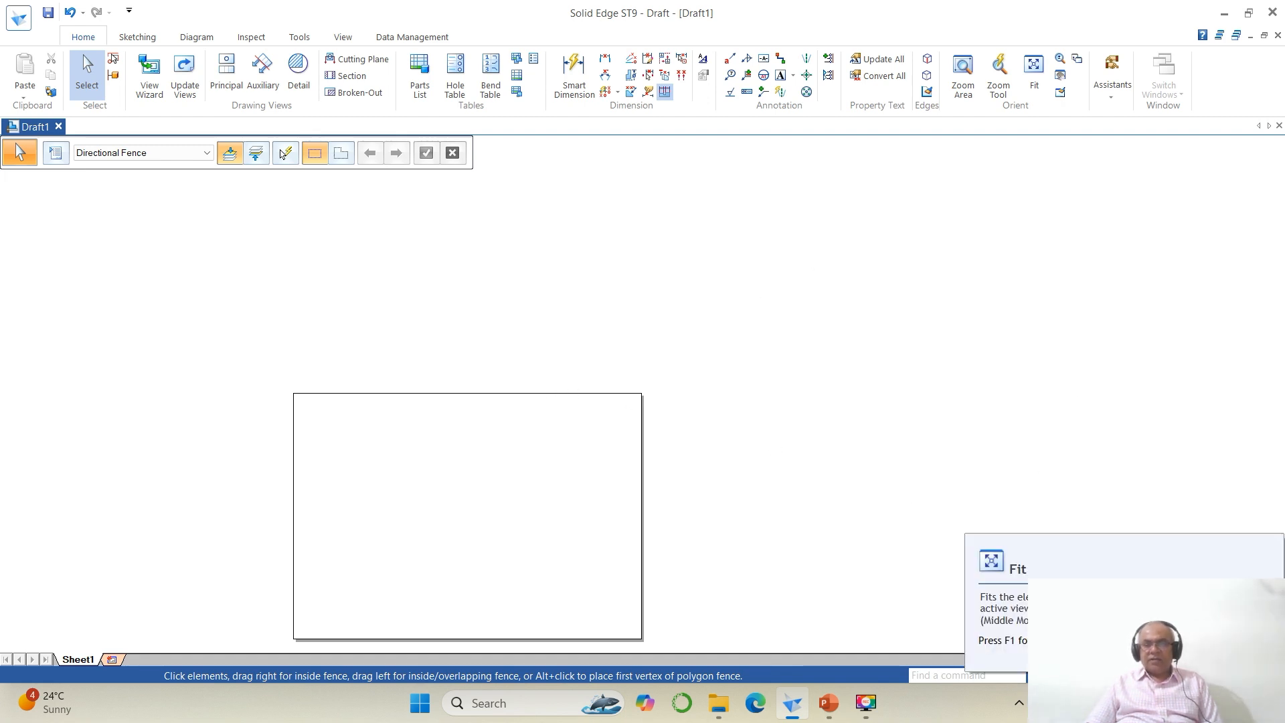
Step: Start the Text command and set the text font to Times New Roman with a height of 4
{"action": "left_click", "coordinate": [1131, 675]}
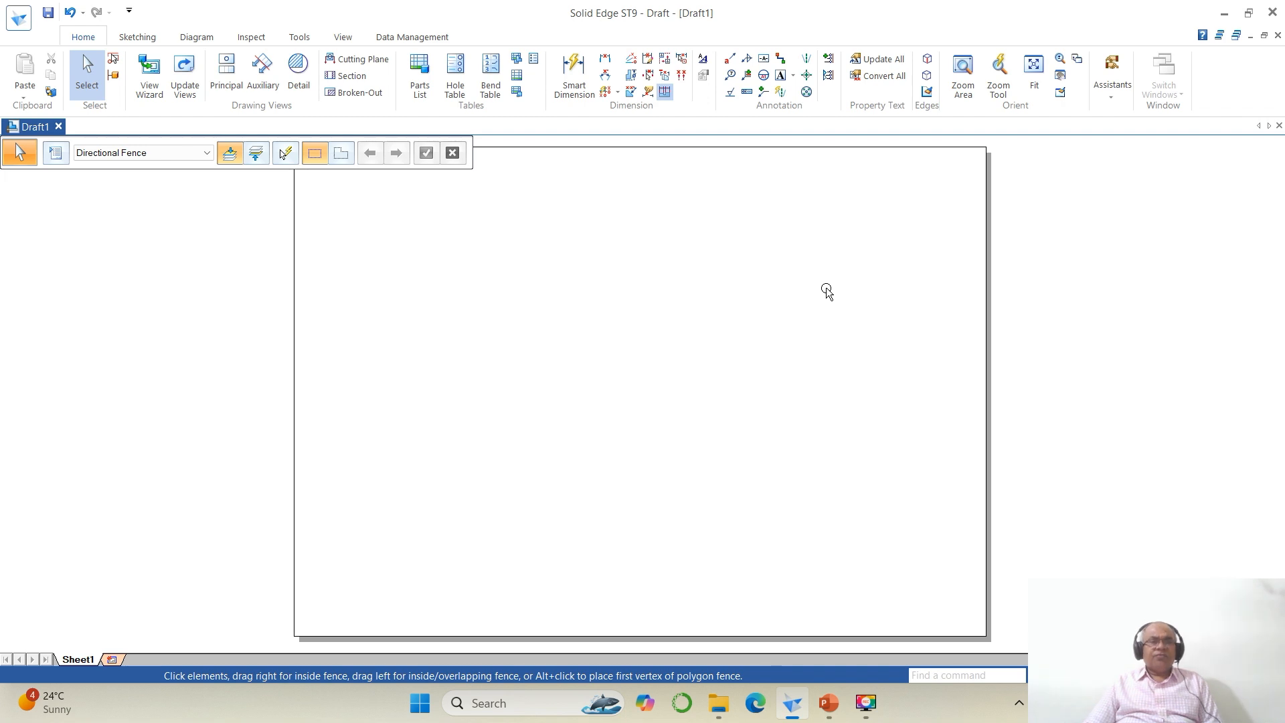
{"action": "left_click", "coordinate": [138, 37]}
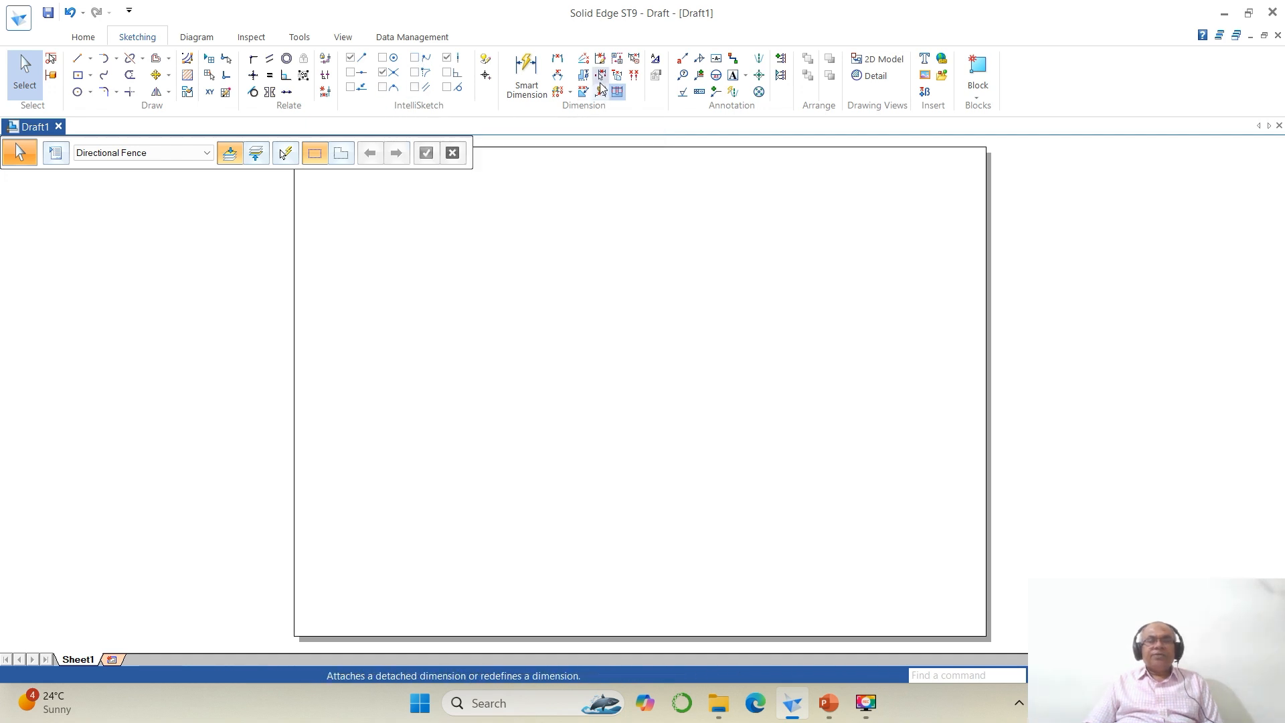
{"action": "left_click", "coordinate": [734, 76]}
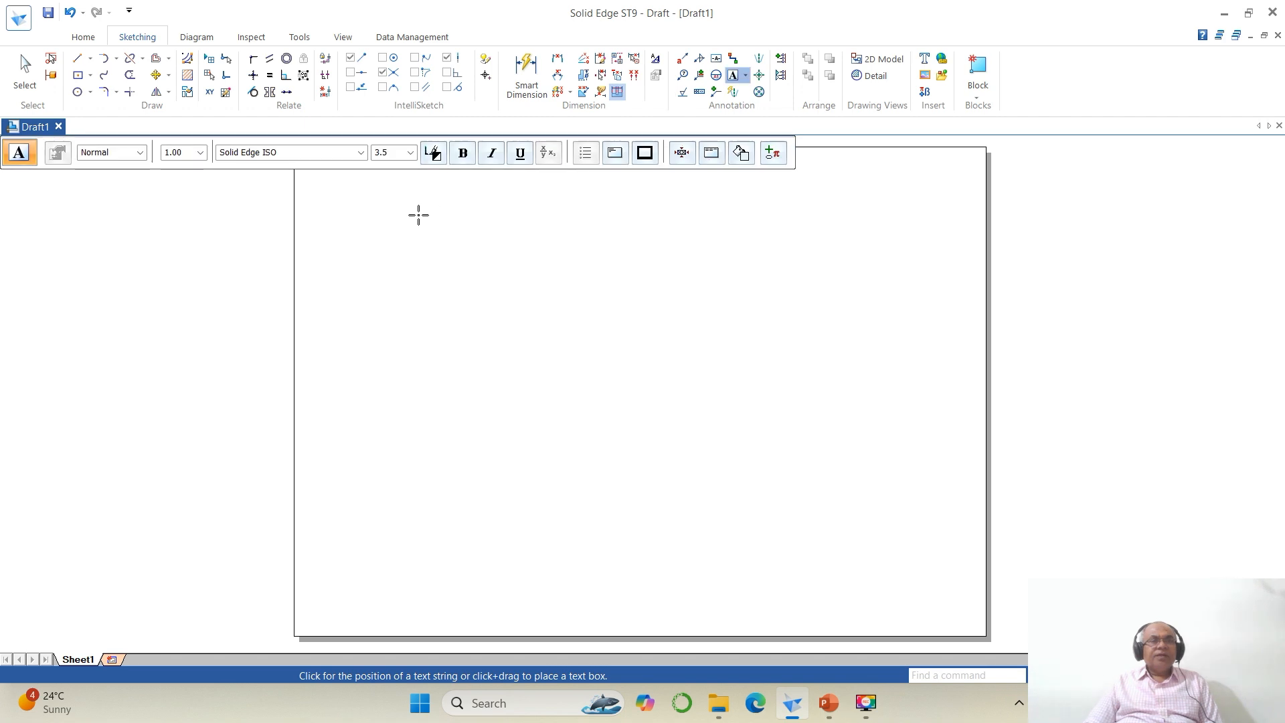
{"action": "left_click", "coordinate": [360, 152]}
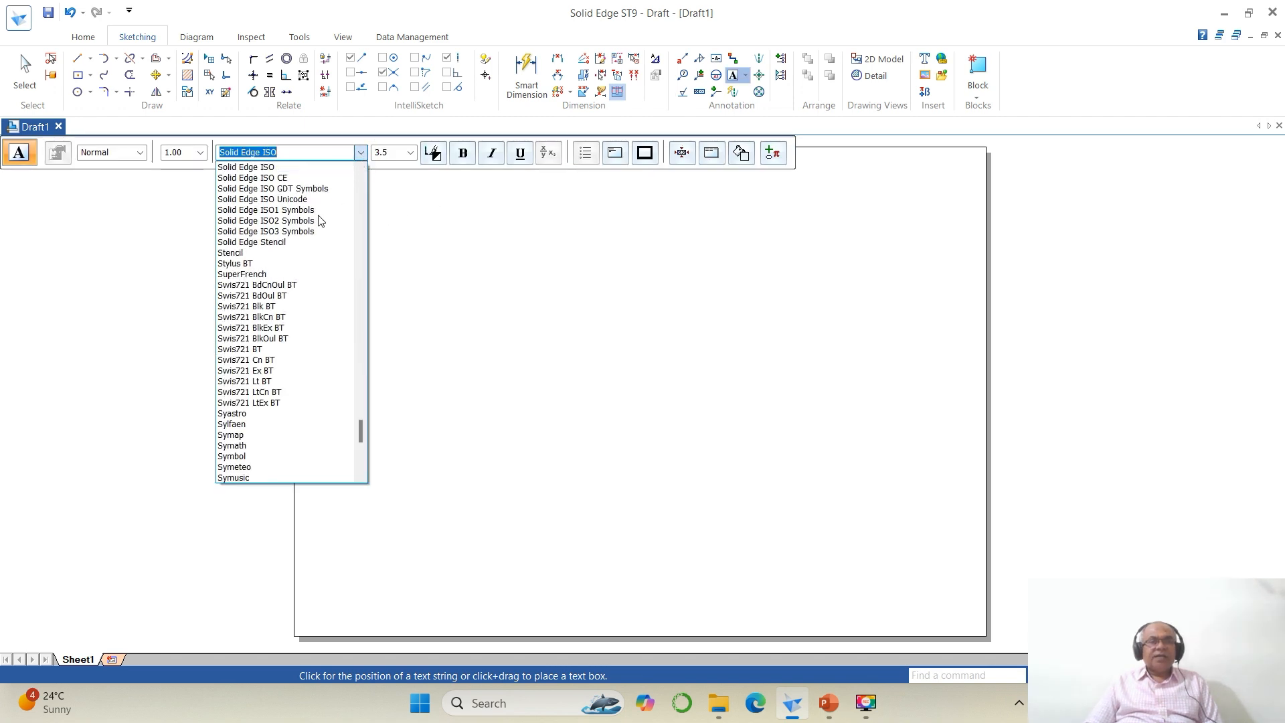
{"action": "scroll", "coordinate": [305, 266], "scroll_direction": "down", "scroll_amount": 3}
{"action": "scroll", "coordinate": [304, 266], "scroll_direction": "down", "scroll_amount": 2}
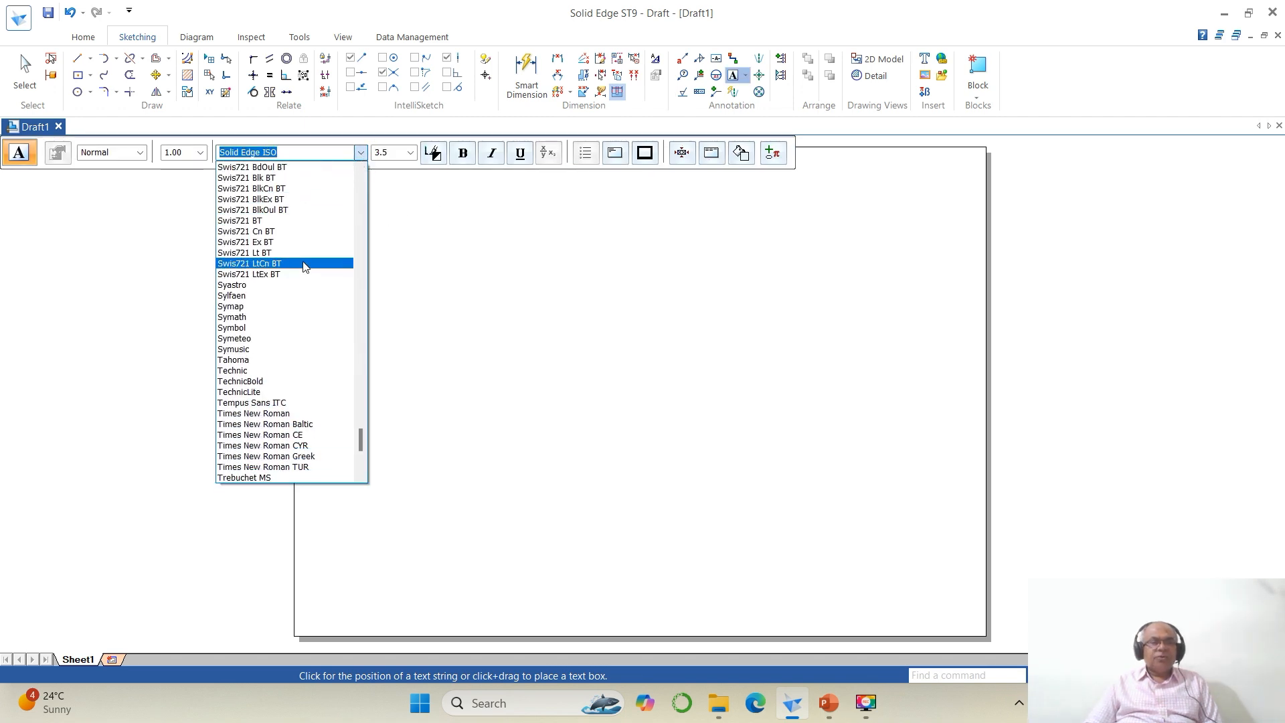
{"action": "left_click", "coordinate": [289, 413]}
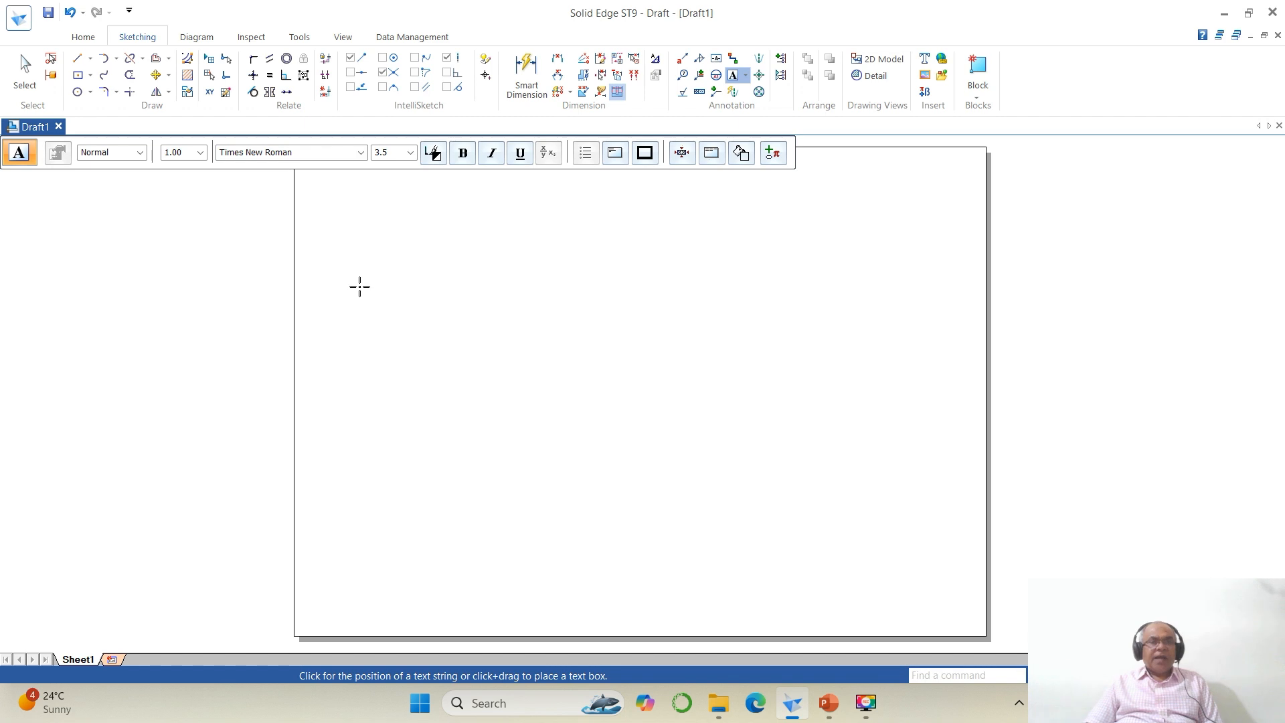
{"action": "left_click", "coordinate": [391, 155]}
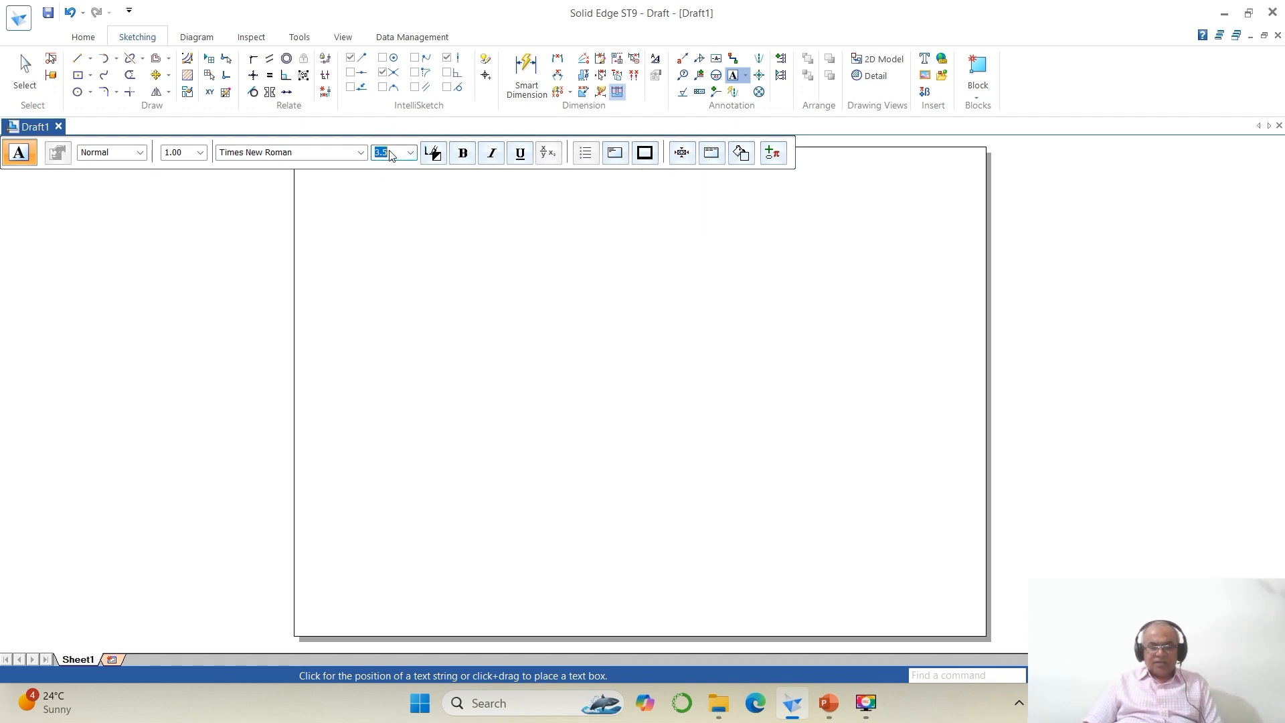
{"action": "type", "text": "4"}
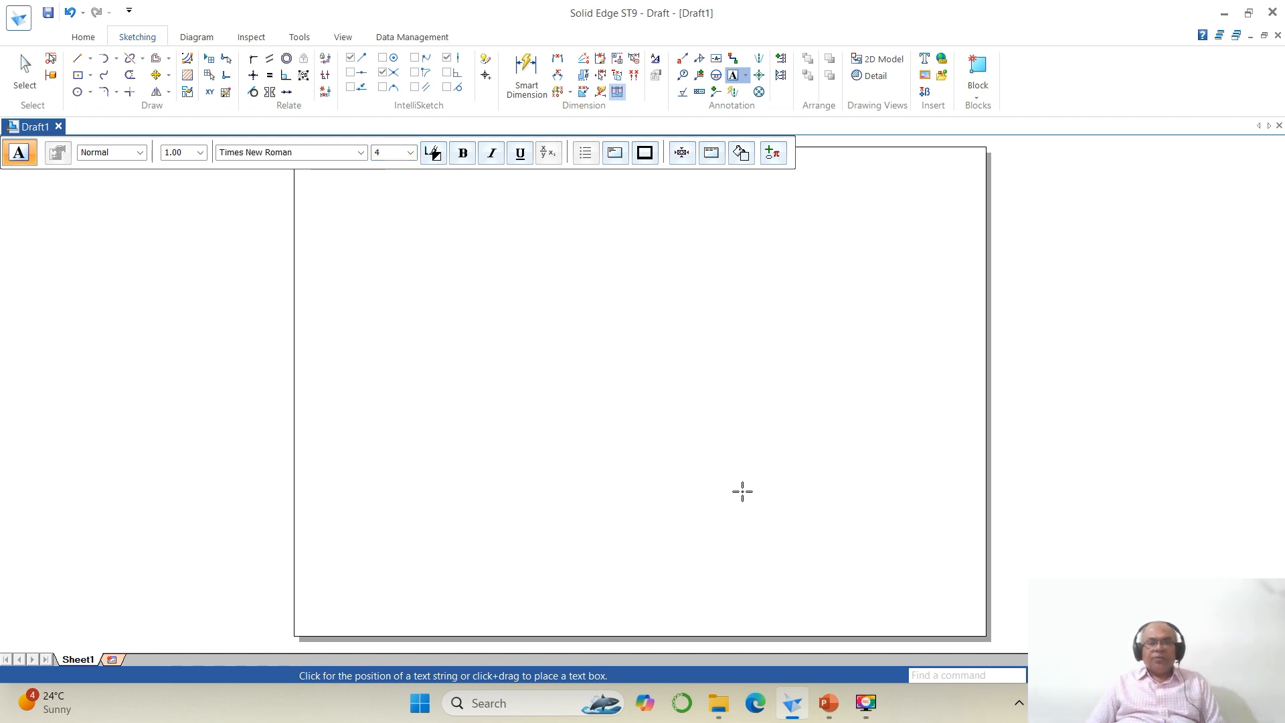
Step: Read the problem statement in PowerPoint, then place a text string near the sheet's top-left and enter "A Hexagonal pyramid"
{"action": "left_click", "coordinate": [827, 702]}
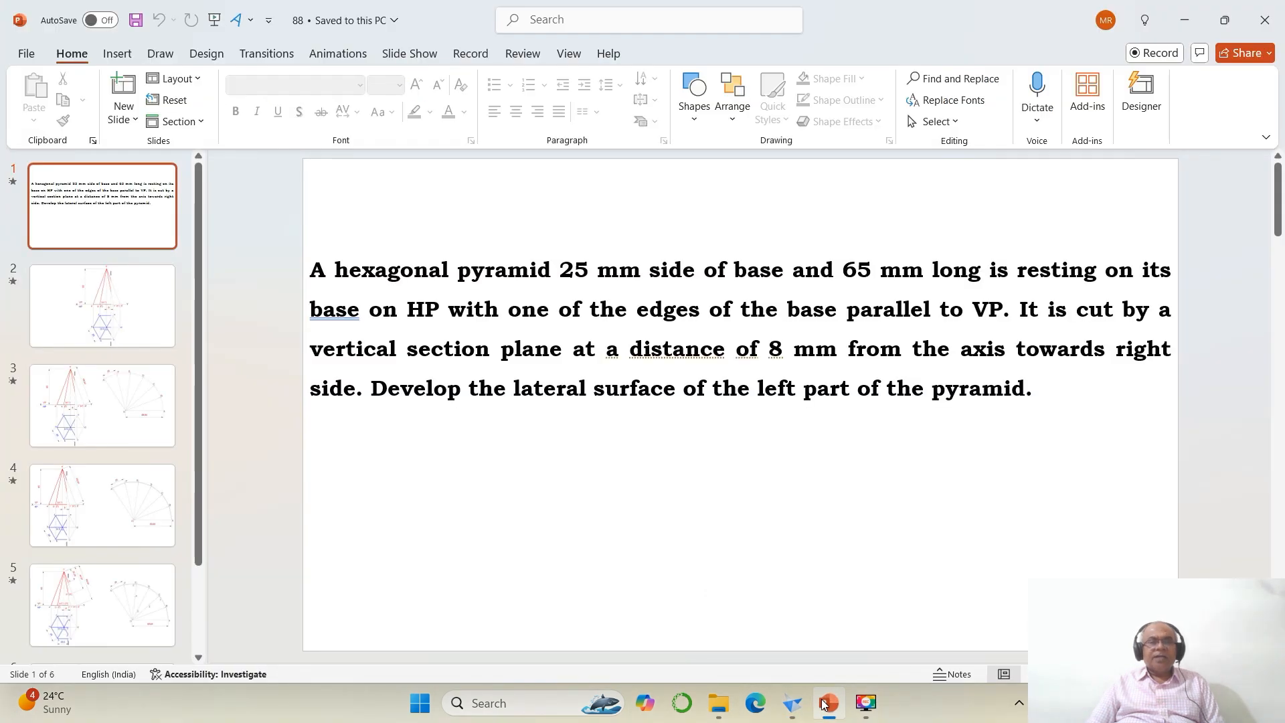
{"action": "left_click", "coordinate": [827, 702]}
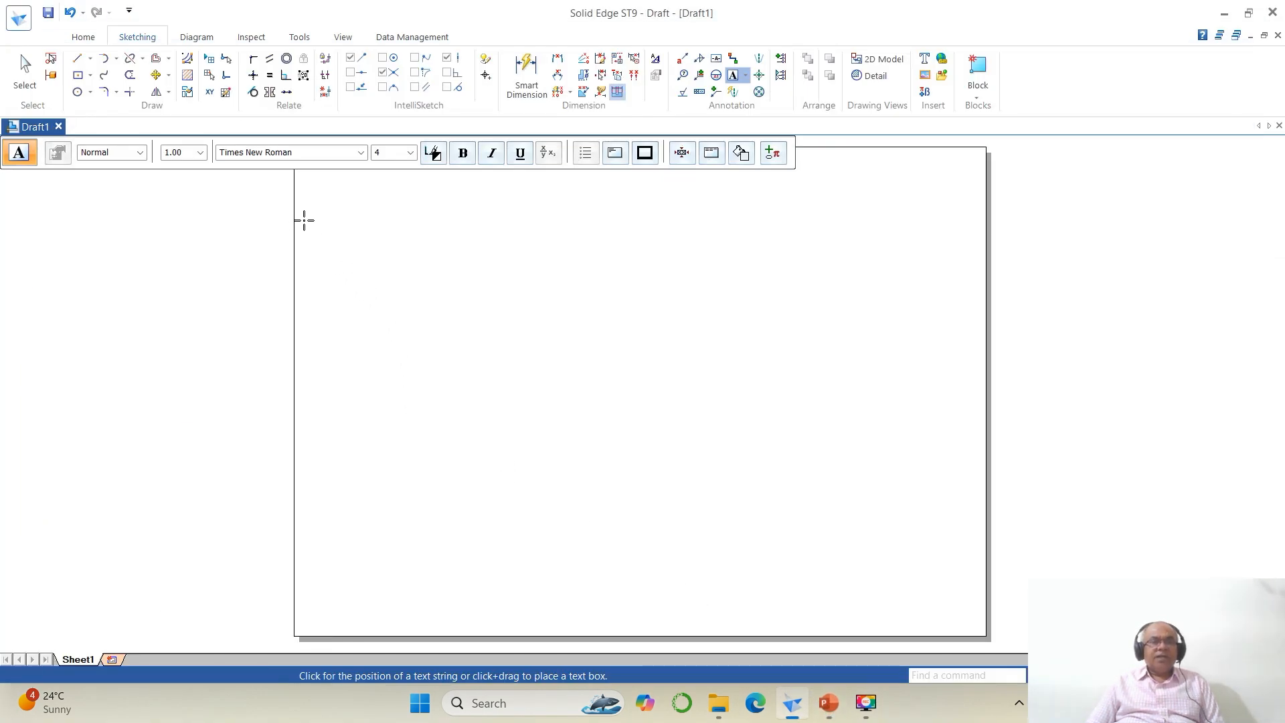
{"action": "left_click", "coordinate": [303, 221]}
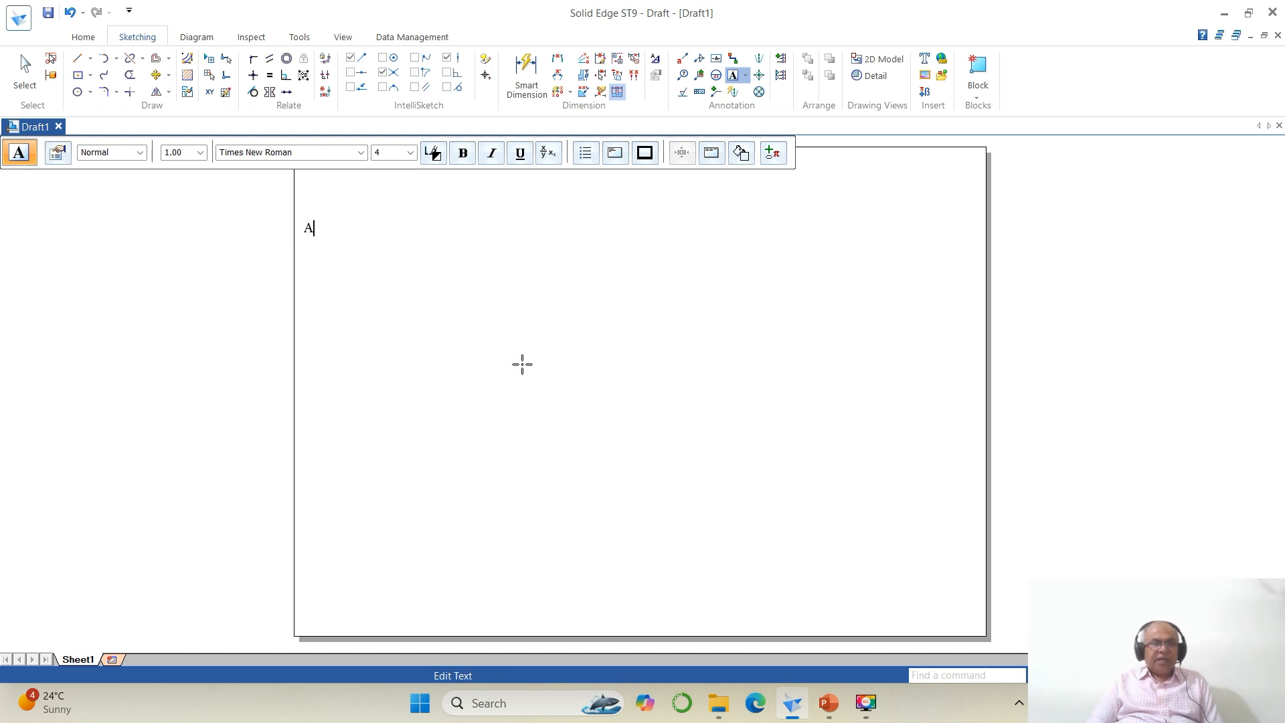
{"action": "type", "text": "A He"}
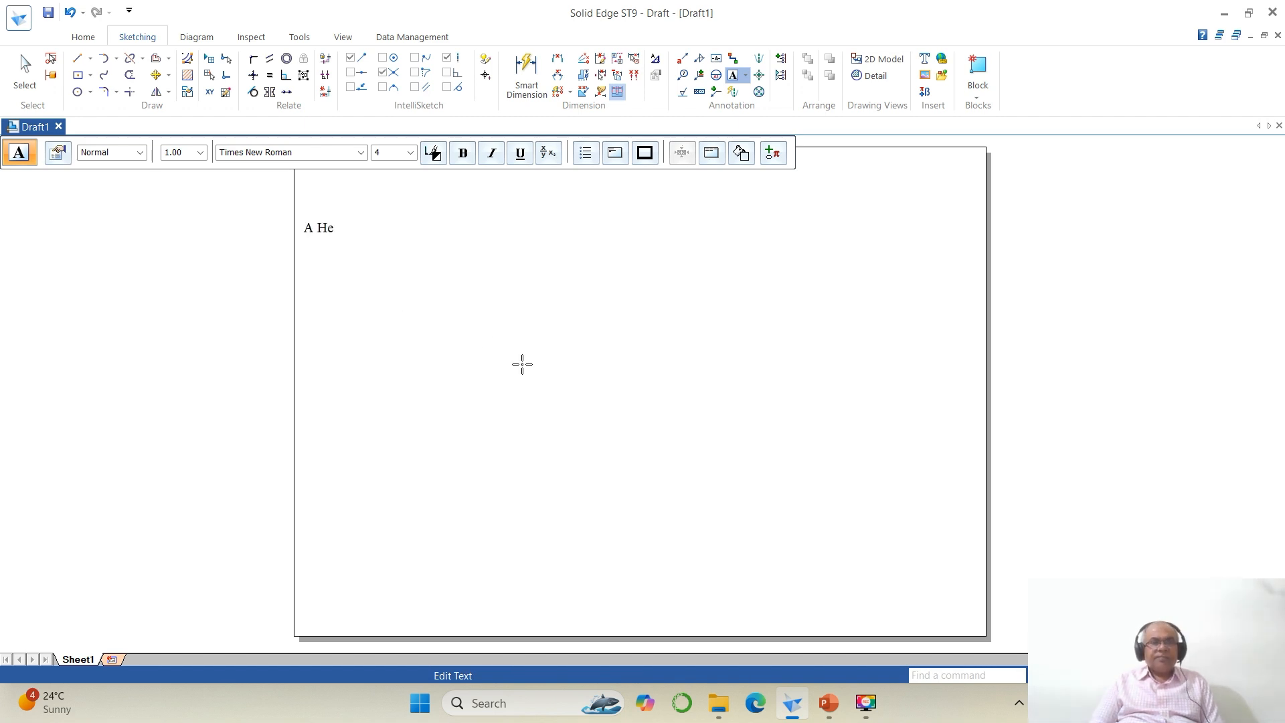
{"action": "type", "text": "xagonal pyr"}
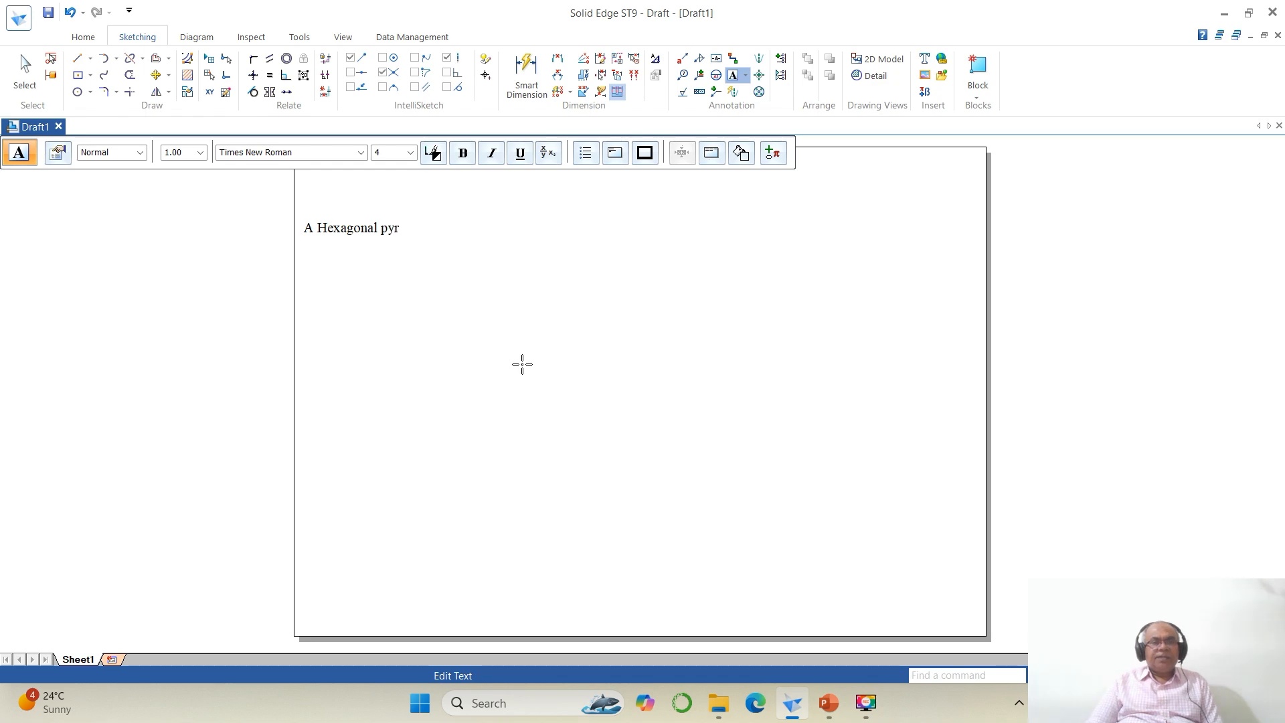
{"action": "type", "text": "amid"}
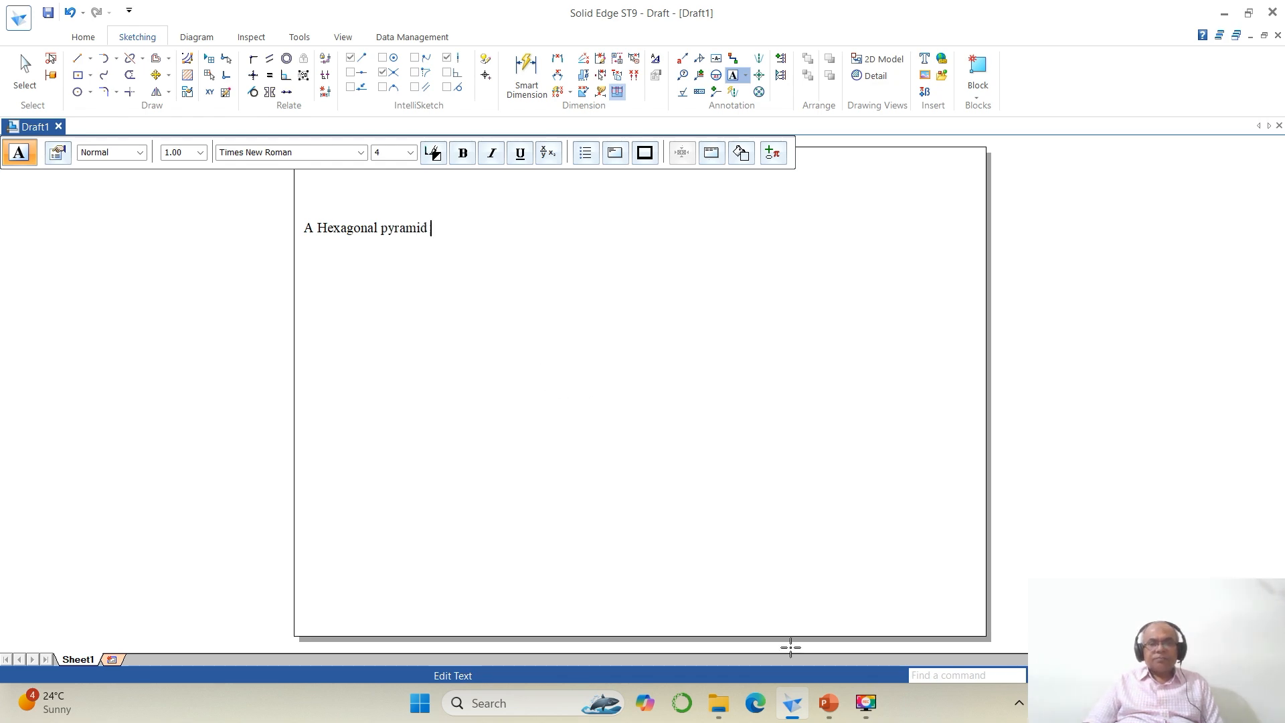
Step: Check the problem statement again and continue the text with "25 mm sides of base"
{"action": "left_click", "coordinate": [829, 703]}
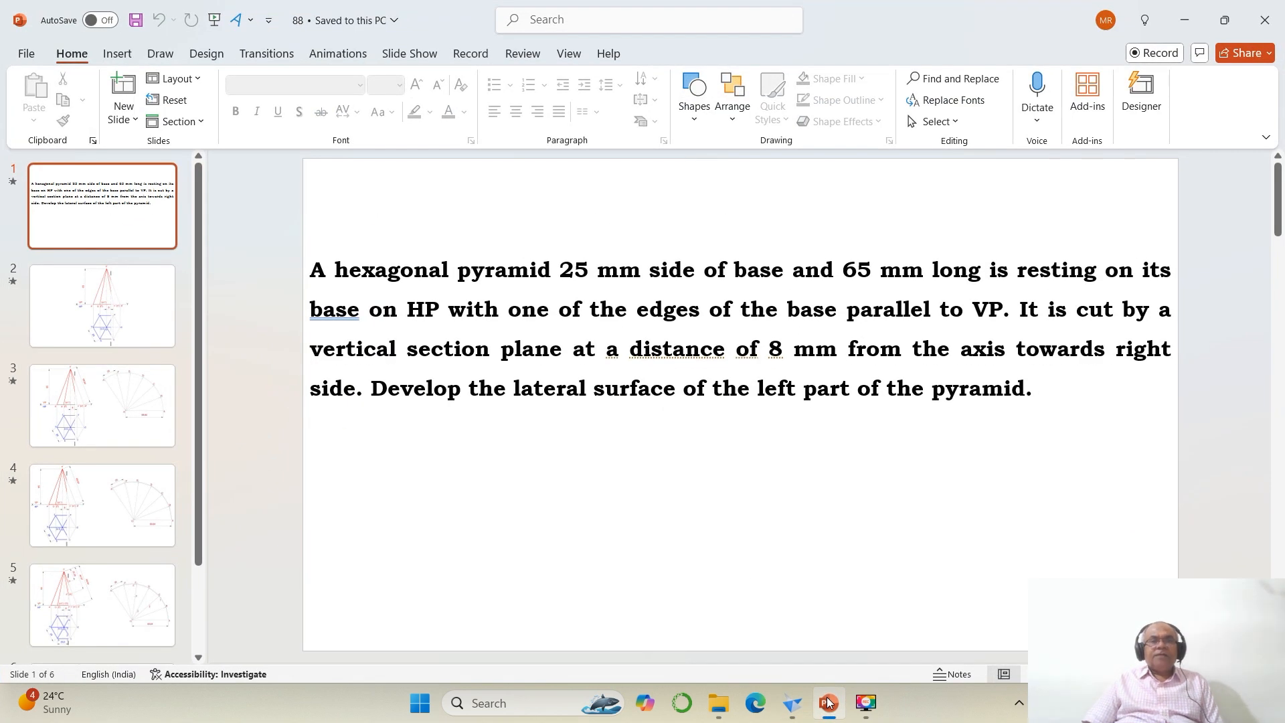
{"action": "left_click", "coordinate": [829, 703]}
{"action": "type", "text": "25"}
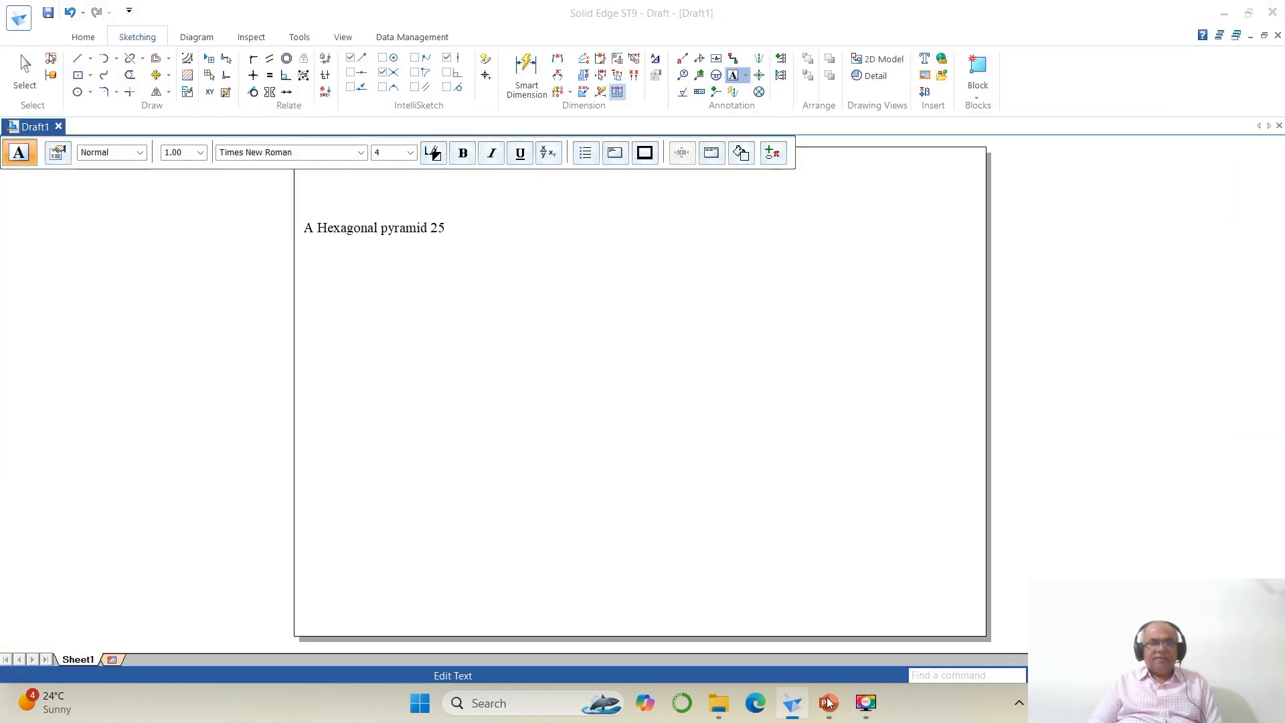
{"action": "type", "text": " mm sides of base"}
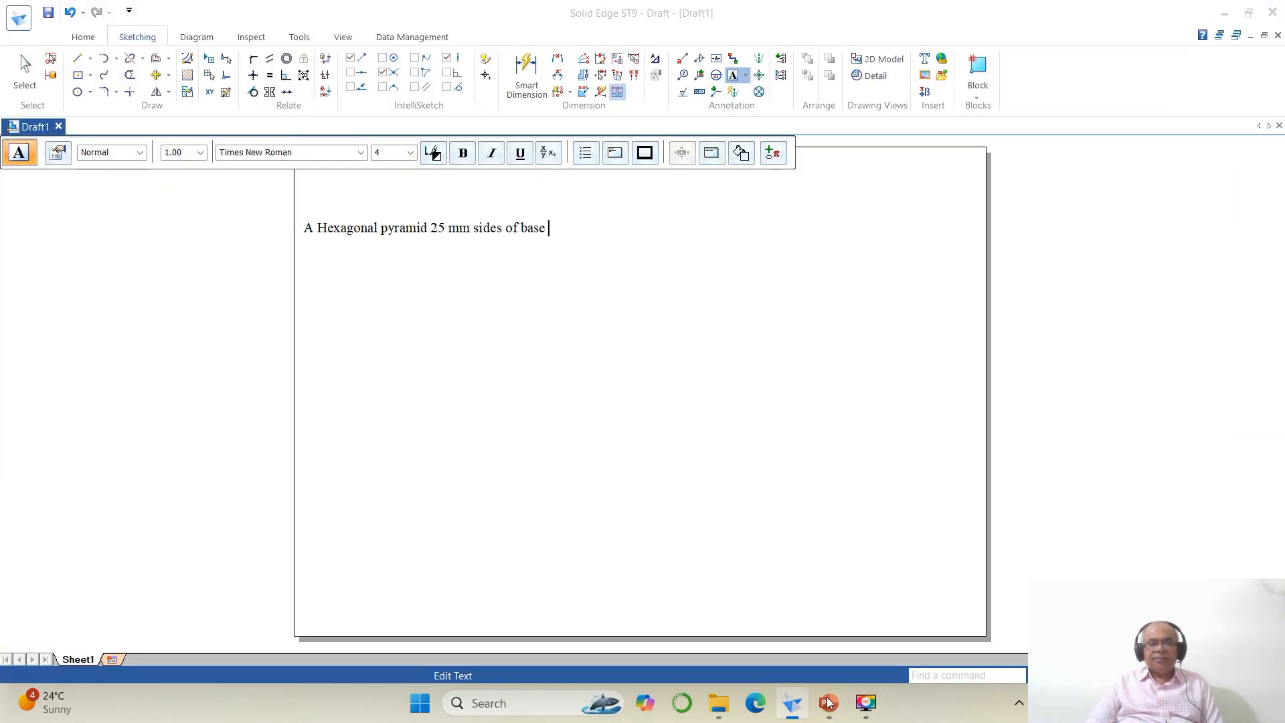
Step: Check the problem statement again and continue the text with "and 65 mm long"
{"action": "left_click", "coordinate": [829, 703]}
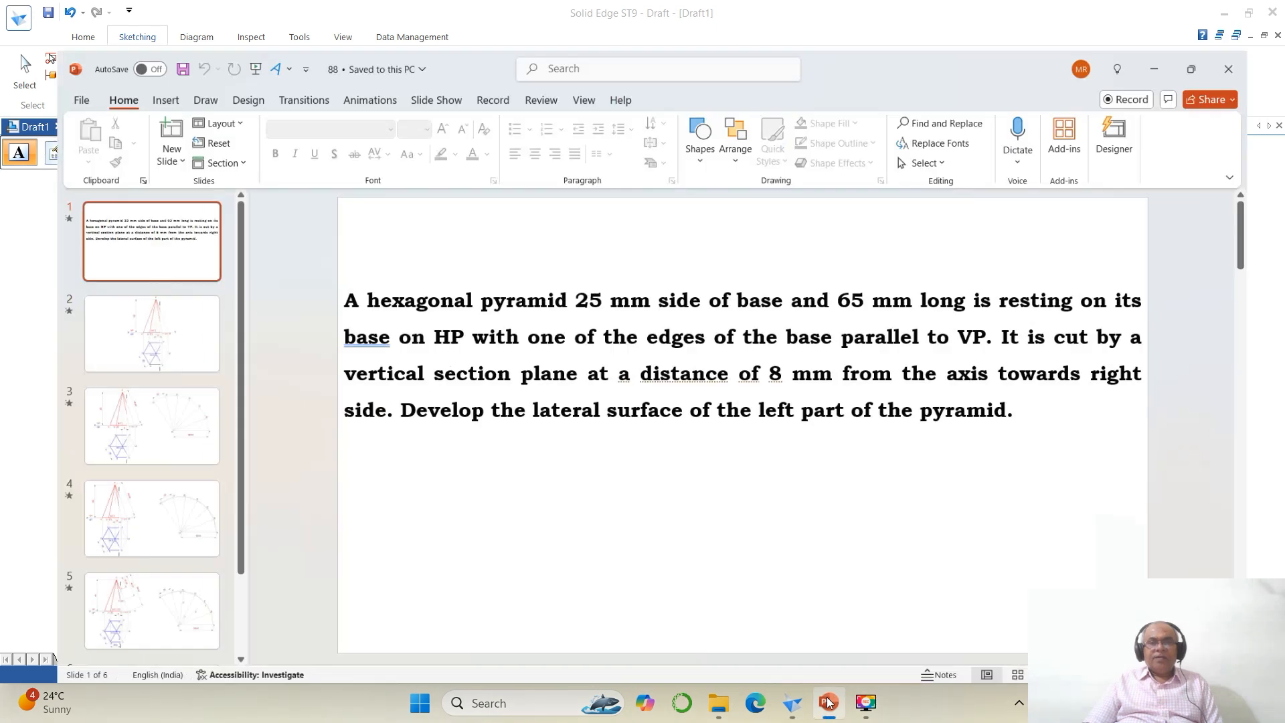
{"action": "left_click", "coordinate": [828, 703]}
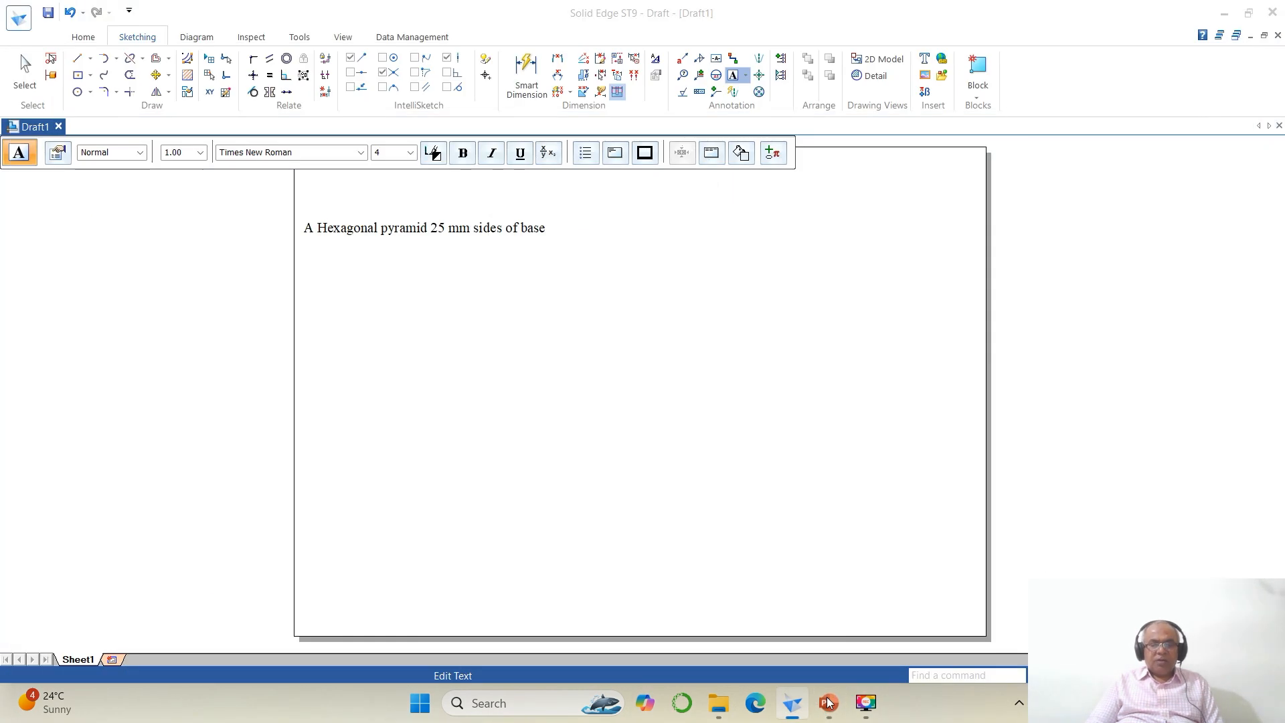
{"action": "type", "text": "and 65 "}
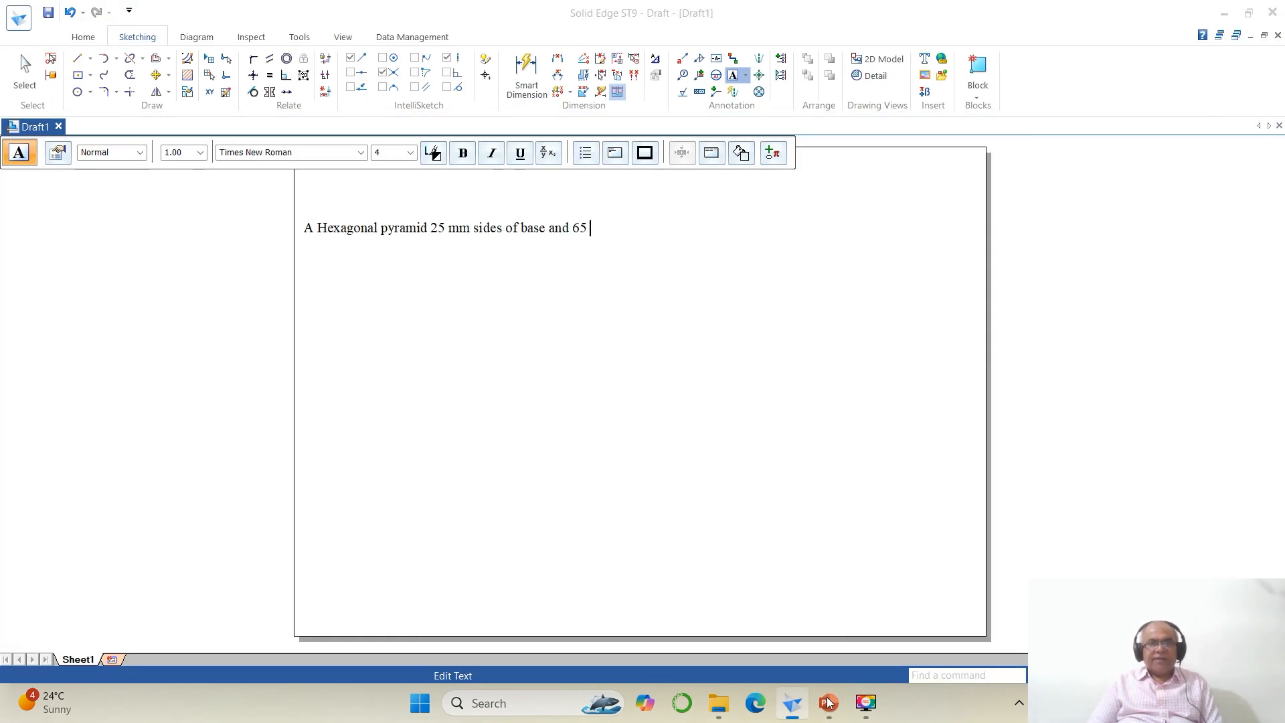
{"action": "type", "text": "mm long"}
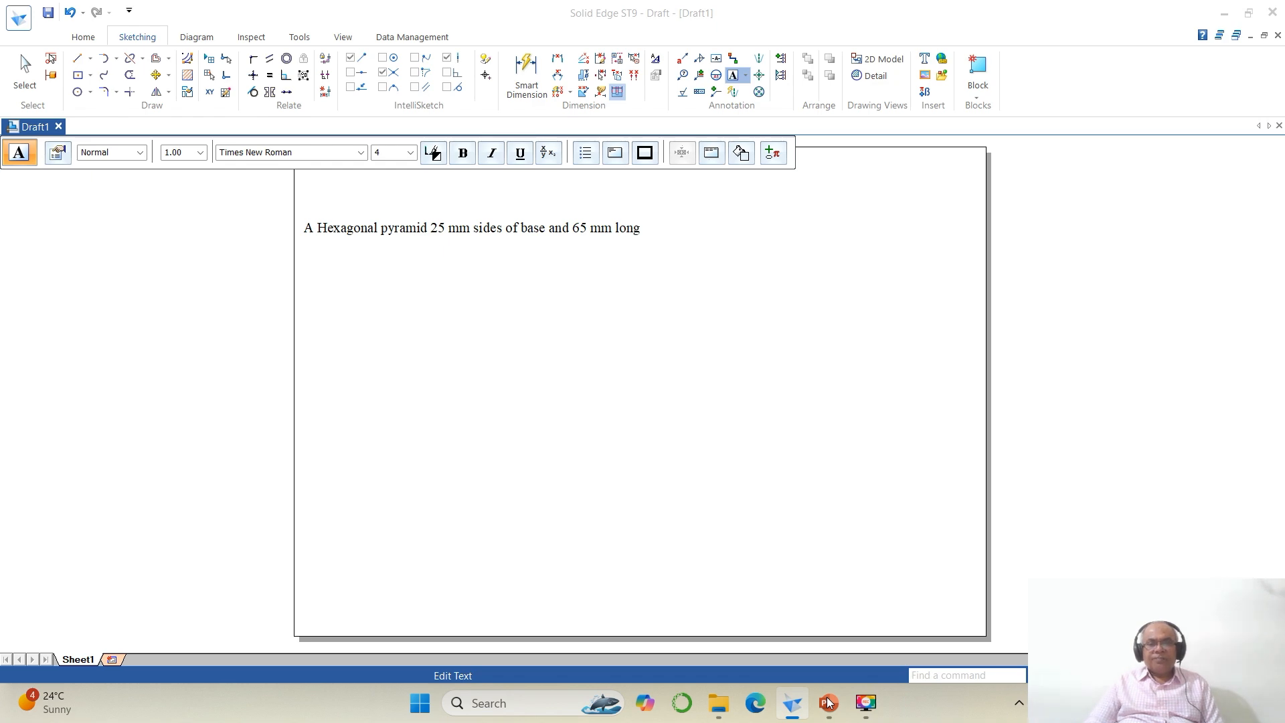
Step: Check the problem statement again and continue the text with "is resting on its base on HP"
{"action": "left_click", "coordinate": [828, 703]}
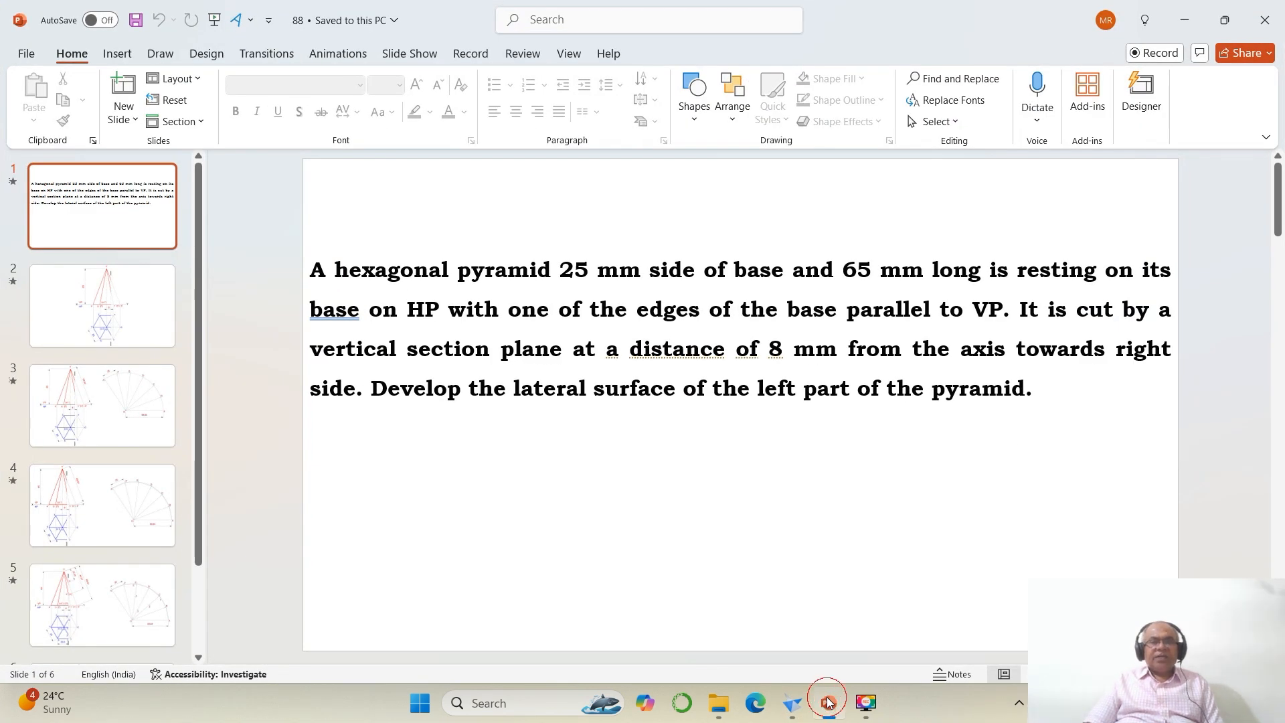
{"action": "left_click", "coordinate": [828, 702]}
{"action": "type", "text": "g is re"}
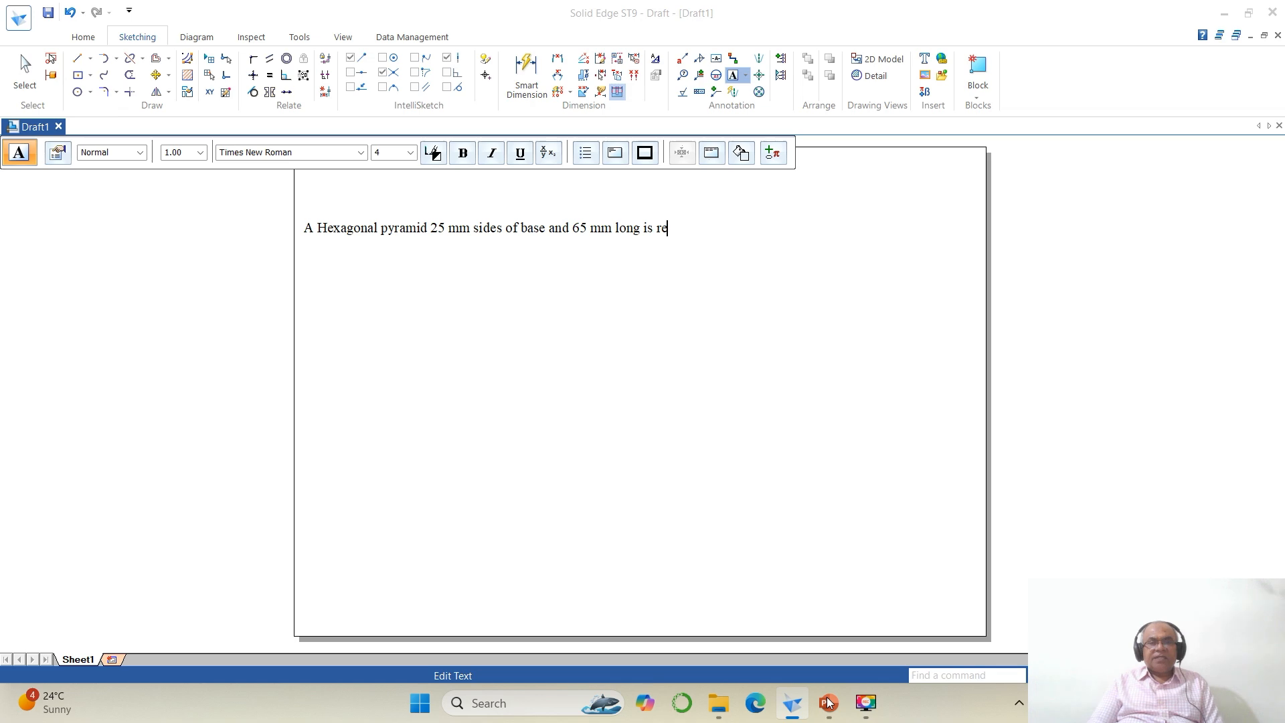
{"action": "type", "text": "sting on its ba"}
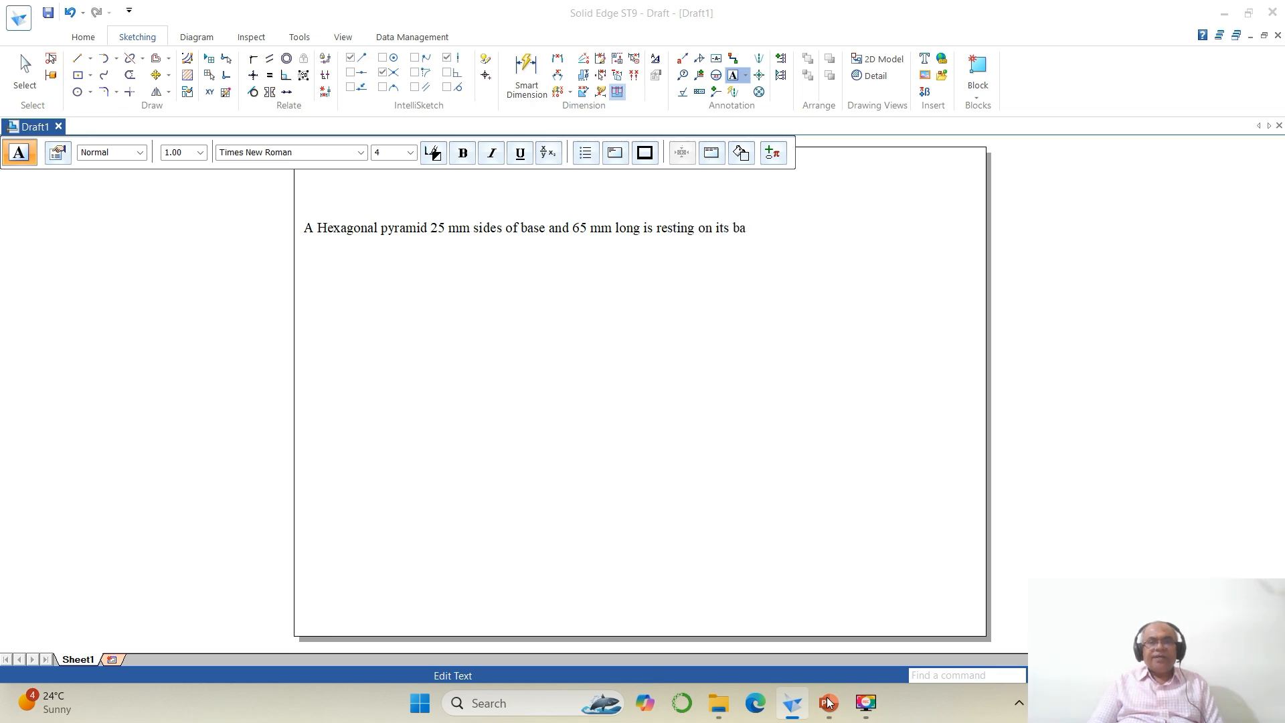
{"action": "type", "text": "se on HP"}
Step: Check the problem statement again and continue the text with "with one of the edges of the base"
{"action": "left_click", "coordinate": [828, 702]}
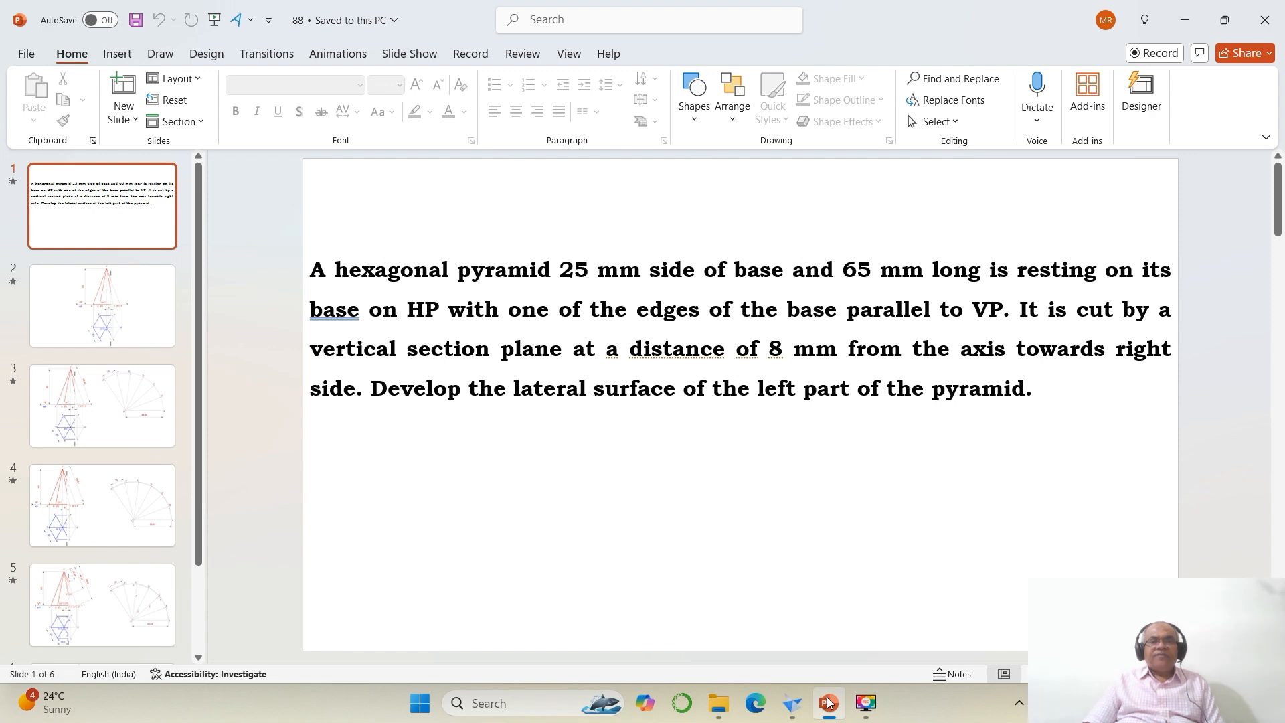
{"action": "left_click", "coordinate": [828, 702]}
{"action": "type", "text": "wit"}
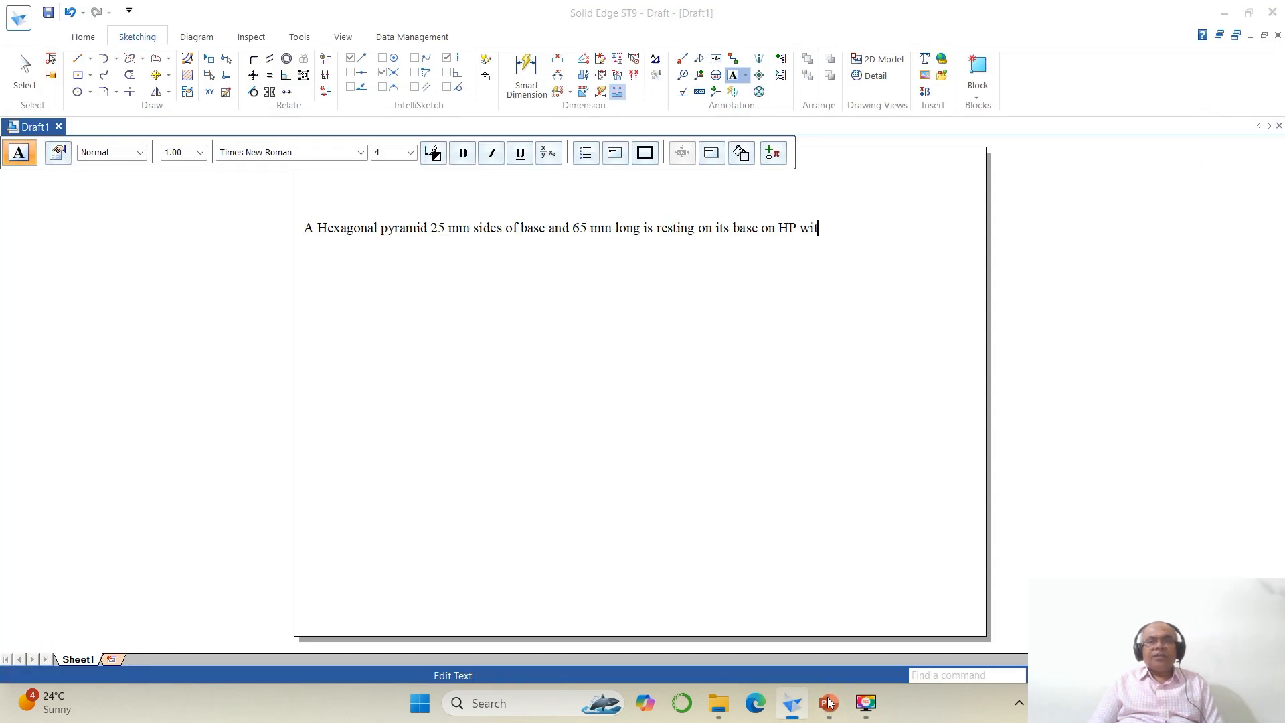
{"action": "type", "text": "h one of the edges of the base"}
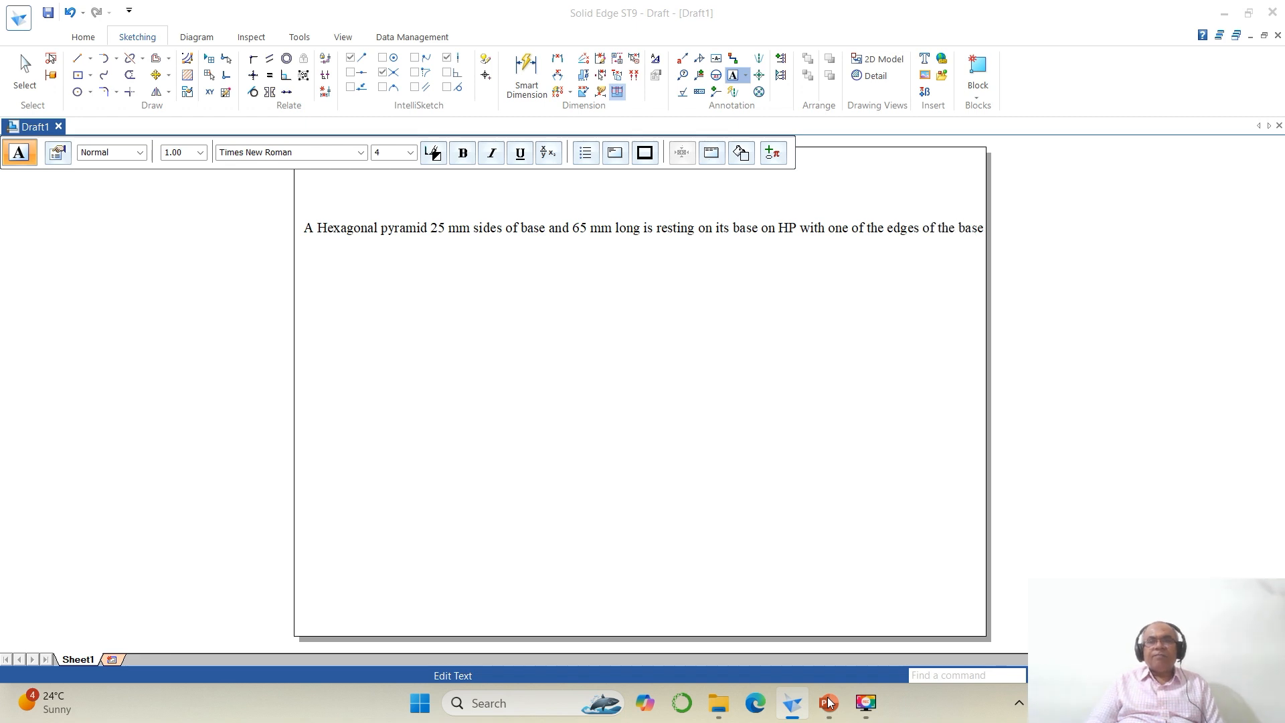
Step: Continue the problem statement on a new line with "parallel to VP"
{"action": "key", "text": "Return"}
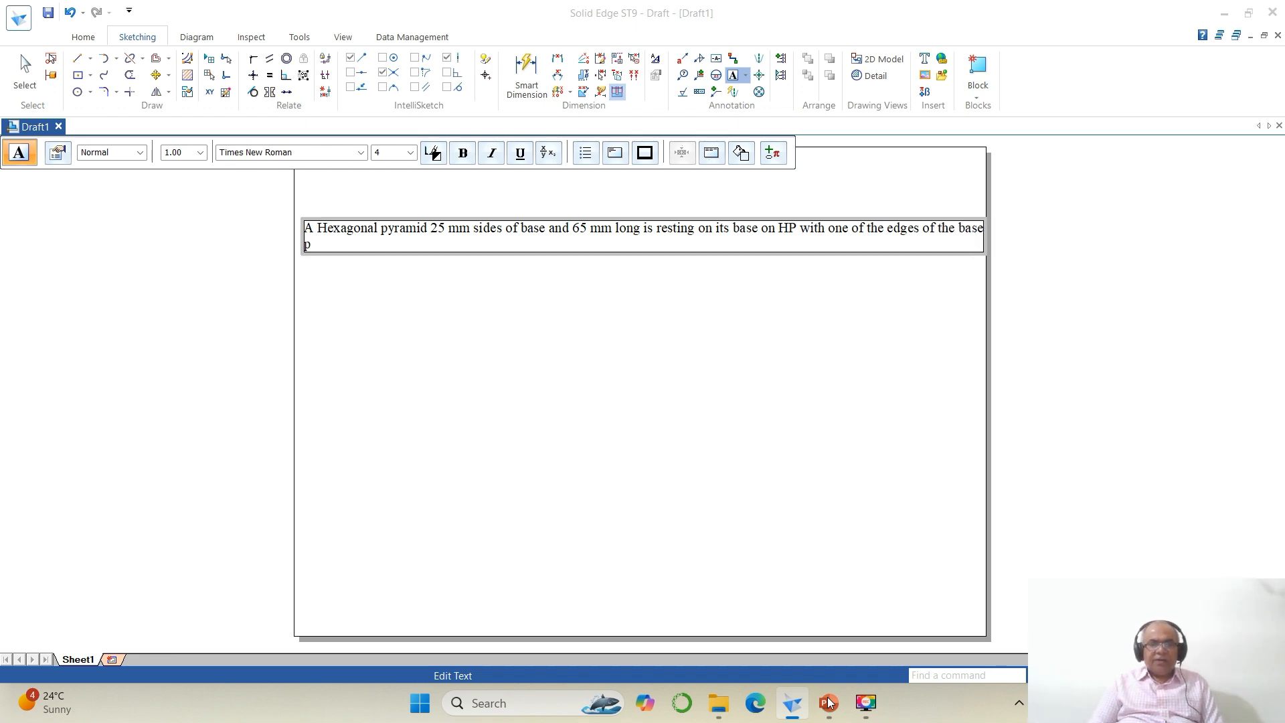
{"action": "type", "text": "prallel"}
{"action": "key", "text": "BackSpace"}
{"action": "key", "text": "BackSpace"}
{"action": "key", "text": "BackSpace"}
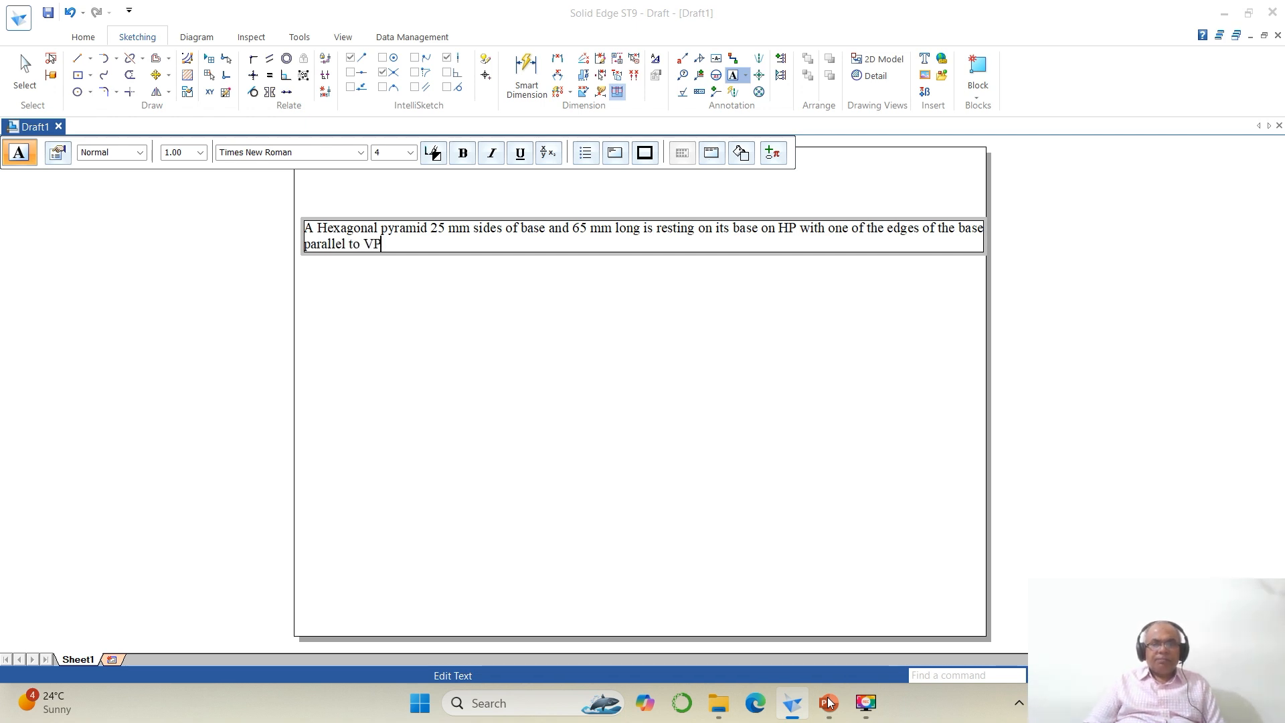
Step: Check the problem statement again and continue the text with ". It is cut by a vertical section plane"
{"action": "left_click", "coordinate": [828, 702]}
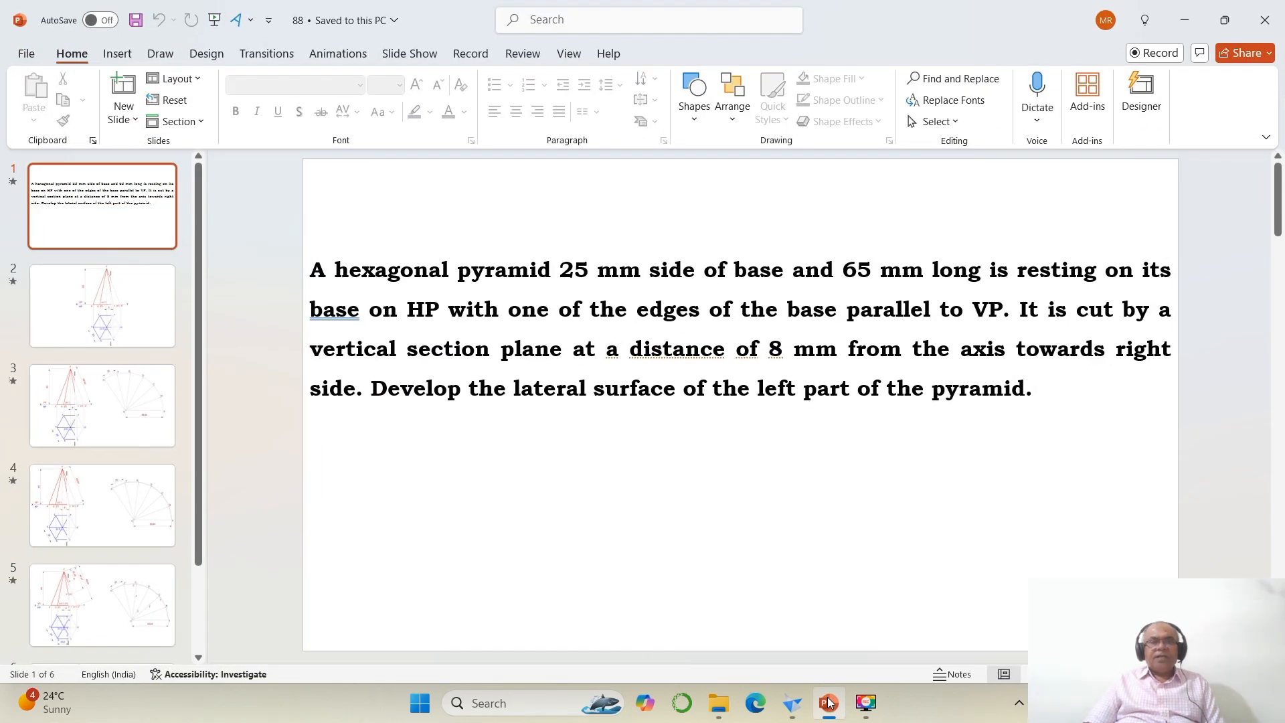
{"action": "left_click", "coordinate": [828, 702]}
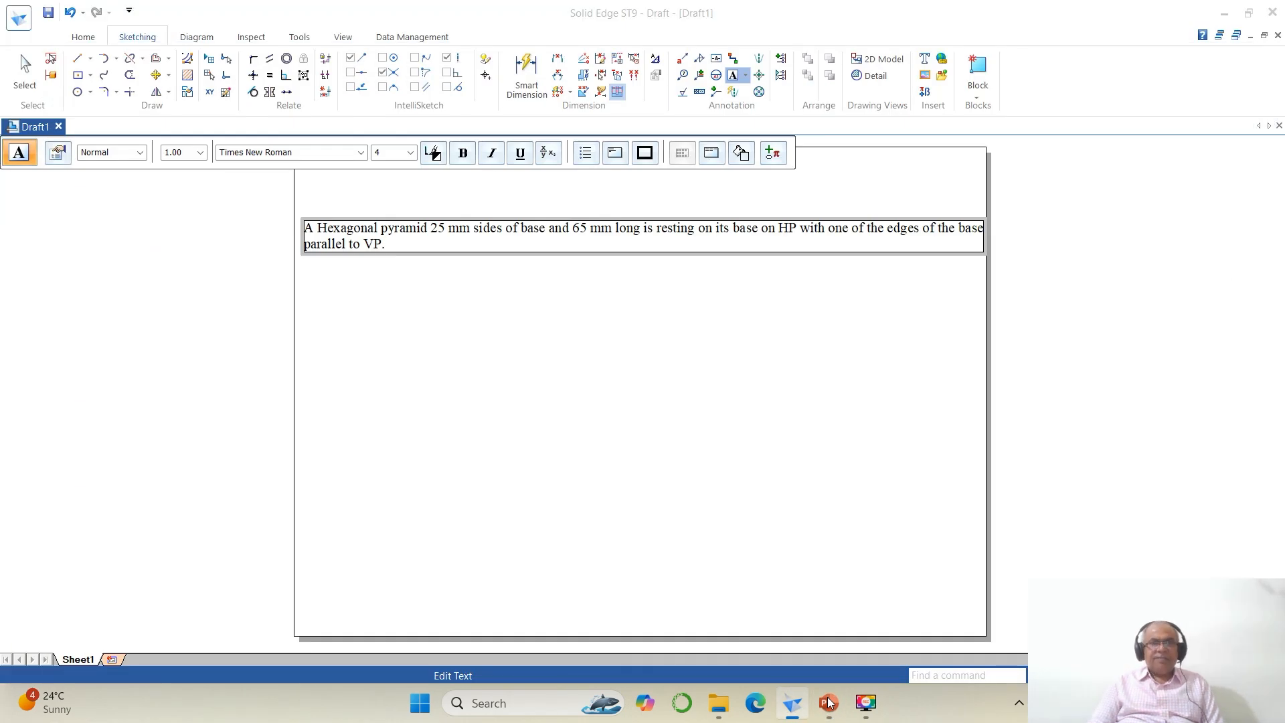
{"action": "type", "text": "s cut"}
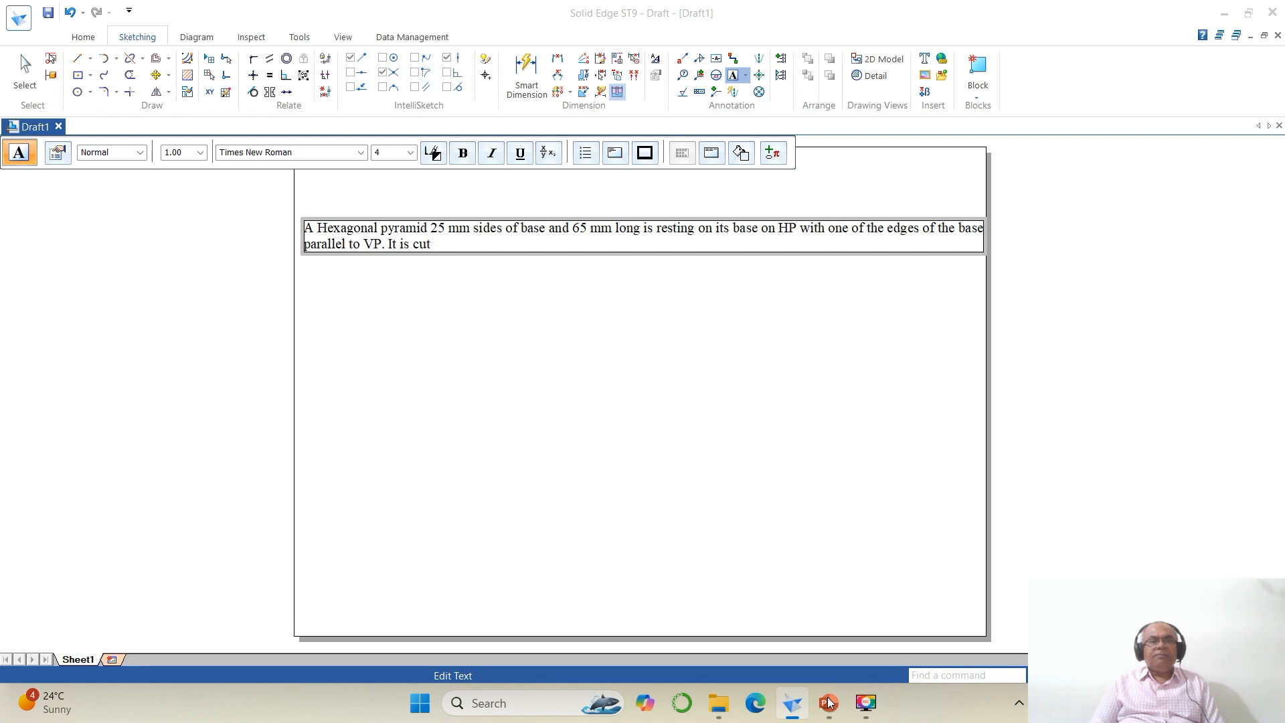
{"action": "type", "text": " by a vertical section plane"}
Step: Check the problem statement again and continue the text with "at a distance of 8 mm"
{"action": "left_click", "coordinate": [829, 701]}
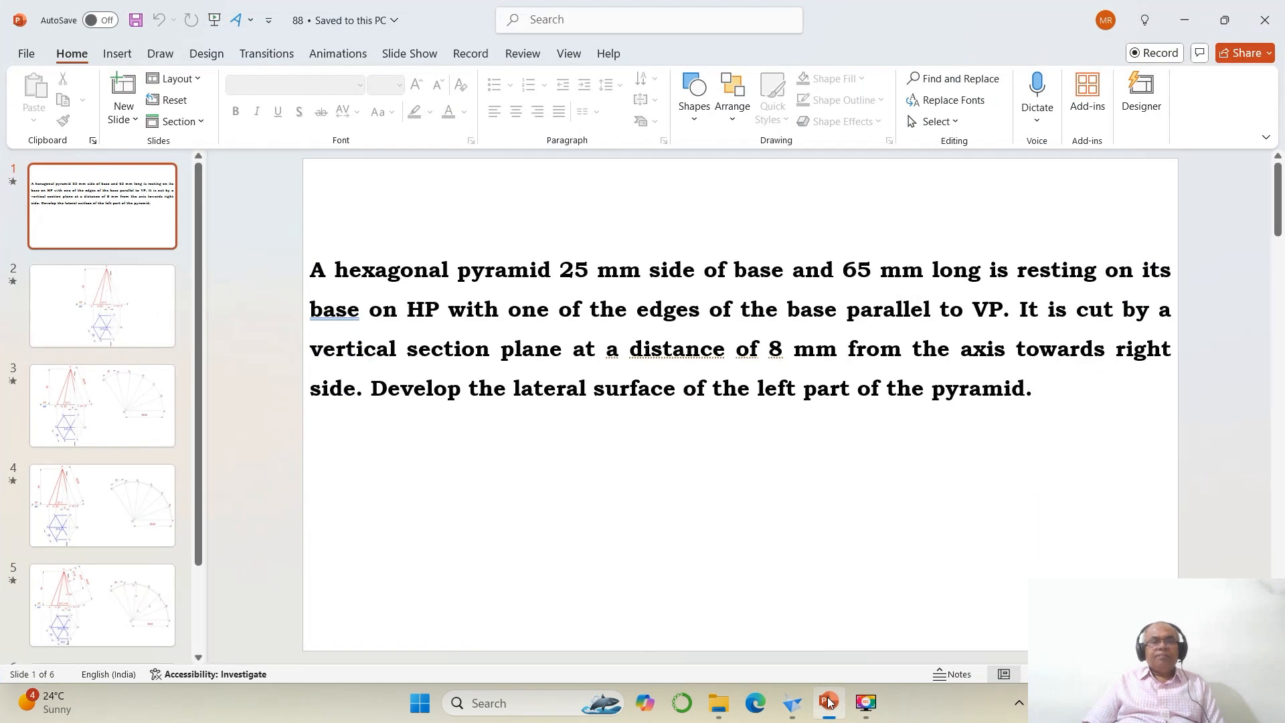
{"action": "left_click", "coordinate": [828, 701]}
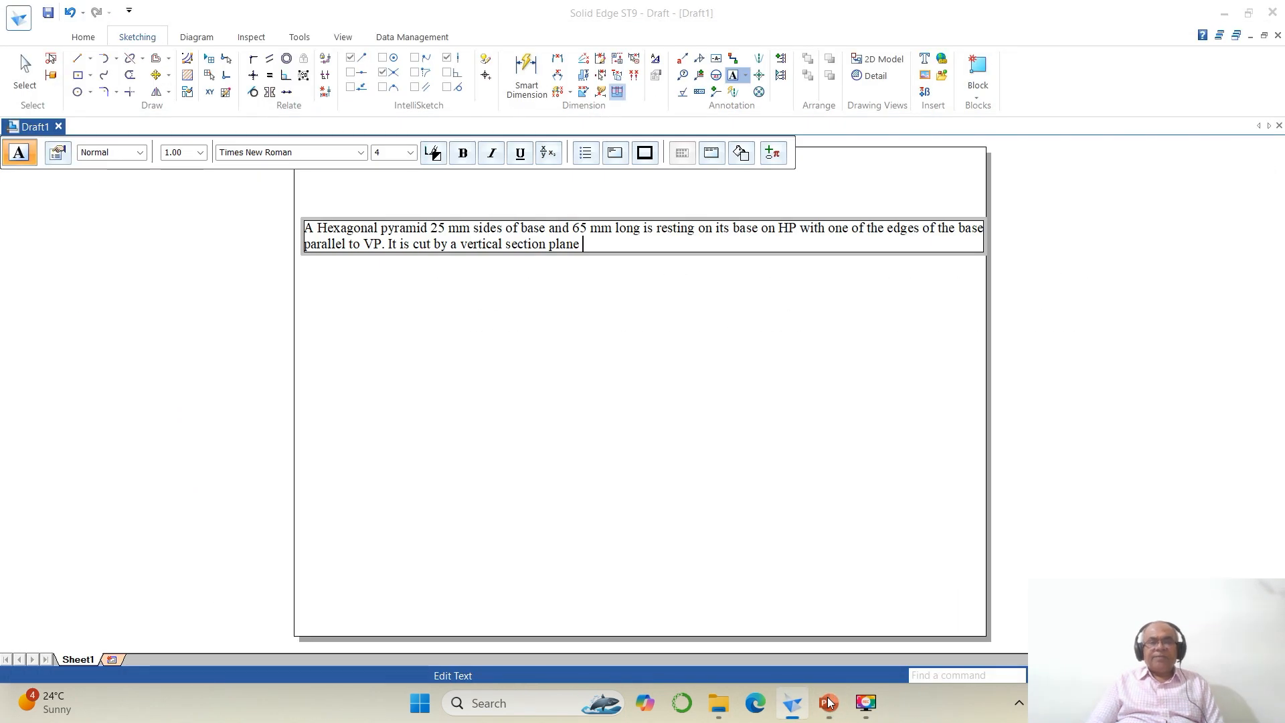
{"action": "type", "text": "lane at a distance"}
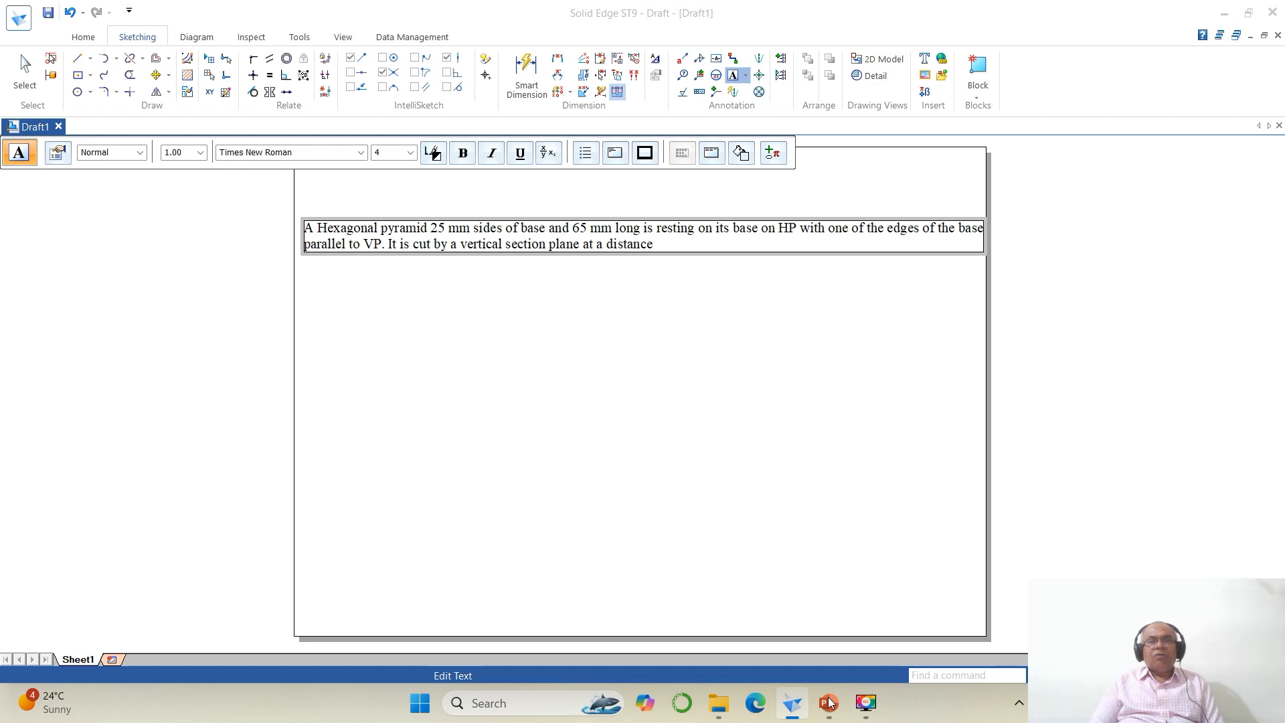
{"action": "type", "text": " of 8 mm"}
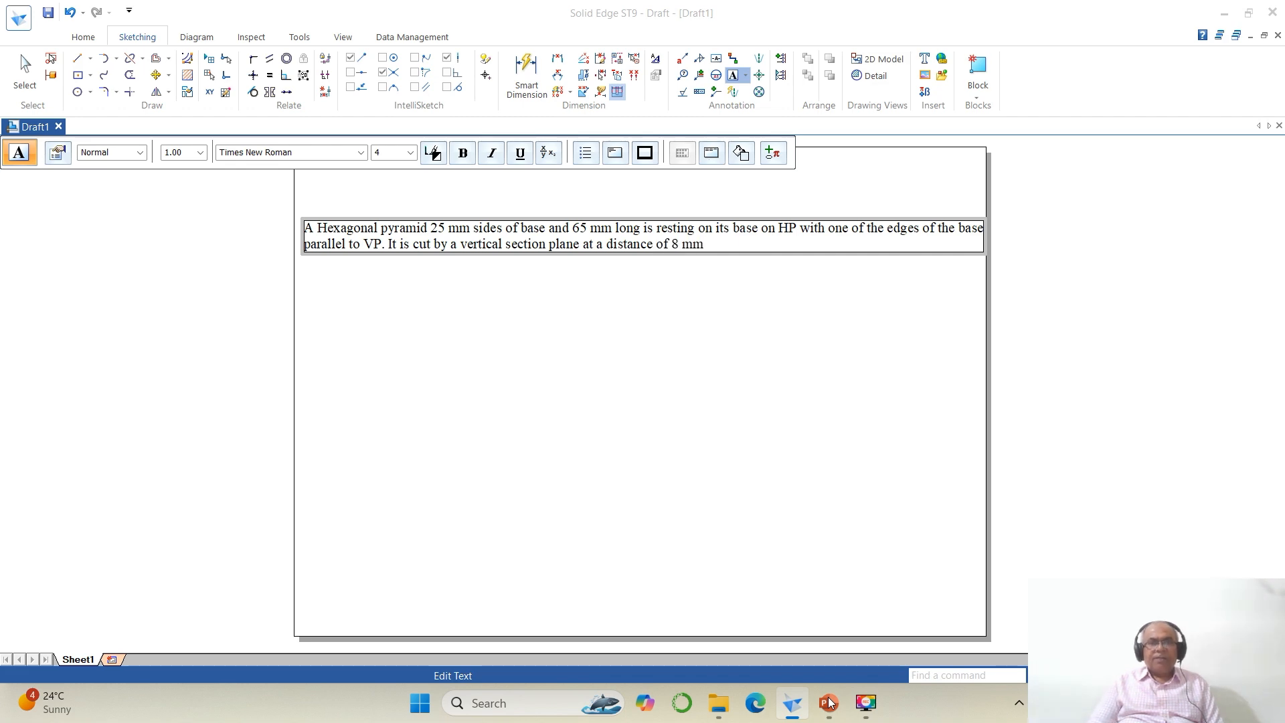
Step: Check the problem statement again and continue the text with "from the axis towards the right"
{"action": "left_click", "coordinate": [829, 702]}
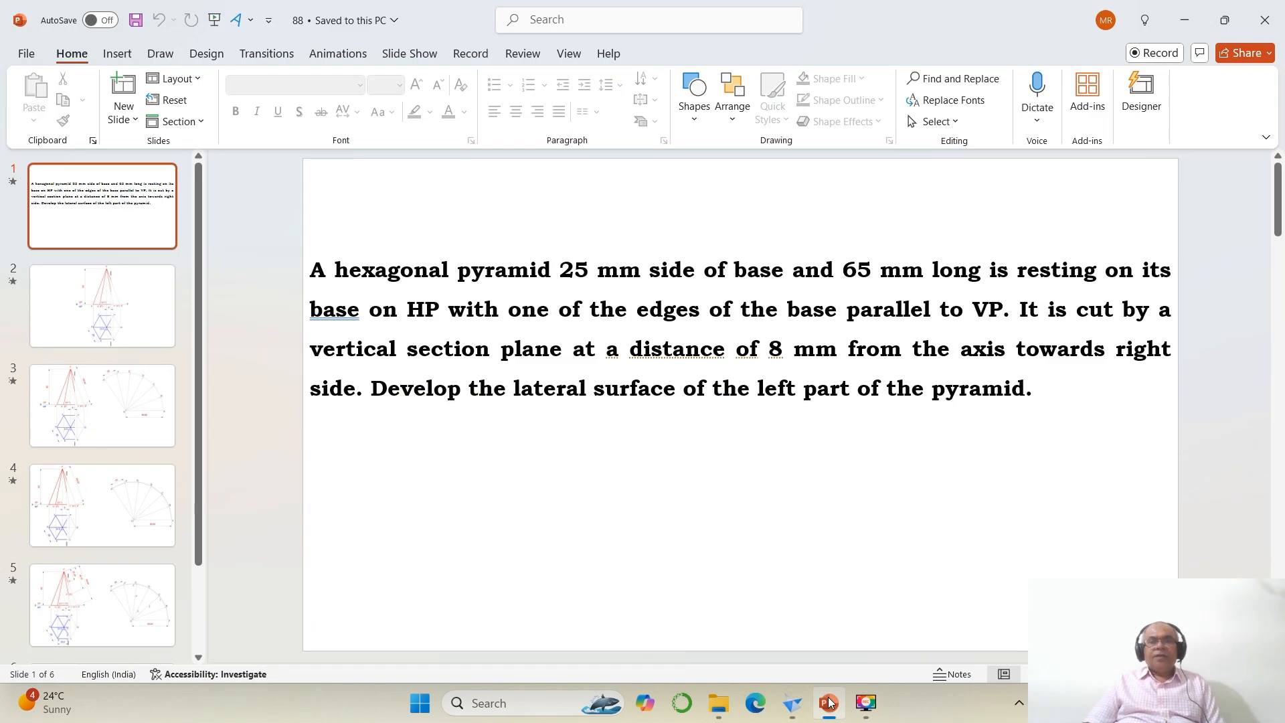
{"action": "left_click", "coordinate": [828, 701]}
{"action": "type", "text": "from"}
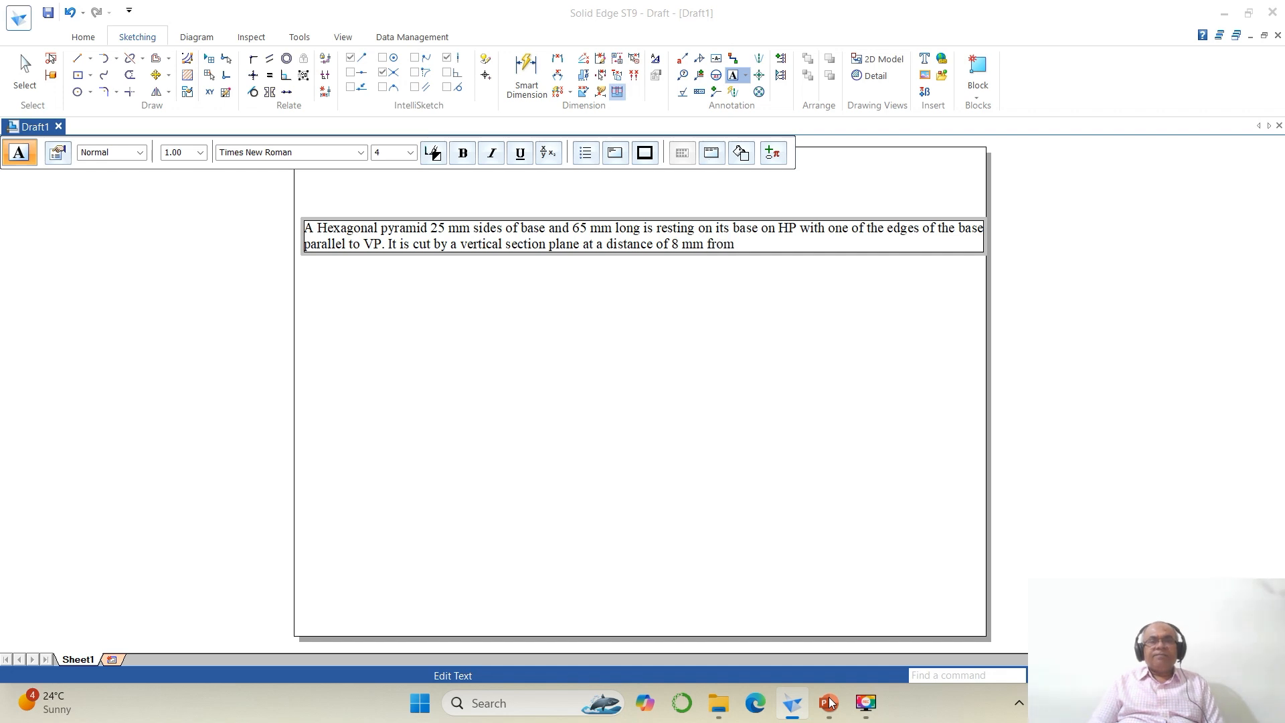
{"action": "type", "text": " the axis towards the right"}
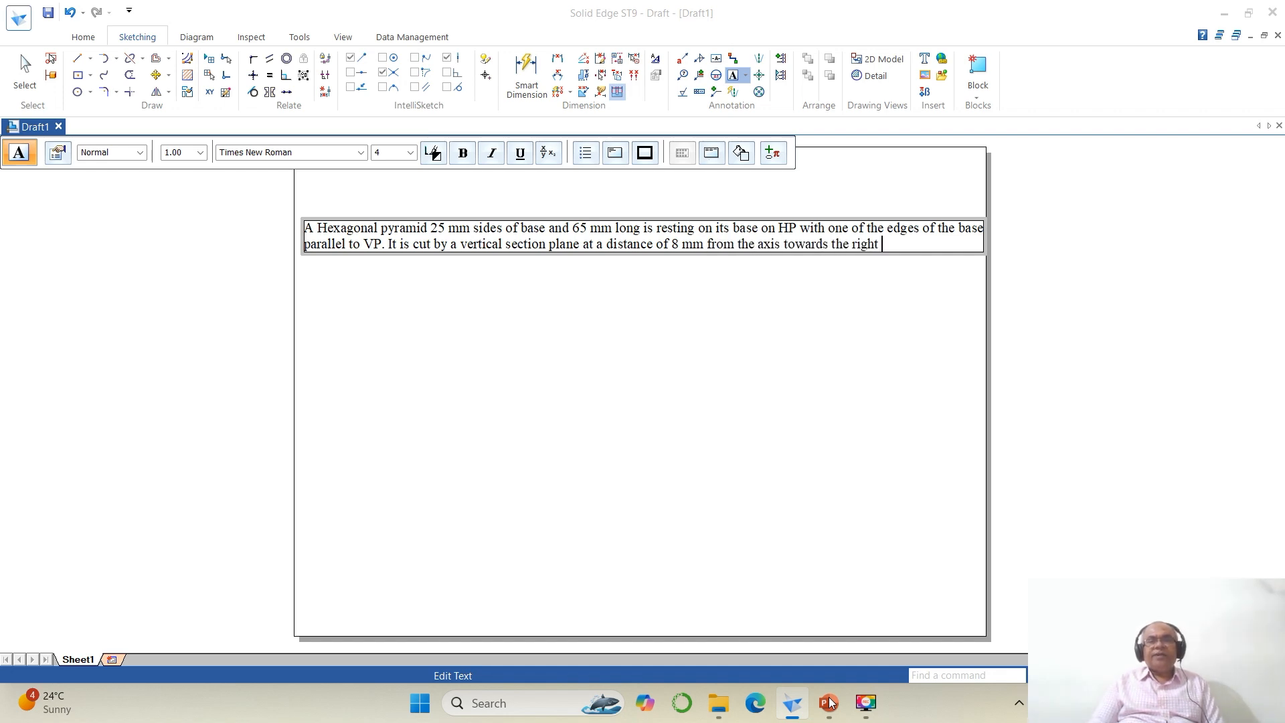
Step: Check the problem statement again and continue the text with "side. Develop the lateral surface"
{"action": "left_click", "coordinate": [829, 701]}
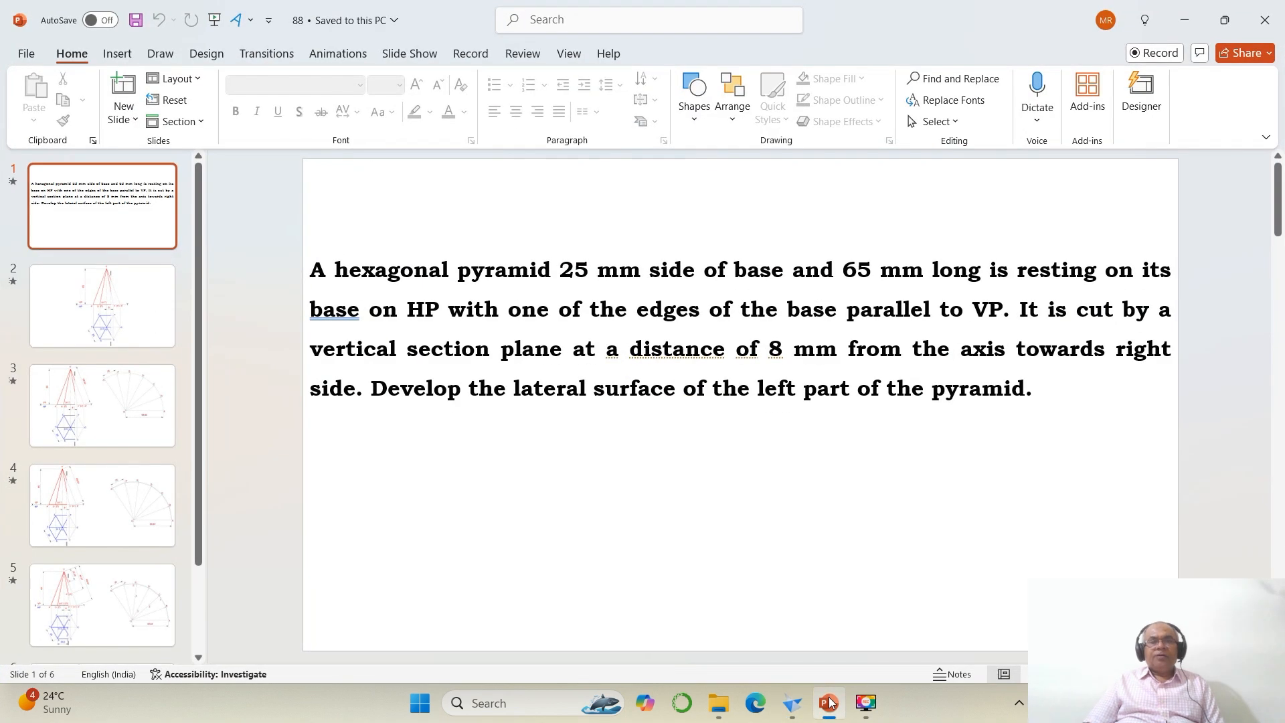
{"action": "left_click", "coordinate": [829, 702]}
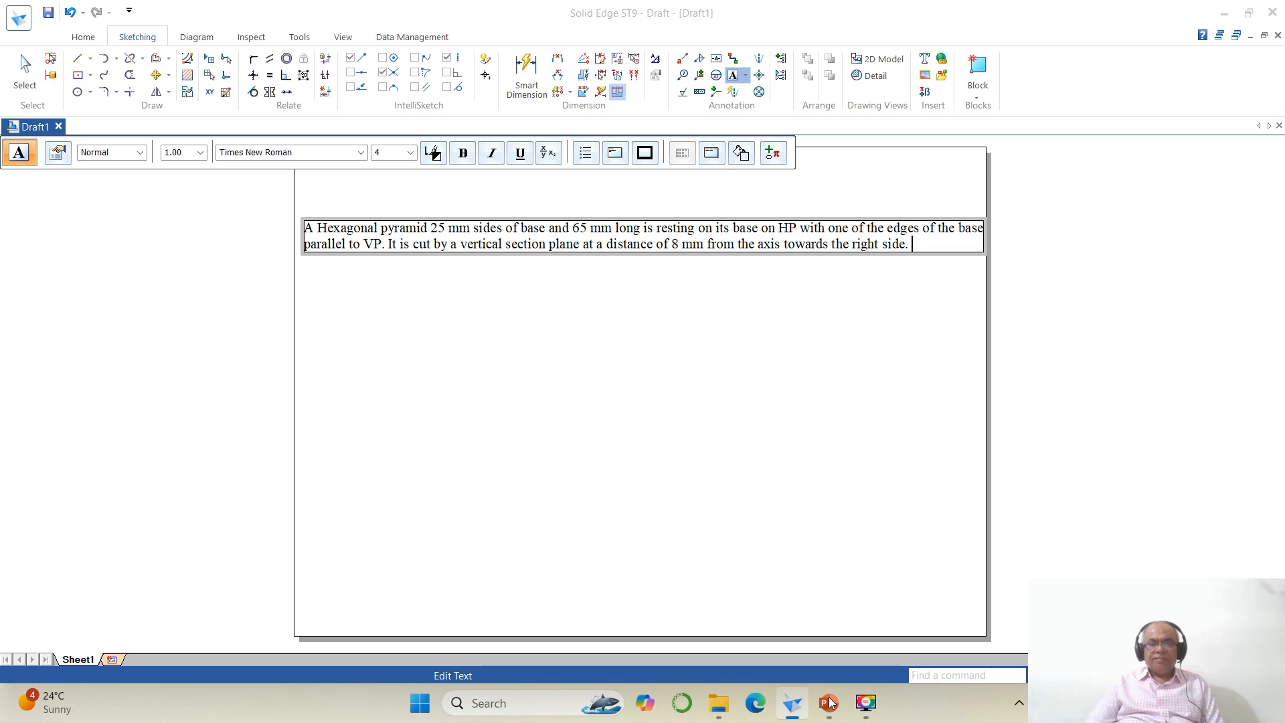
{"action": "left_click", "coordinate": [829, 701]}
{"action": "left_click", "coordinate": [828, 702]}
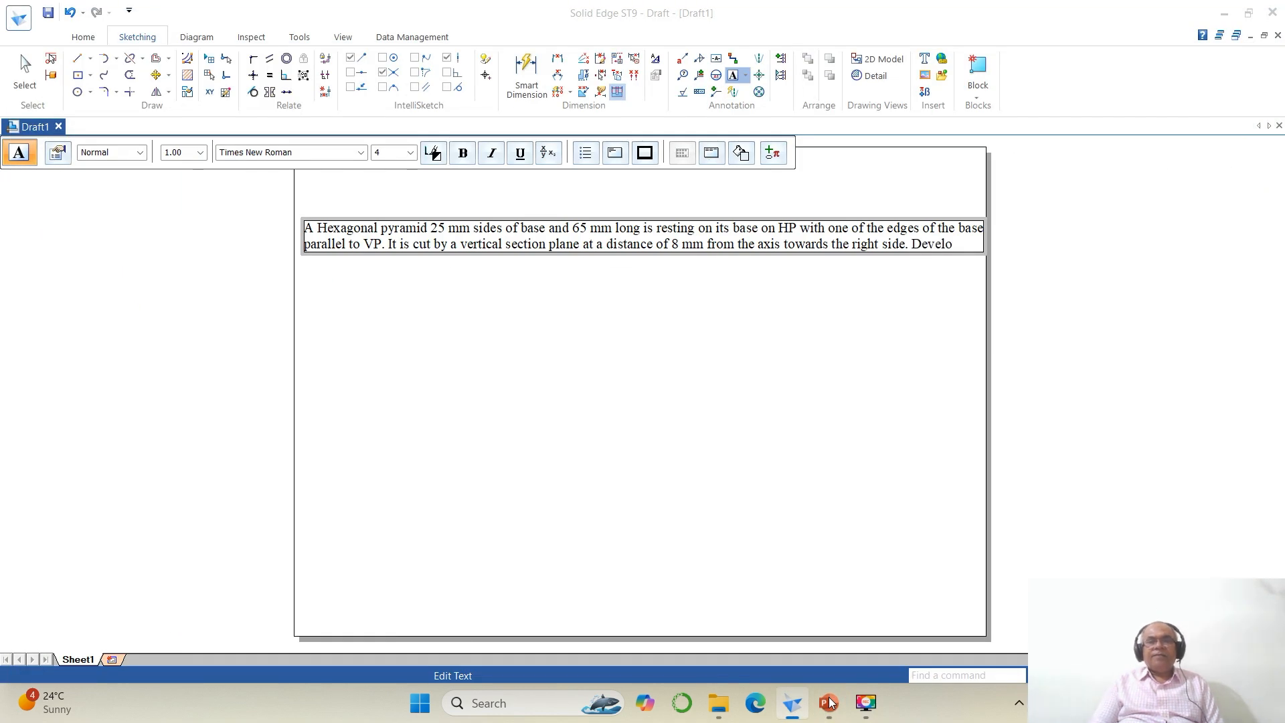
{"action": "type", "text": "p"}
{"action": "type", "text": " the"}
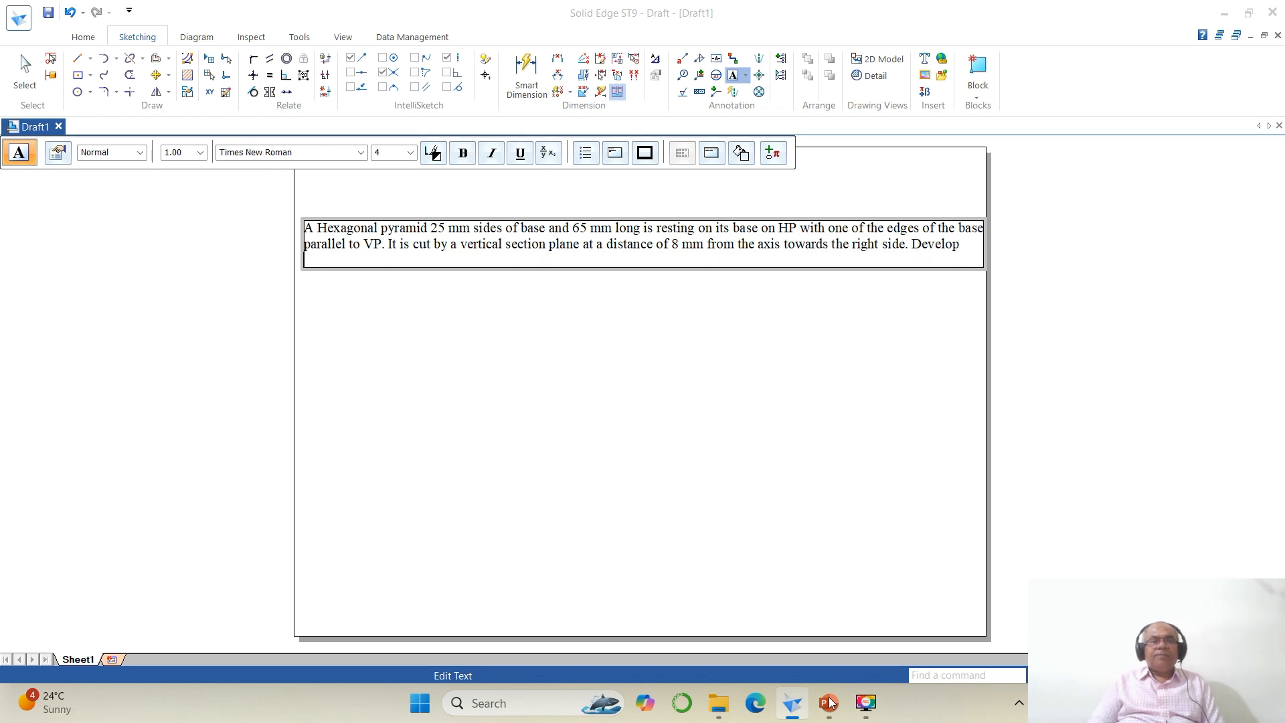
{"action": "type", "text": " lateral surface"}
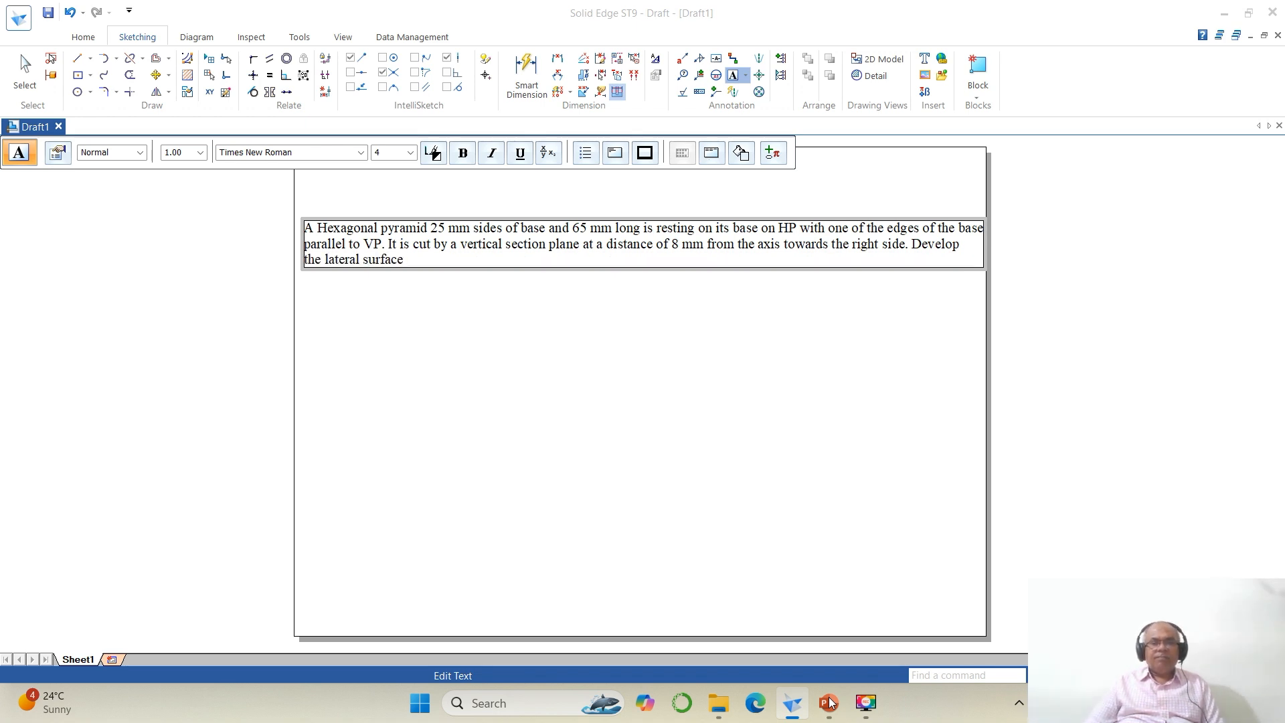
Step: Check the problem statement again and finish the text with "of the left part of the pyramid."
{"action": "left_click", "coordinate": [829, 702]}
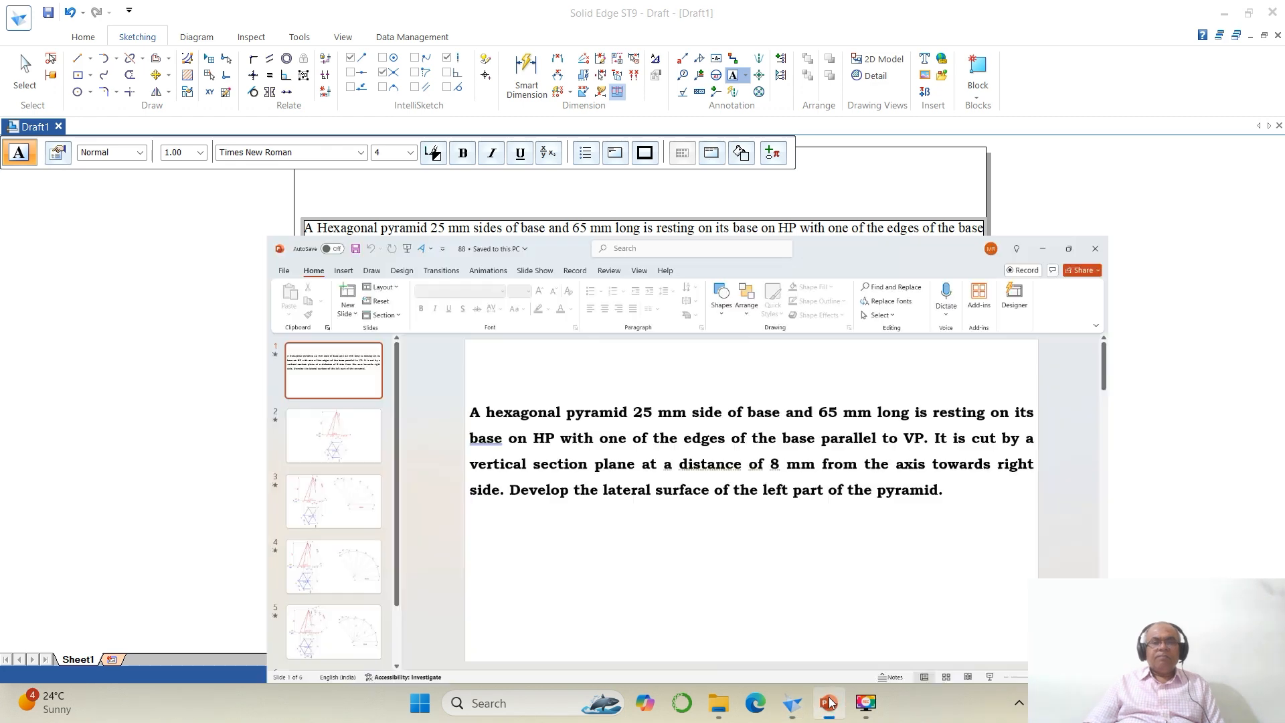
{"action": "left_click", "coordinate": [828, 702]}
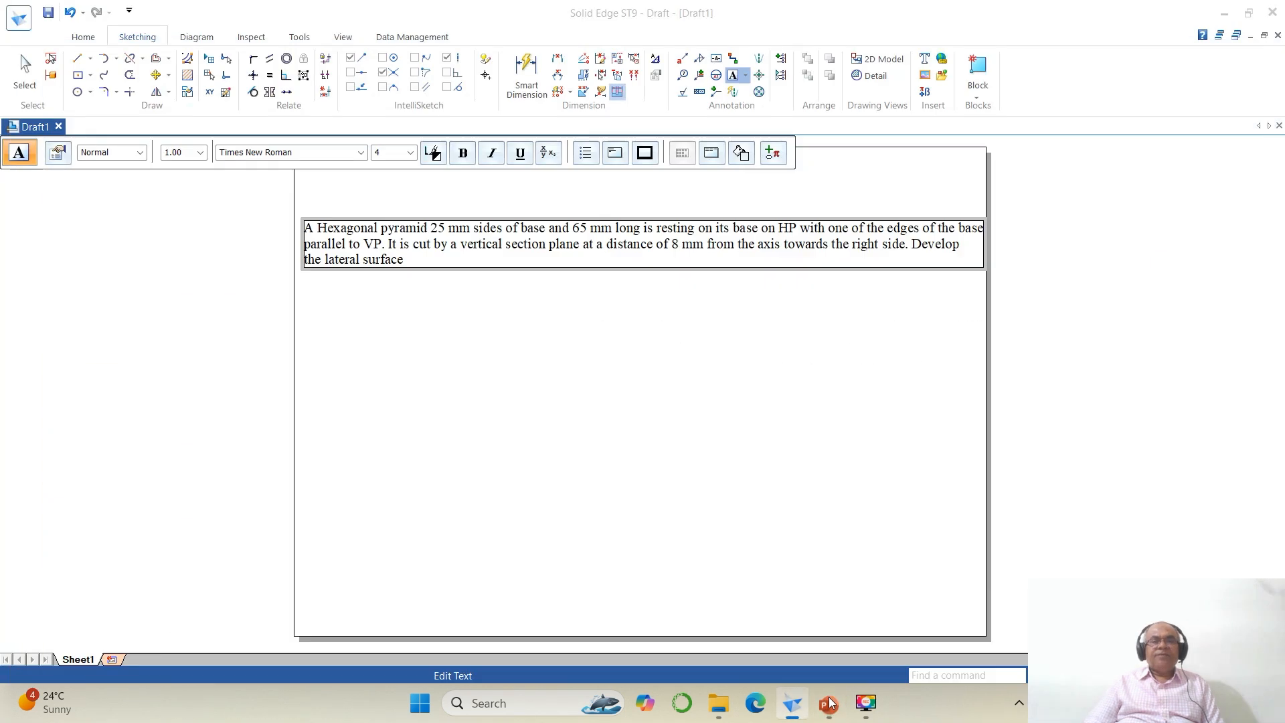
{"action": "type", "text": "of the lef"}
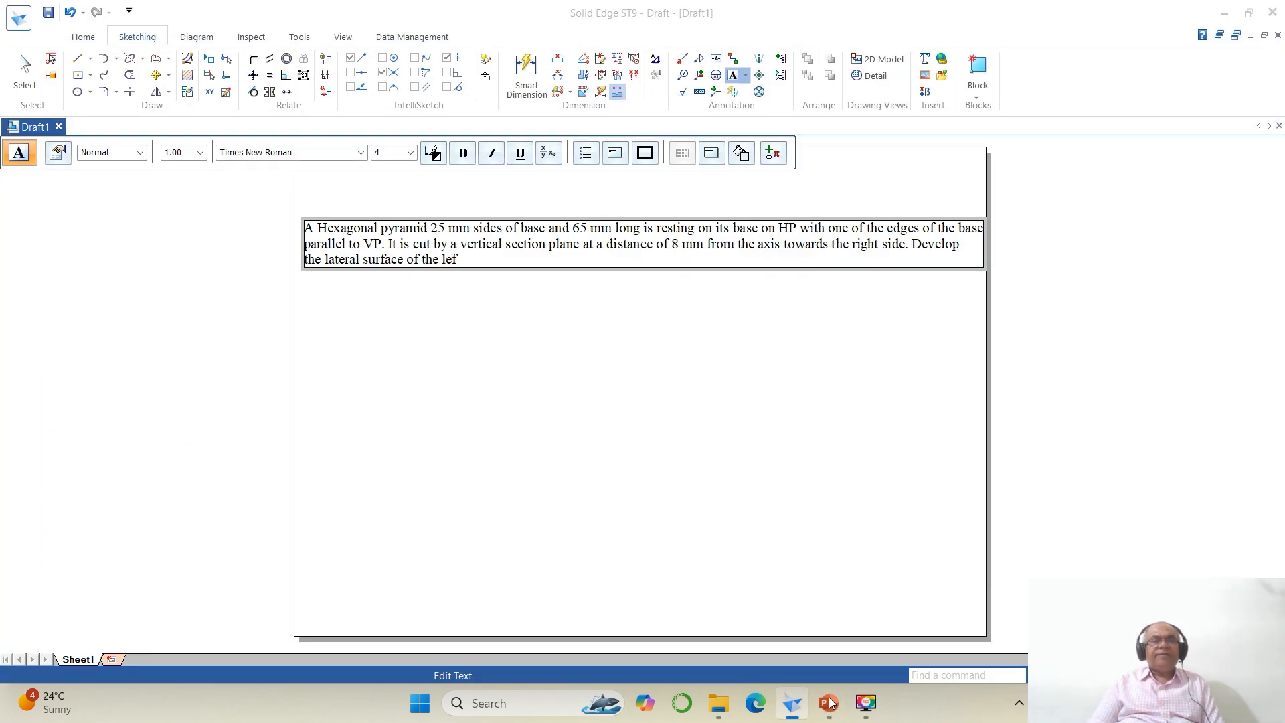
{"action": "type", "text": "t part of the"}
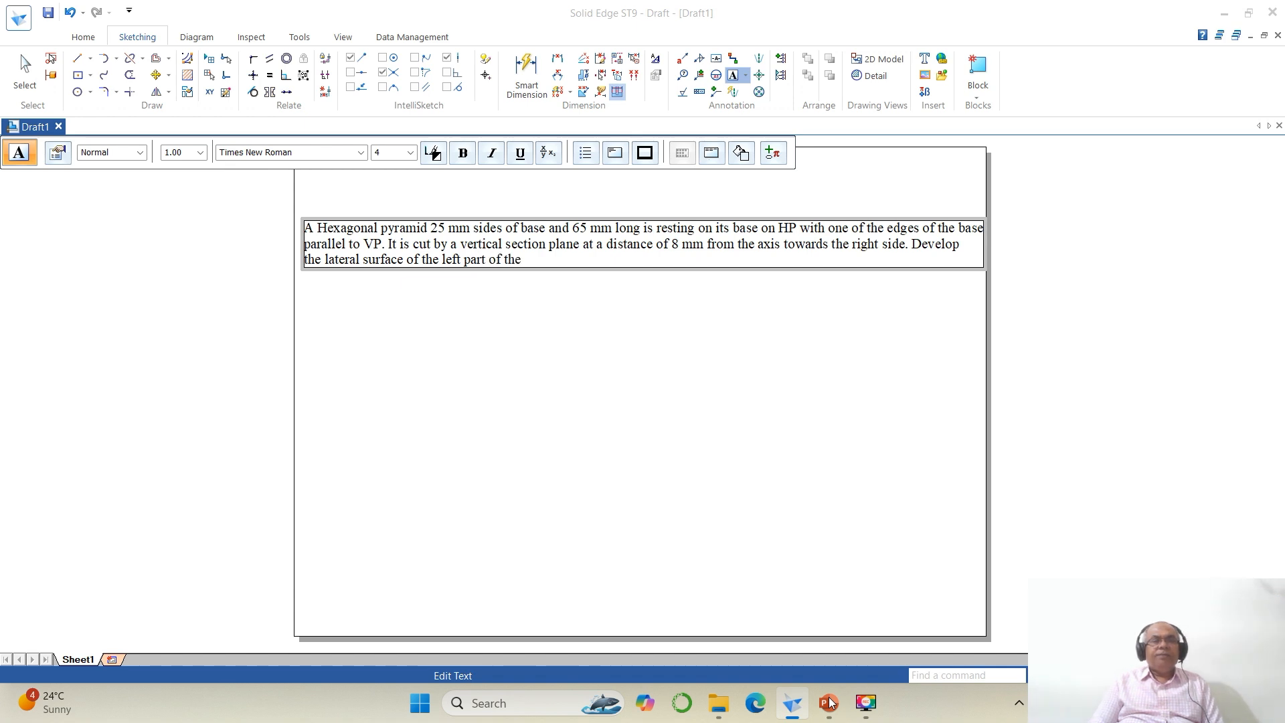
{"action": "type", "text": " pyramid."}
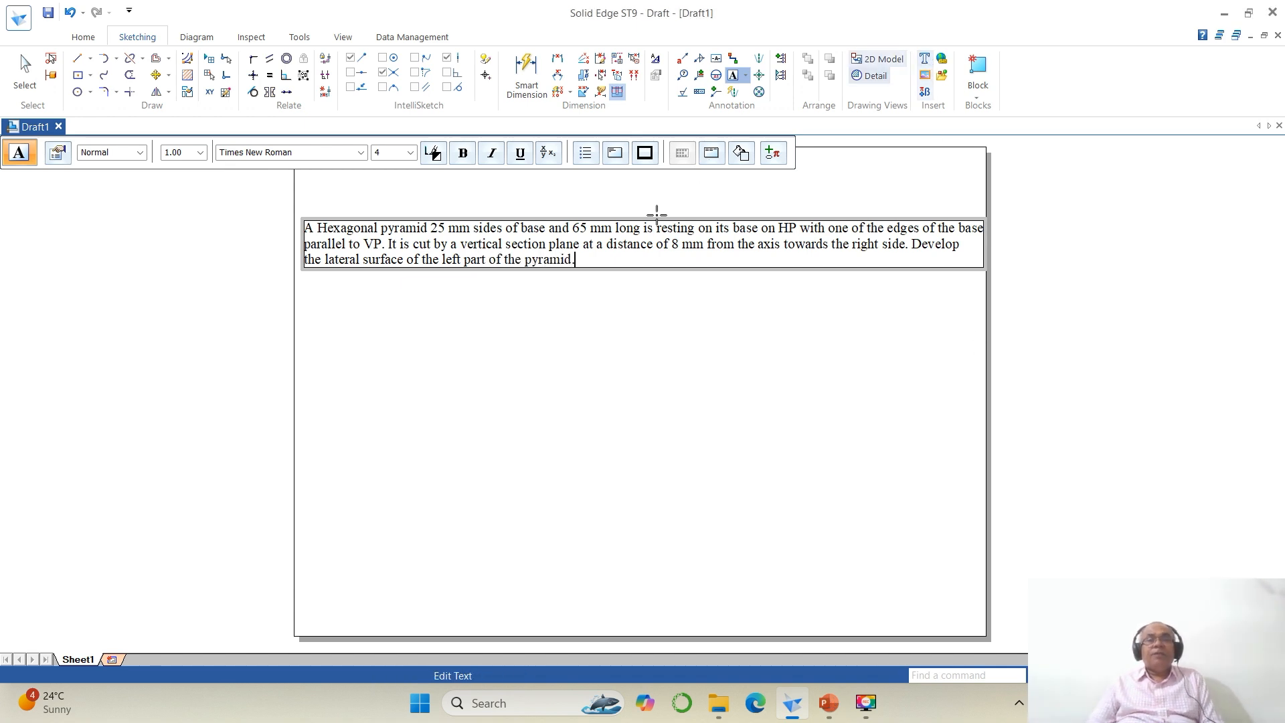
Step: Finish editing the text and move the text block up to the upper-left corner of the sheet
{"action": "left_click", "coordinate": [752, 318]}
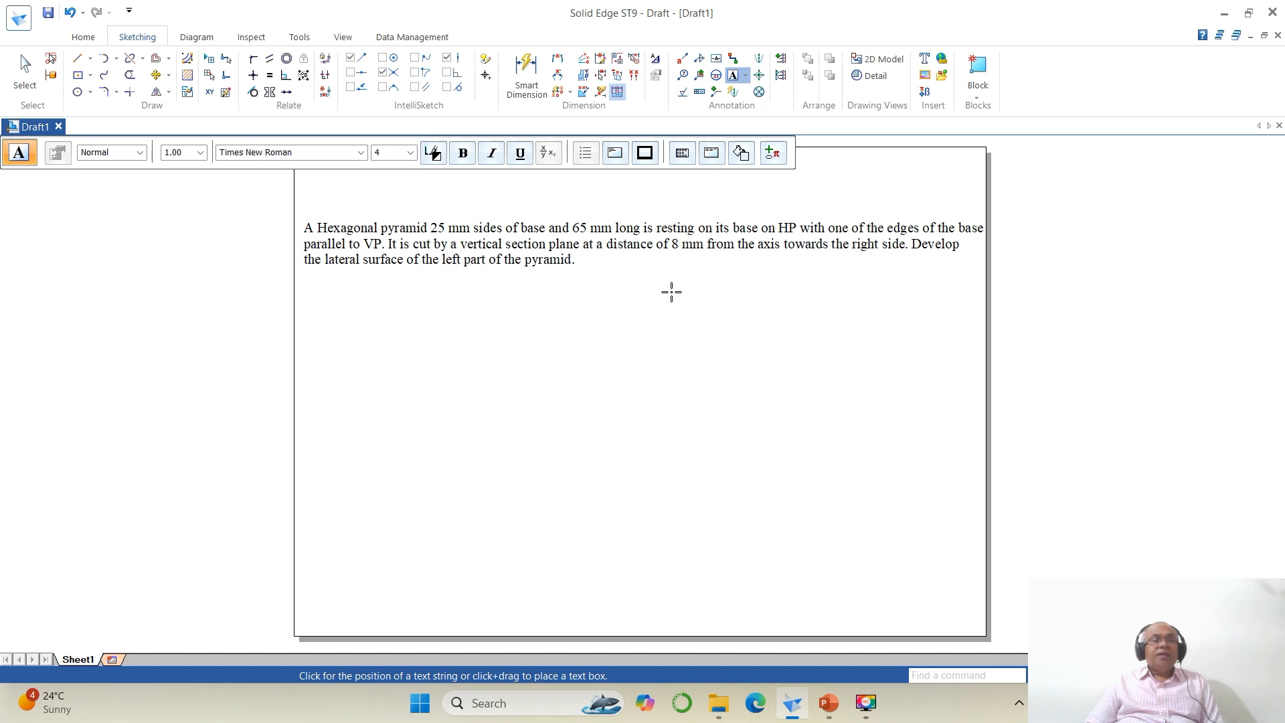
{"action": "scroll", "coordinate": [683, 277], "scroll_direction": "down", "scroll_amount": 1}
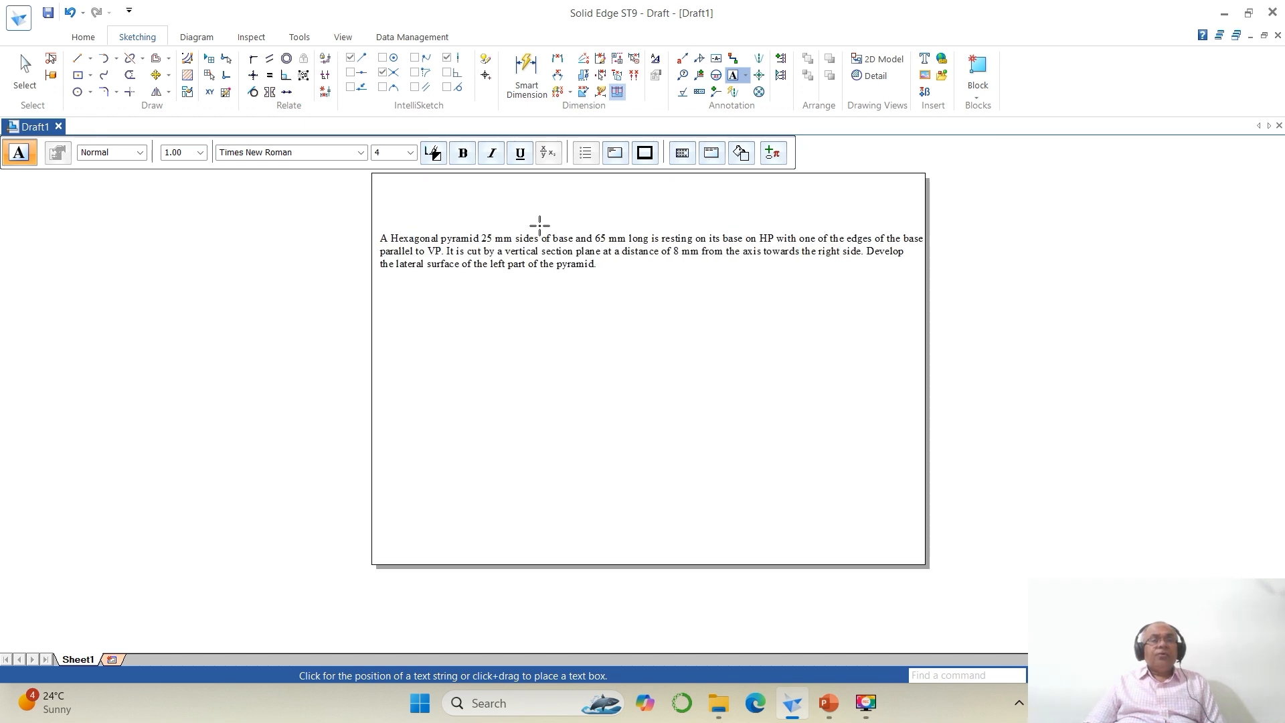
{"action": "left_click", "coordinate": [157, 75]}
{"action": "left_click", "coordinate": [486, 270]}
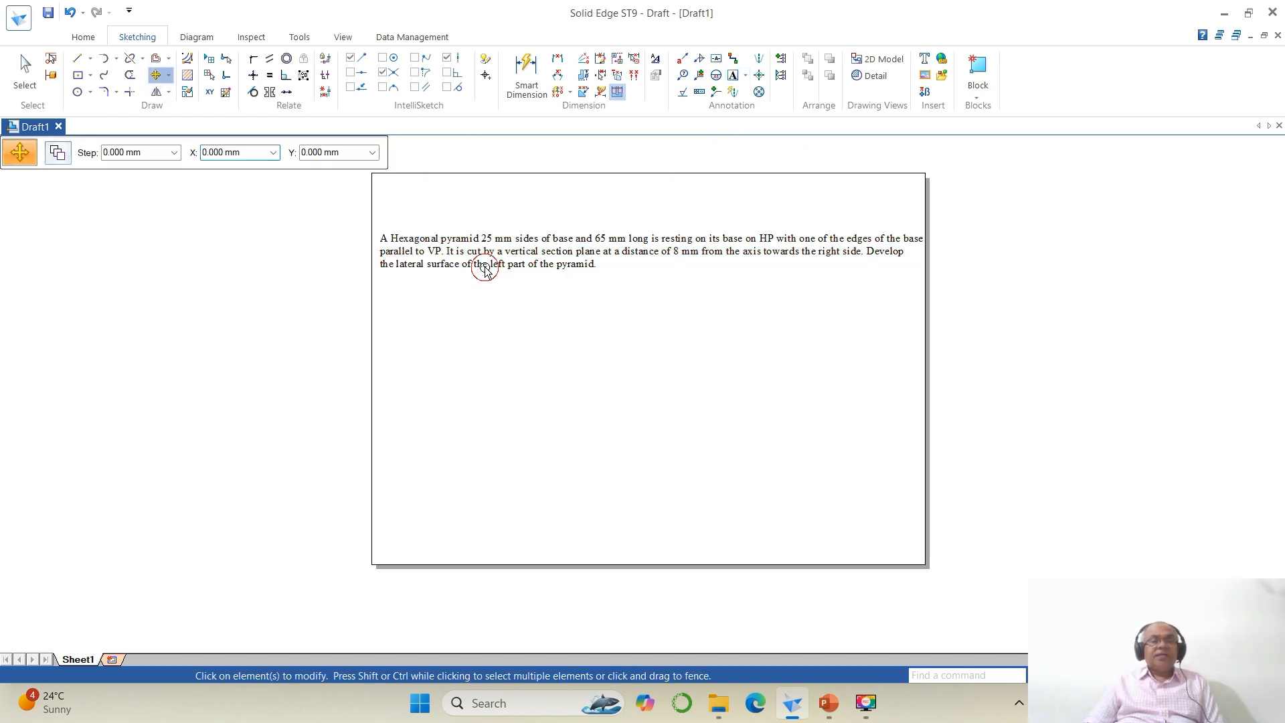
{"action": "left_click", "coordinate": [721, 433]}
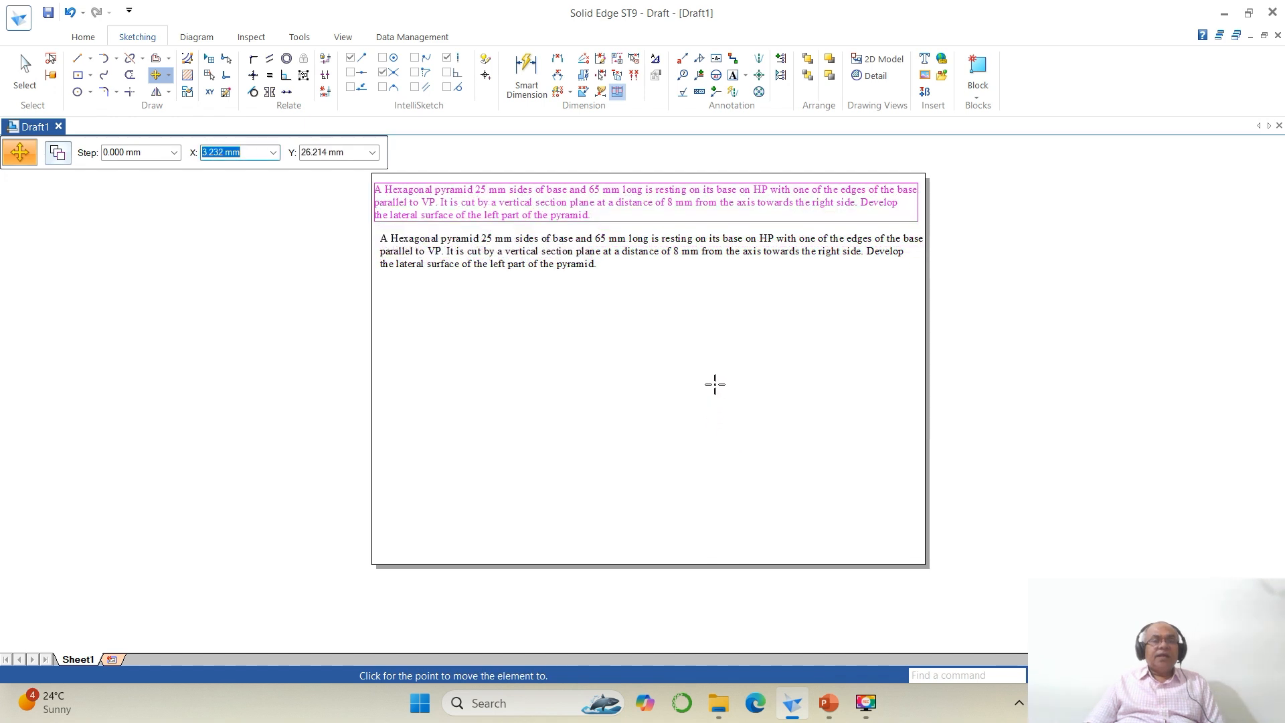
{"action": "left_click", "coordinate": [716, 381]}
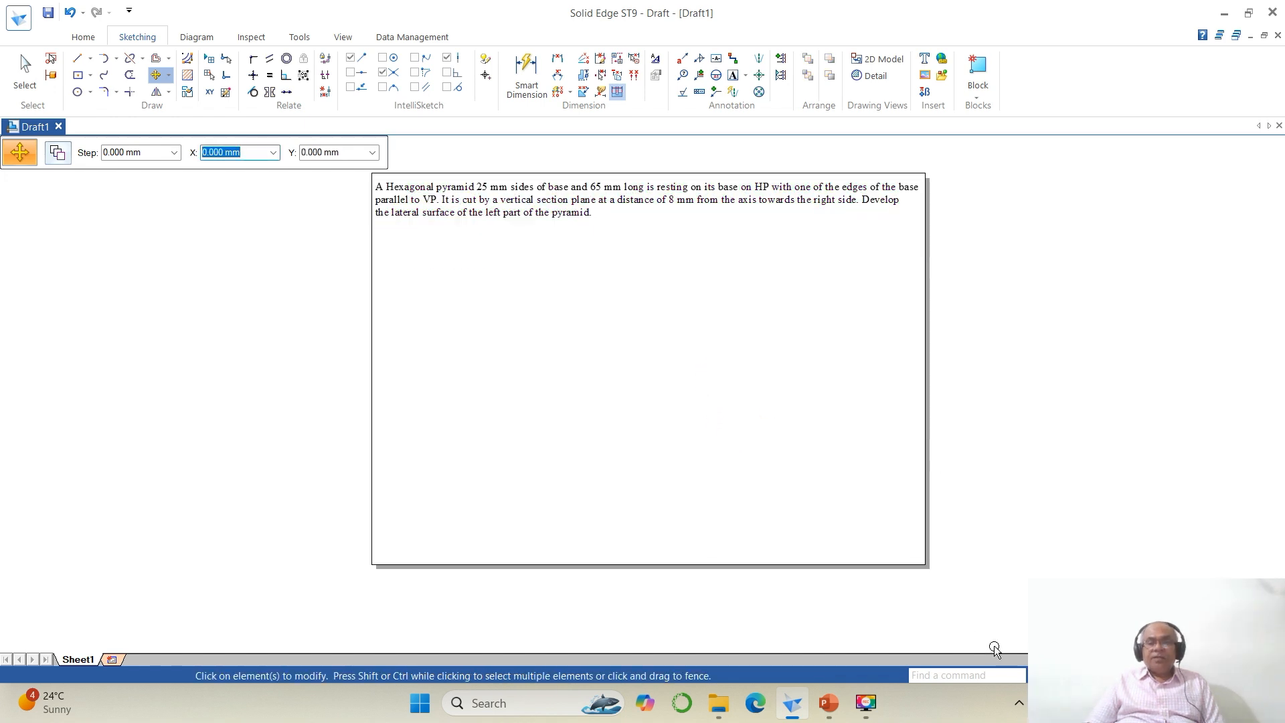
Step: Start the Line tool with a line width of 0.05 mm
{"action": "left_click", "coordinate": [1039, 675]}
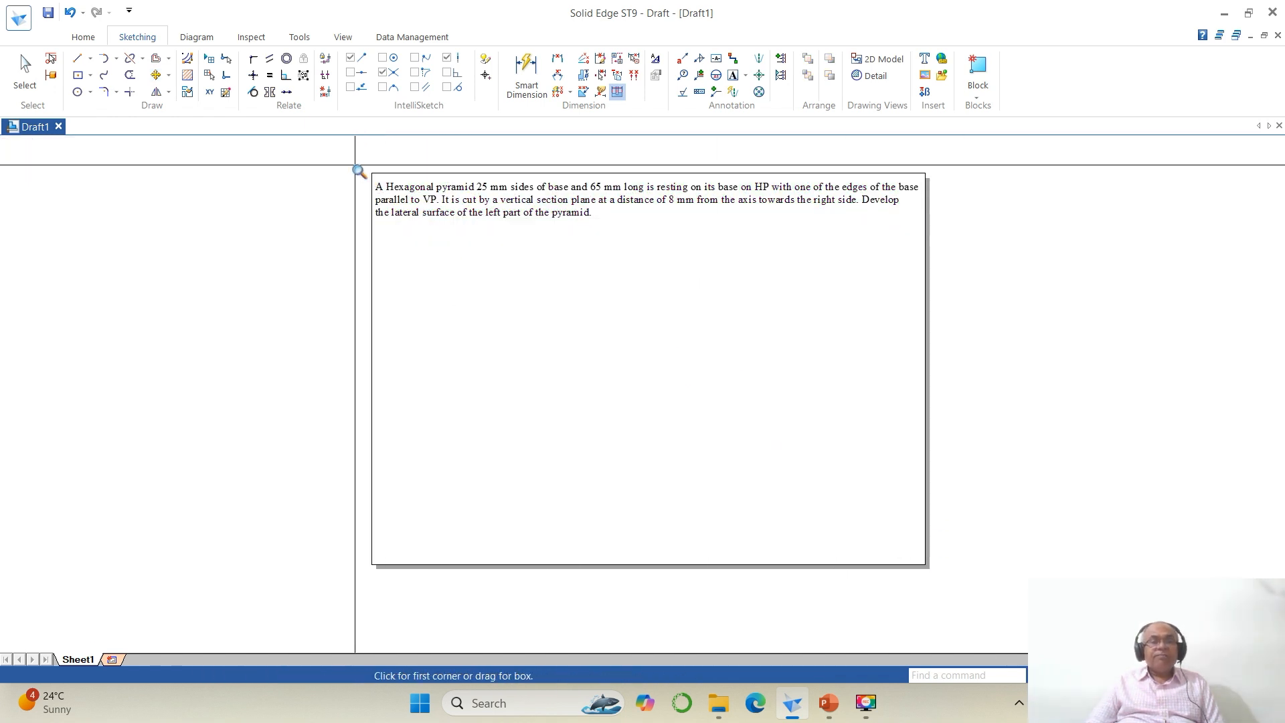
{"action": "left_click_drag", "start_coordinate": [354, 165], "coordinate": [963, 545]}
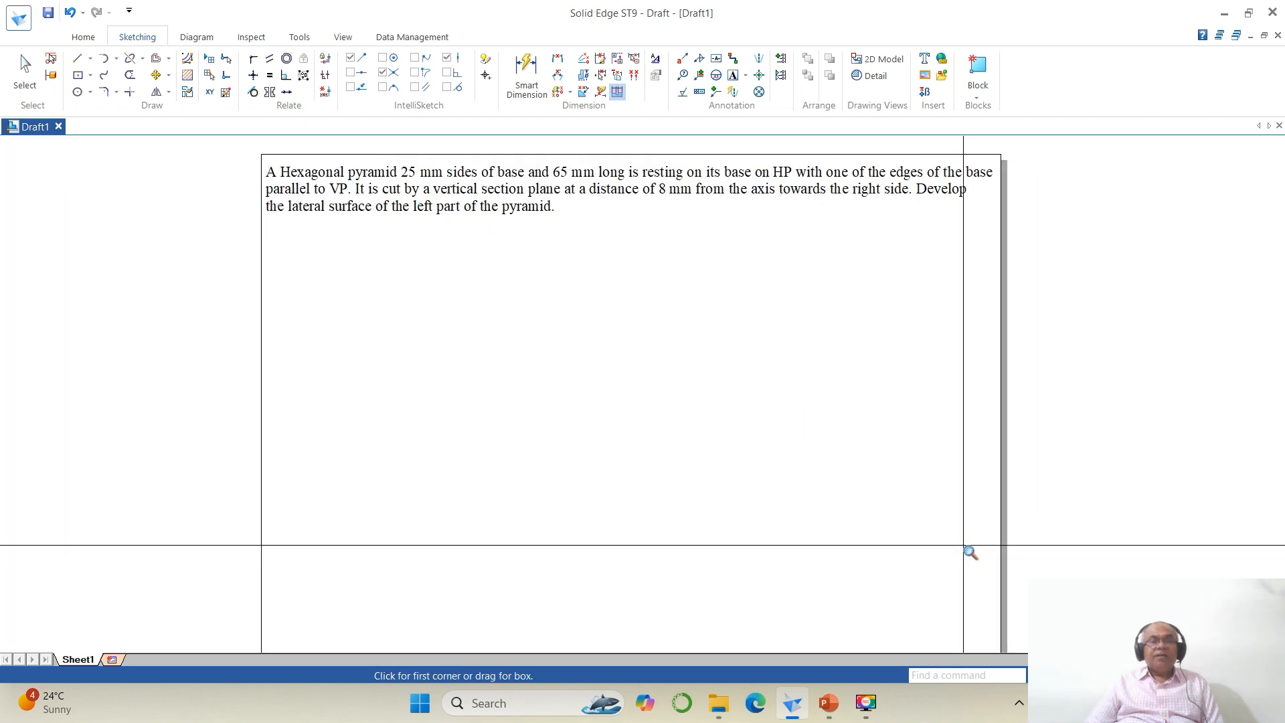
{"action": "key", "text": "Escape"}
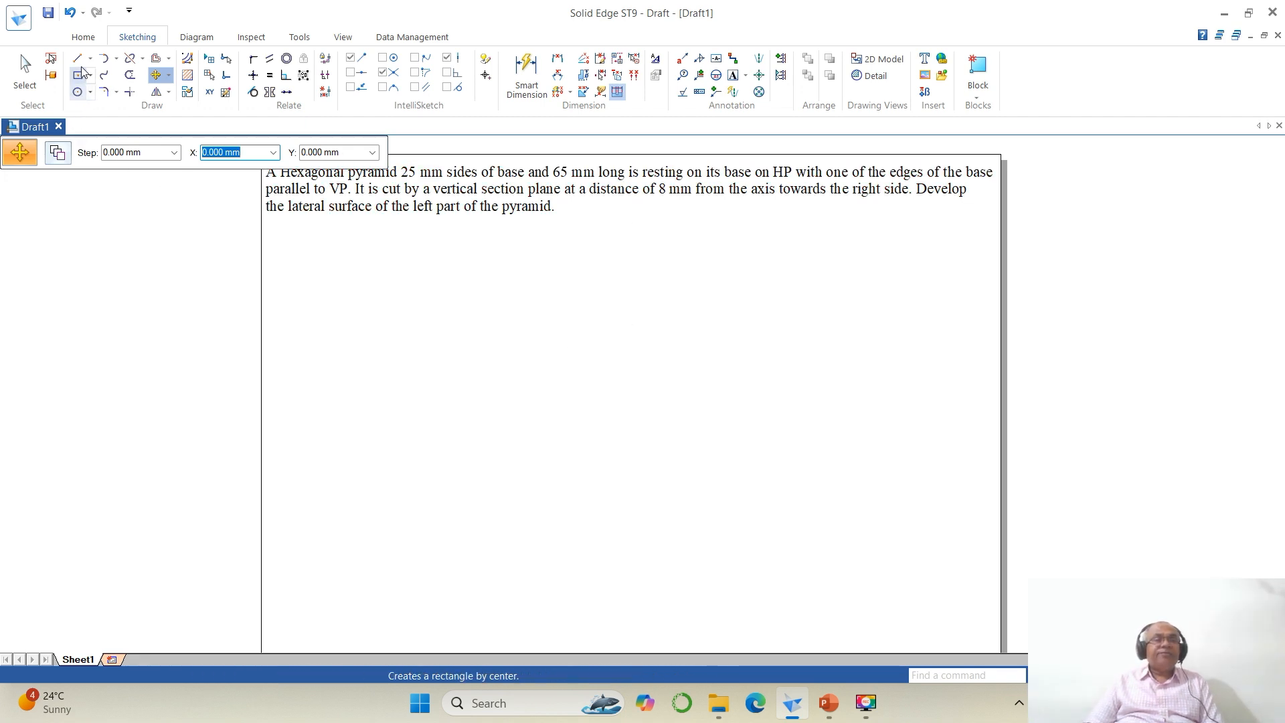
{"action": "left_click", "coordinate": [77, 58]}
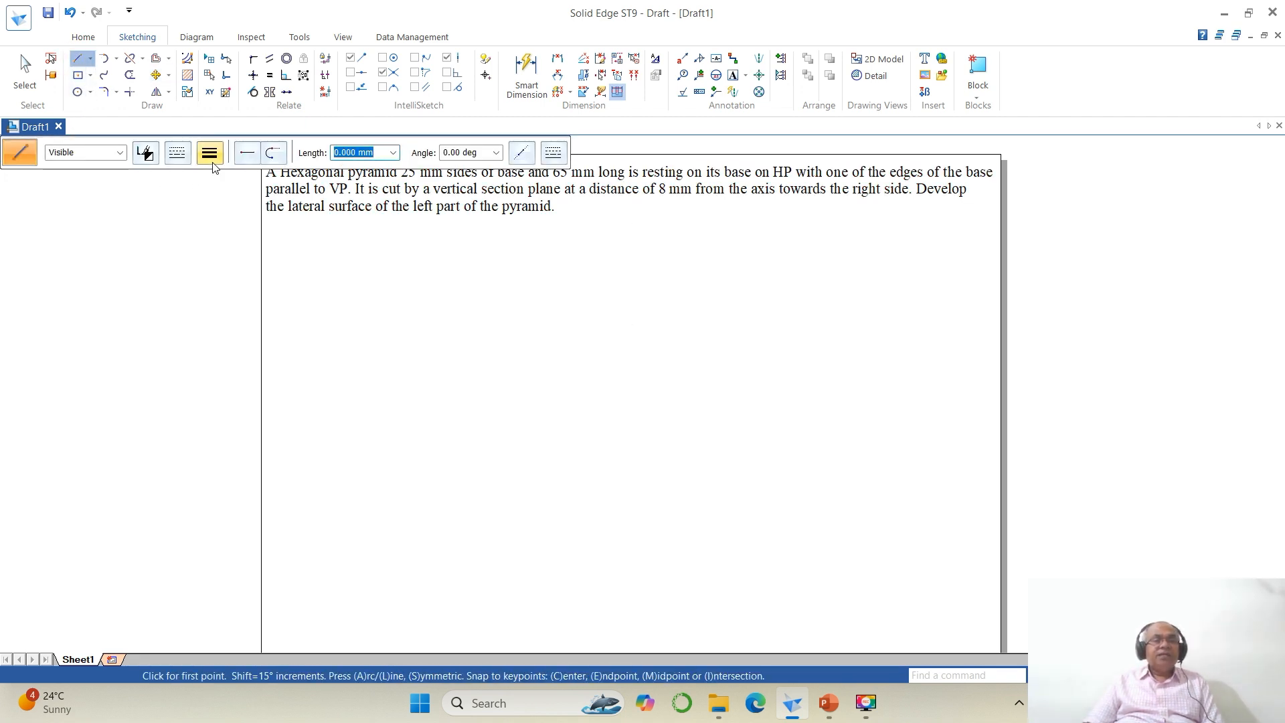
{"action": "left_click", "coordinate": [210, 159]}
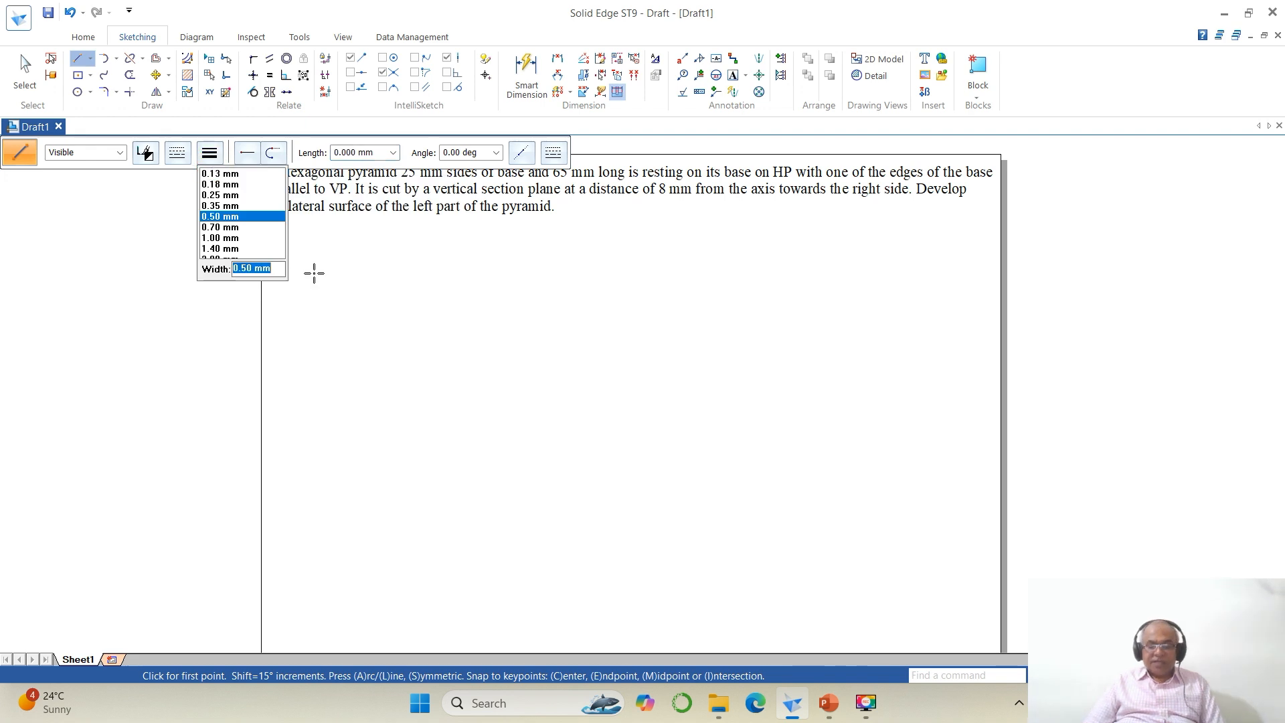
{"action": "type", "text": ".05"}
{"action": "key", "text": "Return"}
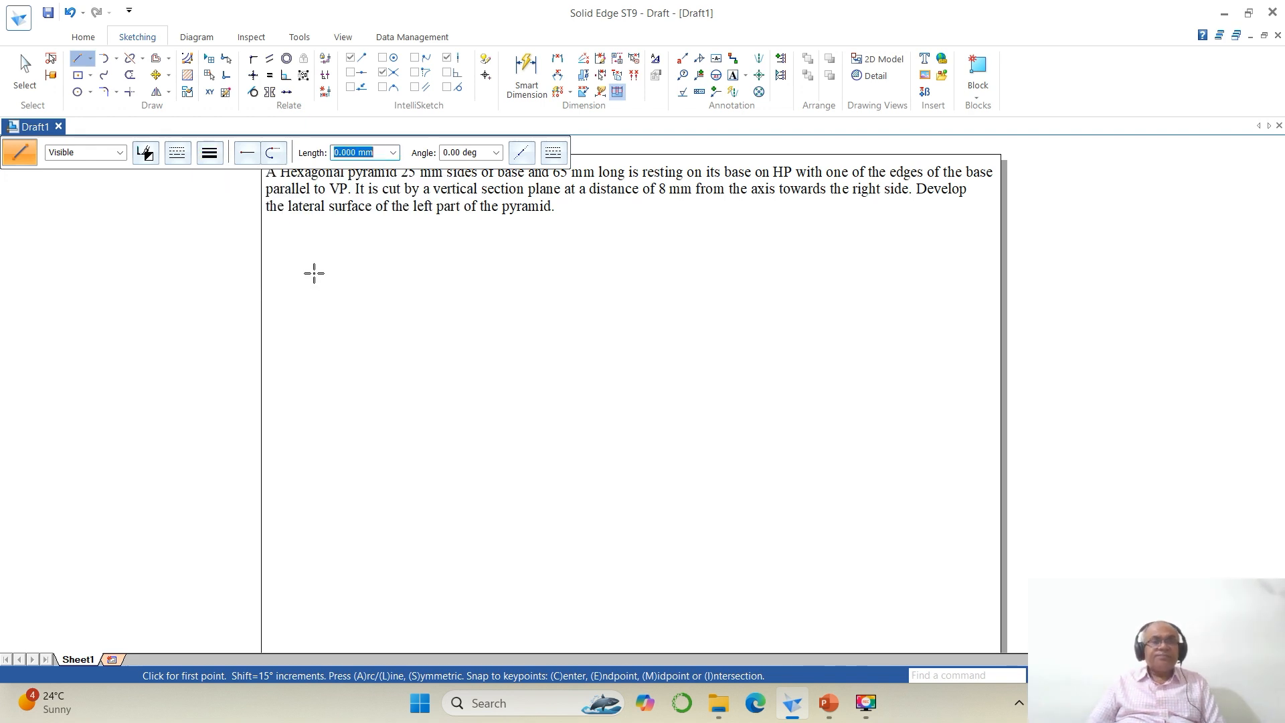
Step: Start a hexagon by drawing two 25 mm sides at 0° and 60°
{"action": "left_click", "coordinate": [347, 612]}
{"action": "type", "text": "25"}
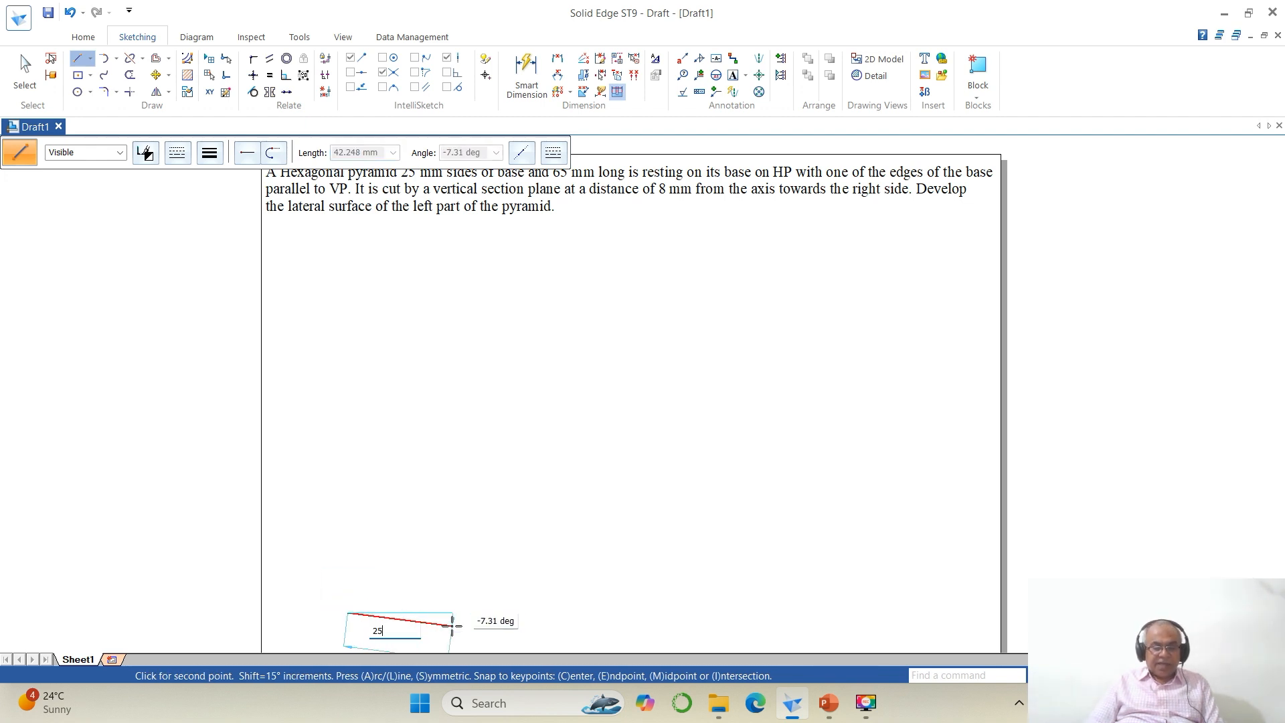
{"action": "key", "text": "Tab"}
{"action": "type", "text": "0"}
{"action": "key", "text": "Return"}
{"action": "type", "text": "2"}
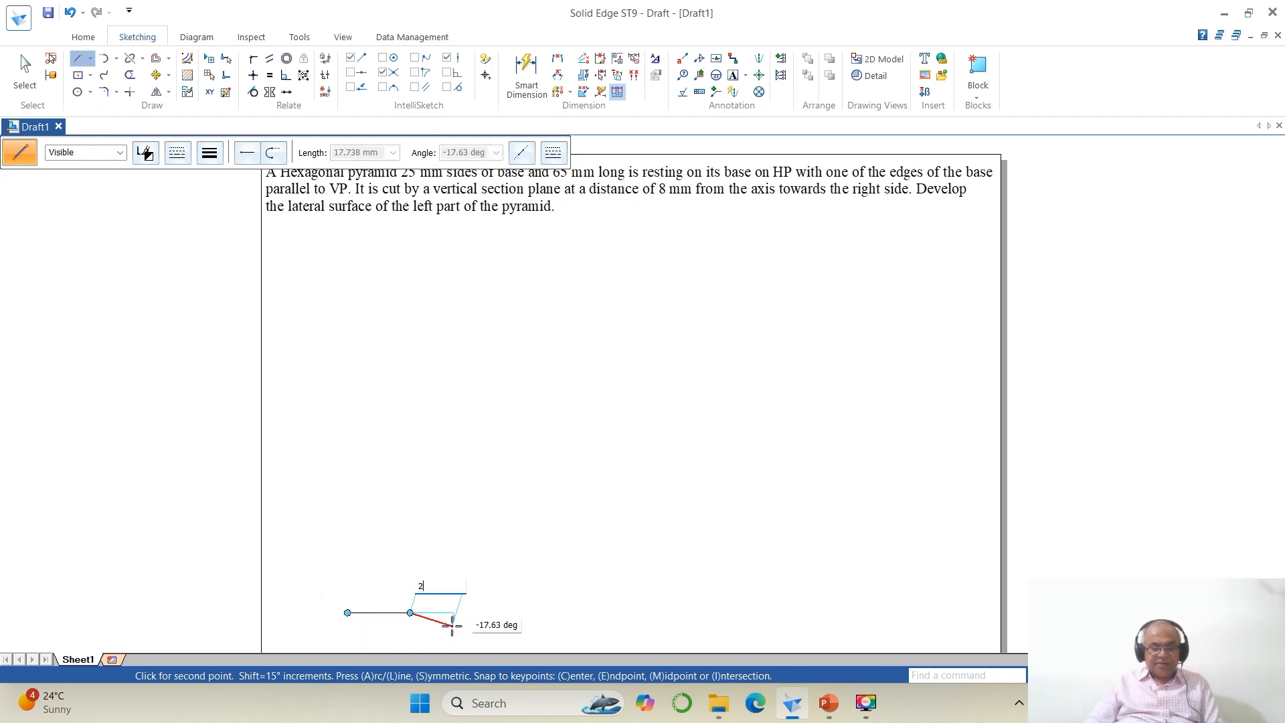
{"action": "type", "text": "5"}
{"action": "key", "text": "Tab"}
{"action": "type", "text": "60"}
{"action": "key", "text": "Return"}
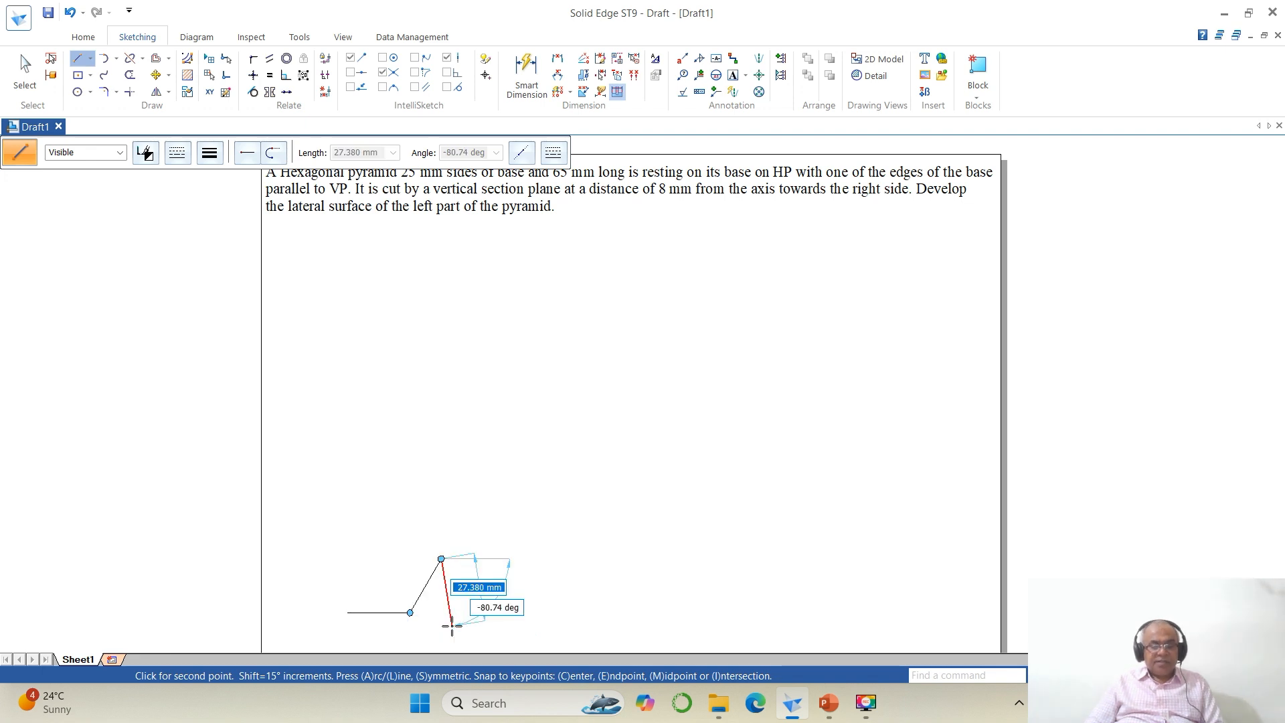
{"action": "type", "text": "25"}
Step: Continue the hexagon with two more 25 mm sides at 120° and 180°
{"action": "key", "text": "Tab"}
{"action": "type", "text": "1"}
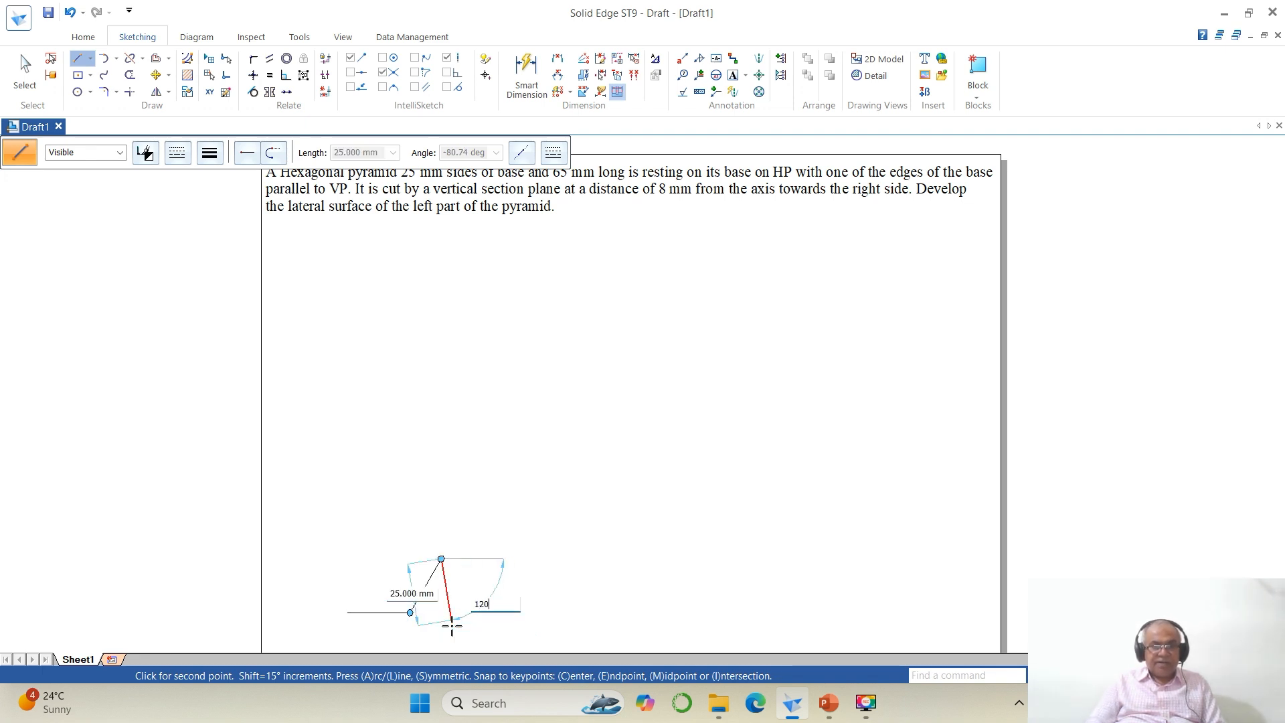
{"action": "type", "text": "20"}
{"action": "key", "text": "Return"}
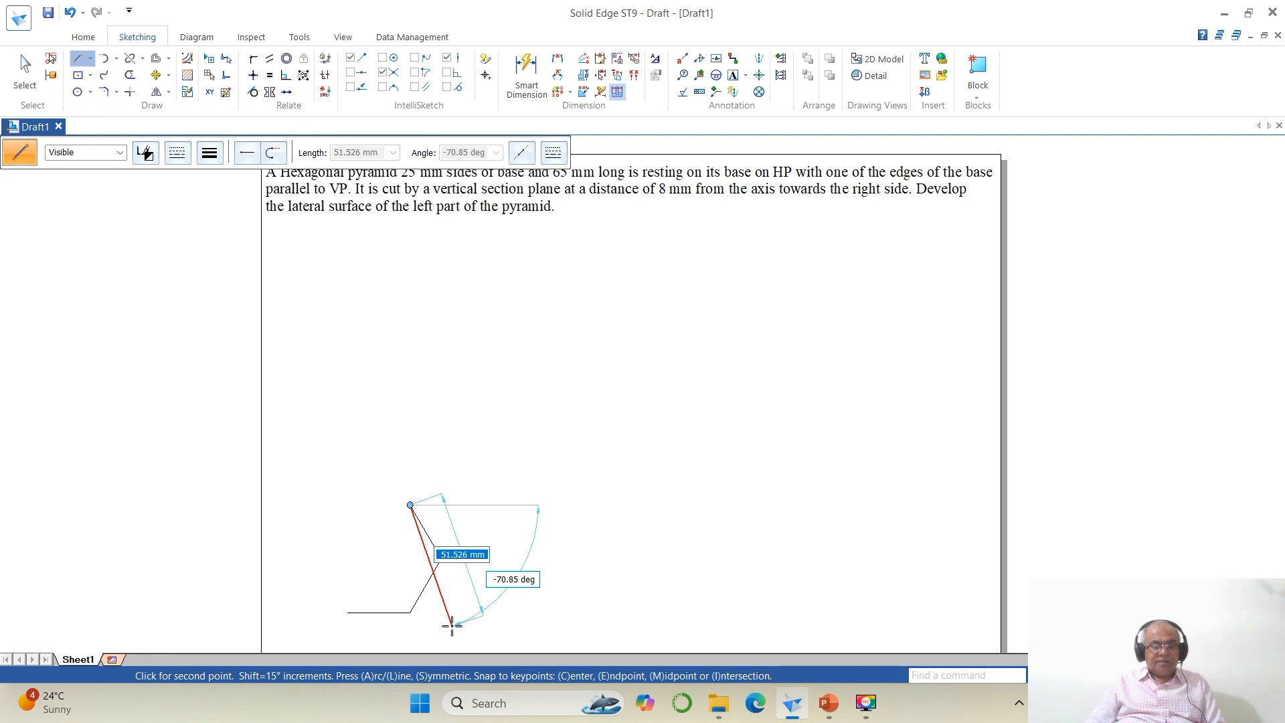
{"action": "type", "text": "25"}
{"action": "key", "text": "Tab"}
{"action": "type", "text": "18"}
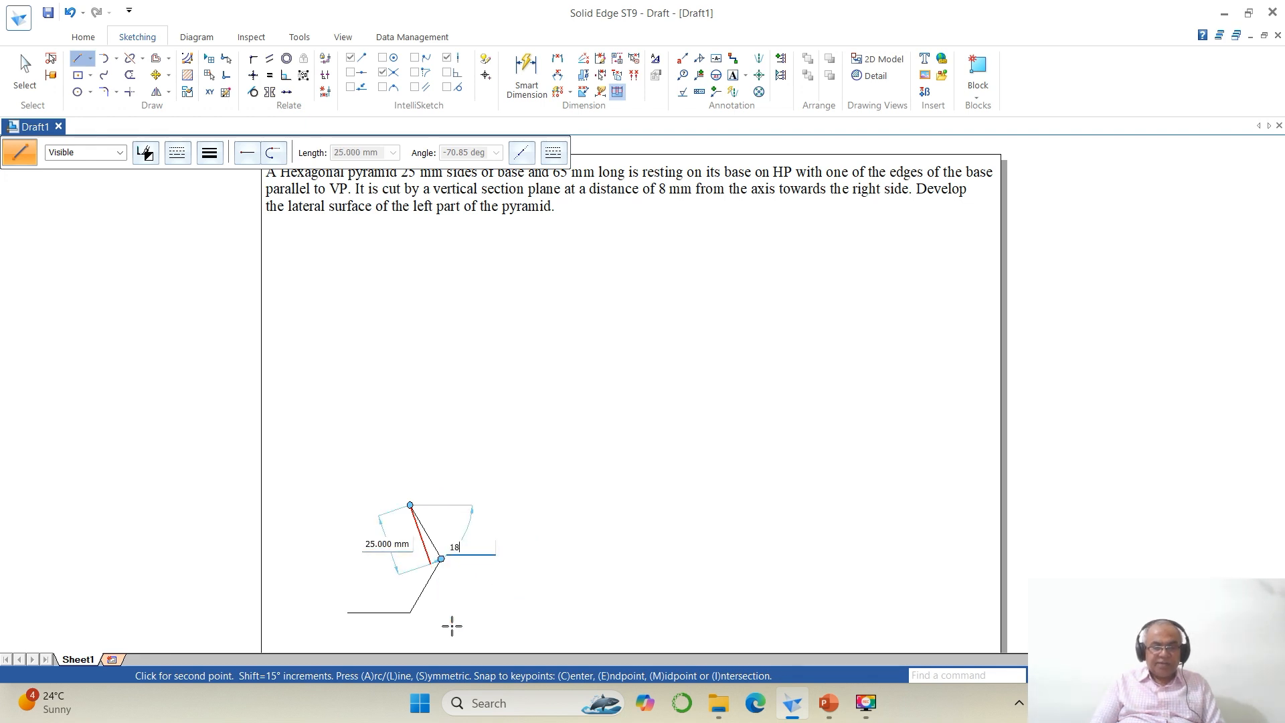
{"action": "type", "text": "0"}
{"action": "key", "text": "Return"}
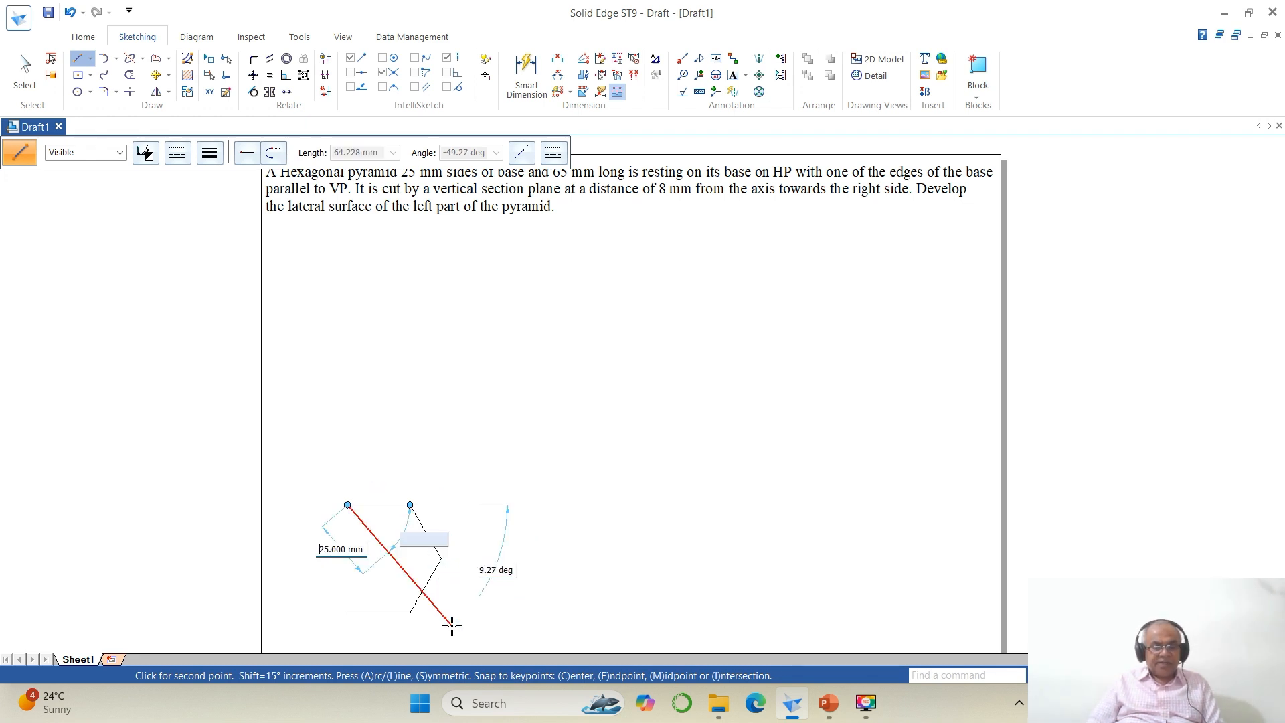
Step: Close the hexagon with its last two 25 mm sides at 240° and 300°
{"action": "key", "text": "Tab"}
{"action": "type", "text": "240"}
{"action": "key", "text": "Return"}
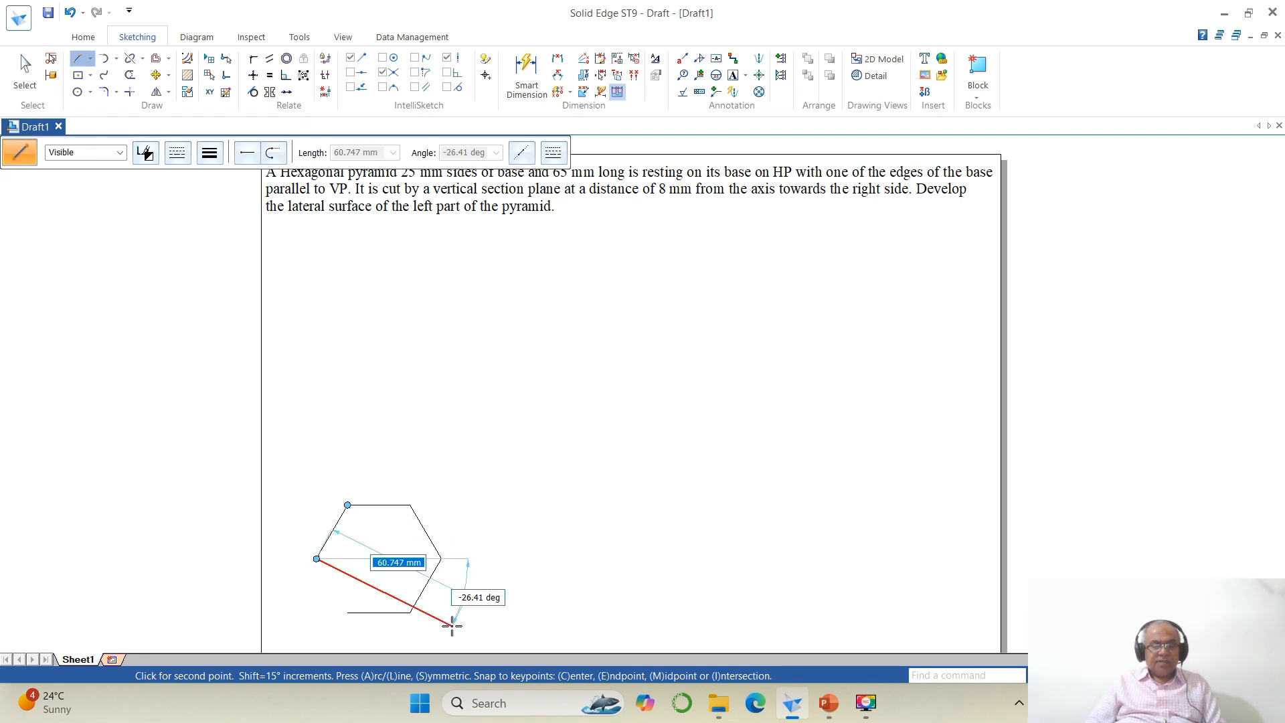
{"action": "type", "text": "25"}
{"action": "key", "text": "Tab"}
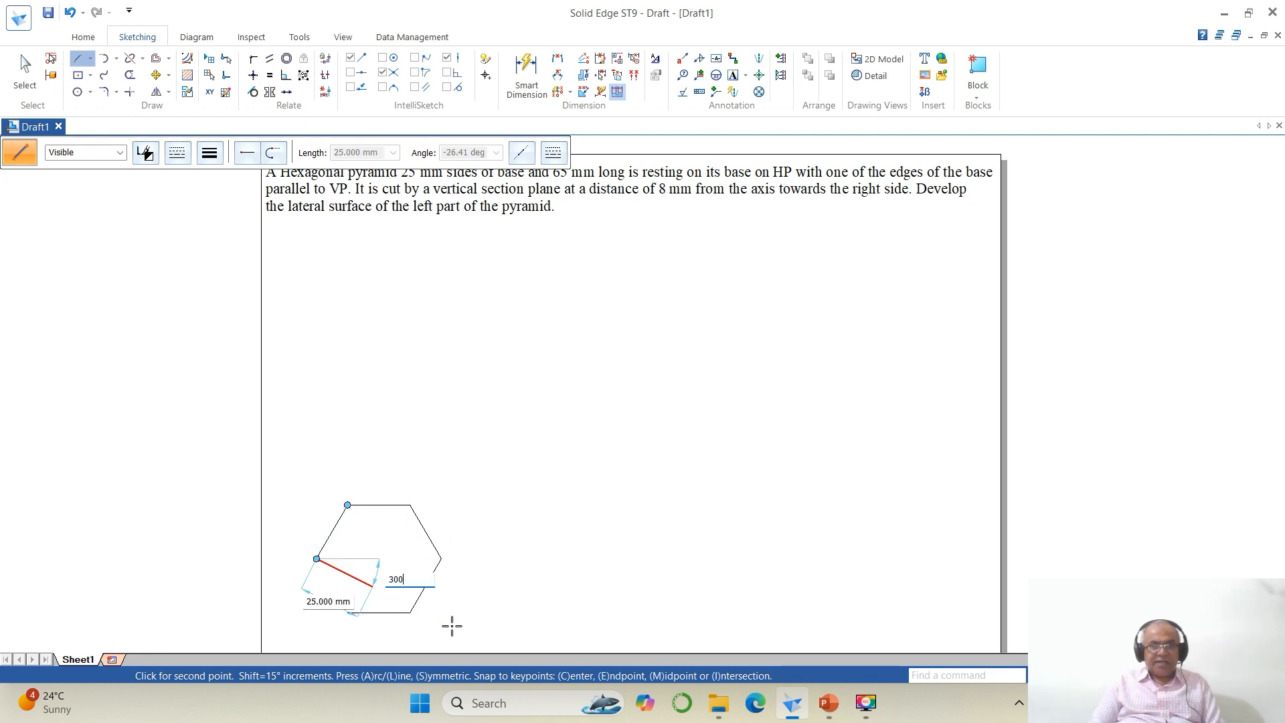
{"action": "type", "text": "300"}
{"action": "key", "text": "Return"}
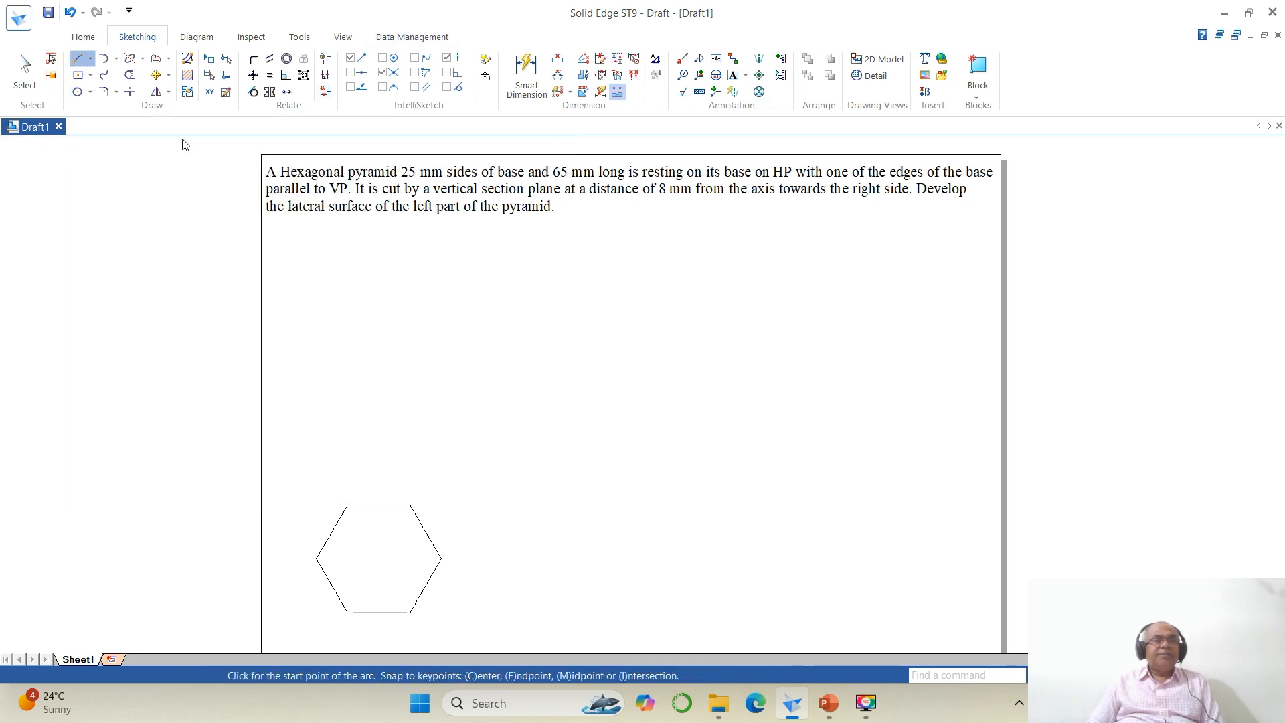
Step: Draw the three diagonals joining opposite corners of the hexagon through its centre
{"action": "left_click", "coordinate": [314, 559]}
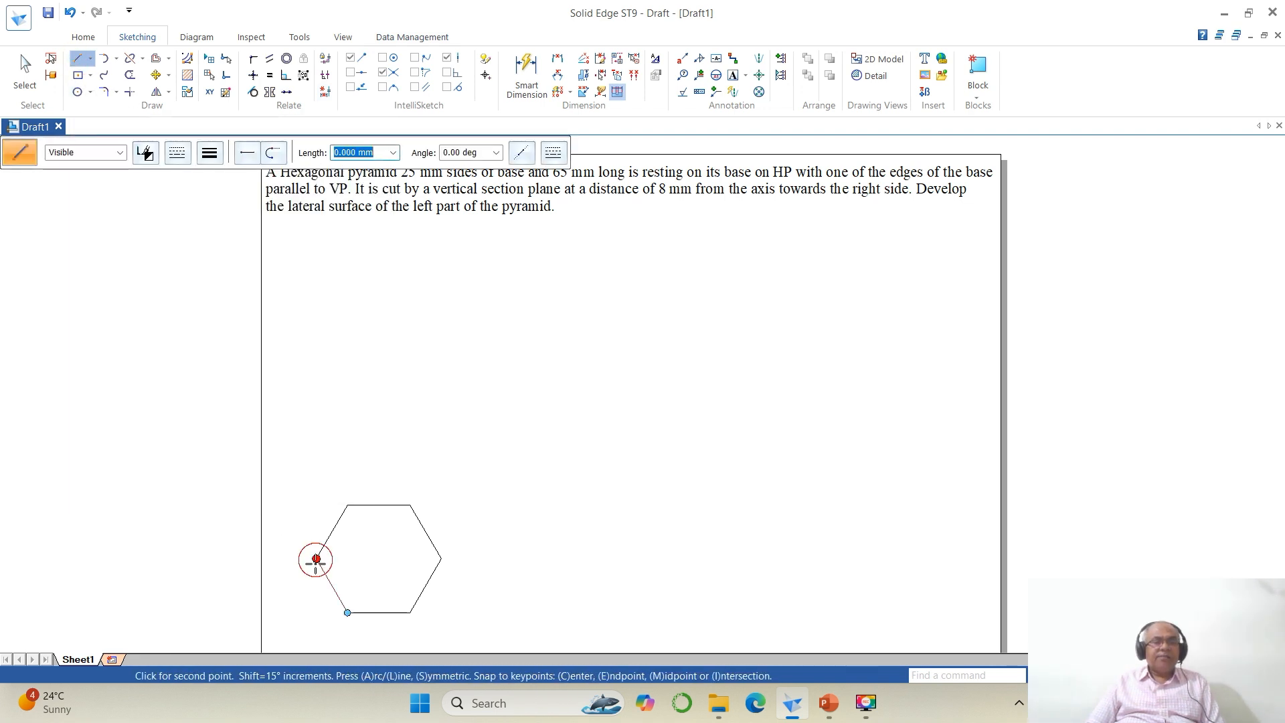
{"action": "left_click", "coordinate": [441, 559]}
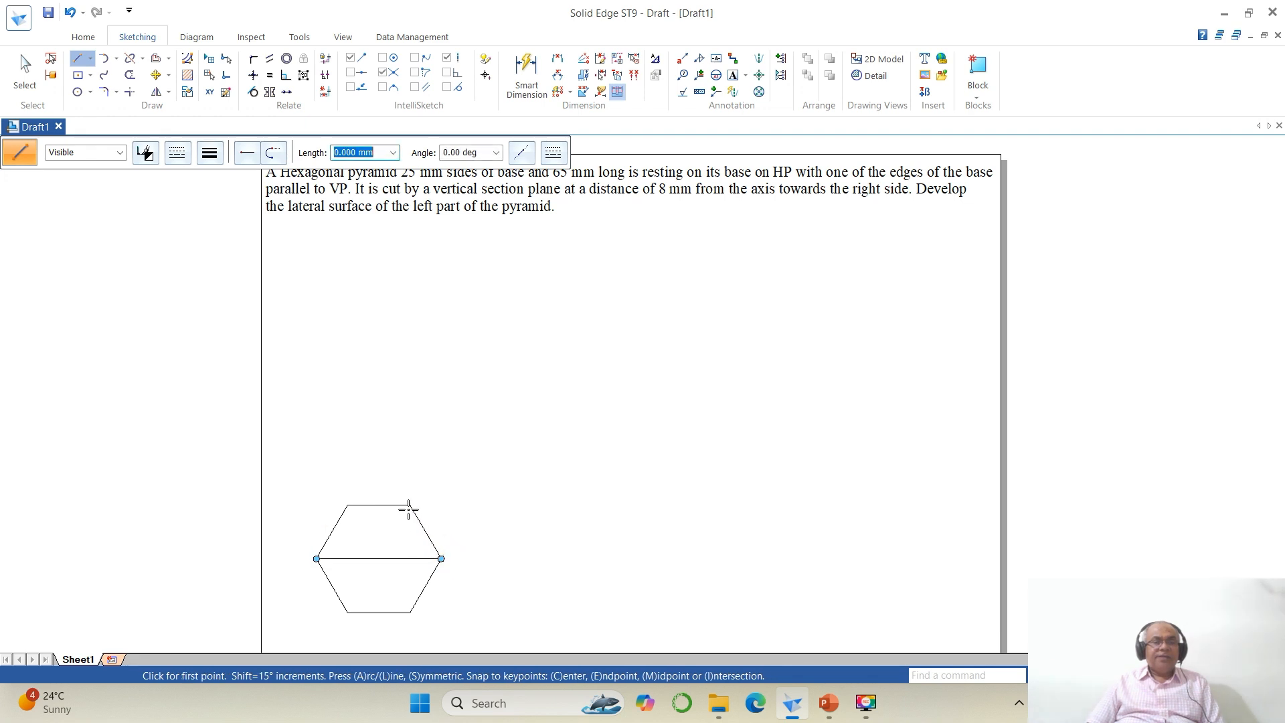
{"action": "left_click", "coordinate": [409, 504]}
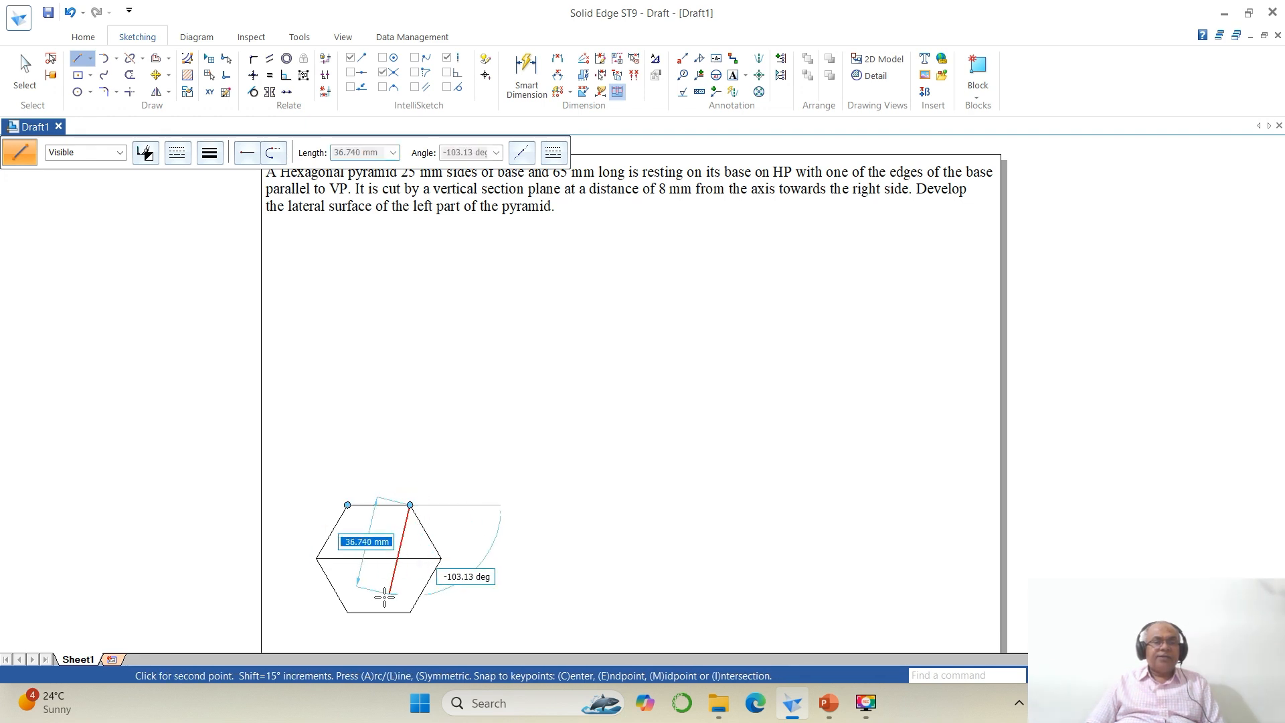
{"action": "left_click", "coordinate": [347, 613]}
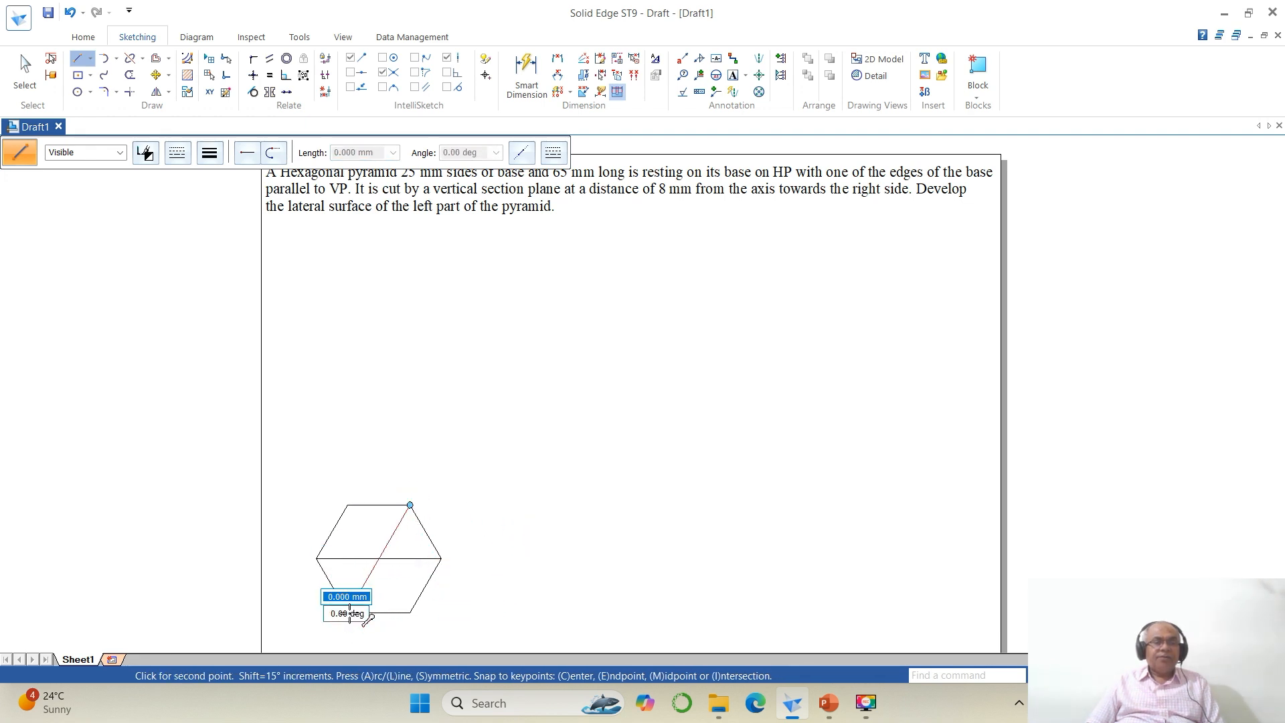
{"action": "left_click", "coordinate": [348, 505]}
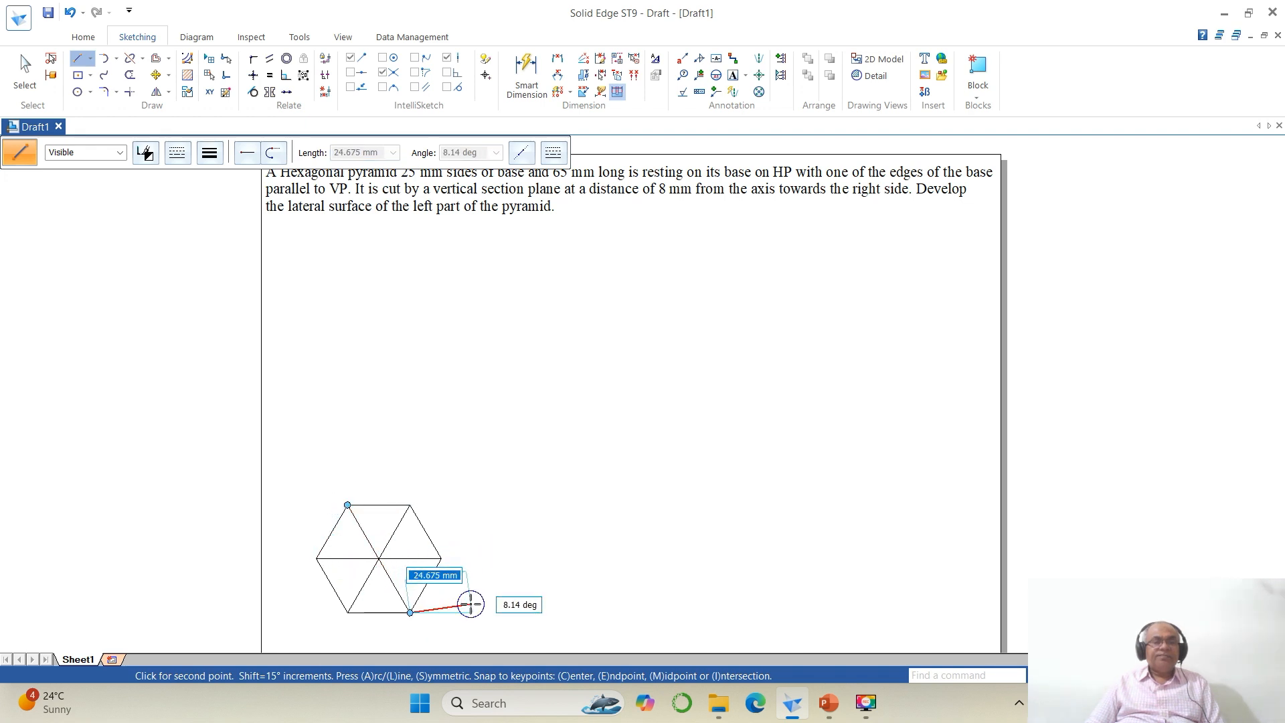
{"action": "left_click", "coordinate": [409, 611]}
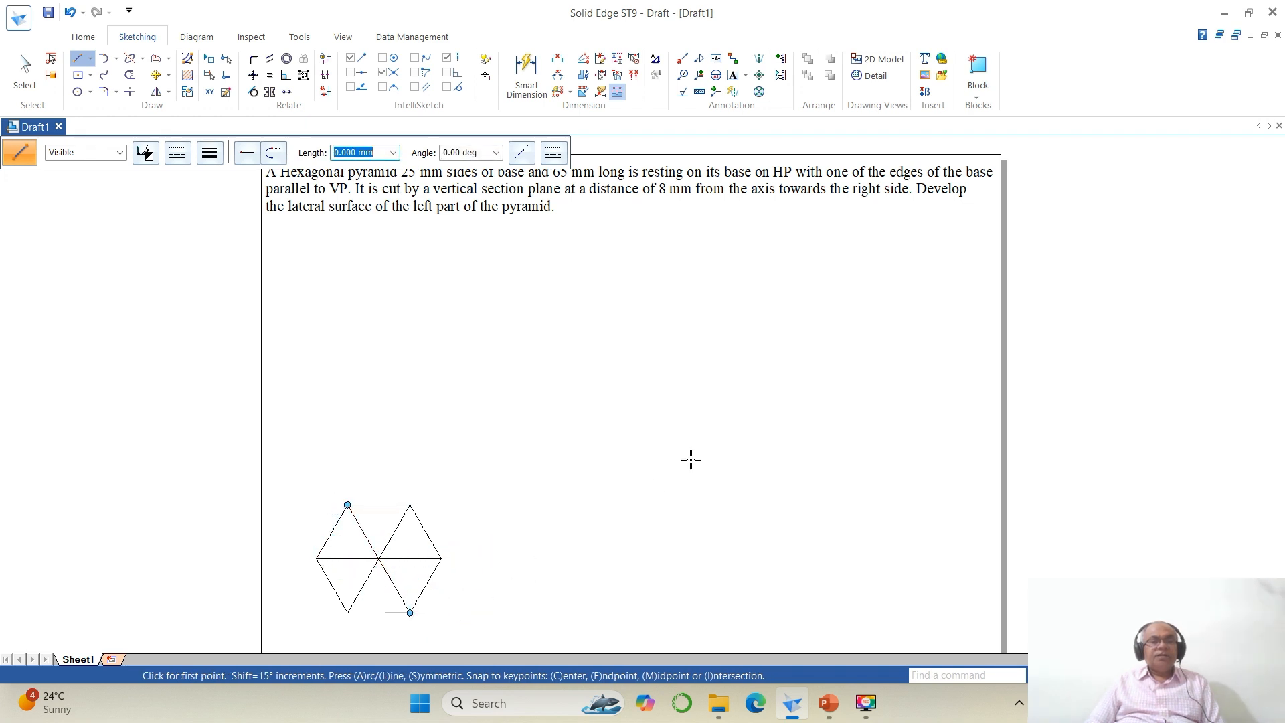
Step: Move the whole hexagon slightly up and to the right on the sheet
{"action": "left_click", "coordinate": [156, 75]}
{"action": "mouse_move", "coordinate": [285, 474]}
{"action": "left_mouse_down"}
{"action": "mouse_move", "coordinate": [496, 628]}
{"action": "mouse_move", "coordinate": [485, 620]}
{"action": "left_mouse_up"}
{"action": "left_click", "coordinate": [485, 619]}
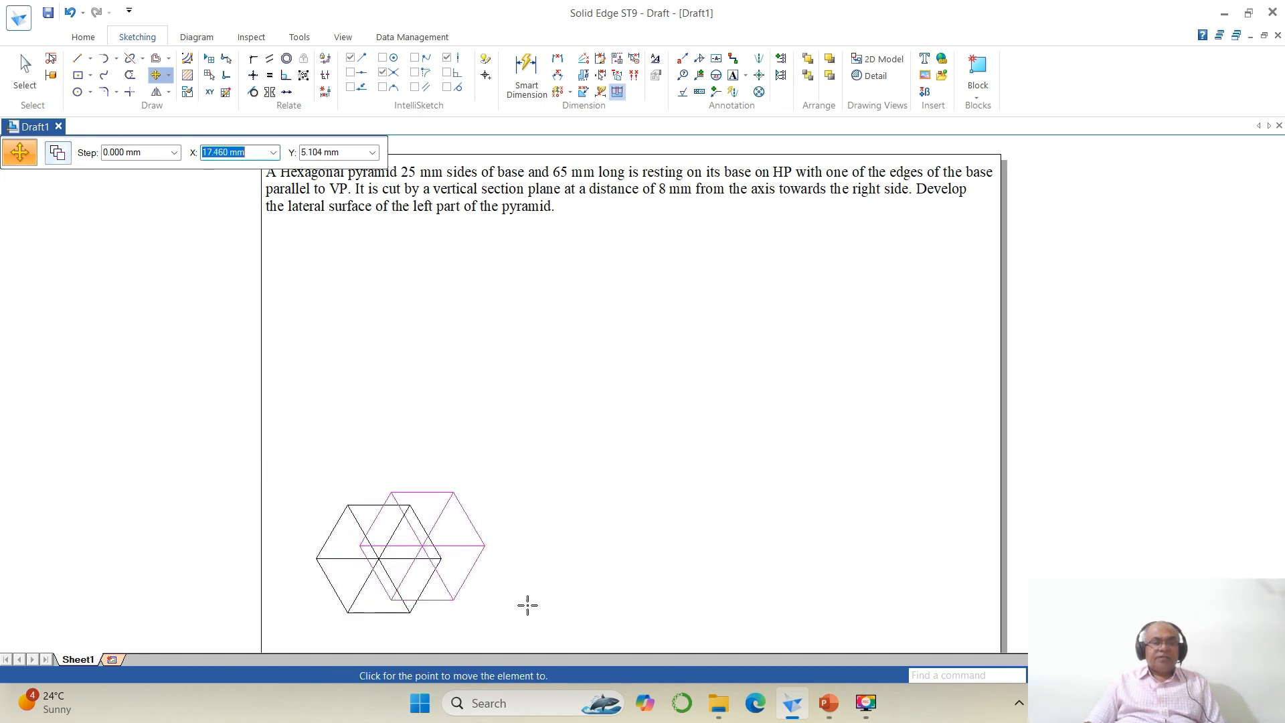
{"action": "left_click", "coordinate": [528, 602]}
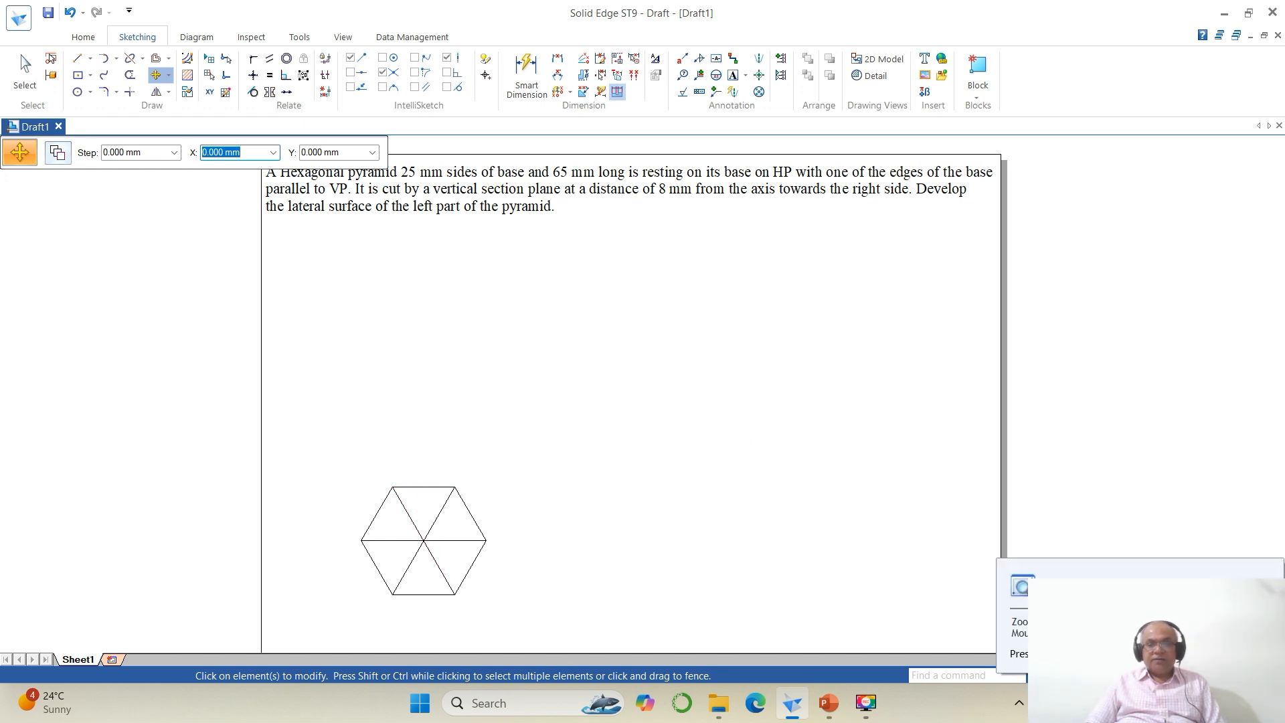
Step: Zoom to the hexagon and add text labels a, b and c at its corners with size 3 text
{"action": "left_click", "coordinate": [1097, 675]}
{"action": "left_click_drag", "start_coordinate": [309, 450], "coordinate": [603, 645]}
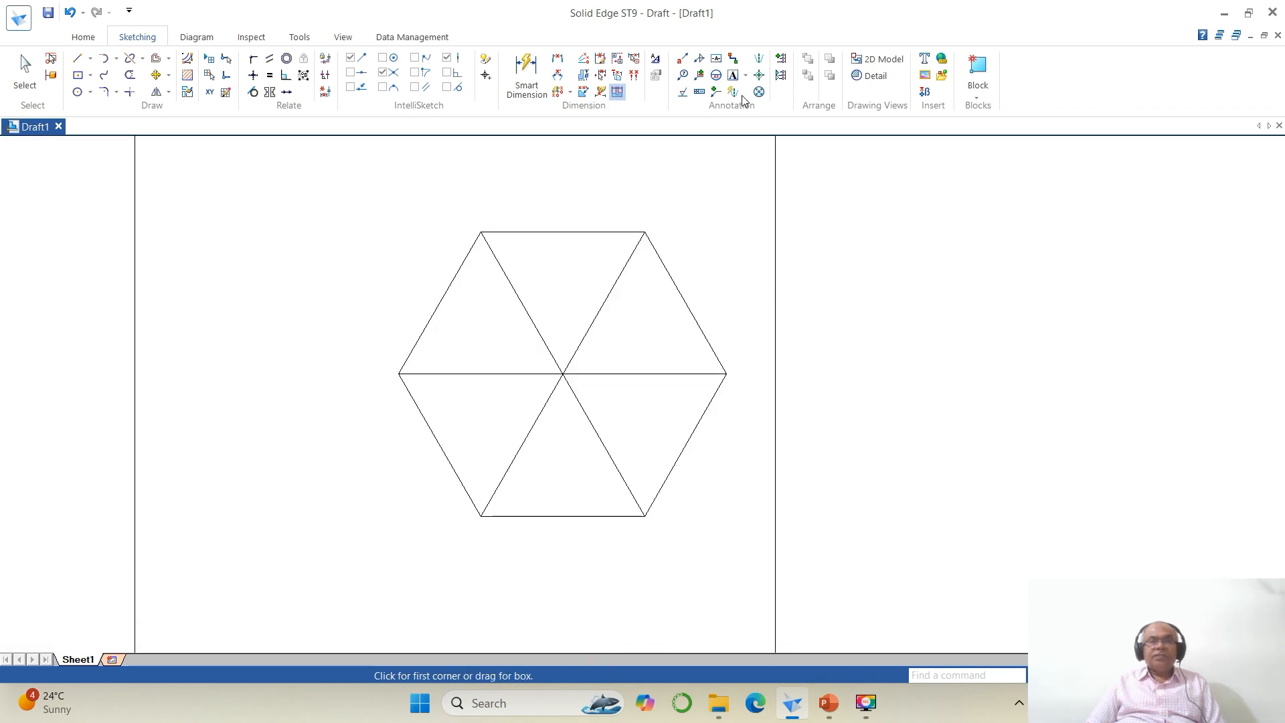
{"action": "left_click", "coordinate": [733, 75]}
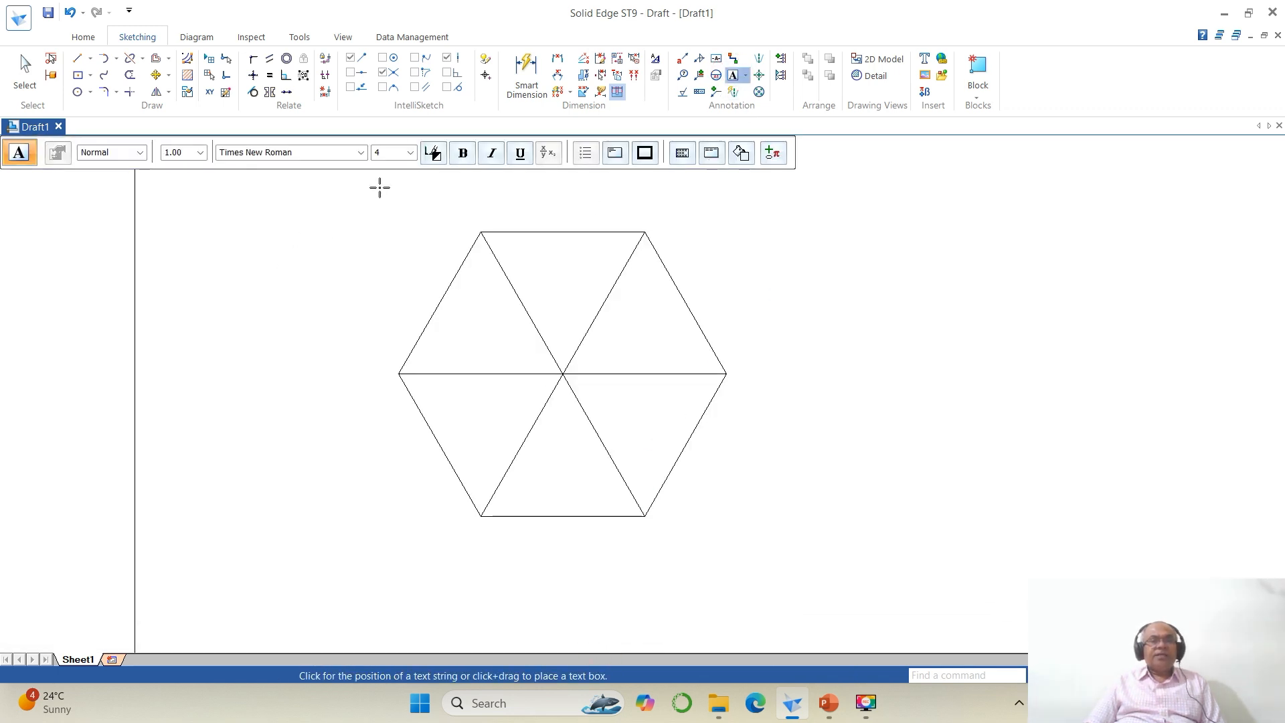
{"action": "left_click", "coordinate": [391, 153]}
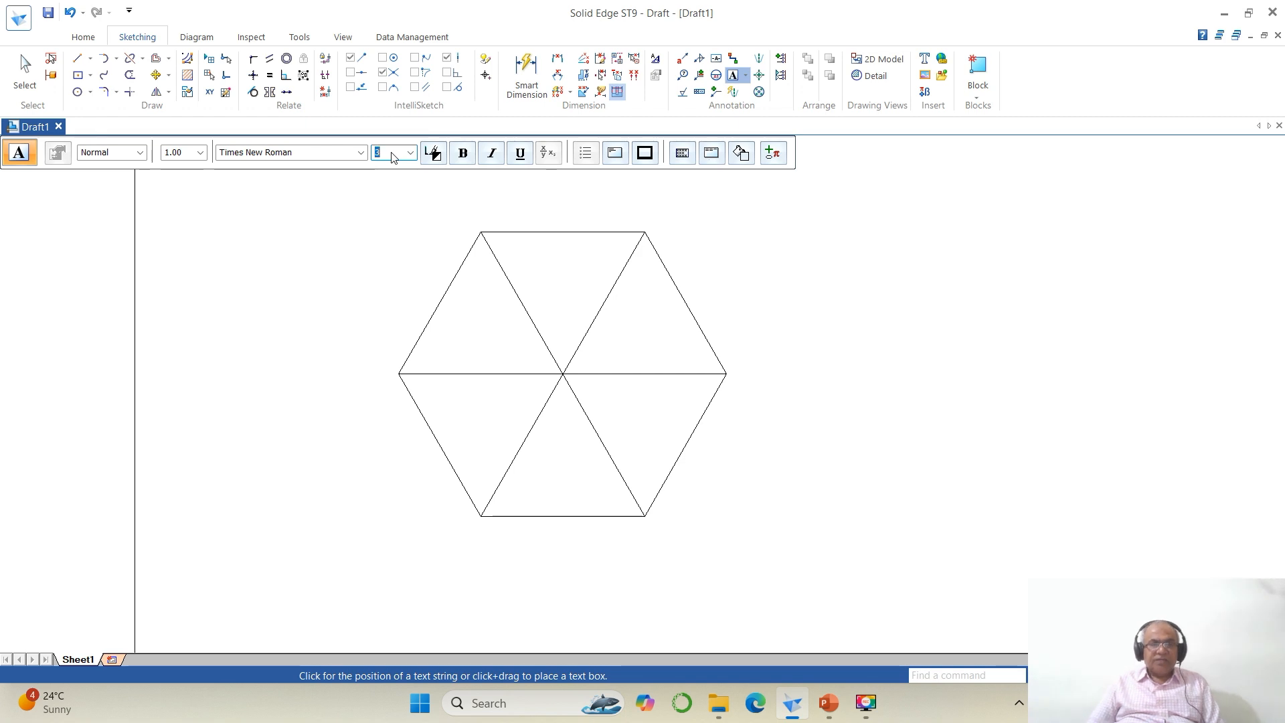
{"action": "left_click", "coordinate": [382, 379]}
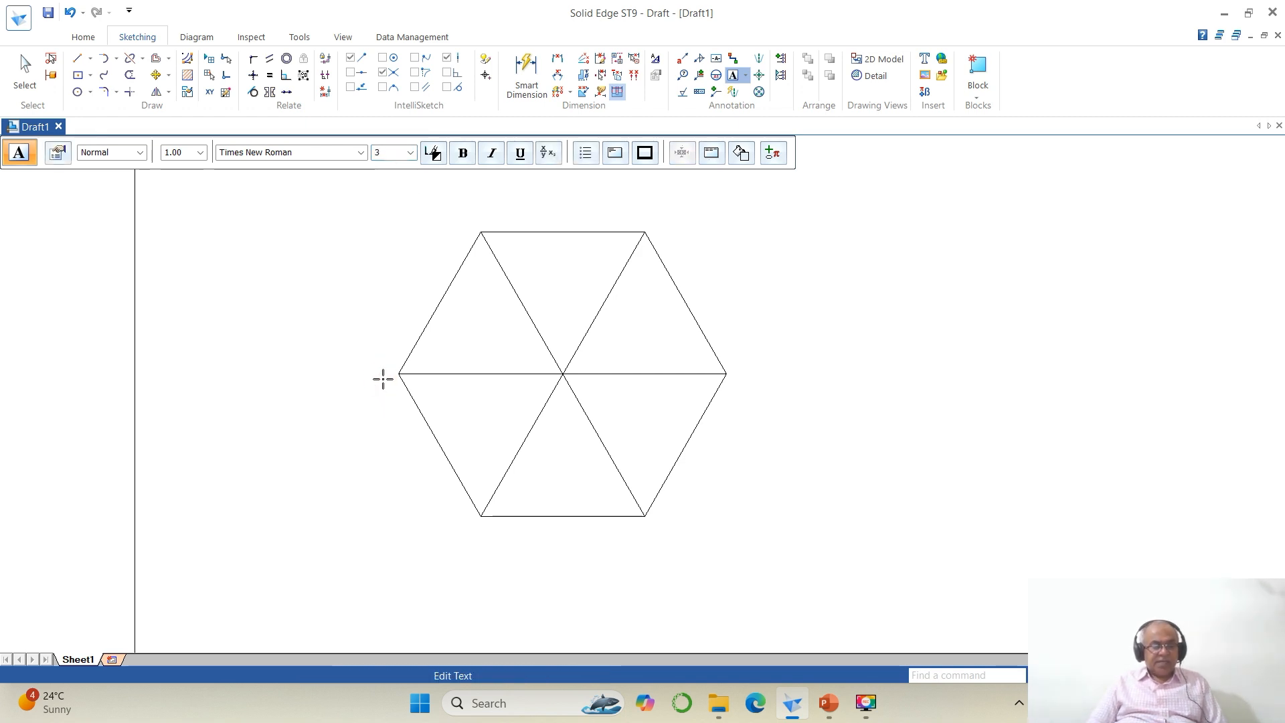
{"action": "type", "text": "a"}
{"action": "left_click", "coordinate": [476, 536]}
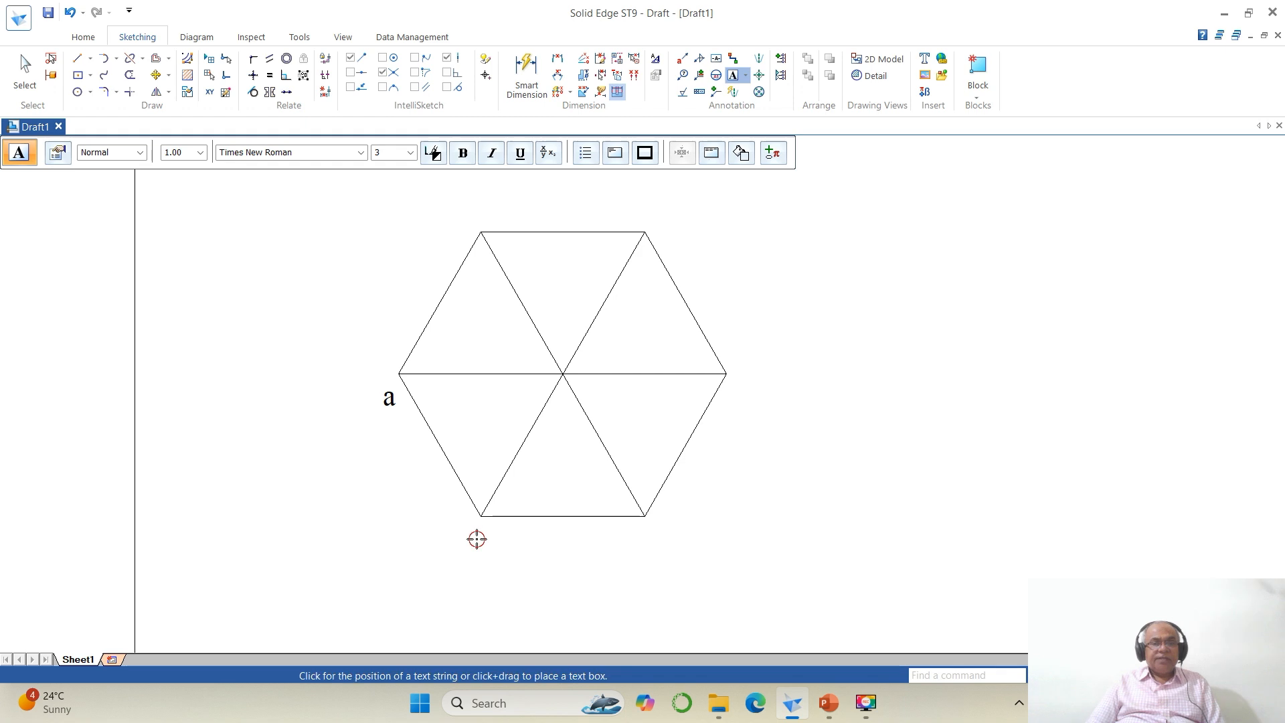
{"action": "left_click", "coordinate": [476, 536]}
{"action": "type", "text": "b"}
{"action": "type", "text": "c"}
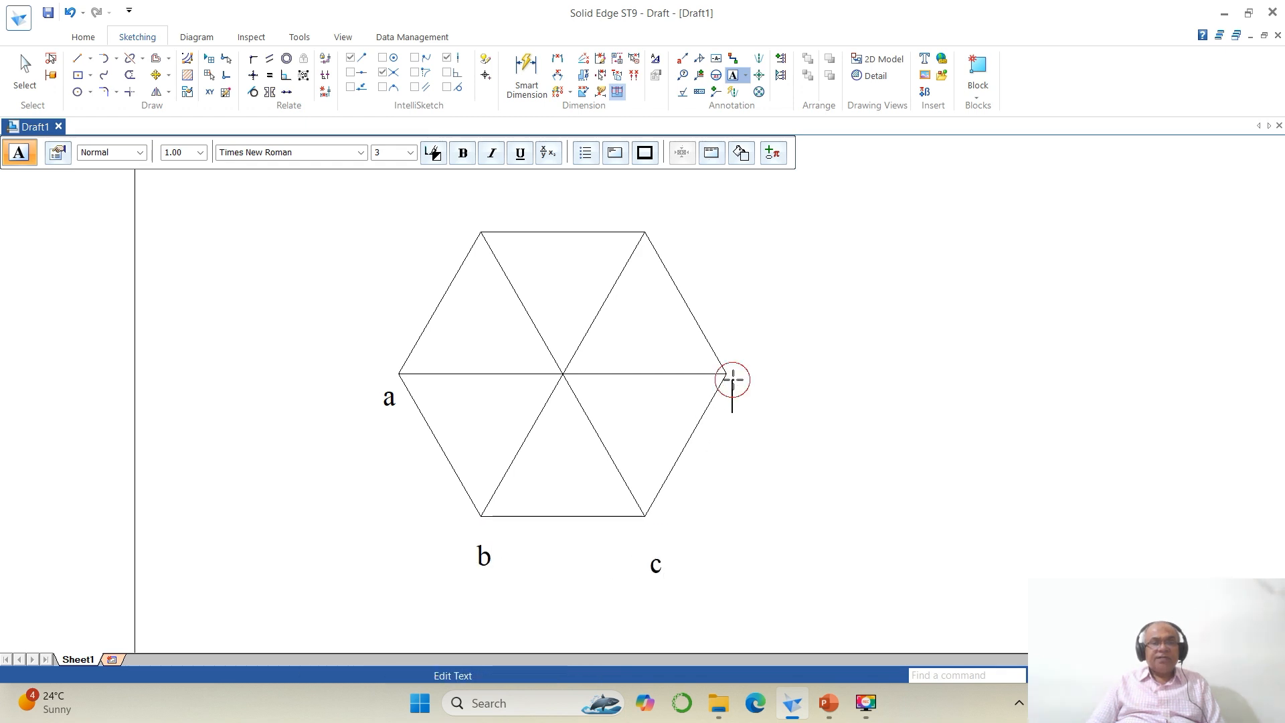
{"action": "type", "text": "d"}
Step: Label the remaining corners d, e and f, the centre o, and add the label (o1)
{"action": "left_click", "coordinate": [655, 215]}
{"action": "left_click", "coordinate": [654, 215]}
{"action": "type", "text": "e"}
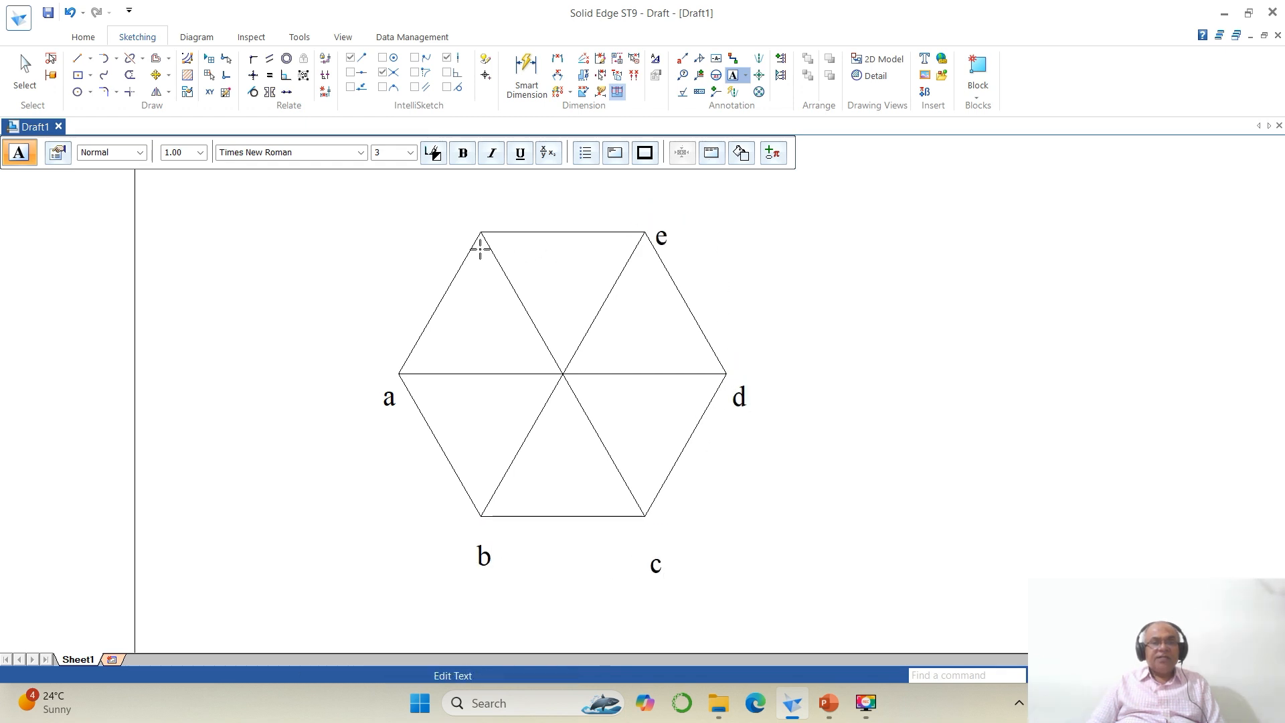
{"action": "left_click", "coordinate": [460, 221]}
{"action": "left_click", "coordinate": [459, 220]}
{"action": "type", "text": "f"}
{"action": "left_click", "coordinate": [580, 389]}
{"action": "left_click", "coordinate": [582, 389]}
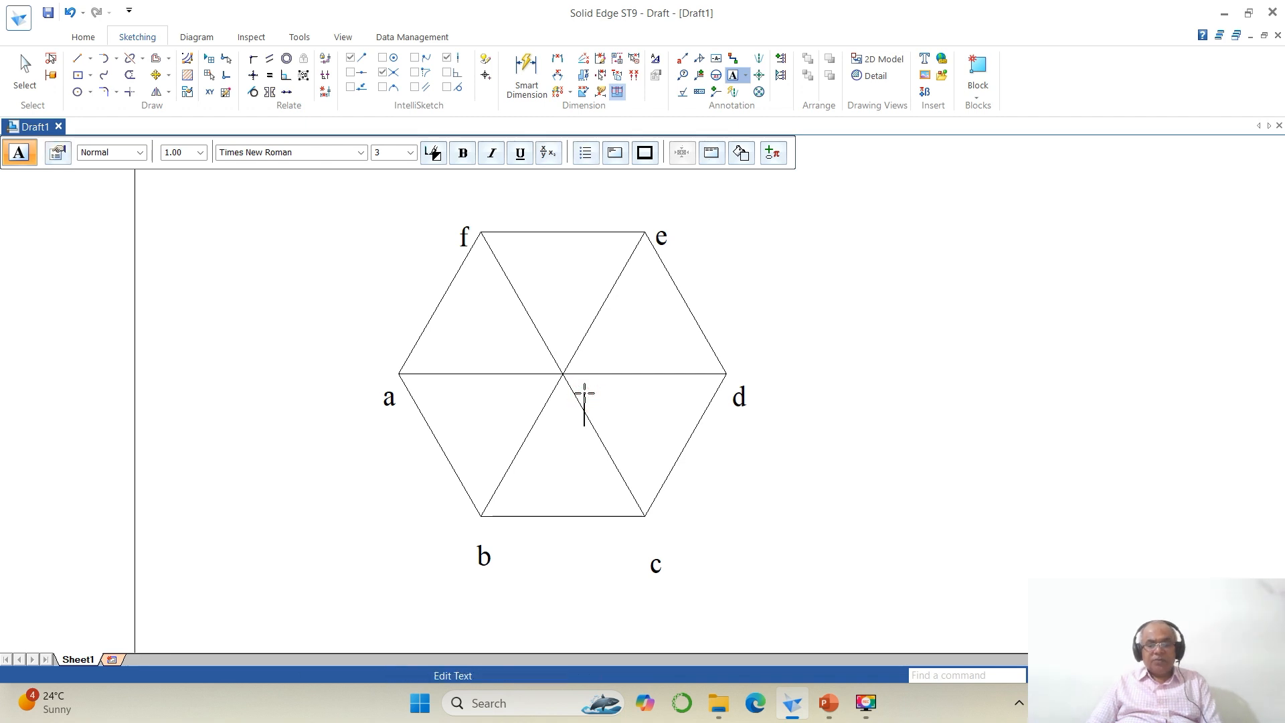
{"action": "type", "text": "o"}
{"action": "left_click", "coordinate": [494, 403]}
{"action": "left_click", "coordinate": [494, 403]}
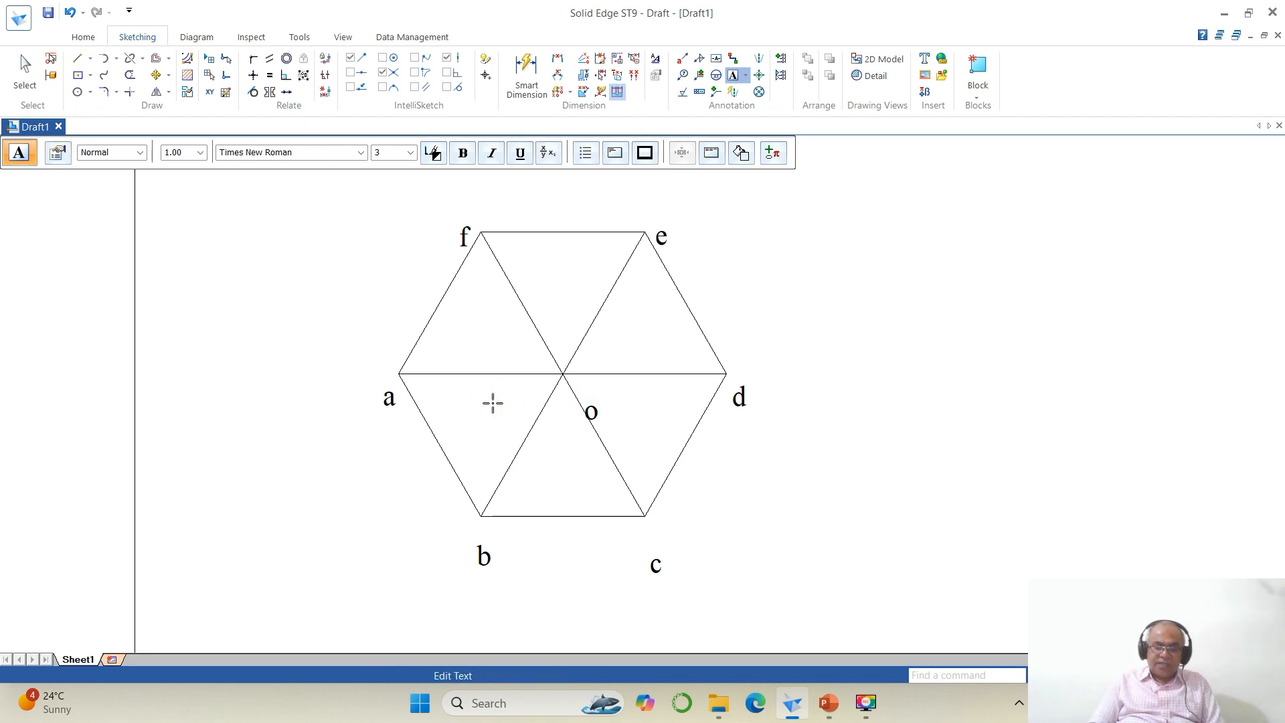
{"action": "type", "text": "(o1)"}
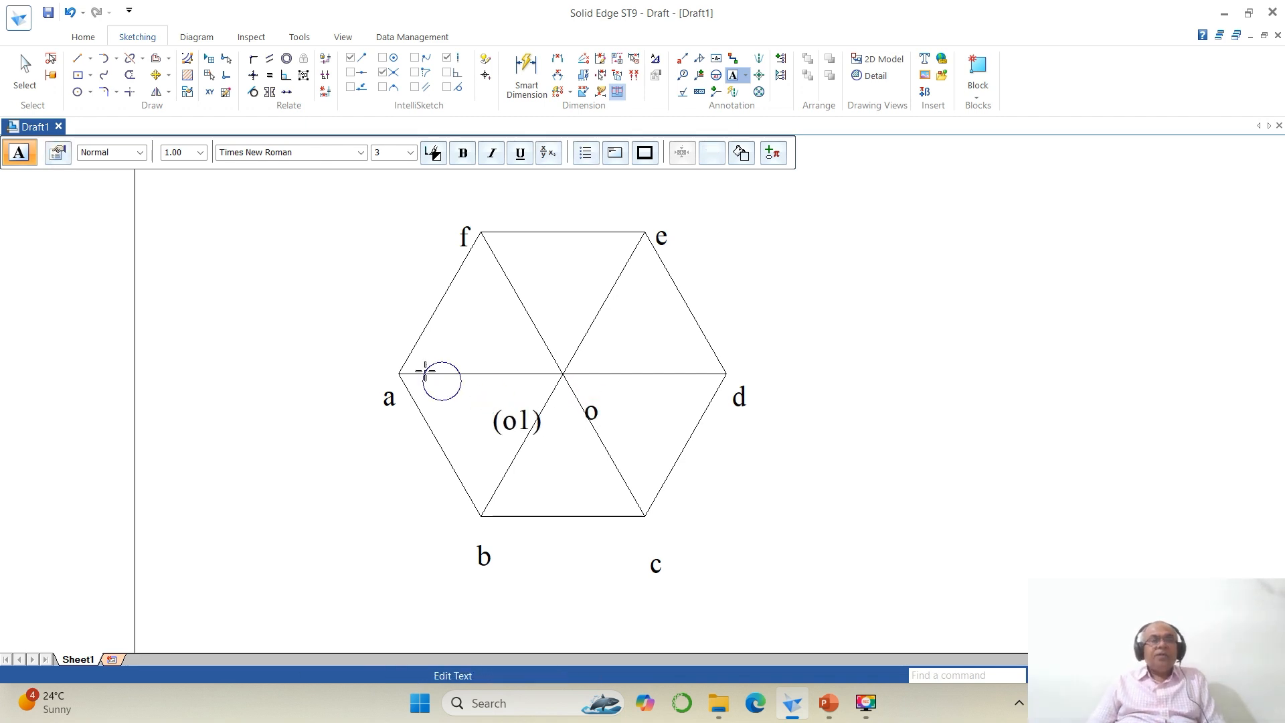
Step: Move the labels a, b and c closer to their corners of the hexagon
{"action": "left_click", "coordinate": [425, 367]}
{"action": "left_click", "coordinate": [155, 75]}
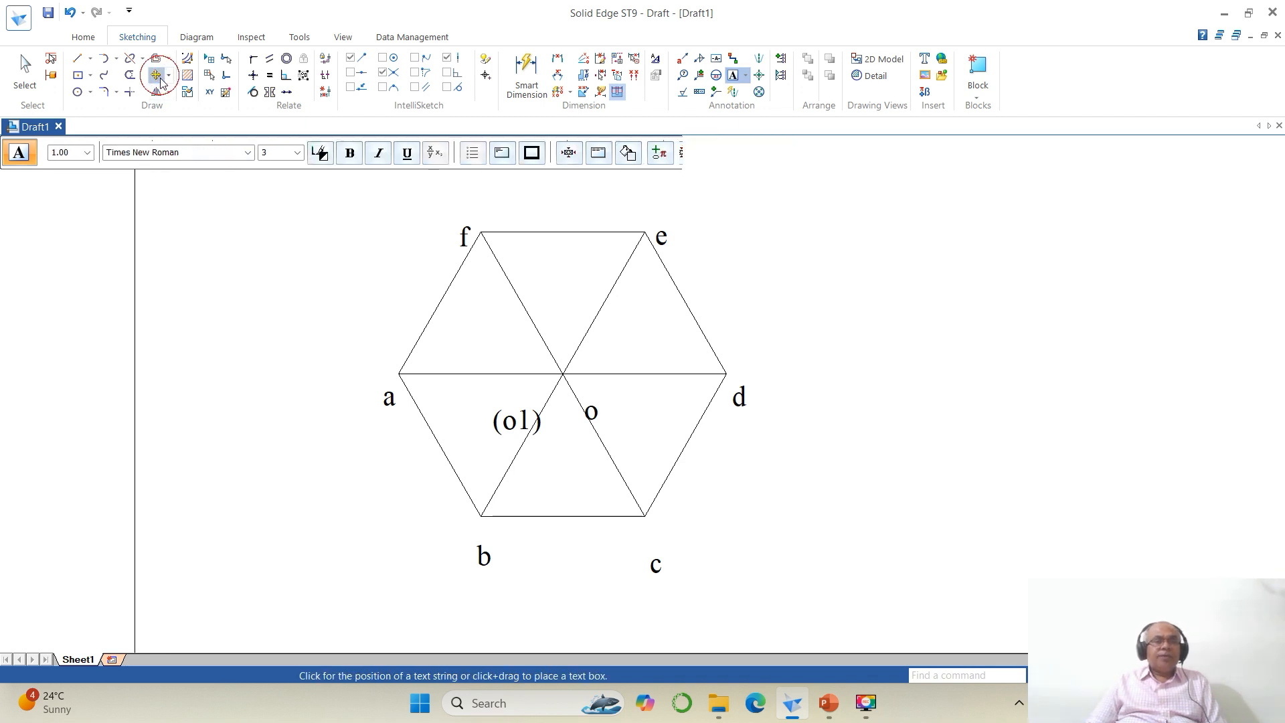
{"action": "left_click", "coordinate": [387, 406]}
{"action": "left_click", "coordinate": [387, 409]}
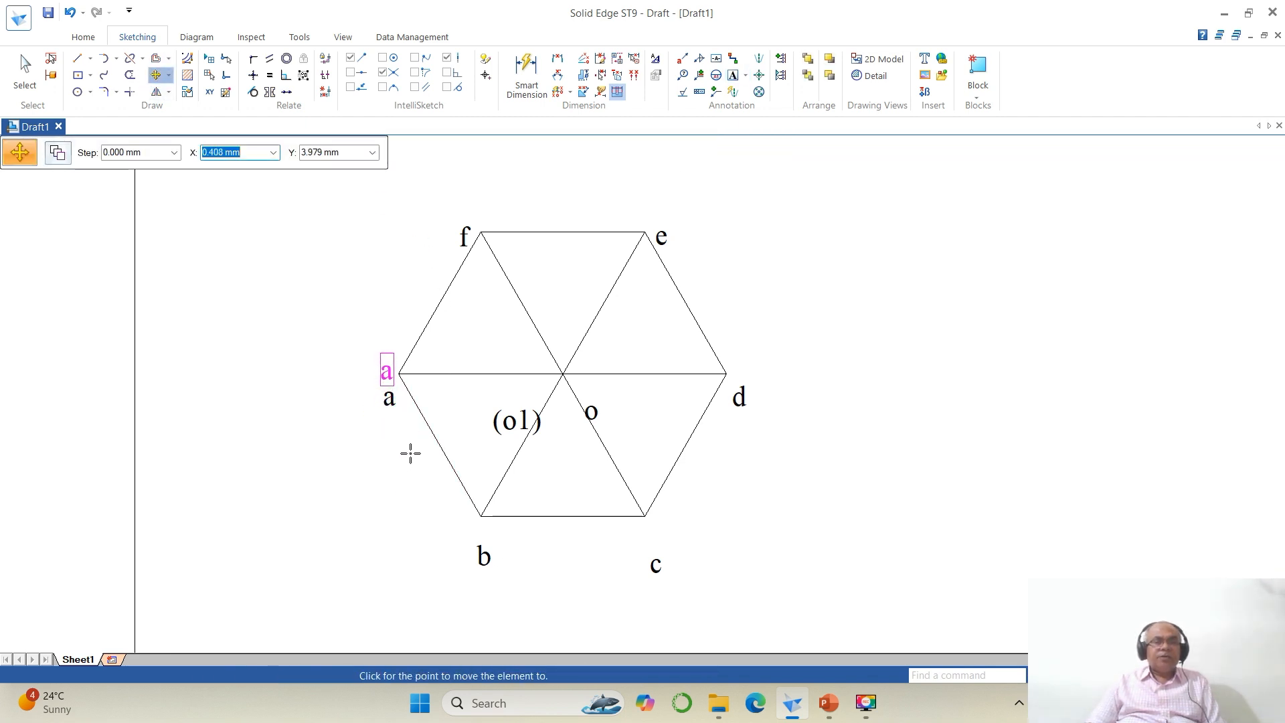
{"action": "left_click", "coordinate": [410, 452]}
{"action": "left_click", "coordinate": [482, 553]}
{"action": "left_click", "coordinate": [540, 584]}
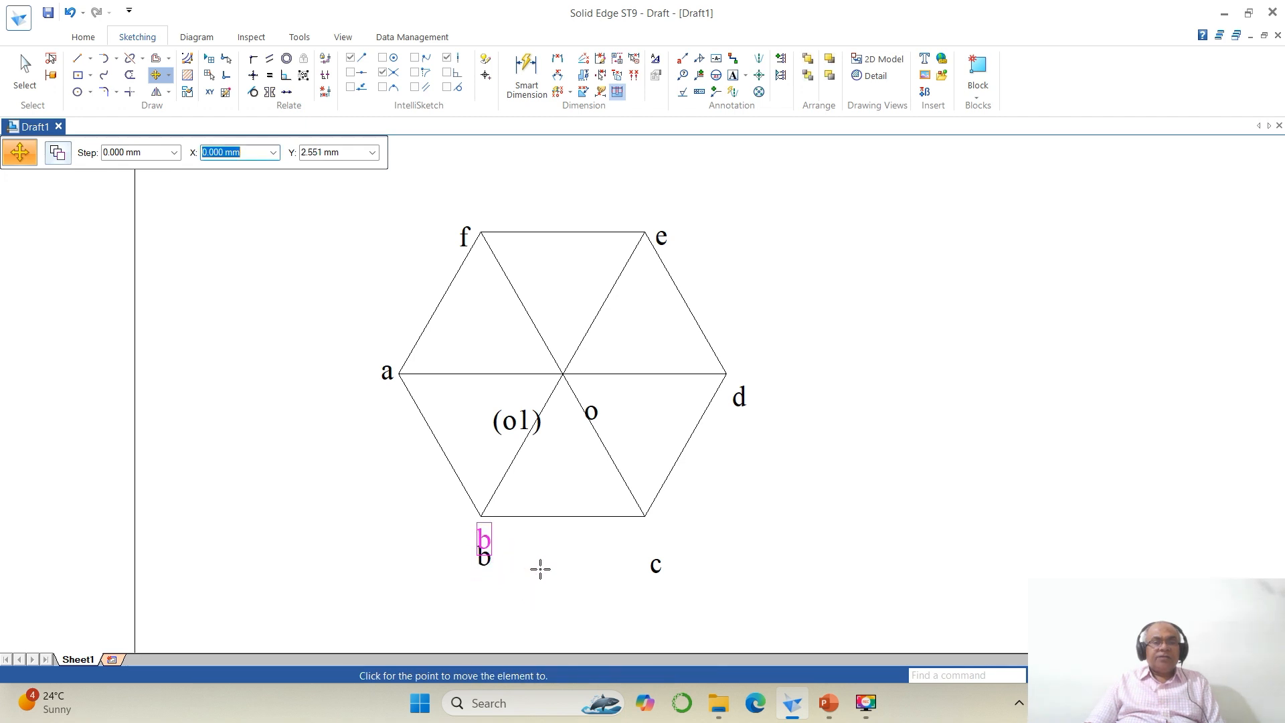
{"action": "left_click", "coordinate": [535, 567]}
{"action": "left_click", "coordinate": [655, 565]}
{"action": "left_click", "coordinate": [700, 597]}
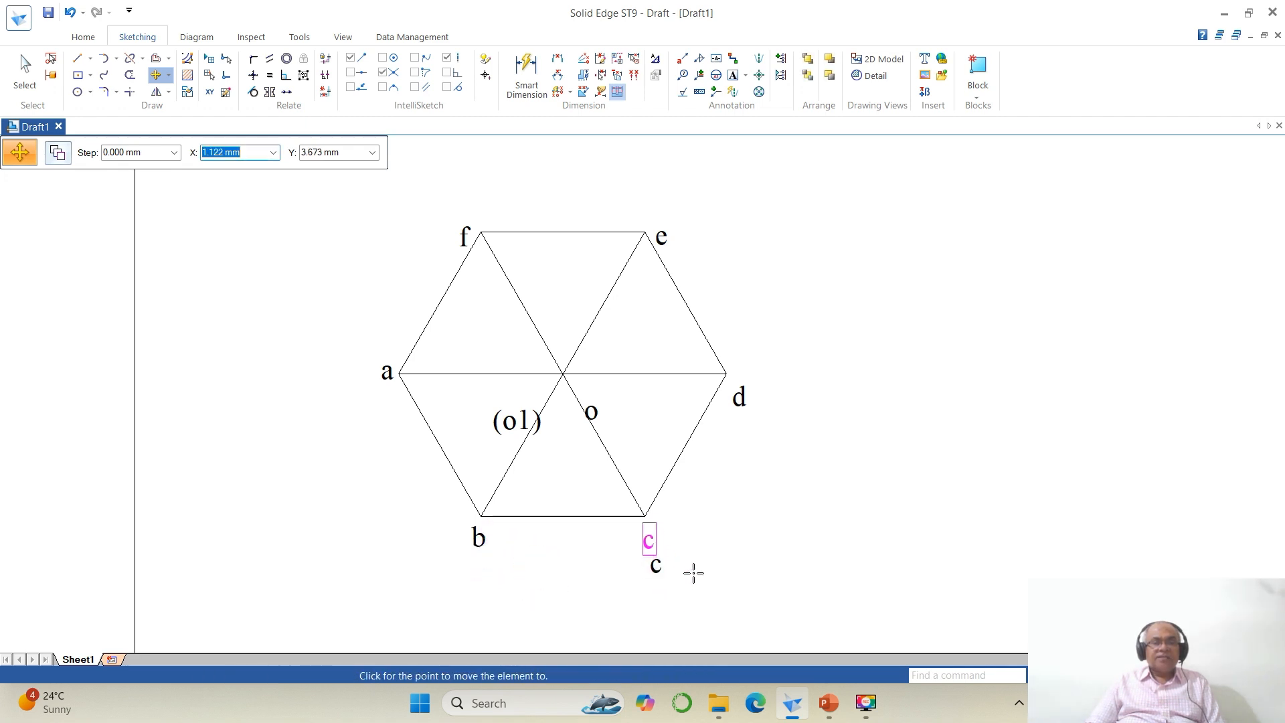
{"action": "left_click", "coordinate": [694, 564]}
Step: Move the labels d, e and f closer to their corners of the hexagon
{"action": "left_click", "coordinate": [739, 400]}
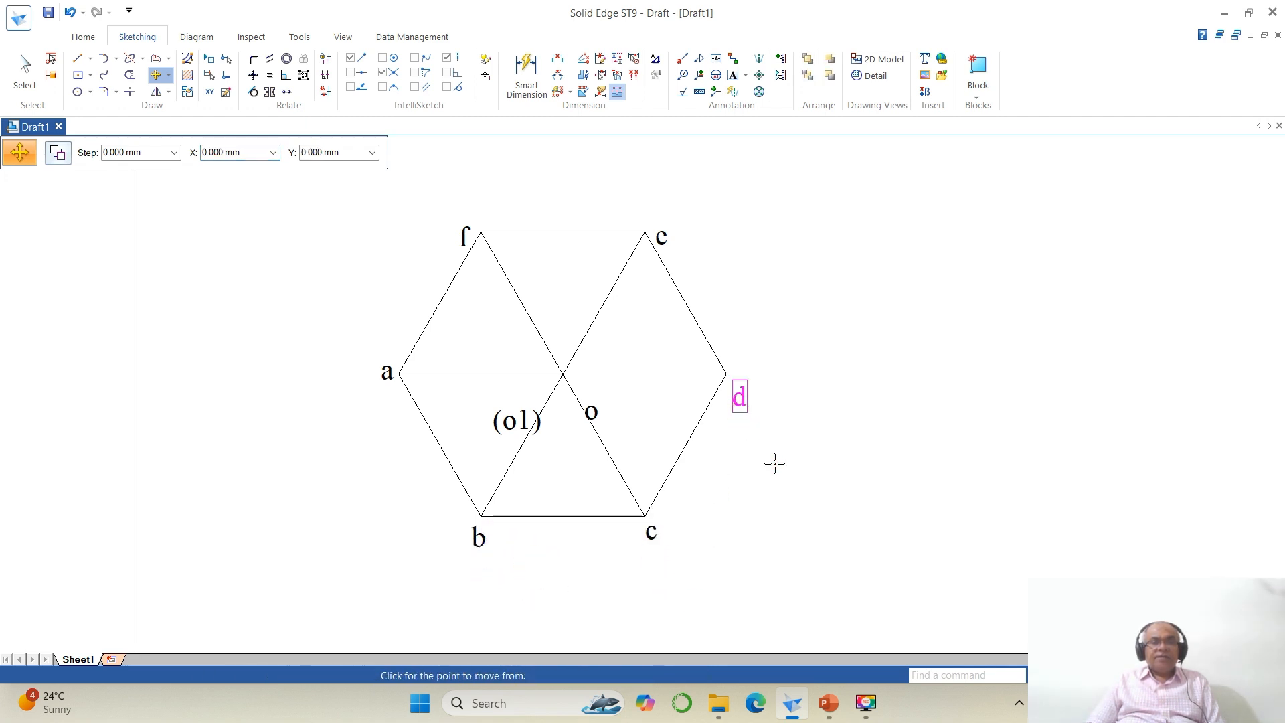
{"action": "left_click", "coordinate": [773, 462]}
{"action": "left_click", "coordinate": [763, 431]}
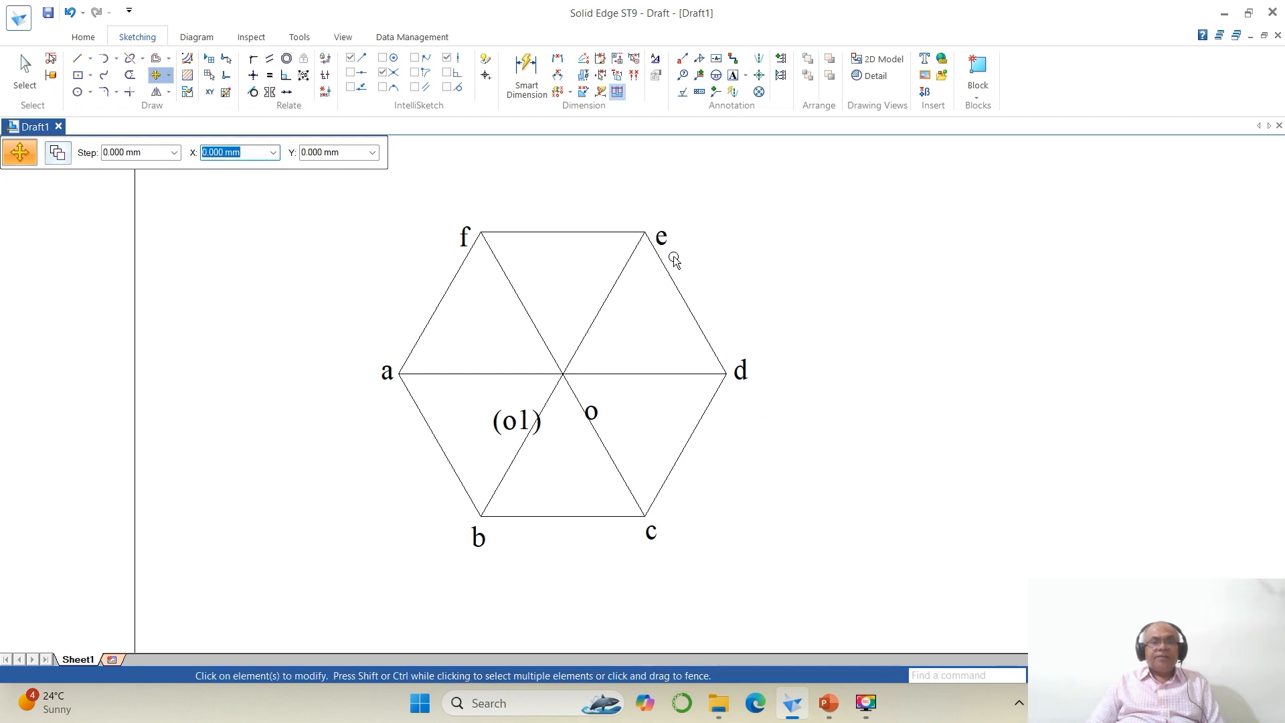
{"action": "left_click", "coordinate": [663, 238]}
{"action": "left_click", "coordinate": [713, 292]}
{"action": "left_click", "coordinate": [700, 267]}
{"action": "left_click", "coordinate": [476, 243]}
{"action": "left_click", "coordinate": [479, 271]}
{"action": "left_click", "coordinate": [486, 253]}
Step: Move the labels o and (o1) next to the hexagon's centre
{"action": "left_click", "coordinate": [596, 410]}
{"action": "left_click", "coordinate": [617, 434]}
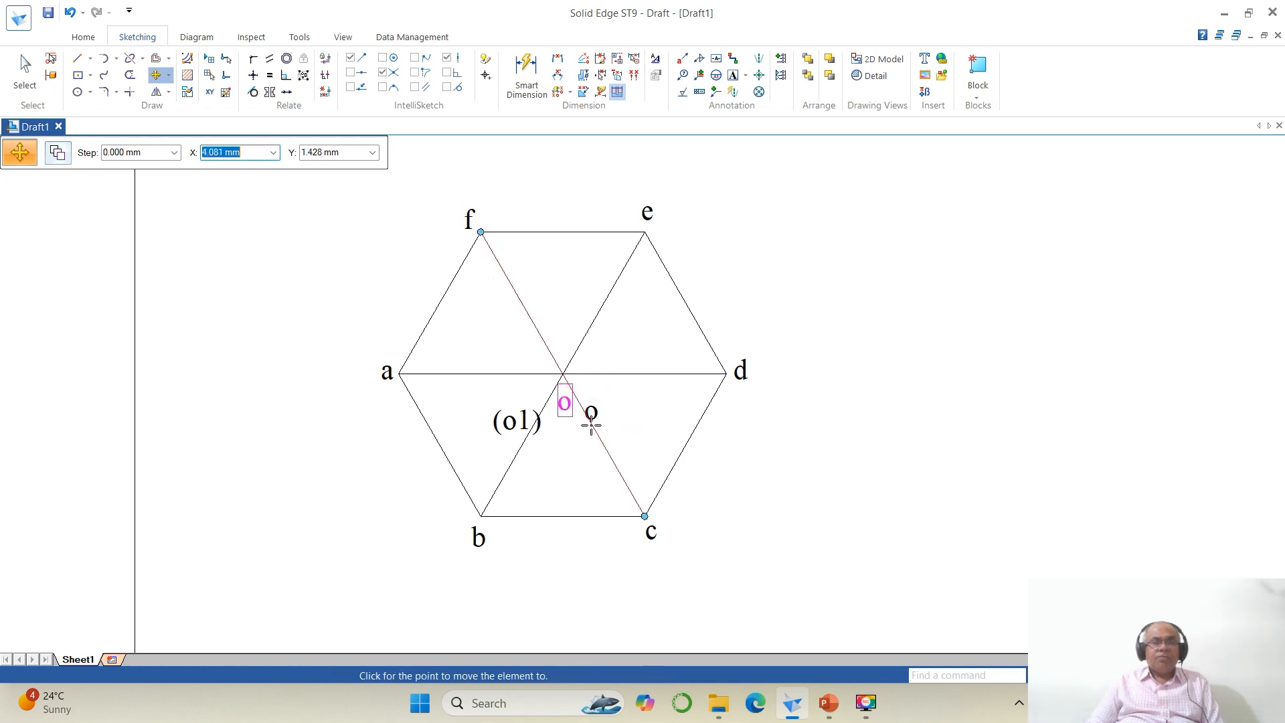
{"action": "left_click", "coordinate": [589, 423]}
{"action": "left_click", "coordinate": [536, 438]}
{"action": "left_click", "coordinate": [541, 457]}
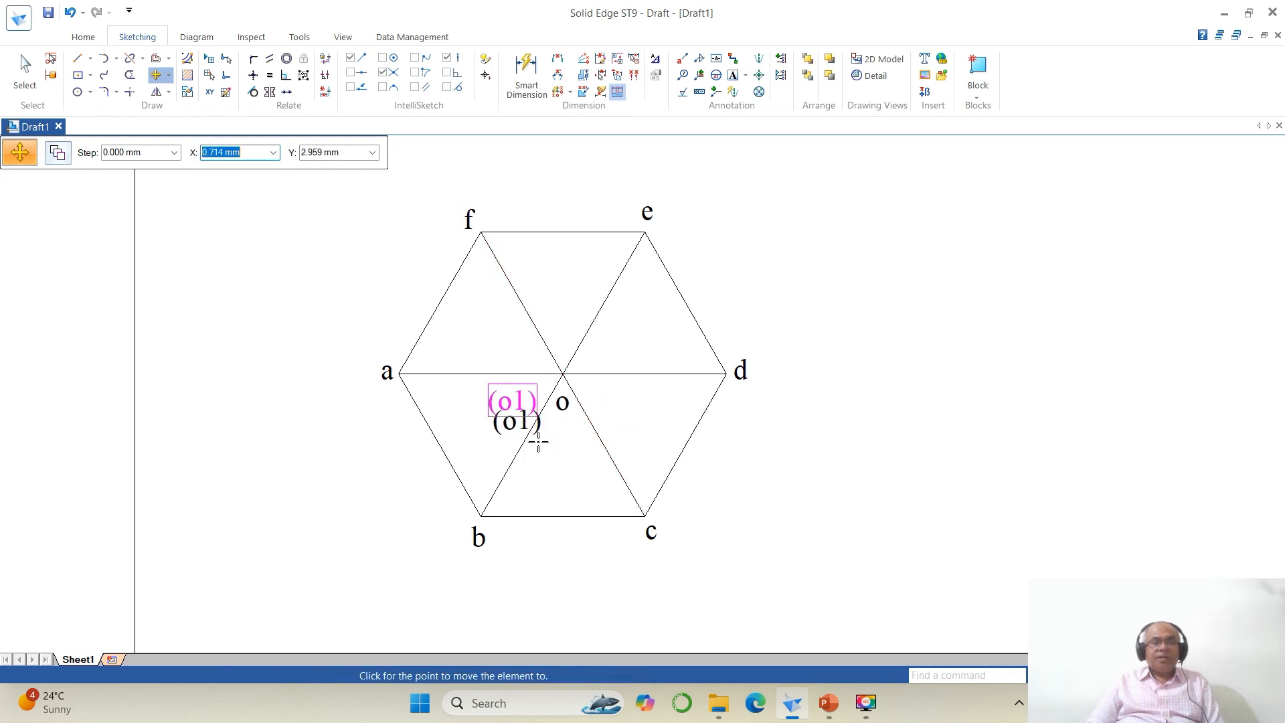
{"action": "left_click", "coordinate": [539, 439]}
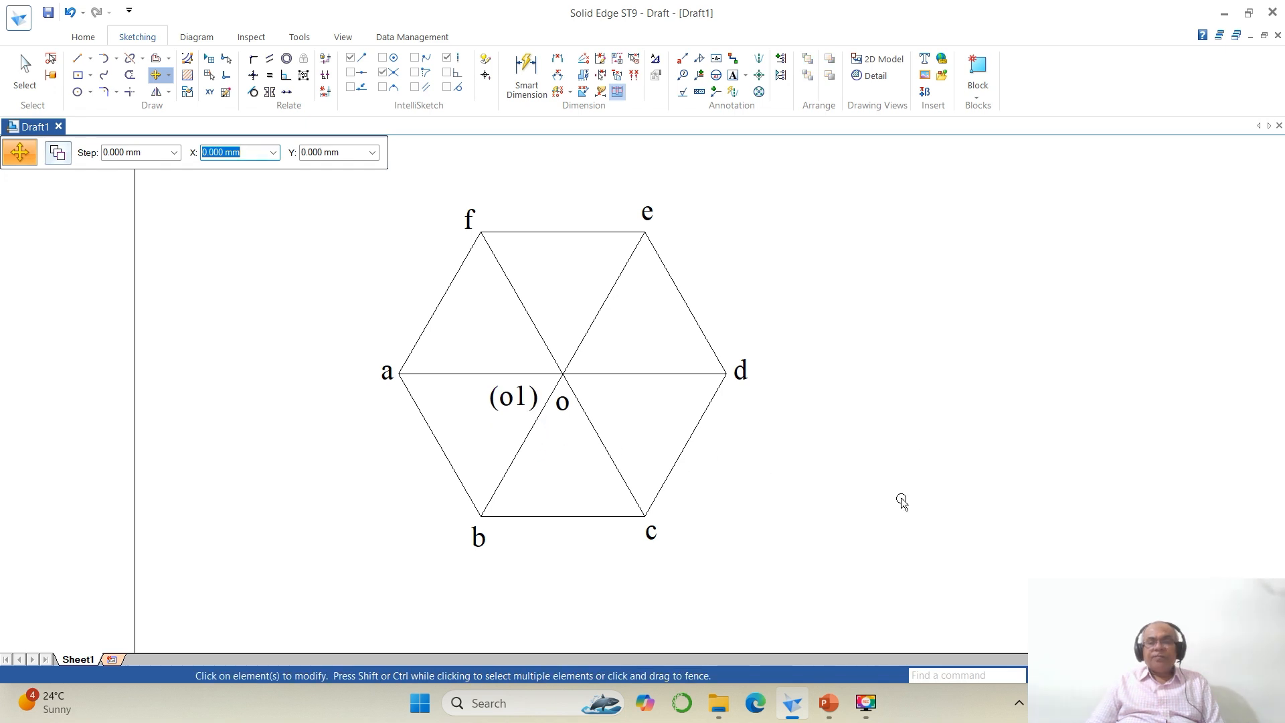
Step: Draw a horizontal reference line about 104 mm long above the hexagon
{"action": "left_click", "coordinate": [1124, 675]}
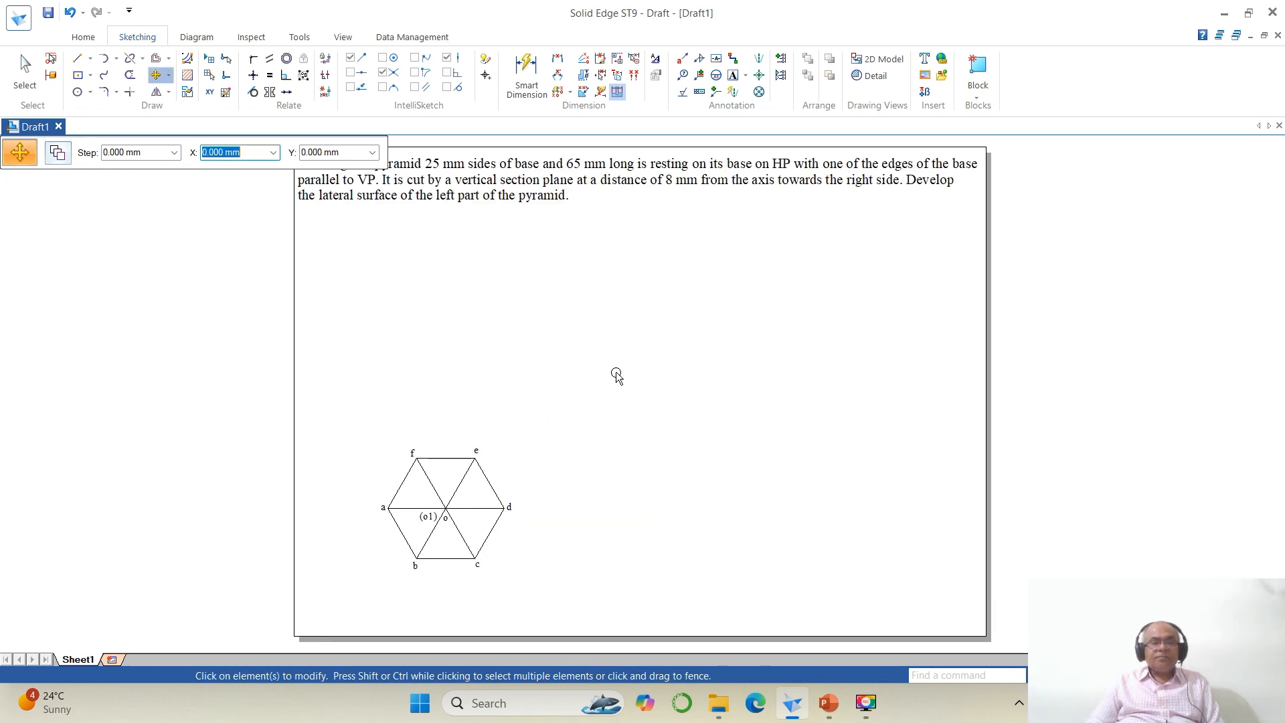
{"action": "left_click", "coordinate": [78, 58]}
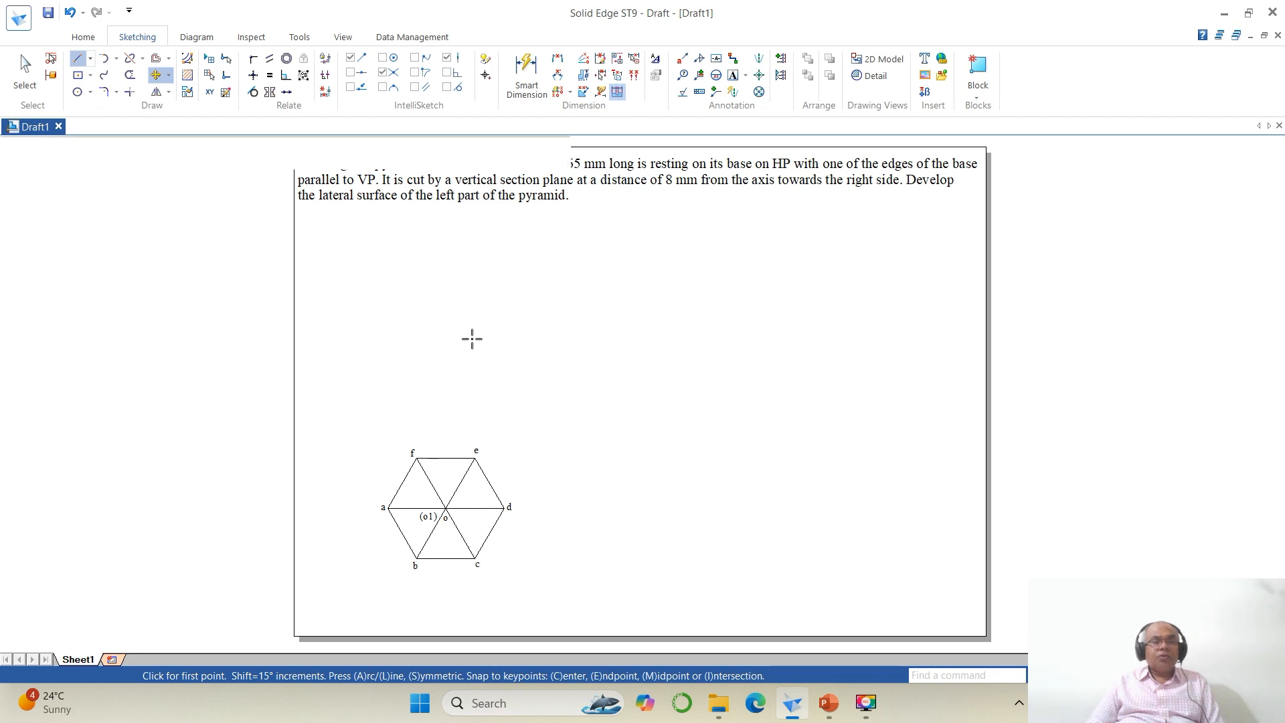
{"action": "left_click", "coordinate": [326, 422]}
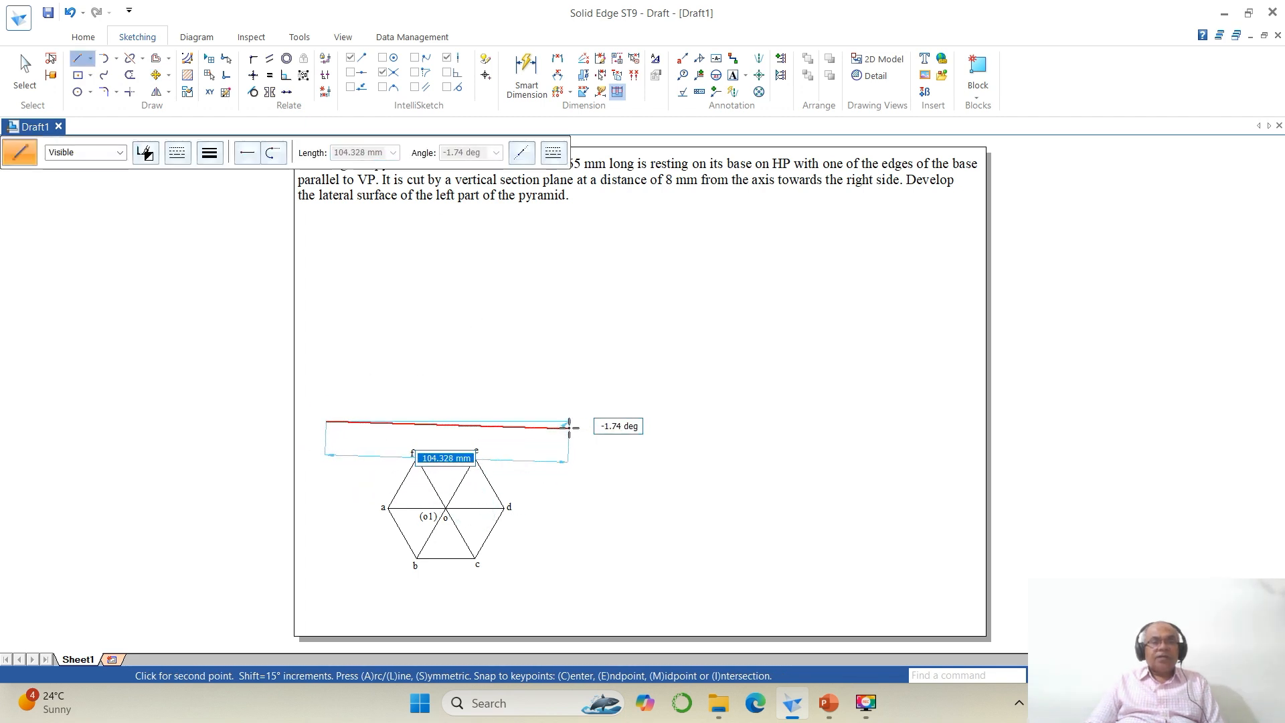
{"action": "left_click", "coordinate": [574, 422]}
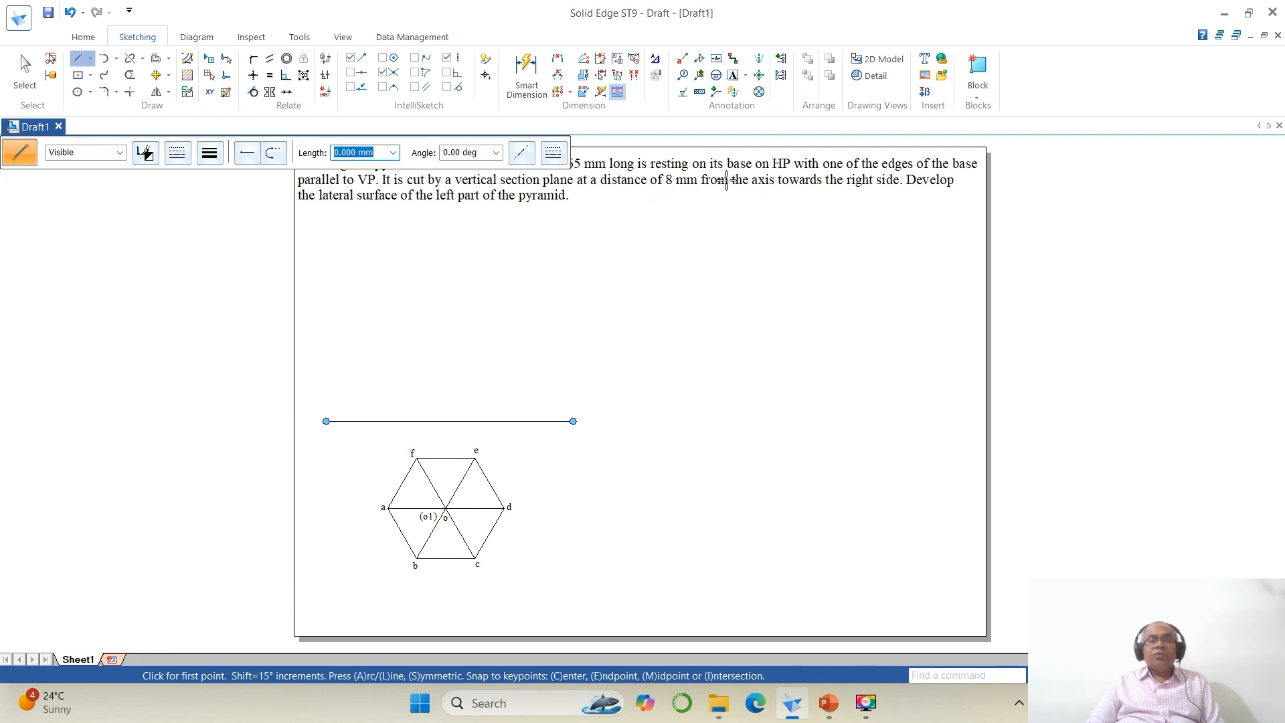
Step: Offset the reference line 65 mm upward with the Offset command
{"action": "scroll", "coordinate": [677, 225], "scroll_direction": "down", "scroll_amount": 1}
{"action": "scroll", "coordinate": [677, 225], "scroll_direction": "up", "scroll_amount": 2}
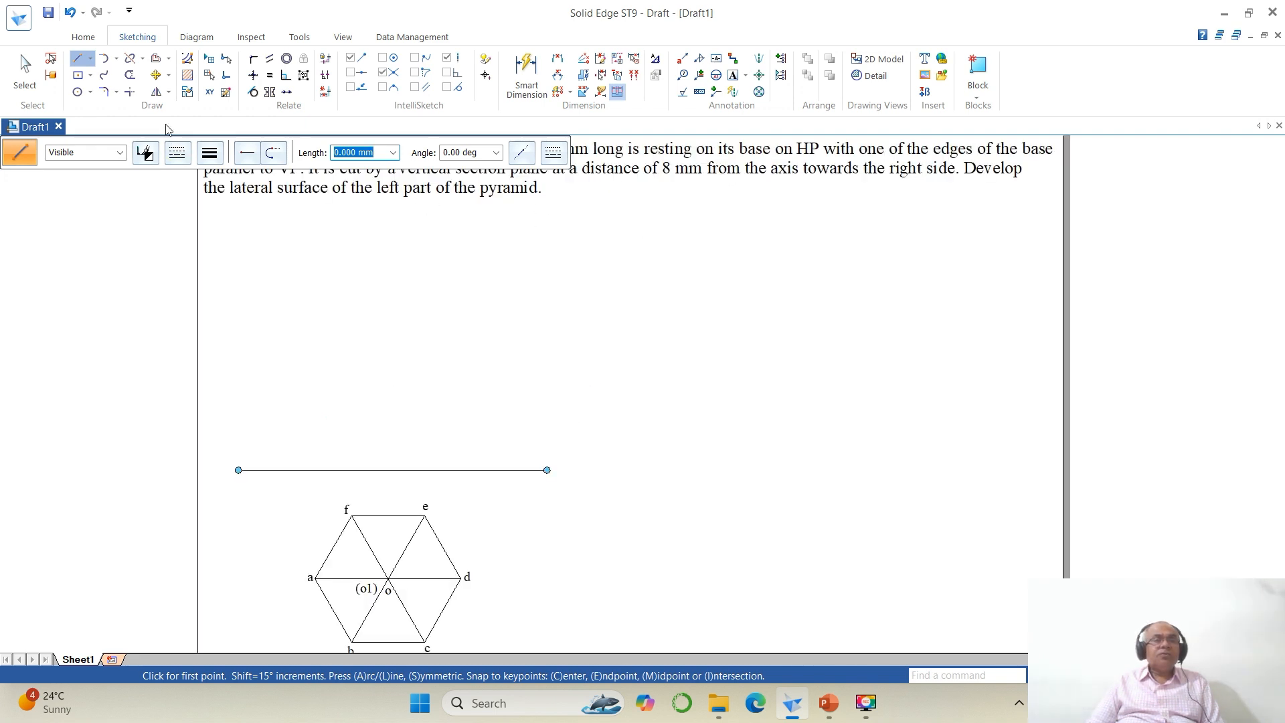
{"action": "left_click", "coordinate": [164, 62]}
{"action": "type", "text": "6"}
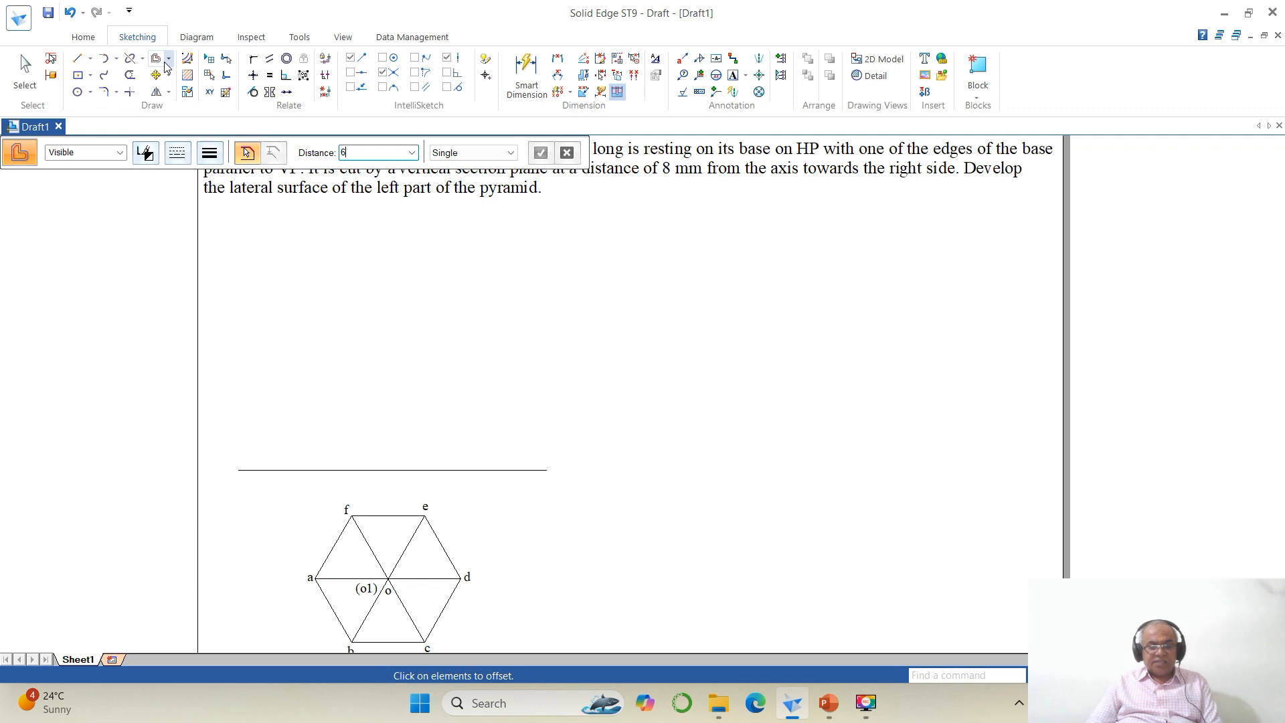
{"action": "type", "text": "5"}
{"action": "key", "text": "Return"}
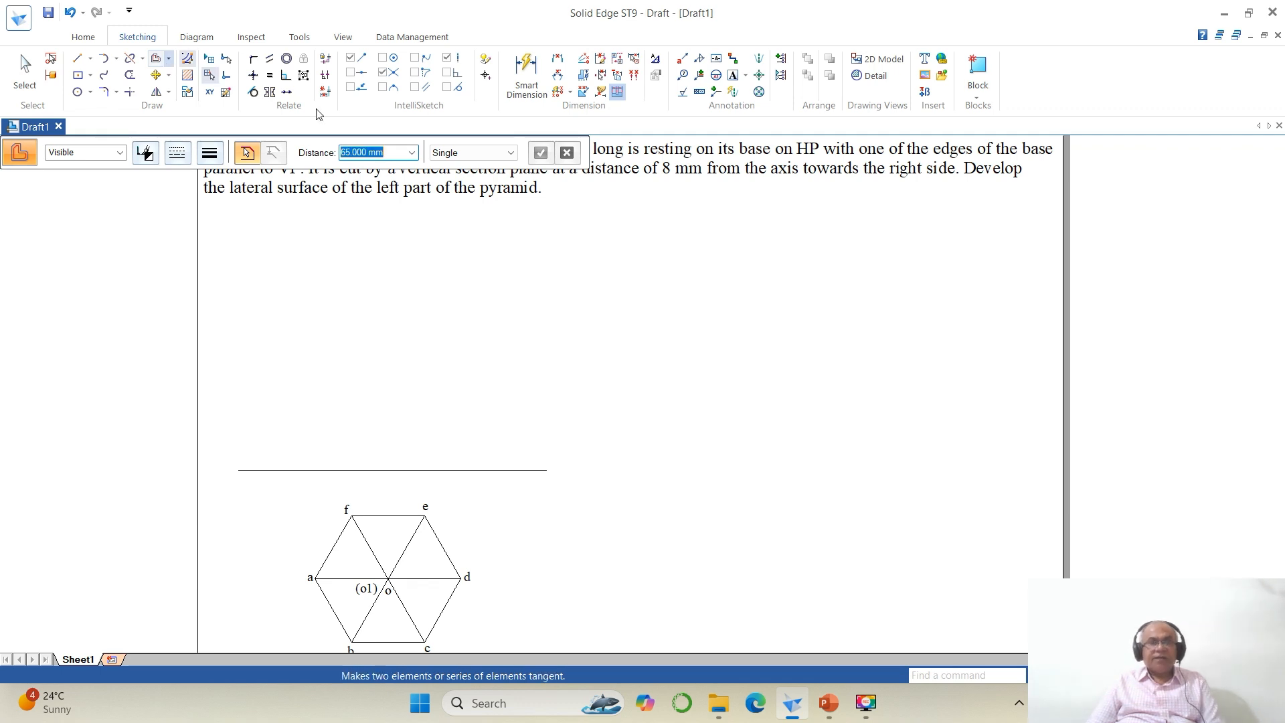
{"action": "left_click", "coordinate": [407, 469]}
{"action": "left_click", "coordinate": [431, 401]}
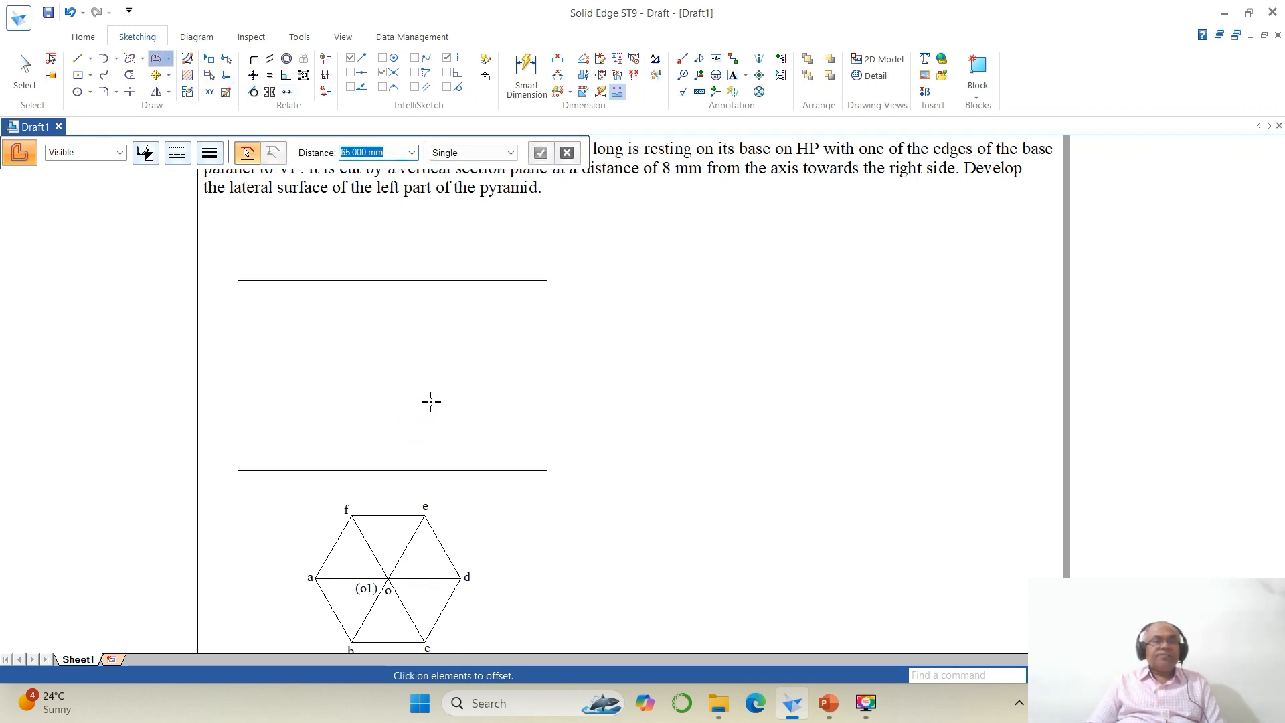
Step: Draw vertical projectors from corners a and b past the reference line, and the axis from o to the upper line
{"action": "left_click", "coordinate": [78, 59]}
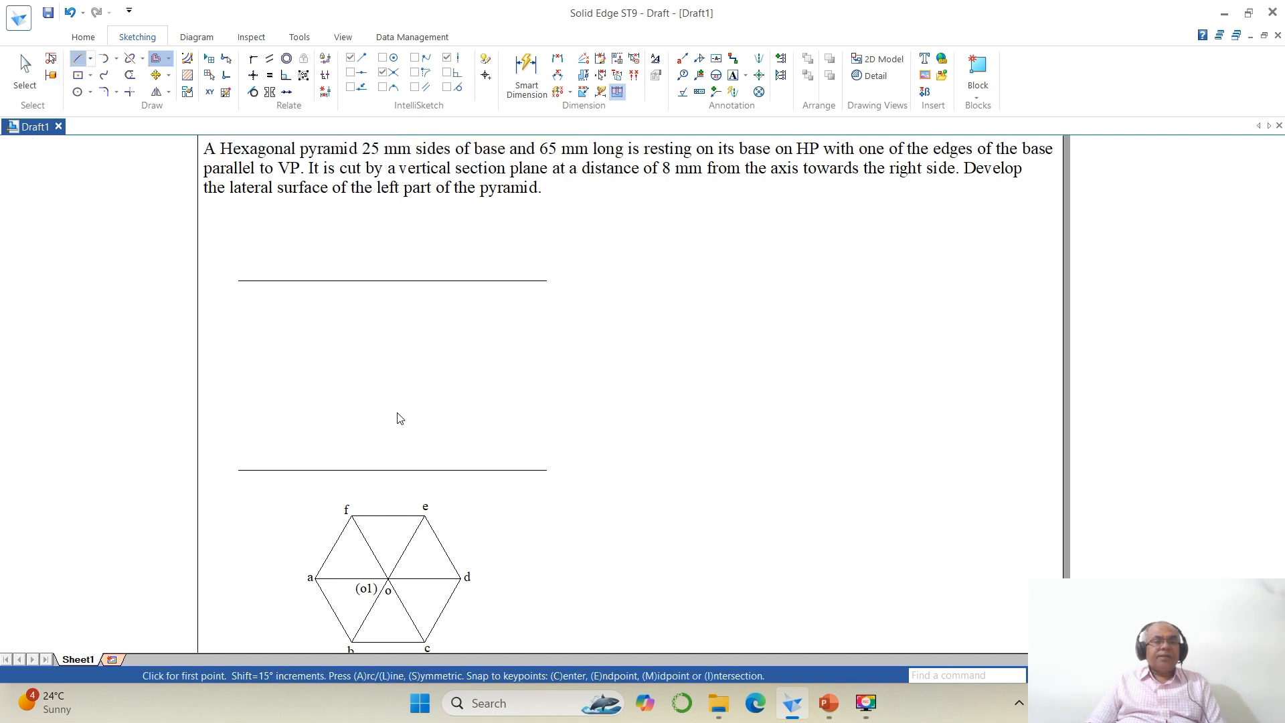
{"action": "left_click", "coordinate": [315, 578]}
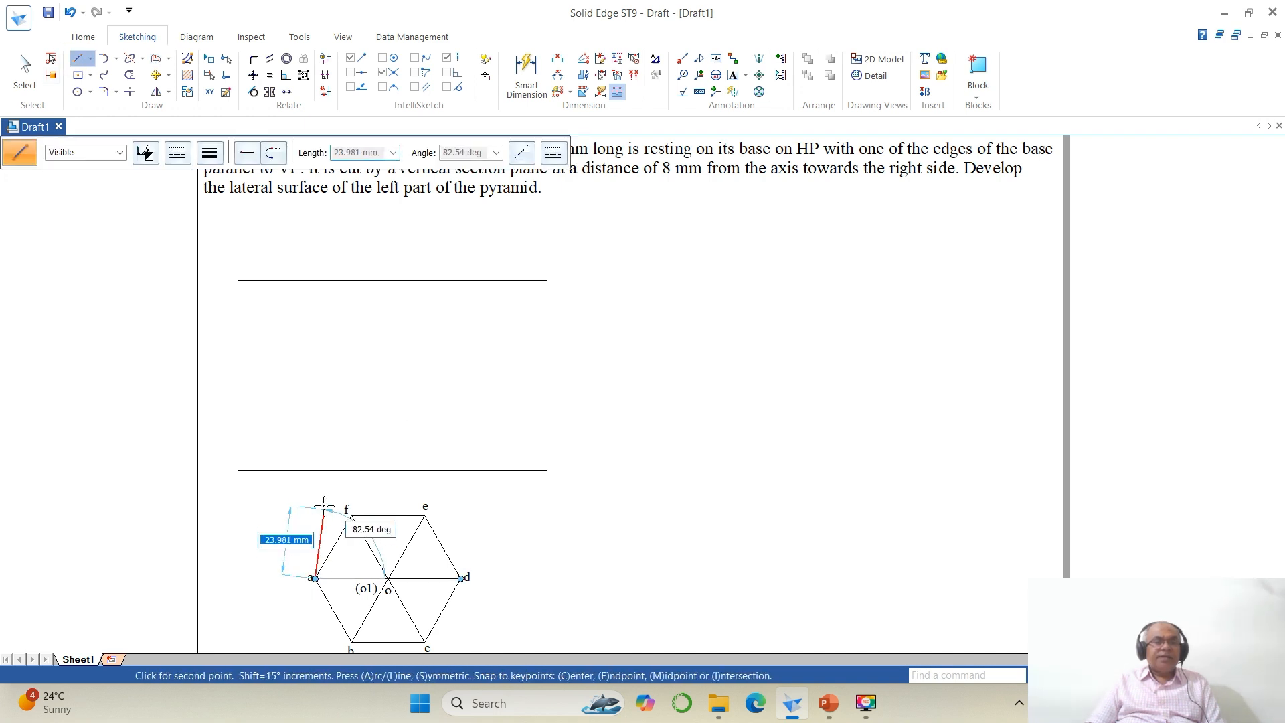
{"action": "left_click", "coordinate": [315, 445]}
{"action": "right_click", "coordinate": [315, 445]}
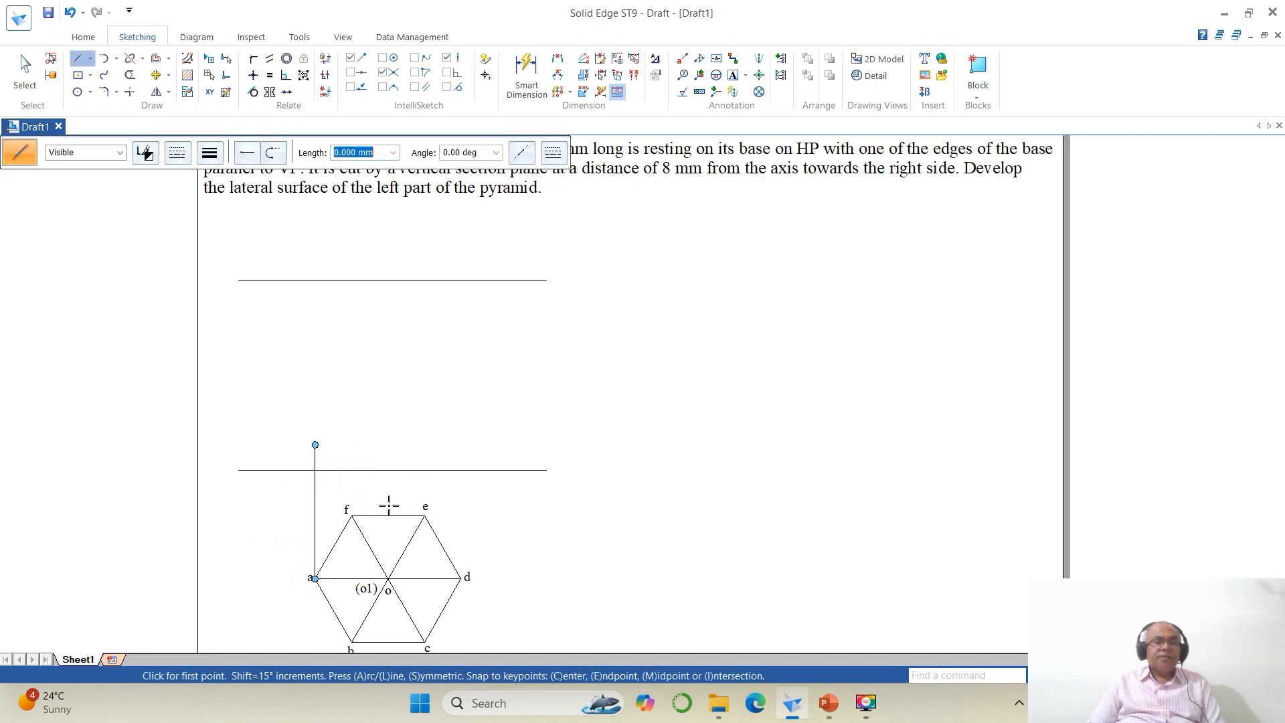
{"action": "left_click", "coordinate": [351, 641]}
{"action": "left_click", "coordinate": [352, 442]}
{"action": "right_click", "coordinate": [352, 442]}
{"action": "left_click", "coordinate": [388, 578]}
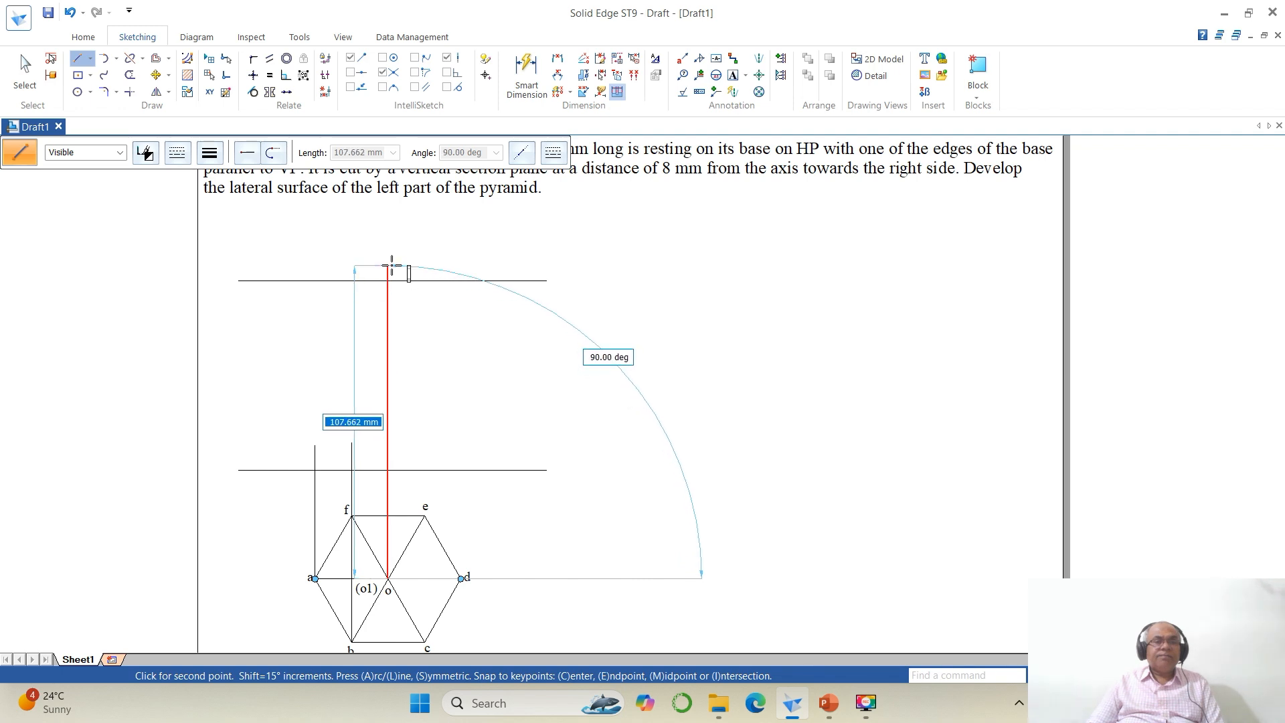
{"action": "left_click", "coordinate": [388, 265]}
{"action": "right_click", "coordinate": [390, 266]}
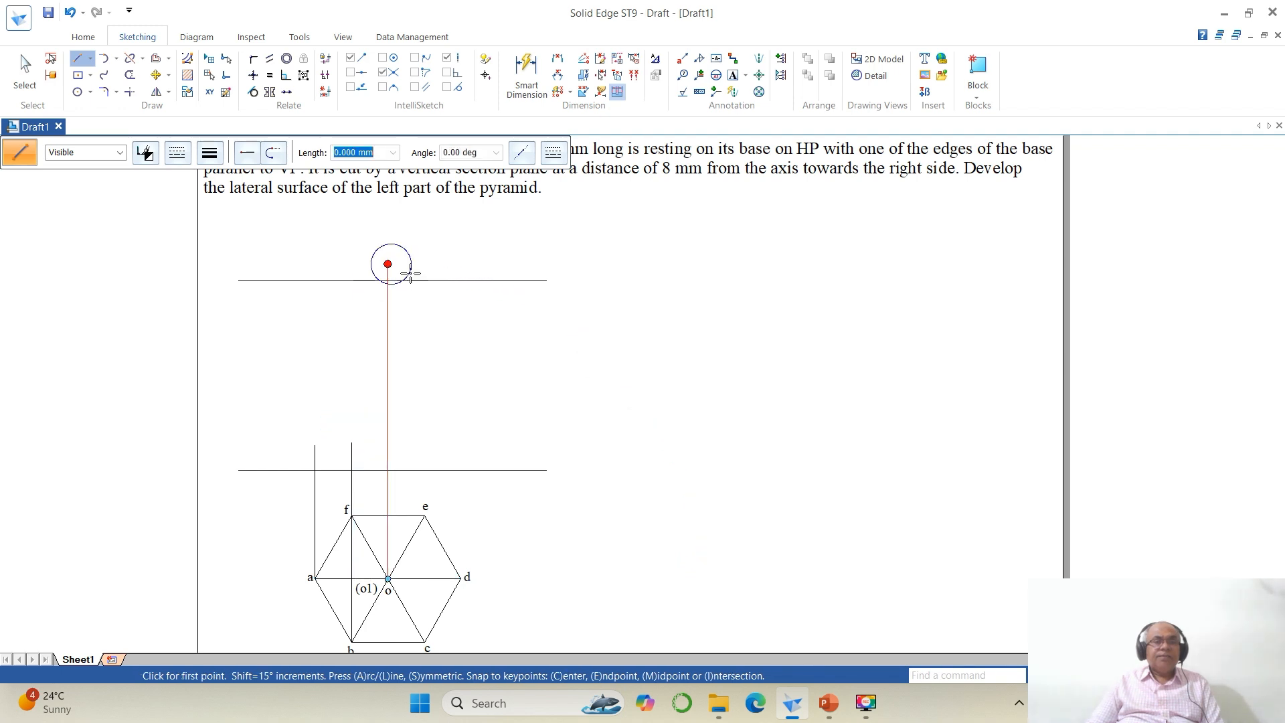
Step: Draw vertical projectors from corners c and d up past the reference line
{"action": "left_click", "coordinate": [425, 641]}
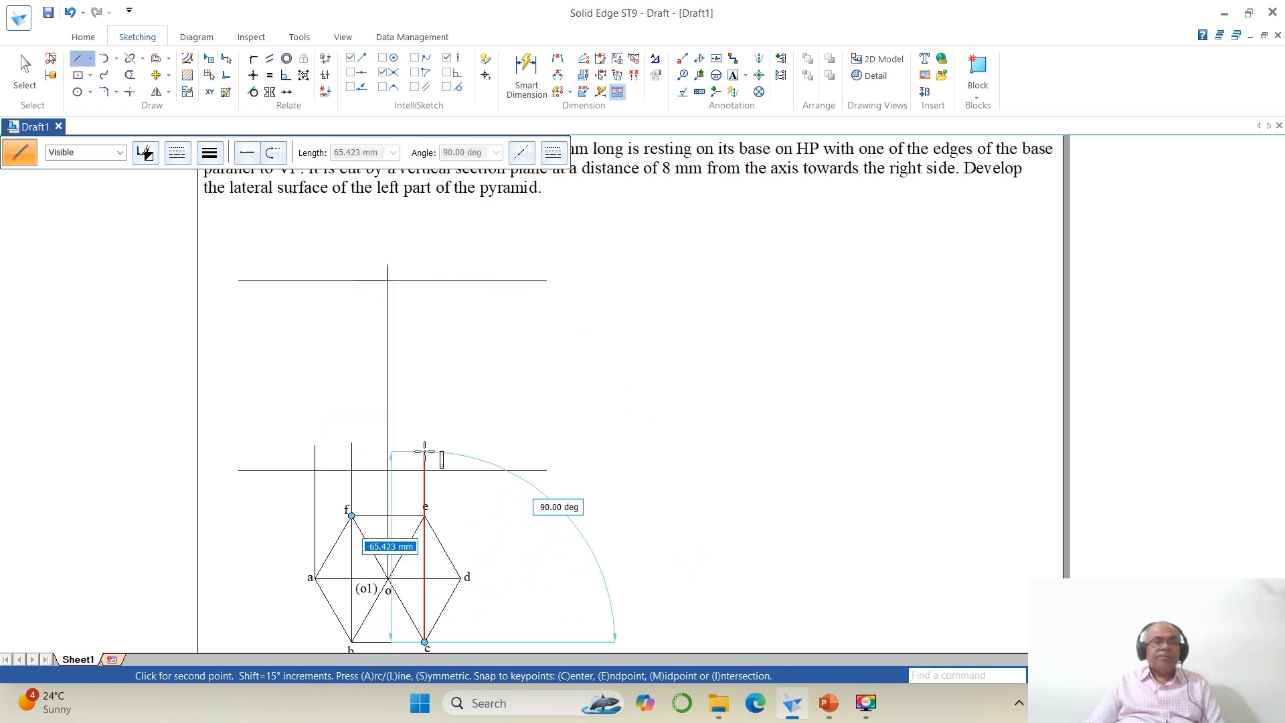
{"action": "left_click", "coordinate": [424, 453]}
{"action": "right_click", "coordinate": [426, 454]}
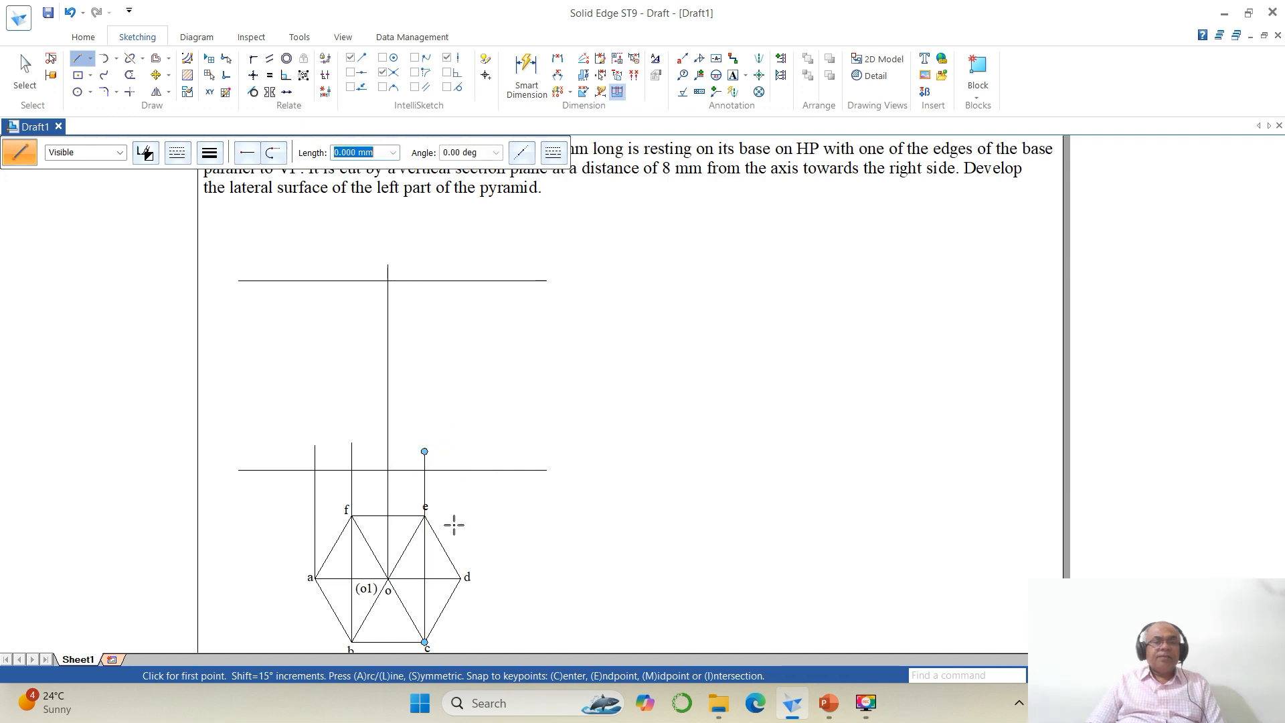
{"action": "left_click", "coordinate": [460, 578]}
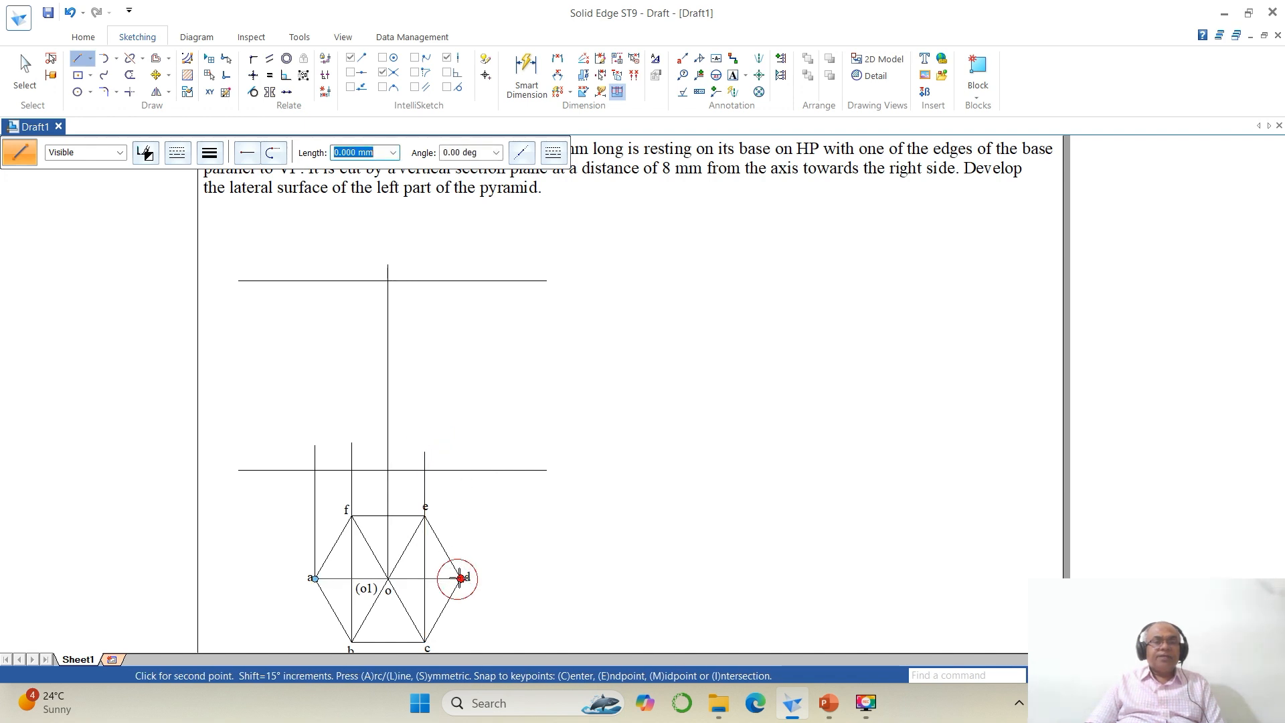
{"action": "left_click", "coordinate": [461, 451]}
Step: Trim the projector ends above the reference line and the reference line's ends beyond the outer projectors
{"action": "left_click", "coordinate": [130, 74]}
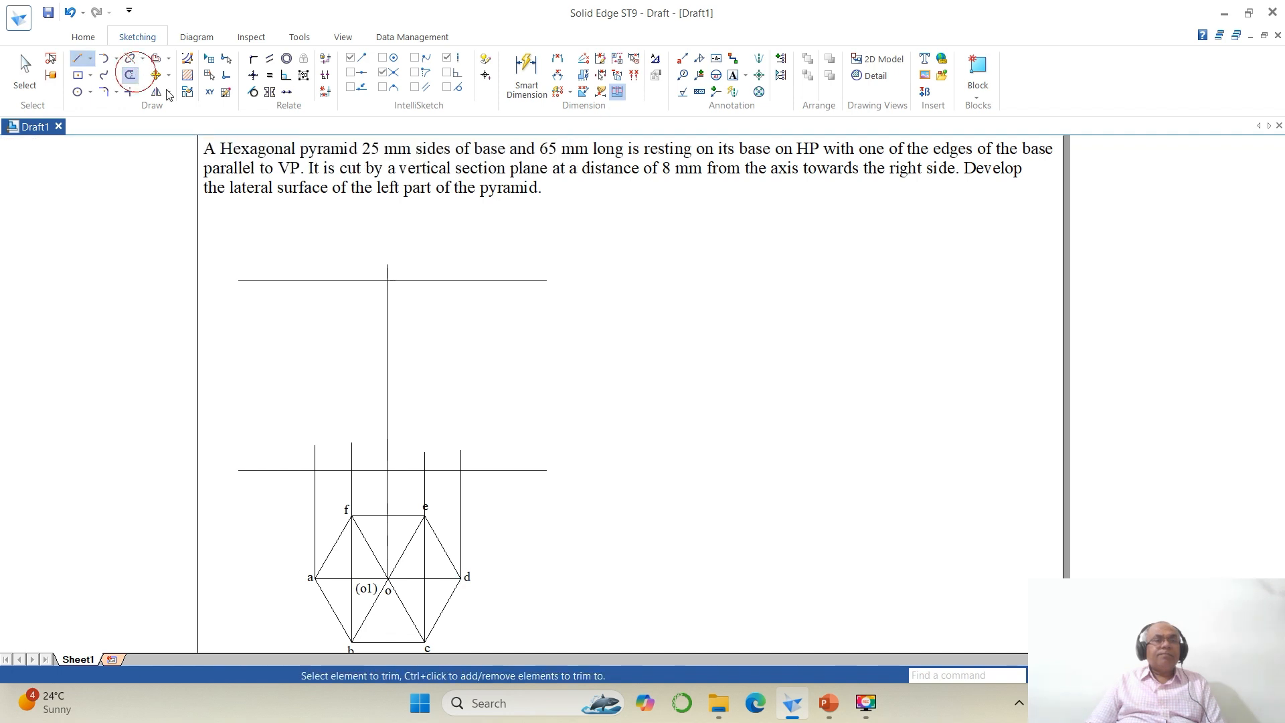
{"action": "mouse_move", "coordinate": [328, 439]}
{"action": "left_mouse_down"}
{"action": "mouse_move", "coordinate": [310, 450]}
{"action": "mouse_move", "coordinate": [465, 450]}
{"action": "mouse_move", "coordinate": [483, 466]}
{"action": "left_mouse_up"}
{"action": "left_click", "coordinate": [483, 467]}
{"action": "left_click", "coordinate": [296, 468]}
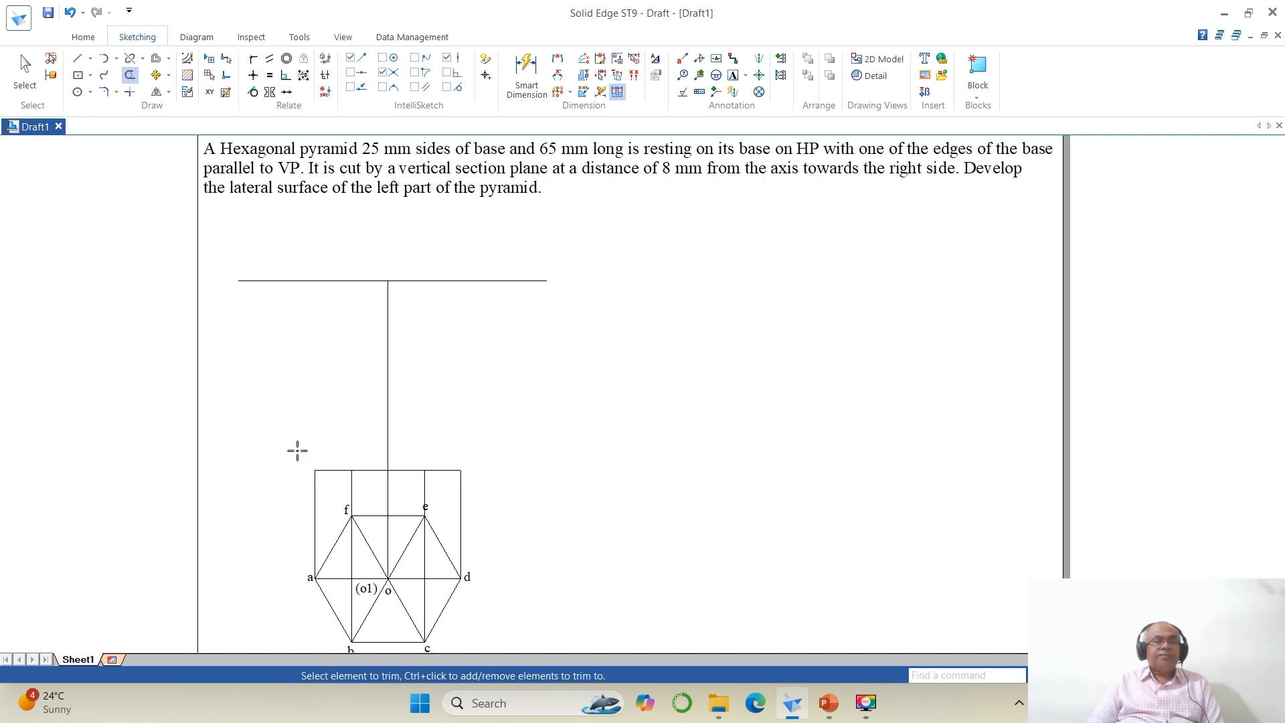
Step: Draw the front view's slant edges from the base points at a, d, c and b up to the apex
{"action": "left_click", "coordinate": [77, 59]}
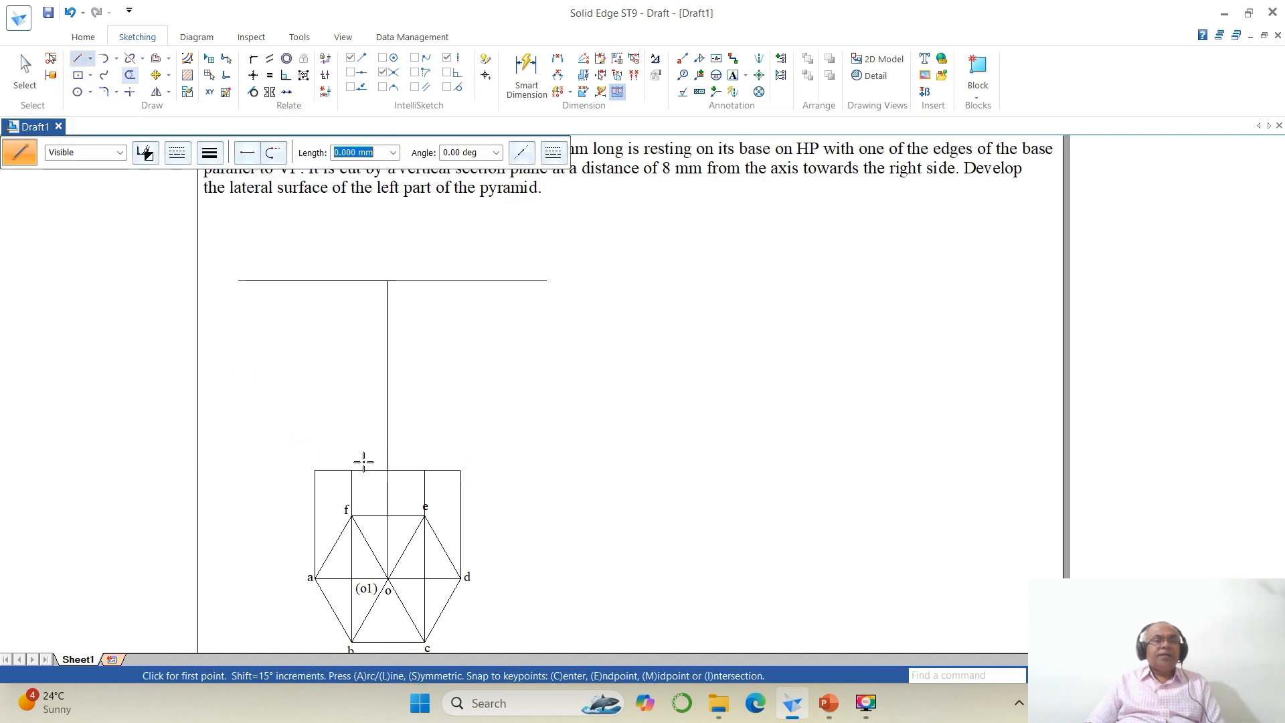
{"action": "left_click", "coordinate": [315, 470]}
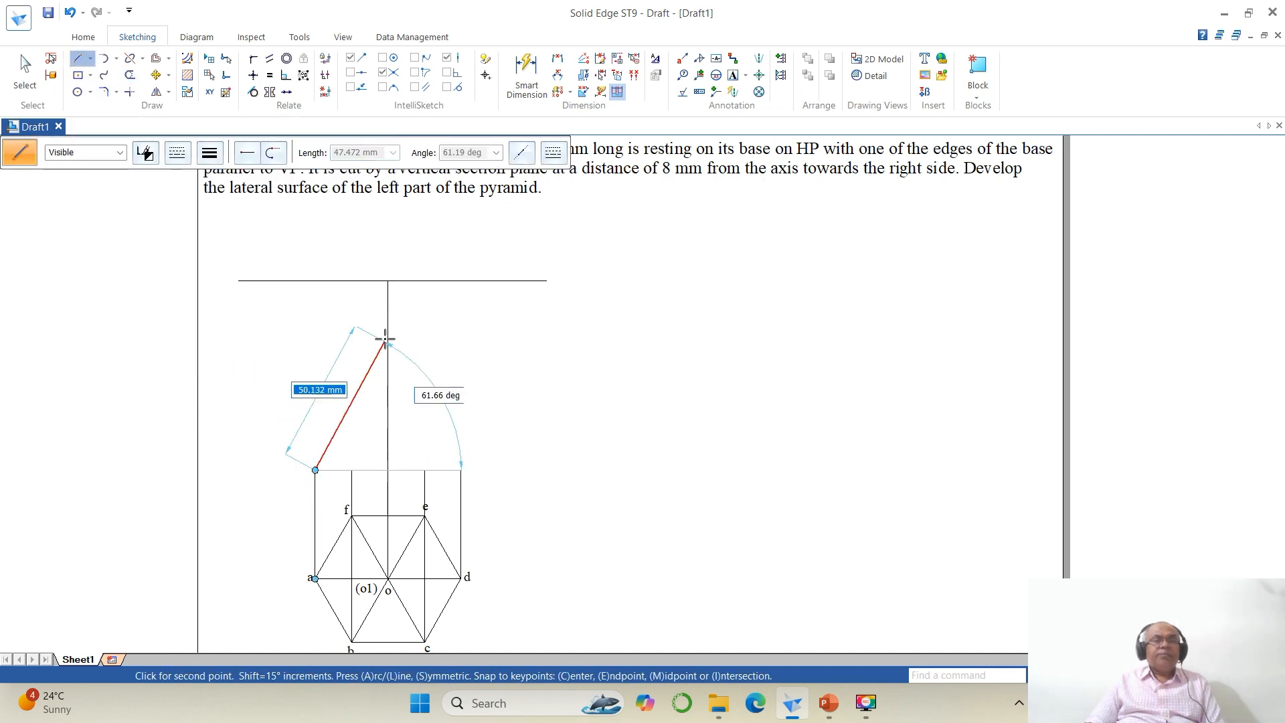
{"action": "left_click", "coordinate": [387, 281]}
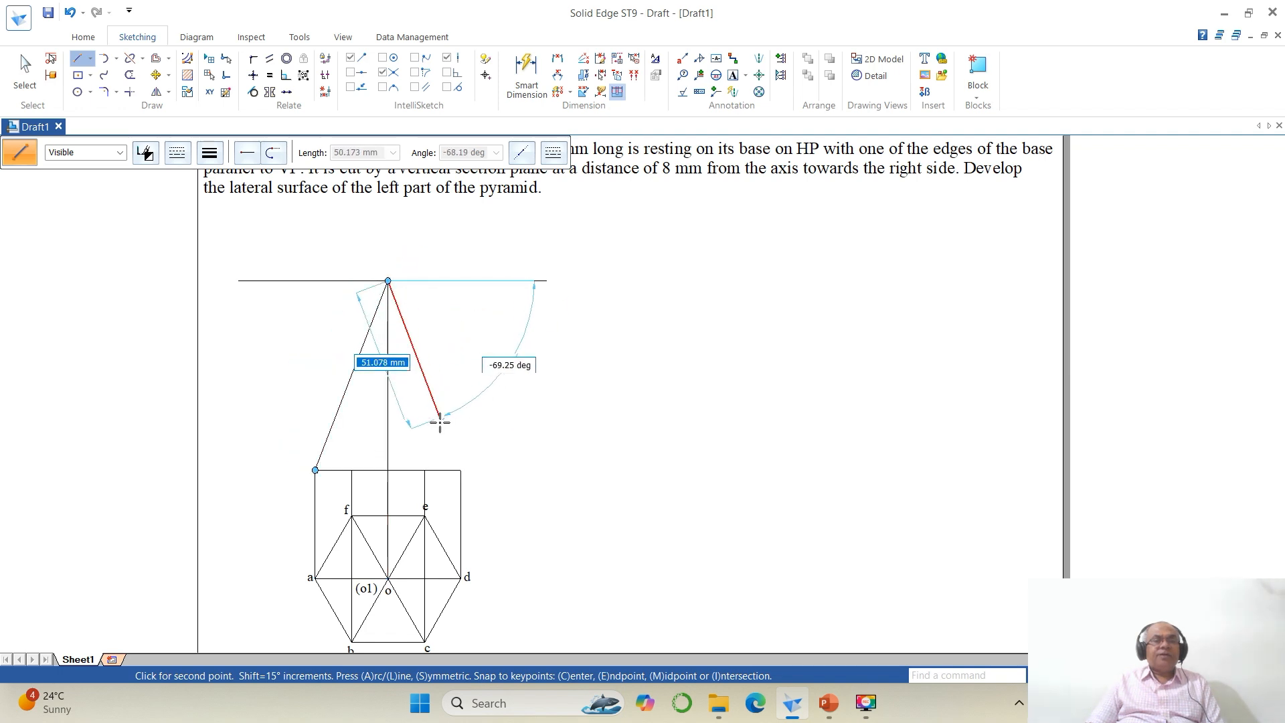
{"action": "left_click", "coordinate": [461, 470]}
{"action": "right_click", "coordinate": [528, 496]}
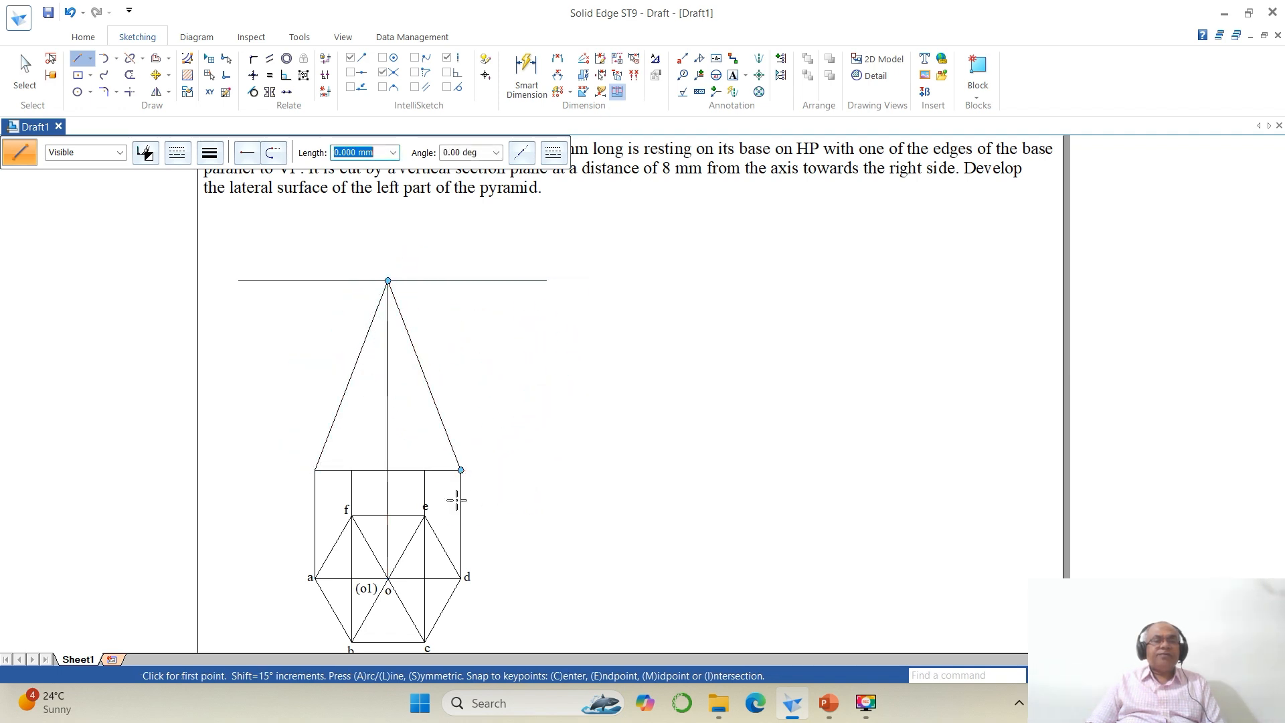
{"action": "left_click", "coordinate": [425, 469]}
{"action": "left_click", "coordinate": [388, 281]}
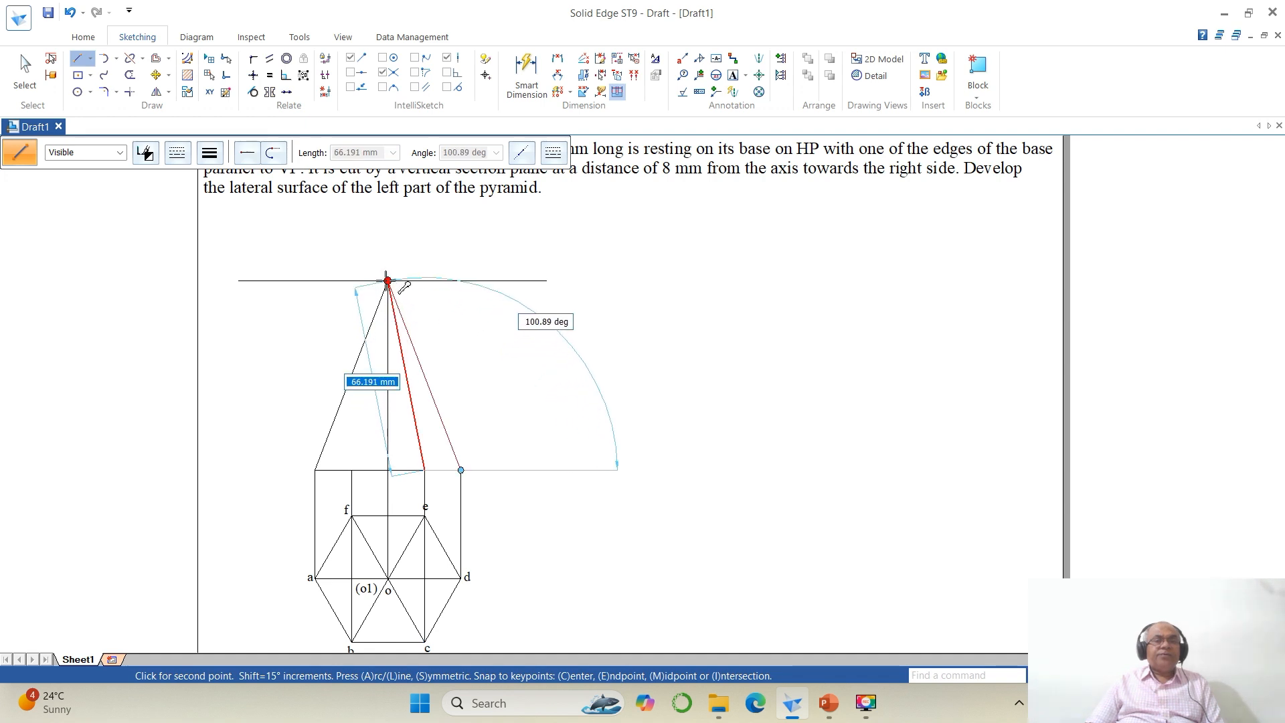
{"action": "left_click", "coordinate": [351, 469]}
{"action": "right_click", "coordinate": [754, 295]}
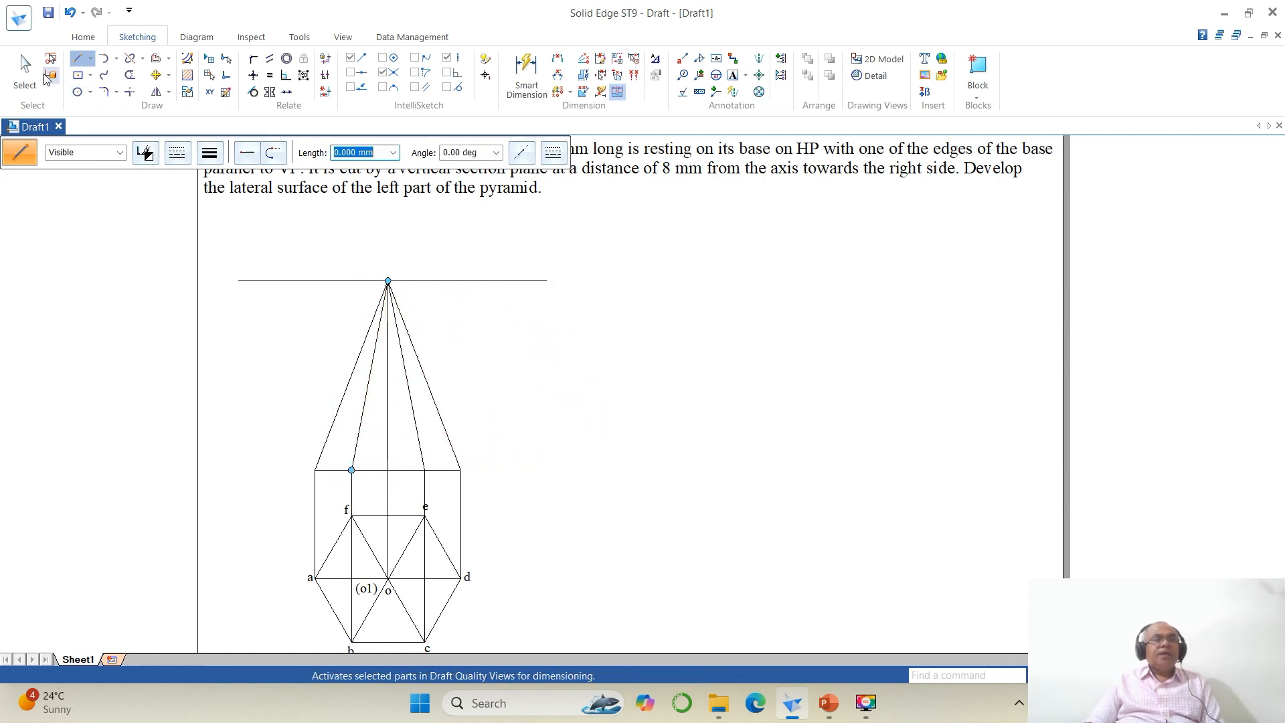
Step: Delete the upper horizontal line through the apex
{"action": "left_click", "coordinate": [27, 70]}
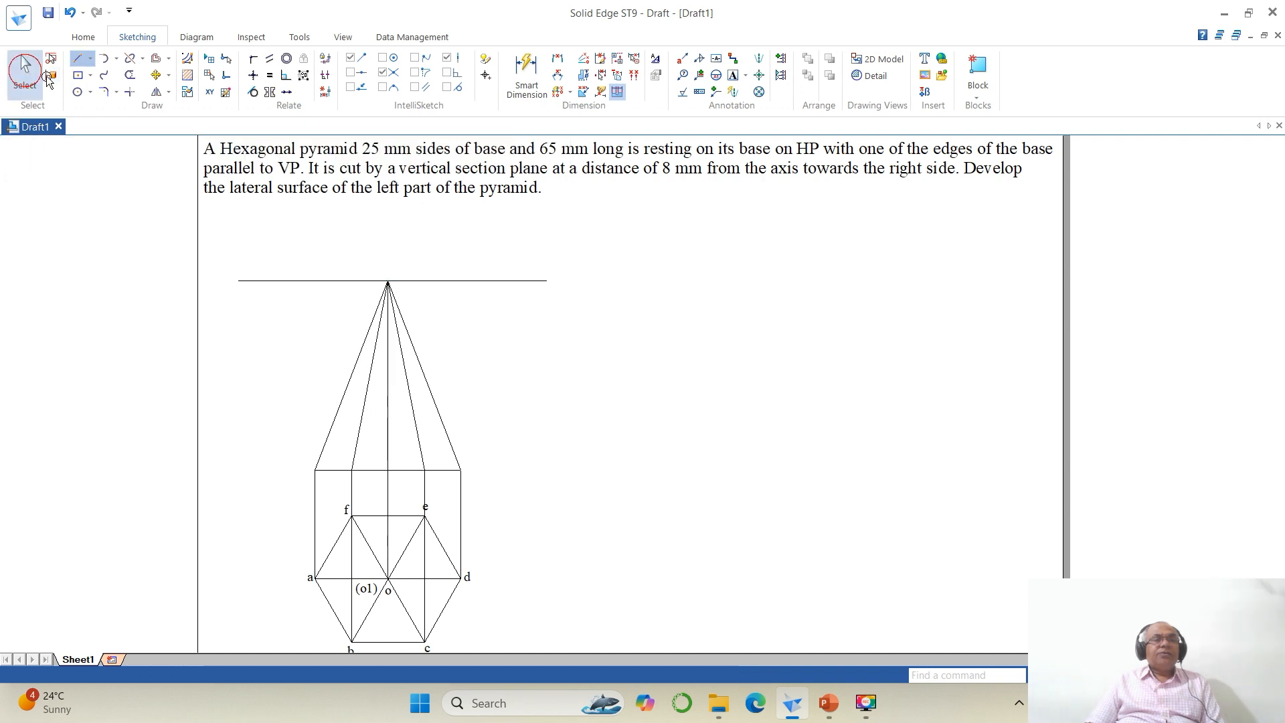
{"action": "left_click", "coordinate": [465, 279]}
{"action": "key", "text": "Delete"}
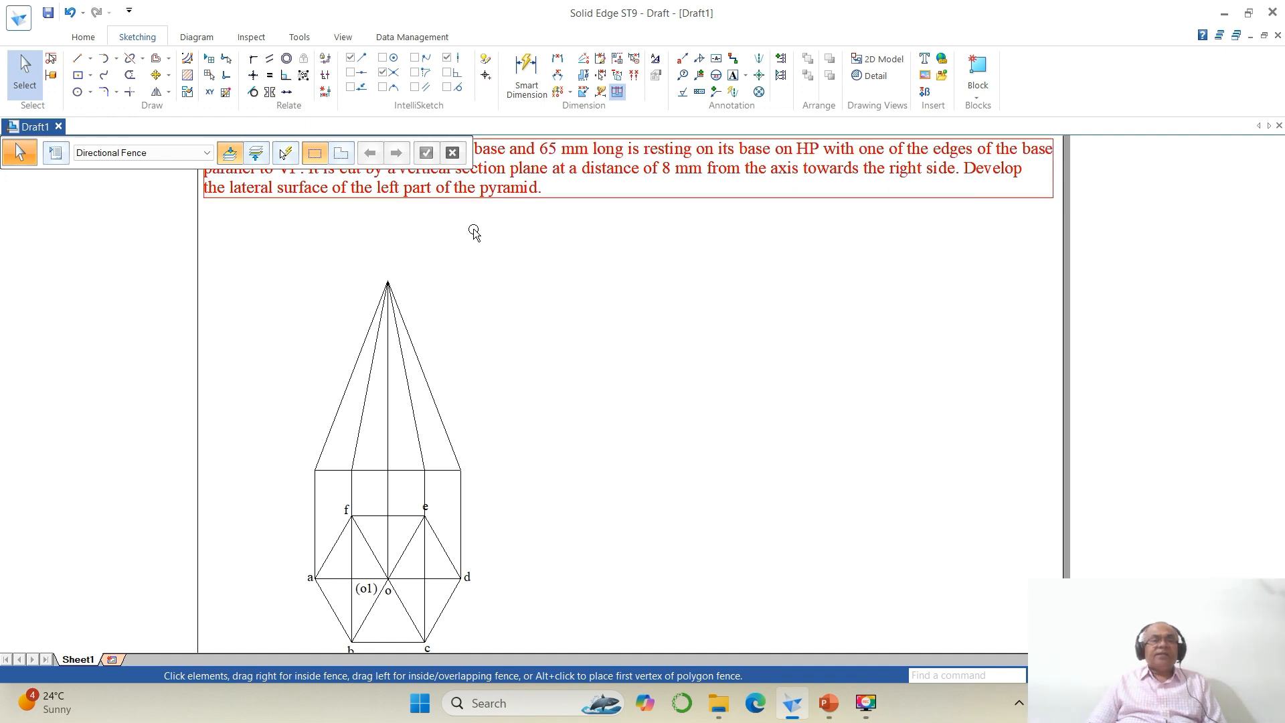
Step: Offset the pyramid's axis 8 mm to the right to create the section plane line
{"action": "left_click", "coordinate": [155, 58]}
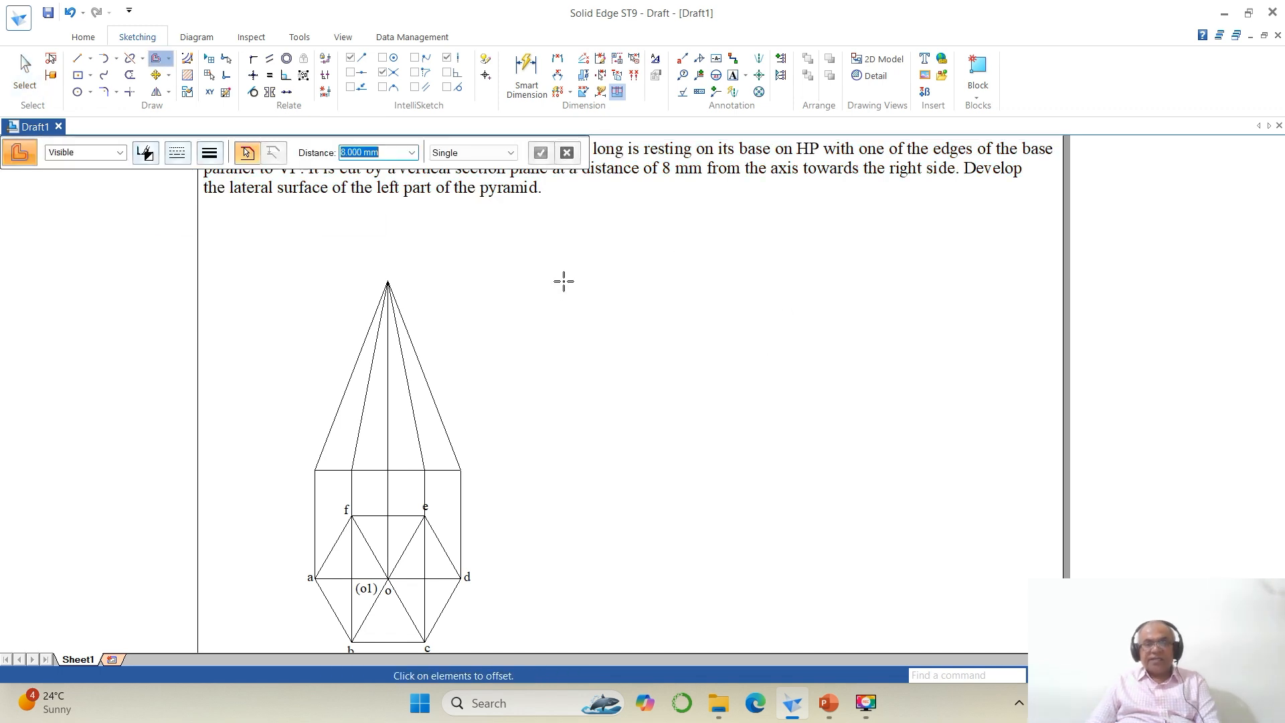
{"action": "left_click", "coordinate": [388, 372]}
{"action": "right_click", "coordinate": [443, 383]}
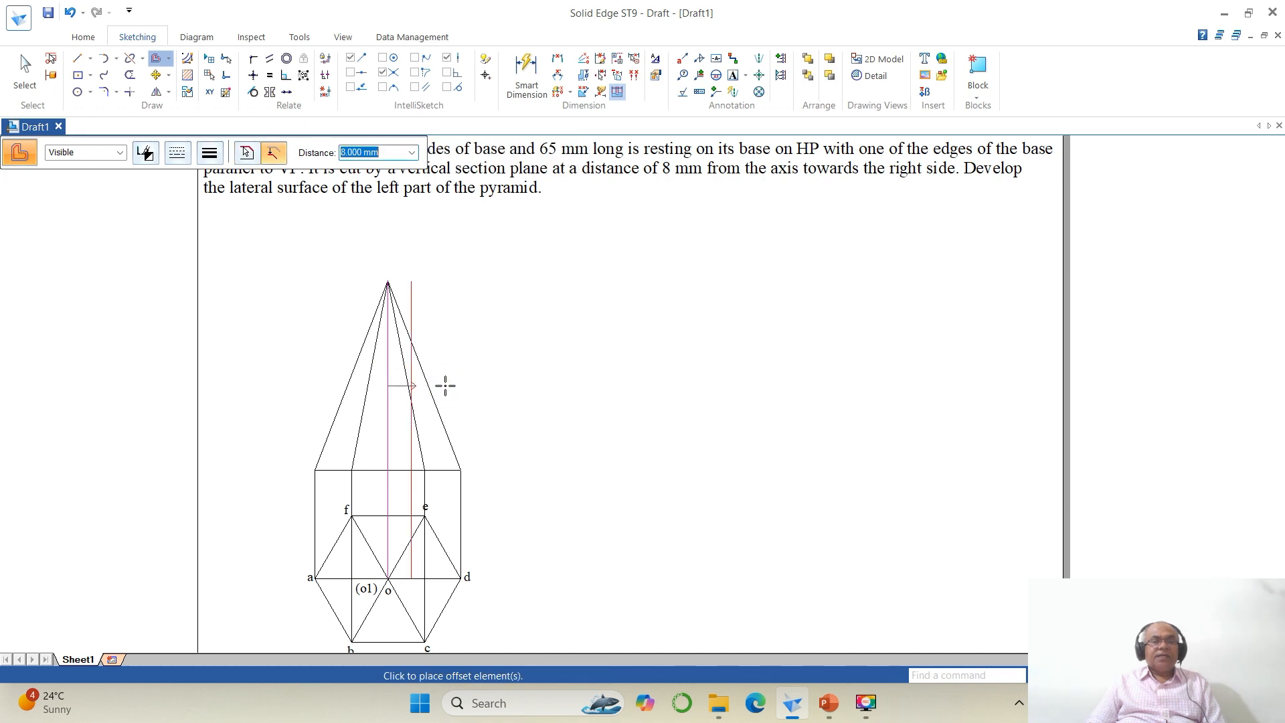
{"action": "left_click", "coordinate": [450, 384]}
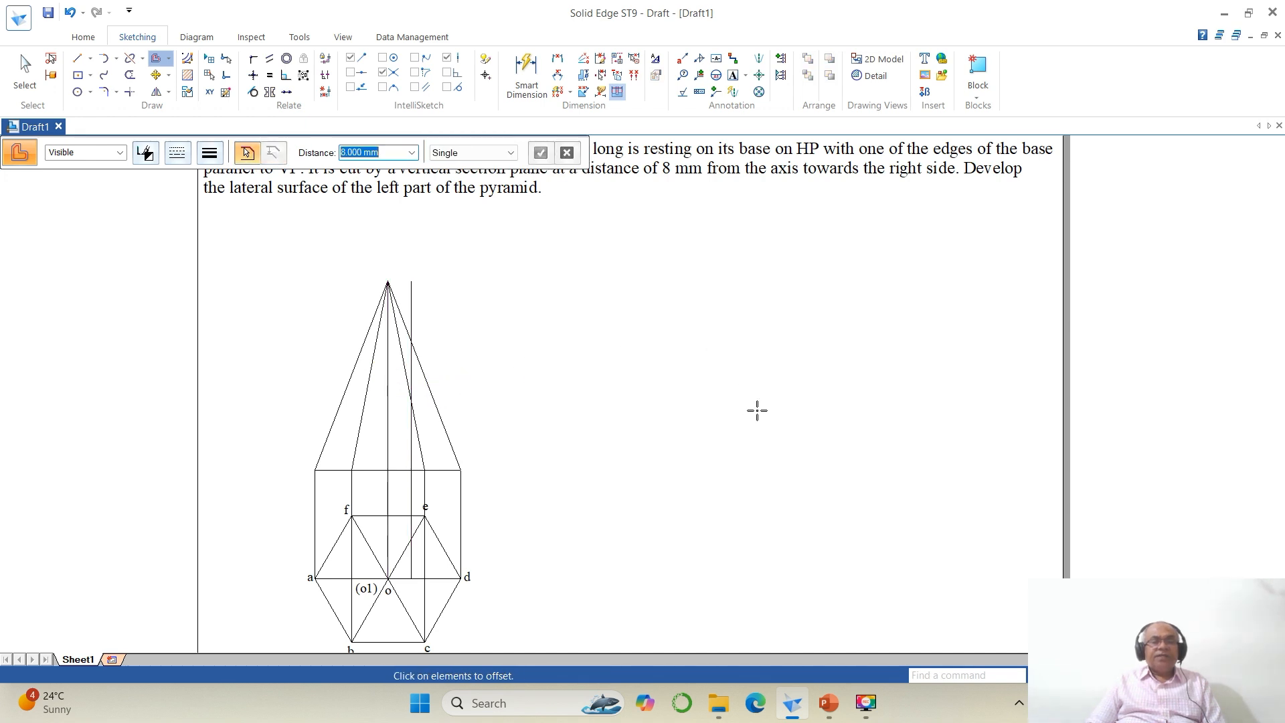
Step: Extend the section plane line down past the top view to a temporary boundary line, then delete that boundary line
{"action": "scroll", "coordinate": [757, 411], "scroll_direction": "down", "scroll_amount": 1}
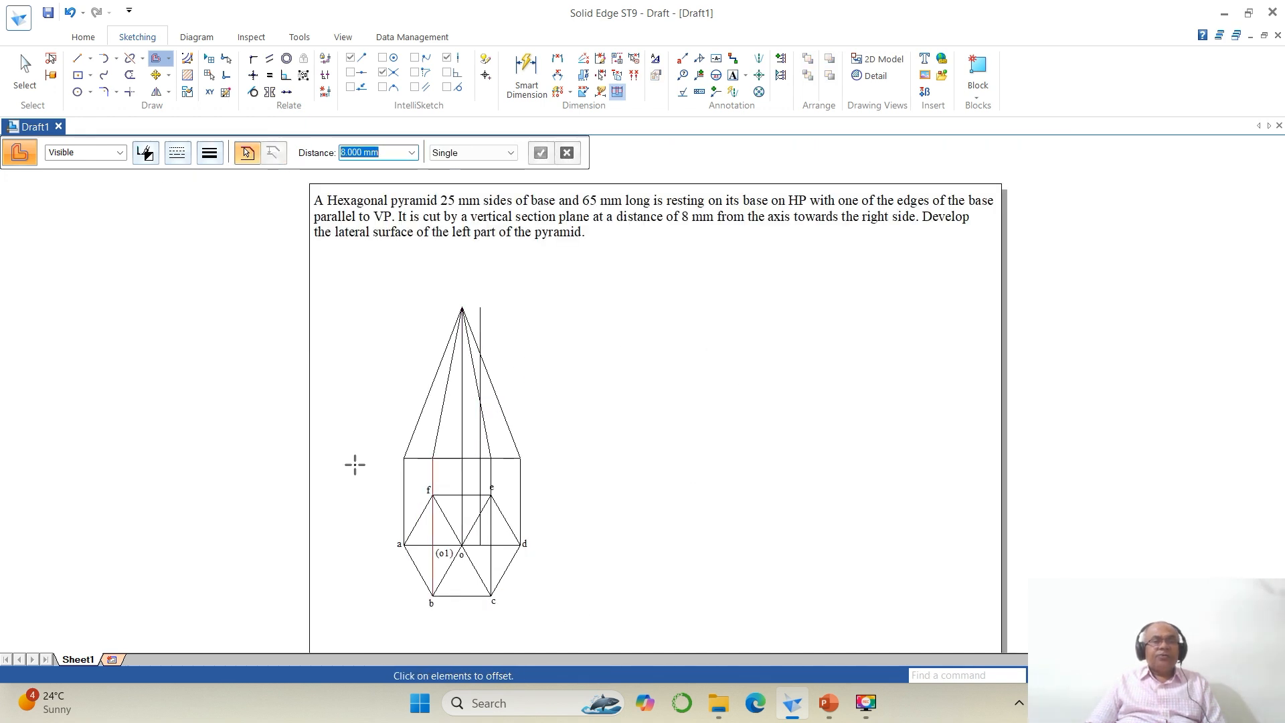
{"action": "left_click", "coordinate": [77, 58]}
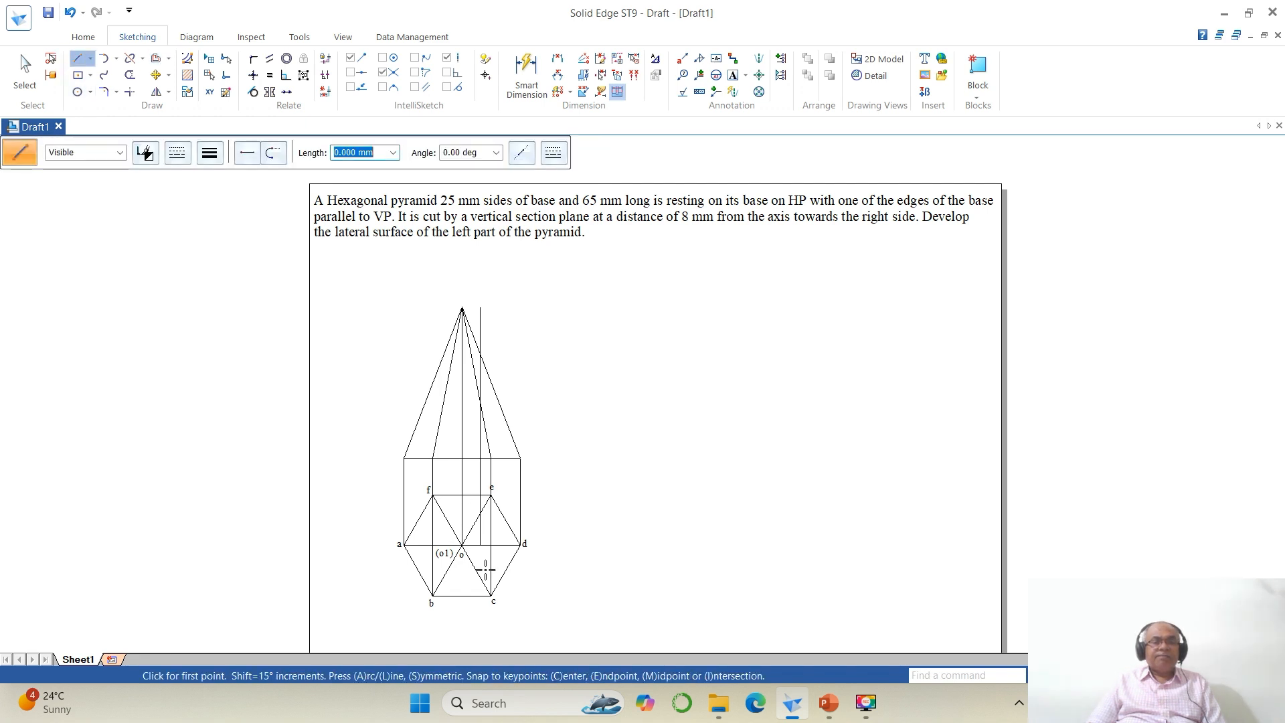
{"action": "left_click", "coordinate": [399, 628]}
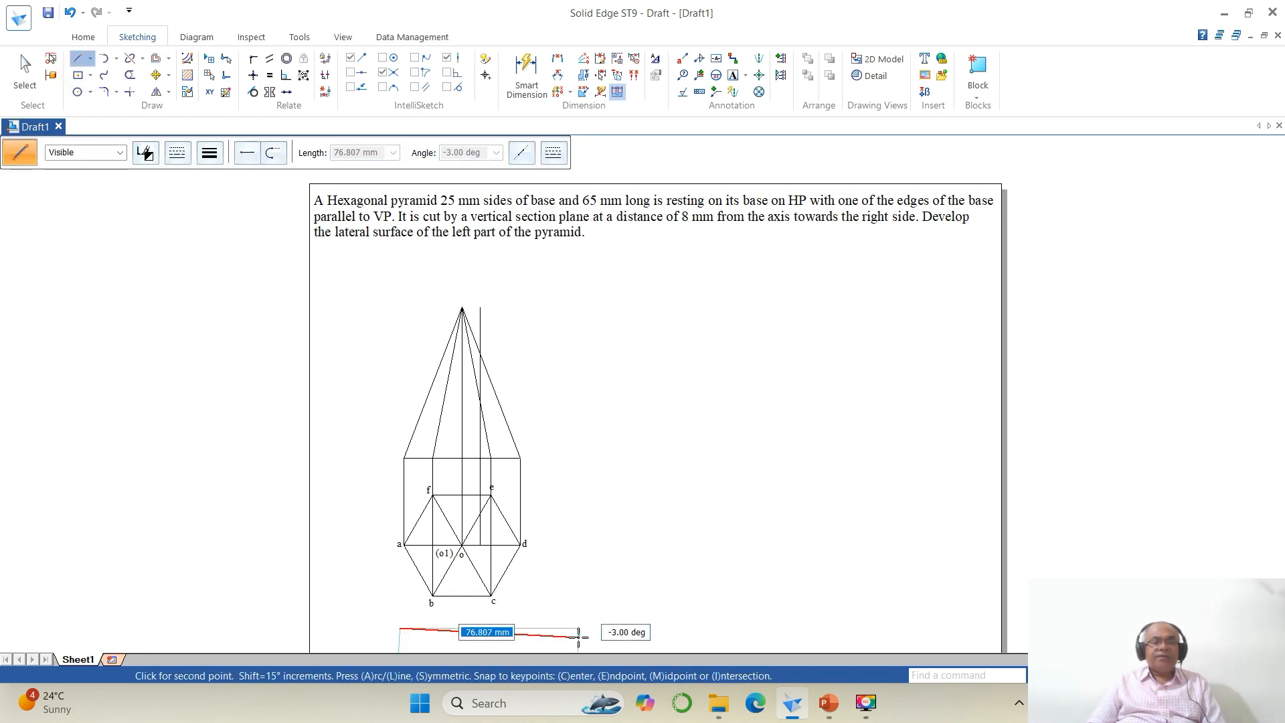
{"action": "left_click", "coordinate": [578, 637]}
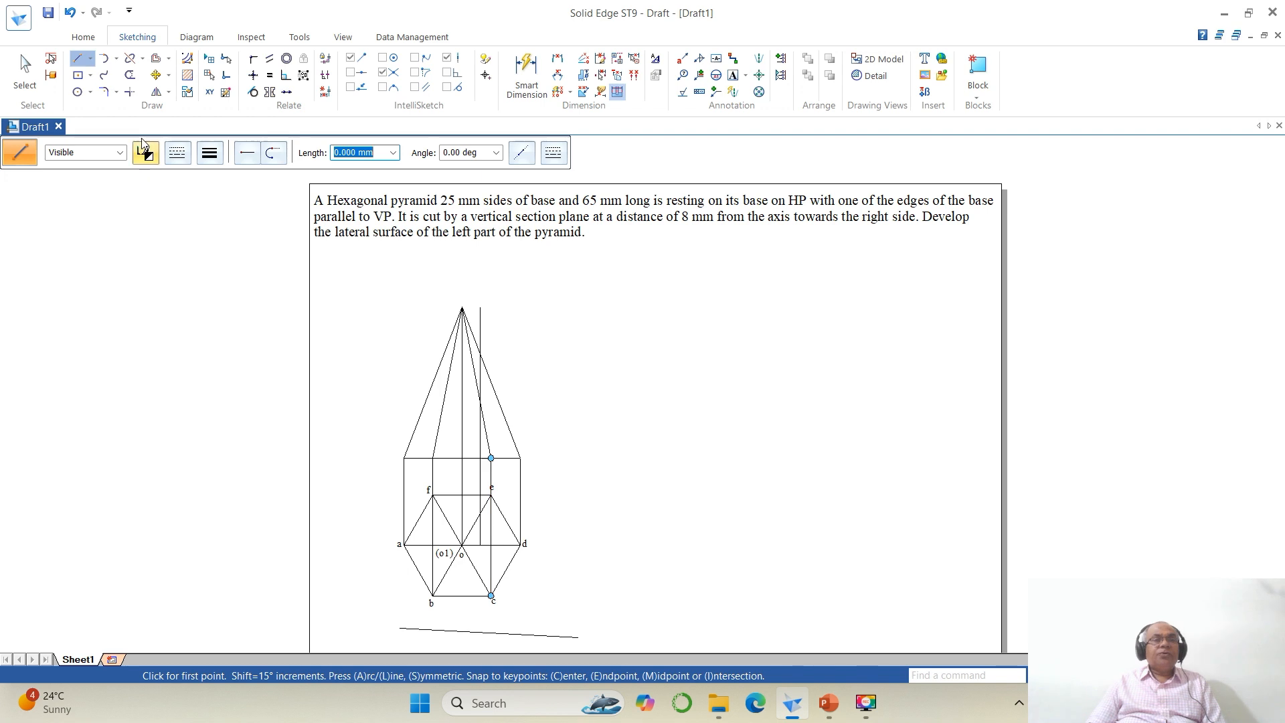
{"action": "left_click", "coordinate": [143, 60]}
{"action": "left_click", "coordinate": [160, 94]}
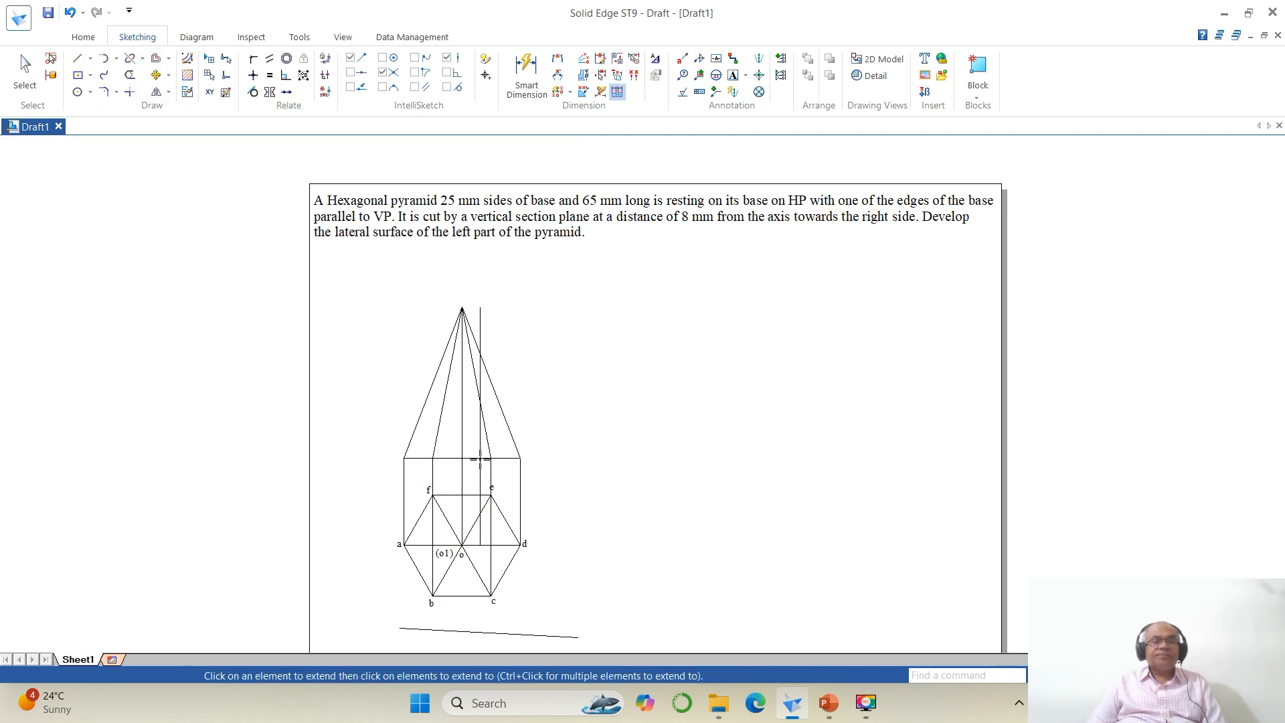
{"action": "left_click", "coordinate": [480, 566]}
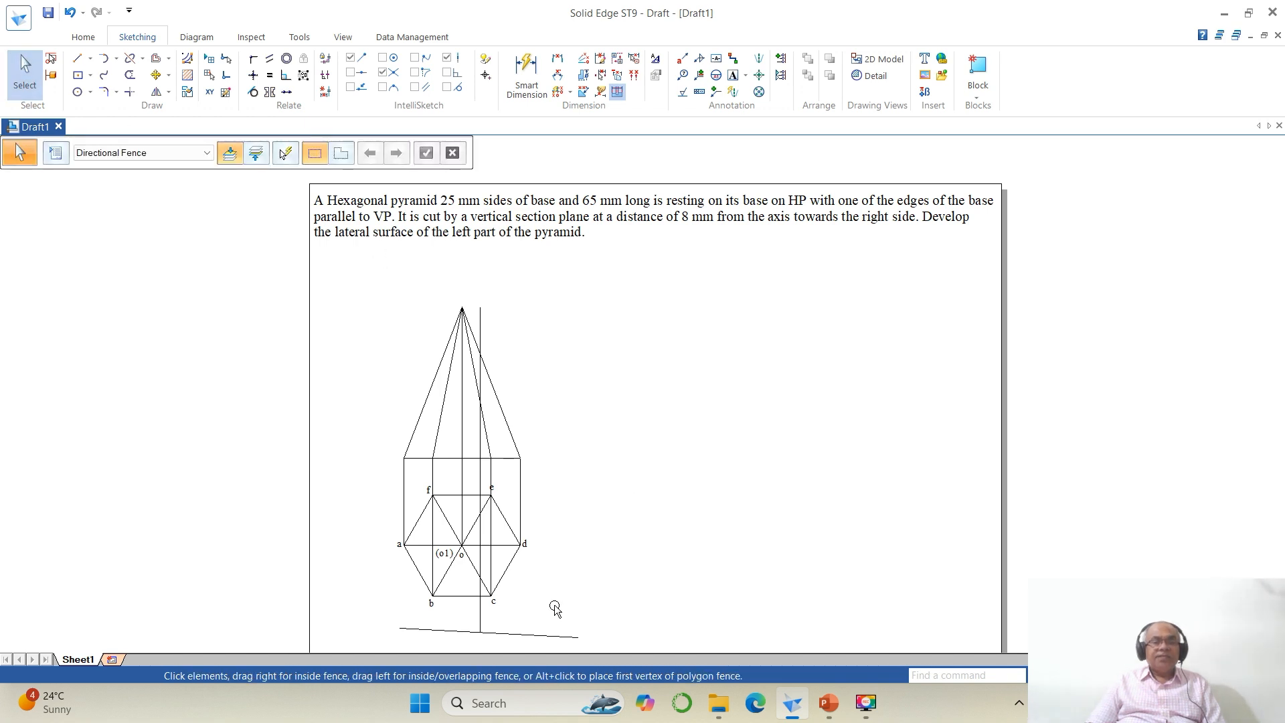
{"action": "left_click", "coordinate": [551, 638]}
{"action": "key", "text": "Delete"}
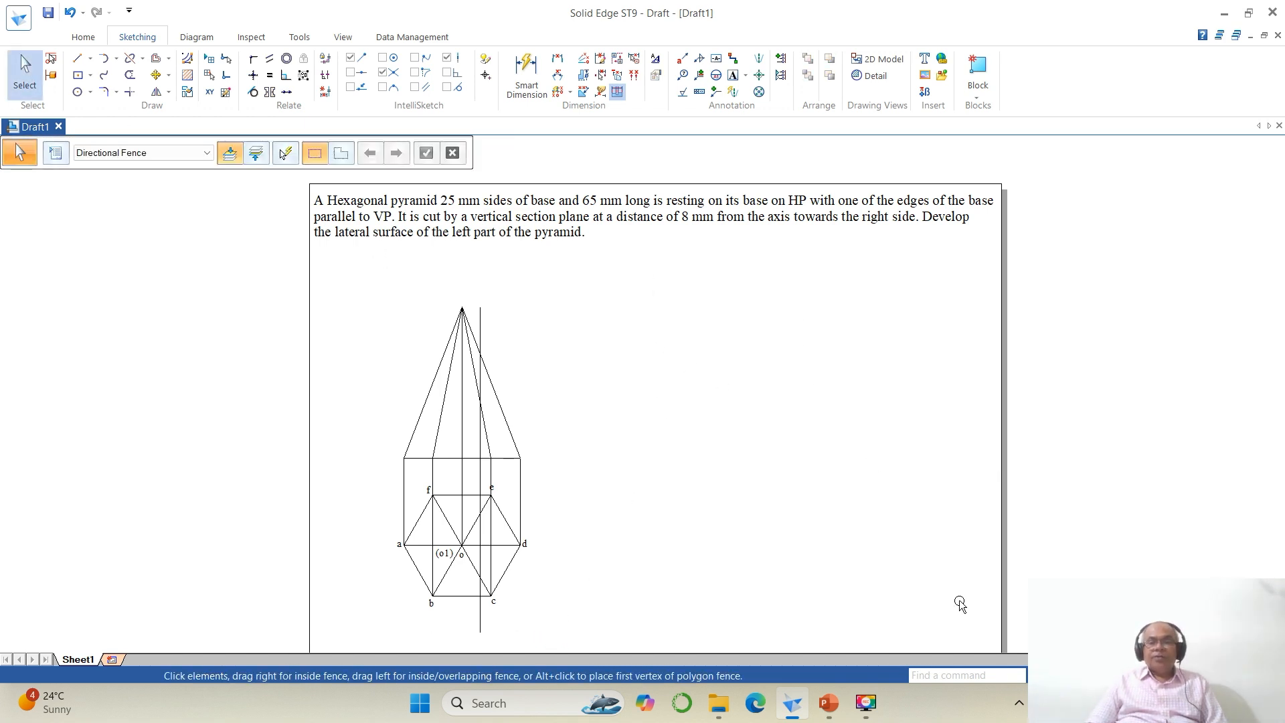
Step: Split the section plane line below the top view and delete its lower end segment
{"action": "key", "text": "z"}
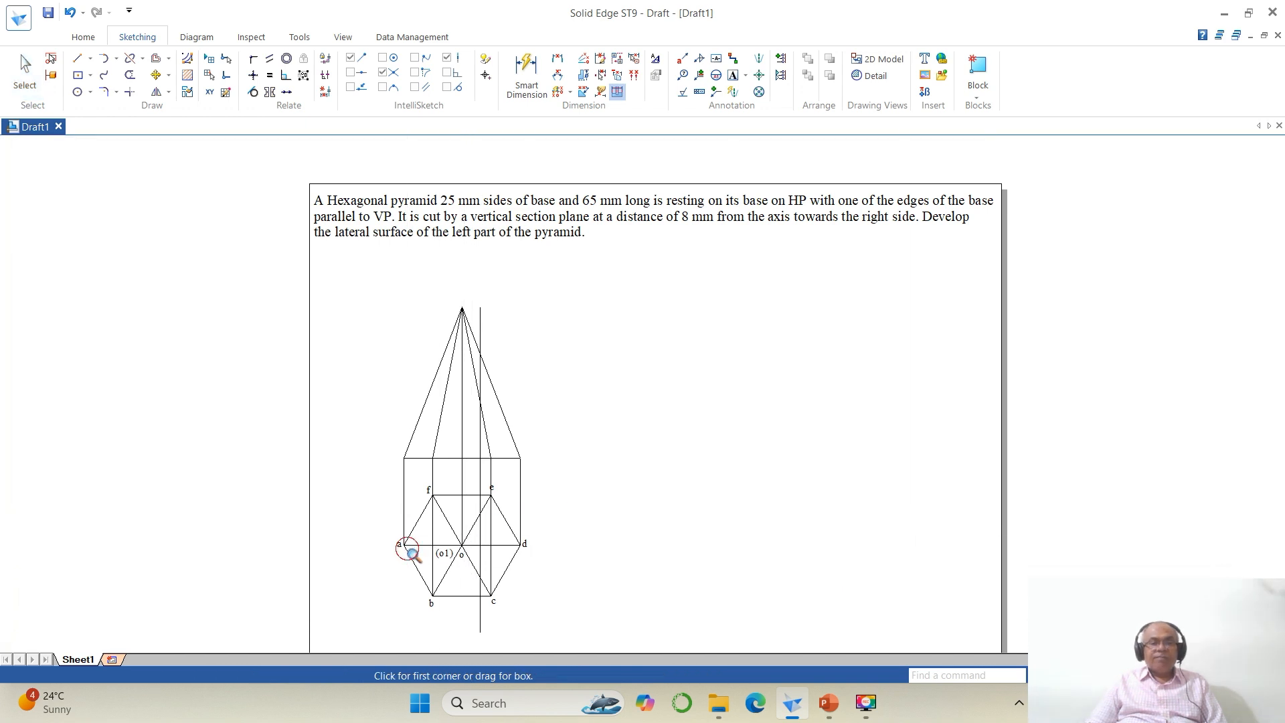
{"action": "left_click", "coordinate": [389, 549]}
{"action": "left_click", "coordinate": [580, 638]}
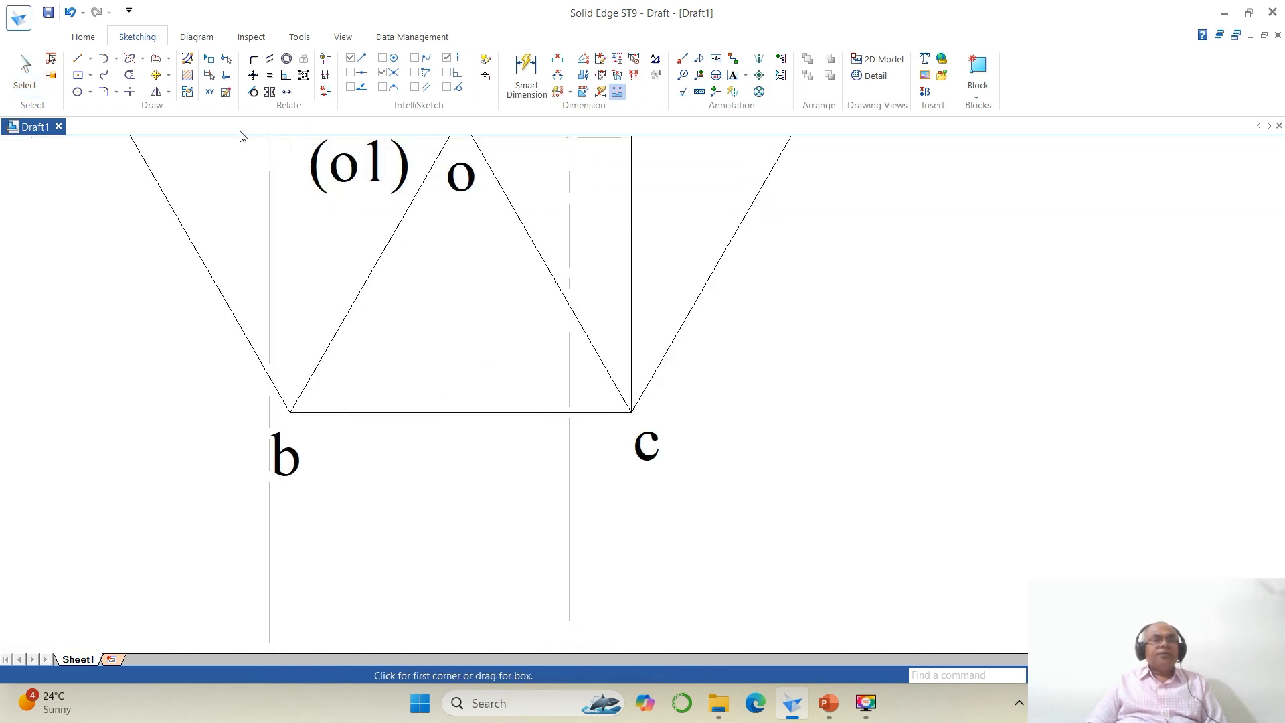
{"action": "left_click", "coordinate": [130, 58]}
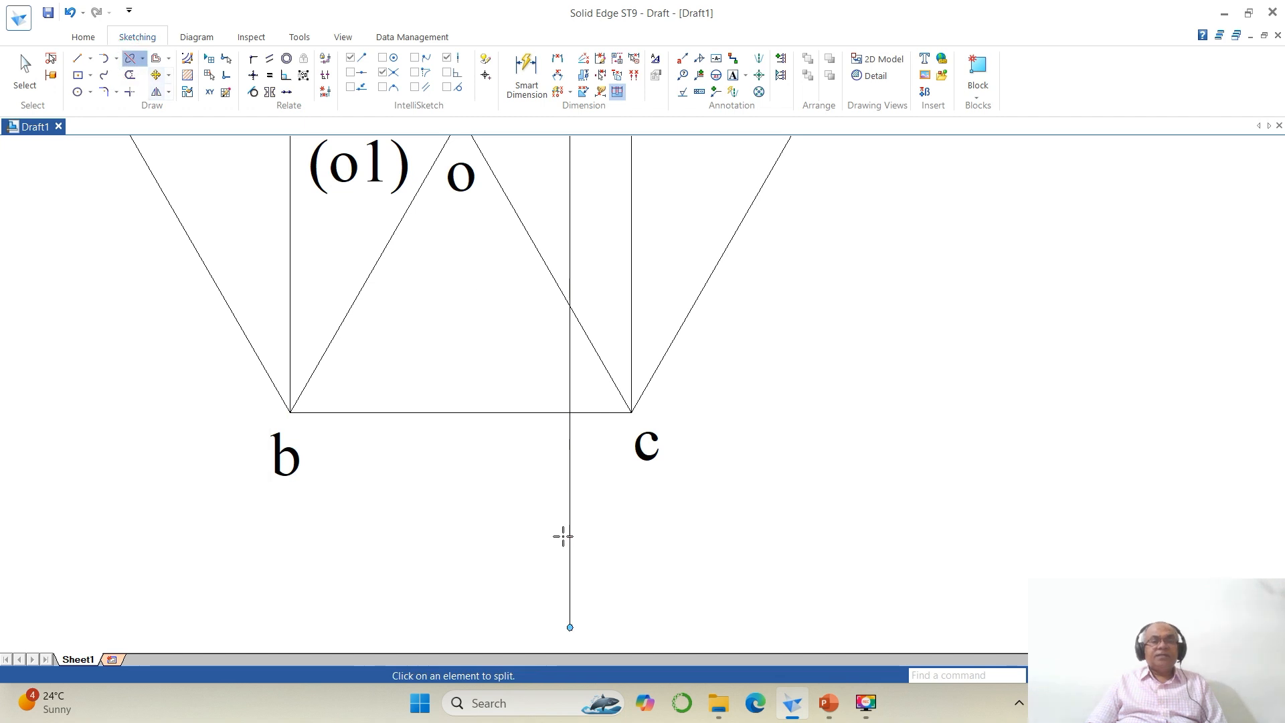
{"action": "left_click", "coordinate": [570, 569]}
{"action": "left_click", "coordinate": [569, 542]}
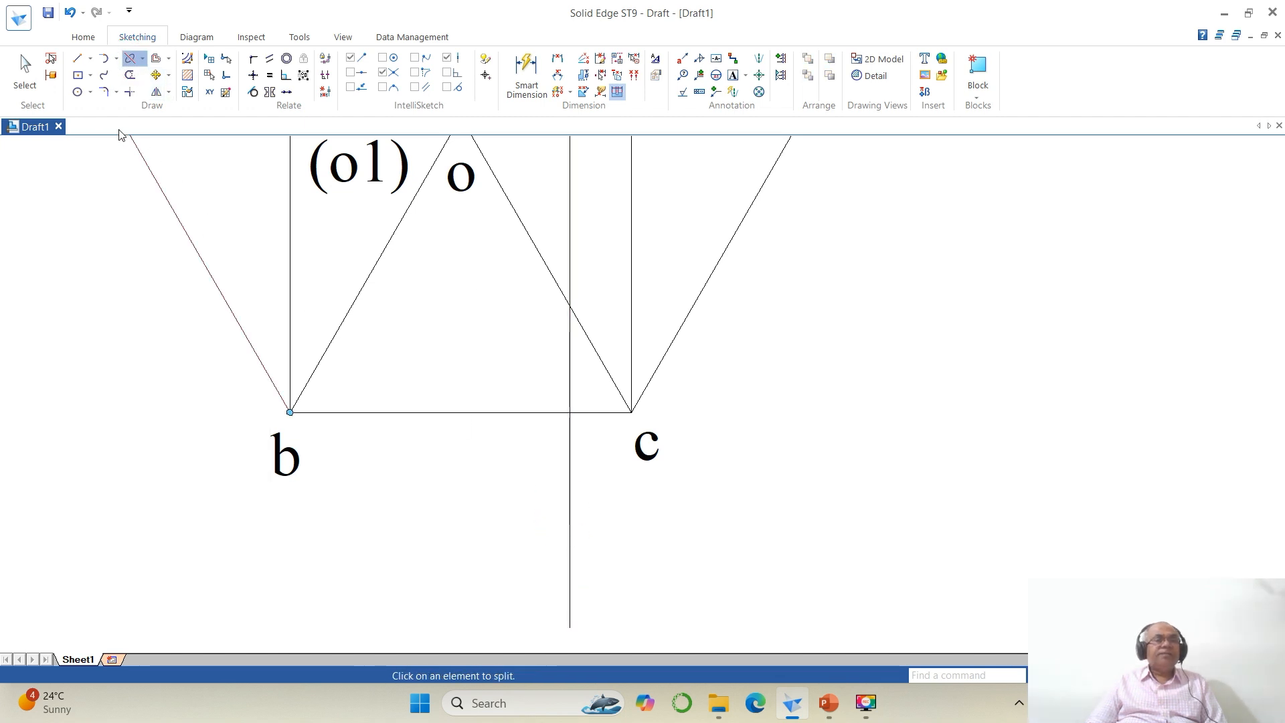
{"action": "left_click", "coordinate": [25, 67]}
{"action": "left_click", "coordinate": [570, 580]}
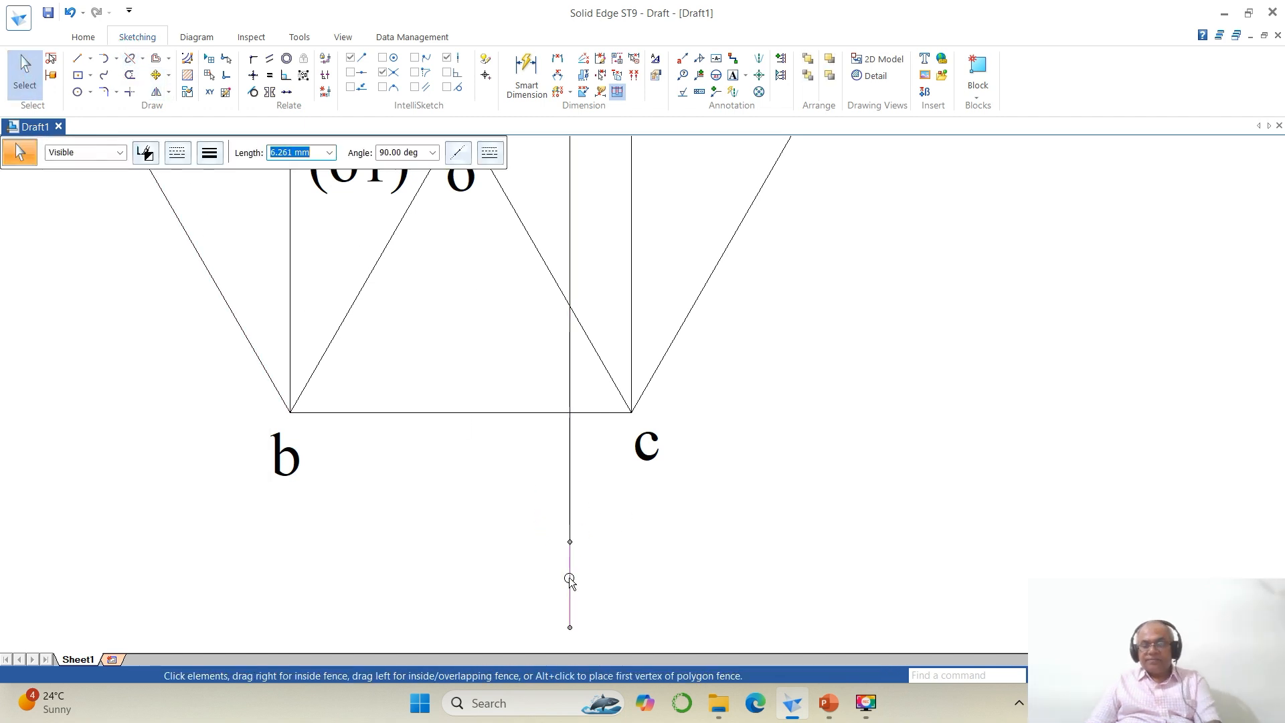
{"action": "key", "text": "Delete"}
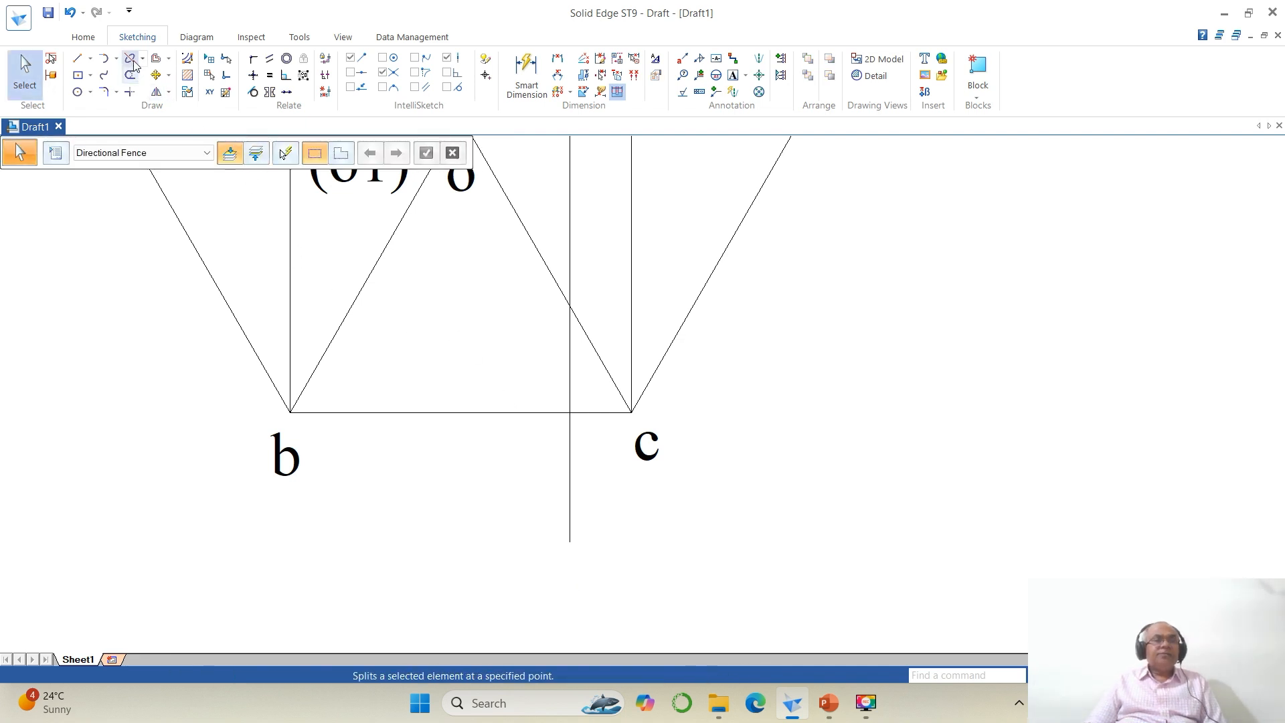
Step: Split the section plane line just below the top view's edge bc
{"action": "left_click", "coordinate": [133, 63]}
{"action": "left_click", "coordinate": [570, 502]}
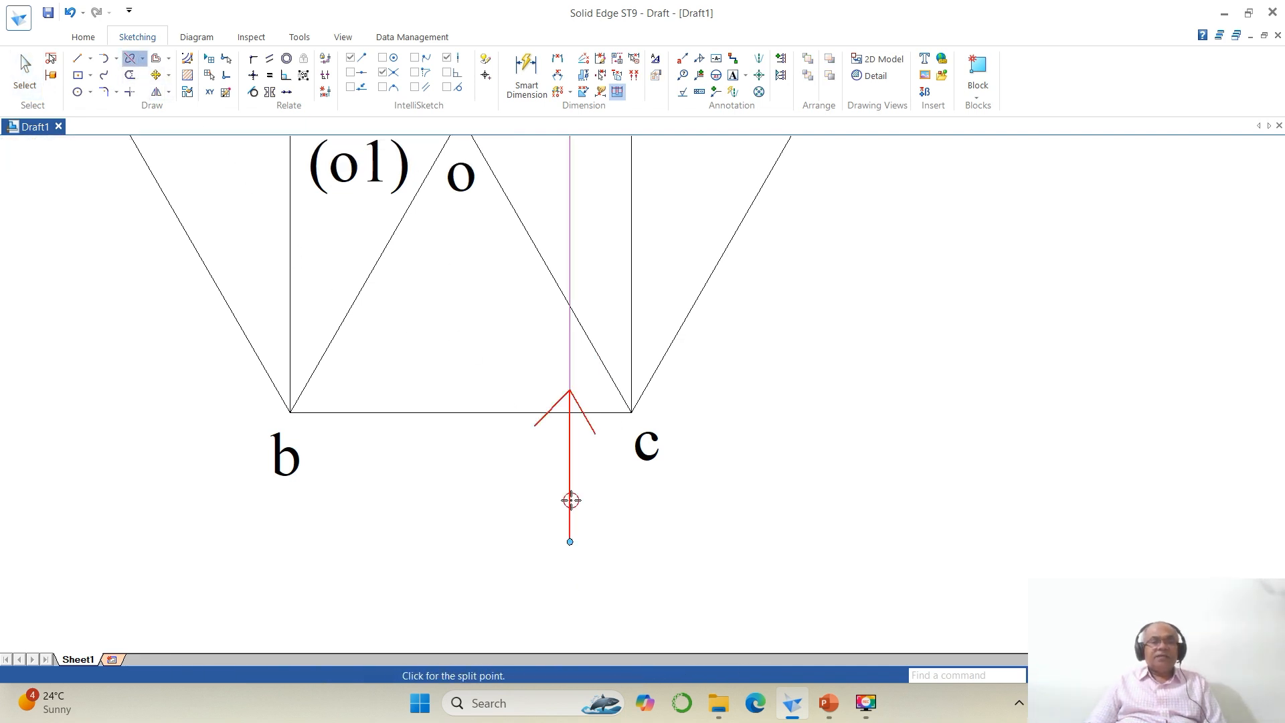
{"action": "left_click", "coordinate": [571, 458]}
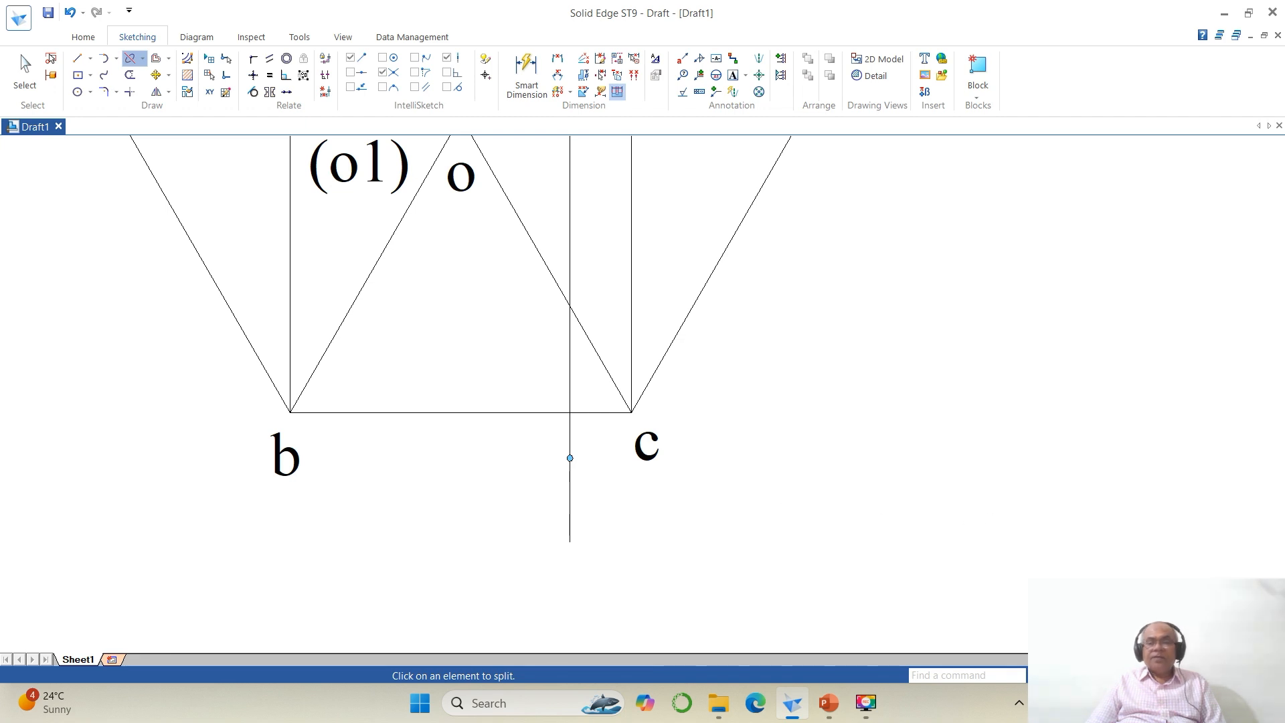
Step: Split the section plane line just above the front view's apex region and delete its topmost segment
{"action": "left_click", "coordinate": [1111, 675]}
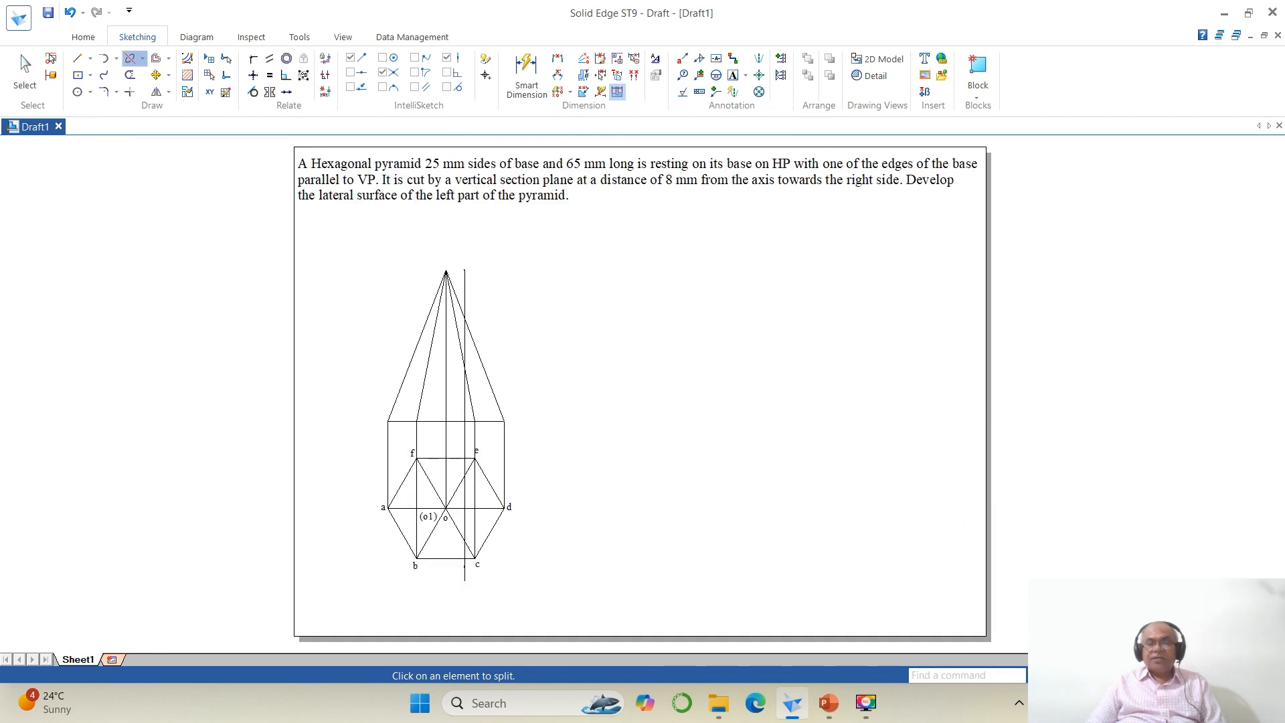
{"action": "left_click", "coordinate": [1077, 675]}
{"action": "mouse_move", "coordinate": [413, 258]}
{"action": "left_mouse_down"}
{"action": "mouse_move", "coordinate": [576, 367]}
{"action": "mouse_move", "coordinate": [647, 434]}
{"action": "left_mouse_up"}
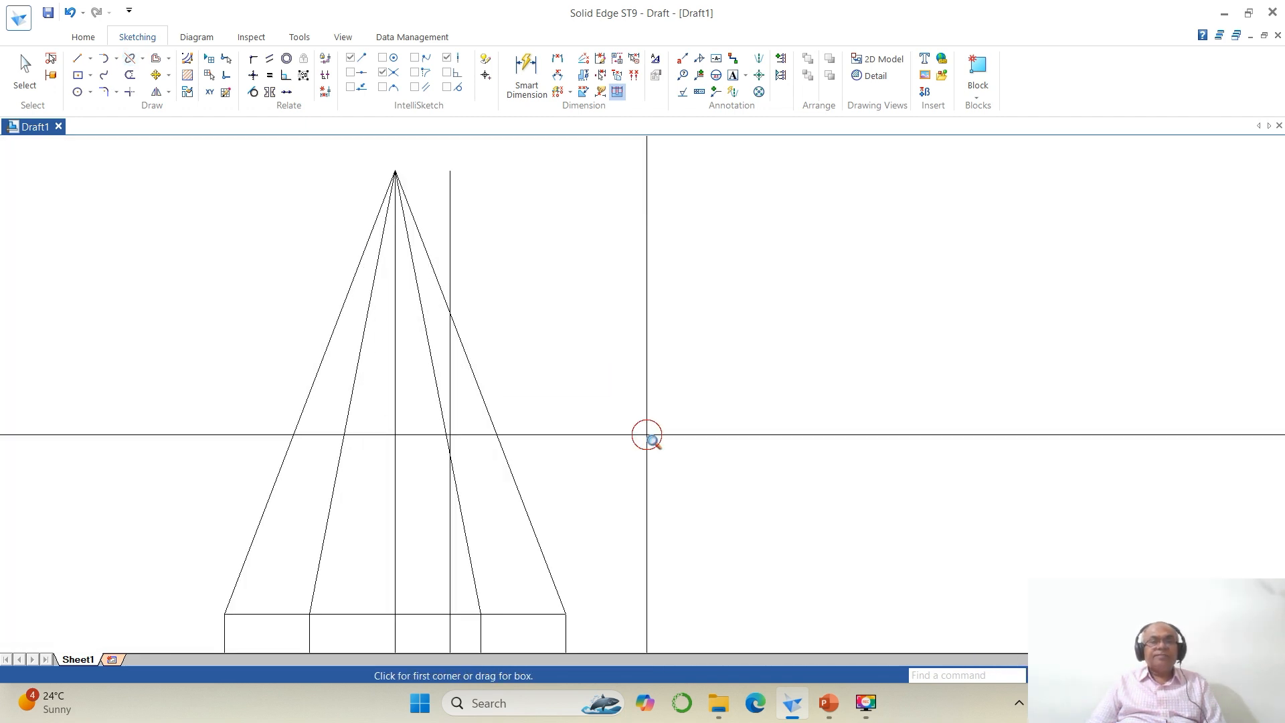
{"action": "left_click", "coordinate": [130, 58]}
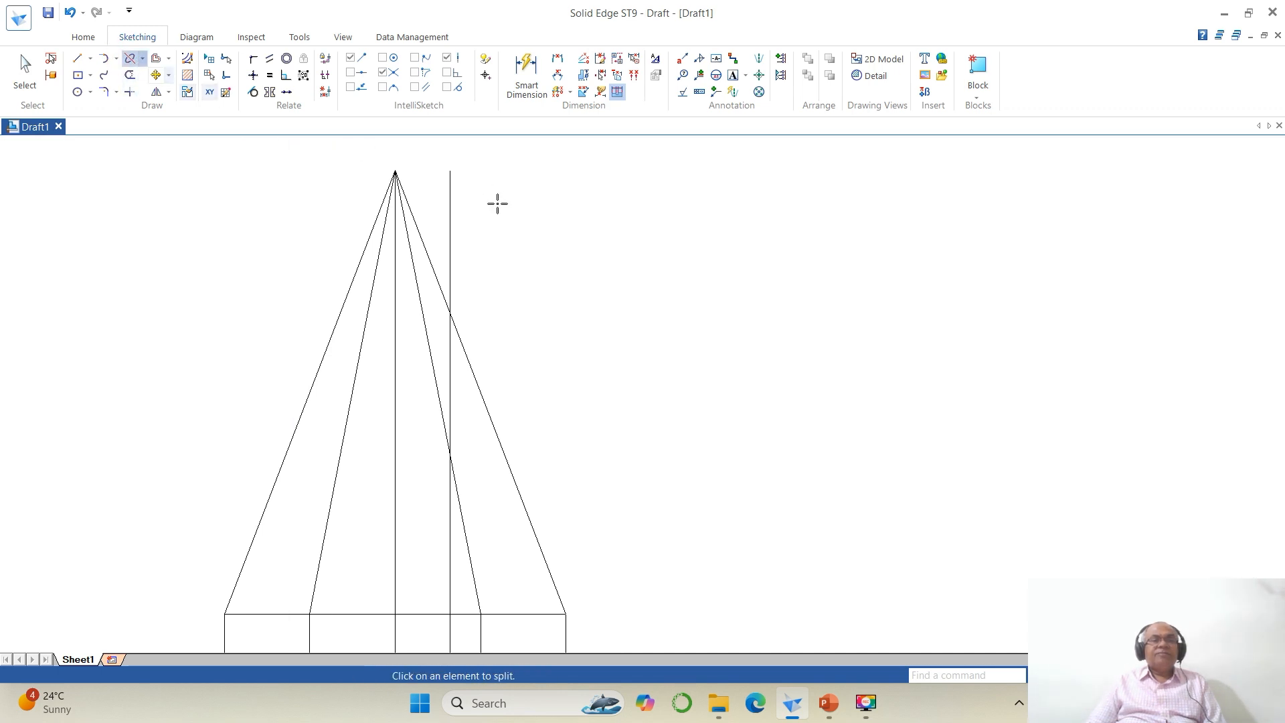
{"action": "left_click", "coordinate": [449, 184]}
{"action": "left_click", "coordinate": [448, 231]}
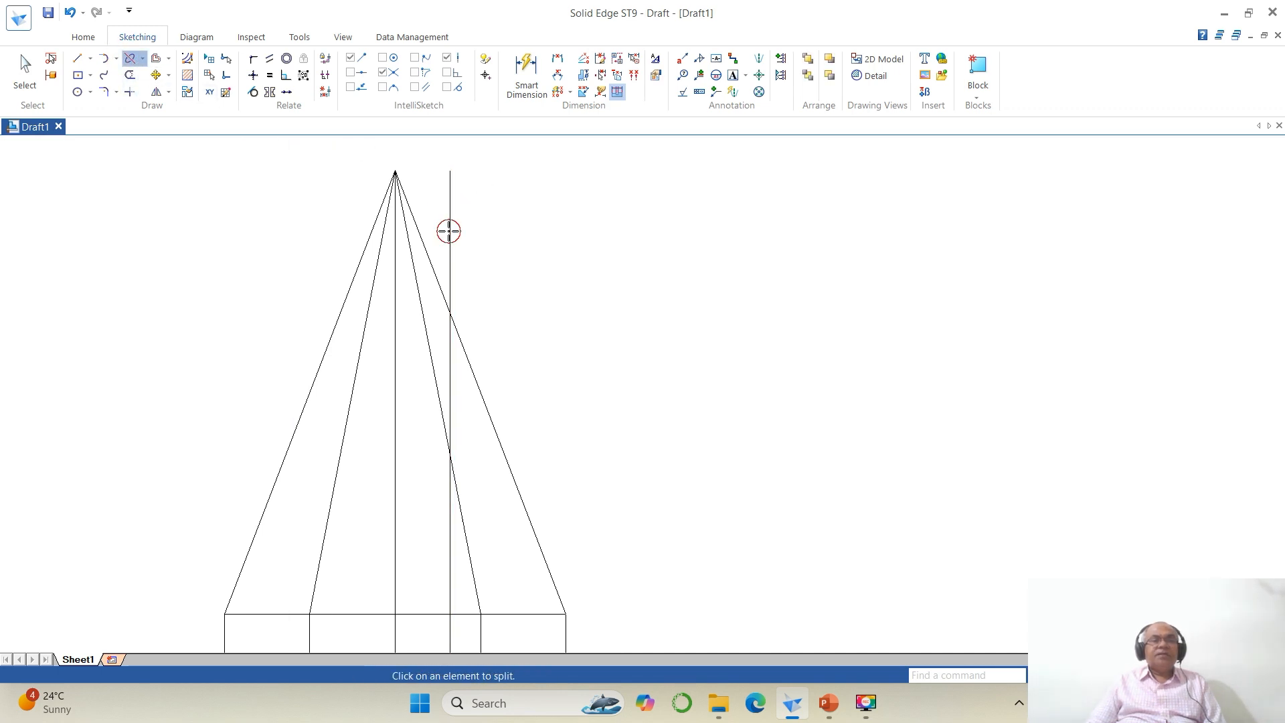
{"action": "left_click", "coordinate": [25, 71]}
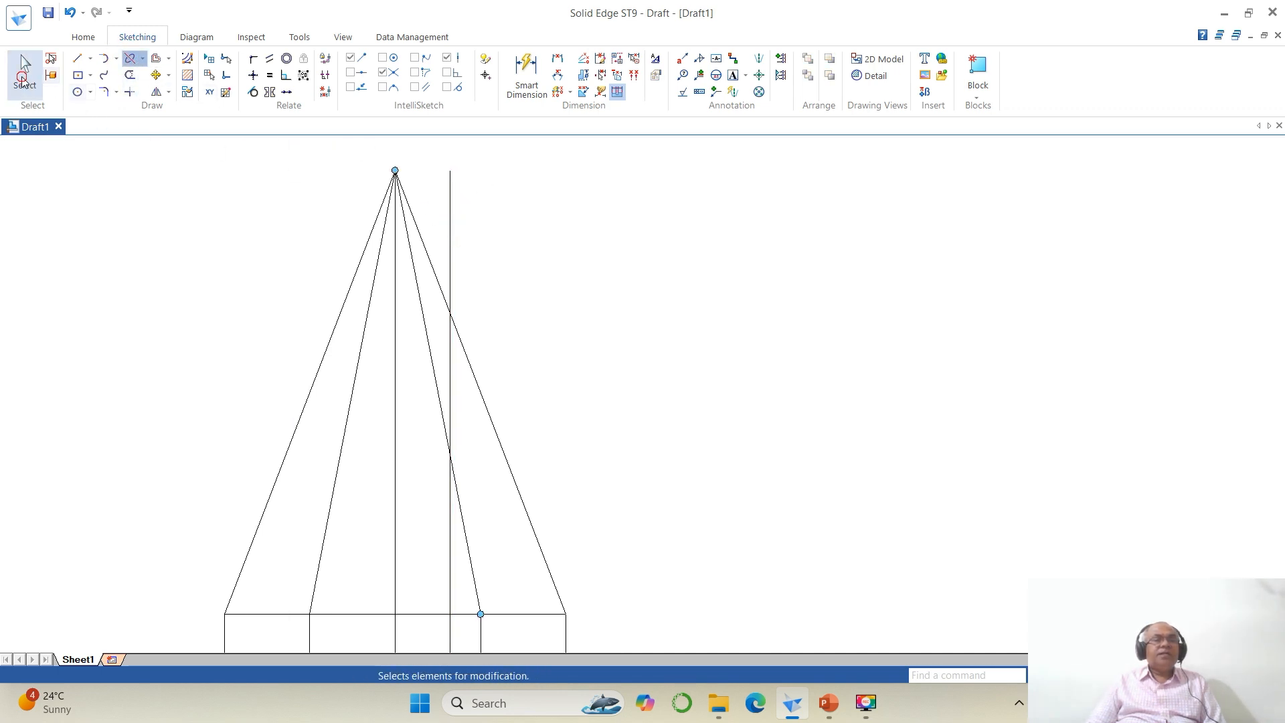
{"action": "left_click", "coordinate": [449, 203]}
{"action": "key", "text": "Delete"}
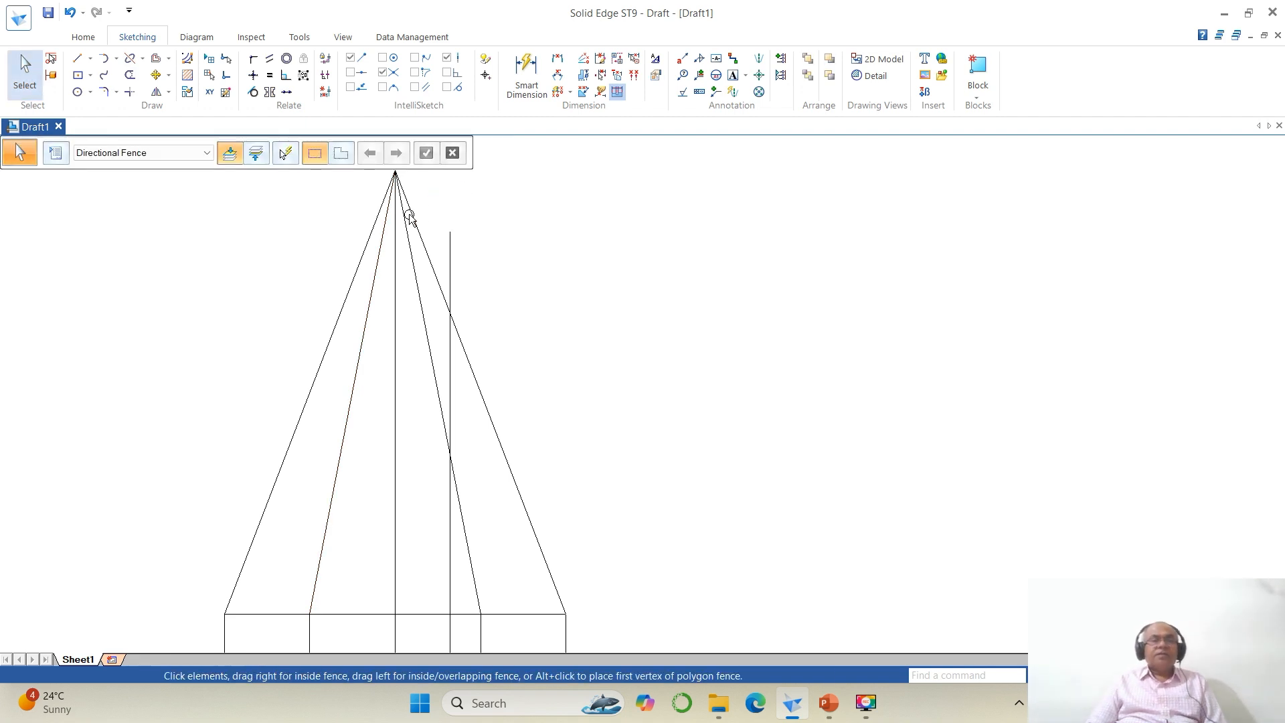
Step: Split the section line again near its top and change its middle segment to a dash-dot line type
{"action": "left_click", "coordinate": [131, 58]}
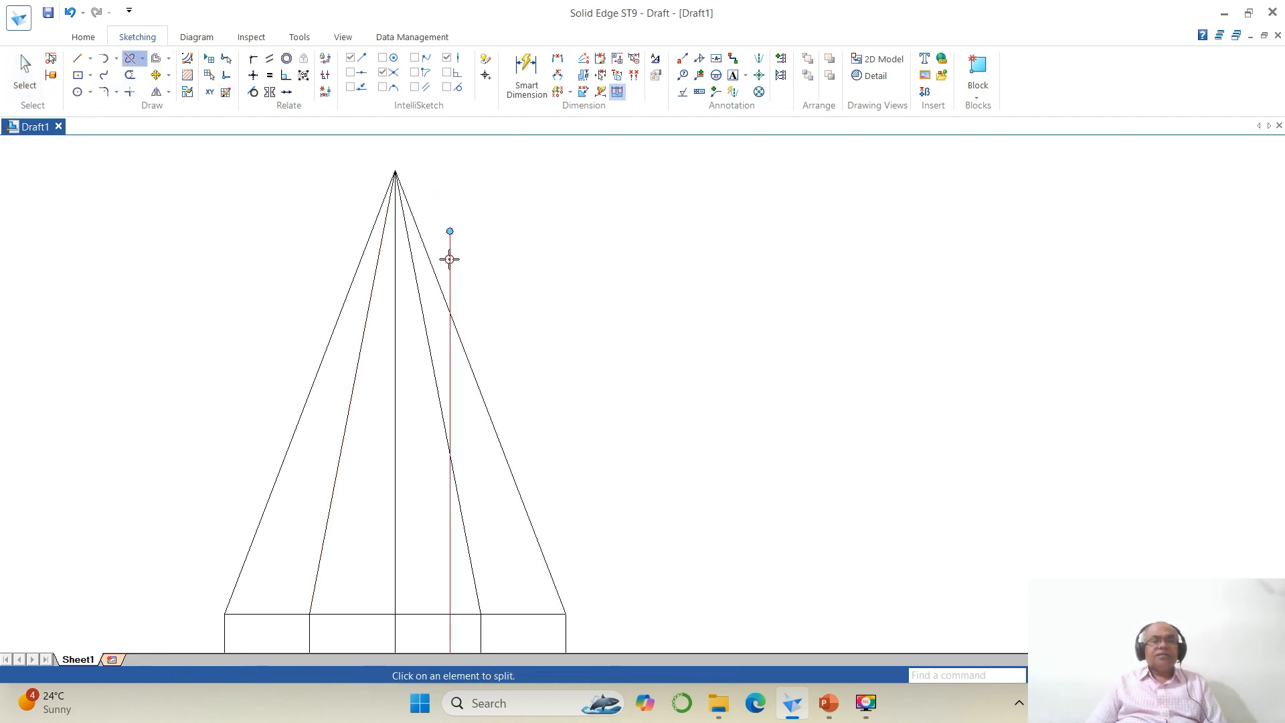
{"action": "left_click", "coordinate": [450, 264]}
{"action": "left_click", "coordinate": [450, 285]}
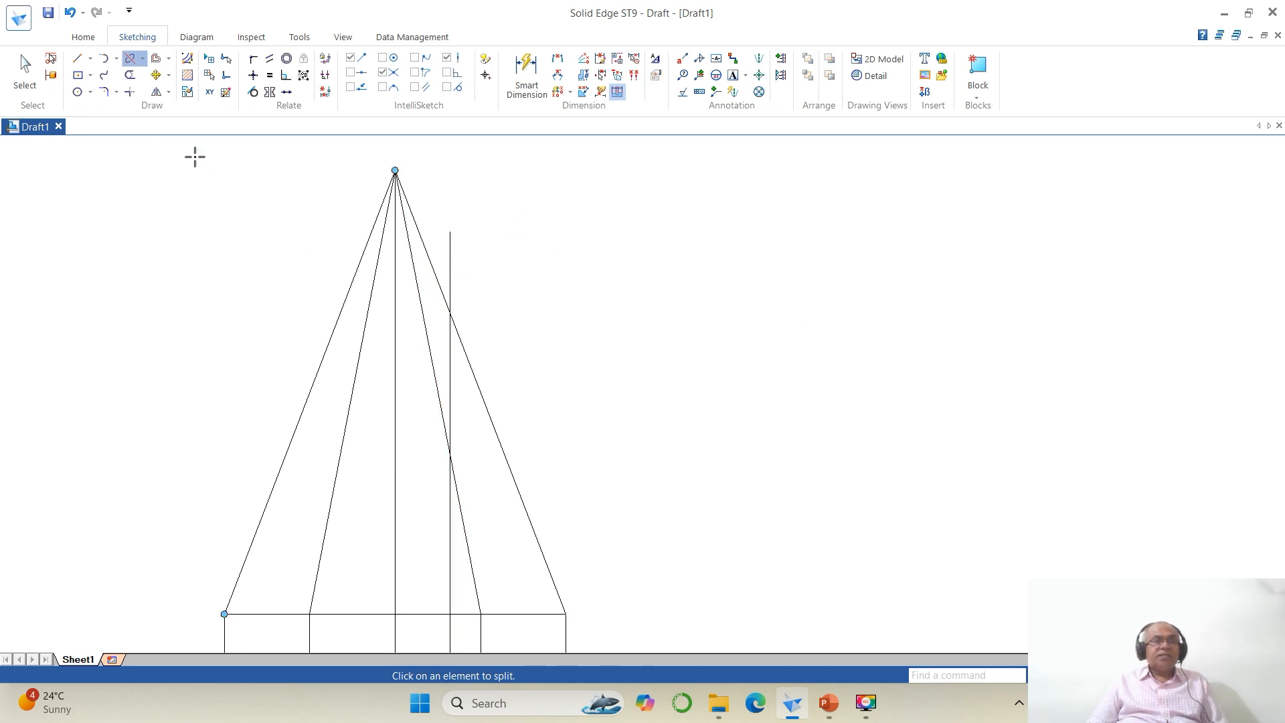
{"action": "left_click", "coordinate": [25, 71]}
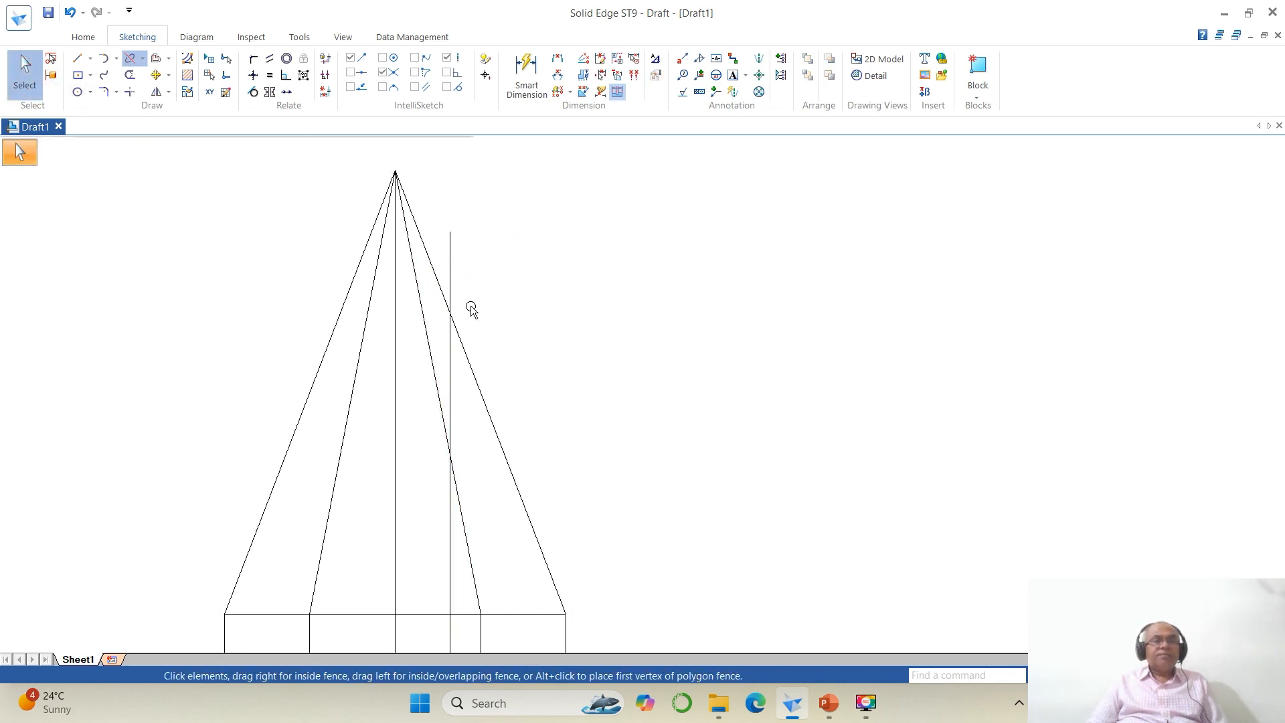
{"action": "left_click", "coordinate": [449, 372]}
{"action": "left_click", "coordinate": [185, 163]}
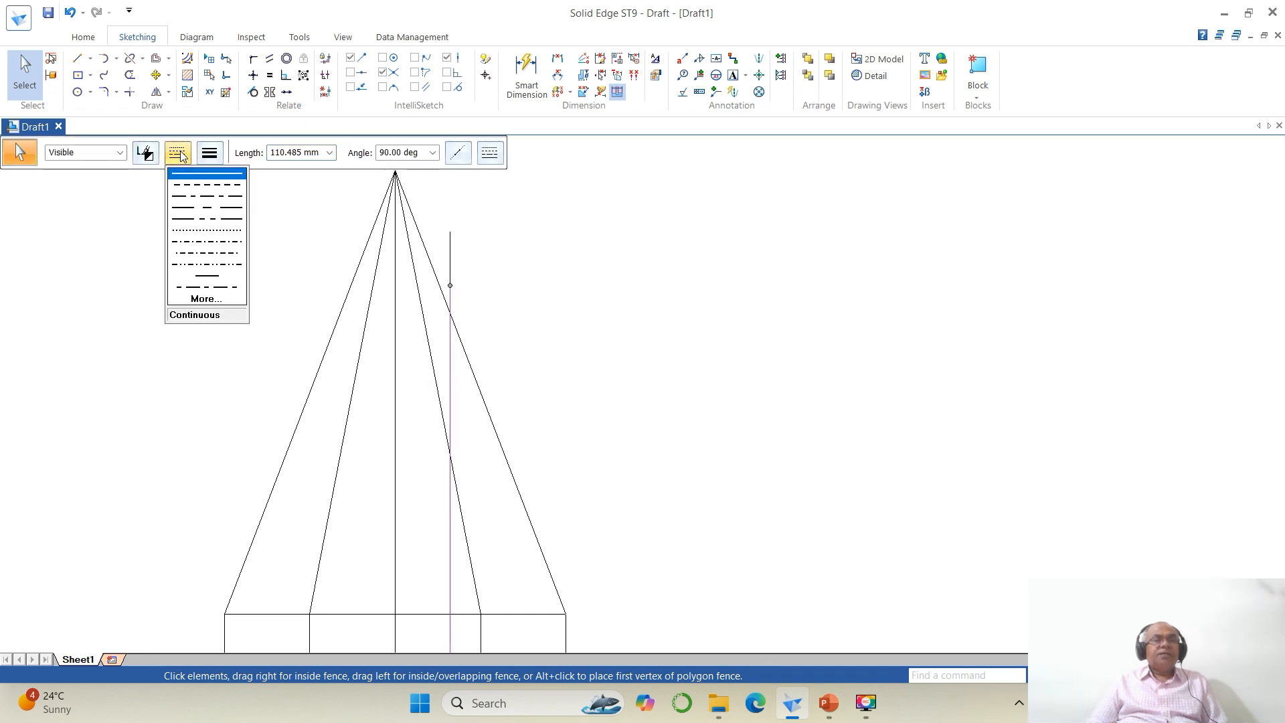
{"action": "left_click", "coordinate": [196, 204]}
{"action": "left_click", "coordinate": [696, 391]}
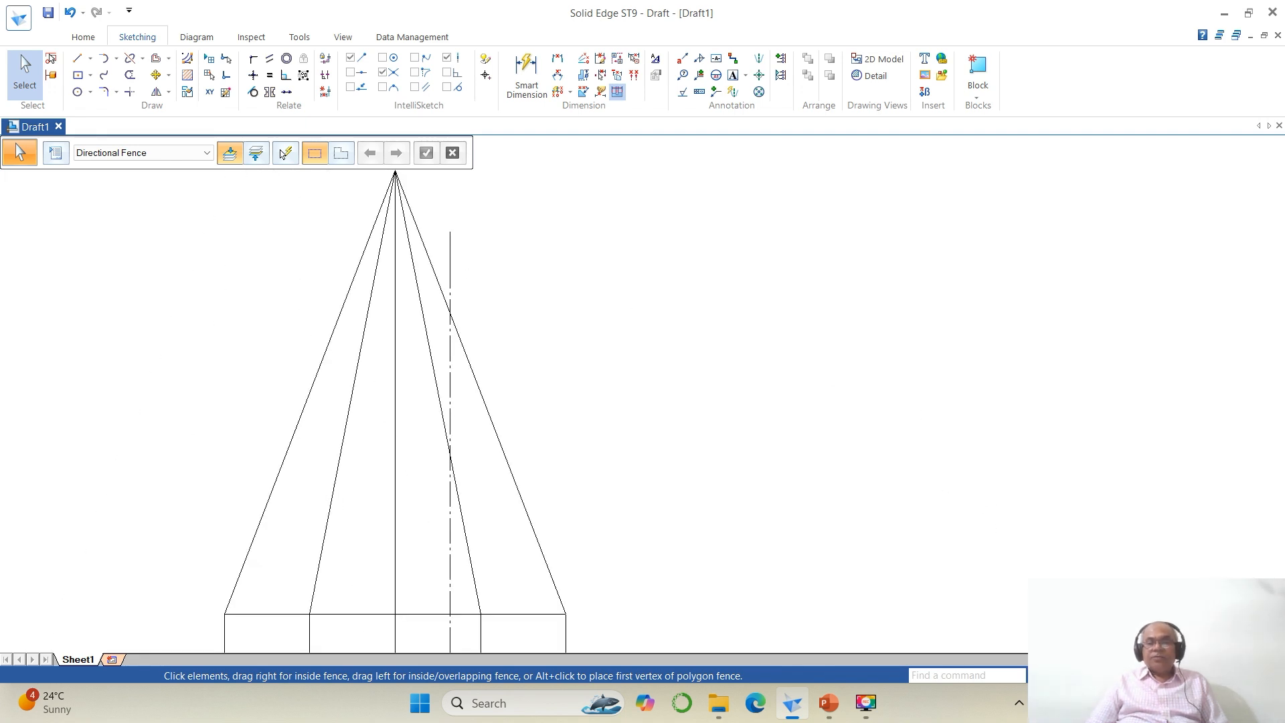
Step: Set the line width of the section line's short top and bottom end segments to 1 mm
{"action": "left_click", "coordinate": [1088, 675]}
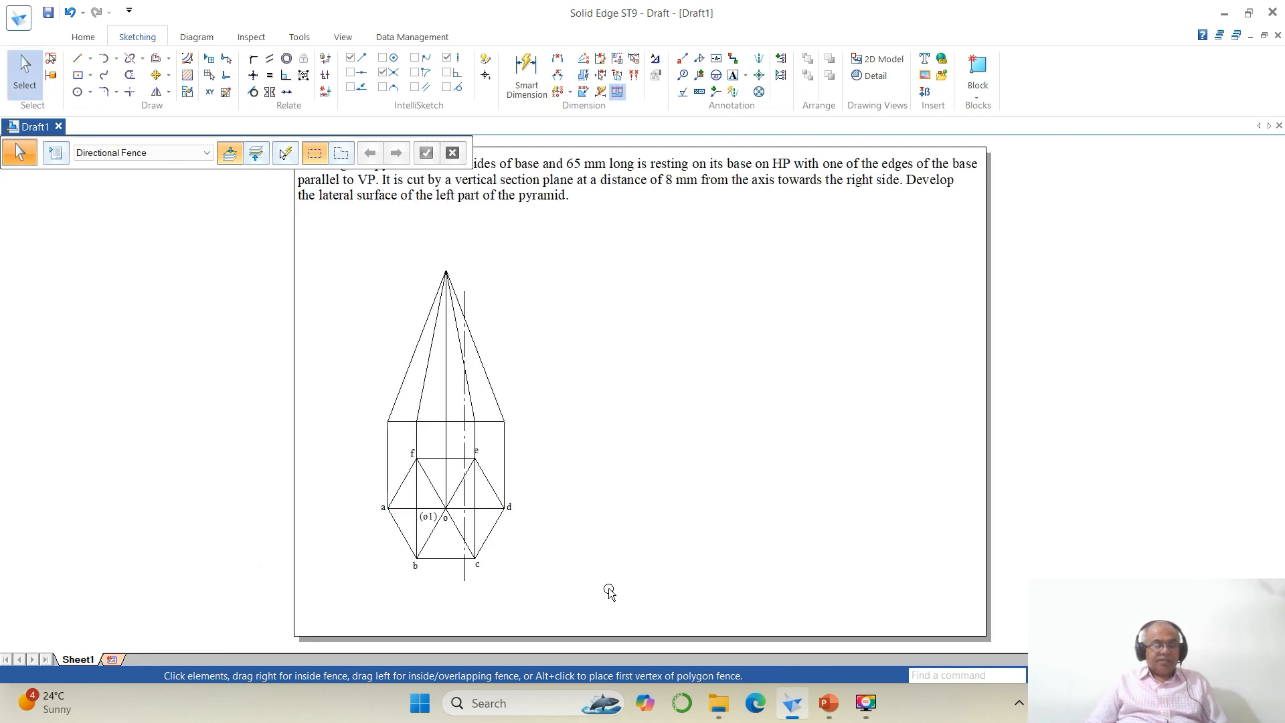
{"action": "left_click", "coordinate": [464, 587]}
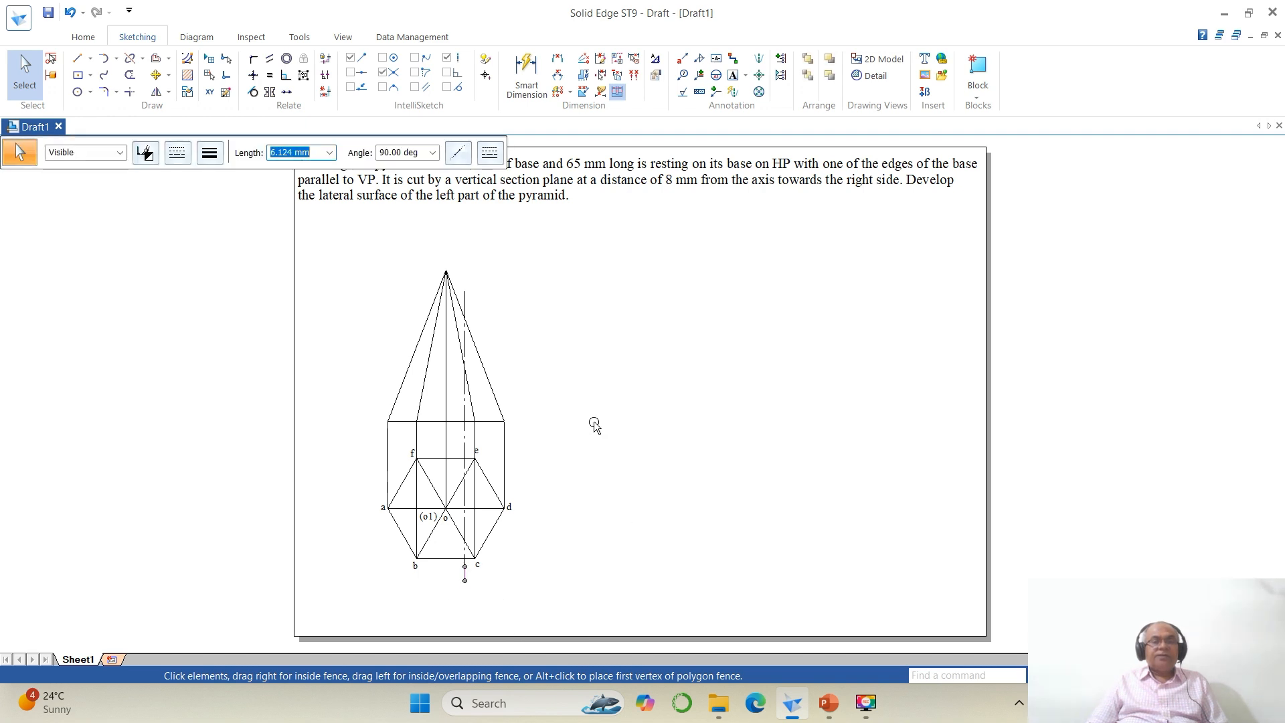
{"action": "left_click", "coordinate": [467, 298], "text": "ctrl"}
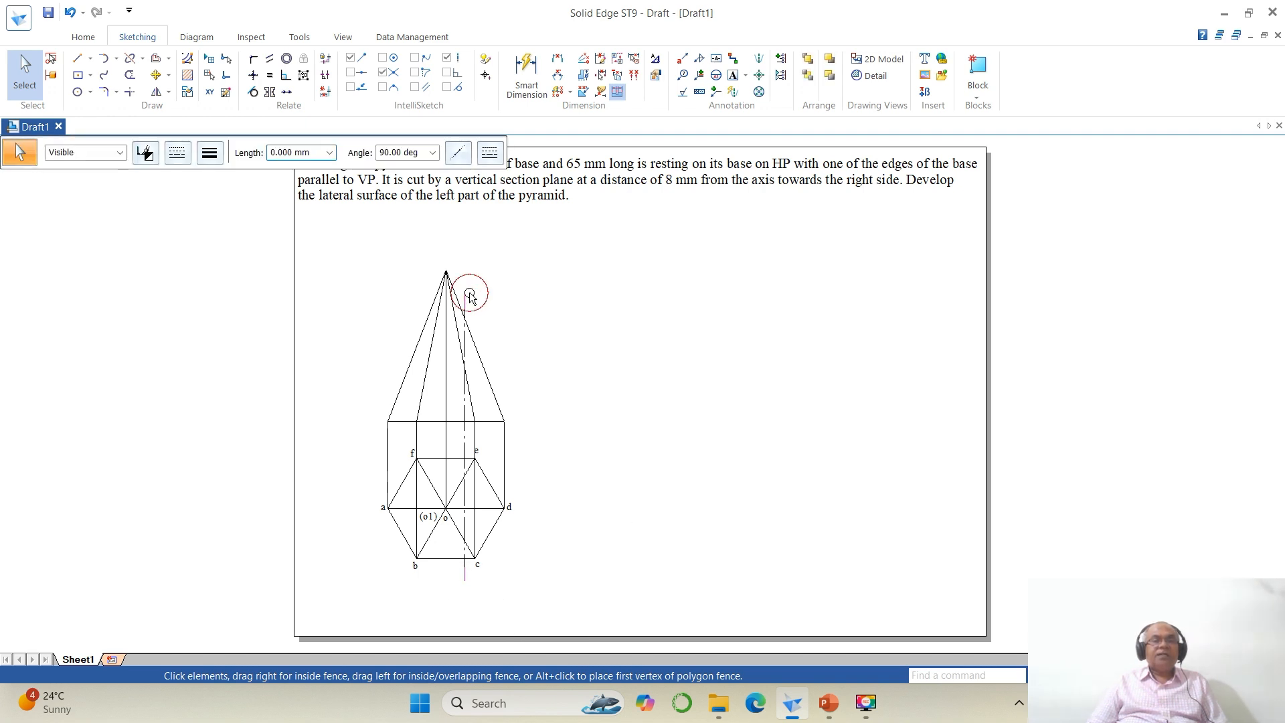
{"action": "left_click", "coordinate": [210, 153]}
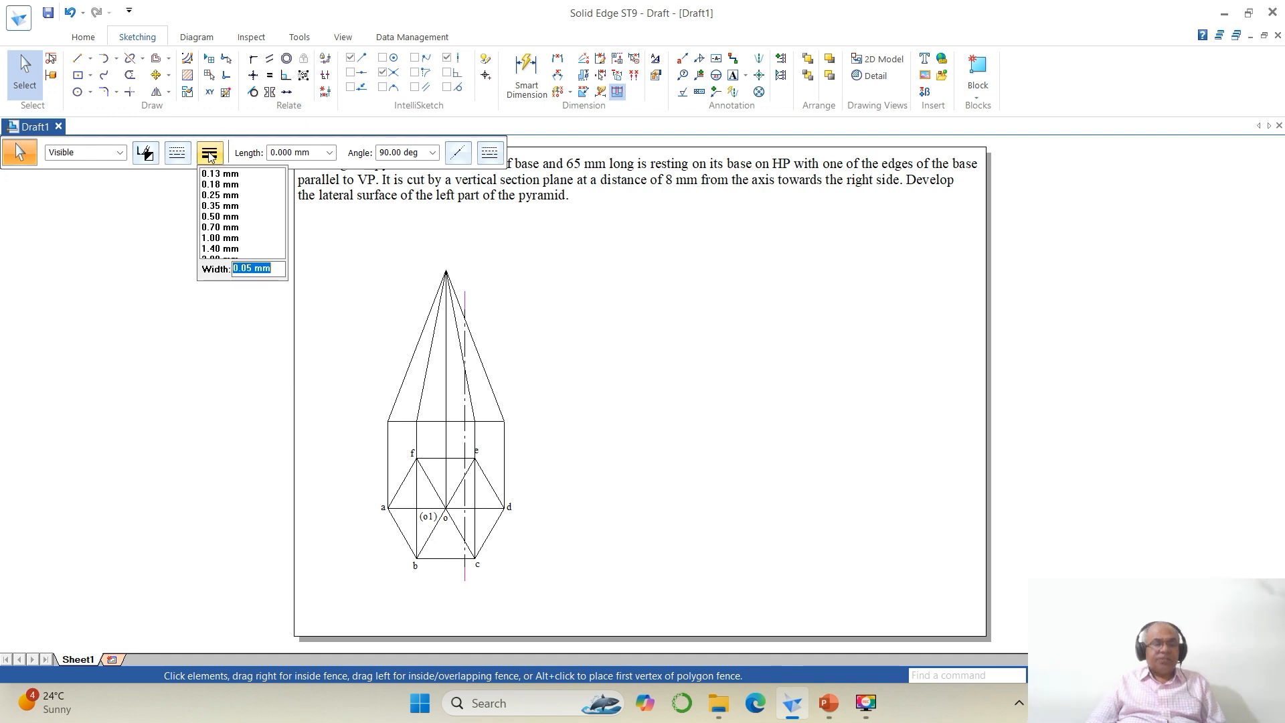
{"action": "type", "text": "1"}
{"action": "key", "text": "Return"}
{"action": "left_click", "coordinate": [800, 305]}
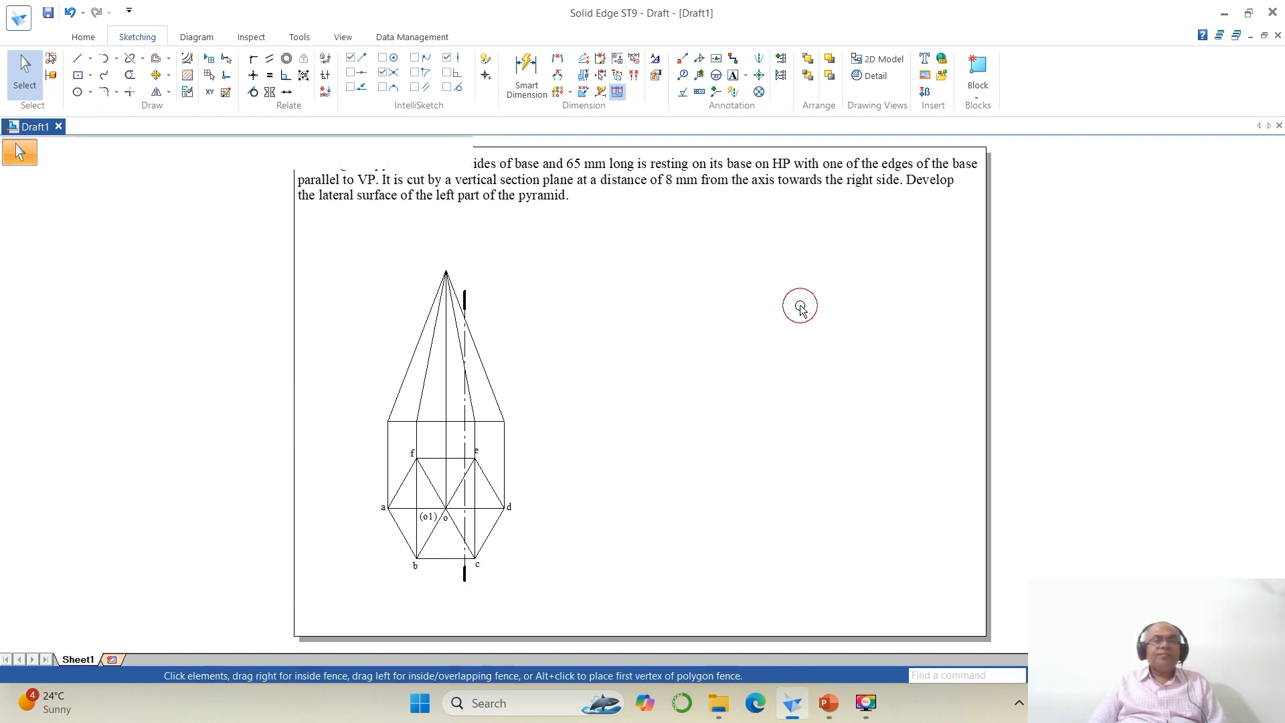
Step: Split the top view's edge fe where the section plane line crosses it
{"action": "left_click", "coordinate": [1087, 675]}
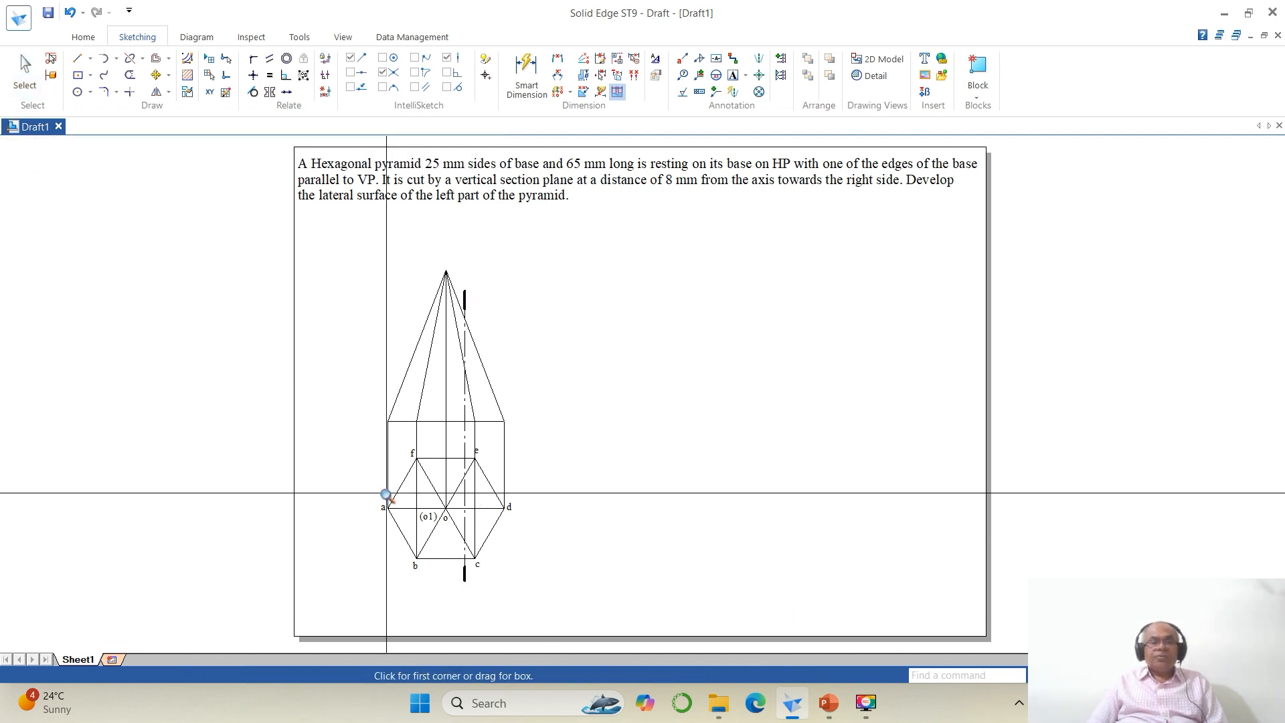
{"action": "left_click", "coordinate": [348, 419]}
{"action": "left_click", "coordinate": [641, 594]}
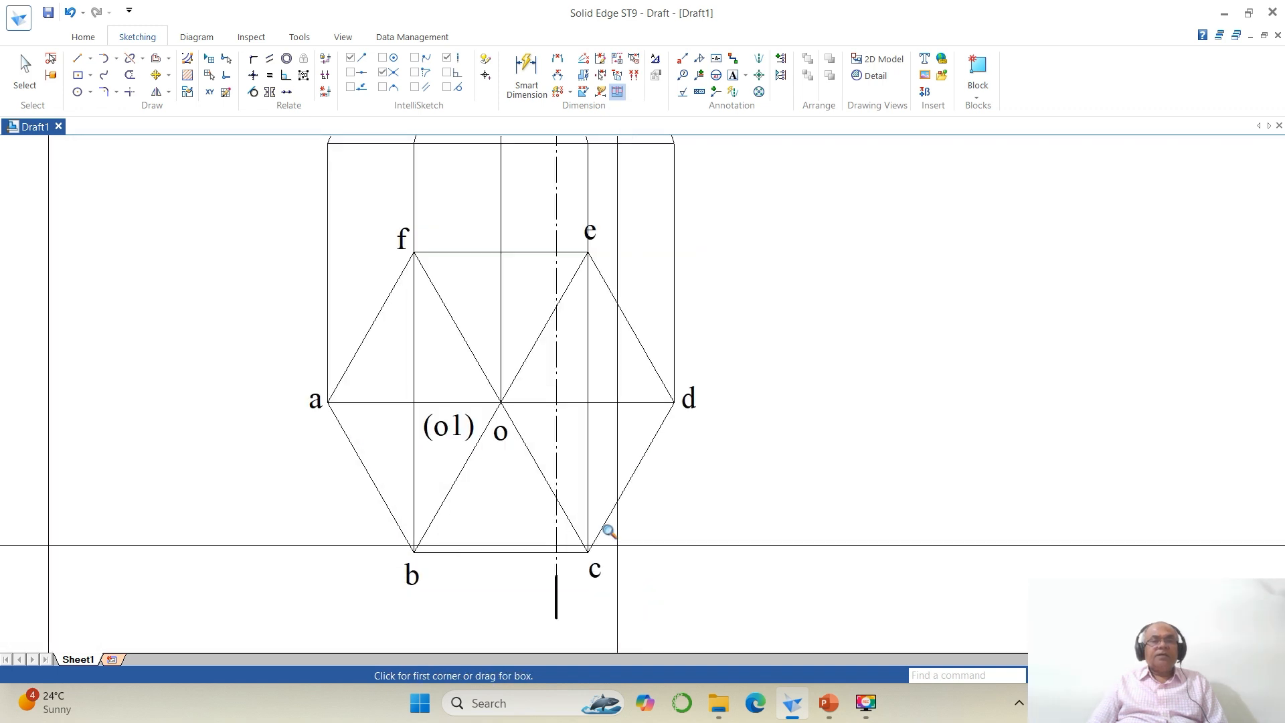
{"action": "left_click", "coordinate": [130, 58]}
{"action": "left_click", "coordinate": [538, 253]}
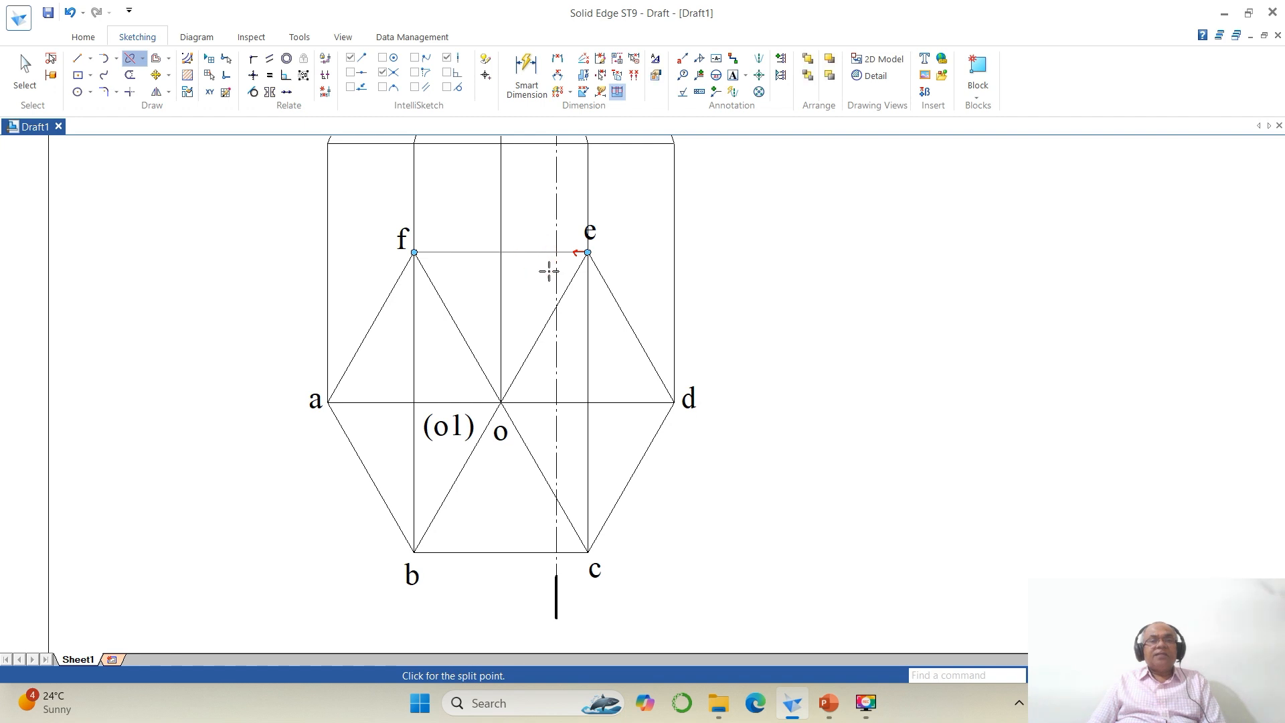
{"action": "left_click", "coordinate": [557, 253]}
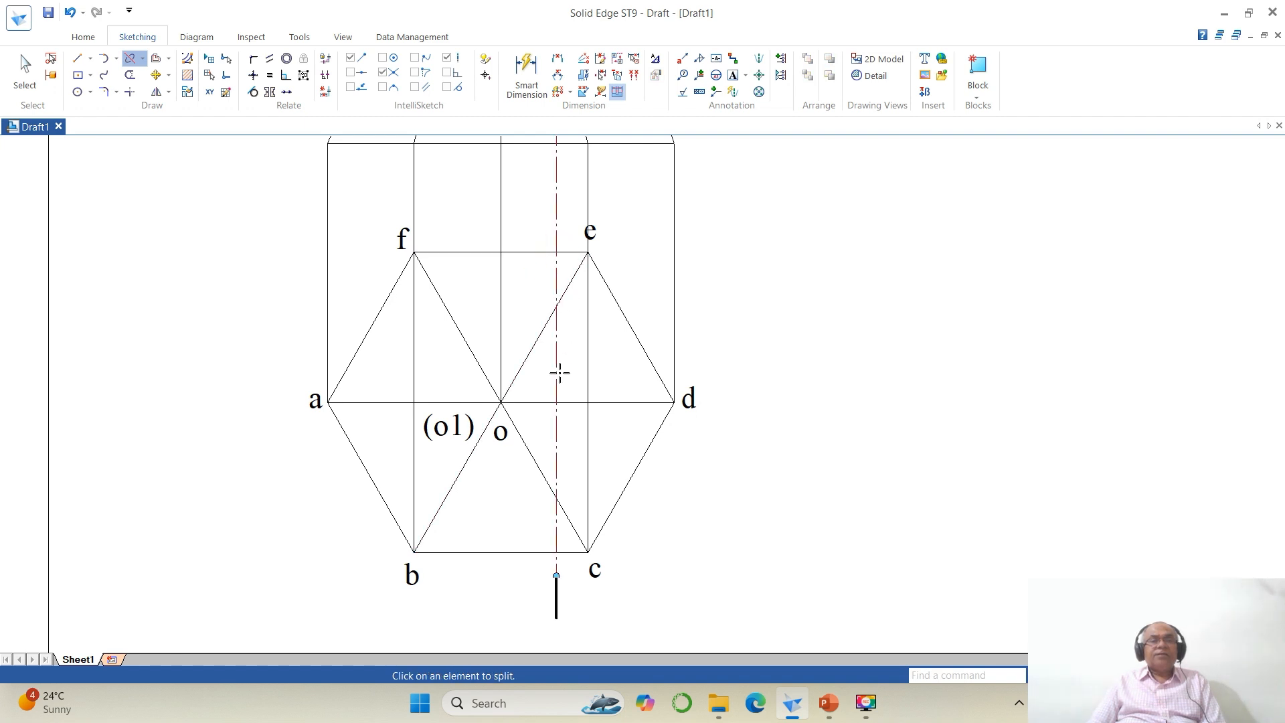
Step: Split the top view's diagonals and edge bc at the points where the section plane line crosses them
{"action": "left_click", "coordinate": [522, 365]}
{"action": "left_click", "coordinate": [556, 307]}
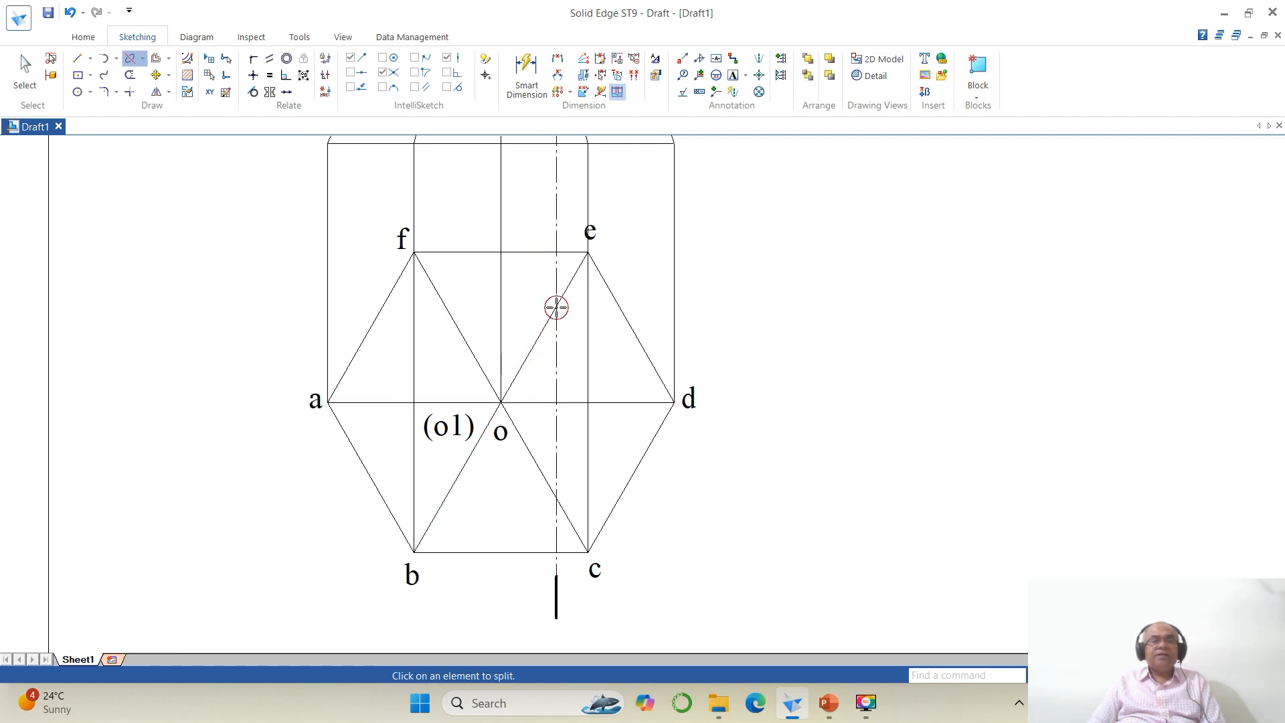
{"action": "left_click", "coordinate": [534, 403]}
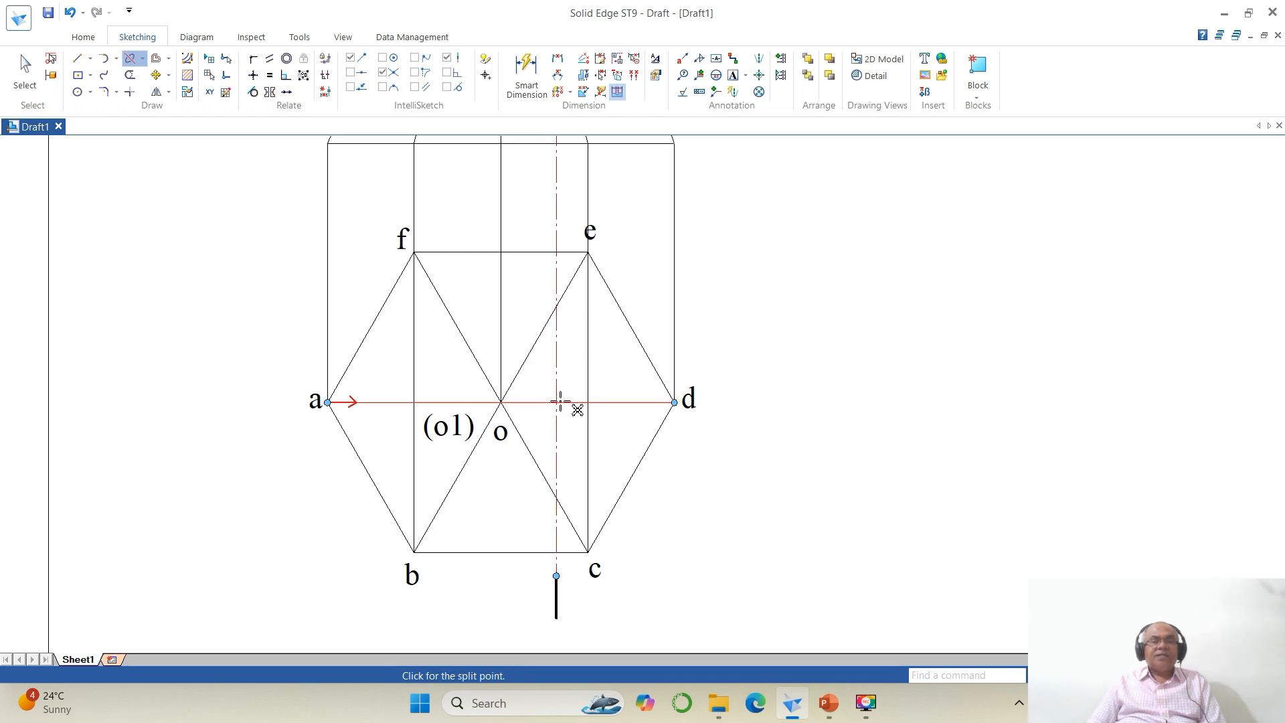
{"action": "left_click", "coordinate": [556, 402]}
{"action": "left_click", "coordinate": [545, 480]}
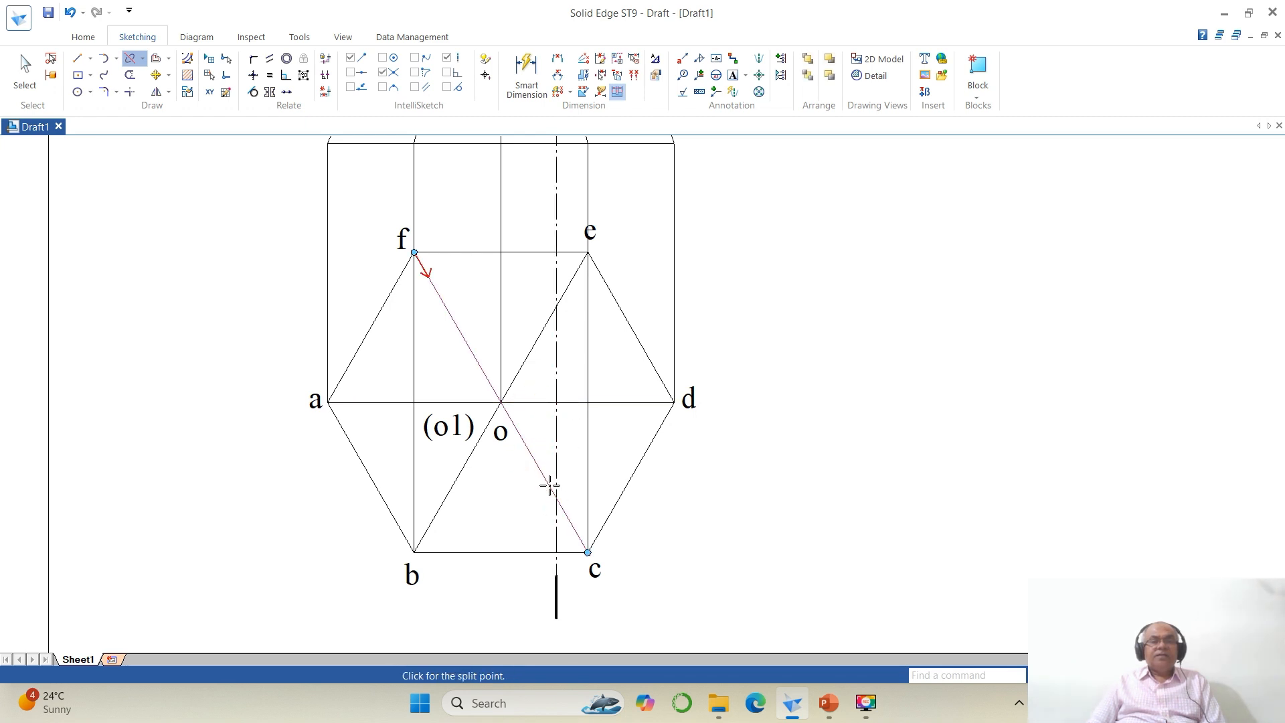
{"action": "left_click", "coordinate": [555, 497]}
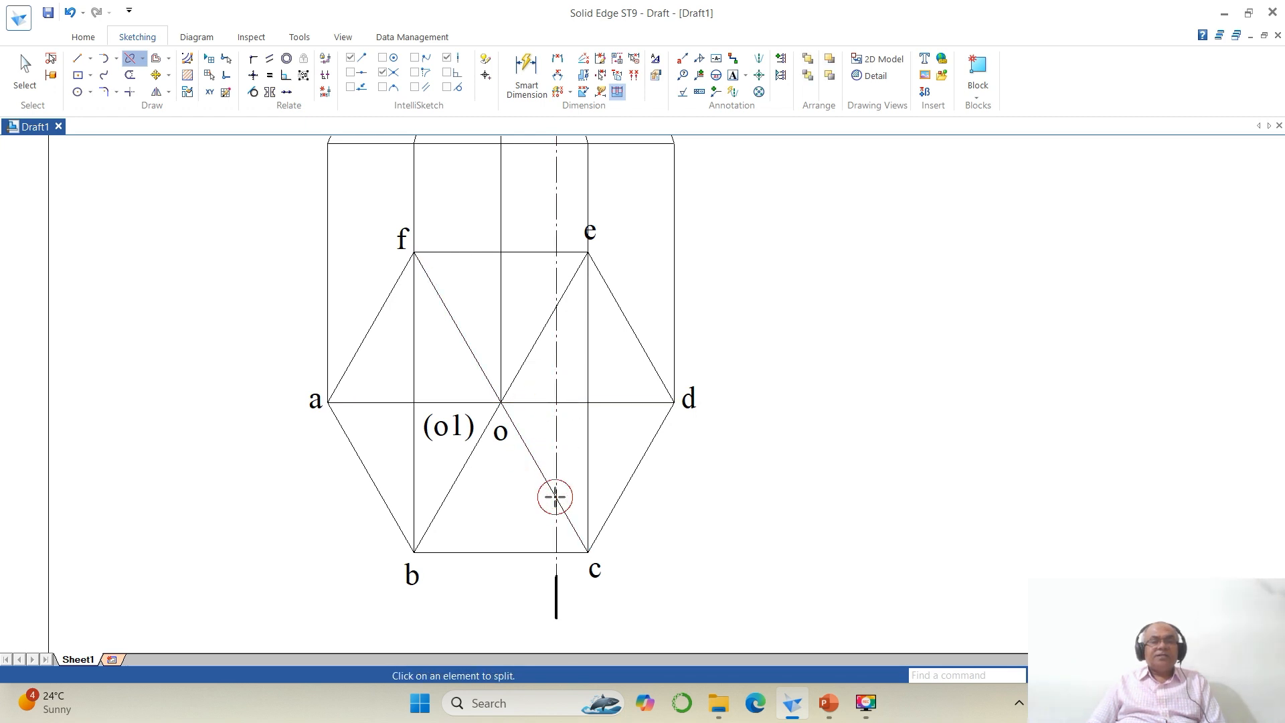
{"action": "left_click", "coordinate": [510, 553]}
{"action": "left_click", "coordinate": [556, 553]}
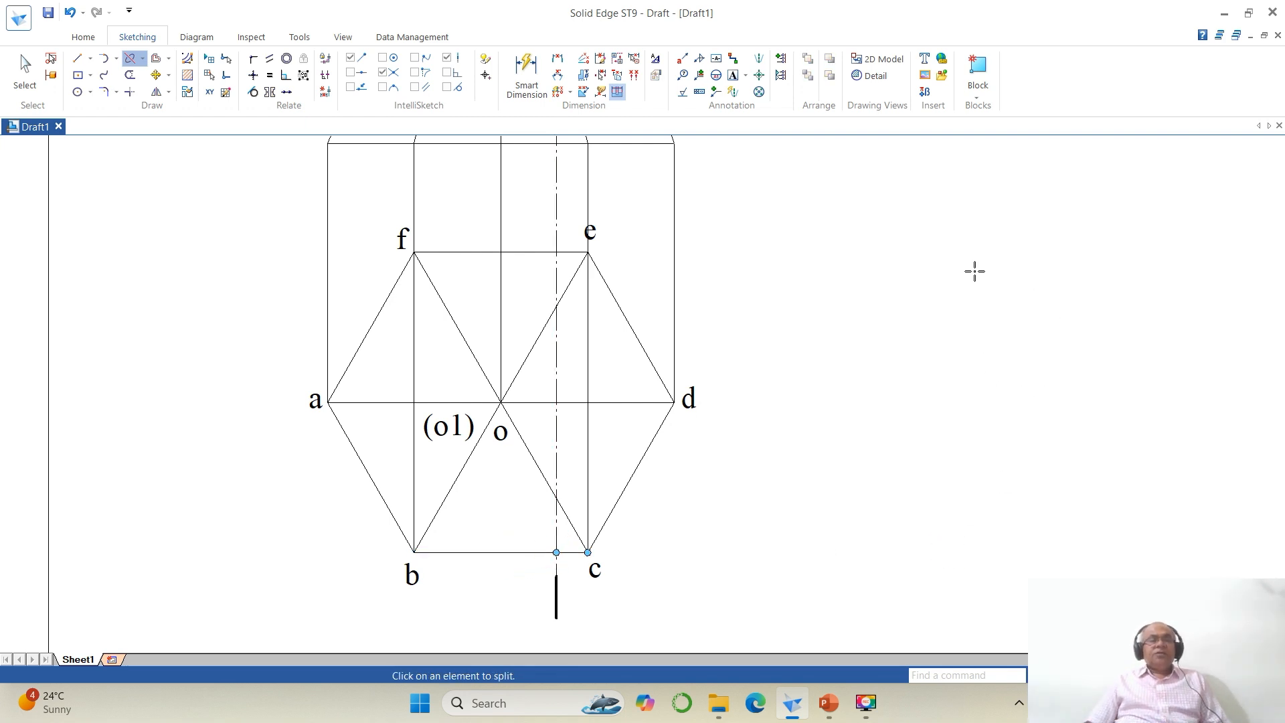
Step: Select the top view's lines of the retained left part and give them a thicker line width
{"action": "left_click", "coordinate": [24, 70]}
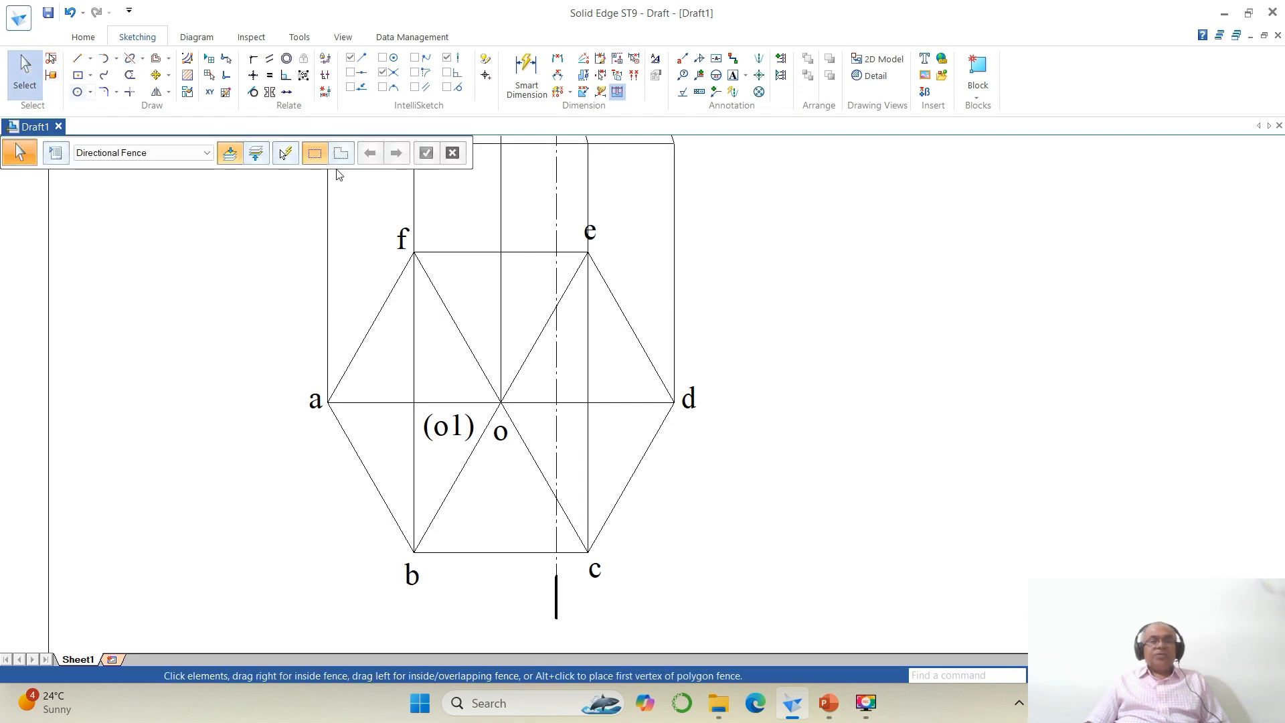
{"action": "left_click", "coordinate": [470, 252]}
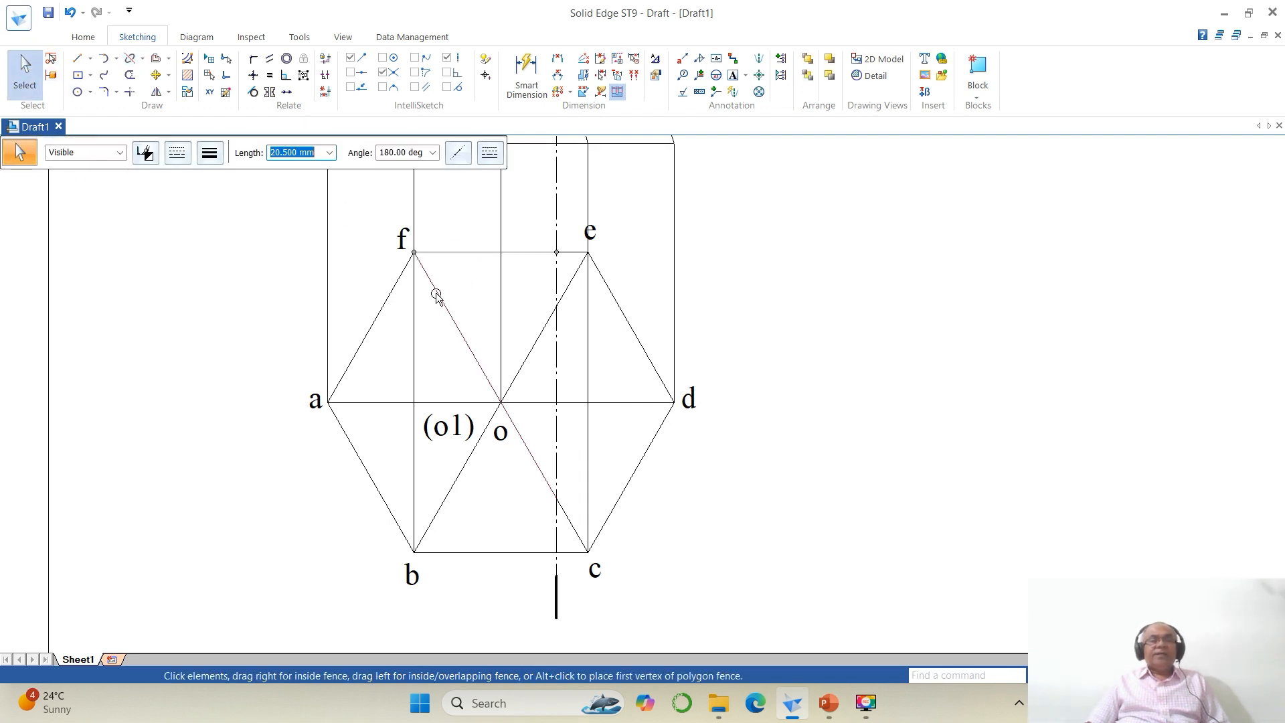
{"action": "left_click", "coordinate": [396, 292], "text": "ctrl"}
{"action": "left_click", "coordinate": [355, 444], "text": "ctrl"}
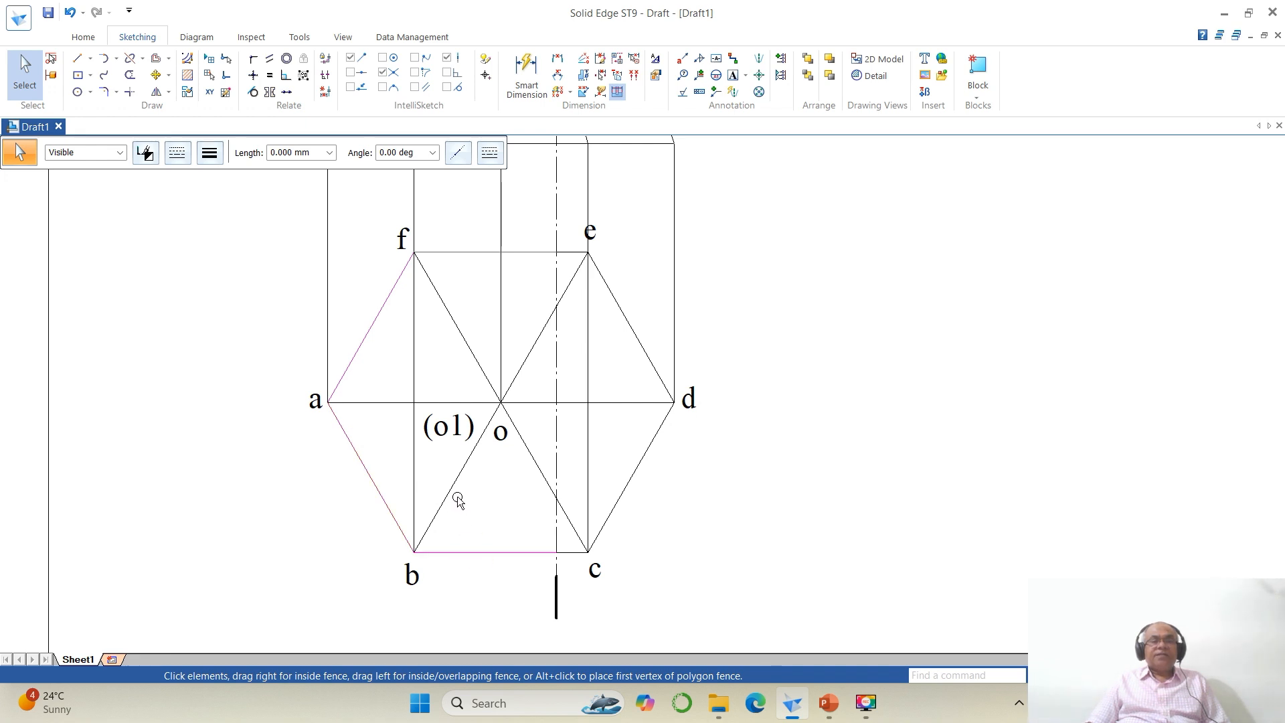
{"action": "left_click", "coordinate": [463, 347], "text": "ctrl"}
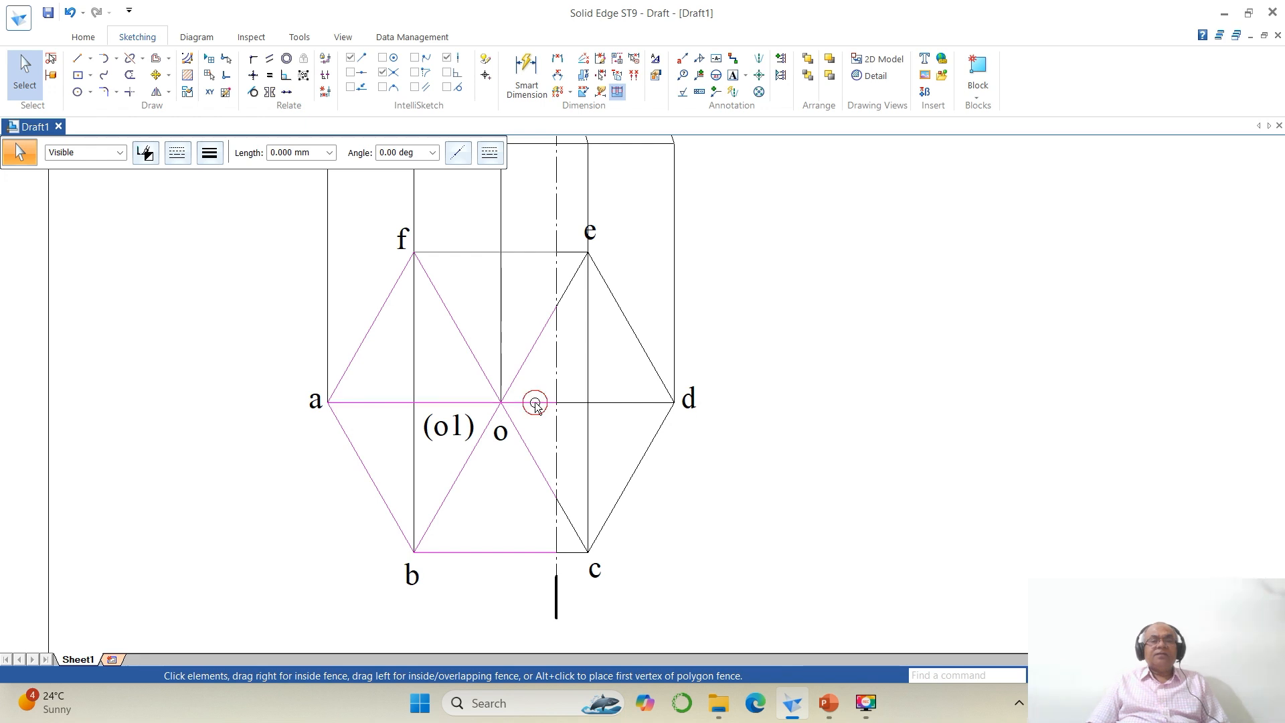
{"action": "left_click", "coordinate": [209, 152]}
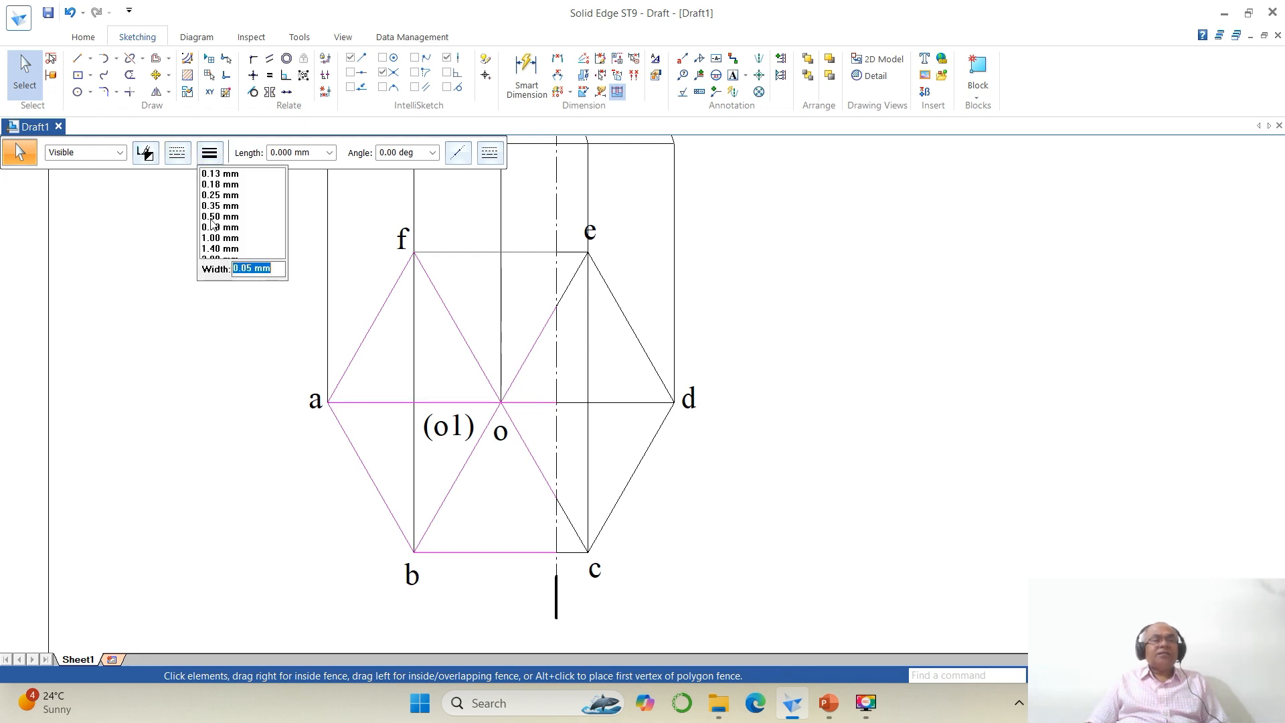
{"action": "left_click", "coordinate": [210, 220]}
{"action": "left_click", "coordinate": [959, 405]}
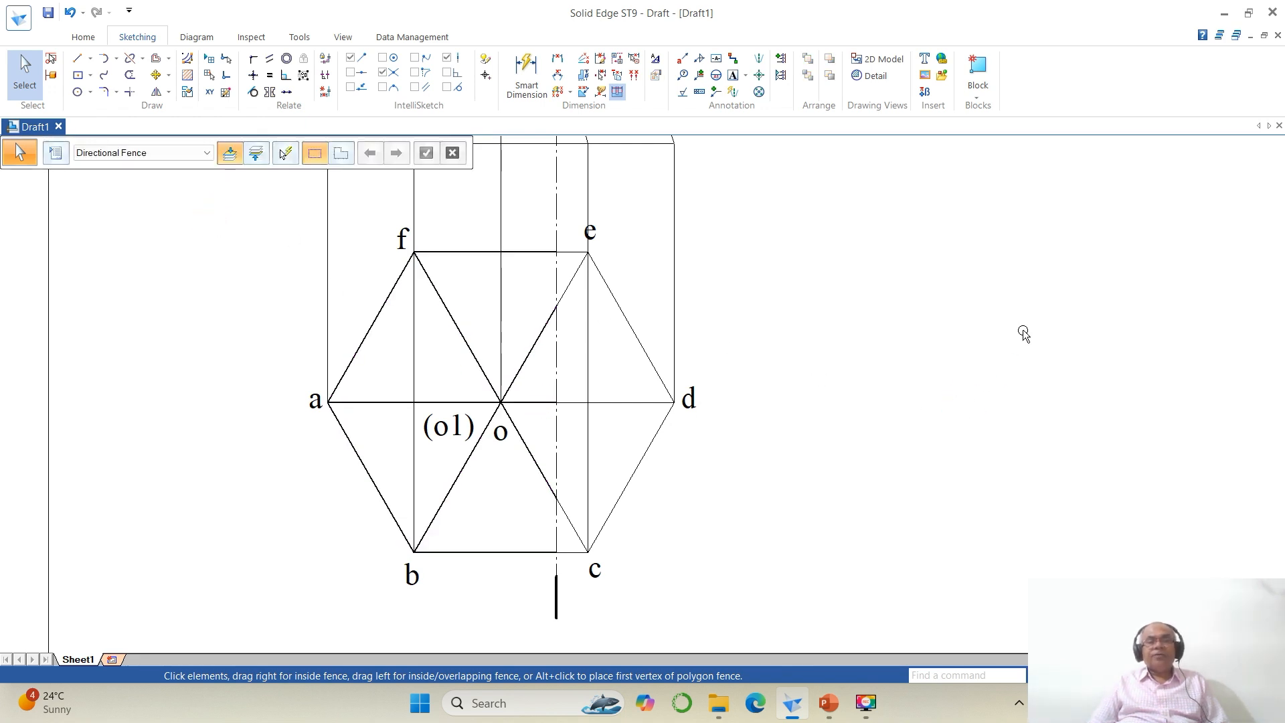
Step: Extend the front view's base line beyond both ends to form the XY reference line
{"action": "left_click", "coordinate": [1124, 675]}
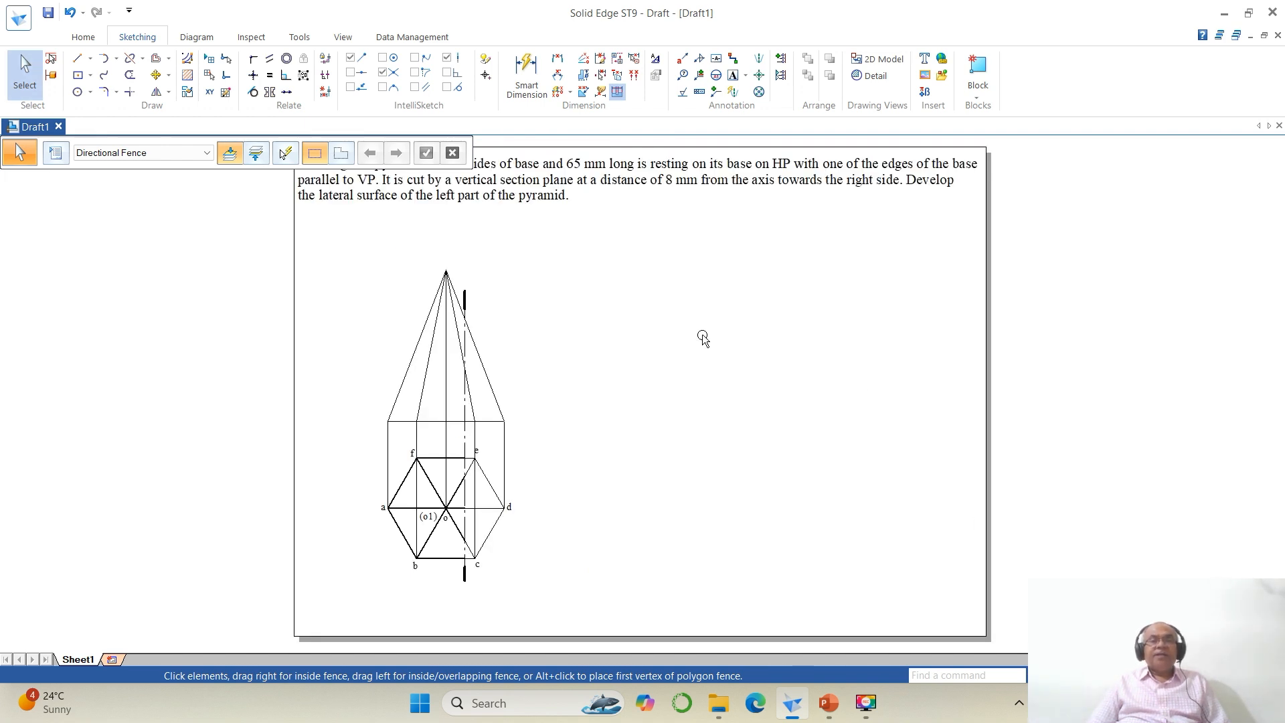
{"action": "left_click", "coordinate": [78, 59]}
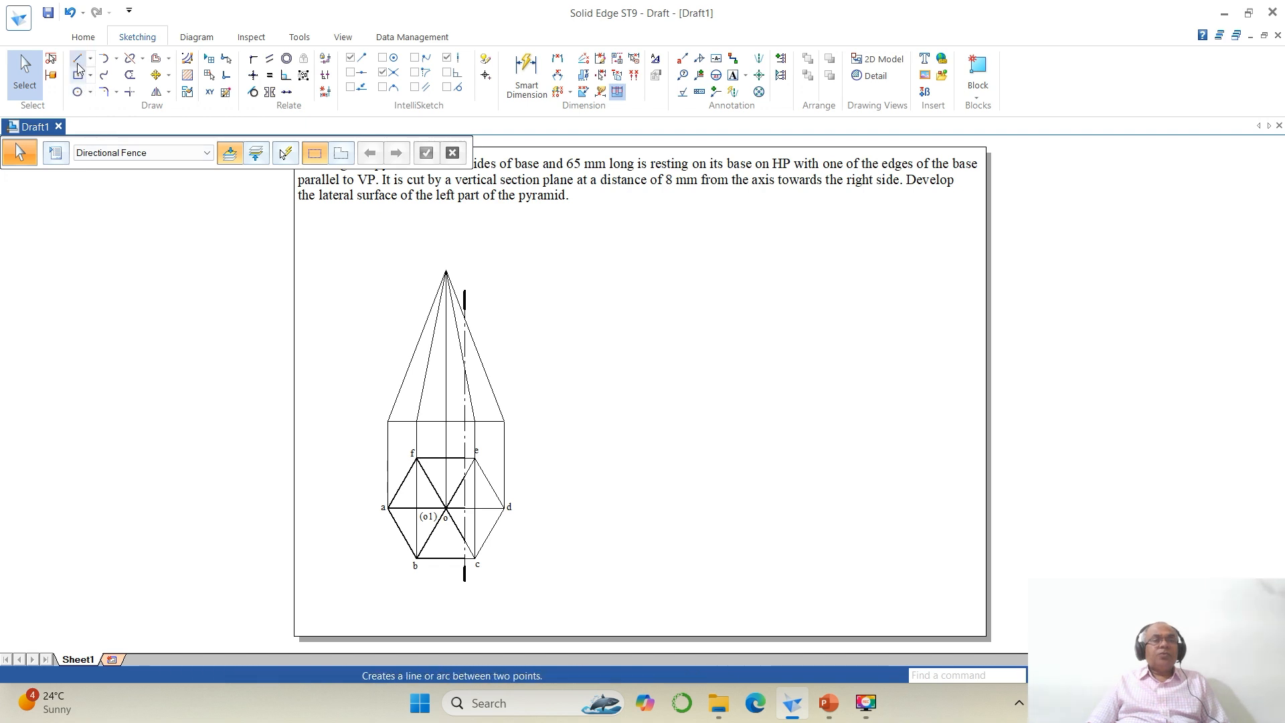
{"action": "left_click", "coordinate": [388, 422]}
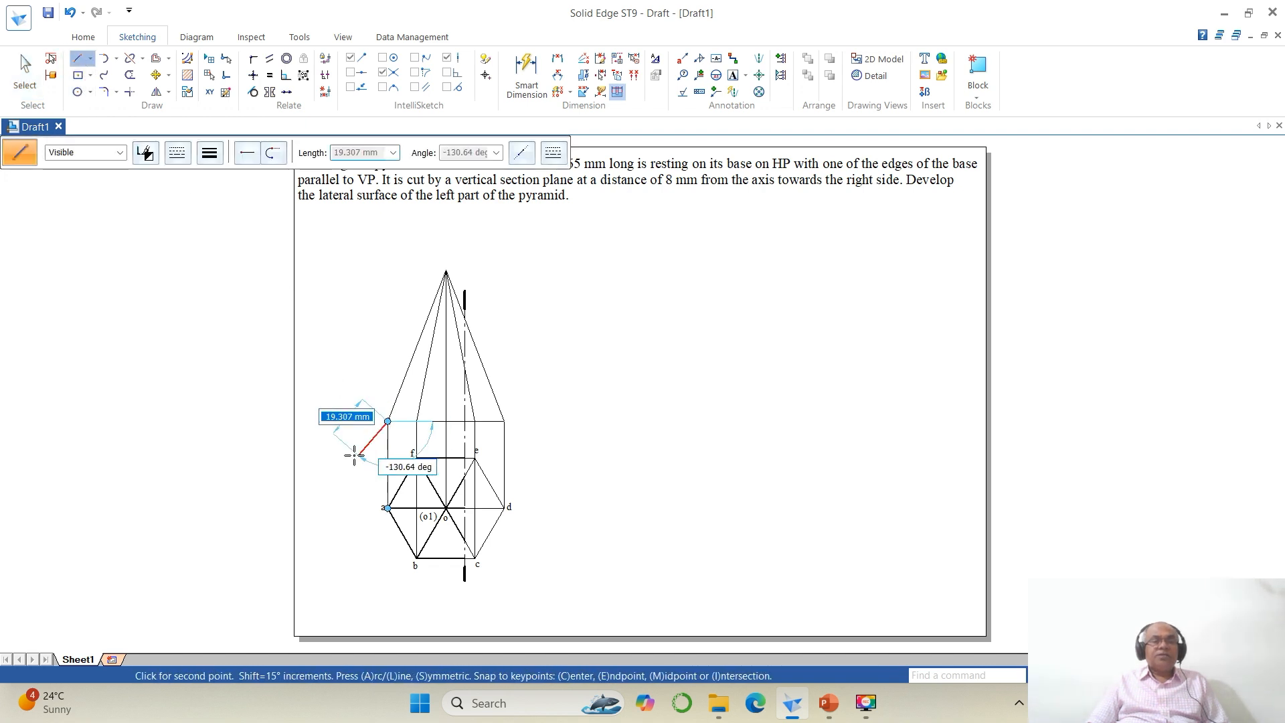
{"action": "double_click", "coordinate": [336, 422]}
{"action": "left_click", "coordinate": [505, 422]}
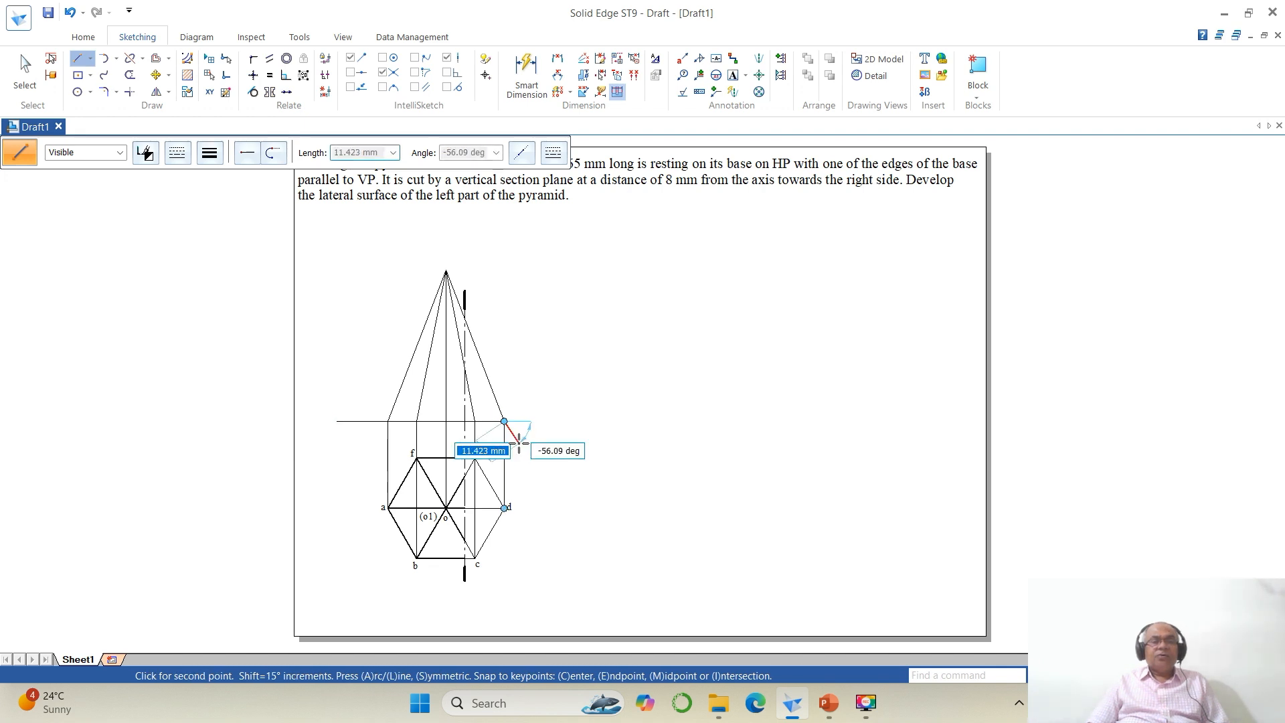
{"action": "double_click", "coordinate": [550, 421]}
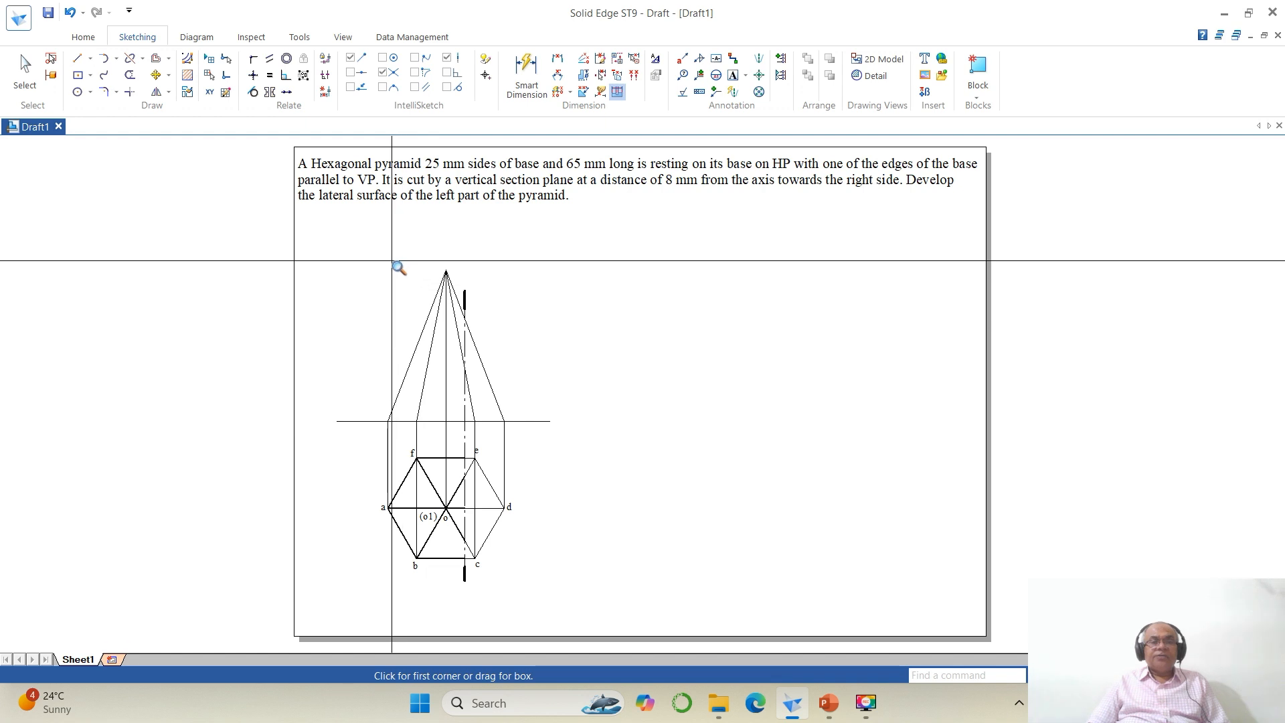
Step: Split the front view's base line and two slant edges where the section plane line crosses them
{"action": "mouse_move", "coordinate": [399, 267]}
{"action": "left_mouse_down"}
{"action": "mouse_move", "coordinate": [648, 476]}
{"action": "mouse_move", "coordinate": [626, 467]}
{"action": "left_mouse_up"}
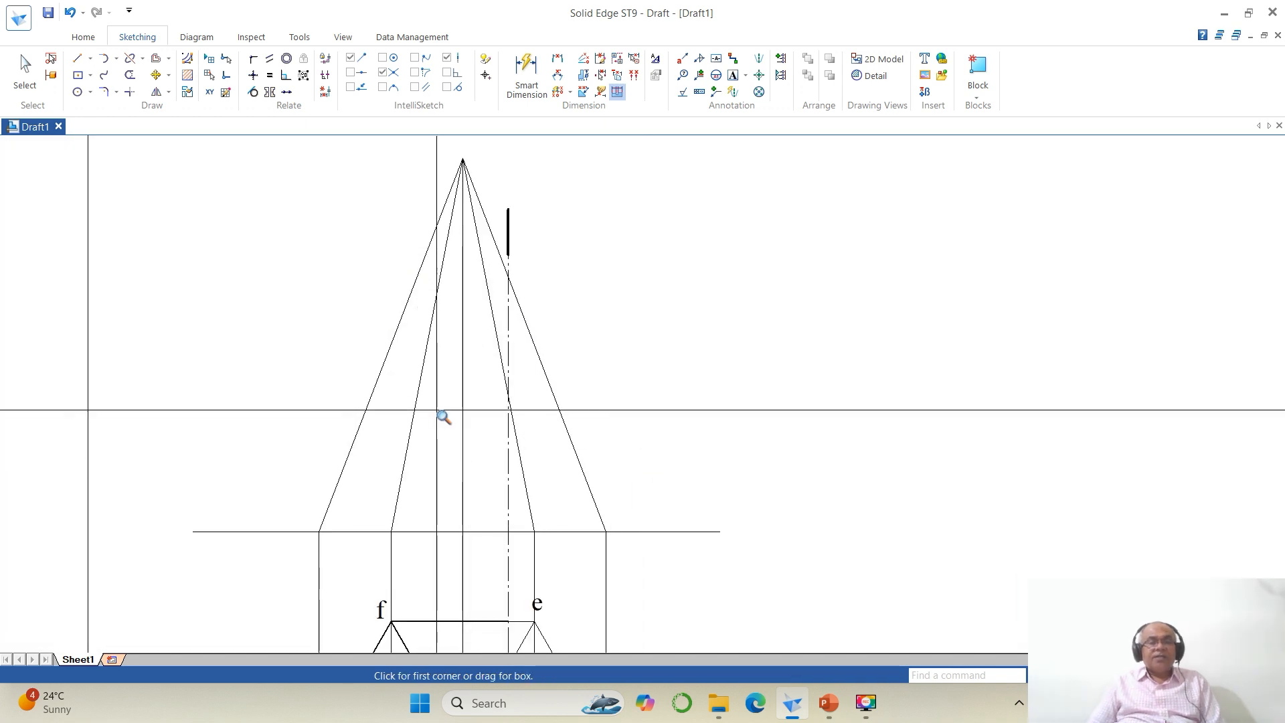
{"action": "left_click", "coordinate": [130, 59]}
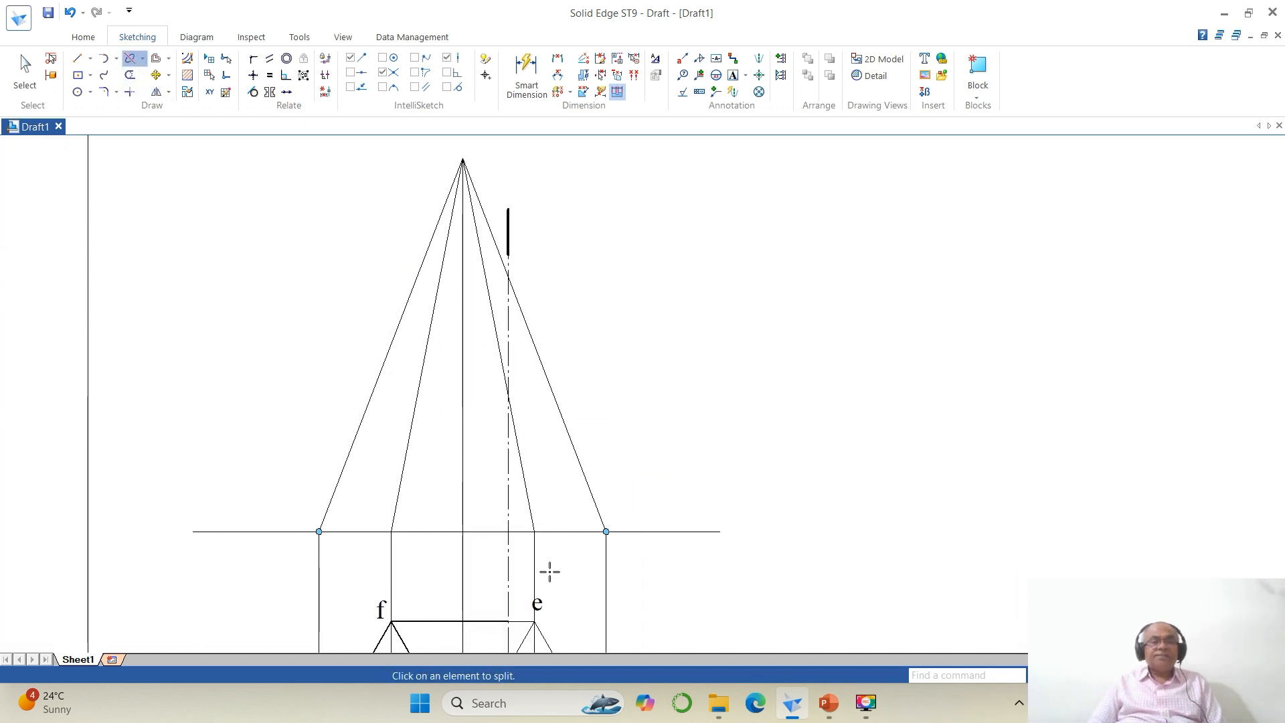
{"action": "left_click", "coordinate": [497, 532]}
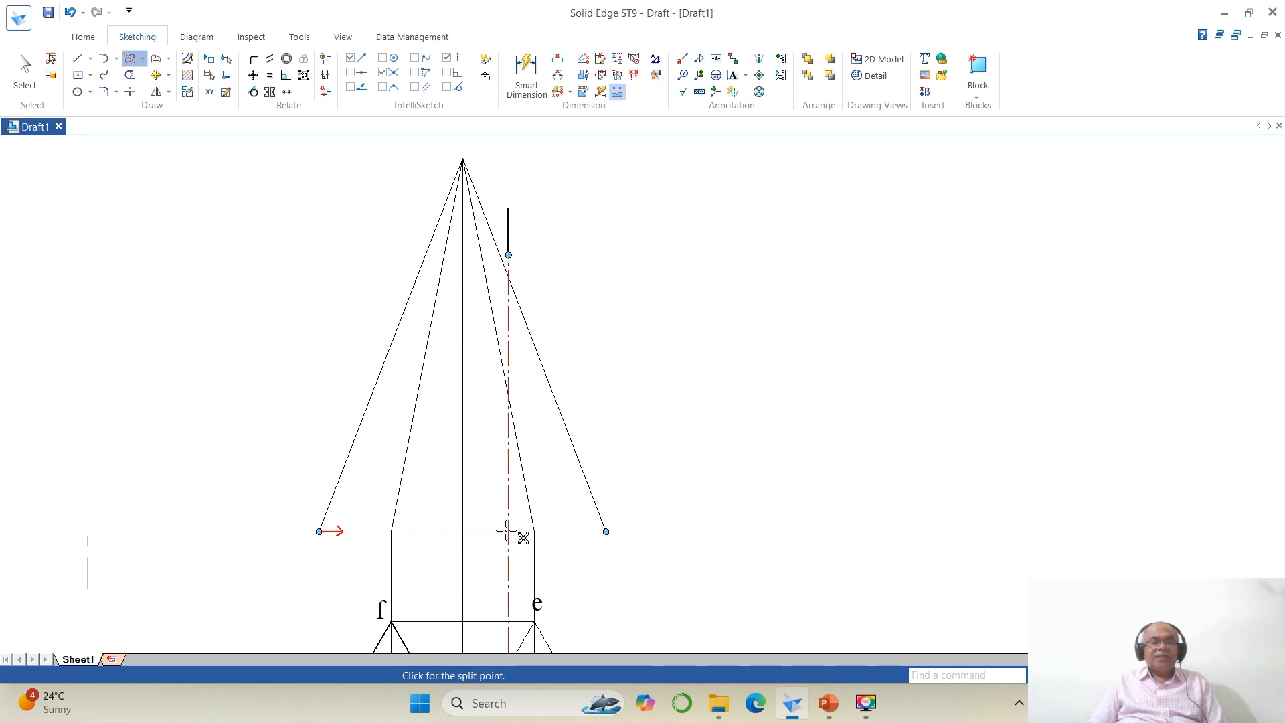
{"action": "left_click", "coordinate": [507, 532]}
{"action": "left_click", "coordinate": [506, 408]}
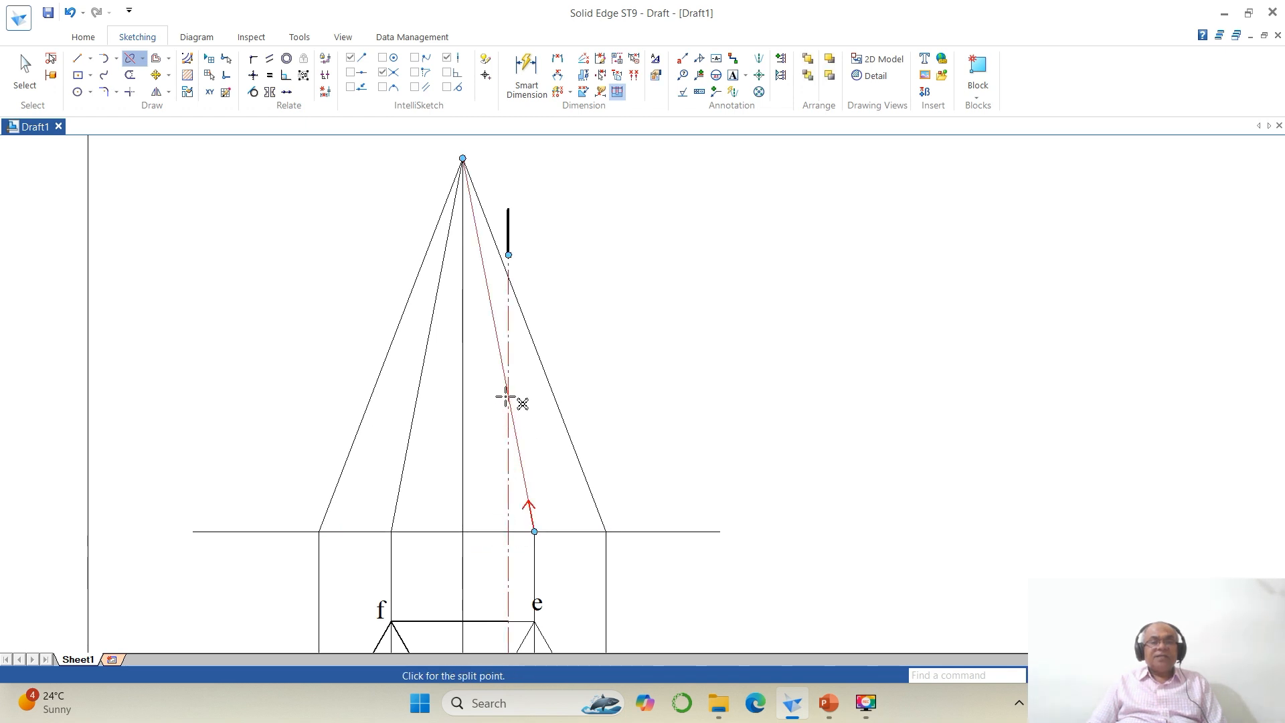
{"action": "left_click", "coordinate": [506, 397]}
{"action": "left_click", "coordinate": [534, 348]}
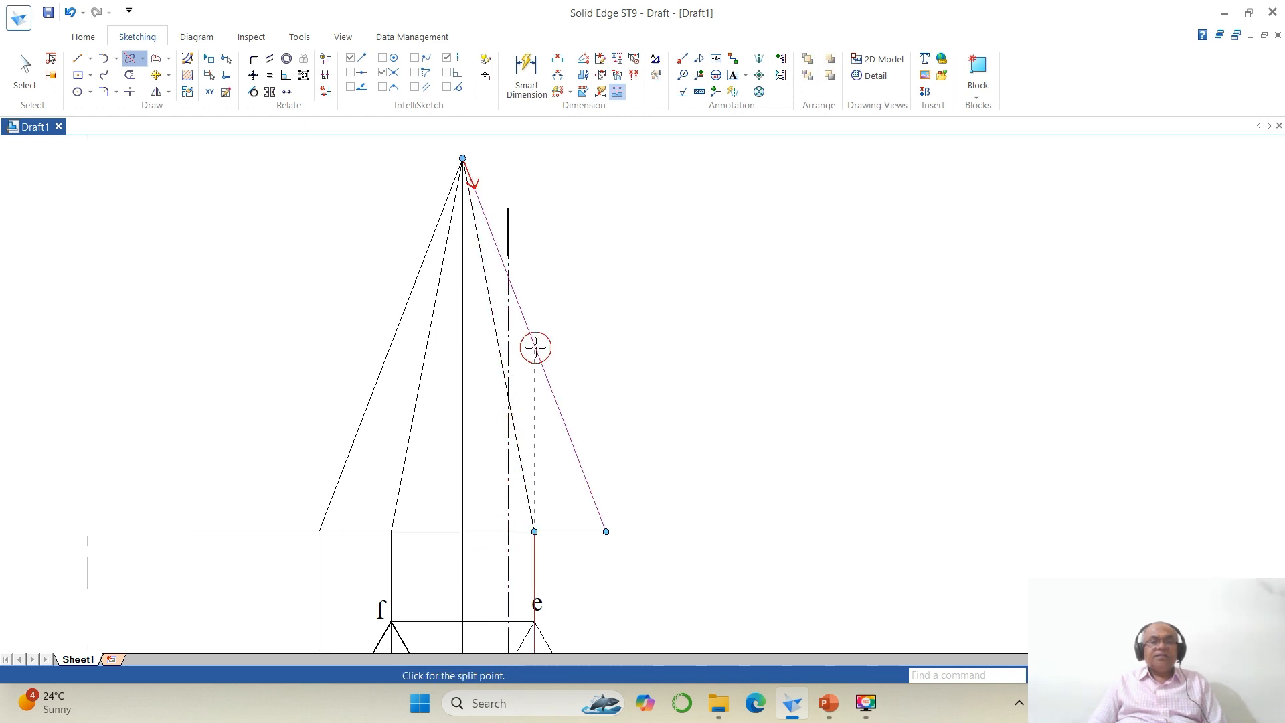
{"action": "left_click", "coordinate": [508, 277]}
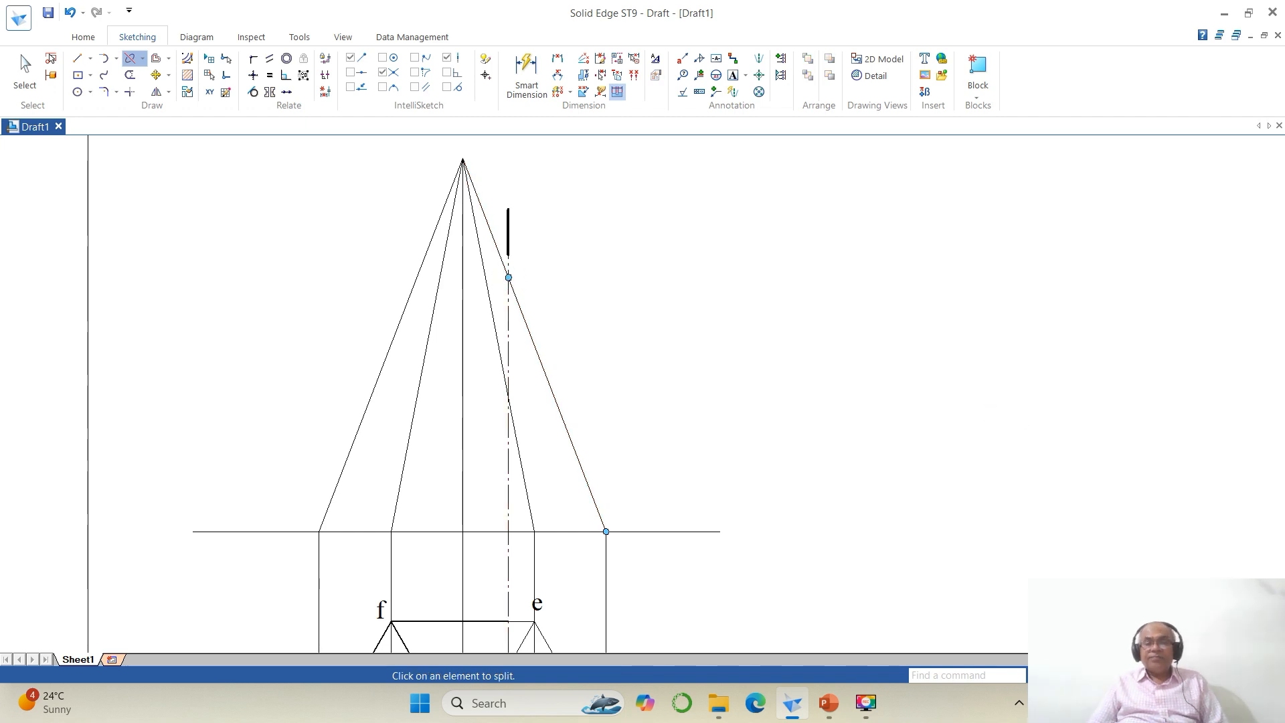
Step: Add the text labels X, VP, HP and Y around the XY reference line
{"action": "key", "text": "ctrl+shift+f"}
{"action": "left_click", "coordinate": [1084, 676]}
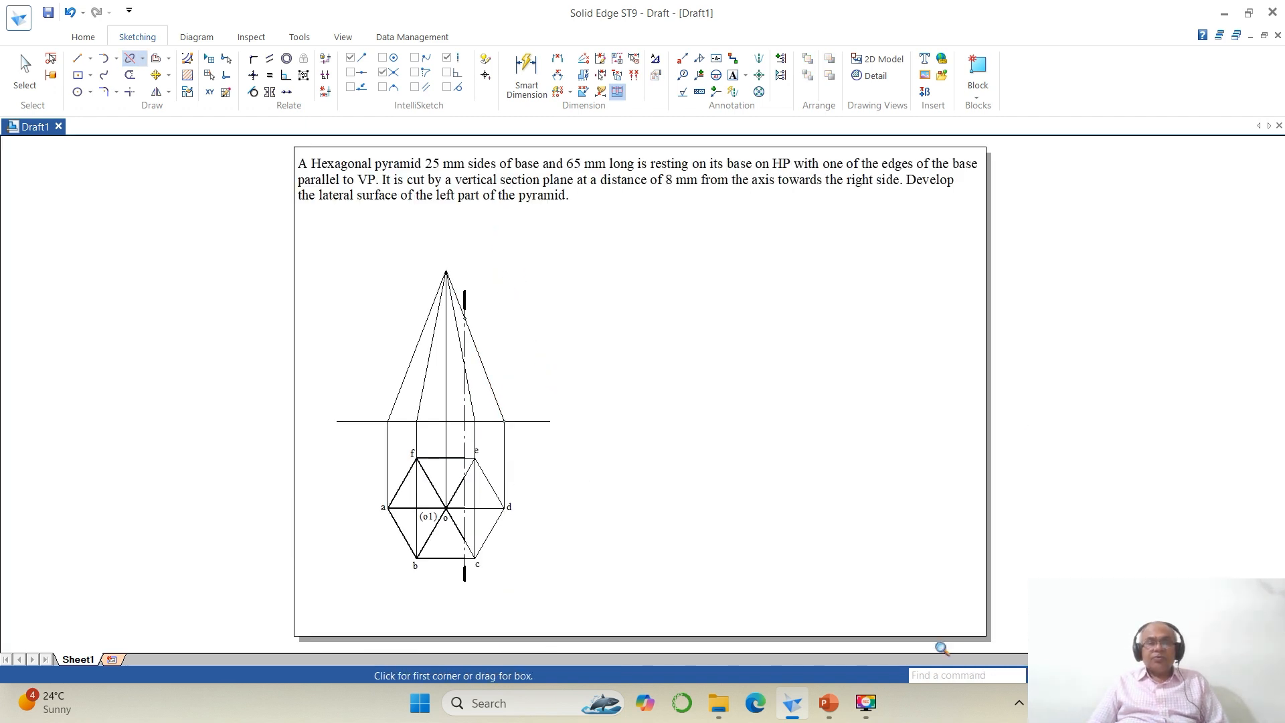
{"action": "left_click", "coordinate": [323, 251]}
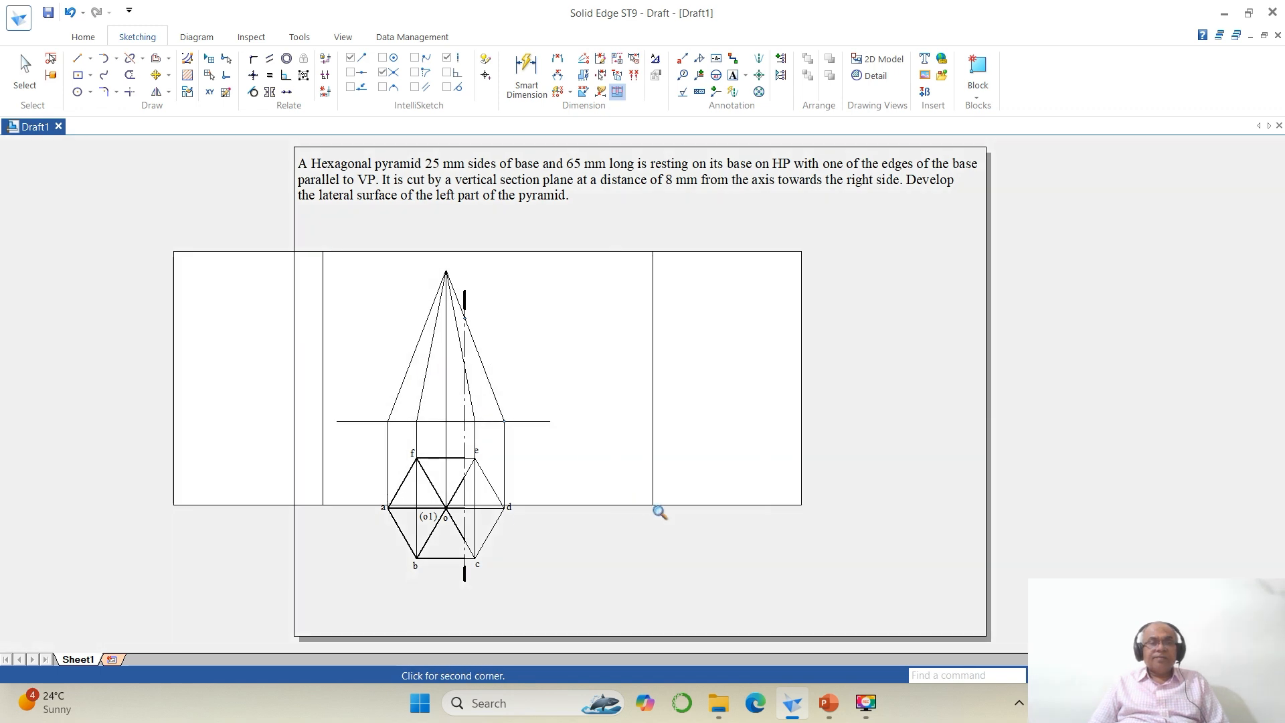
{"action": "left_click", "coordinate": [656, 510]}
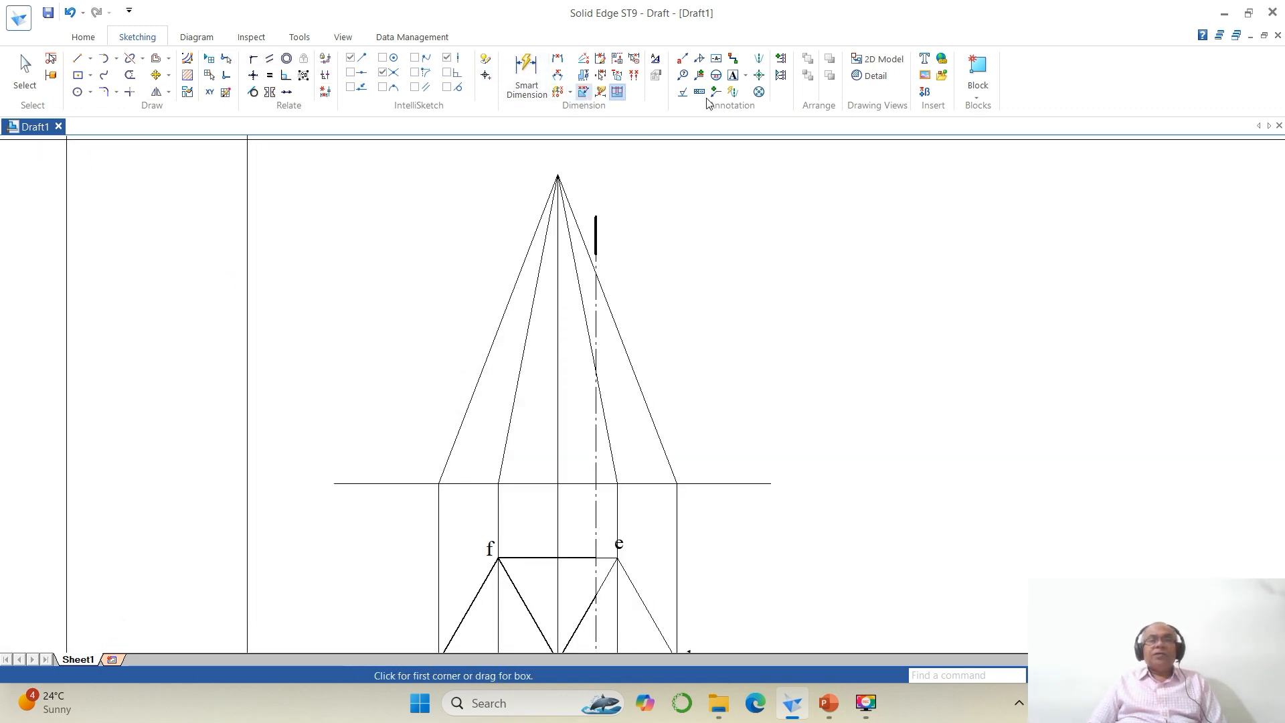
{"action": "left_click", "coordinate": [733, 79]}
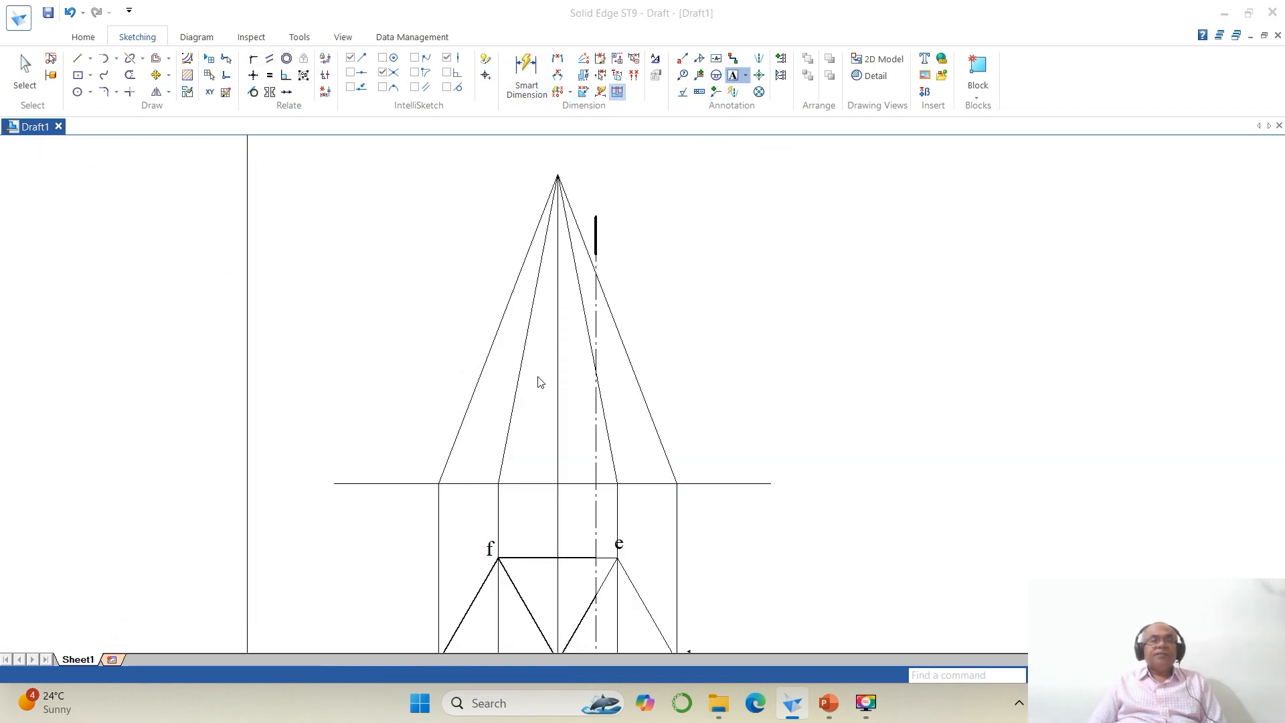
{"action": "left_click", "coordinate": [312, 481]}
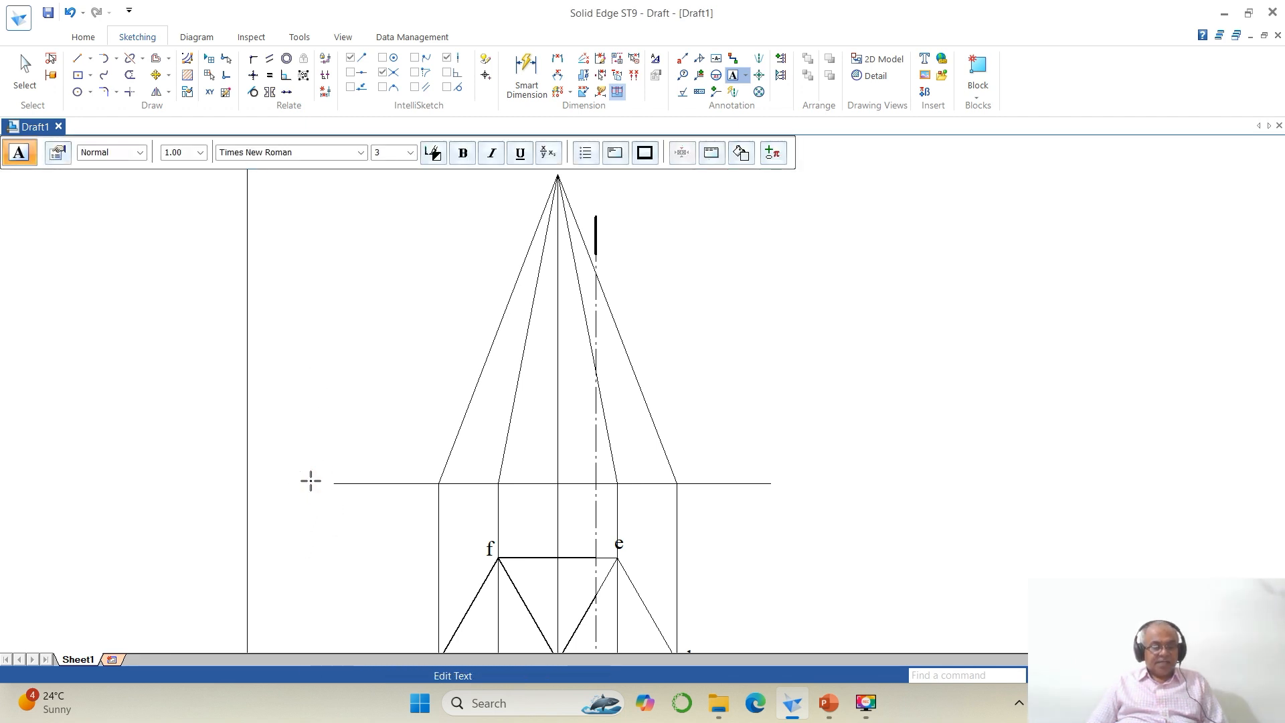
{"action": "type", "text": "X"}
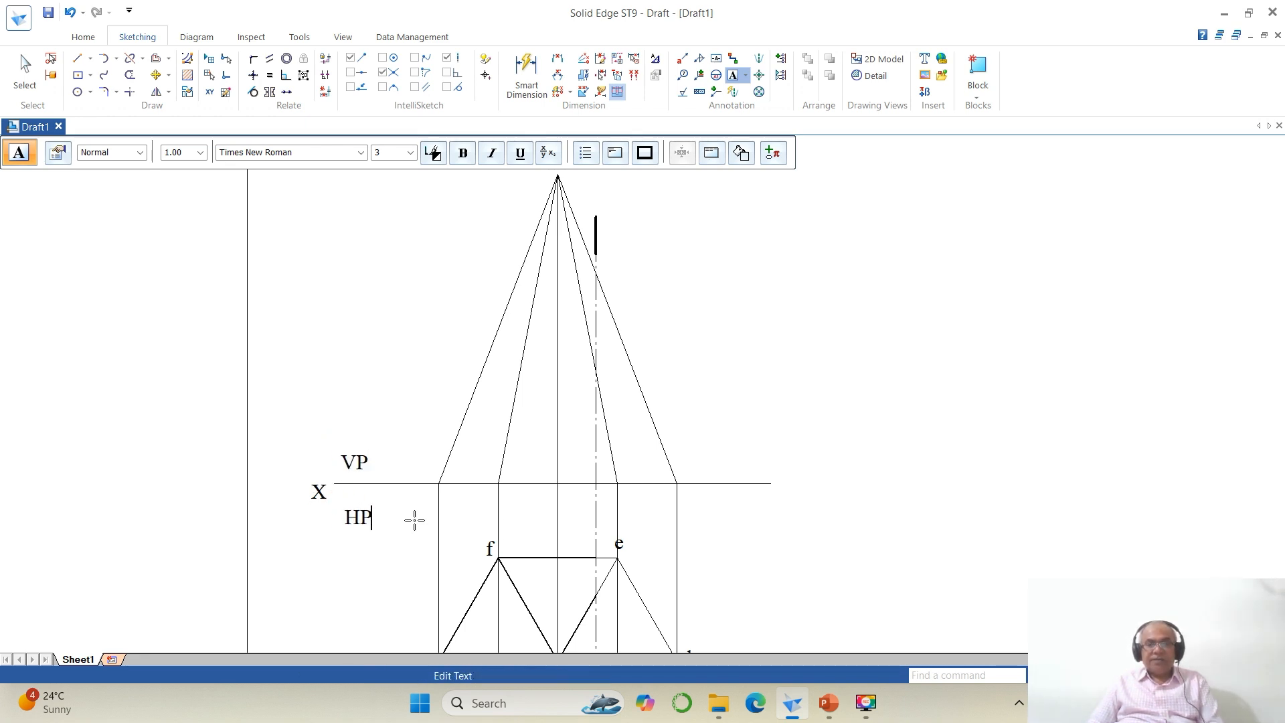
{"action": "left_click", "coordinate": [781, 487]}
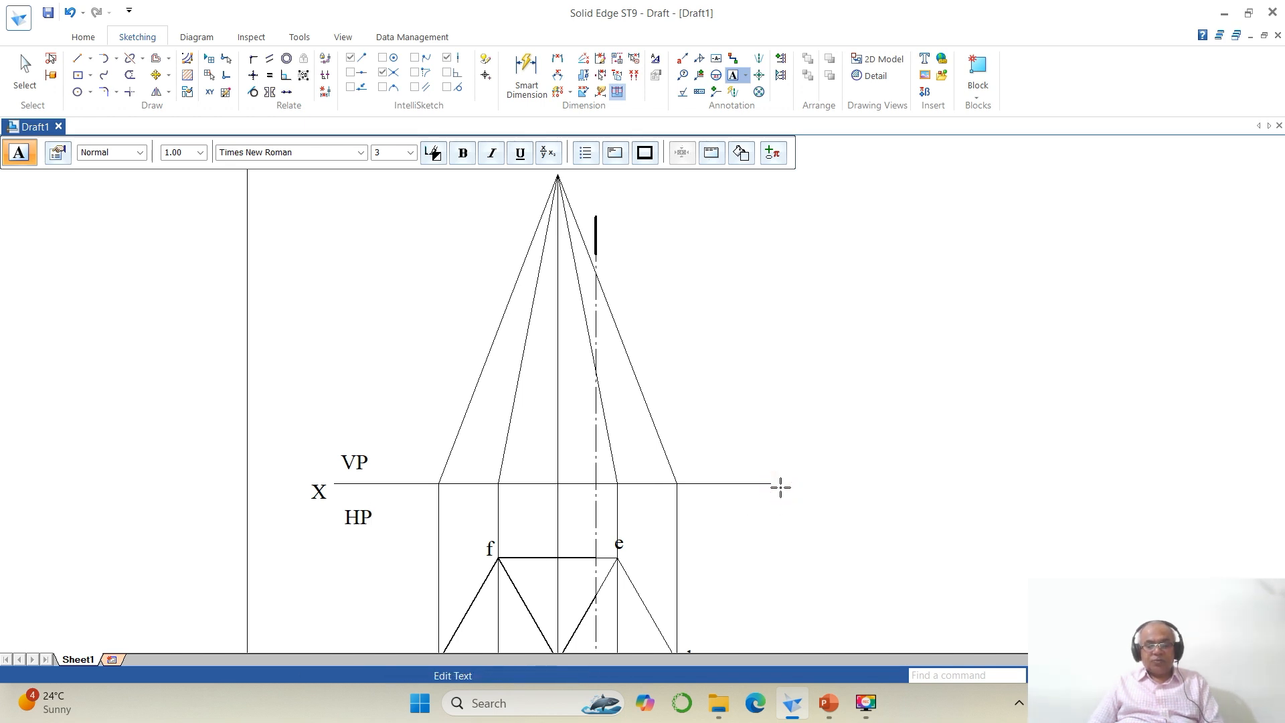
{"action": "key", "text": "Escape"}
Step: Move the X, VP, HP and Y labels into neat positions along the reference line
{"action": "left_click", "coordinate": [155, 75]}
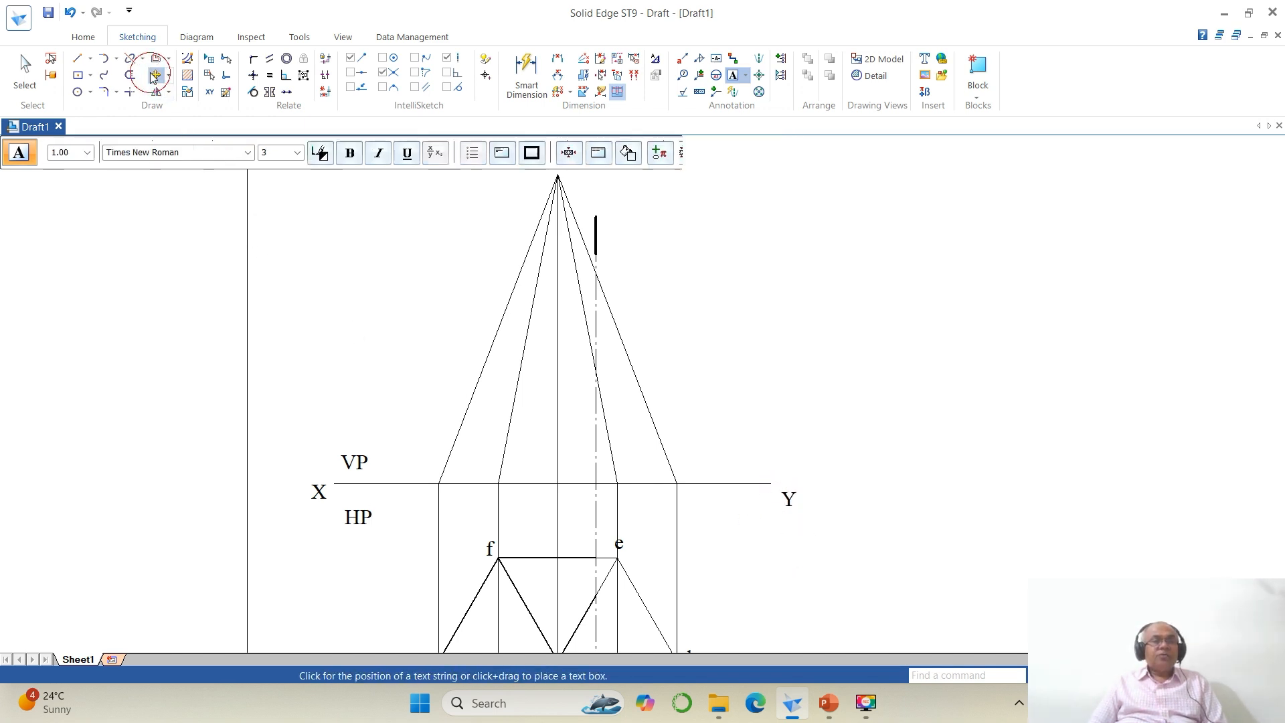
{"action": "left_click", "coordinate": [311, 496]}
{"action": "left_click", "coordinate": [310, 535]}
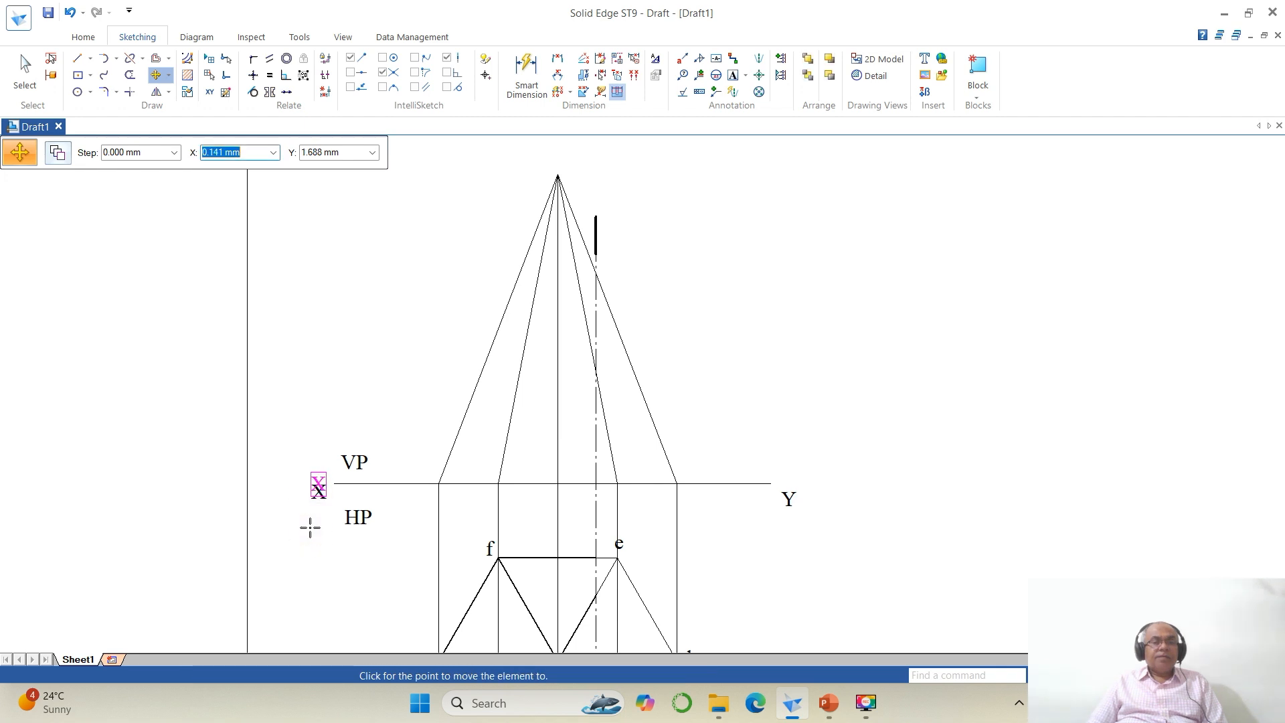
{"action": "left_click", "coordinate": [312, 527]}
{"action": "left_click", "coordinate": [372, 463]}
{"action": "left_click", "coordinate": [387, 492]}
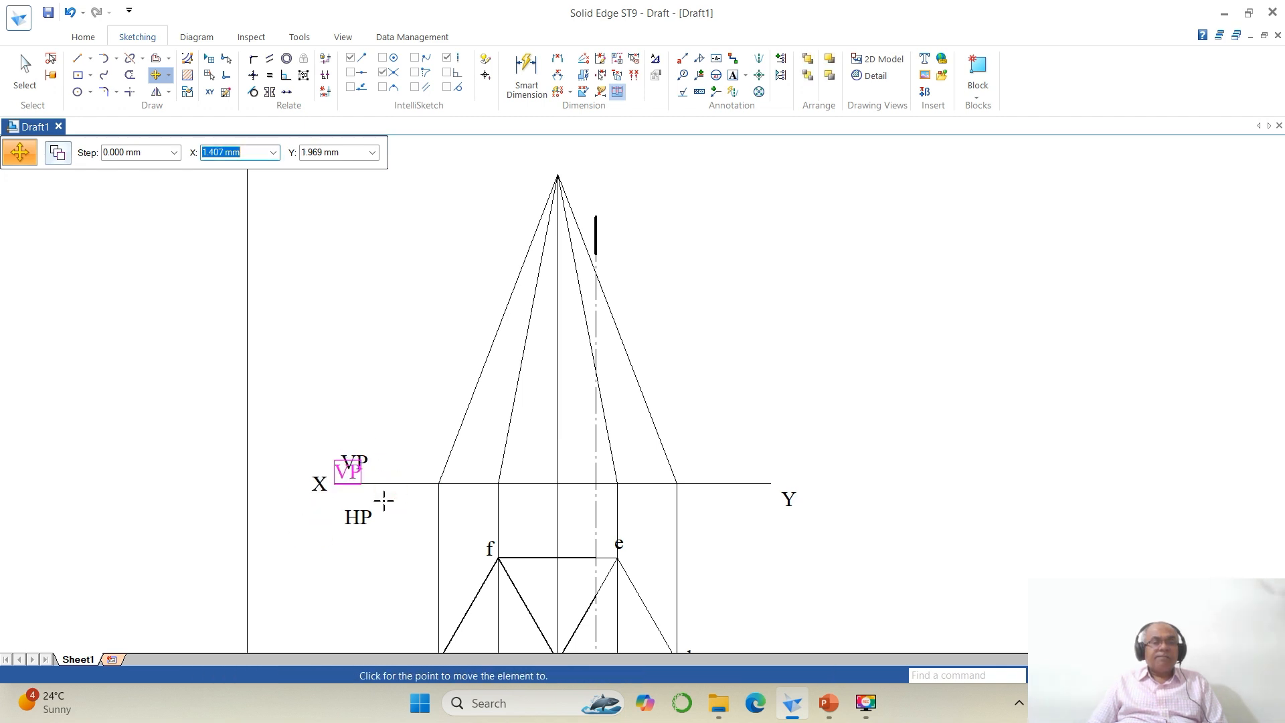
{"action": "left_click", "coordinate": [383, 498]}
{"action": "left_click", "coordinate": [384, 512]}
{"action": "left_click", "coordinate": [401, 565]}
{"action": "left_click", "coordinate": [394, 552]}
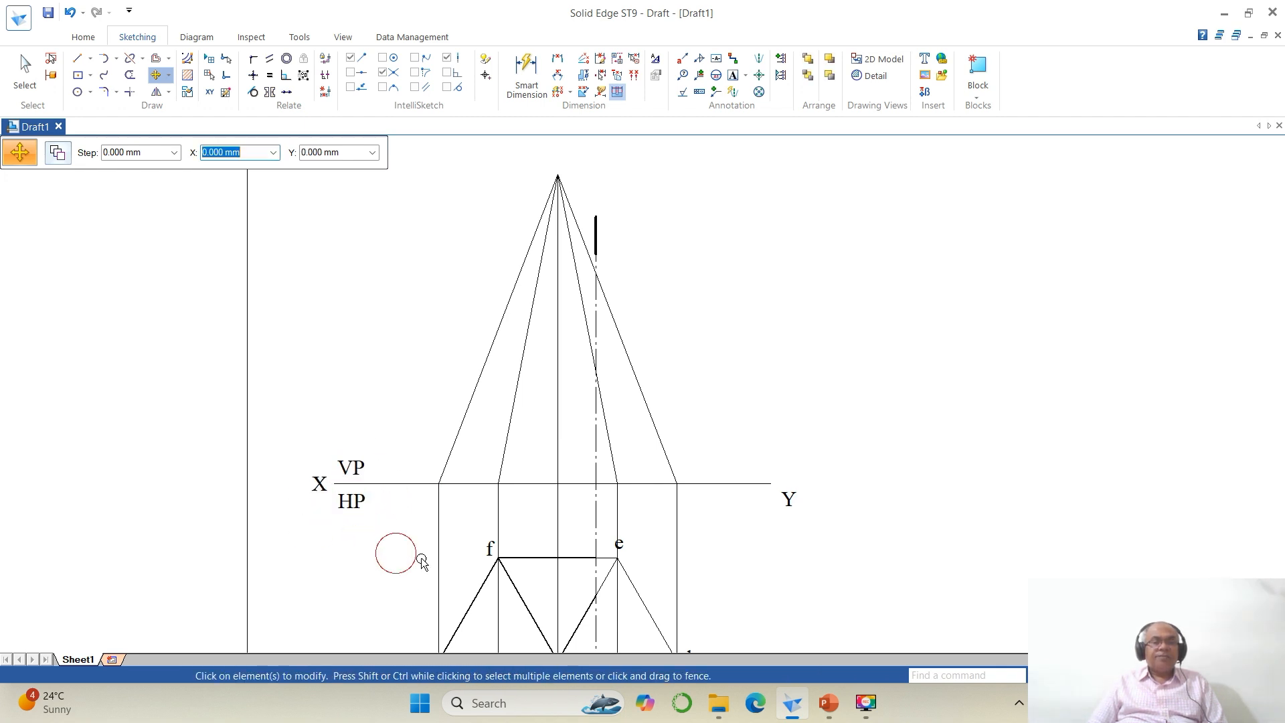
{"action": "left_click", "coordinate": [782, 511]}
{"action": "left_click", "coordinate": [817, 560]}
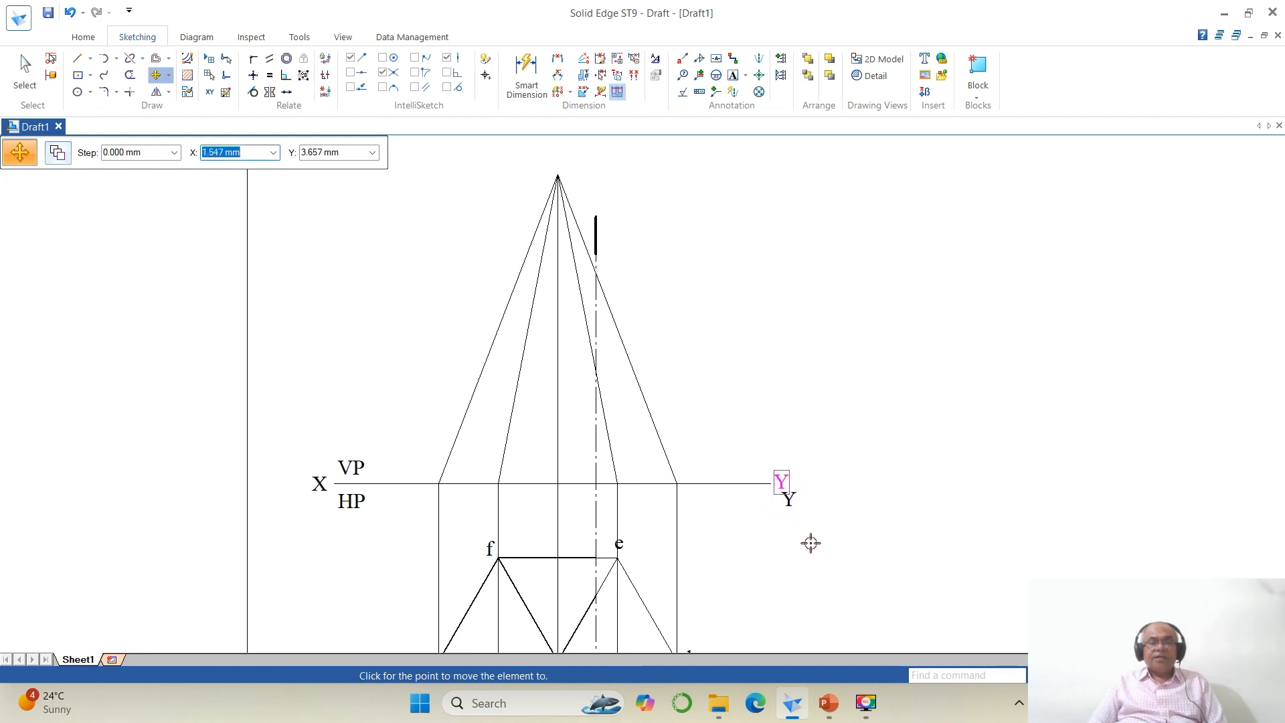
{"action": "left_click", "coordinate": [809, 543]}
{"action": "left_click", "coordinate": [24, 70]}
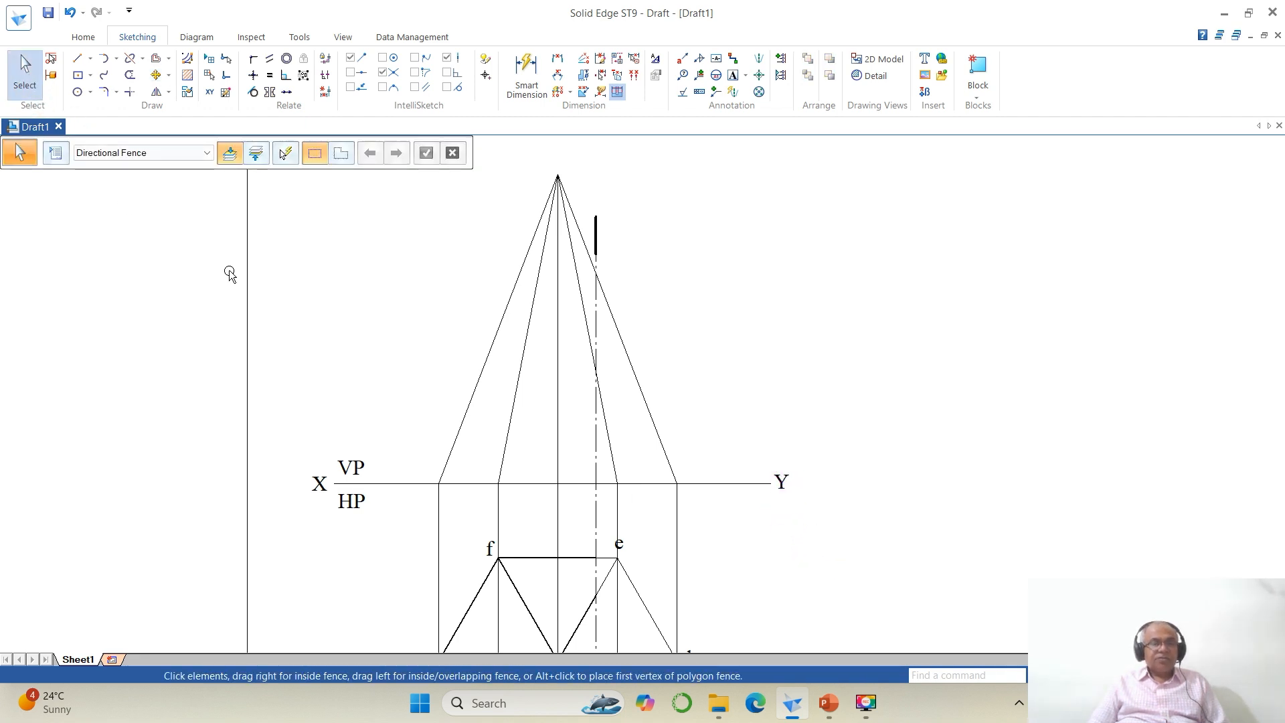
Step: Set both segments of the XY reference line to a 0.13 mm line width
{"action": "left_click", "coordinate": [388, 484]}
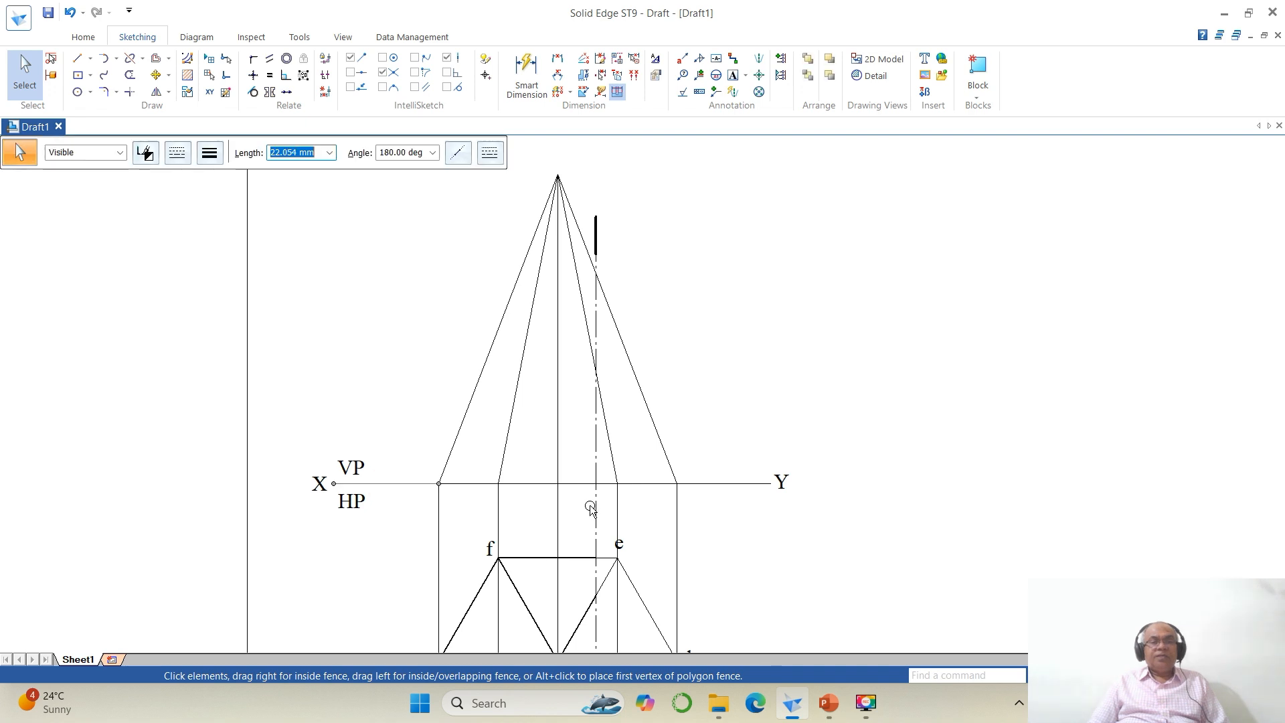
{"action": "left_click", "coordinate": [737, 492]}
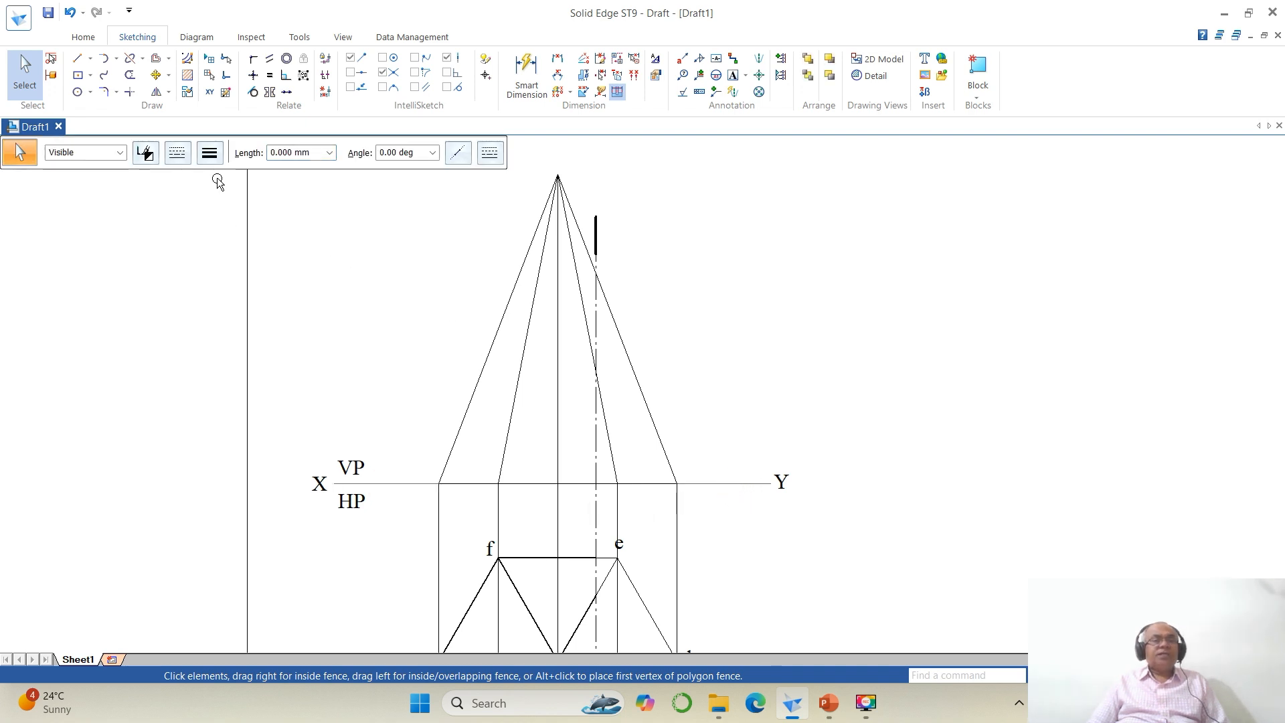
{"action": "left_click", "coordinate": [209, 153]}
{"action": "left_click", "coordinate": [212, 176]}
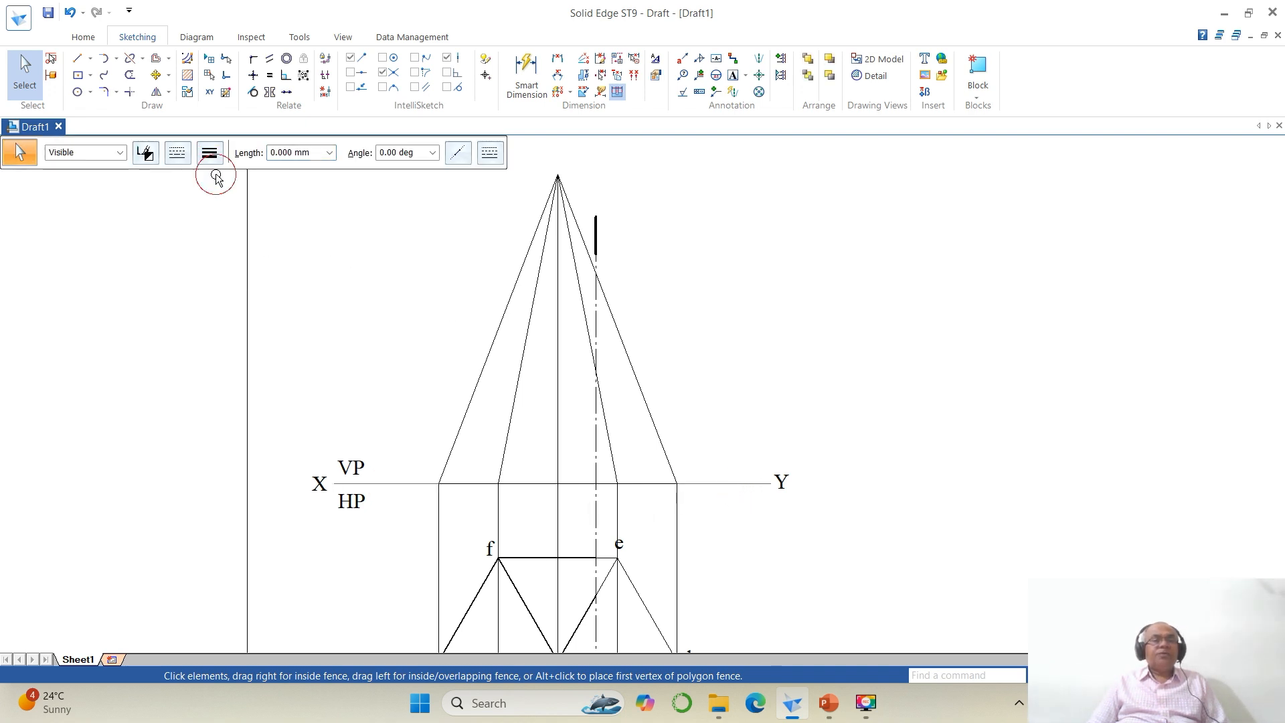
{"action": "left_click", "coordinate": [833, 342]}
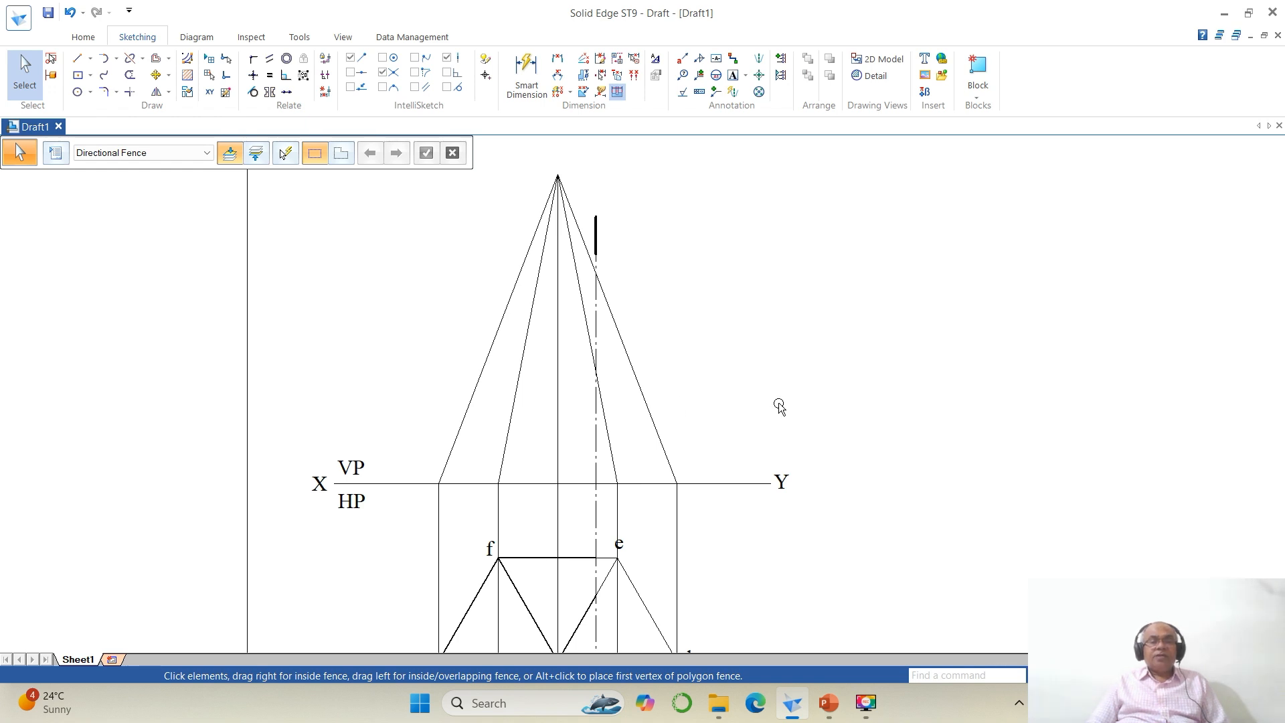
Step: Label the front view's apex as o' with a text annotation
{"action": "left_click", "coordinate": [733, 75]}
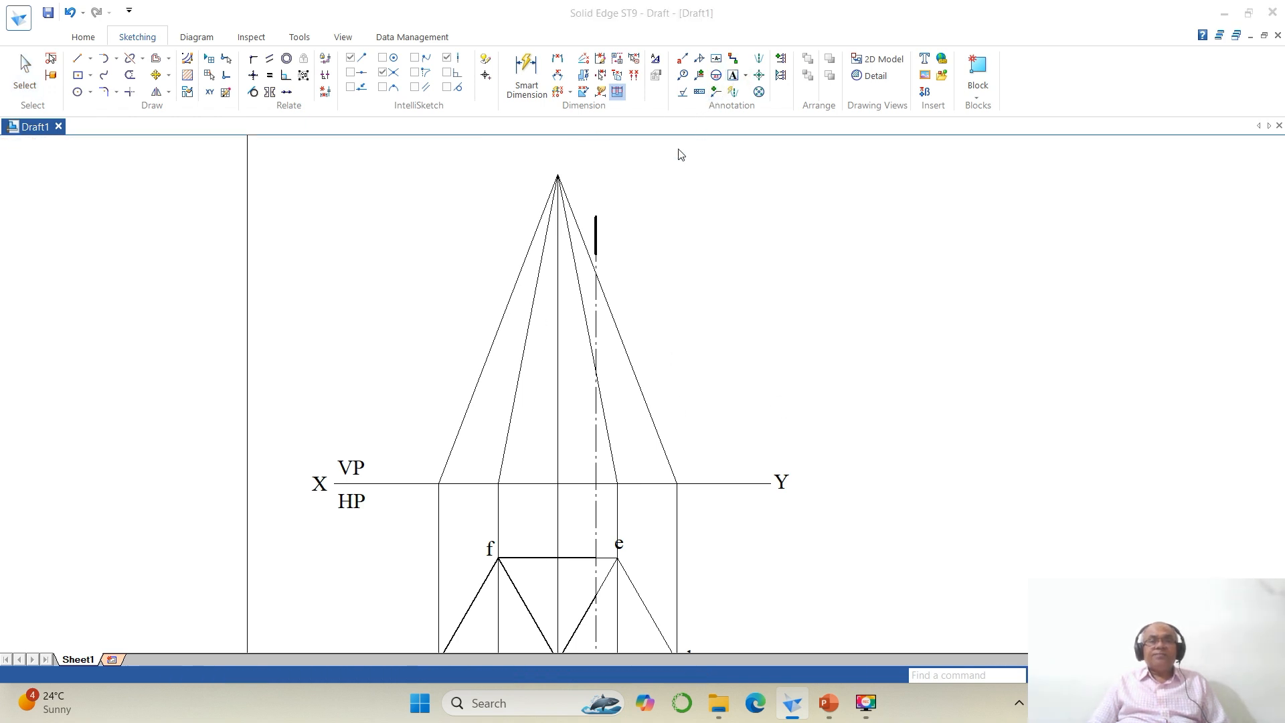
{"action": "scroll", "coordinate": [577, 193], "scroll_direction": "down", "scroll_amount": 1}
{"action": "left_click", "coordinate": [569, 179]}
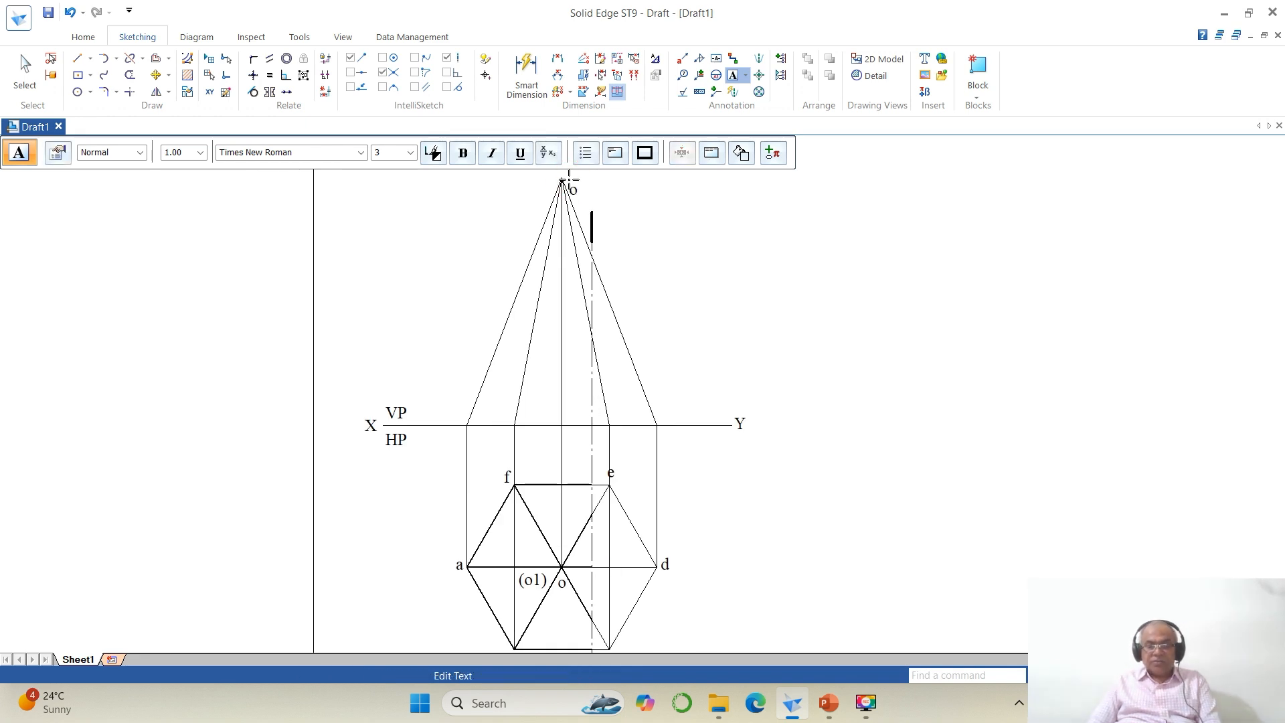
{"action": "type", "text": "o'"}
Step: Add front-view base point labels (o1'), a', b', c', d', (f') and (e') below the XY line
{"action": "left_click", "coordinate": [545, 447]}
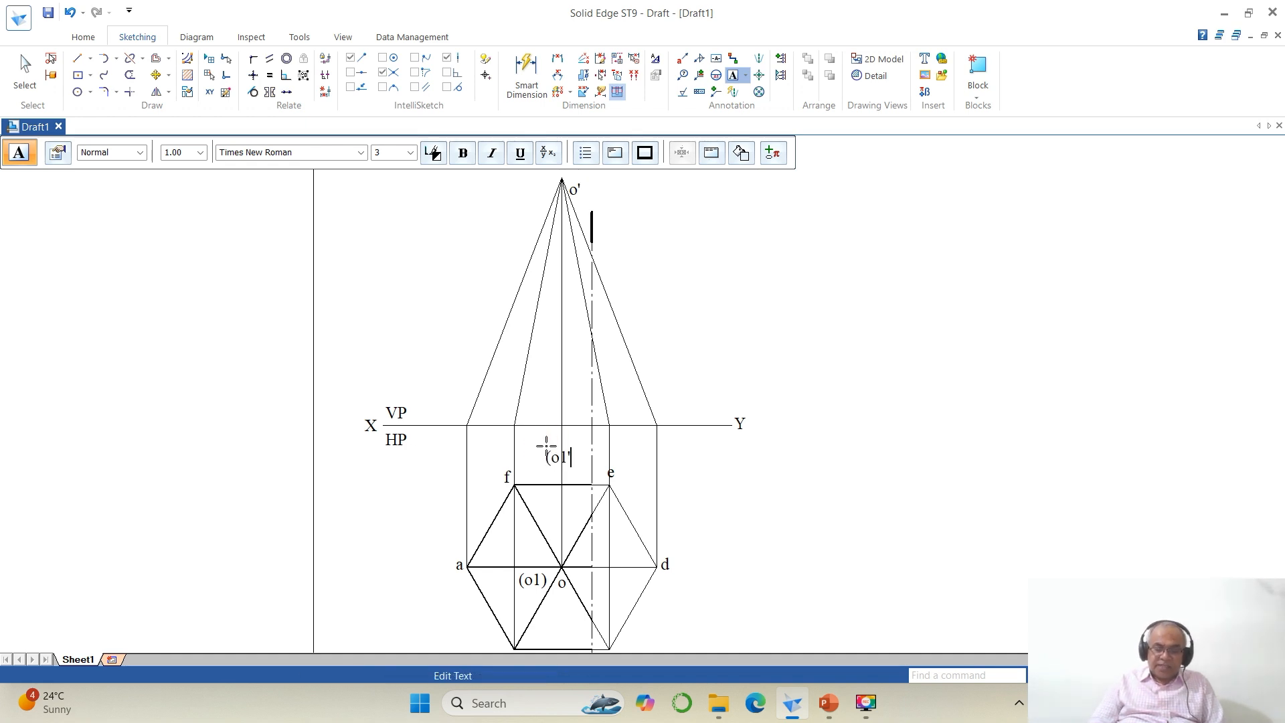
{"action": "left_click", "coordinate": [451, 447]}
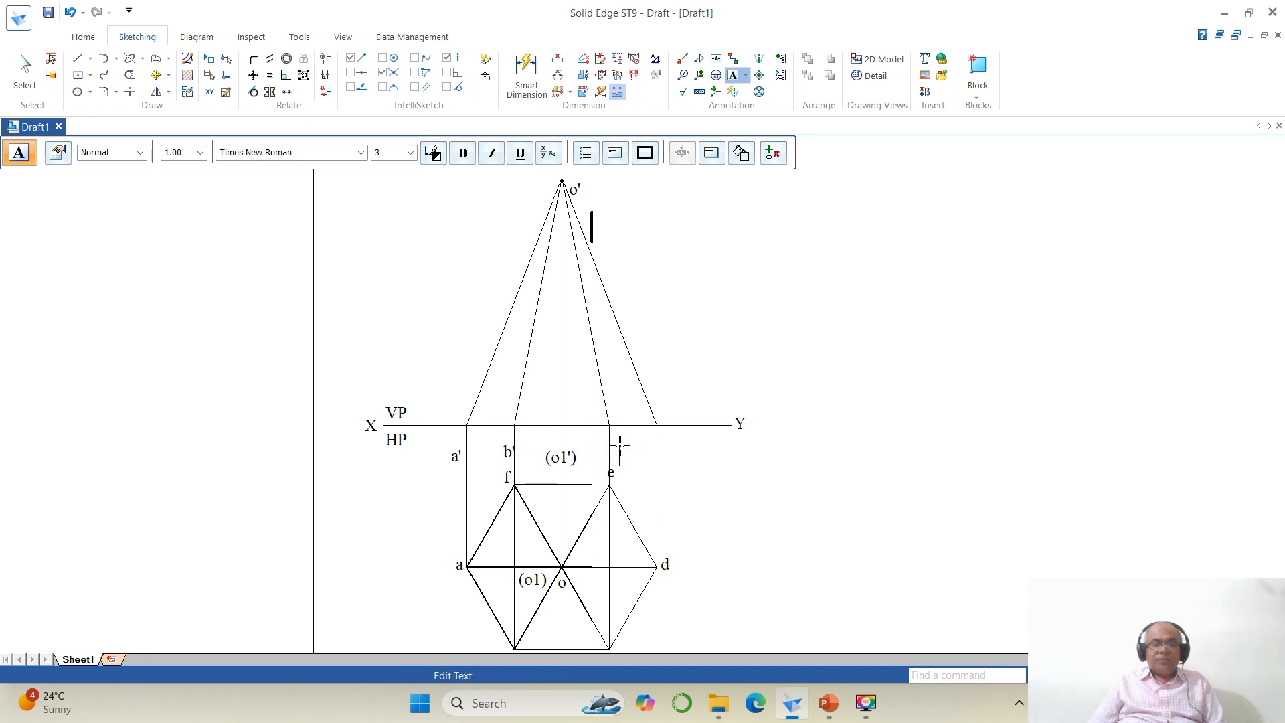
{"action": "left_click", "coordinate": [661, 446]}
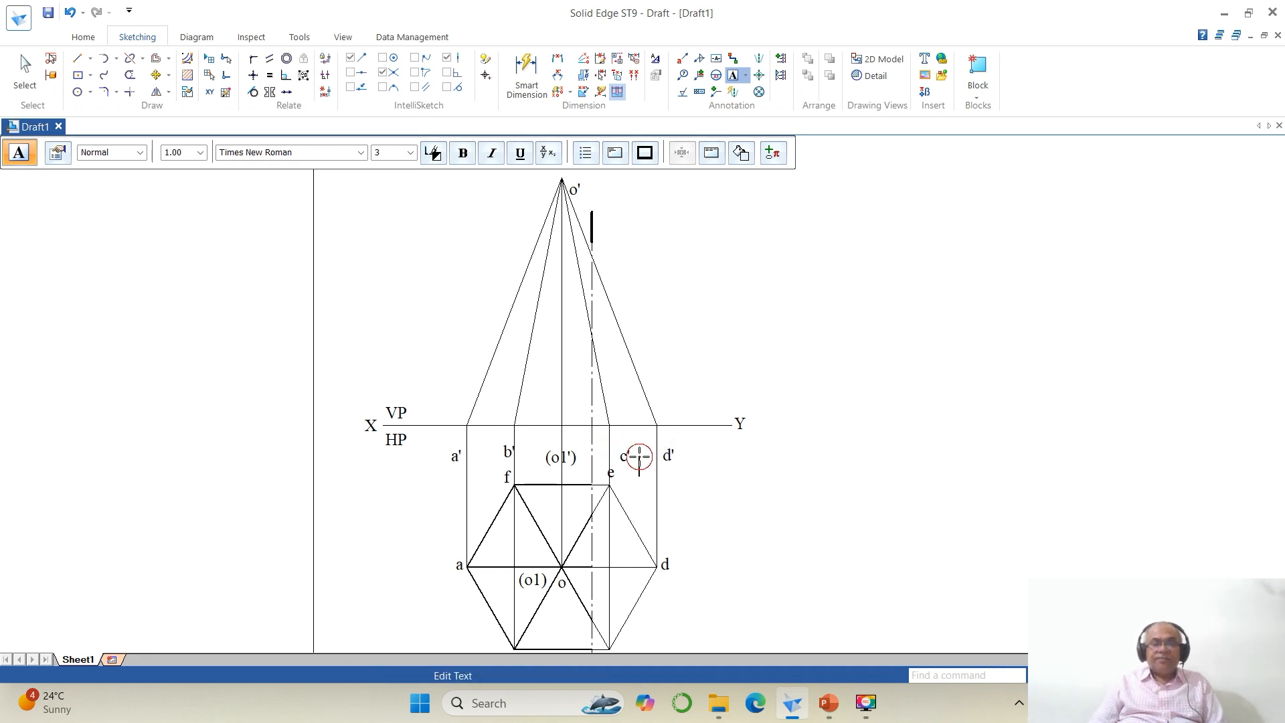
{"action": "type", "text": "(f'"}
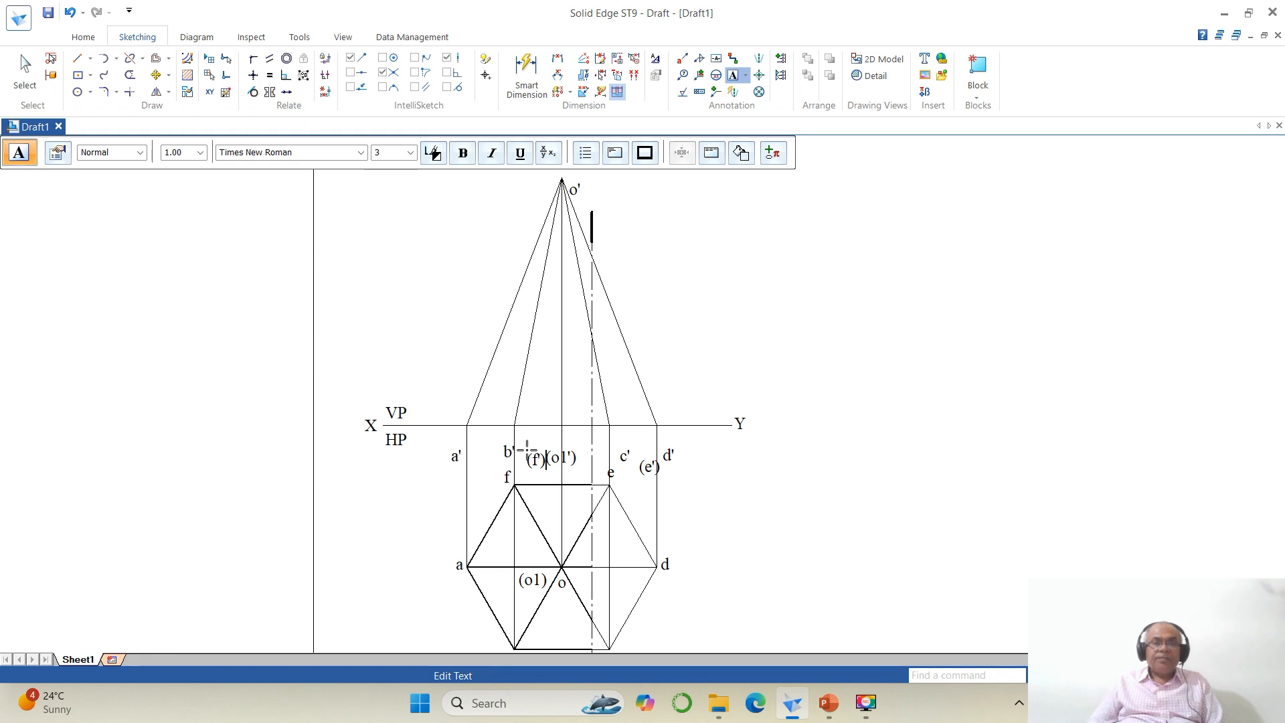
{"action": "left_click", "coordinate": [527, 450]}
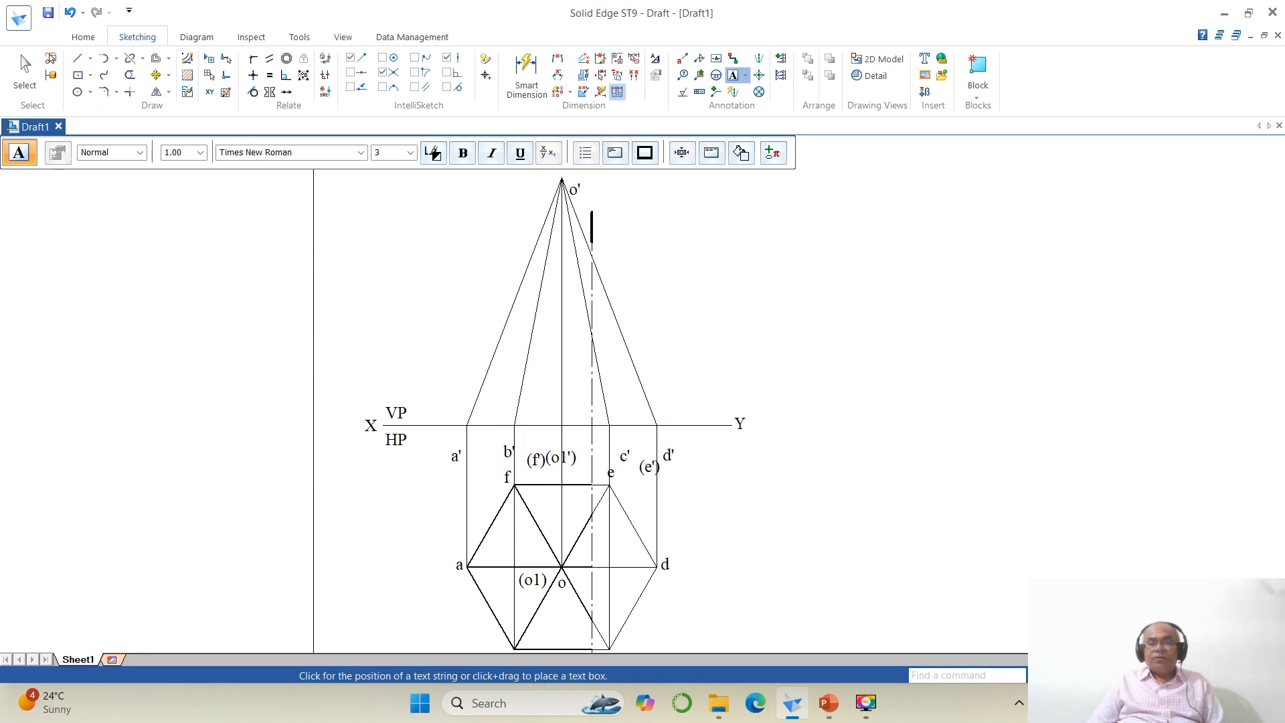
{"action": "key", "text": "ctrl+shift+f"}
{"action": "key", "text": "Escape"}
{"action": "key", "text": "ctrl+shift+z"}
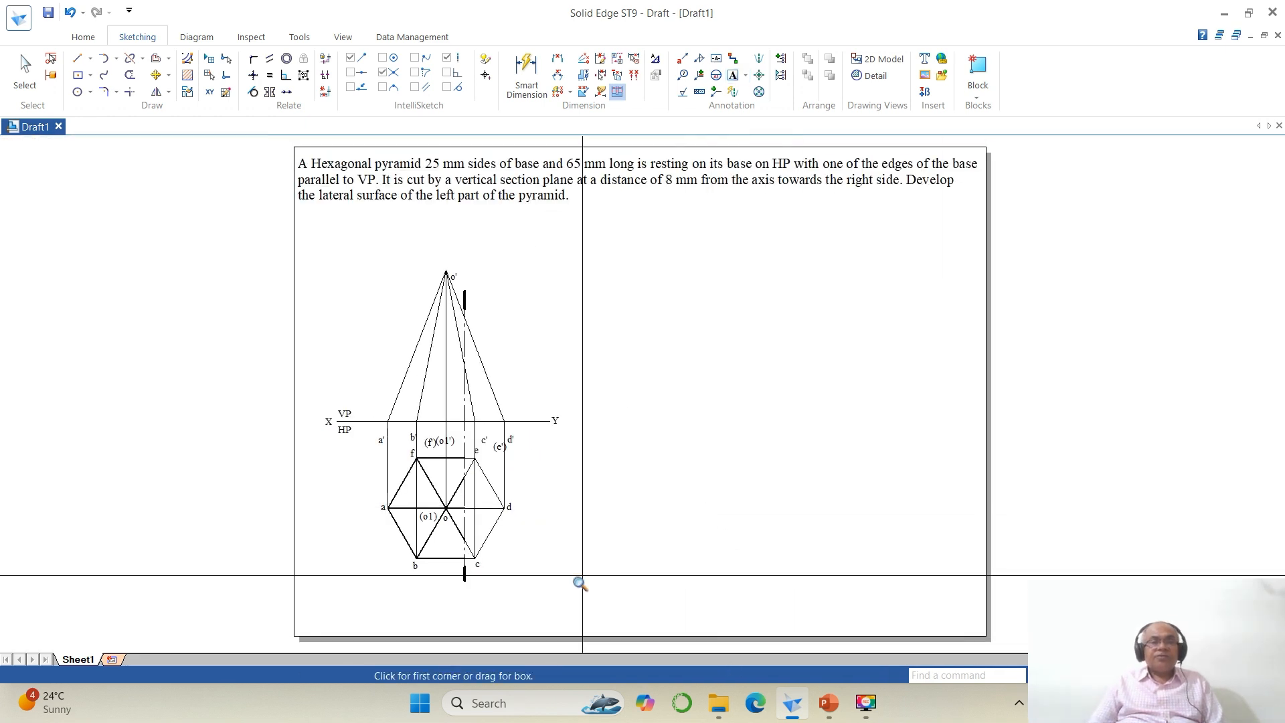
Step: Move the o' label to sit just above the pyramid's apex
{"action": "left_click_drag", "start_coordinate": [344, 252], "coordinate": [381, 278]}
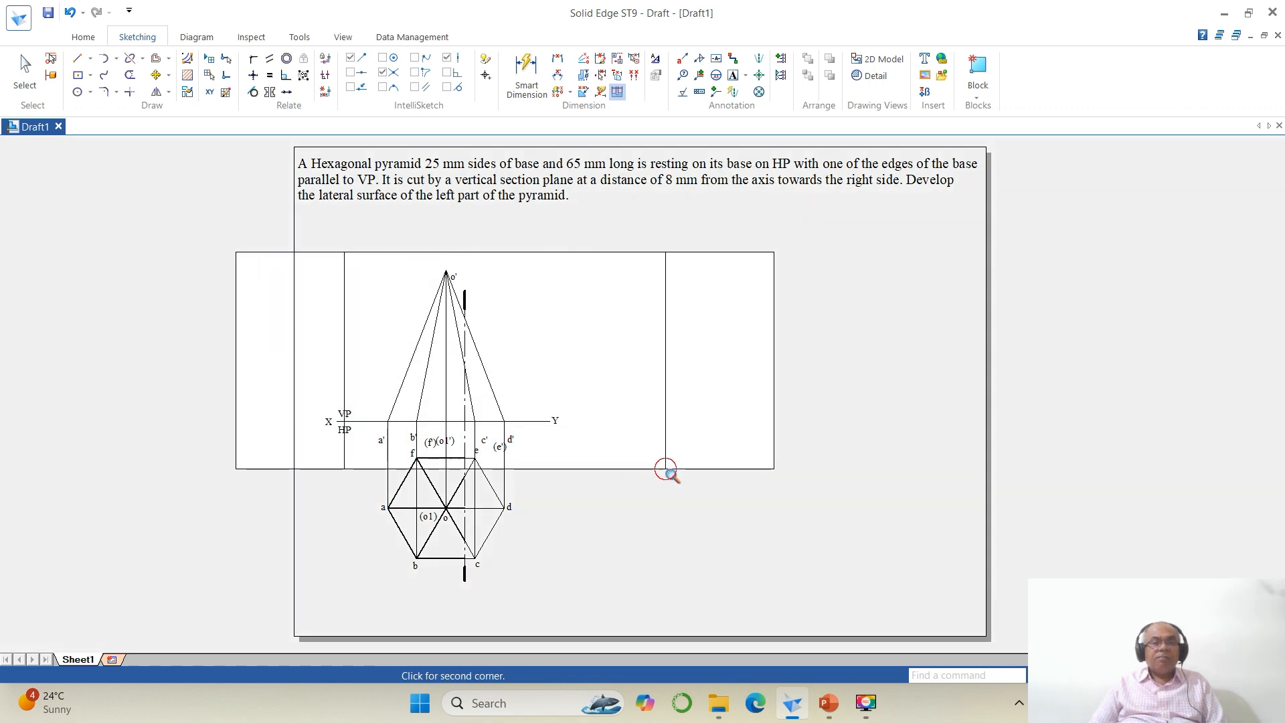
{"action": "left_click", "coordinate": [665, 467]}
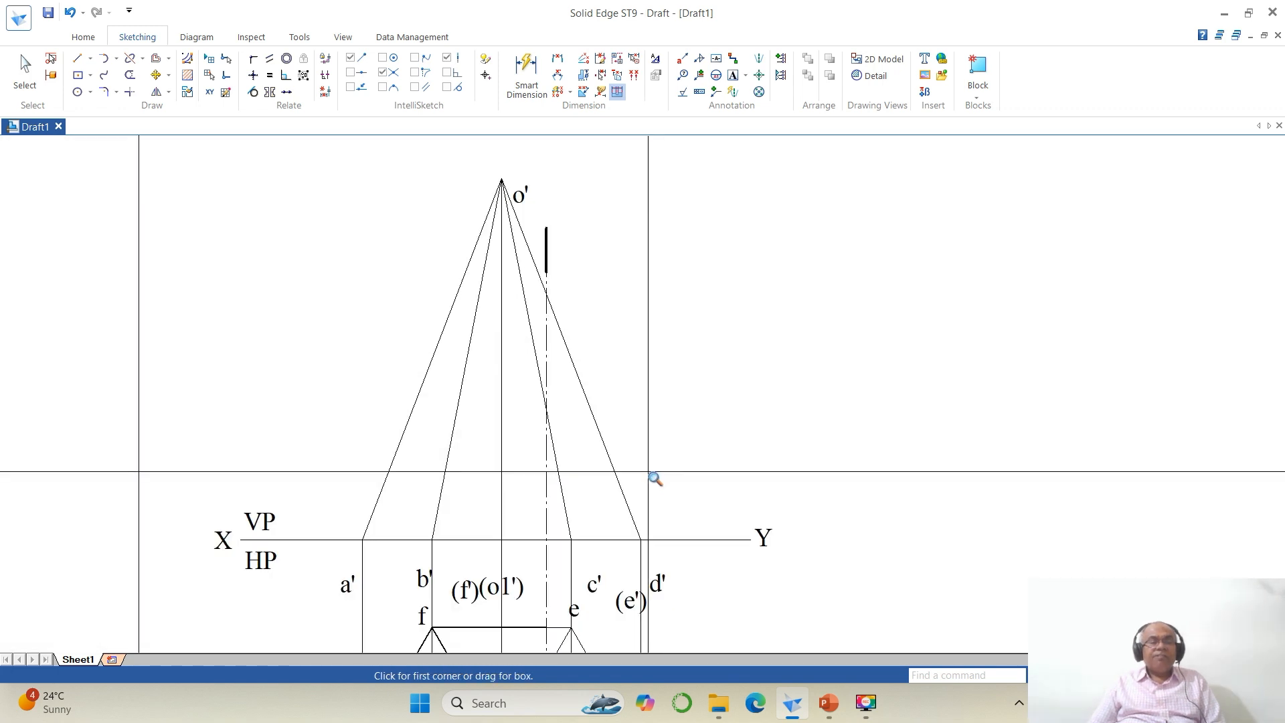
{"action": "left_click", "coordinate": [156, 75]}
{"action": "left_click", "coordinate": [520, 195]}
{"action": "left_click", "coordinate": [620, 248]}
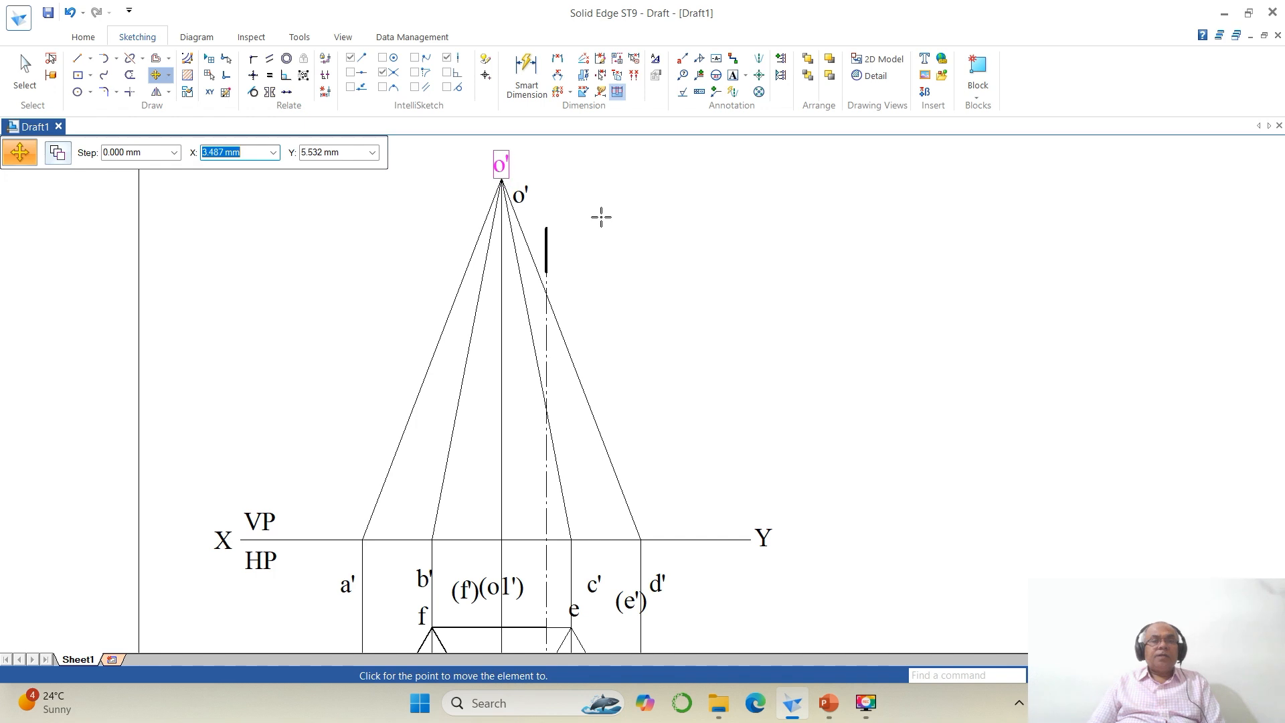
{"action": "left_click", "coordinate": [600, 214]}
Step: Move labels a', b', (f'), (o1'), c', (e') and d' into an even row just below the XY line
{"action": "left_click", "coordinate": [343, 591]}
{"action": "left_click", "coordinate": [343, 593]}
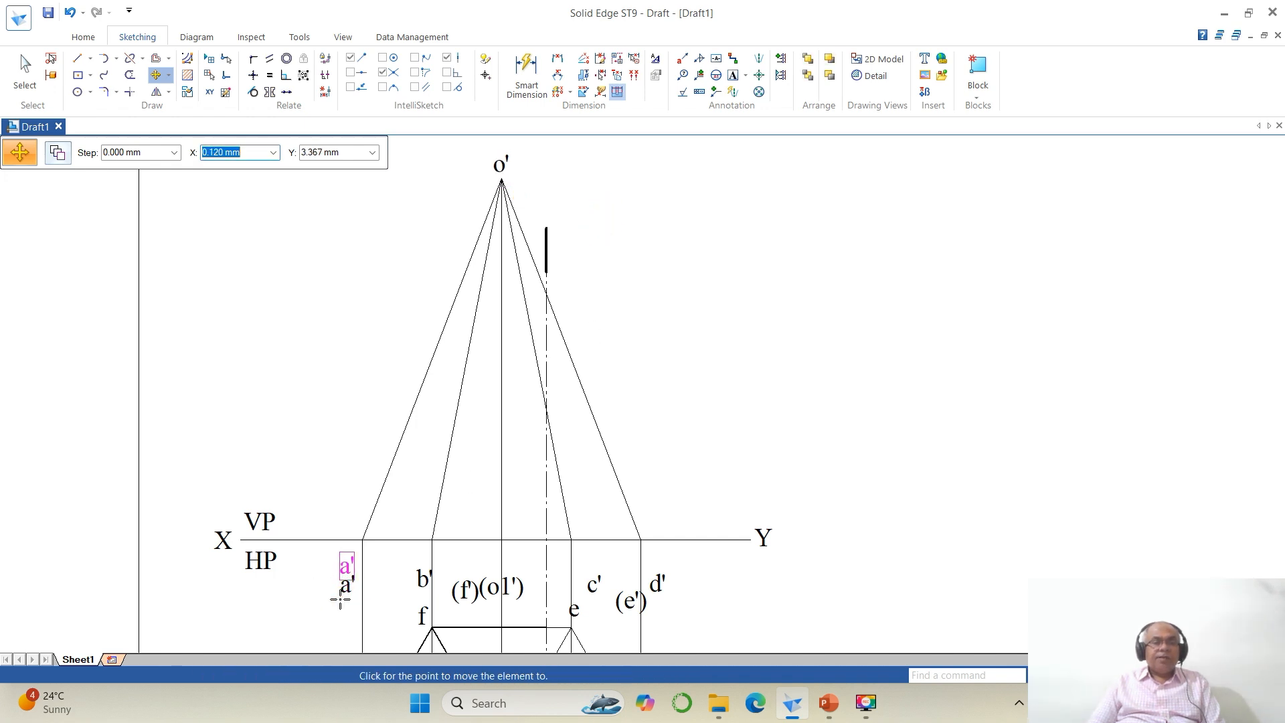
{"action": "left_click", "coordinate": [342, 592]}
{"action": "left_click", "coordinate": [422, 579]}
{"action": "left_click", "coordinate": [418, 581]}
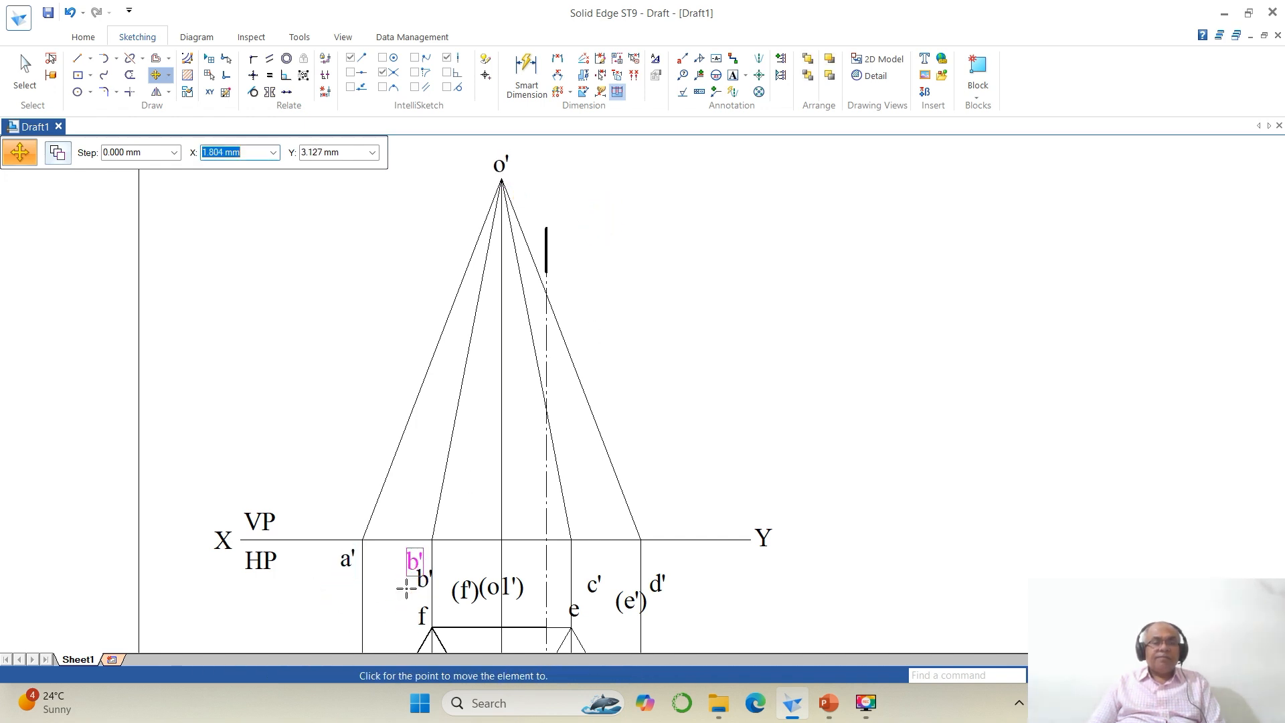
{"action": "left_click", "coordinate": [406, 589]}
{"action": "left_click", "coordinate": [464, 588]}
{"action": "left_click", "coordinate": [474, 614]}
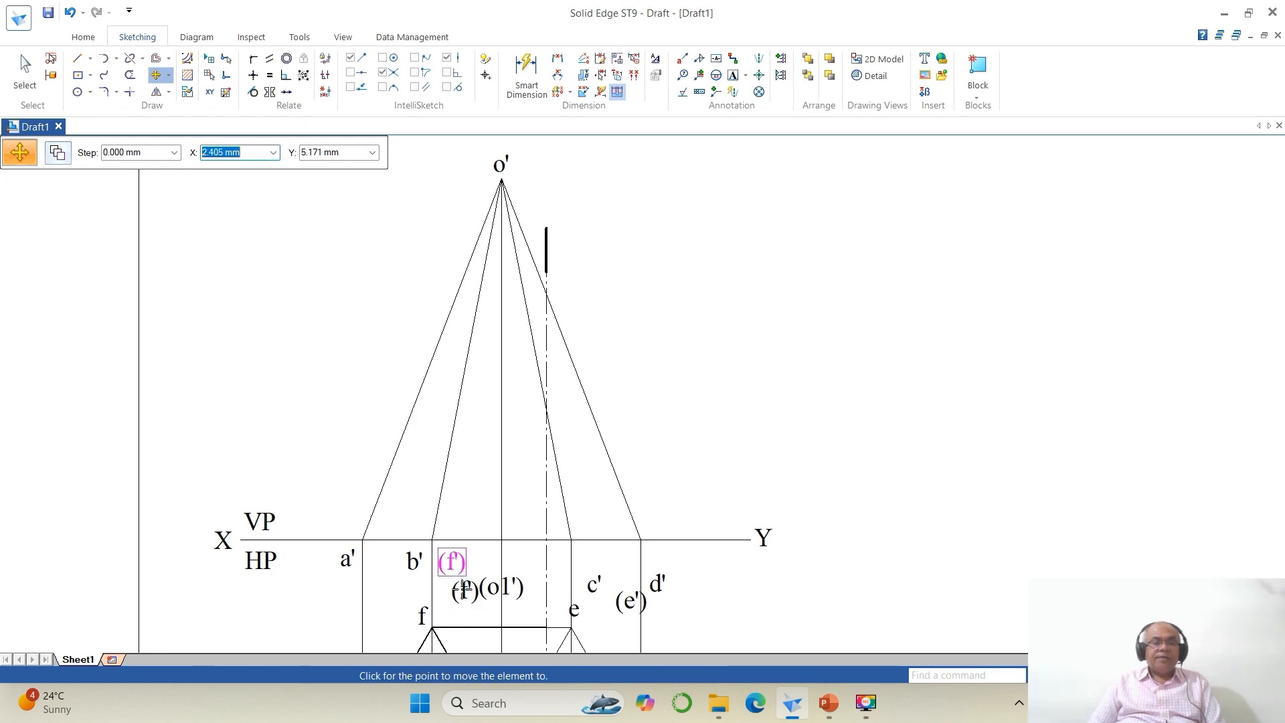
{"action": "left_click", "coordinate": [462, 589]}
{"action": "left_click", "coordinate": [502, 586]}
{"action": "left_click", "coordinate": [523, 613]}
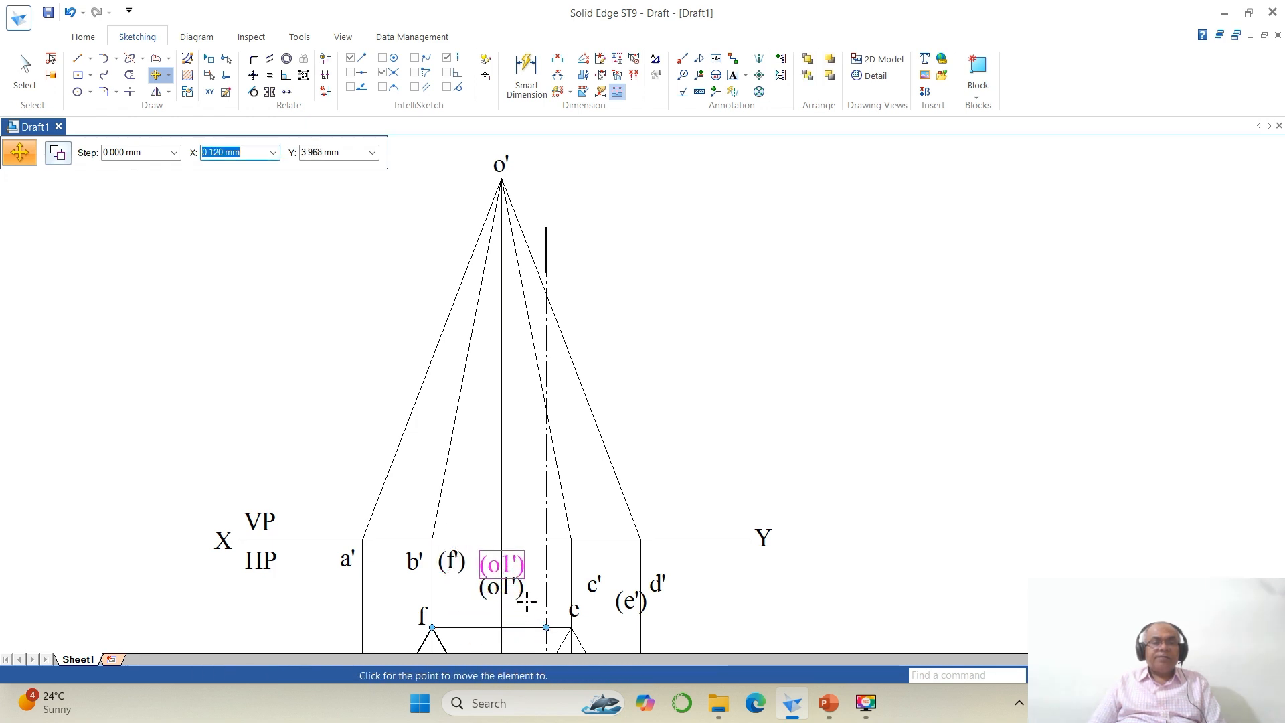
{"action": "left_click", "coordinate": [524, 590]}
{"action": "left_click", "coordinate": [594, 584]}
{"action": "left_click", "coordinate": [625, 629]}
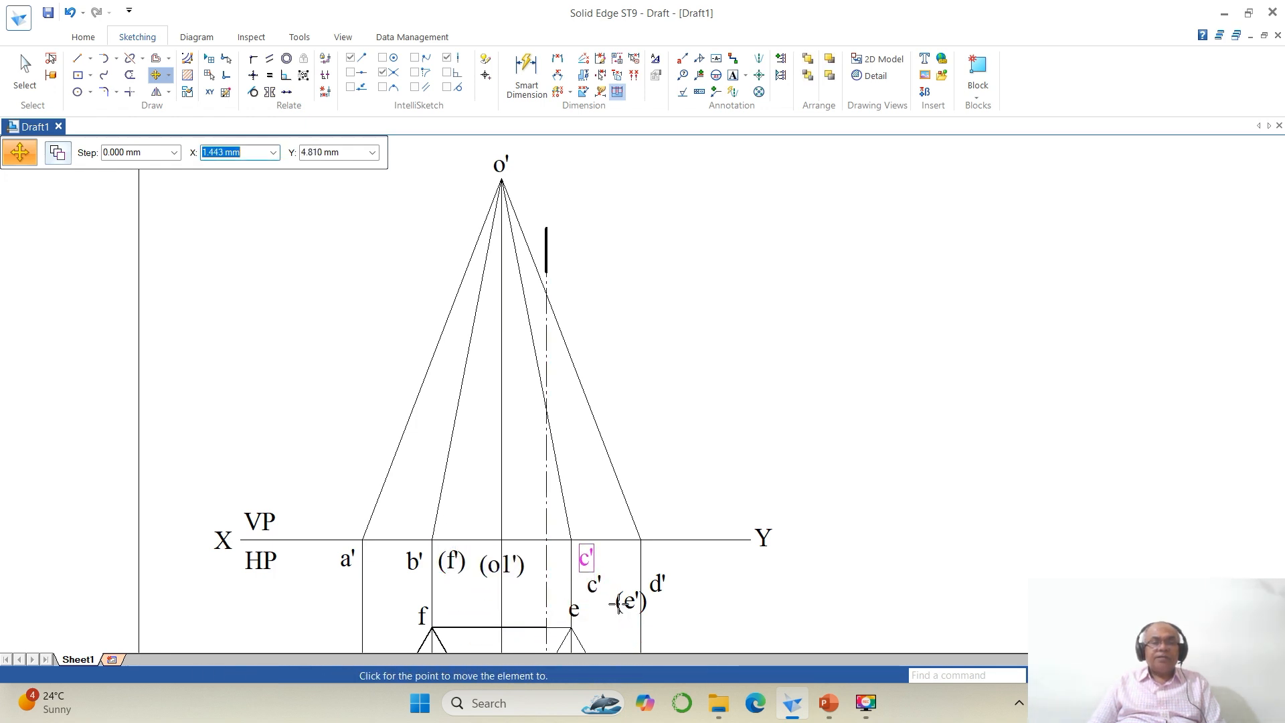
{"action": "left_click", "coordinate": [592, 607]}
{"action": "left_click", "coordinate": [628, 601]}
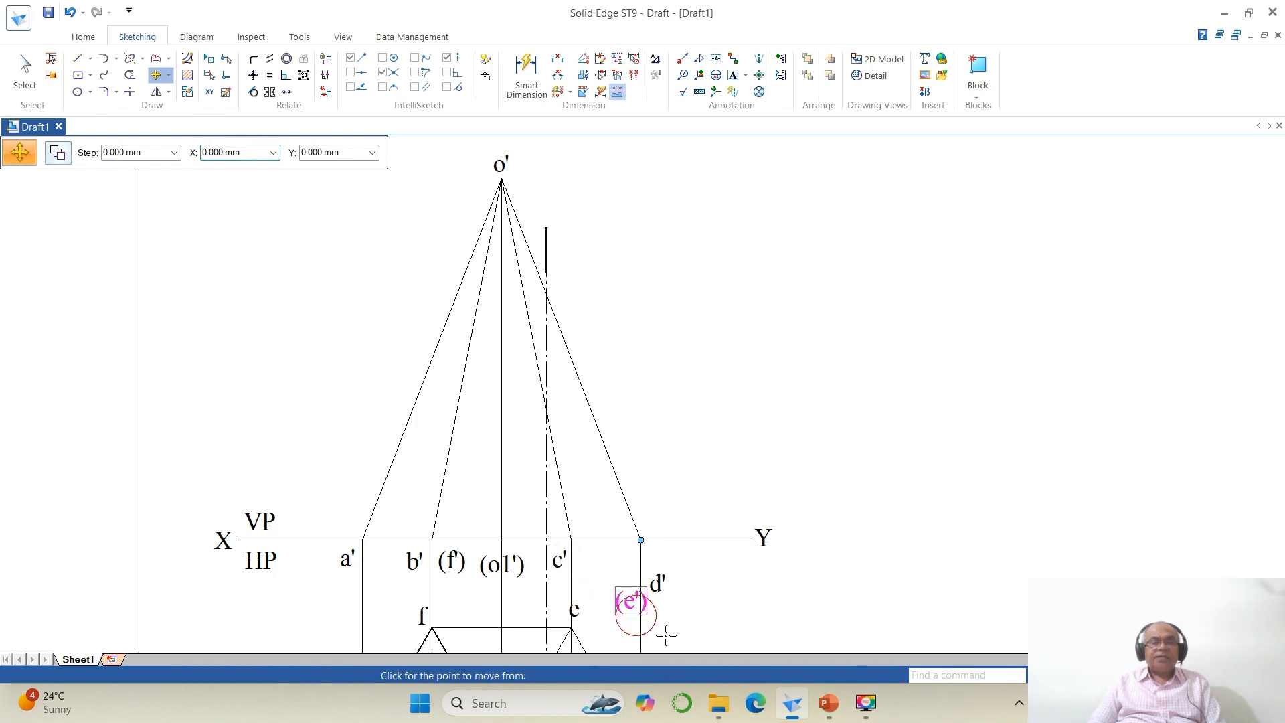
{"action": "left_click", "coordinate": [665, 632]}
{"action": "left_click", "coordinate": [630, 598]}
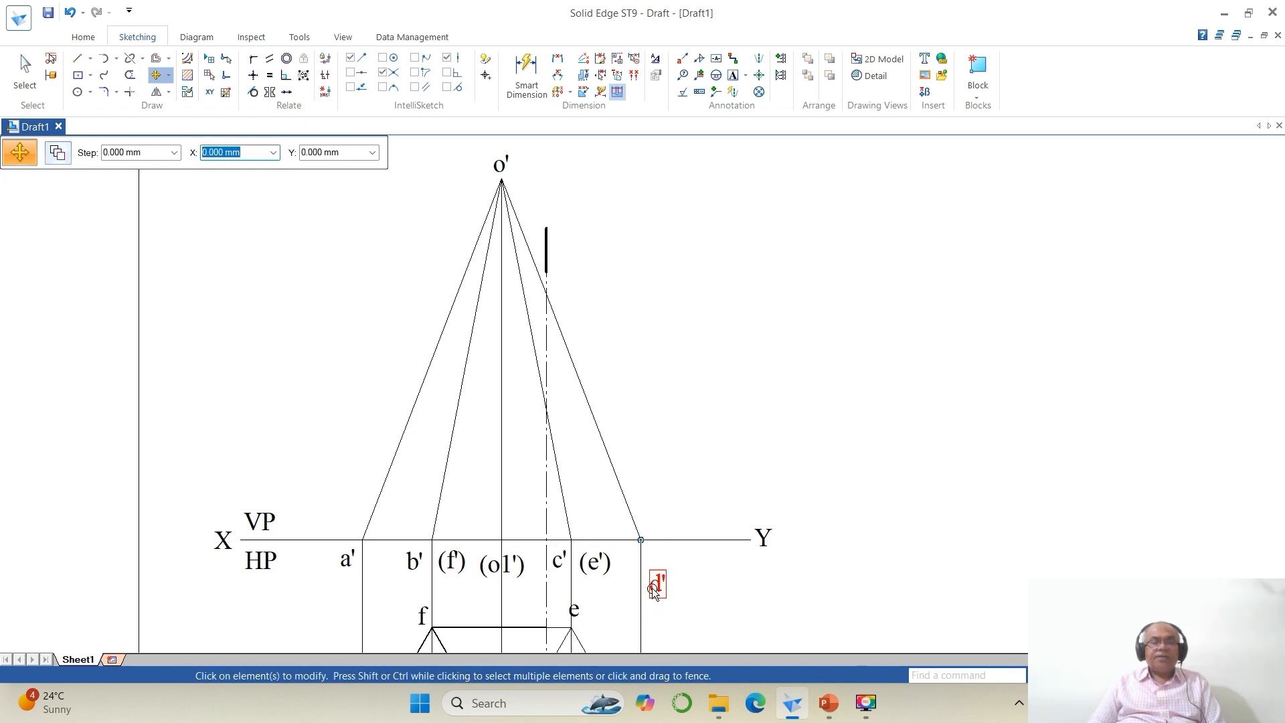
{"action": "left_click", "coordinate": [697, 621]}
{"action": "left_click", "coordinate": [696, 604]}
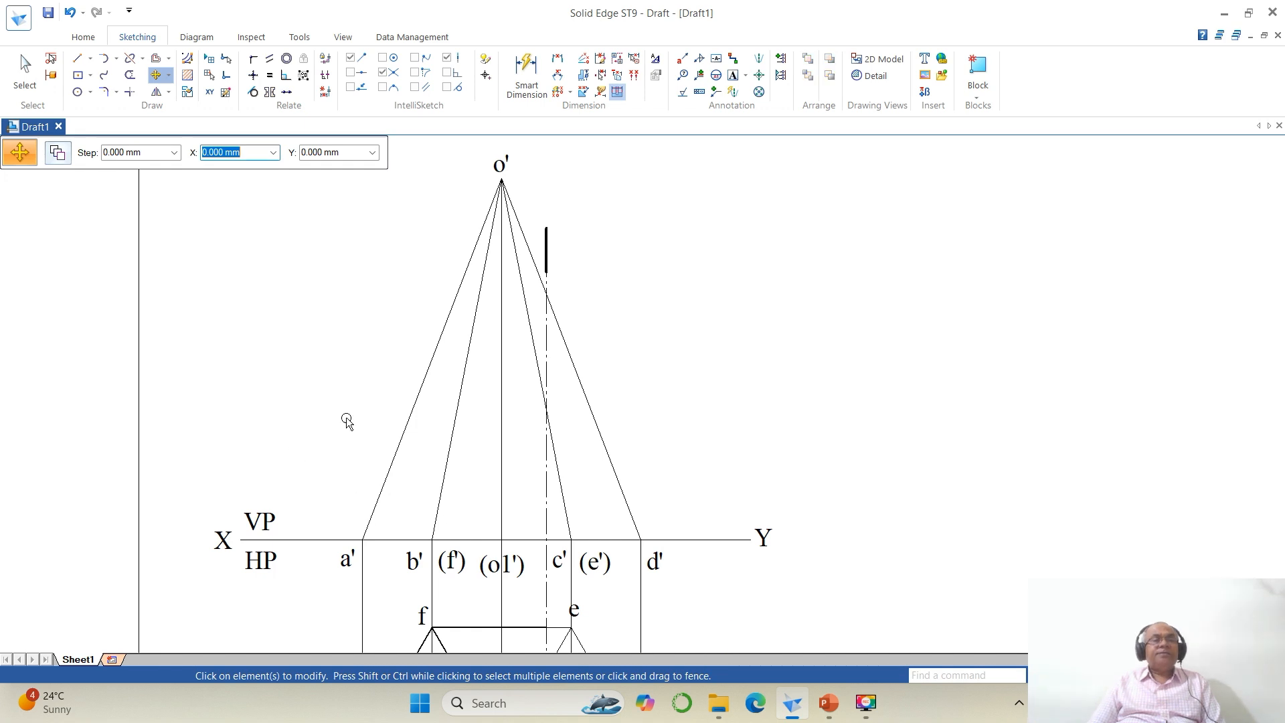
{"action": "left_click", "coordinate": [312, 541]}
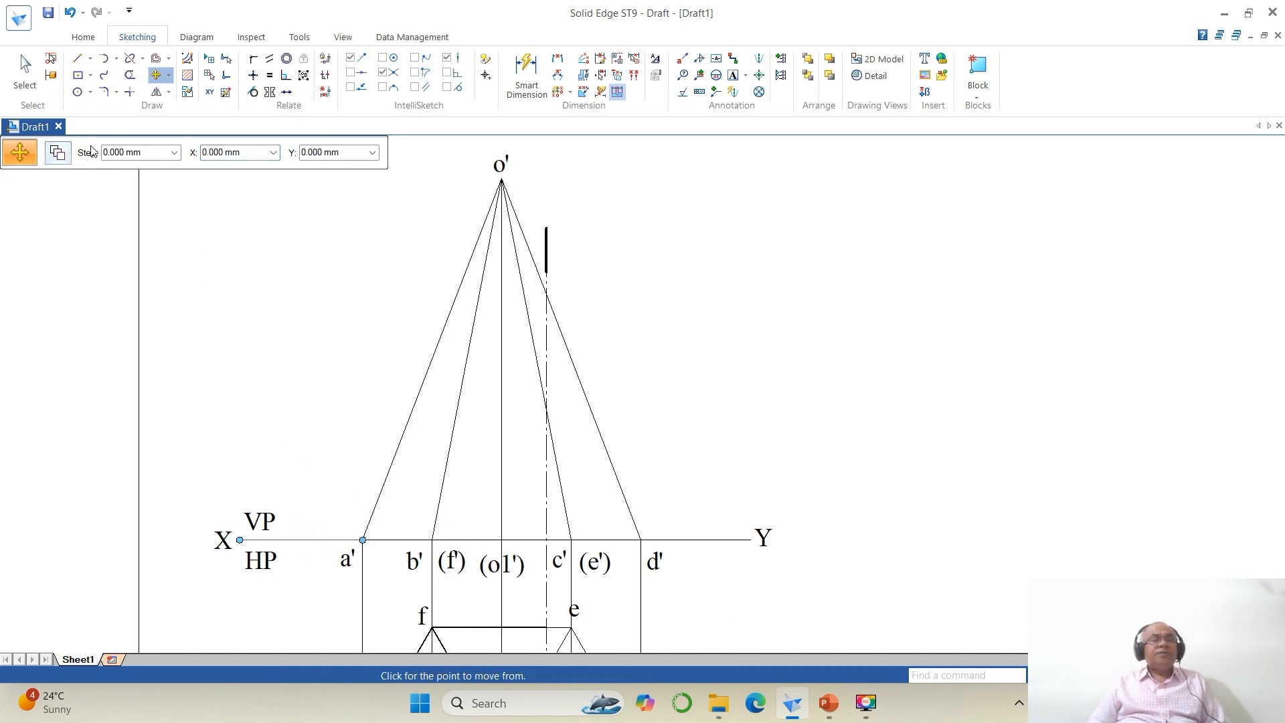
{"action": "left_click", "coordinate": [24, 71]}
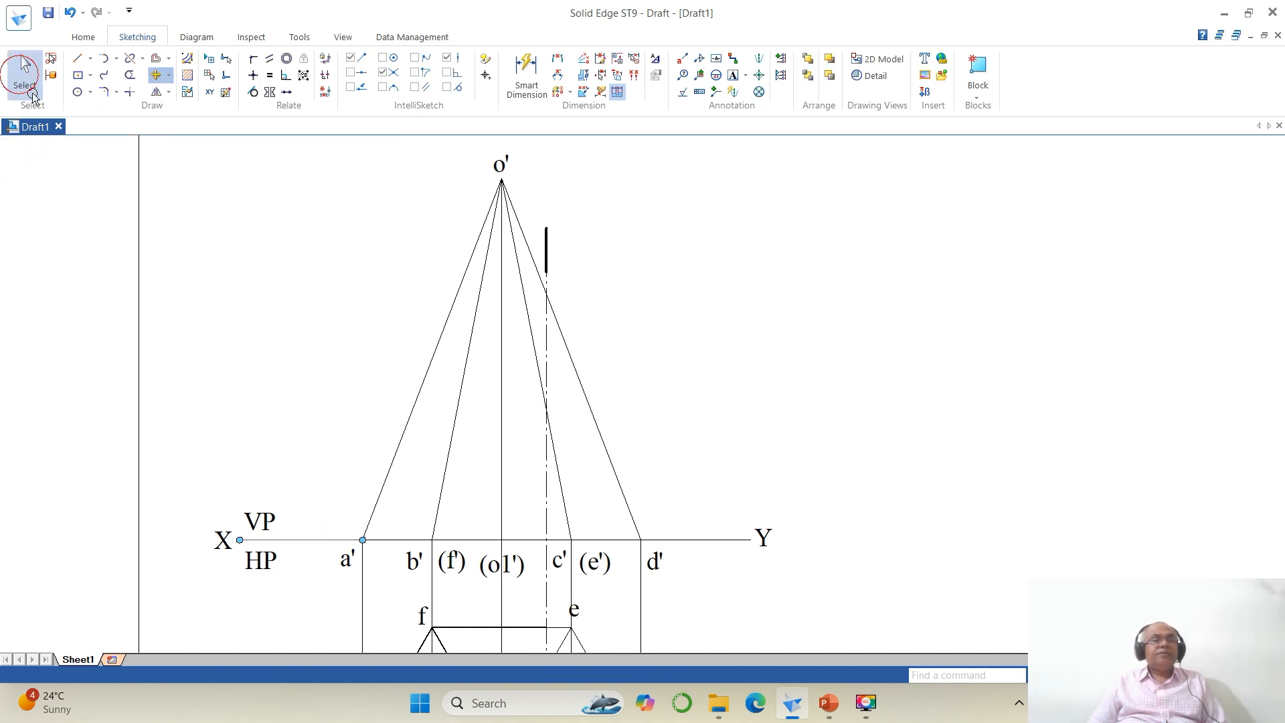
{"action": "left_click", "coordinate": [309, 539]}
{"action": "left_click", "coordinate": [209, 159]}
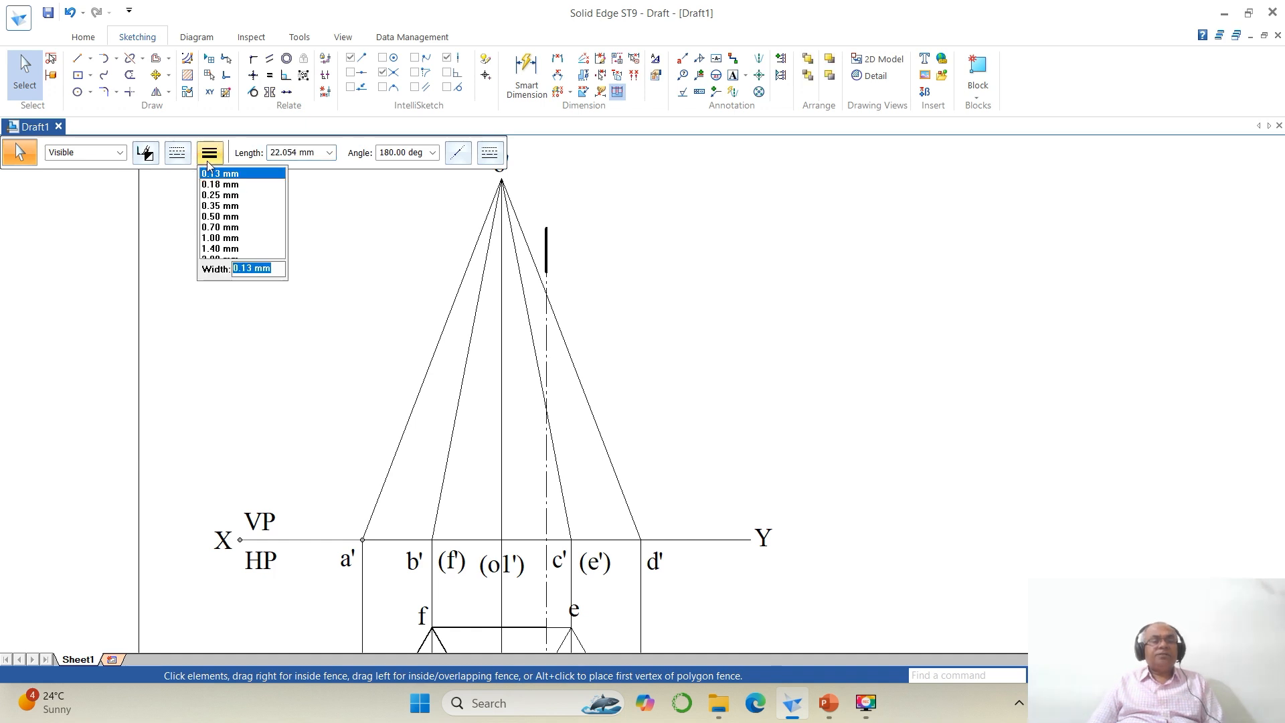
{"action": "left_click", "coordinate": [961, 458]}
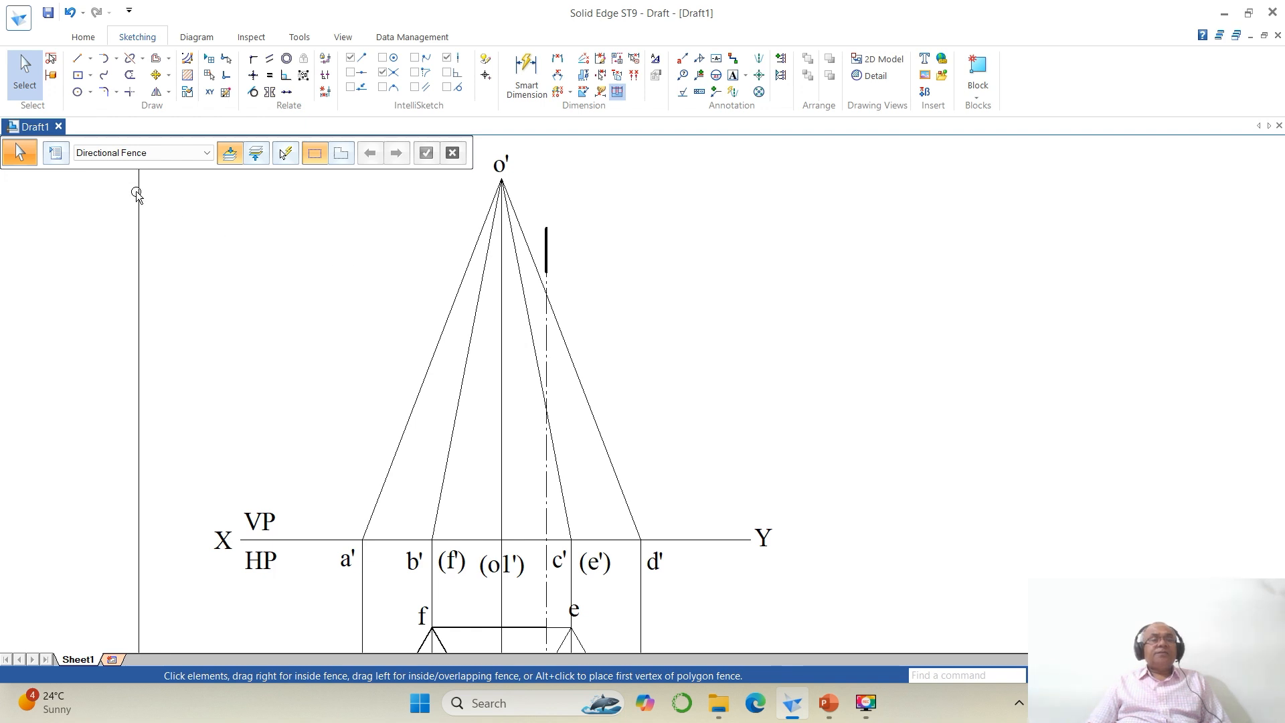
Step: Thicken the visible slant edges of the left part of the front view
{"action": "left_click", "coordinate": [444, 329]}
{"action": "left_click", "coordinate": [468, 344], "text": "ctrl"}
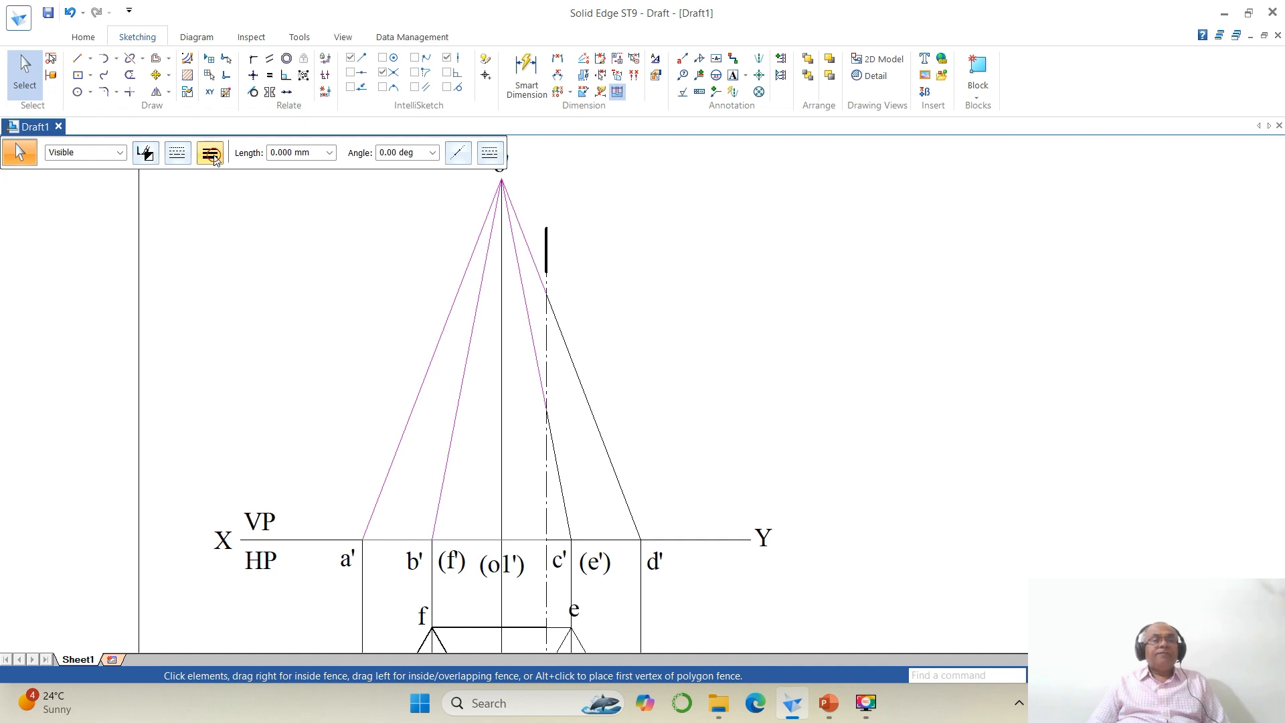
{"action": "left_click", "coordinate": [209, 153]}
{"action": "left_click", "coordinate": [212, 220]}
{"action": "left_click", "coordinate": [819, 388]}
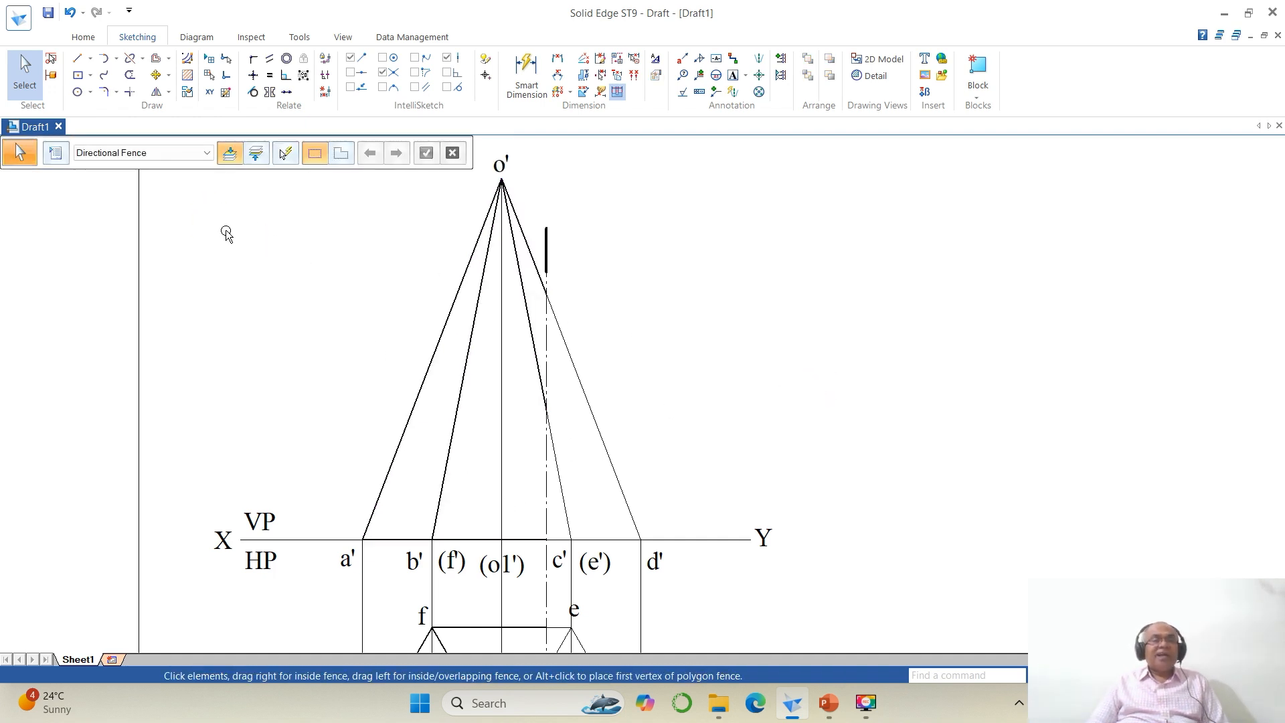
Step: Split the front view's vertical axis line where it meets the XY line
{"action": "left_click", "coordinate": [130, 59]}
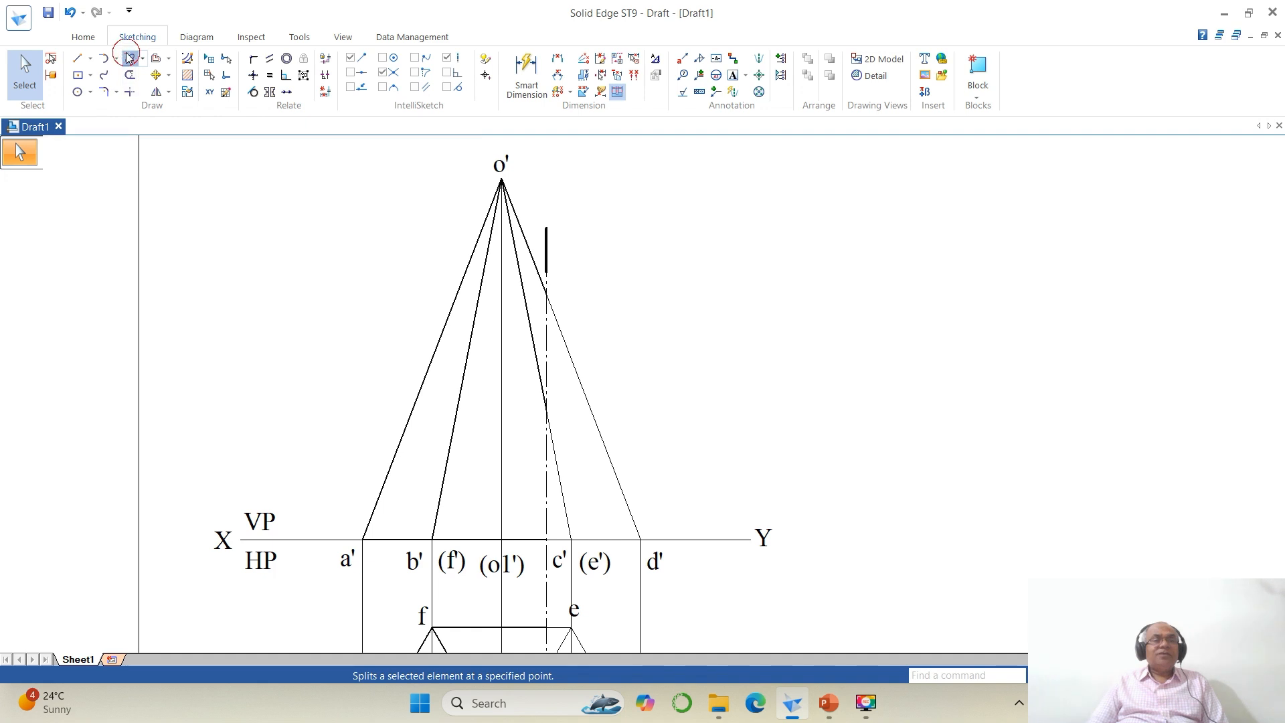
{"action": "left_click", "coordinate": [503, 591]}
{"action": "left_click", "coordinate": [505, 585]}
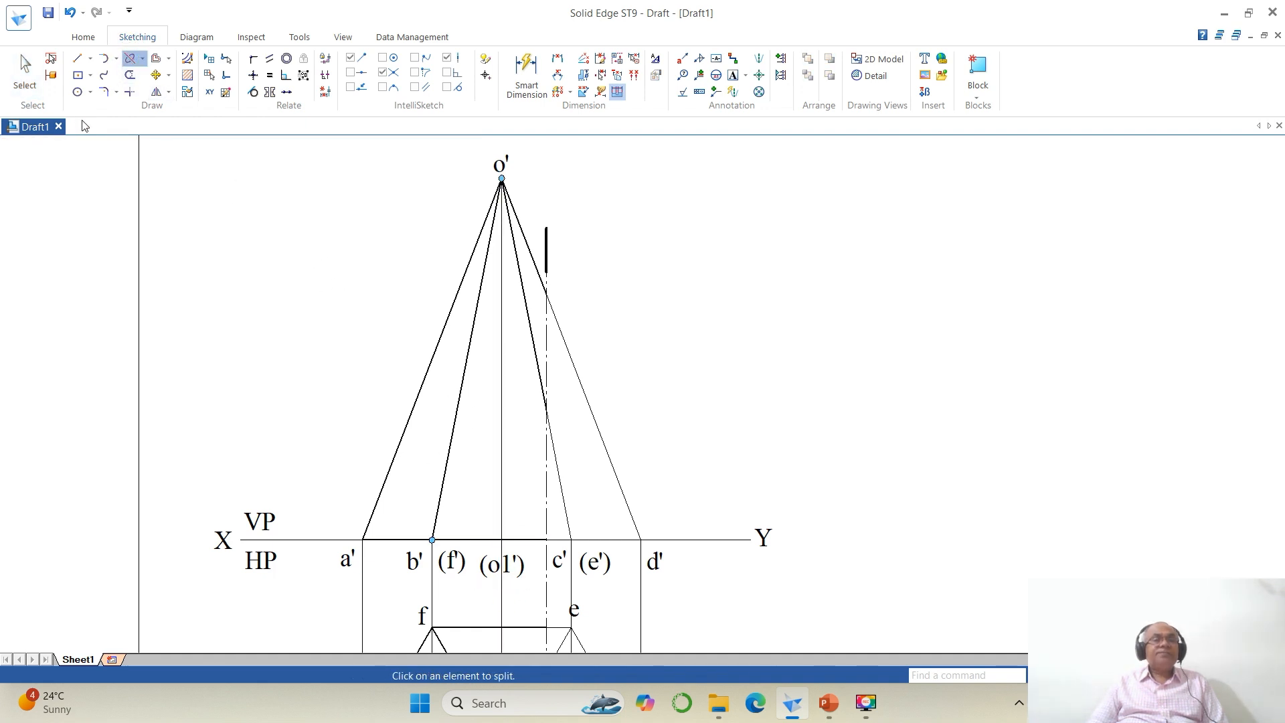
Step: Change the axis line above XY to the Centered Chain line type
{"action": "left_click", "coordinate": [25, 67]}
{"action": "left_click", "coordinate": [502, 314]}
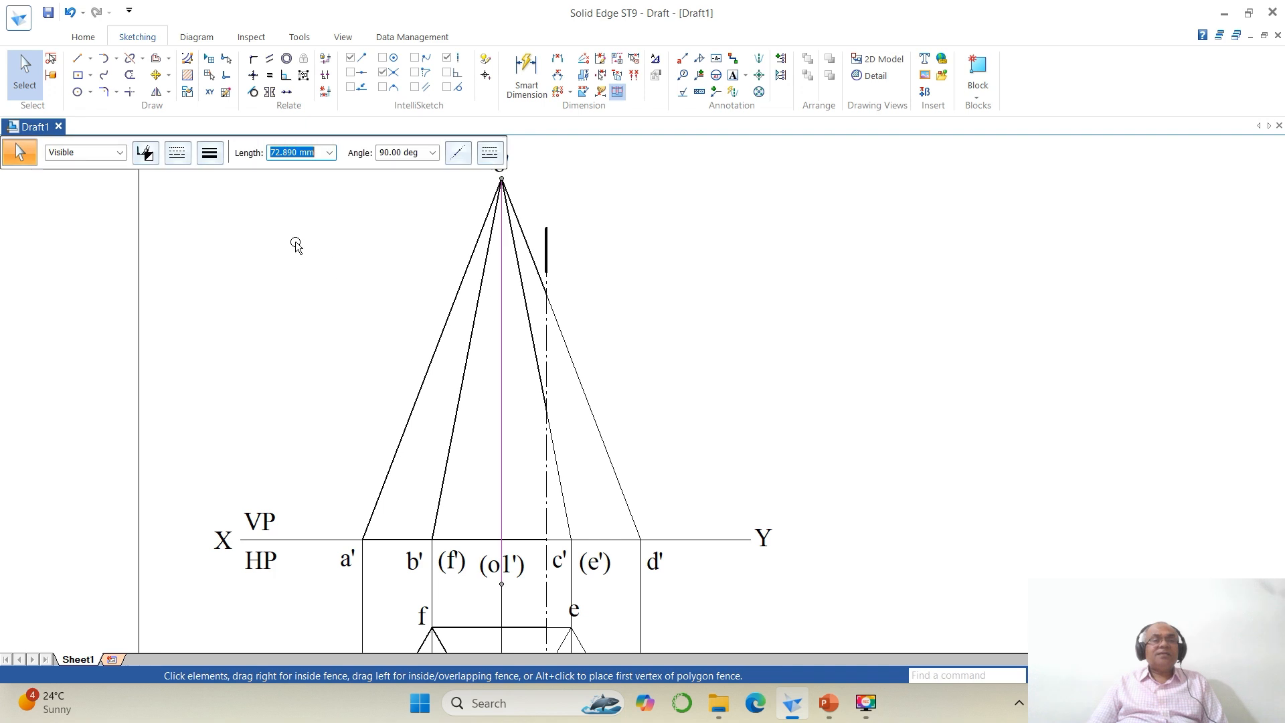
{"action": "left_click", "coordinate": [177, 153]}
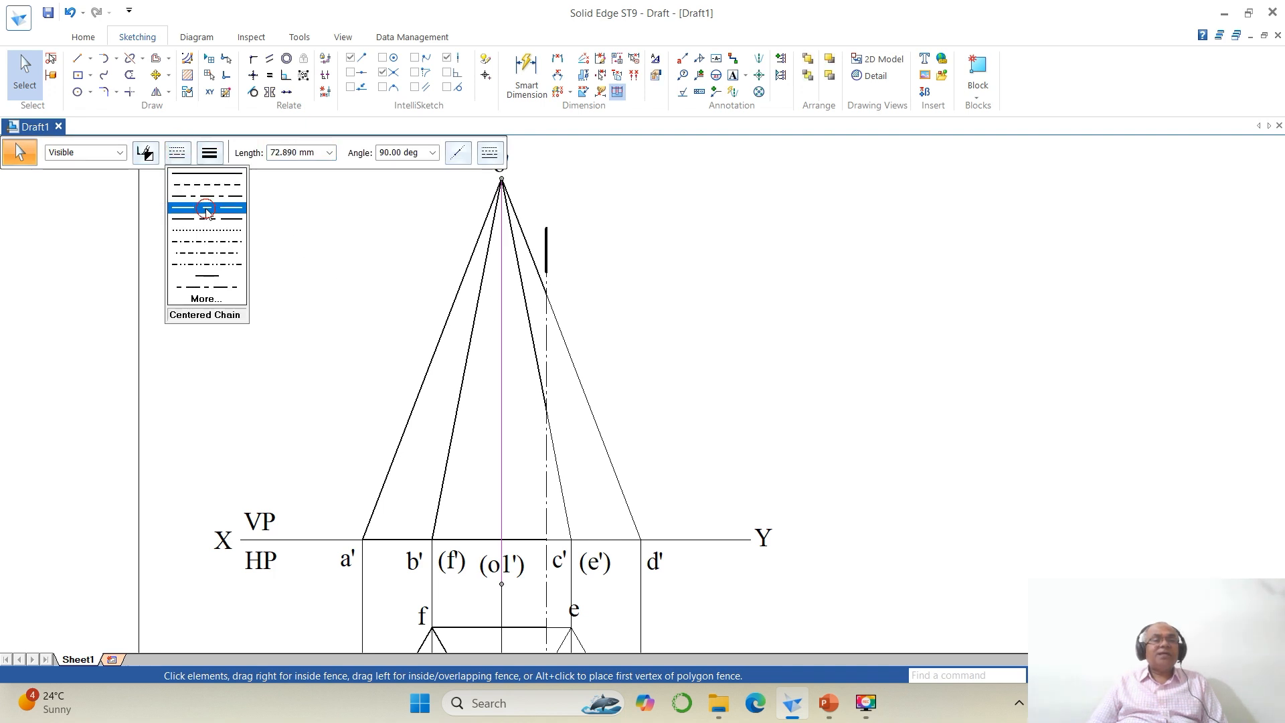
{"action": "left_click", "coordinate": [207, 209]}
{"action": "left_click", "coordinate": [932, 439]}
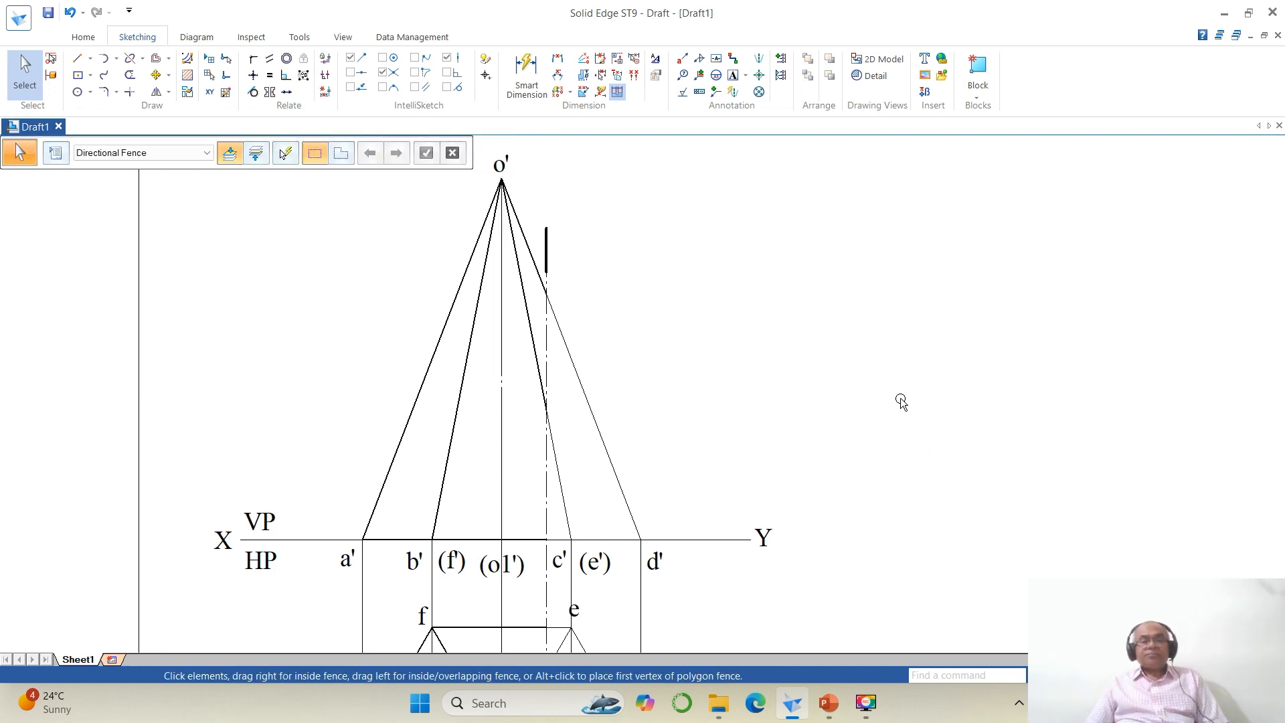
{"action": "left_click", "coordinate": [1124, 675]}
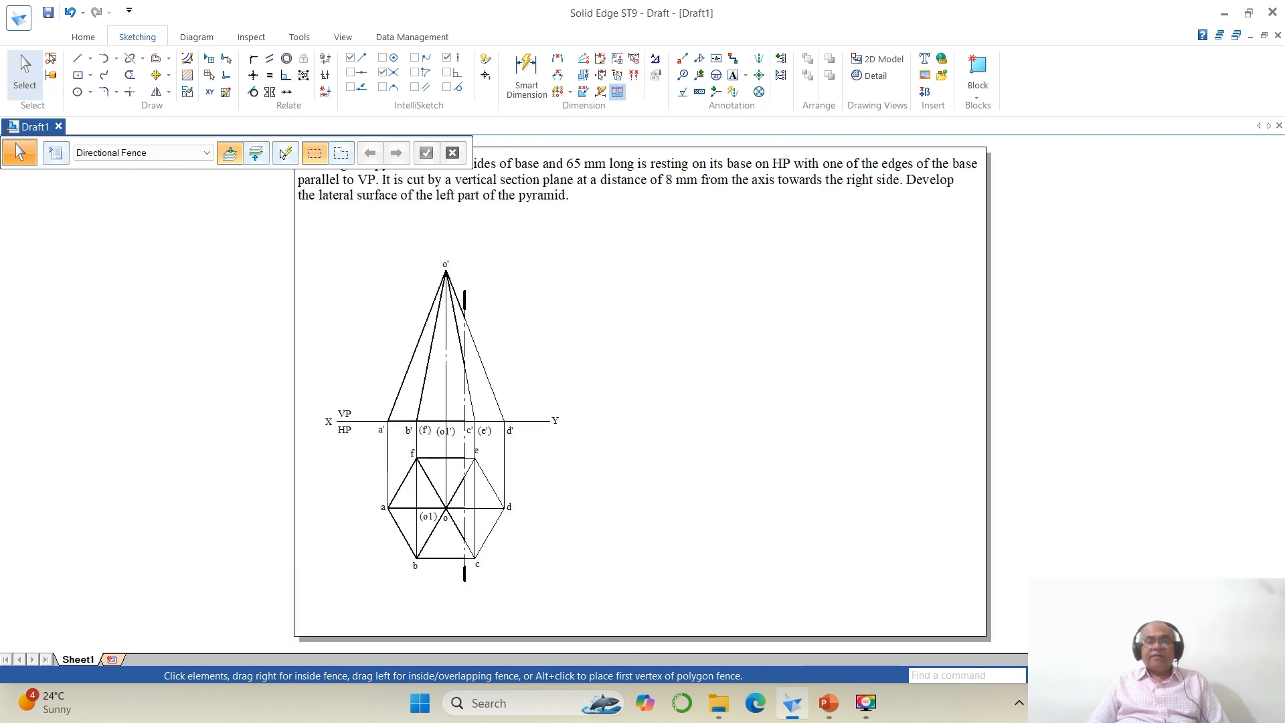
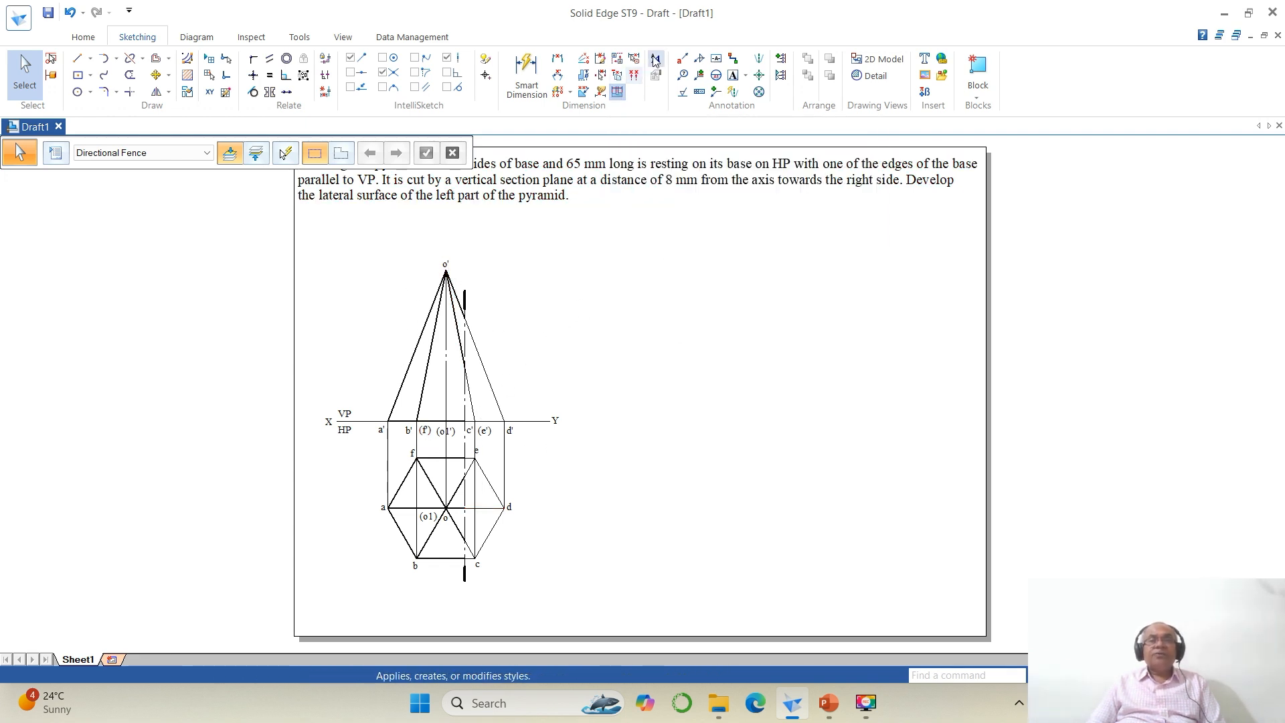
Step: Modify the ISO (mm) dimension style, setting driving, driven, error and connector colours all to Black
{"action": "left_click", "coordinate": [655, 59]}
{"action": "left_click", "coordinate": [560, 264]}
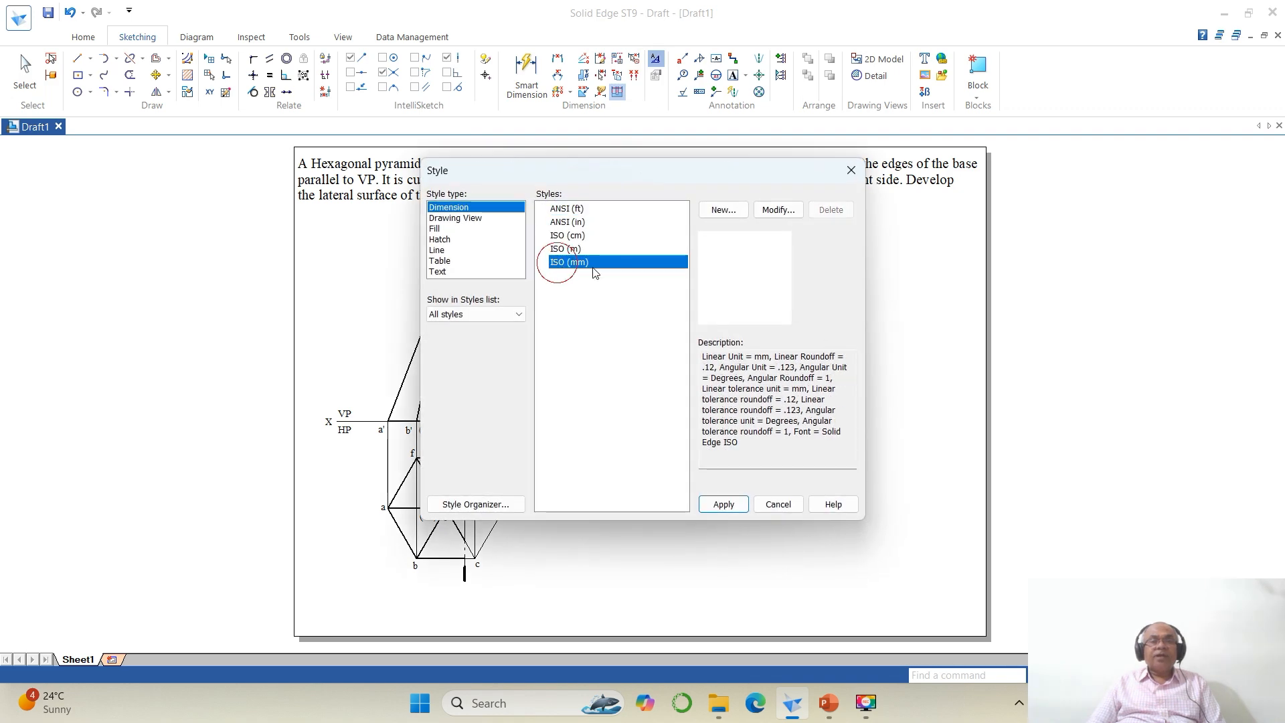
{"action": "left_click", "coordinate": [773, 211]}
{"action": "left_click", "coordinate": [542, 127]}
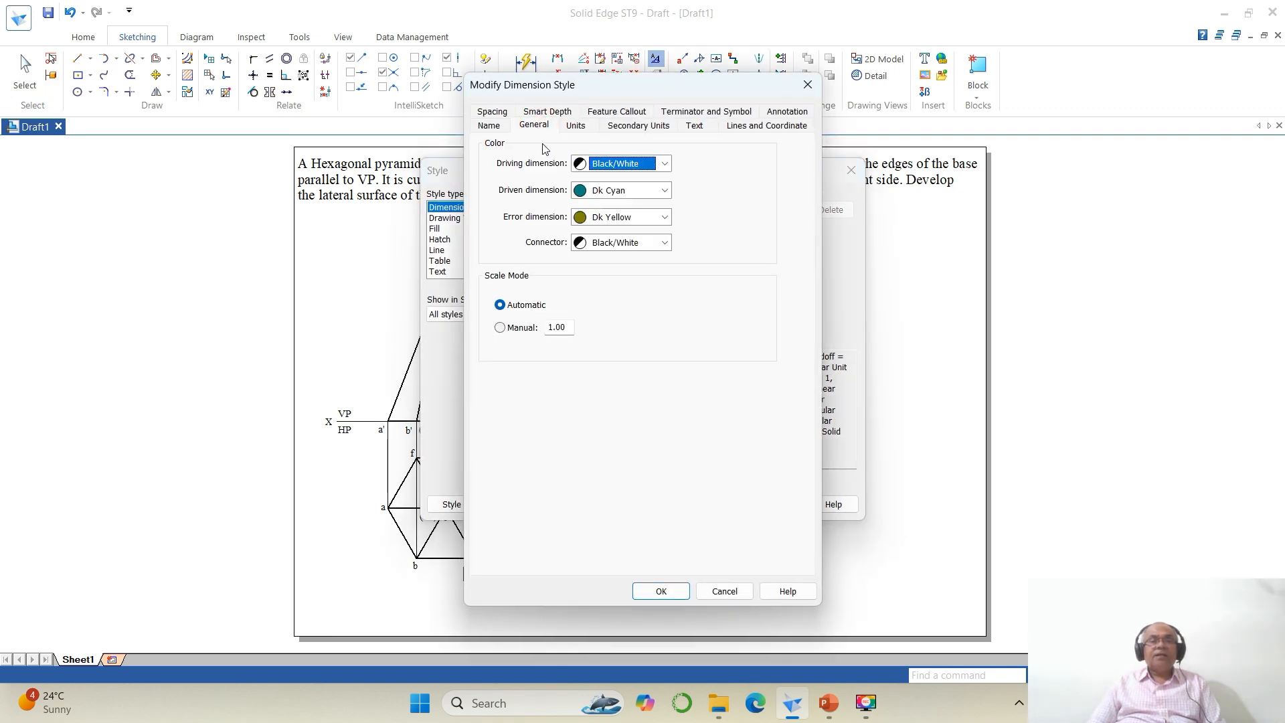
{"action": "left_click", "coordinate": [598, 167]}
{"action": "left_click", "coordinate": [599, 181]}
{"action": "left_click", "coordinate": [600, 190]}
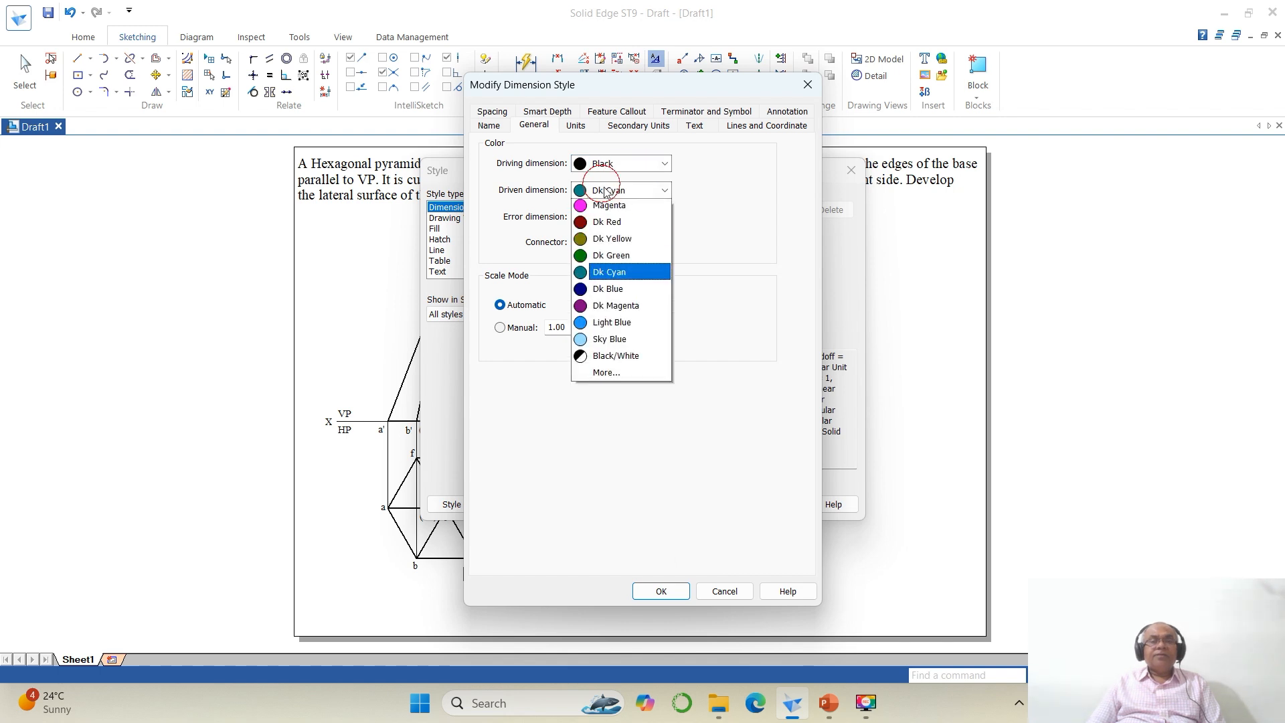
{"action": "left_click", "coordinate": [606, 209]}
{"action": "left_click", "coordinate": [609, 216]}
{"action": "left_click", "coordinate": [606, 234]}
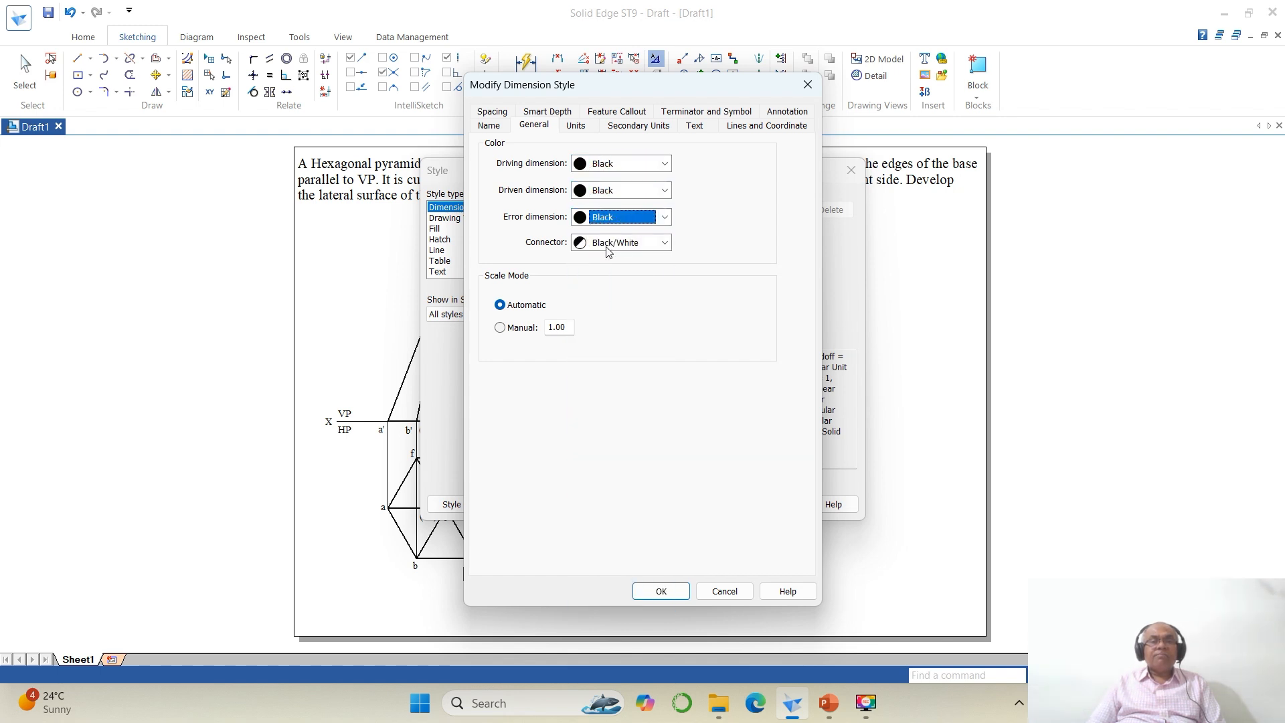
{"action": "left_click", "coordinate": [606, 242]}
{"action": "left_click", "coordinate": [604, 261]}
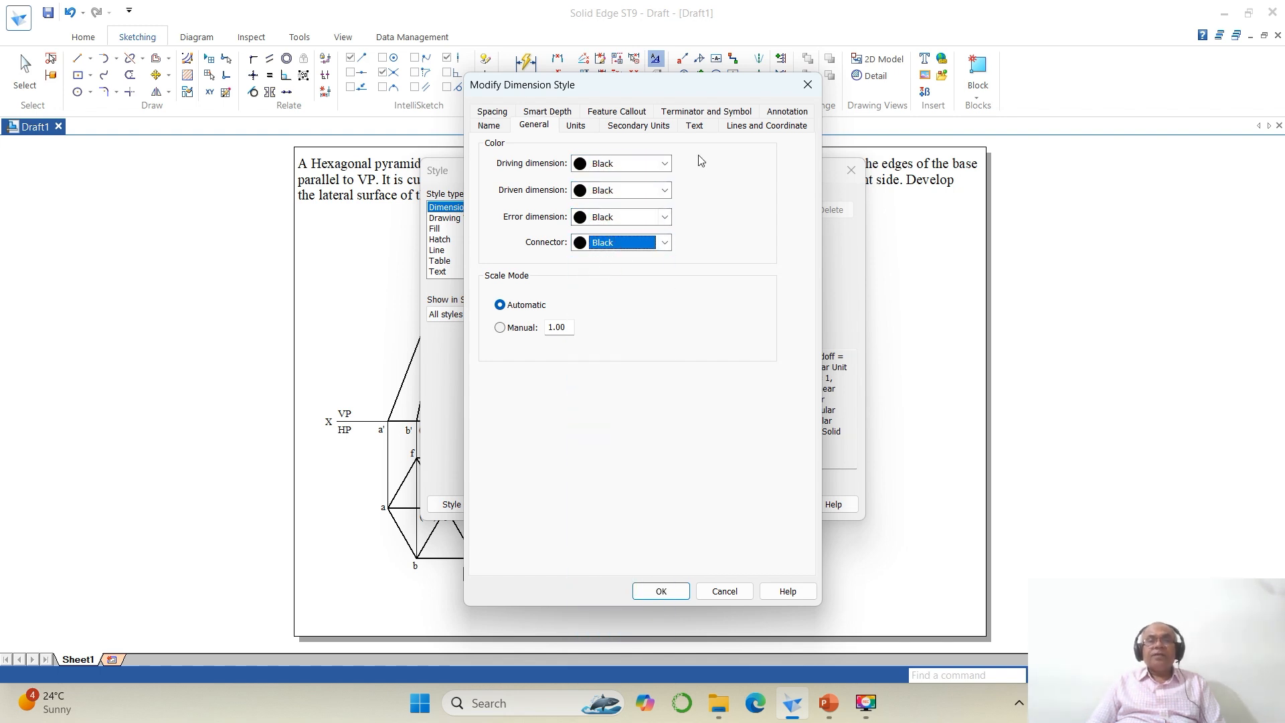
Step: Set the dimension style's text font to Times New Roman and its font size to 3
{"action": "left_click", "coordinate": [694, 126]}
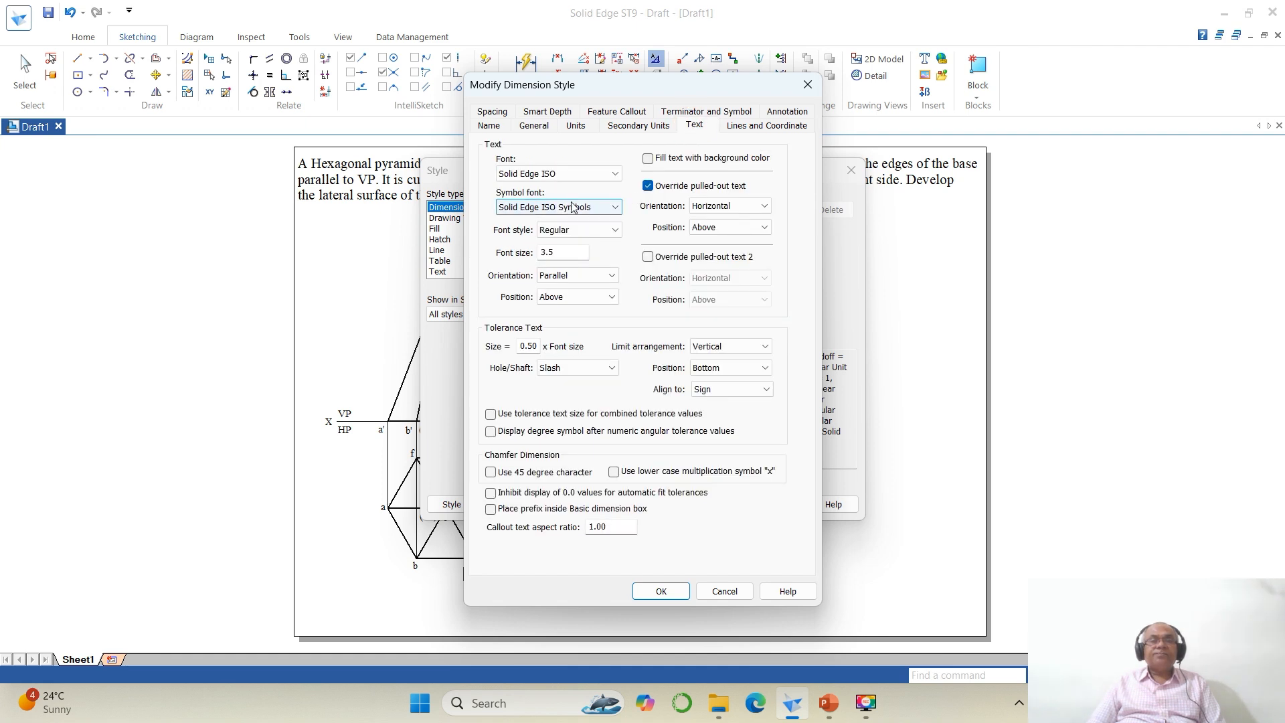
{"action": "left_click", "coordinate": [559, 173]}
{"action": "scroll", "coordinate": [507, 277], "scroll_direction": "down", "scroll_amount": 5}
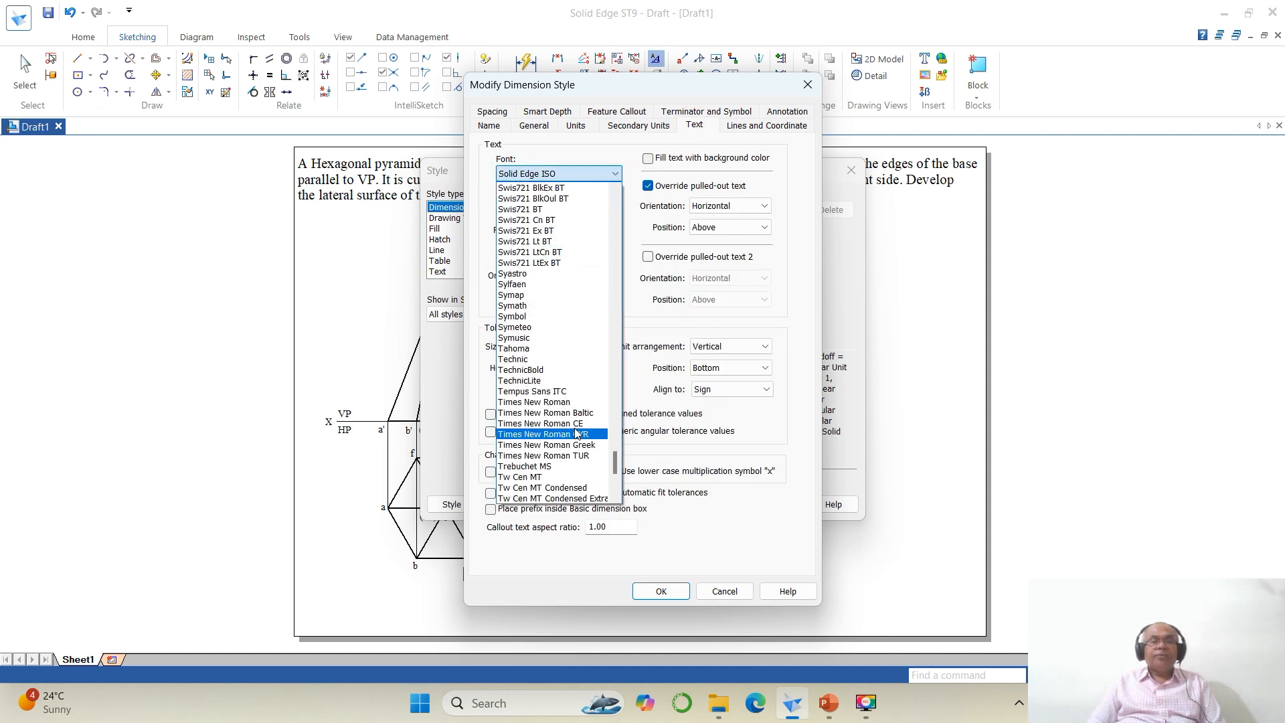
{"action": "left_click", "coordinate": [534, 402]}
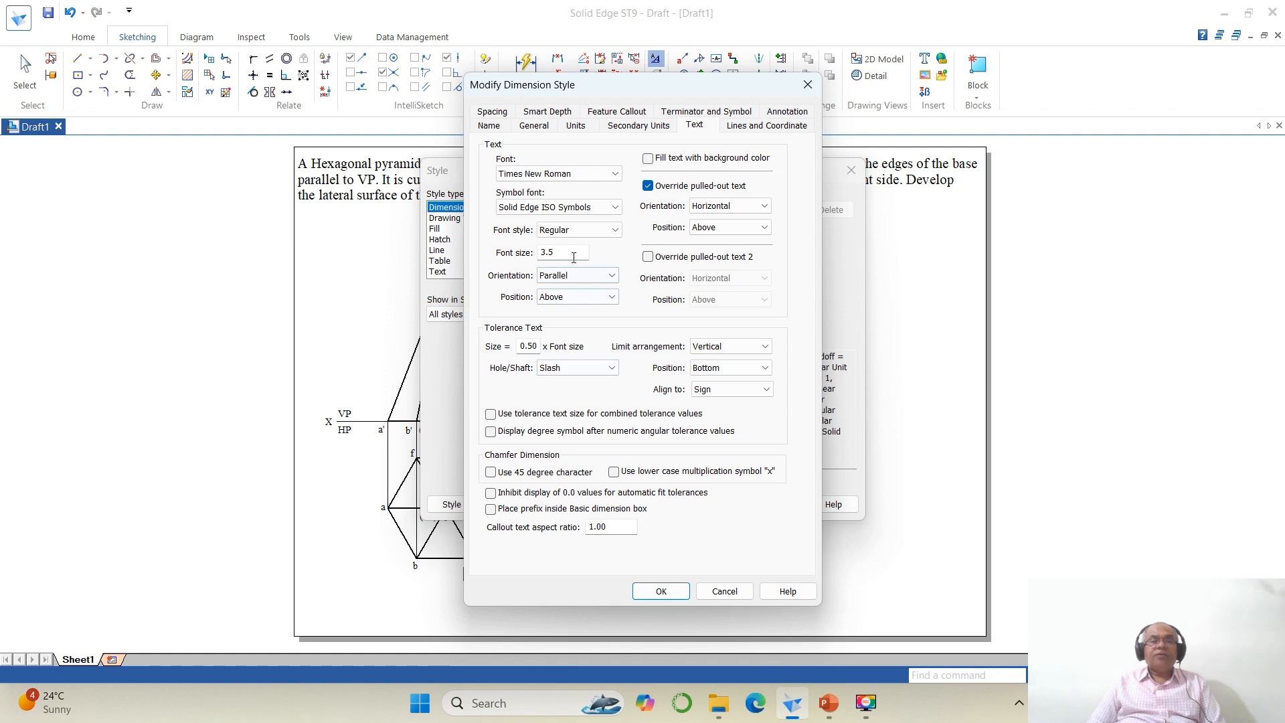
{"action": "left_click_drag", "start_coordinate": [573, 255], "coordinate": [493, 261]}
{"action": "type", "text": "3"}
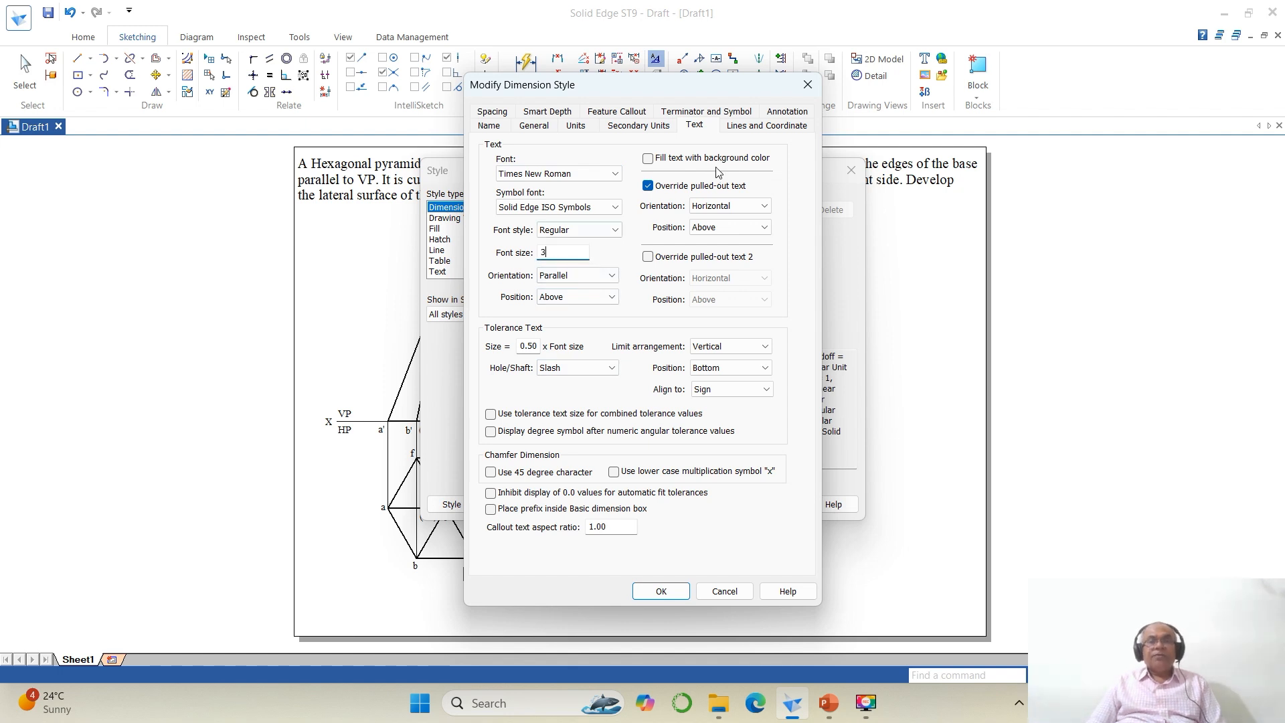
Step: Set the dimension line width to .1, then save and apply the modified dimension style
{"action": "left_click", "coordinate": [766, 125]}
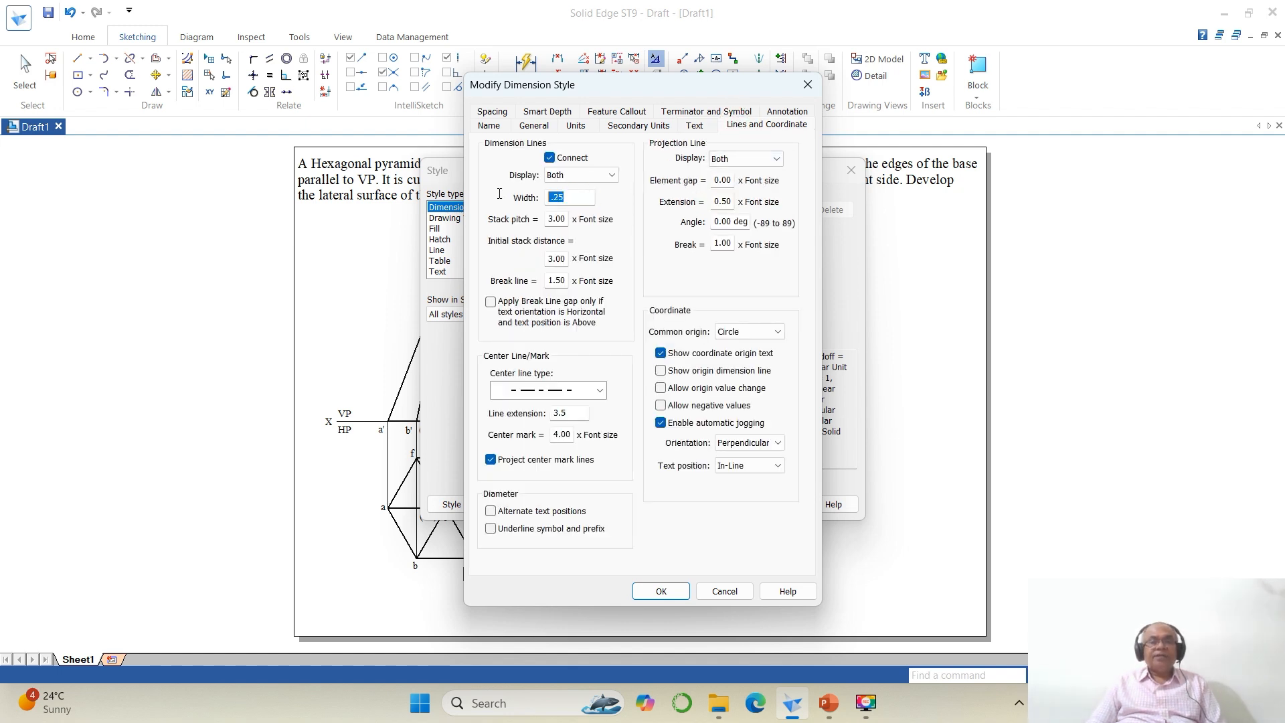
{"action": "type", "text": ".1"}
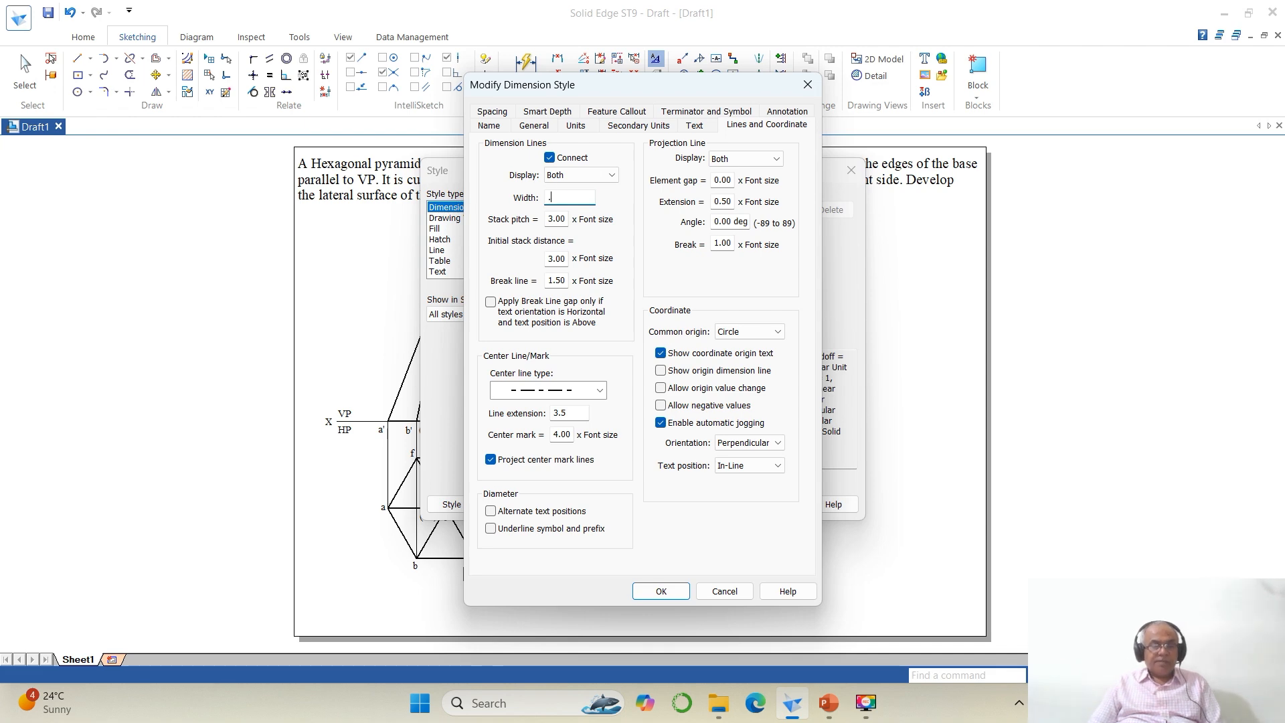
{"action": "left_click", "coordinate": [662, 590]}
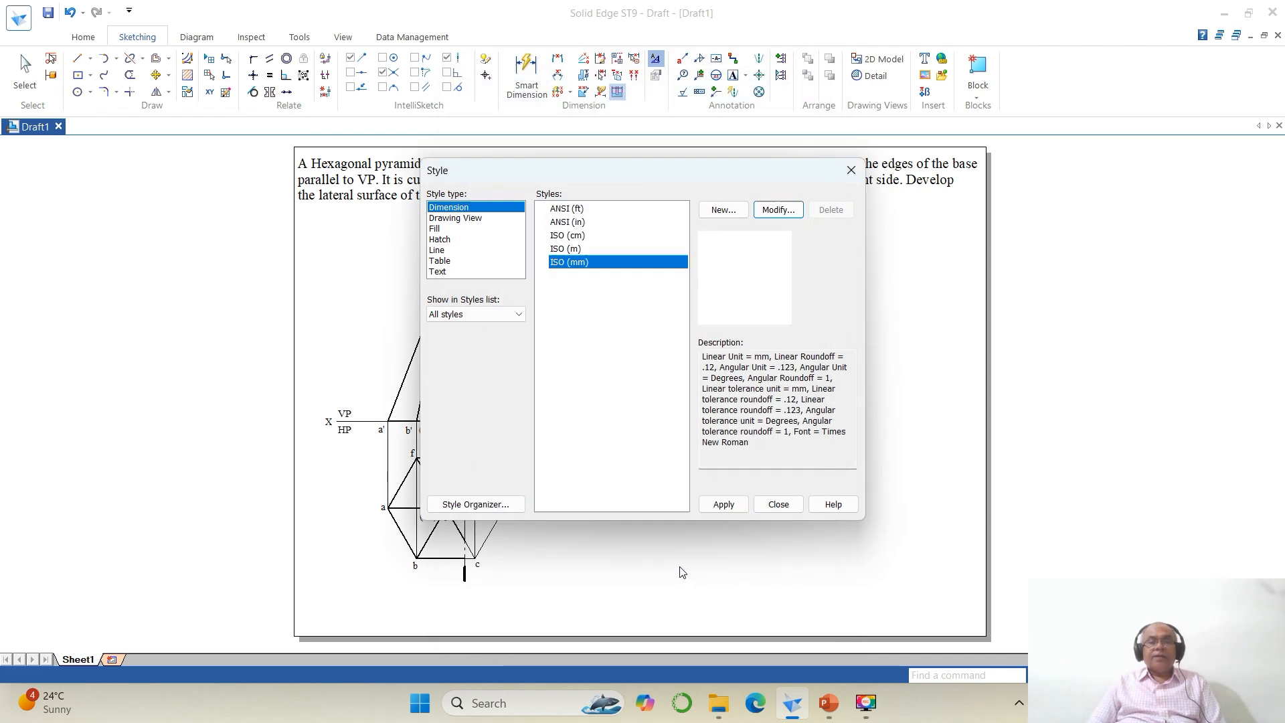
{"action": "left_click", "coordinate": [724, 505]}
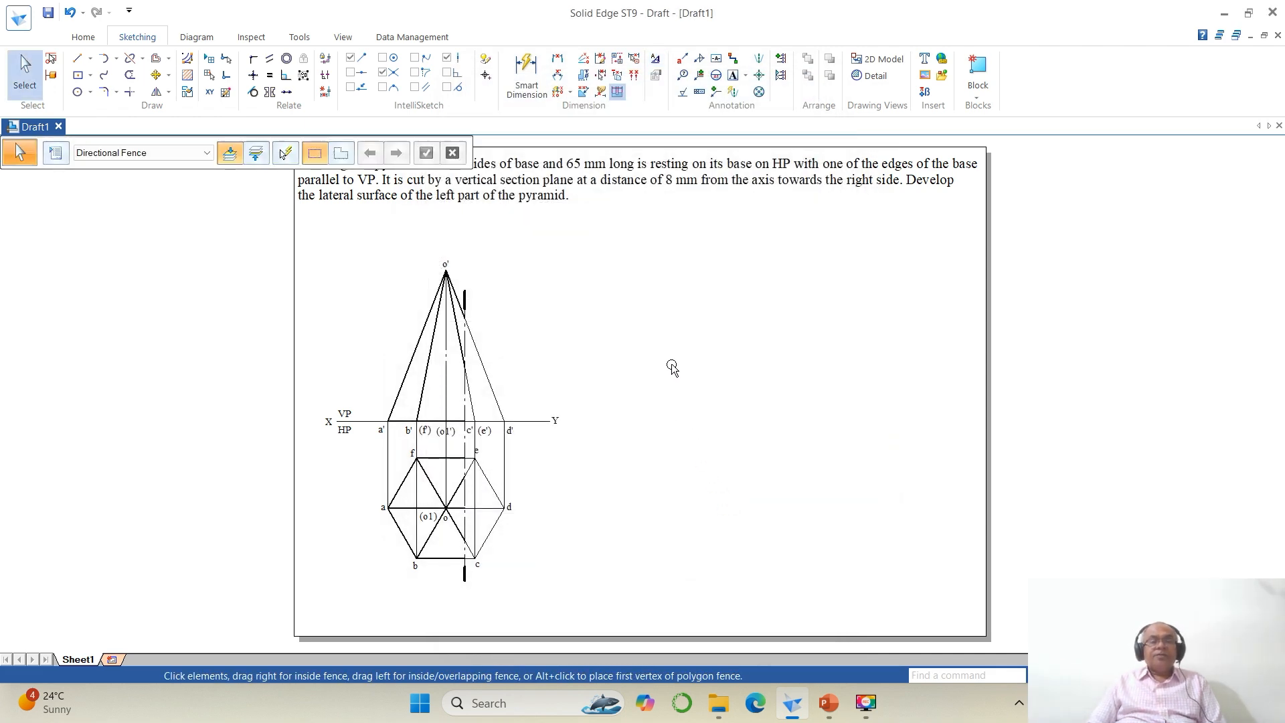
Step: Dimension the length of top-view base edge ab
{"action": "left_click", "coordinate": [1098, 676]}
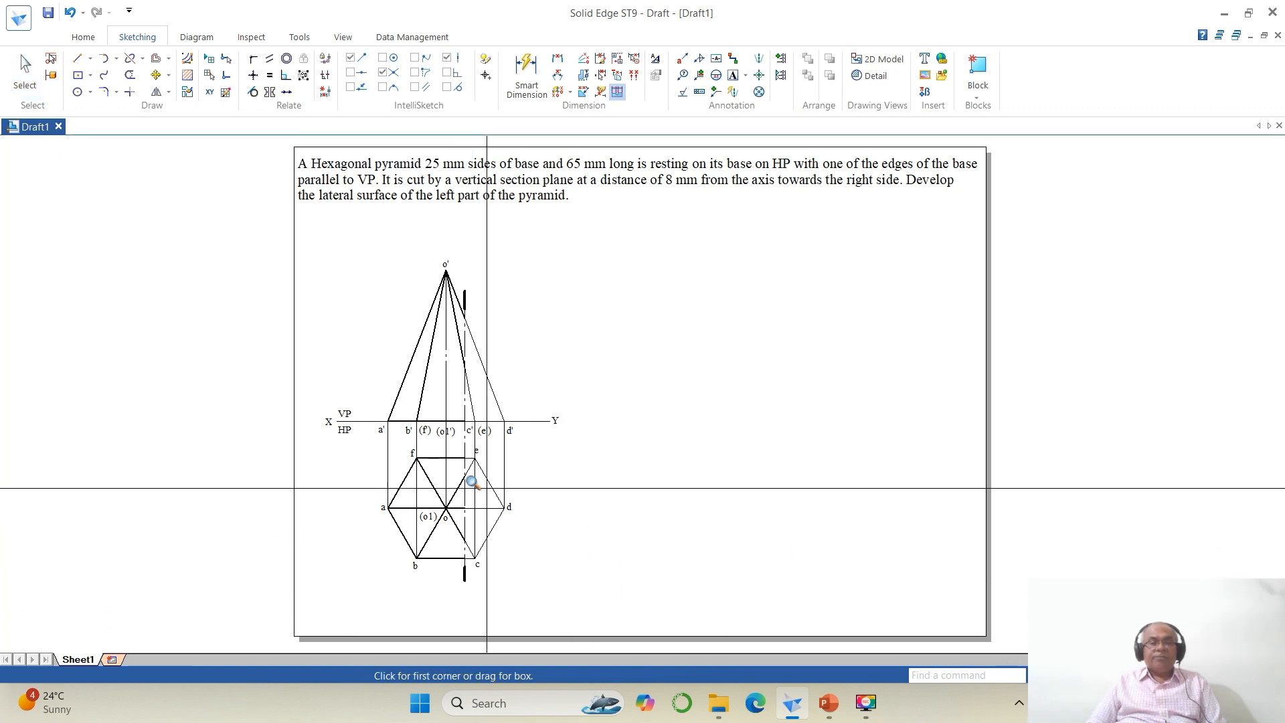
{"action": "left_click", "coordinate": [322, 391]}
{"action": "left_click", "coordinate": [783, 625]}
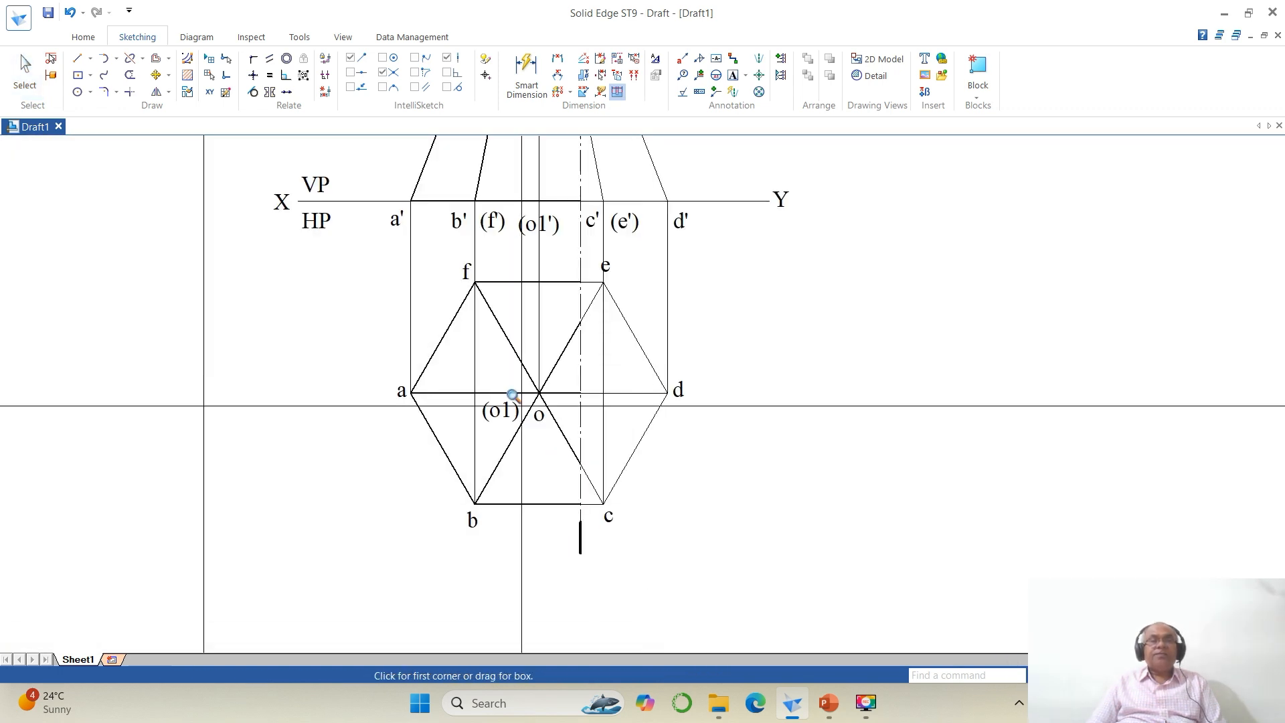
{"action": "left_click", "coordinate": [558, 58]}
{"action": "left_click", "coordinate": [431, 435]}
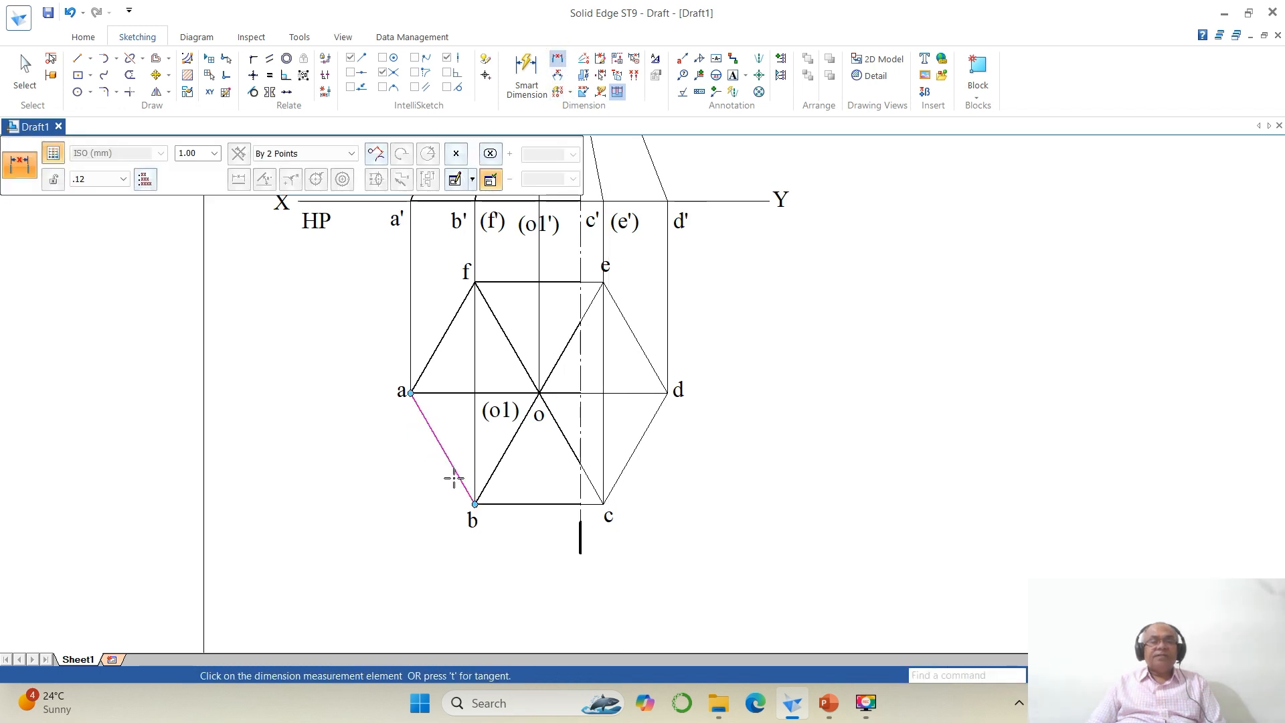
{"action": "left_click", "coordinate": [460, 484]}
{"action": "left_click", "coordinate": [419, 494]}
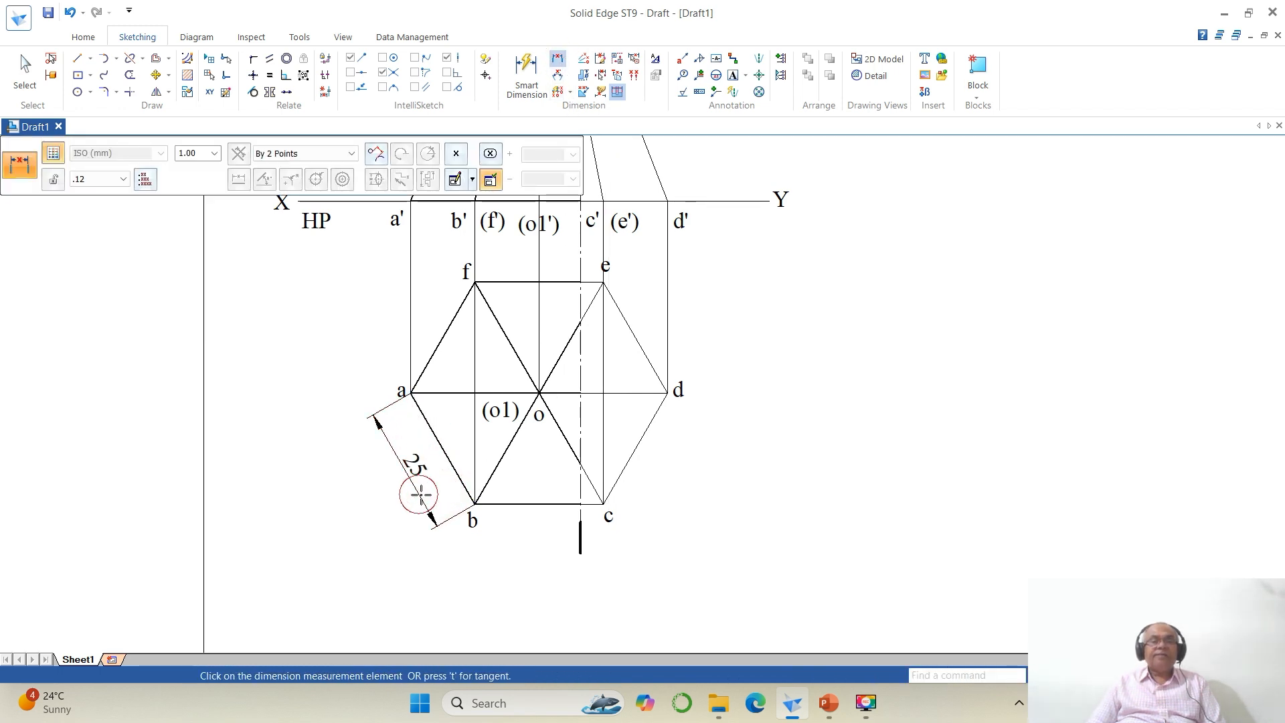
Step: Add a vertical dimension for the pyramid's height from apex o' down to the XY line at a'
{"action": "left_click", "coordinate": [1116, 676]}
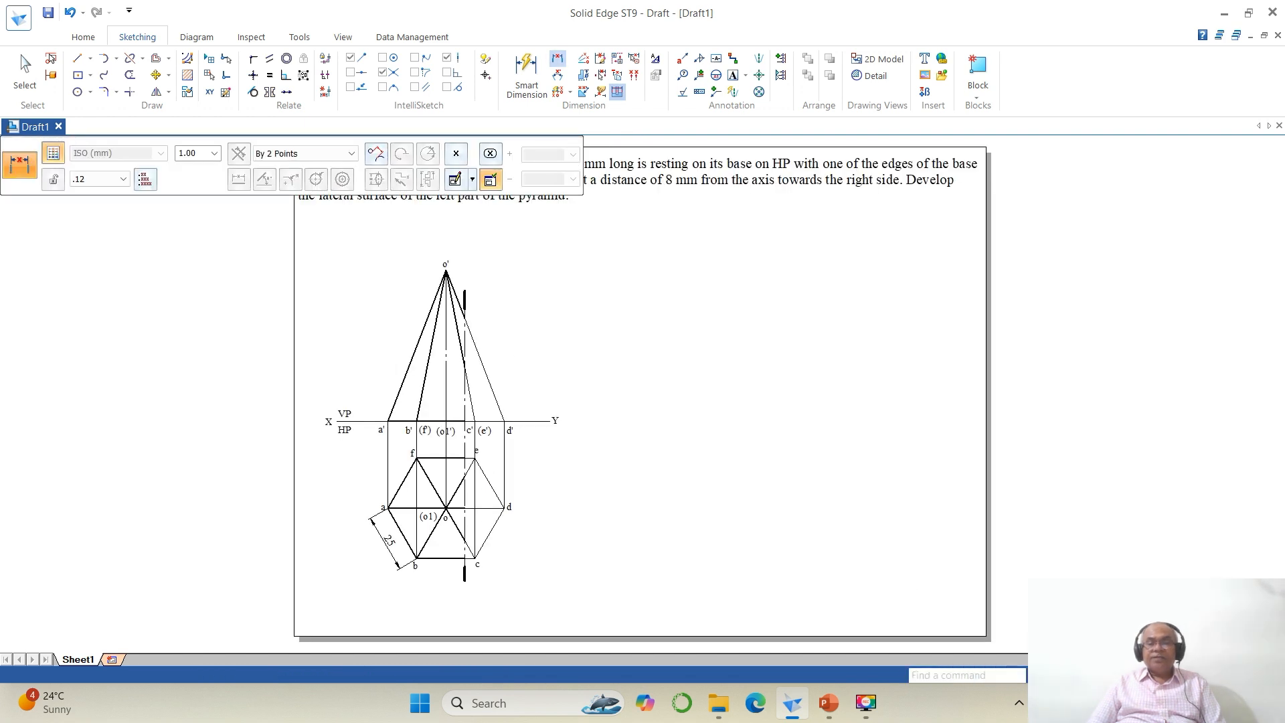
{"action": "left_click", "coordinate": [1086, 675]}
{"action": "left_click", "coordinate": [328, 245]}
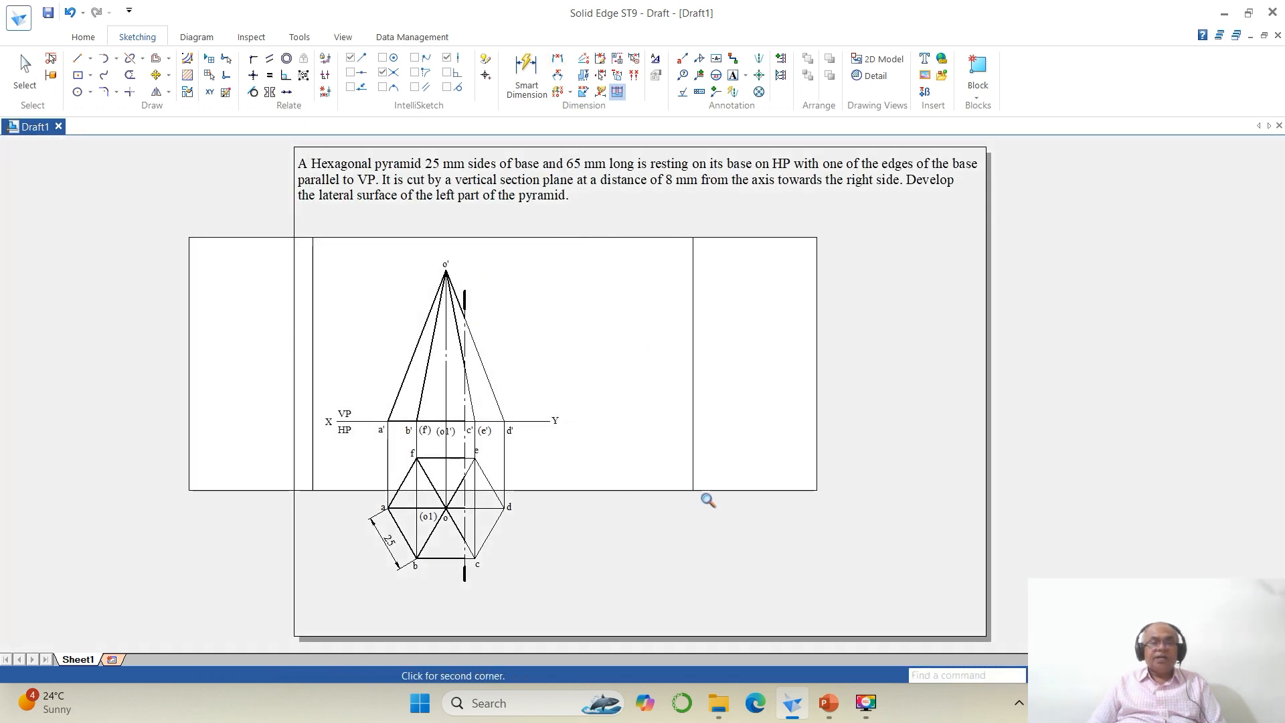
{"action": "left_click", "coordinate": [685, 485]}
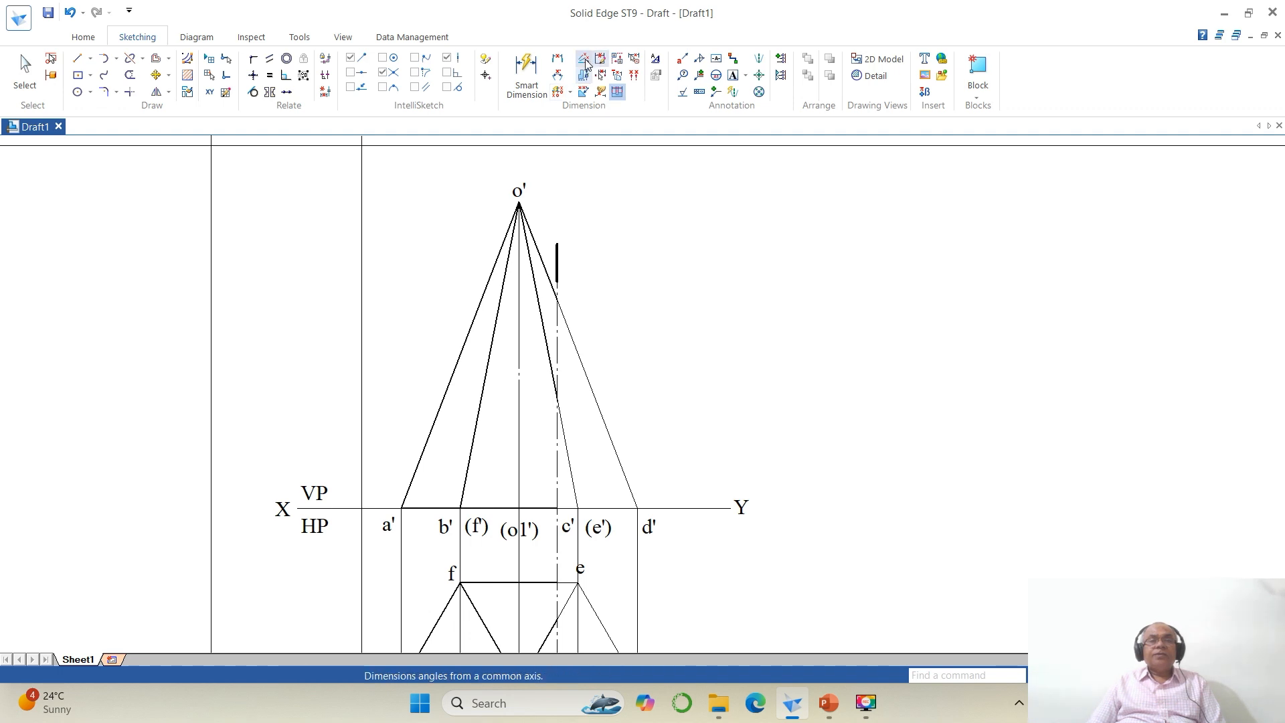
{"action": "left_click", "coordinate": [556, 60]}
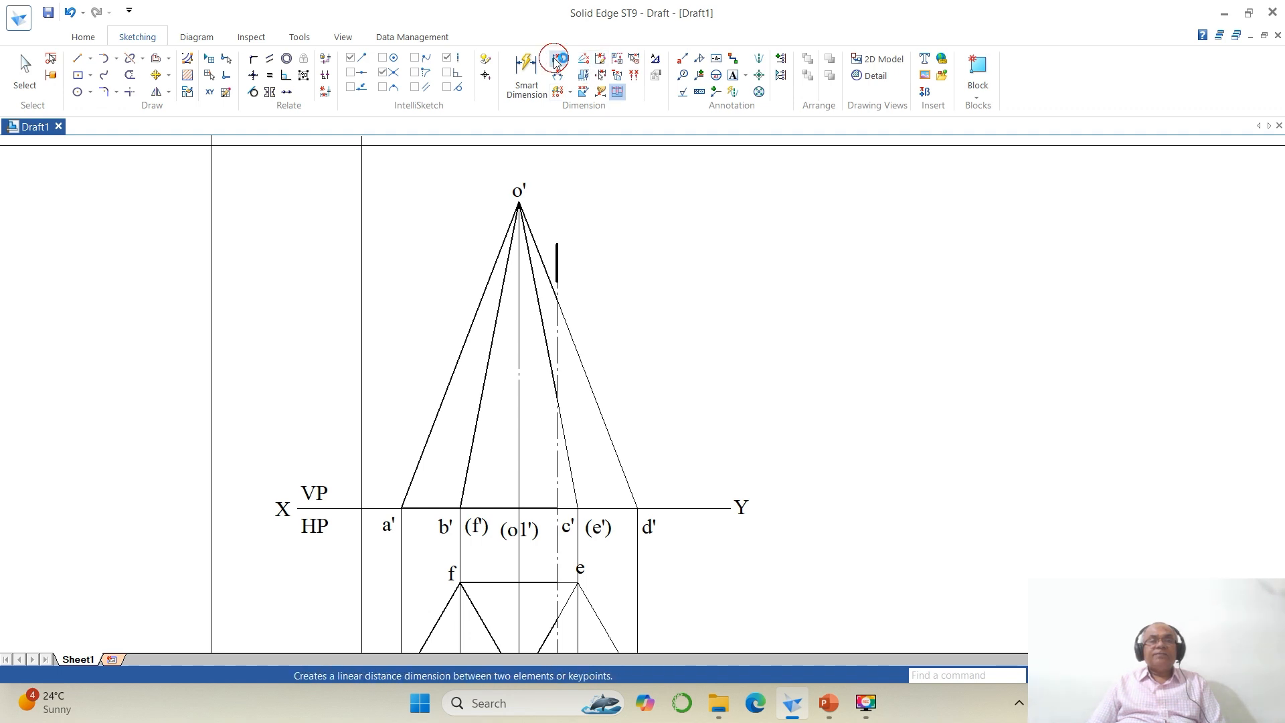
{"action": "left_click", "coordinate": [519, 202]}
{"action": "left_click", "coordinate": [401, 508]}
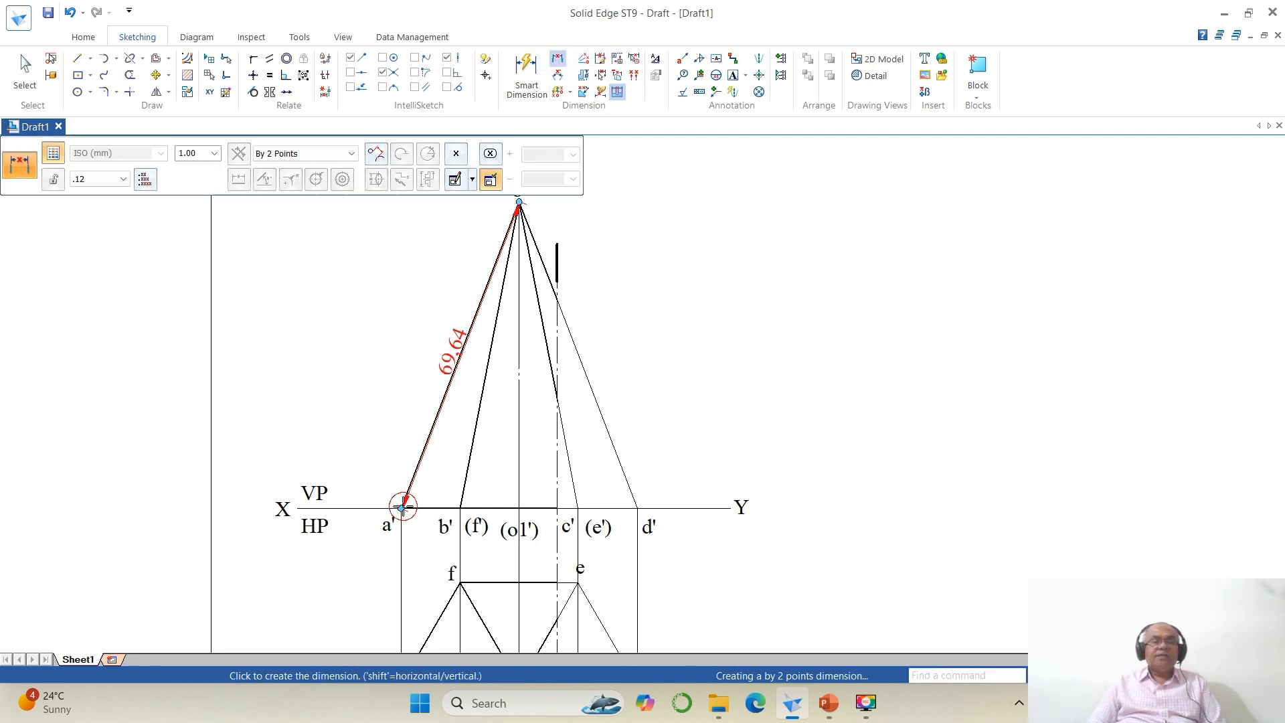
{"action": "left_click", "coordinate": [308, 153]}
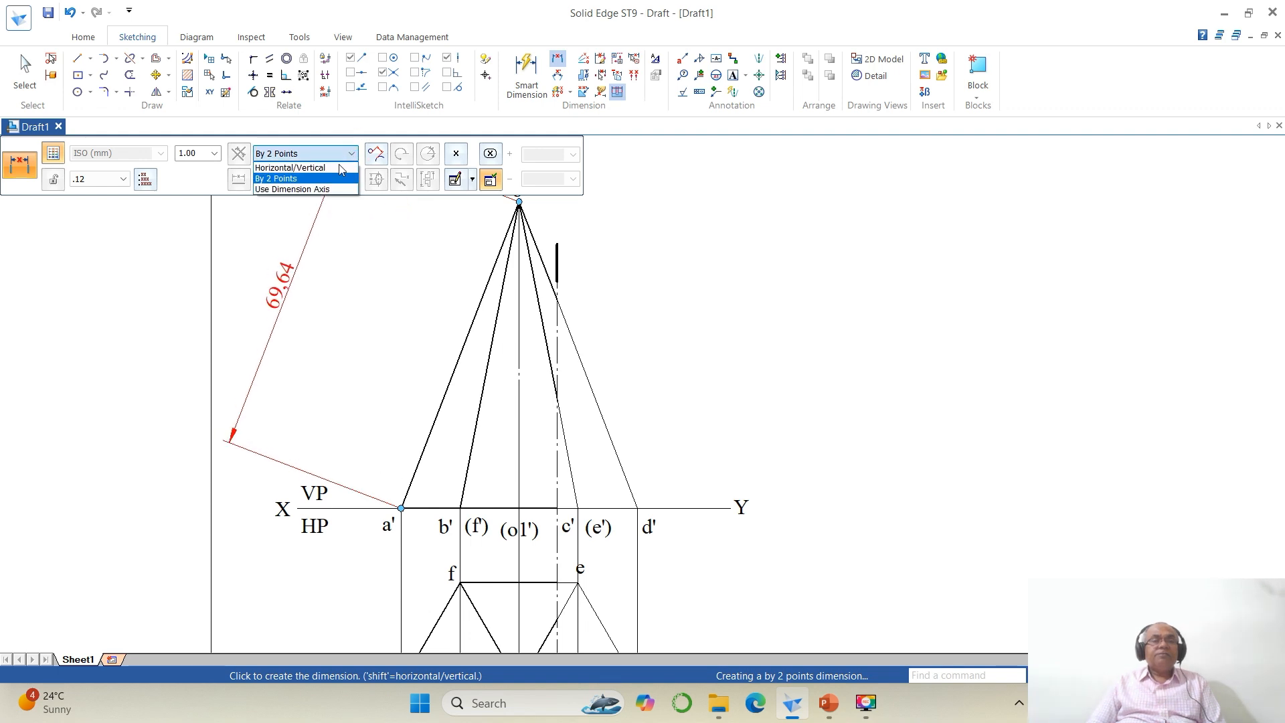
{"action": "left_click", "coordinate": [288, 176]}
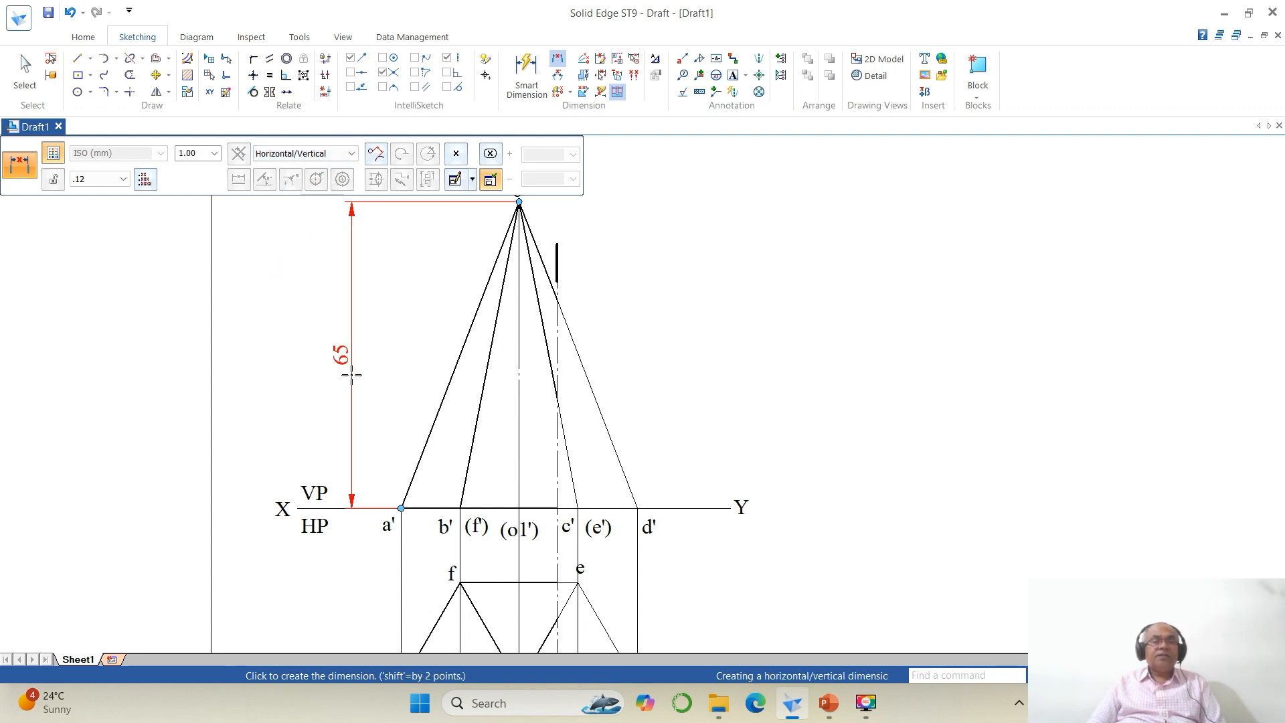
{"action": "left_click", "coordinate": [352, 376]}
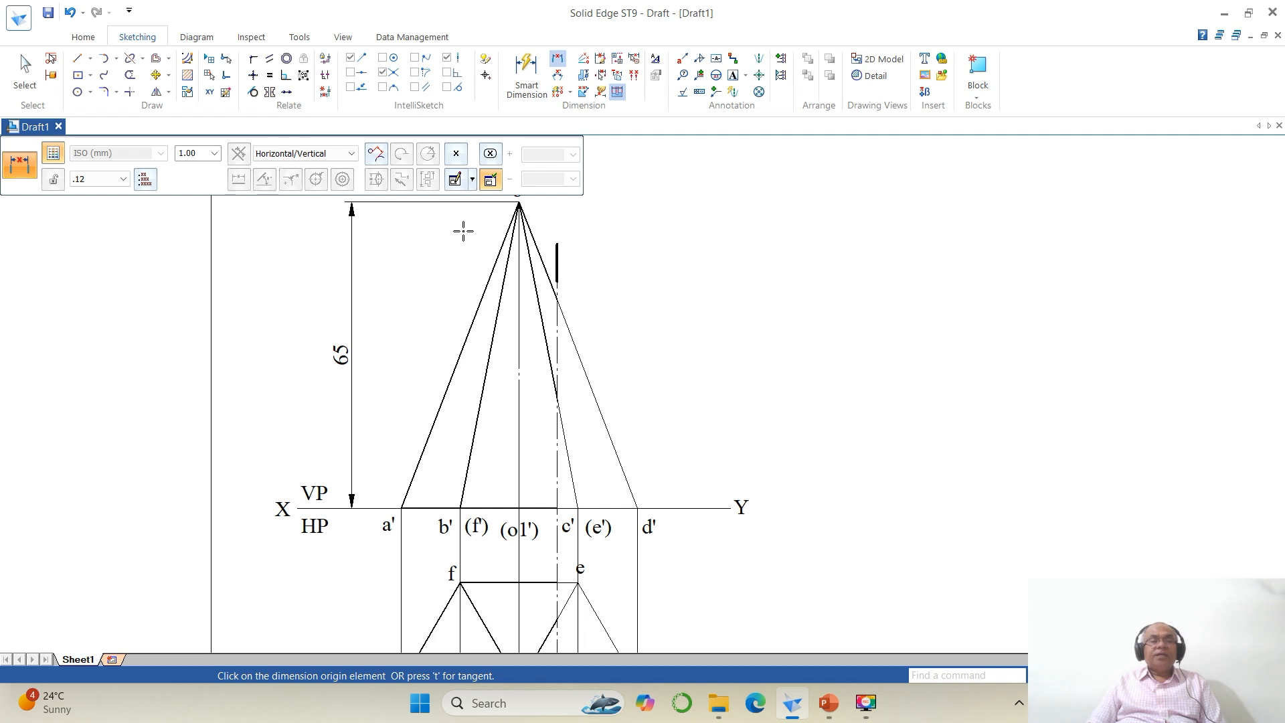
Step: Dimension the horizontal distance between the pyramid's axis and the section plane line above the apex
{"action": "left_click", "coordinate": [1099, 675]}
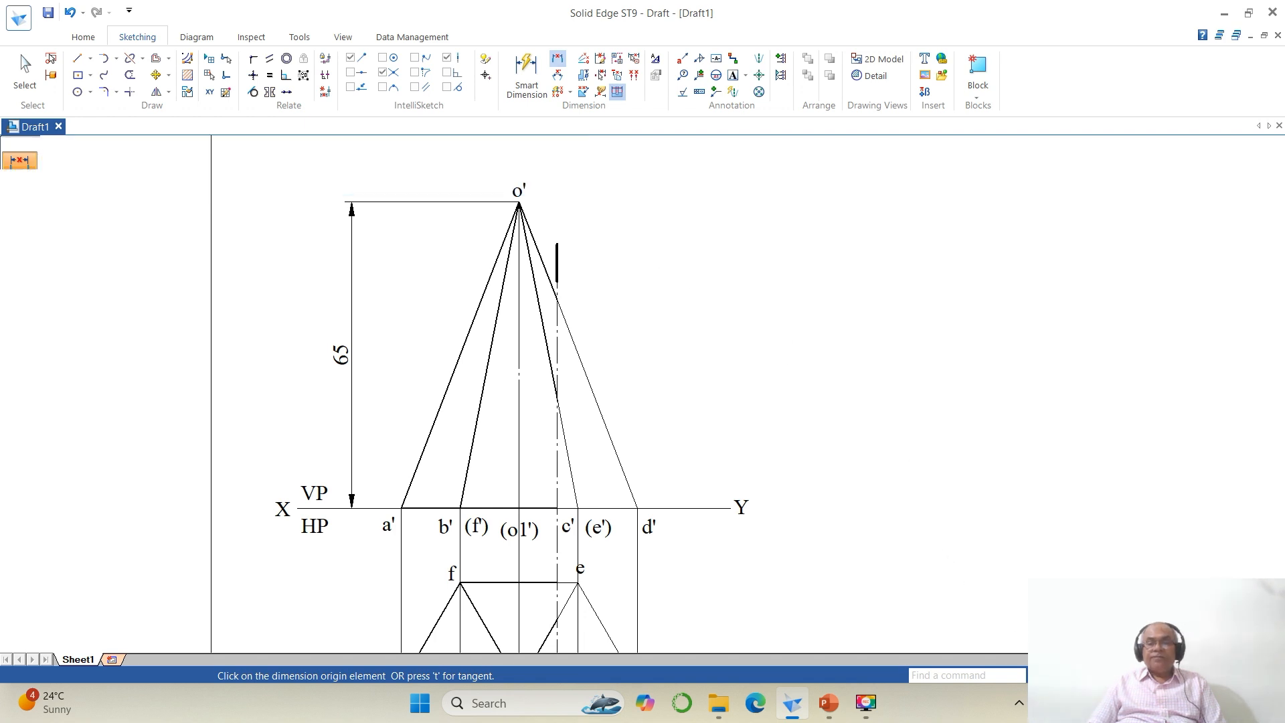
{"action": "left_click", "coordinate": [1065, 675]}
{"action": "left_click", "coordinate": [398, 233]}
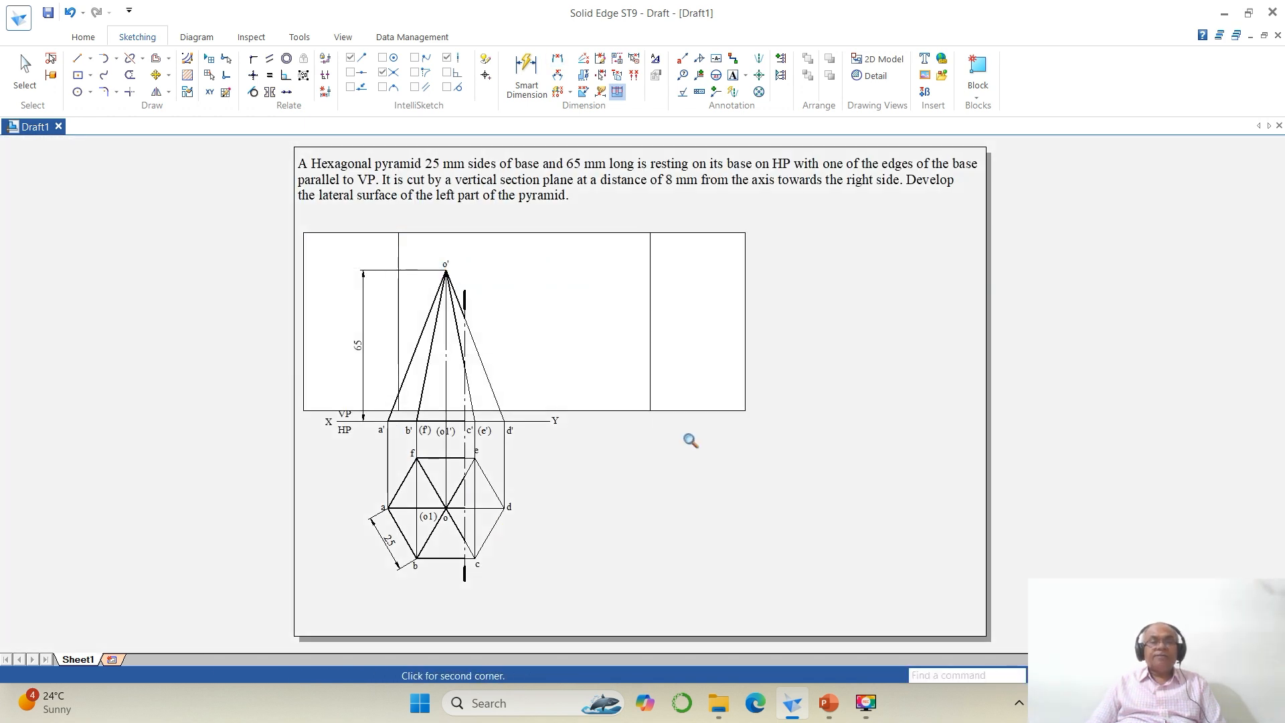
{"action": "left_click", "coordinate": [688, 439]}
{"action": "left_click", "coordinate": [556, 65]}
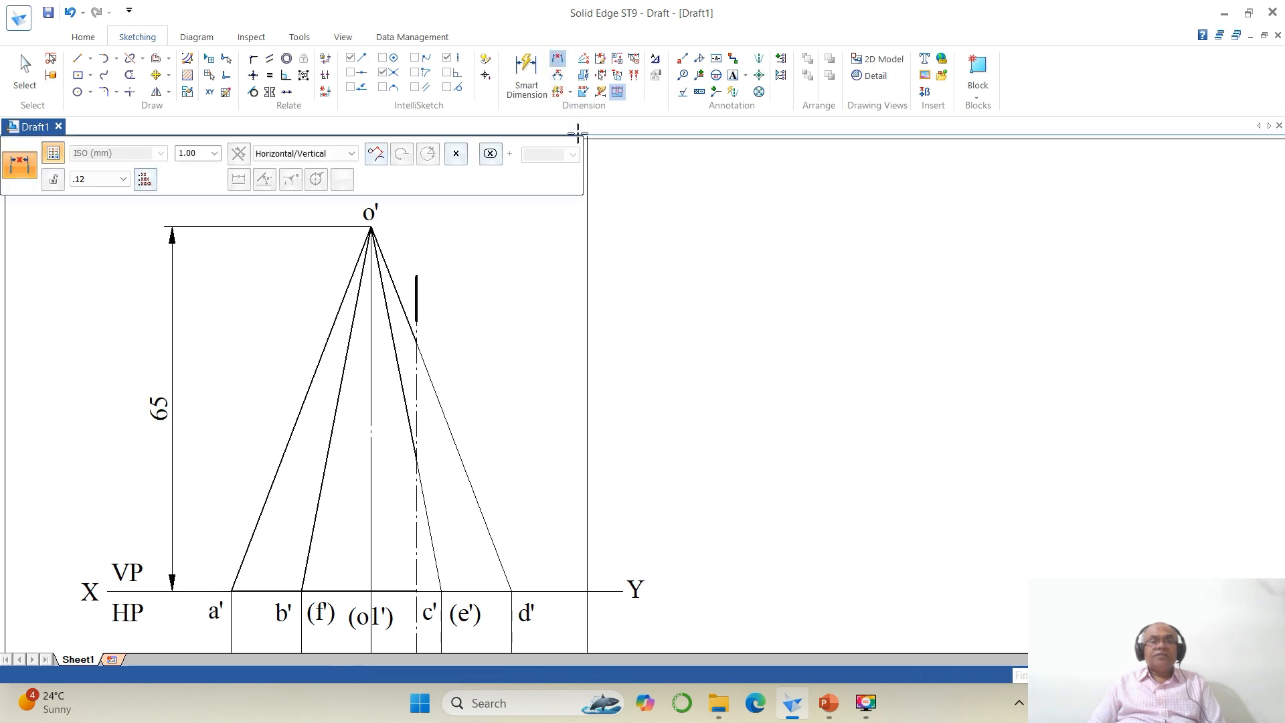
{"action": "left_click", "coordinate": [372, 310]}
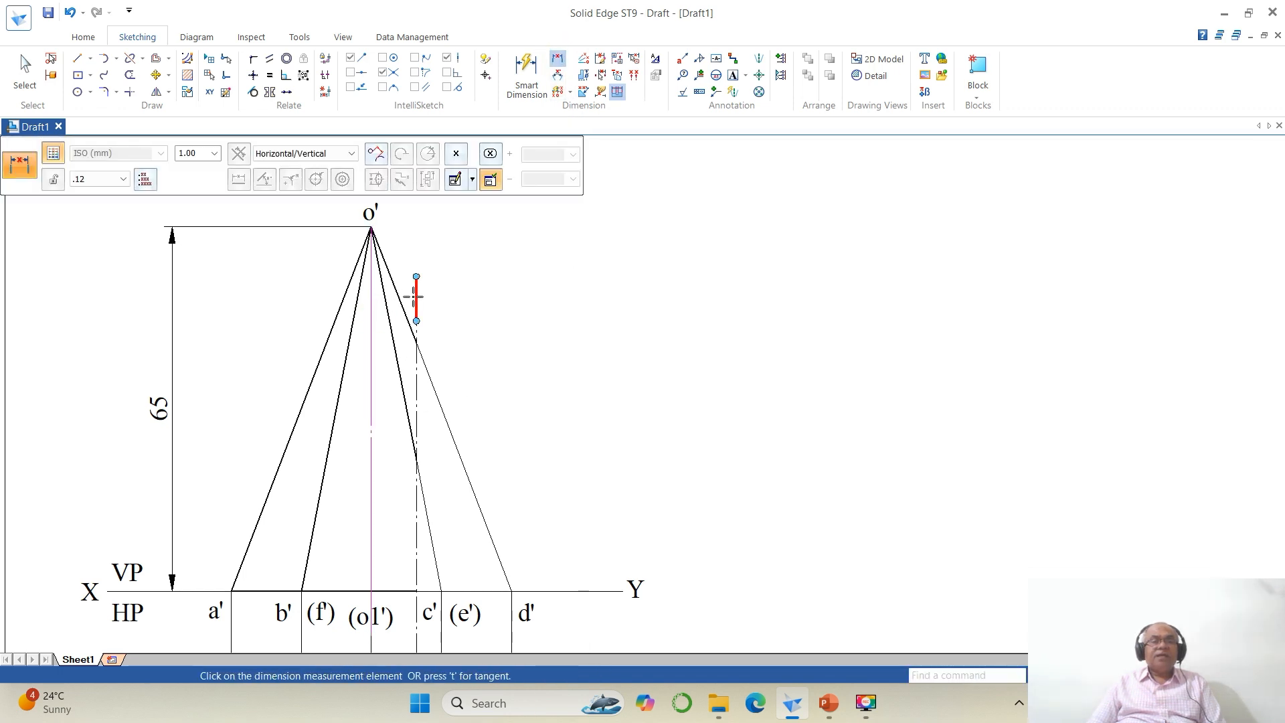
{"action": "left_click", "coordinate": [415, 297]}
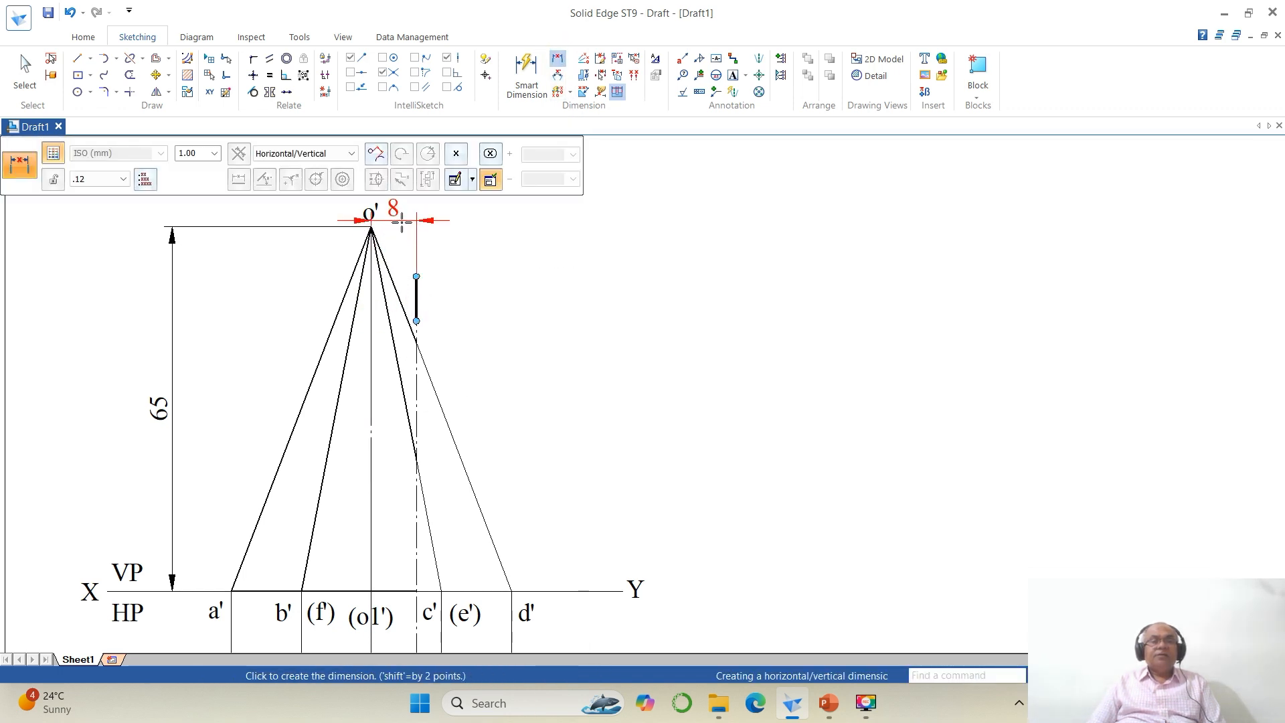
{"action": "scroll", "coordinate": [479, 282], "scroll_direction": "down", "scroll_amount": 4}
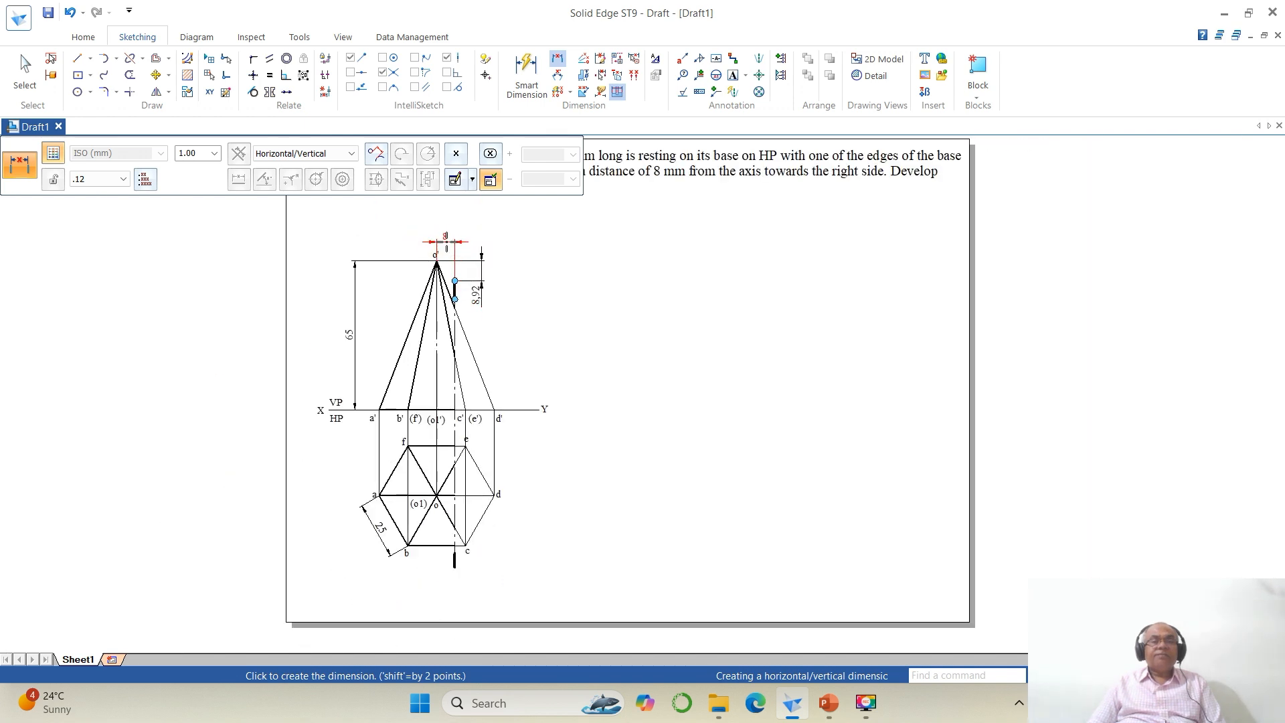
{"action": "left_click", "coordinate": [465, 251]}
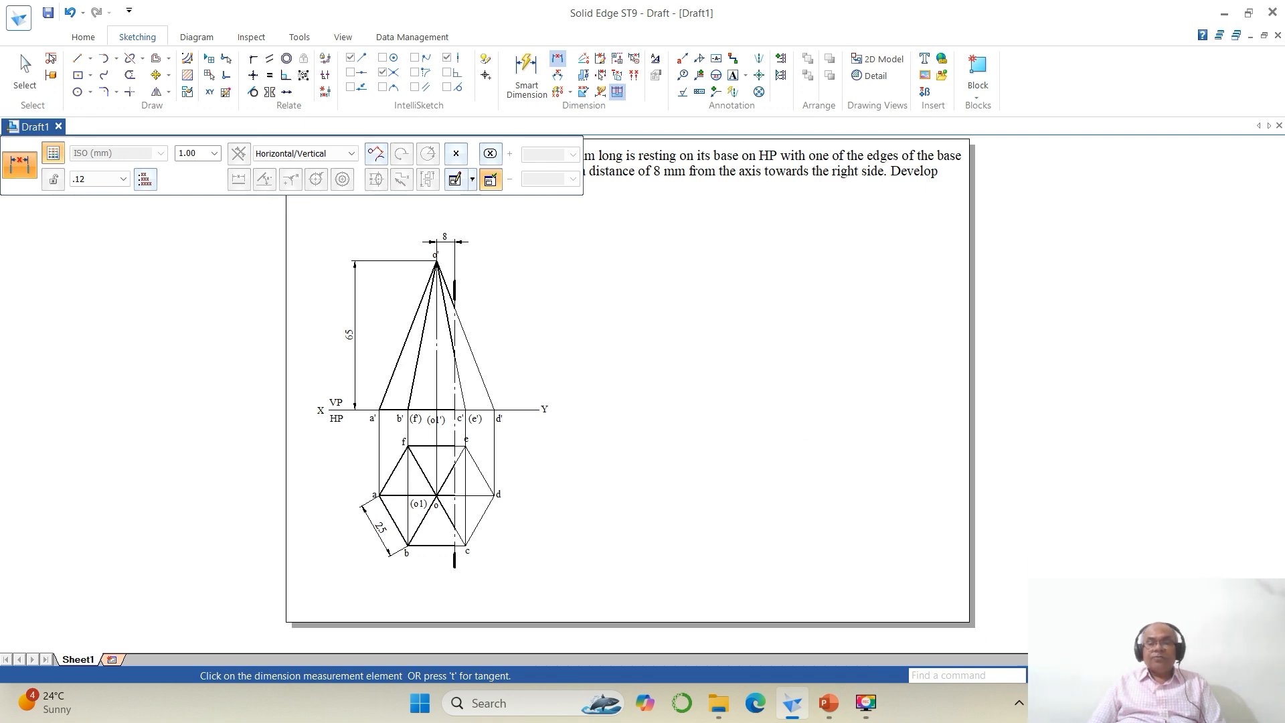
Step: Move the apex label o' slightly to the left in the front view
{"action": "left_click", "coordinate": [1060, 675]}
{"action": "left_click", "coordinate": [353, 239]}
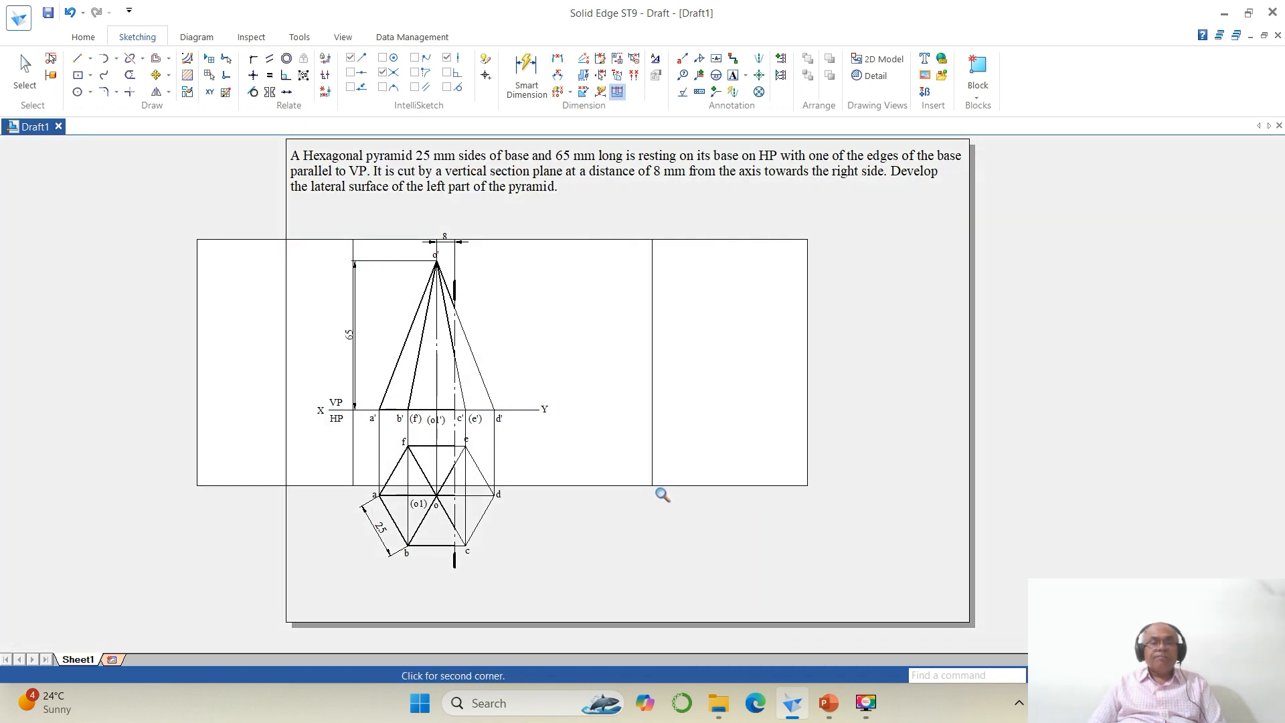
{"action": "left_click", "coordinate": [652, 486]}
{"action": "left_click", "coordinate": [158, 75]}
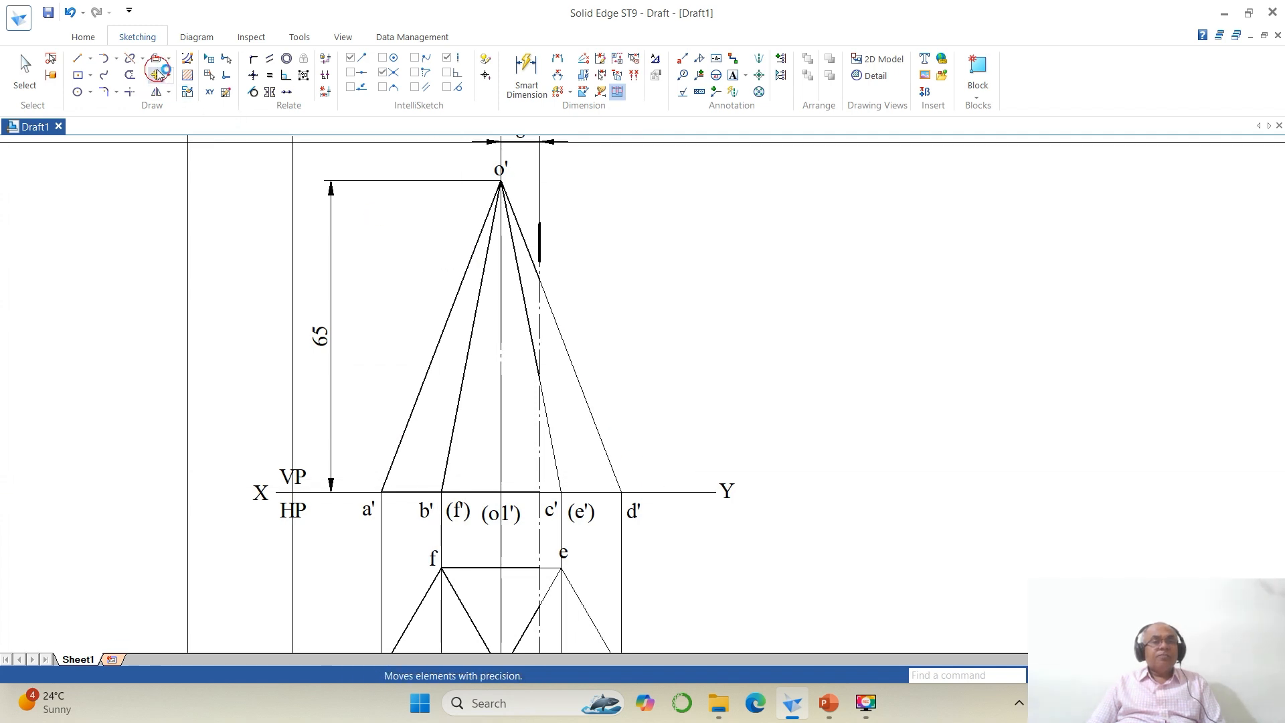
{"action": "left_click", "coordinate": [506, 174]}
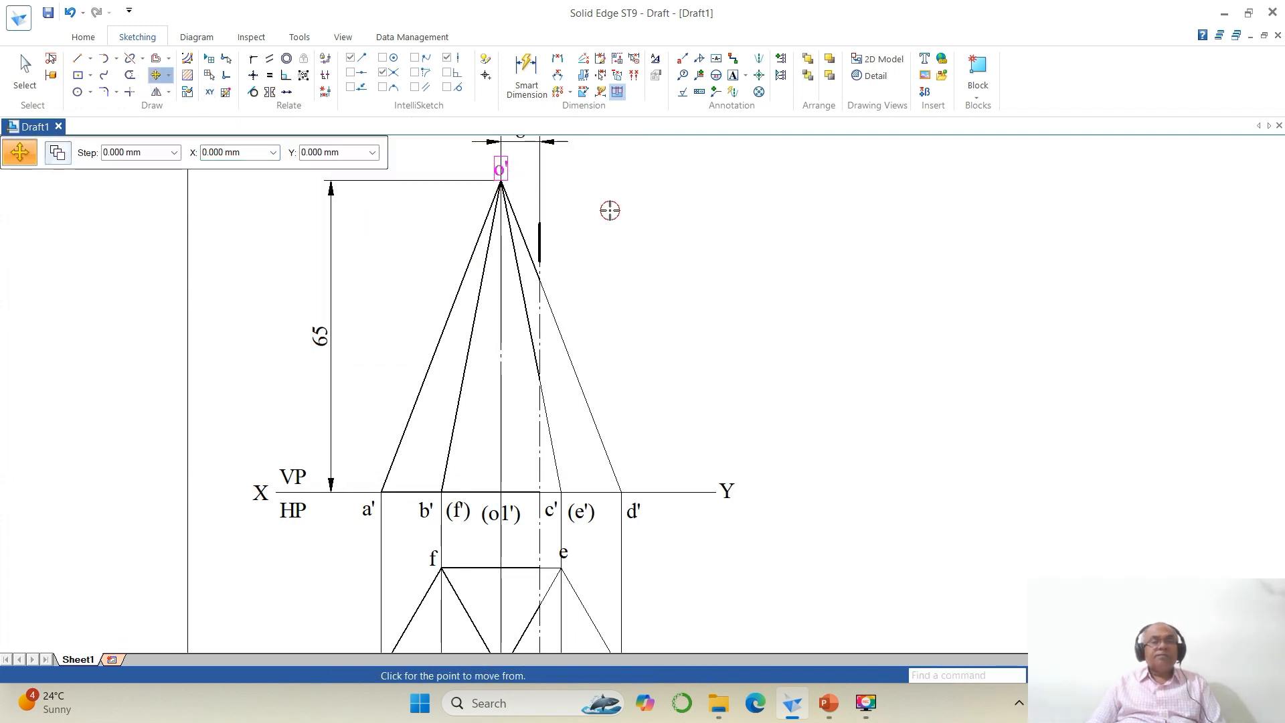
{"action": "left_click", "coordinate": [608, 209]}
{"action": "left_click", "coordinate": [600, 209]}
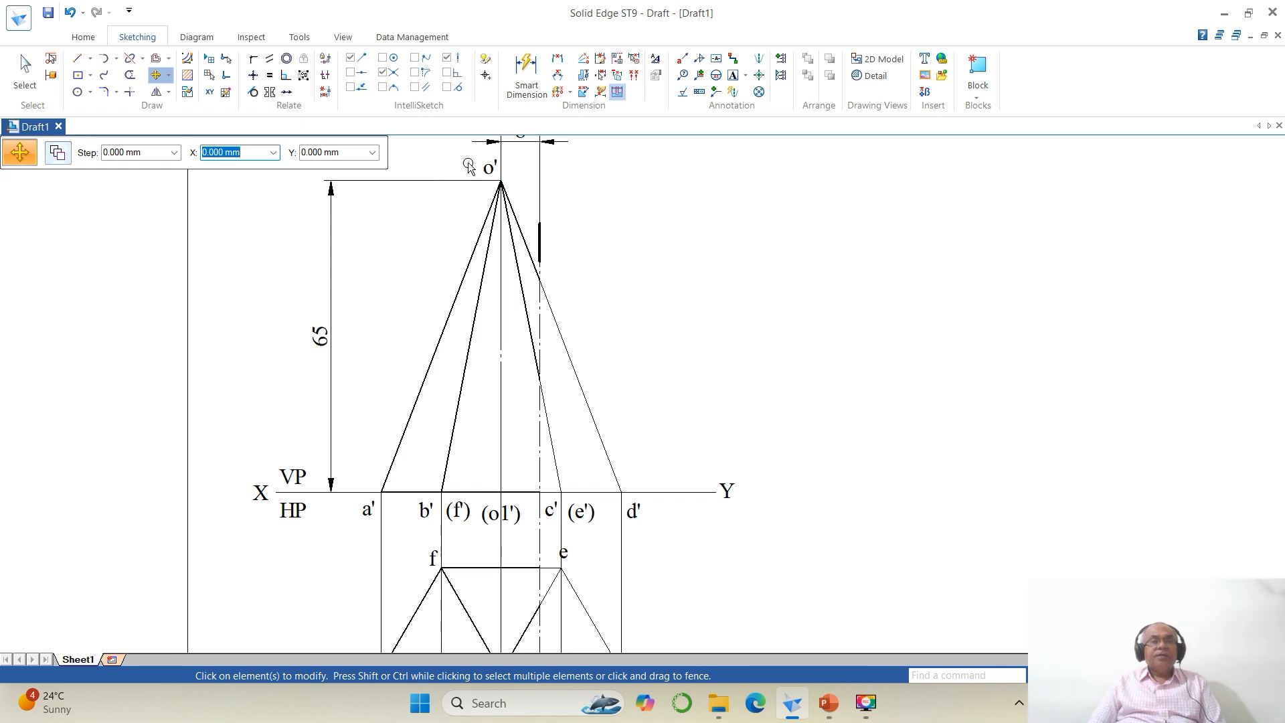
{"action": "left_click", "coordinate": [557, 58]}
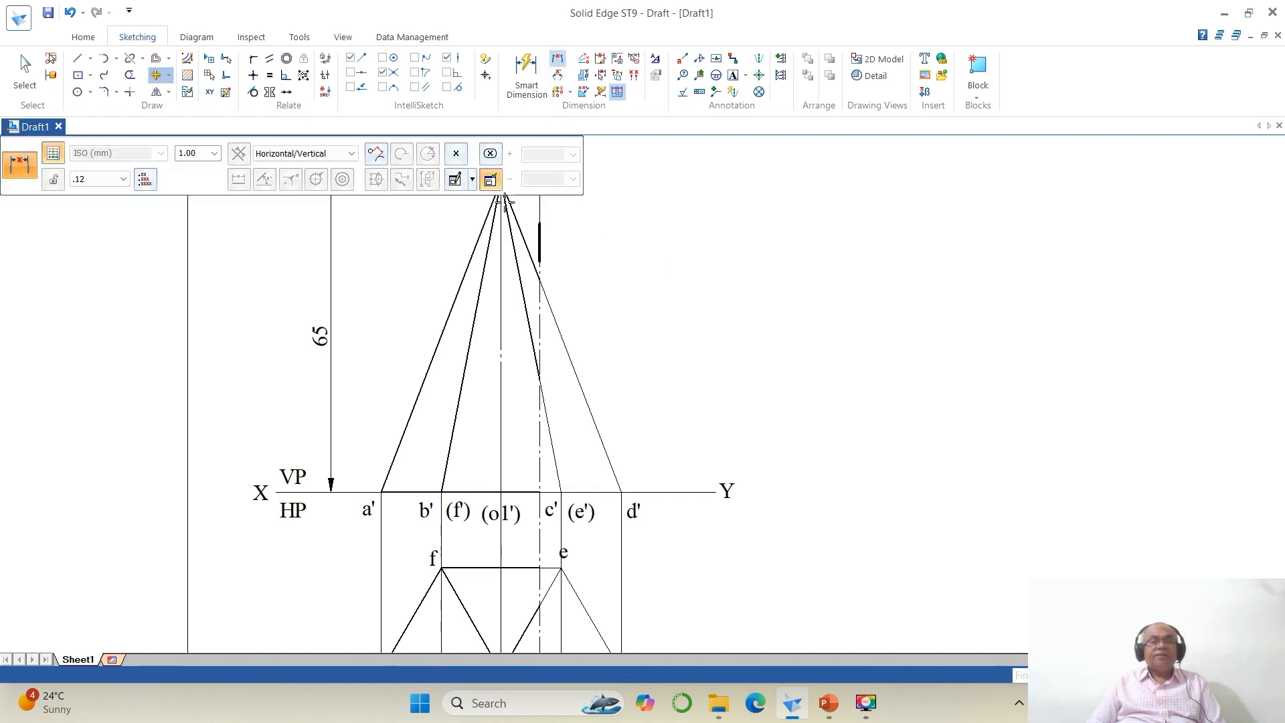
{"action": "scroll", "coordinate": [516, 253], "scroll_direction": "down", "scroll_amount": 1}
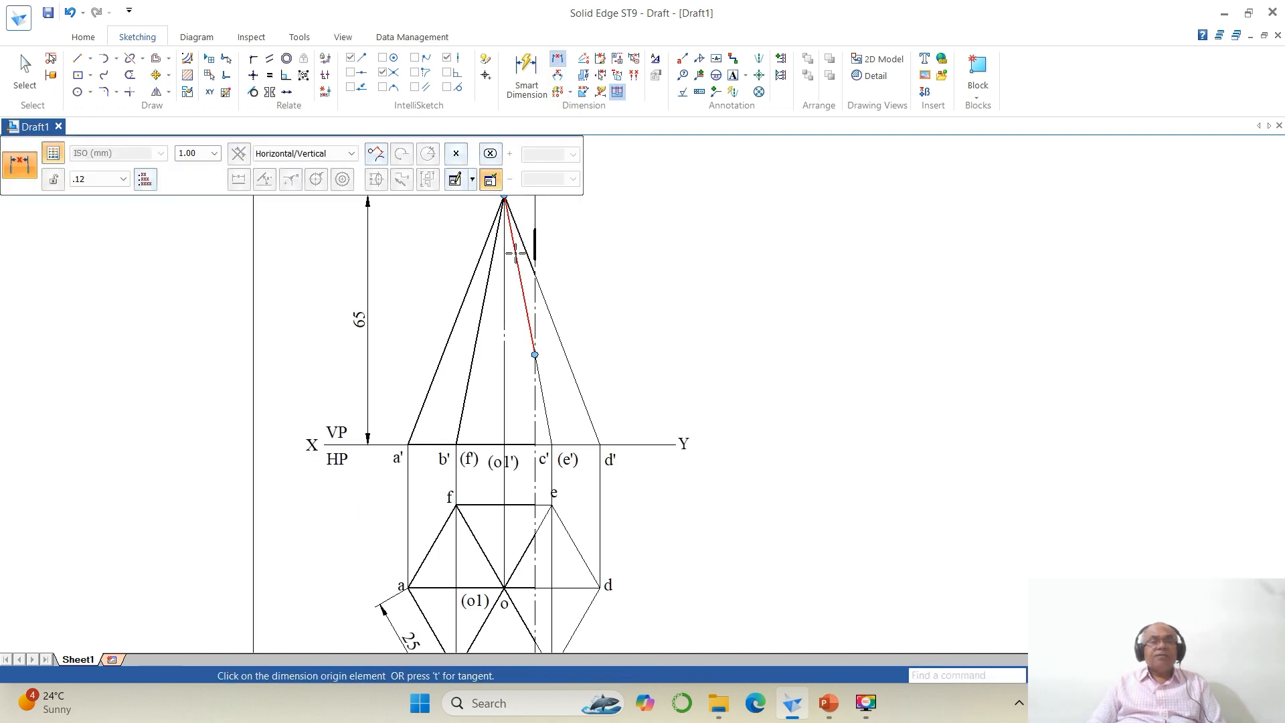
{"action": "left_click", "coordinate": [505, 199]}
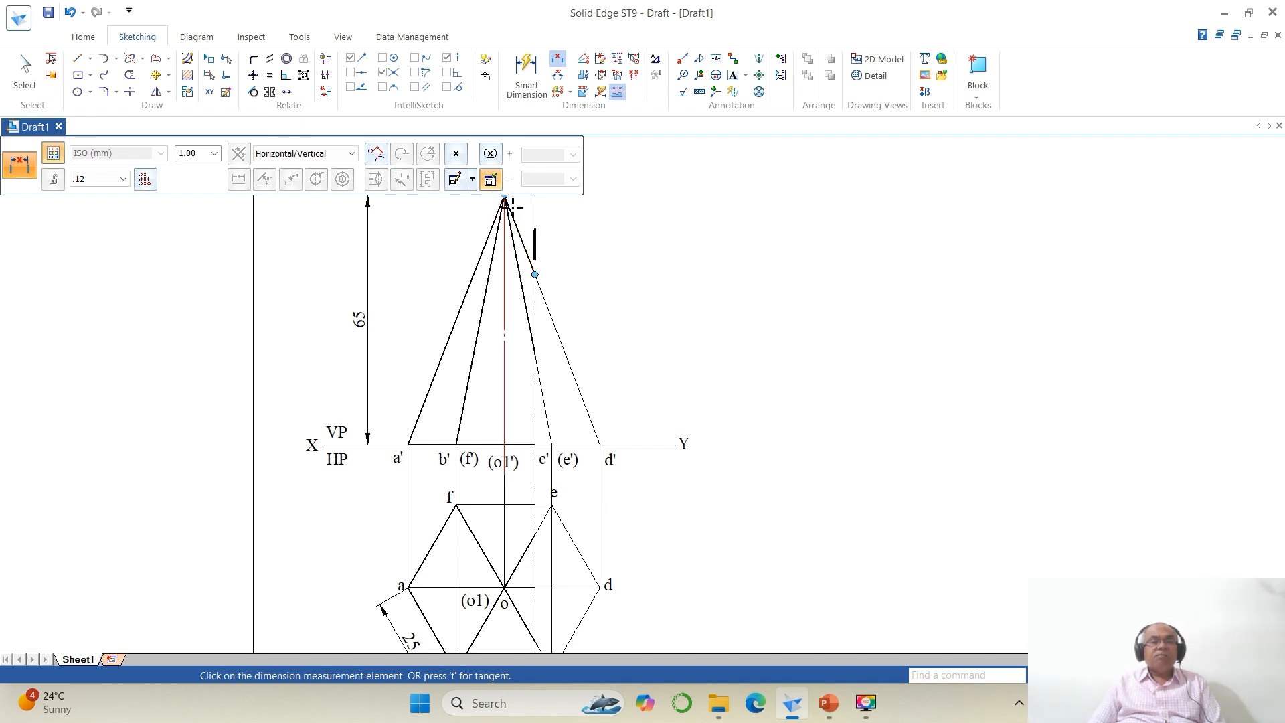
{"action": "left_click", "coordinate": [605, 443]}
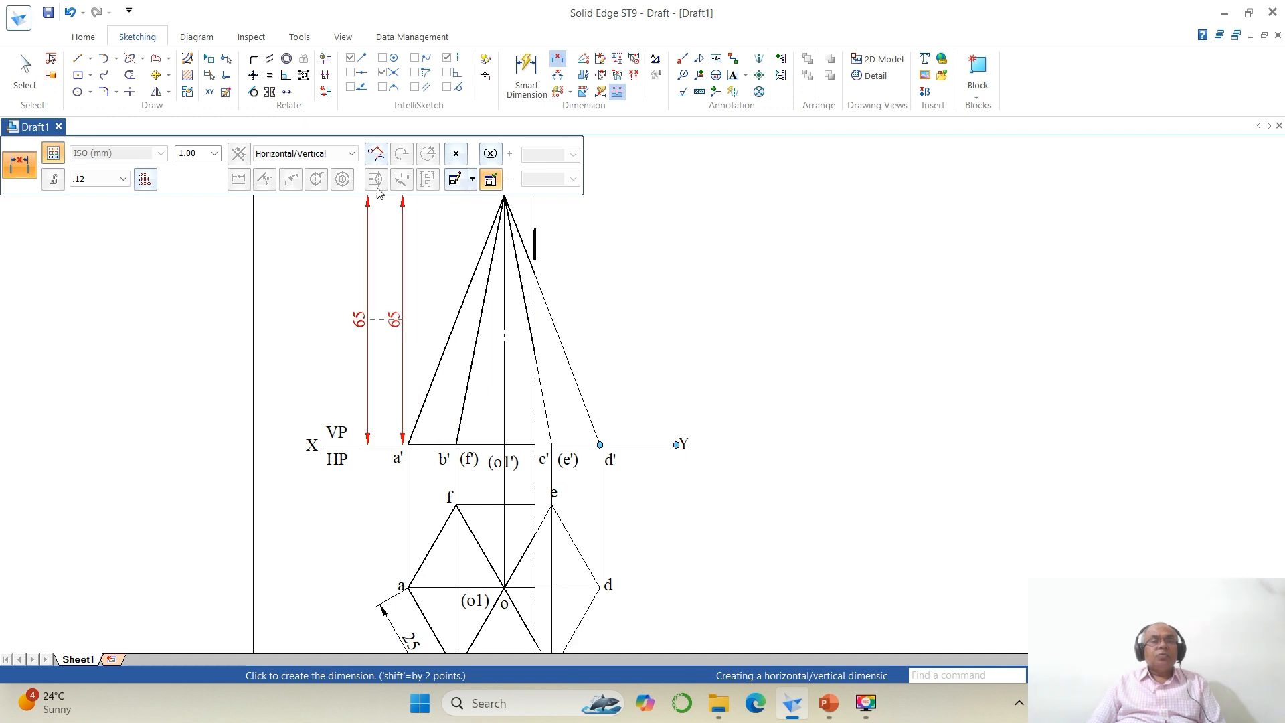
{"action": "left_click", "coordinate": [352, 154]}
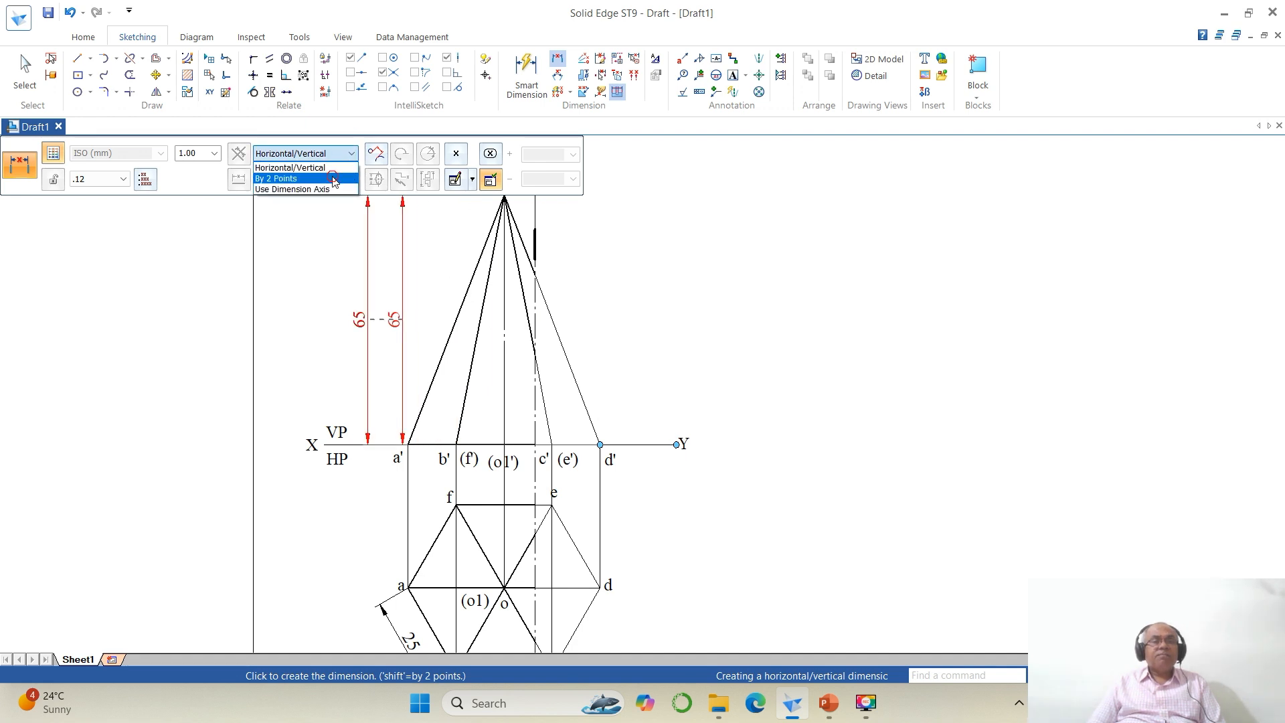
{"action": "left_click", "coordinate": [337, 178]}
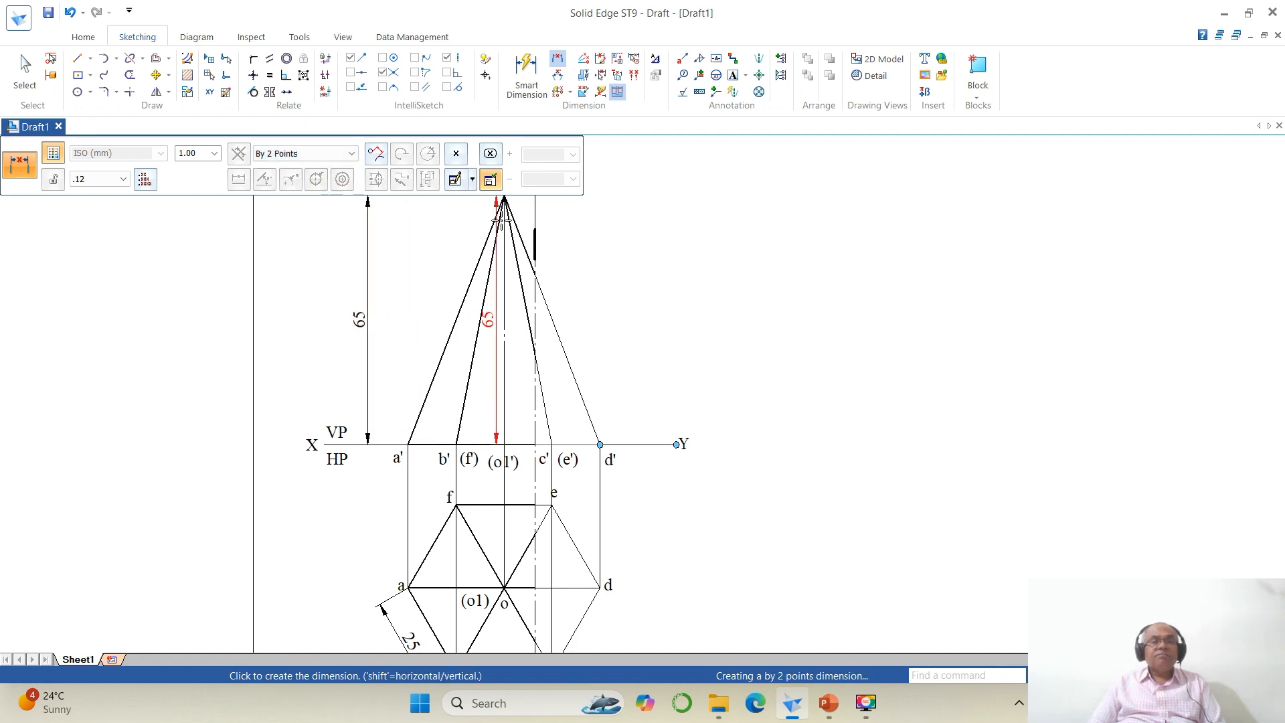
{"action": "left_click", "coordinate": [354, 153]}
{"action": "left_click", "coordinate": [321, 178]}
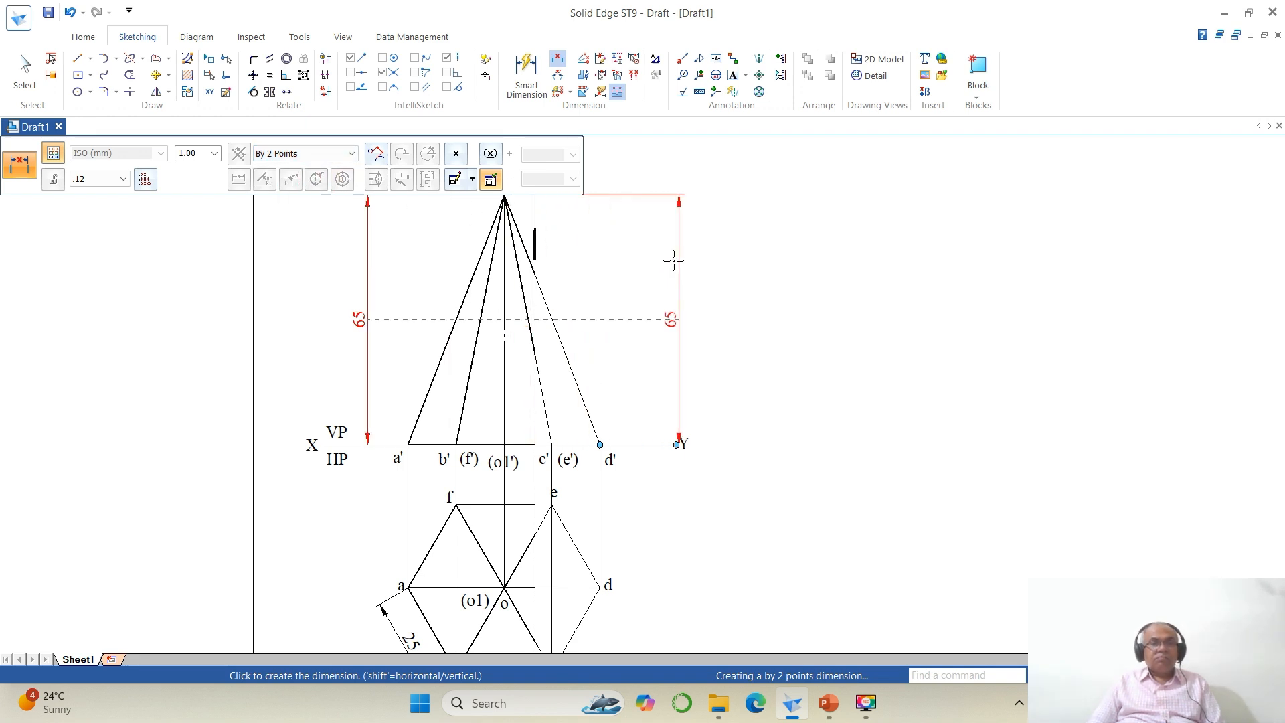
{"action": "key", "text": "Escape"}
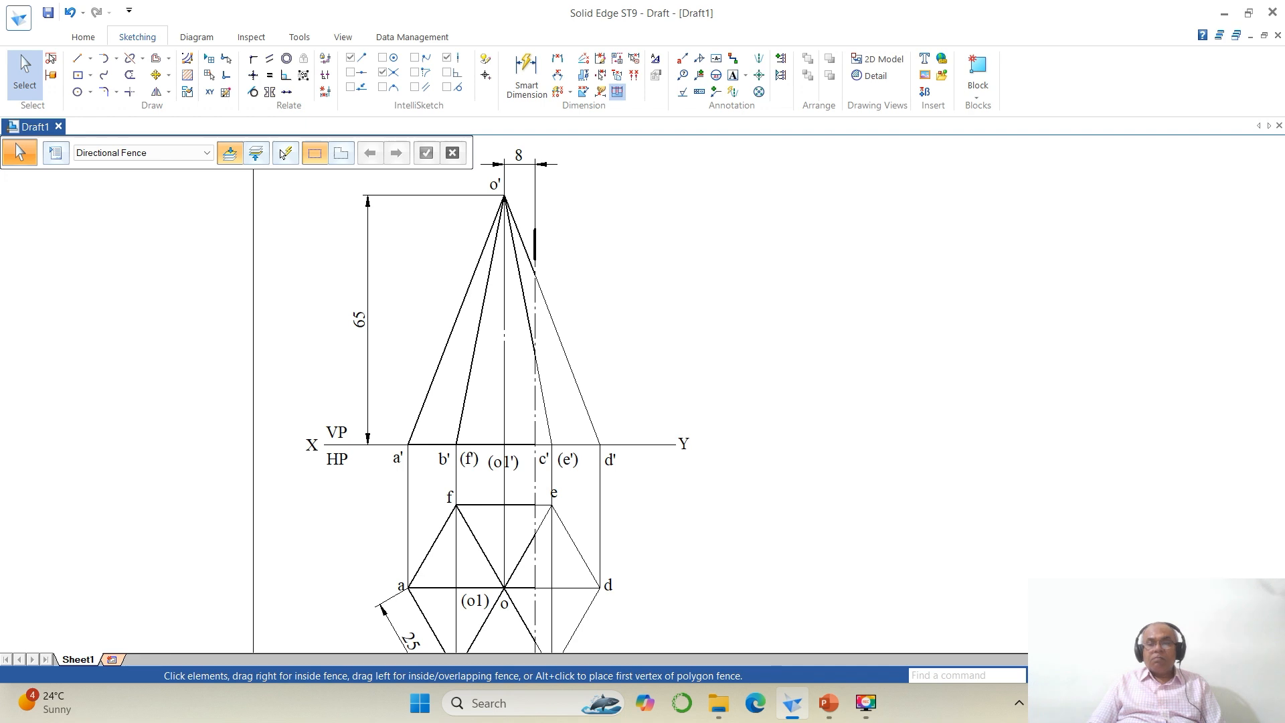
Step: Dimension the true length of slant edge o'd' from apex o' to d' as an aligned two-point dimension
{"action": "key", "text": "ctrl+f"}
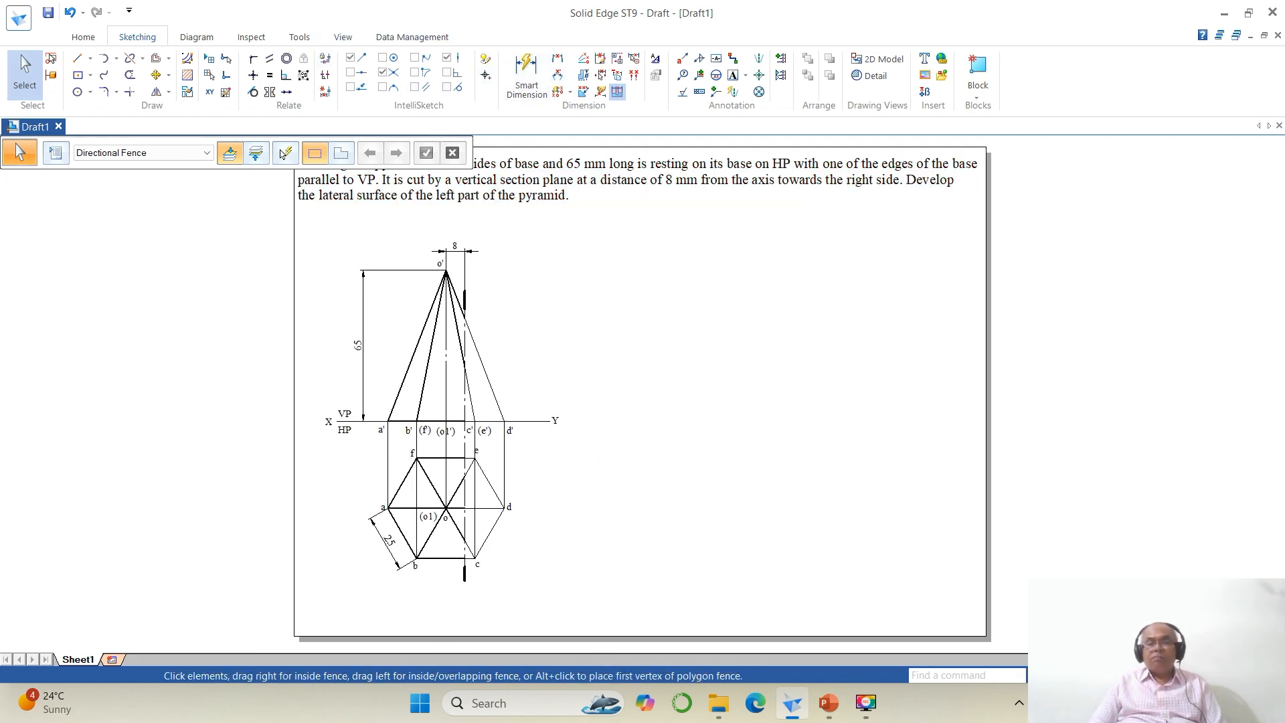
{"action": "left_click", "coordinate": [78, 75]}
{"action": "left_click", "coordinate": [445, 272]}
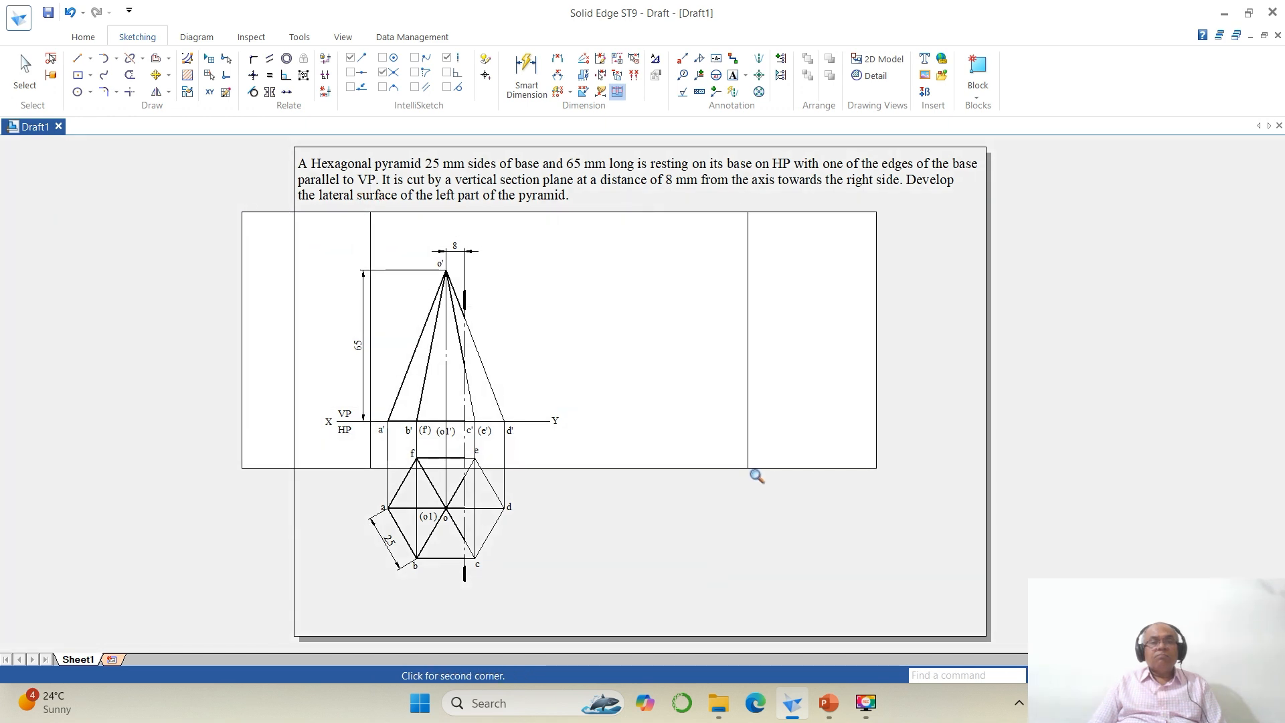
{"action": "left_click", "coordinate": [754, 473]}
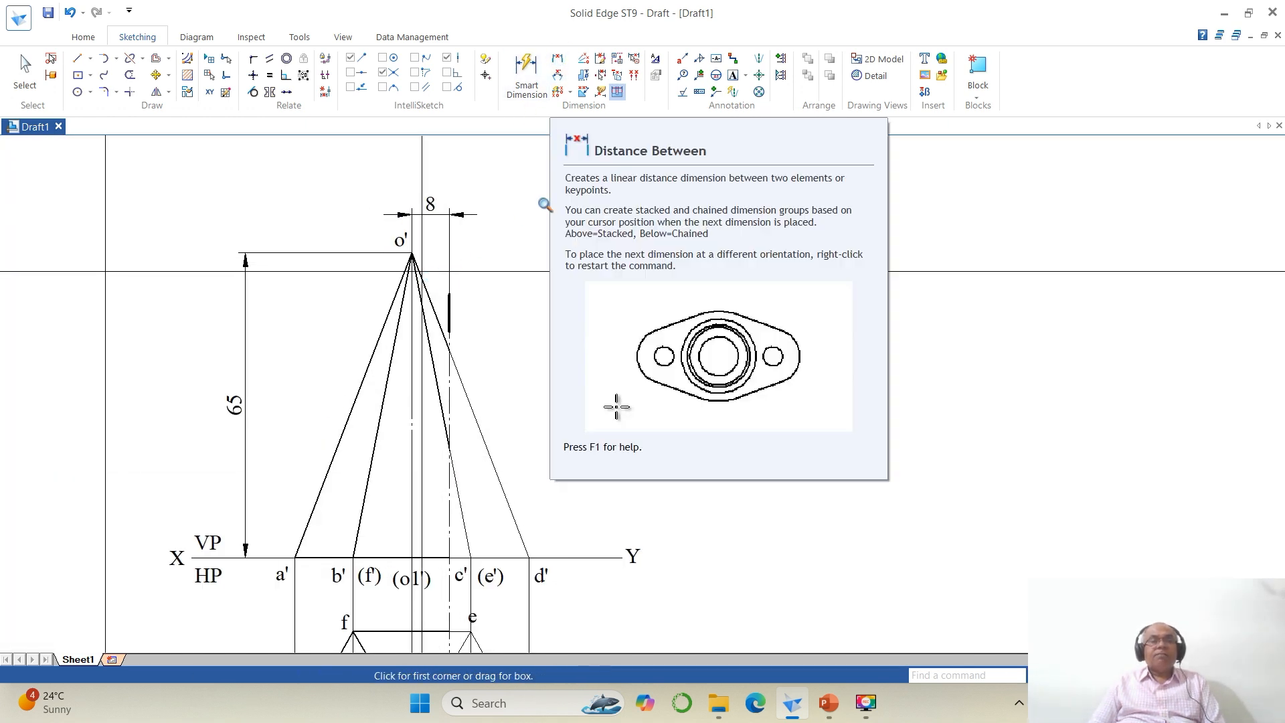
{"action": "left_click", "coordinate": [558, 60]}
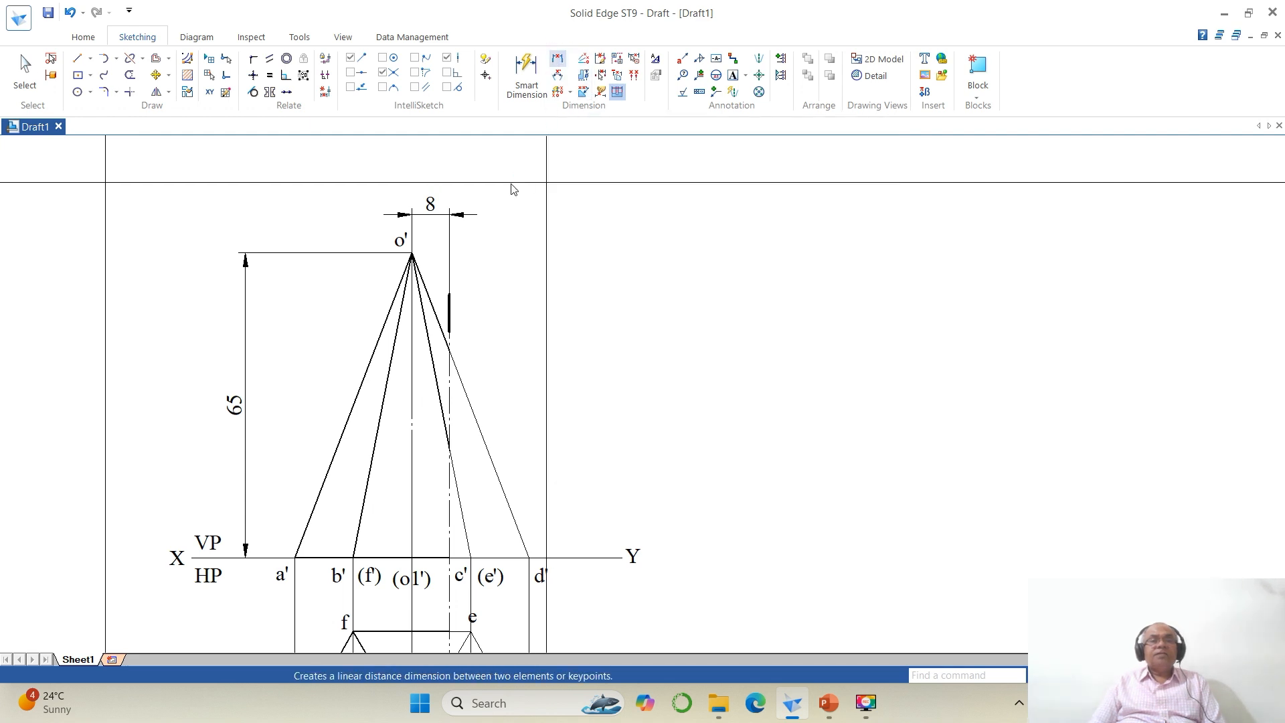
{"action": "left_click", "coordinate": [411, 253]}
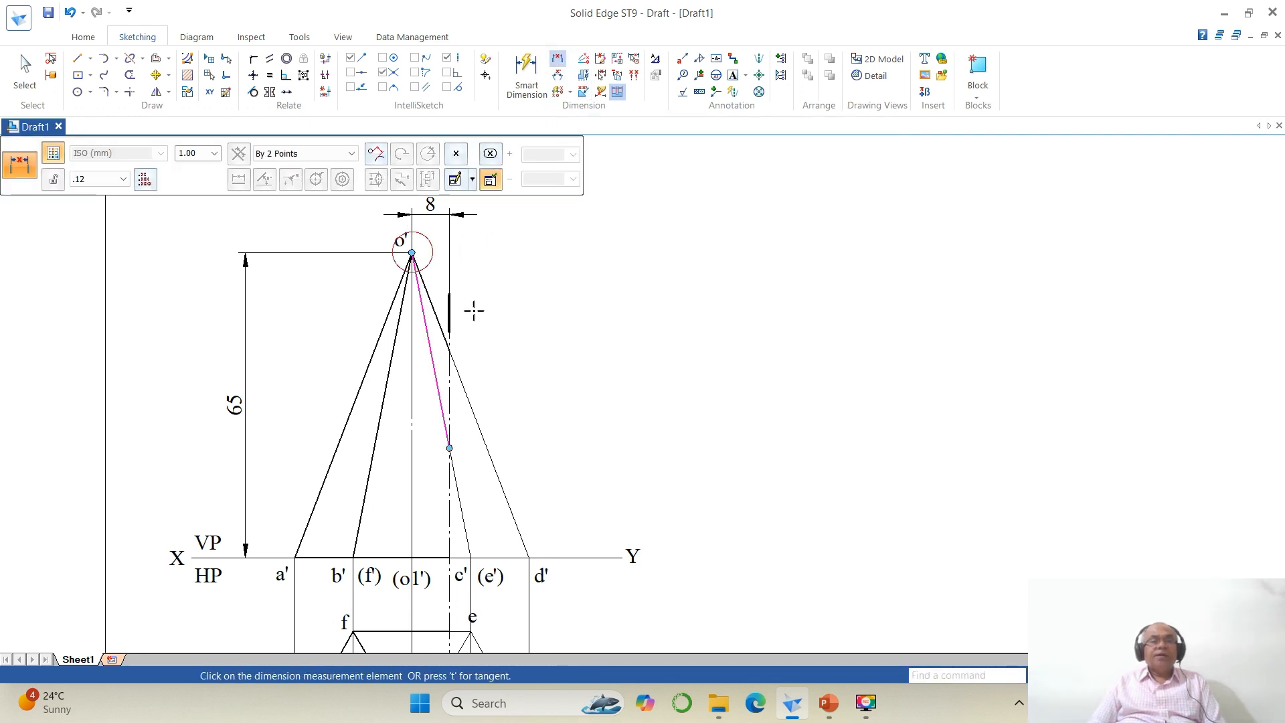
{"action": "left_click", "coordinate": [530, 557]}
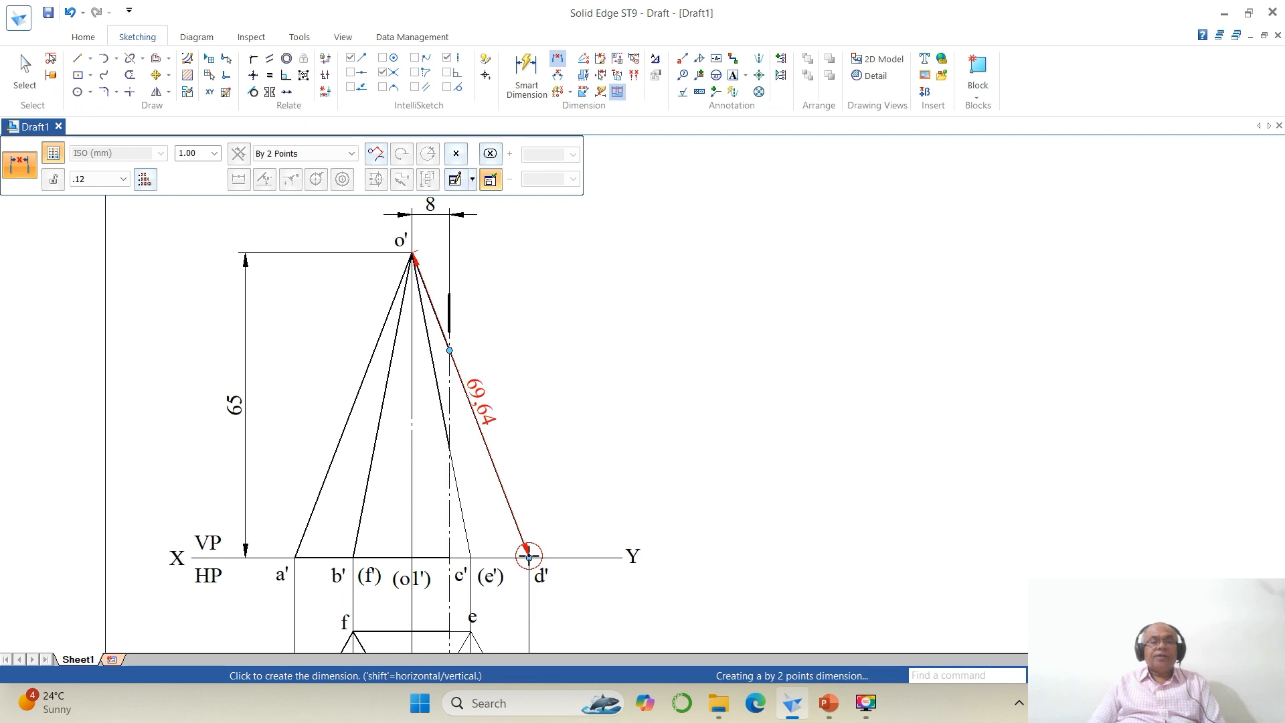
{"action": "left_click", "coordinate": [559, 472]}
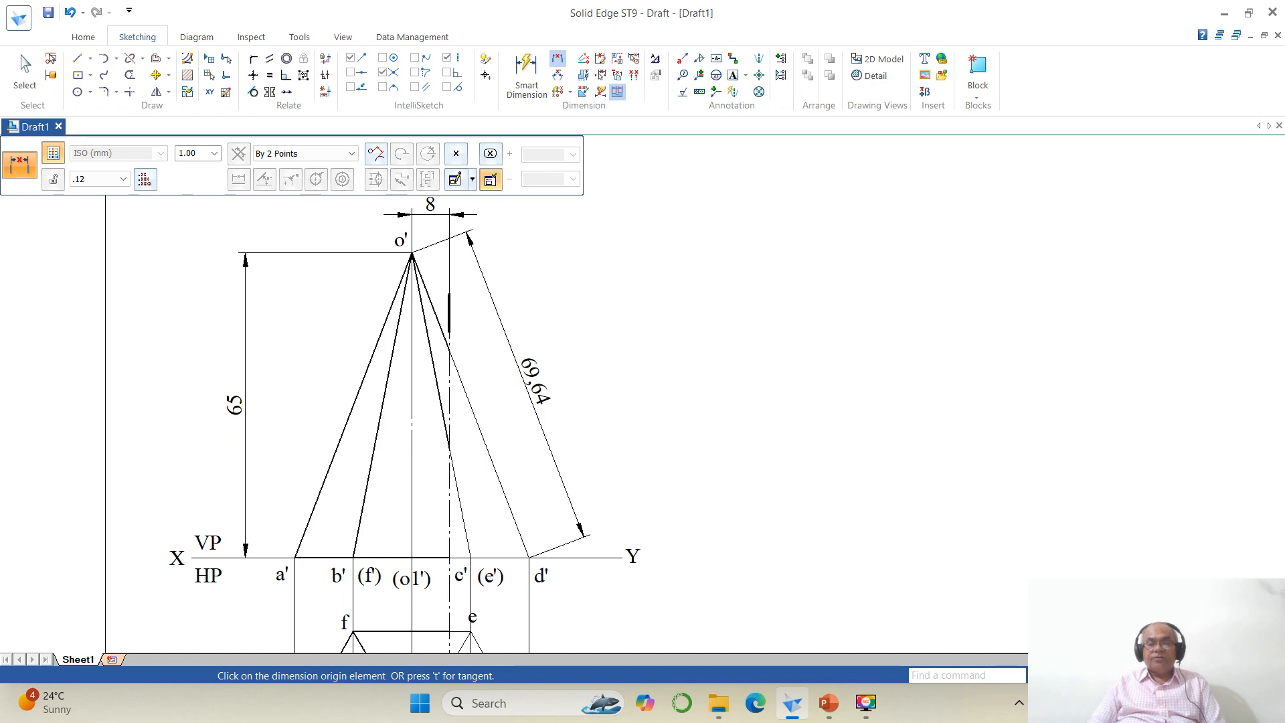
Step: Switch to PowerPoint to review the reference development slide, then return to the drawing
{"action": "key", "text": "ctrl+shift+f"}
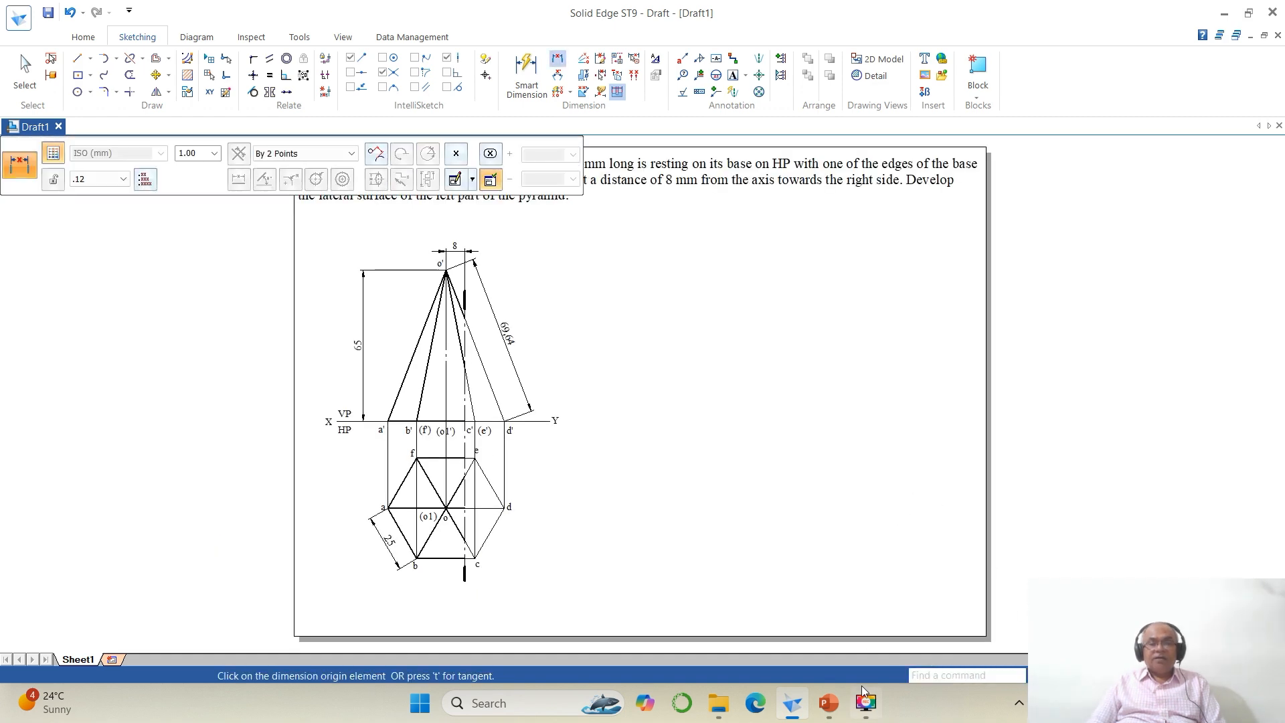
{"action": "left_click", "coordinate": [829, 703]}
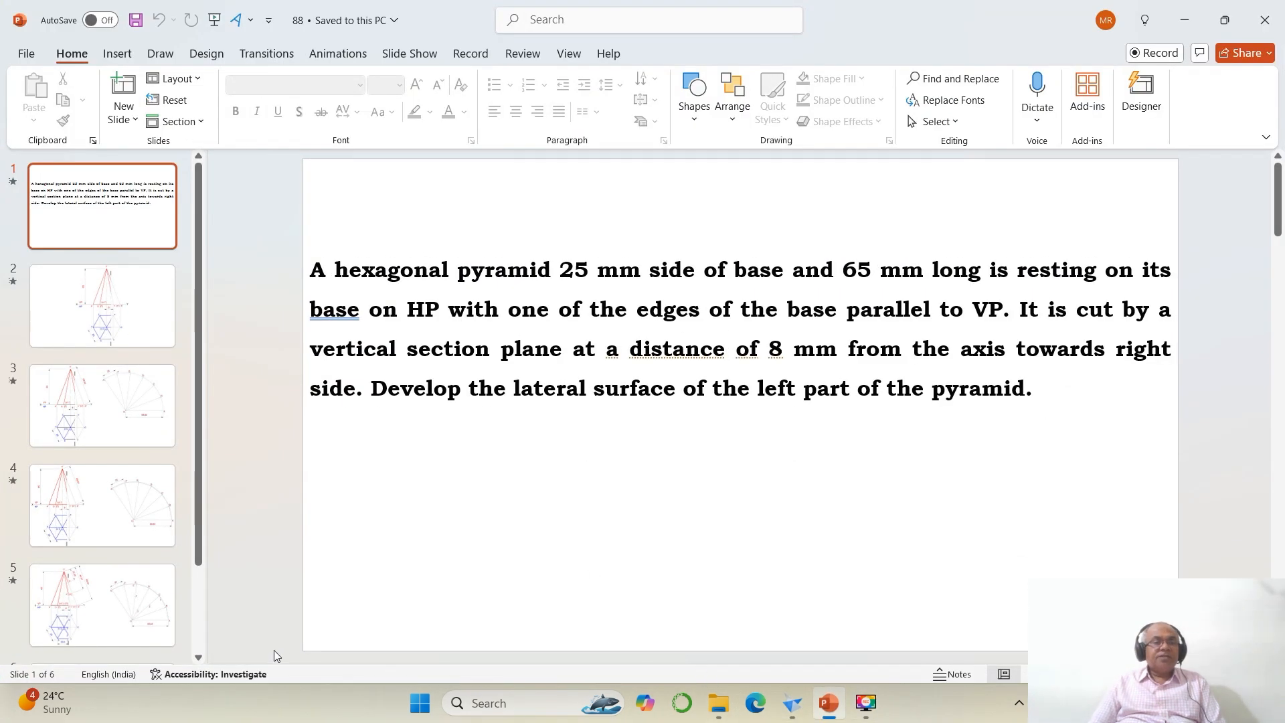
{"action": "left_click", "coordinate": [138, 418]}
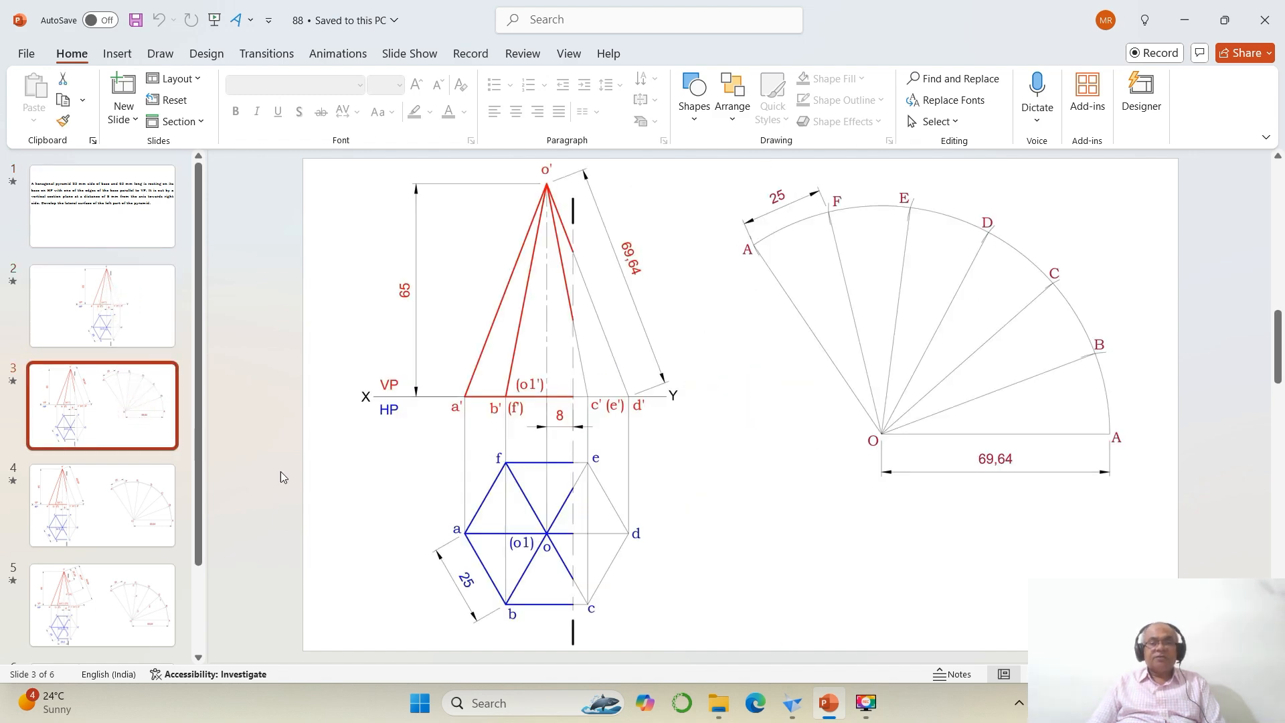
{"action": "left_click", "coordinate": [792, 704]}
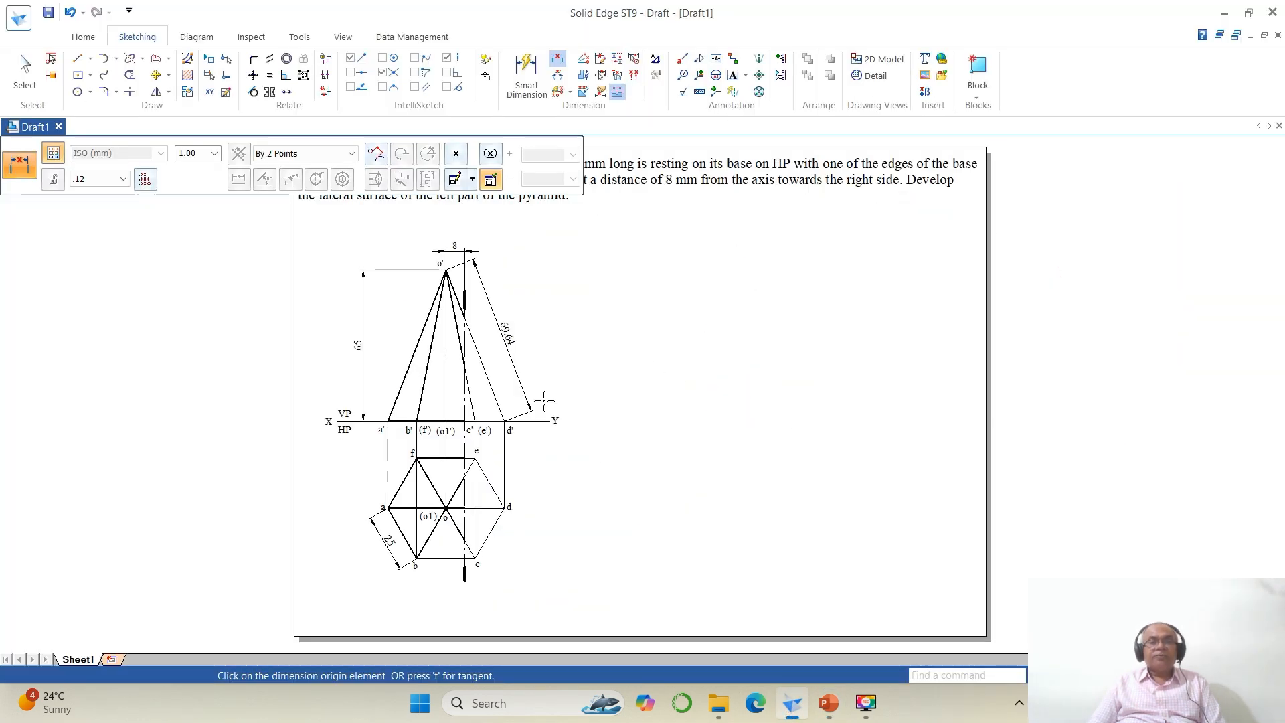
{"action": "key", "text": "Escape"}
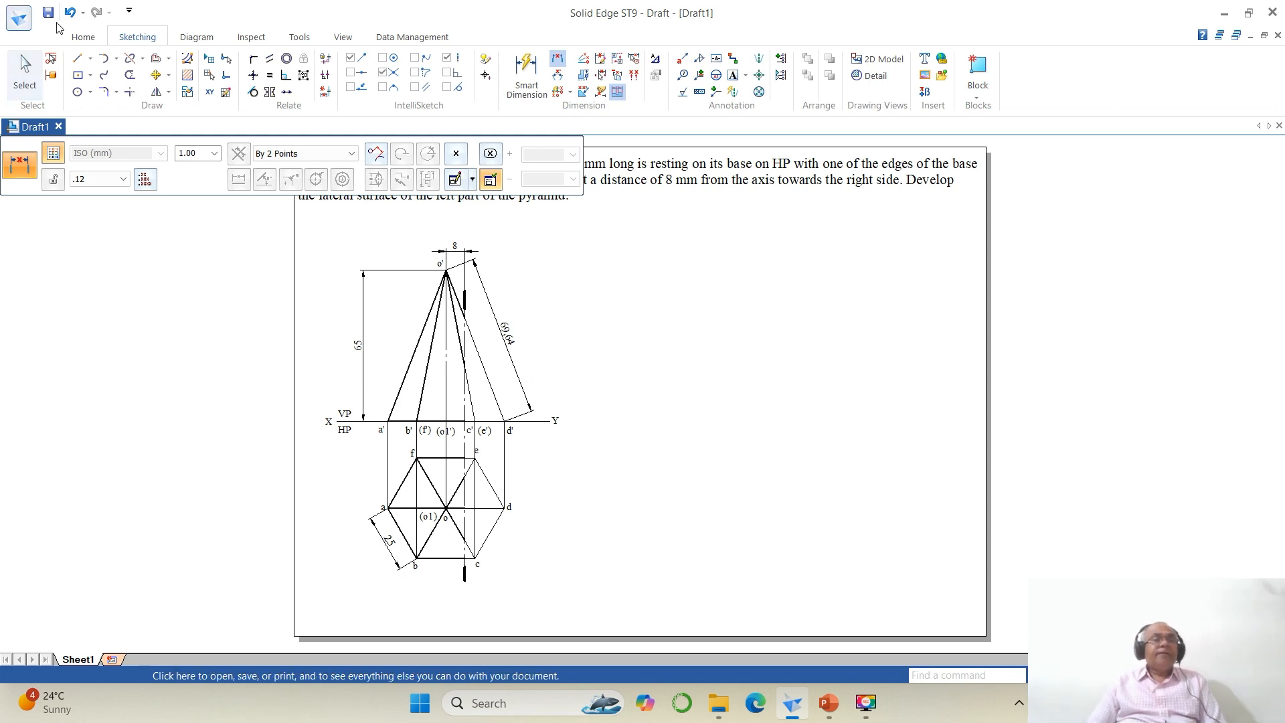
Step: Draw a horizontal line about 88 mm long to the right of the front view
{"action": "left_click", "coordinate": [78, 59]}
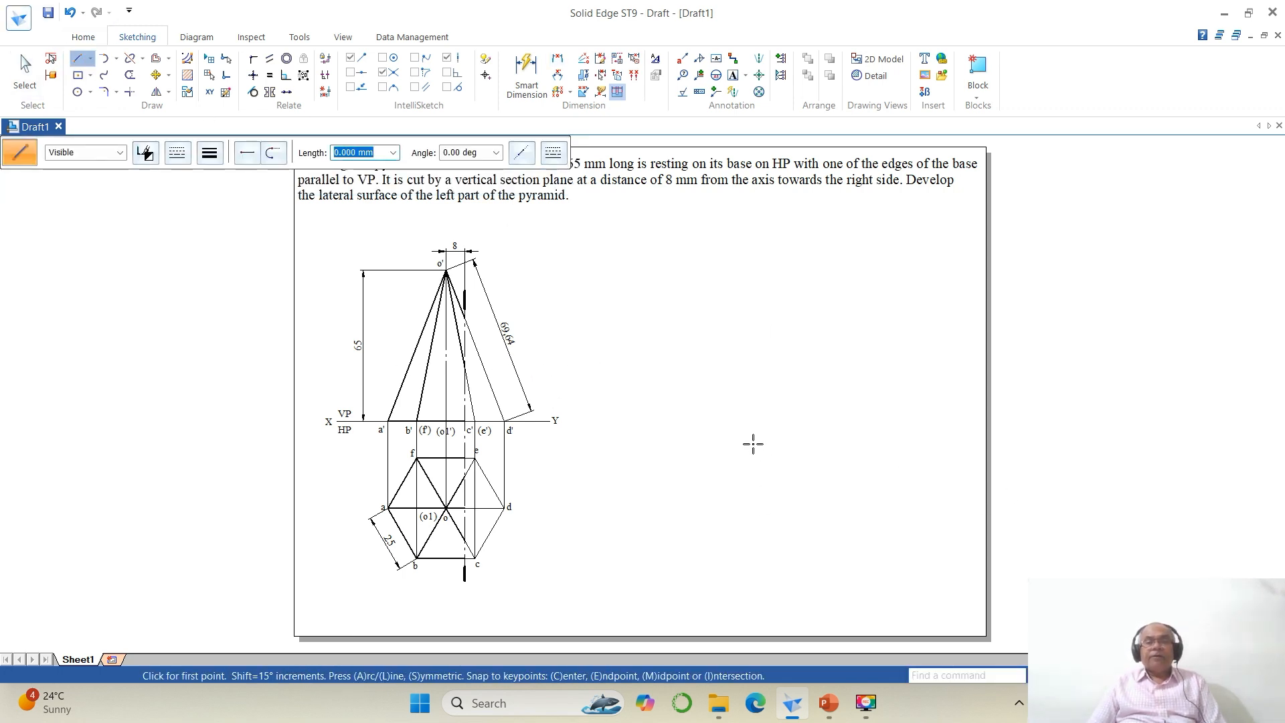
{"action": "left_click", "coordinate": [724, 437]}
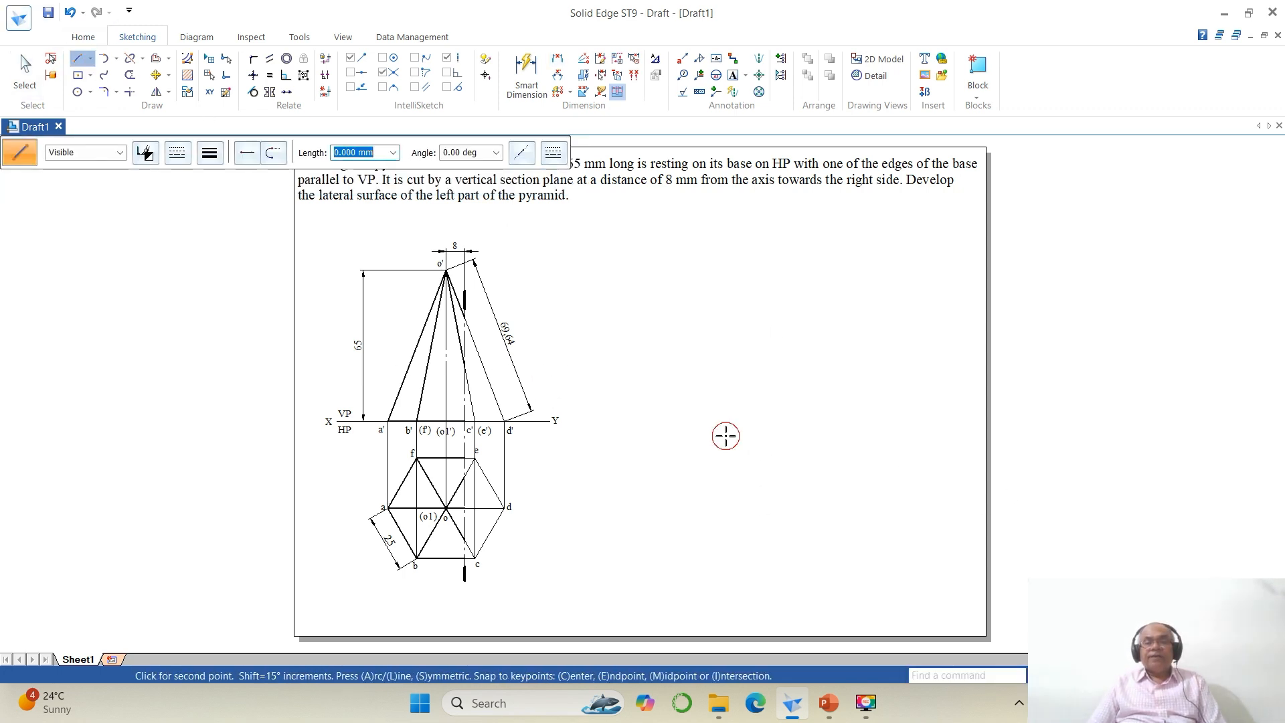
{"action": "left_click", "coordinate": [932, 437]}
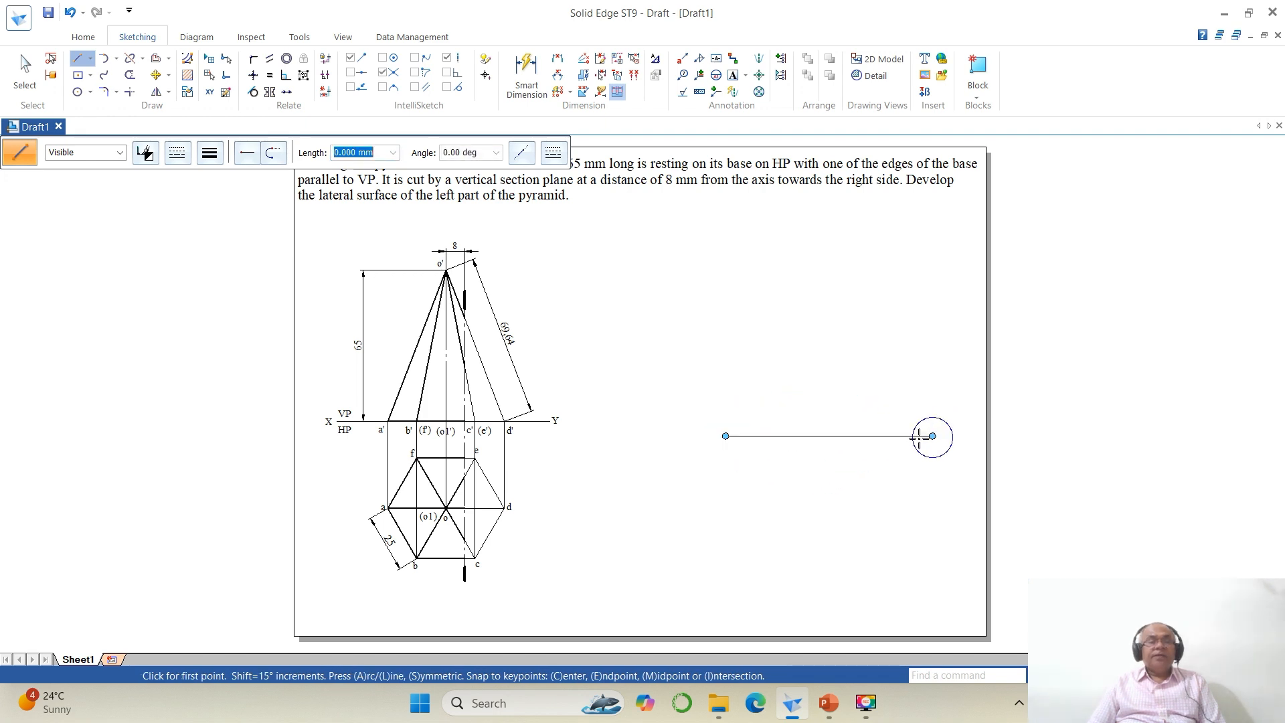
Step: Draw a circle of radius 69.64 mm centred on the left end of the new line
{"action": "left_click", "coordinate": [78, 92]}
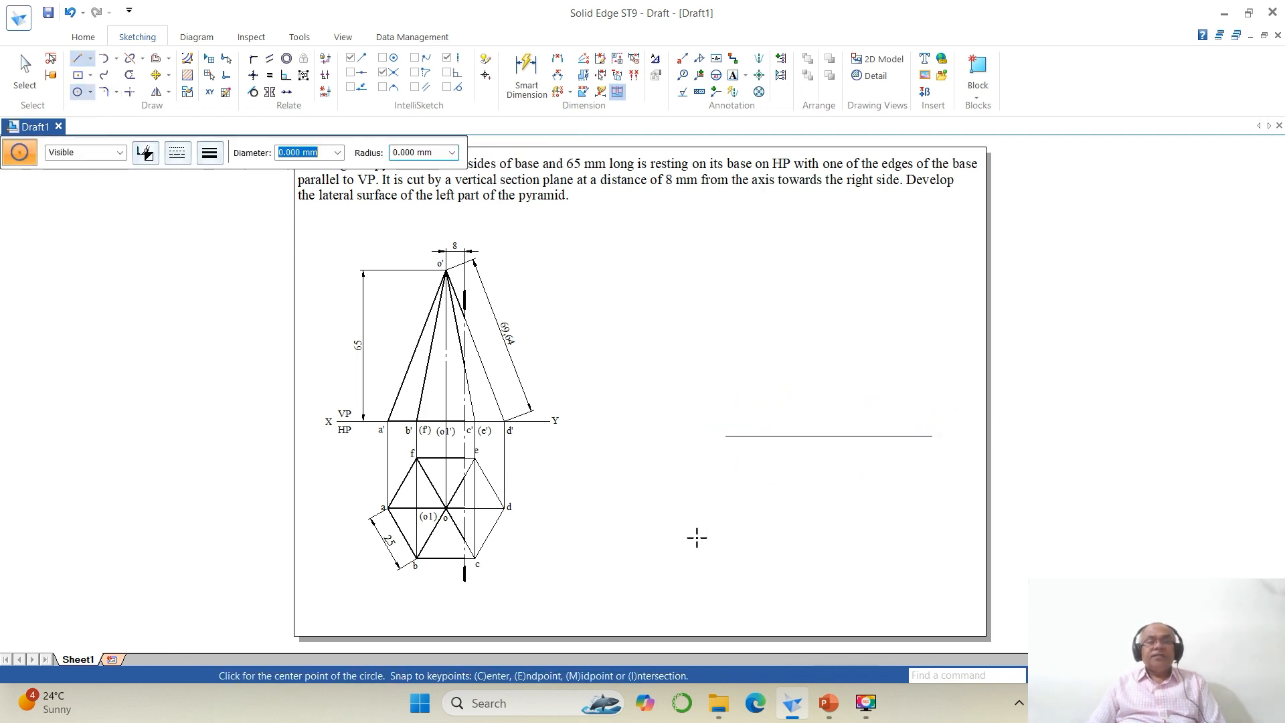
{"action": "left_click", "coordinate": [725, 436]}
{"action": "key", "text": "Tab"}
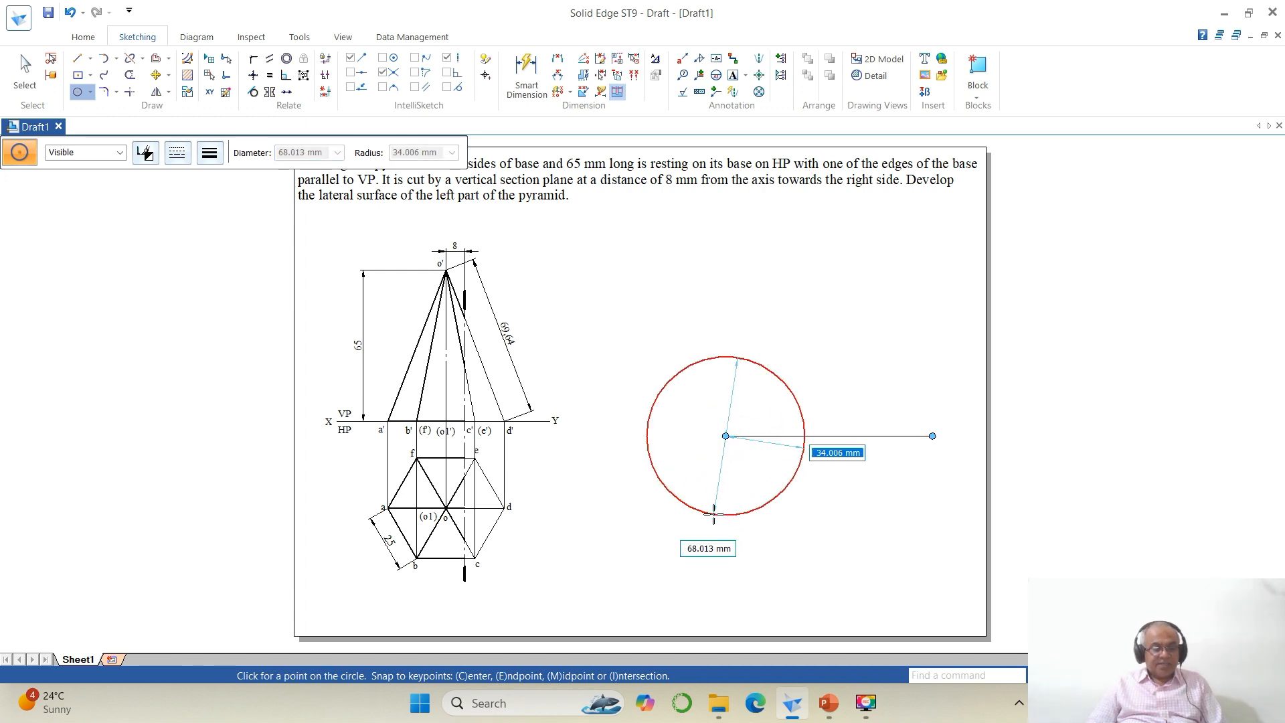
{"action": "type", "text": "69."}
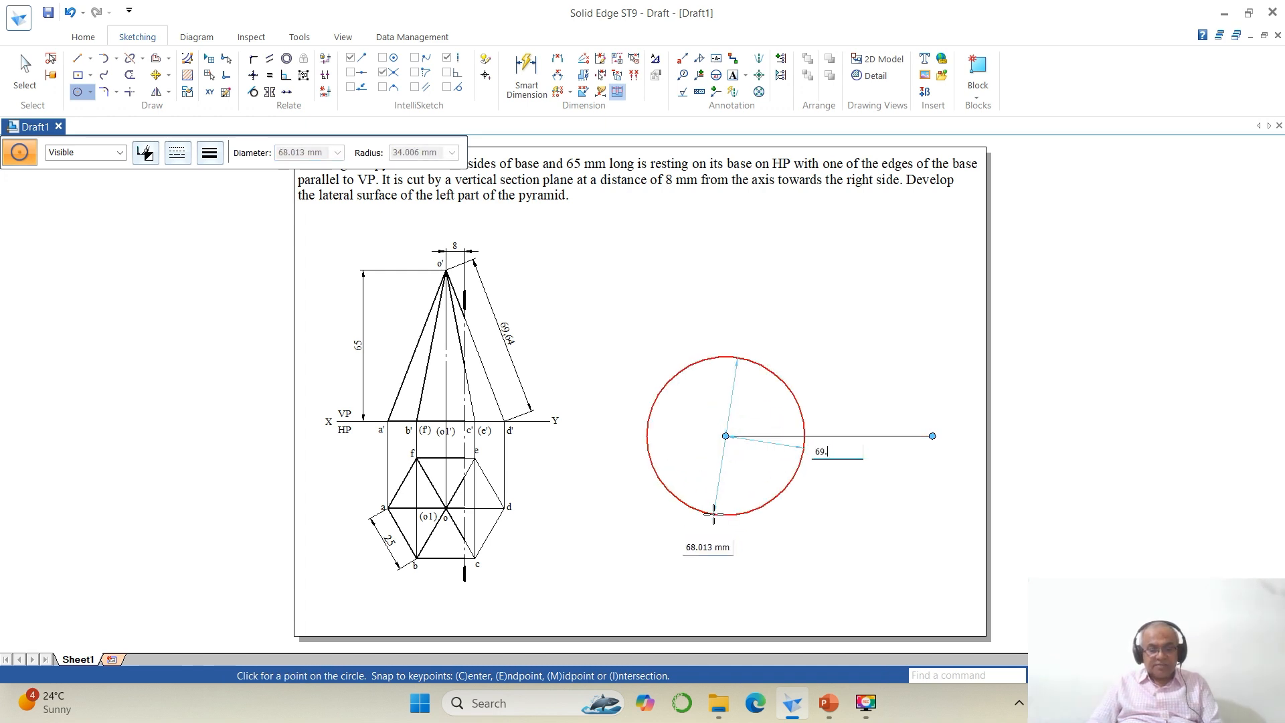
{"action": "type", "text": "64"}
{"action": "key", "text": "Return"}
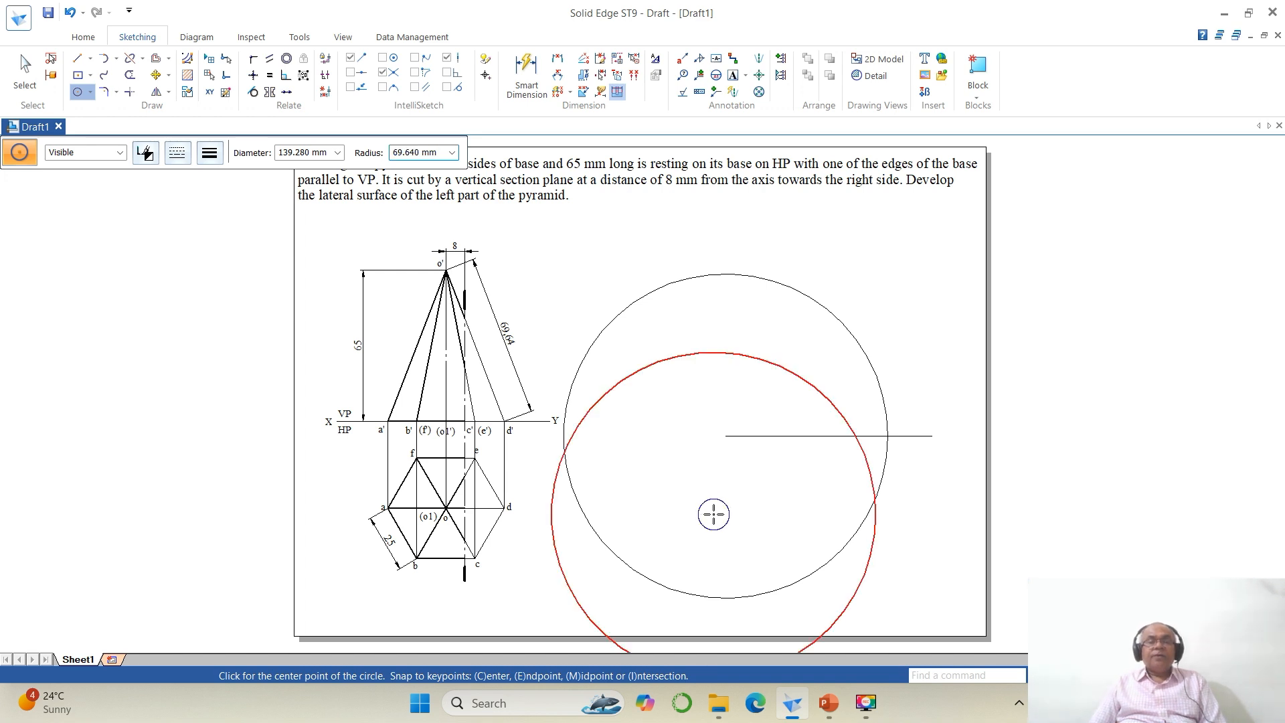
{"action": "right_click", "coordinate": [713, 514]}
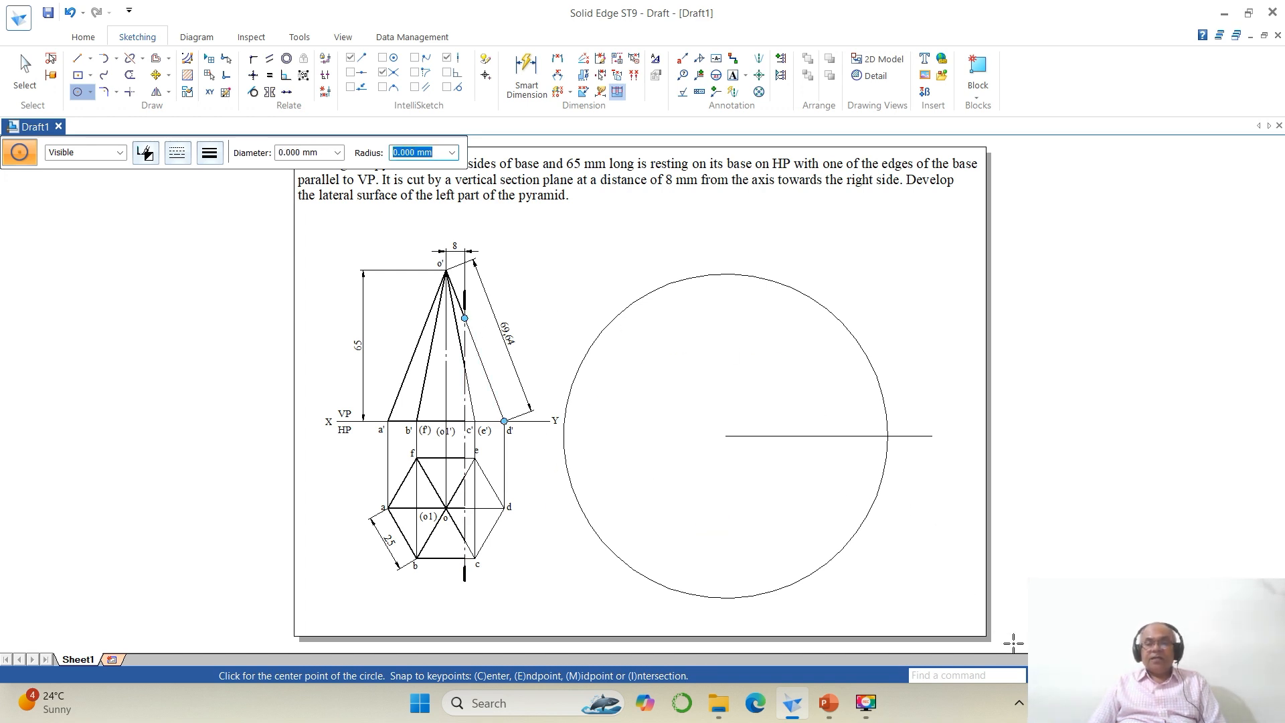
Step: Trim the part of the line extending beyond the circle
{"action": "left_click", "coordinate": [130, 75]}
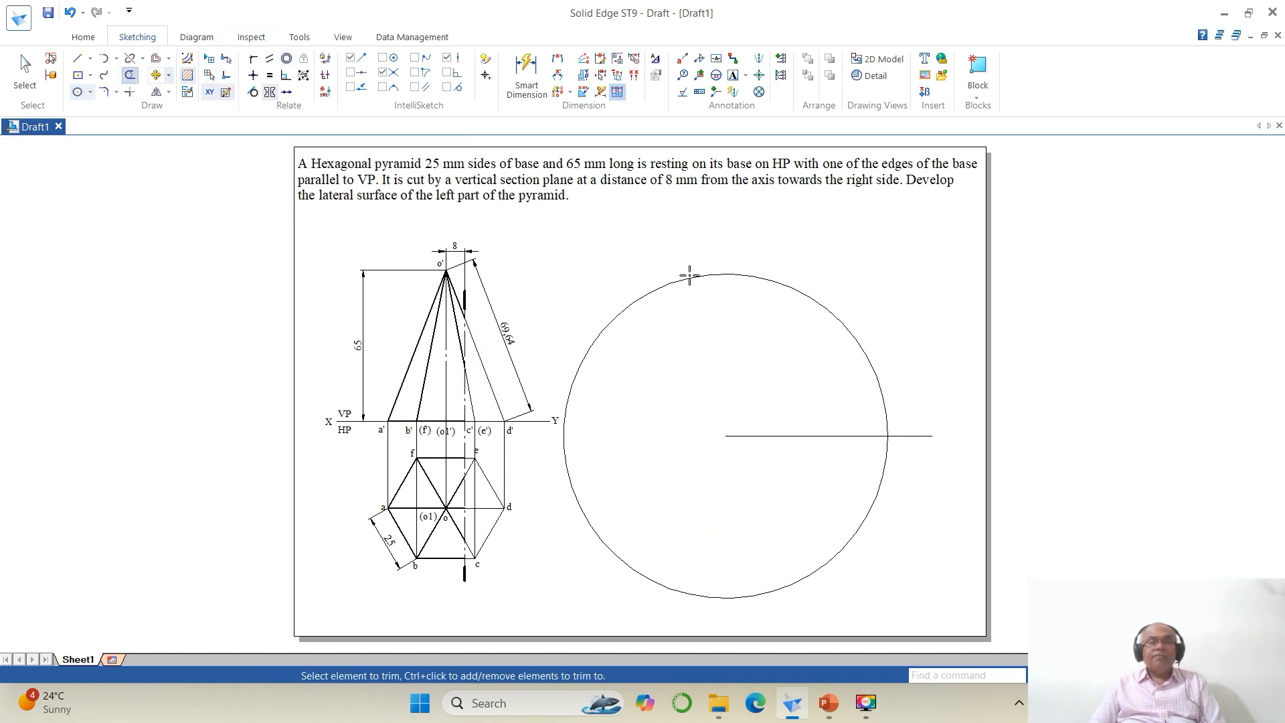
{"action": "left_click", "coordinate": [908, 433]}
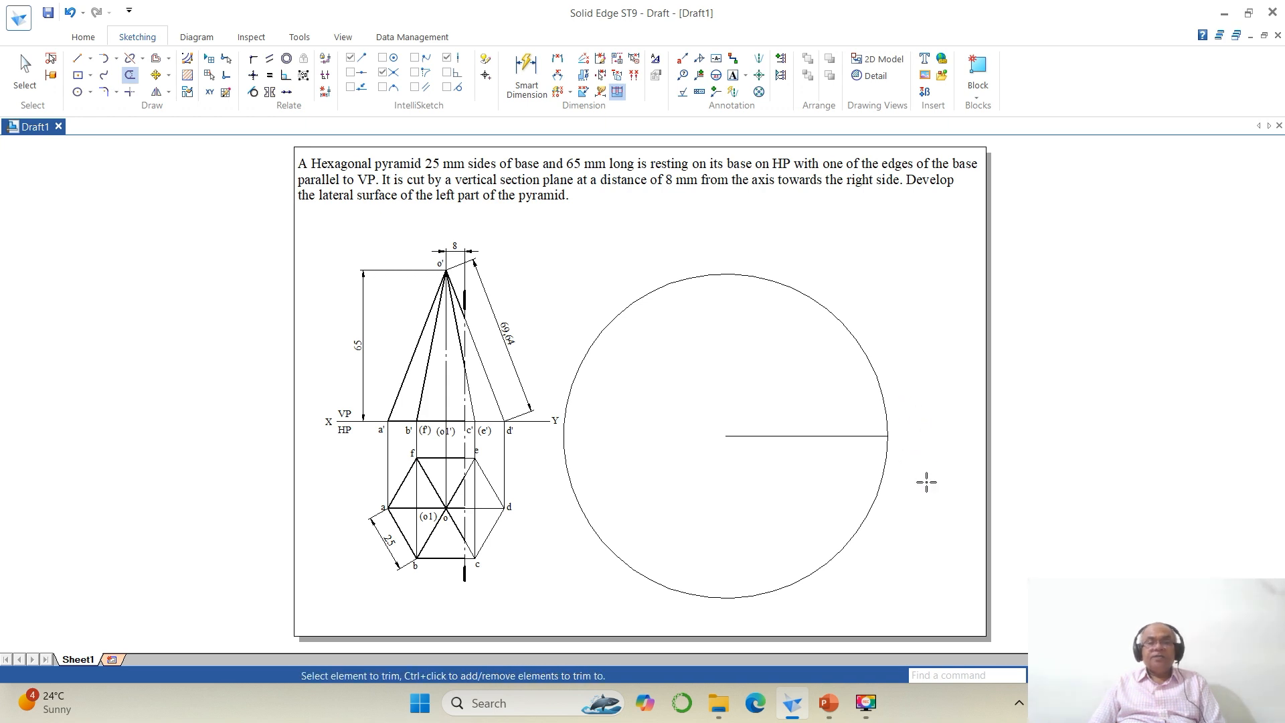
{"action": "left_click", "coordinate": [1088, 676]}
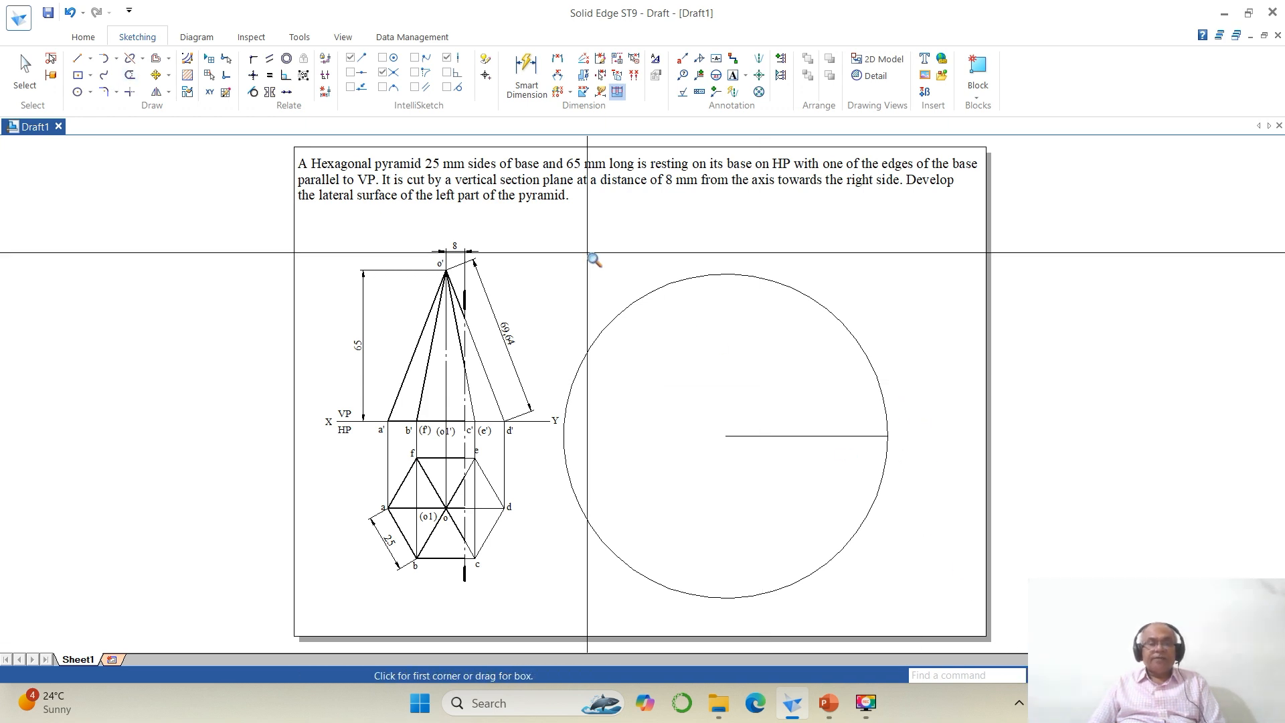
Step: Draw a short 25 mm radius arc centred on the line's outer end to mark the first base-edge division on the circle
{"action": "left_click", "coordinate": [548, 256]}
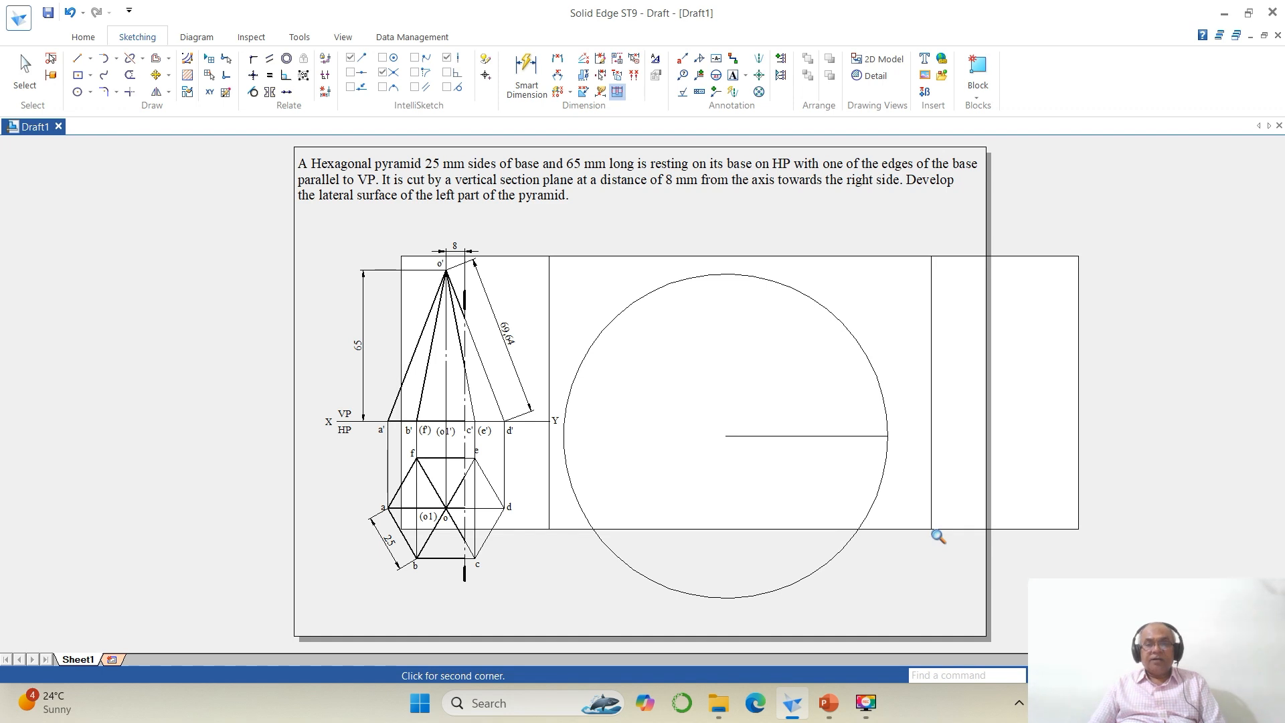
{"action": "left_click", "coordinate": [961, 542]}
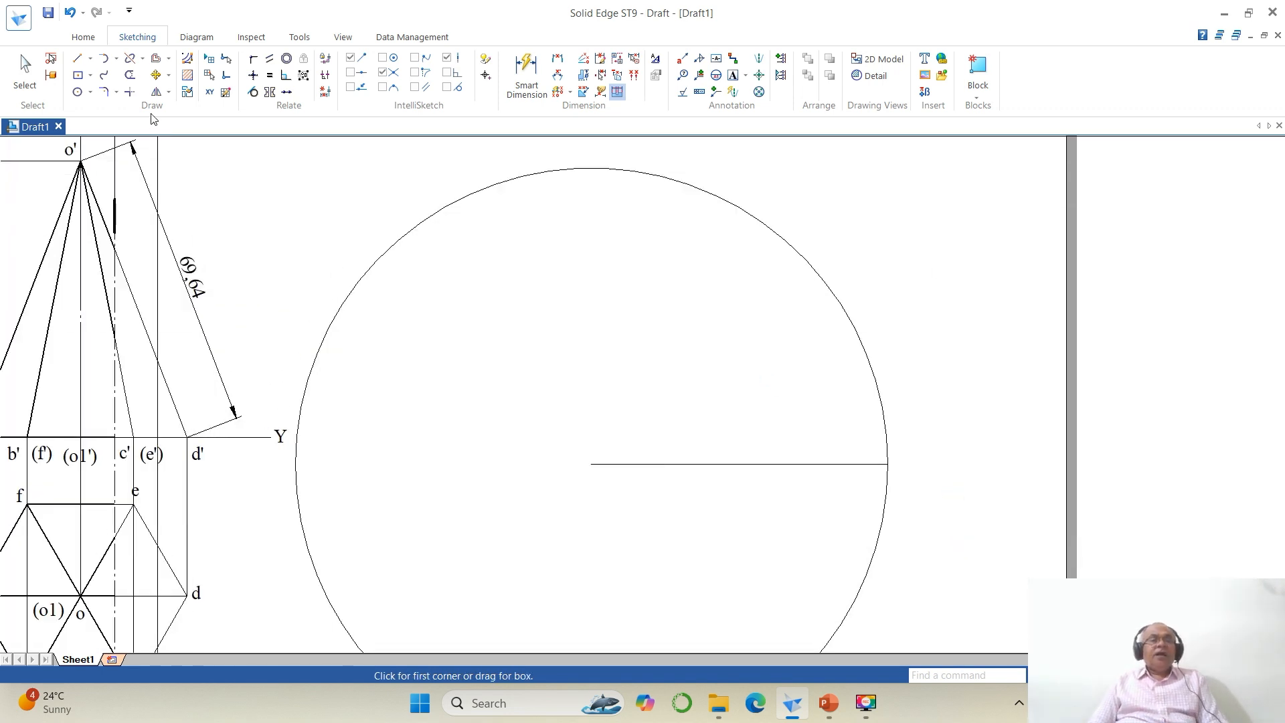
{"action": "left_click", "coordinate": [117, 59]}
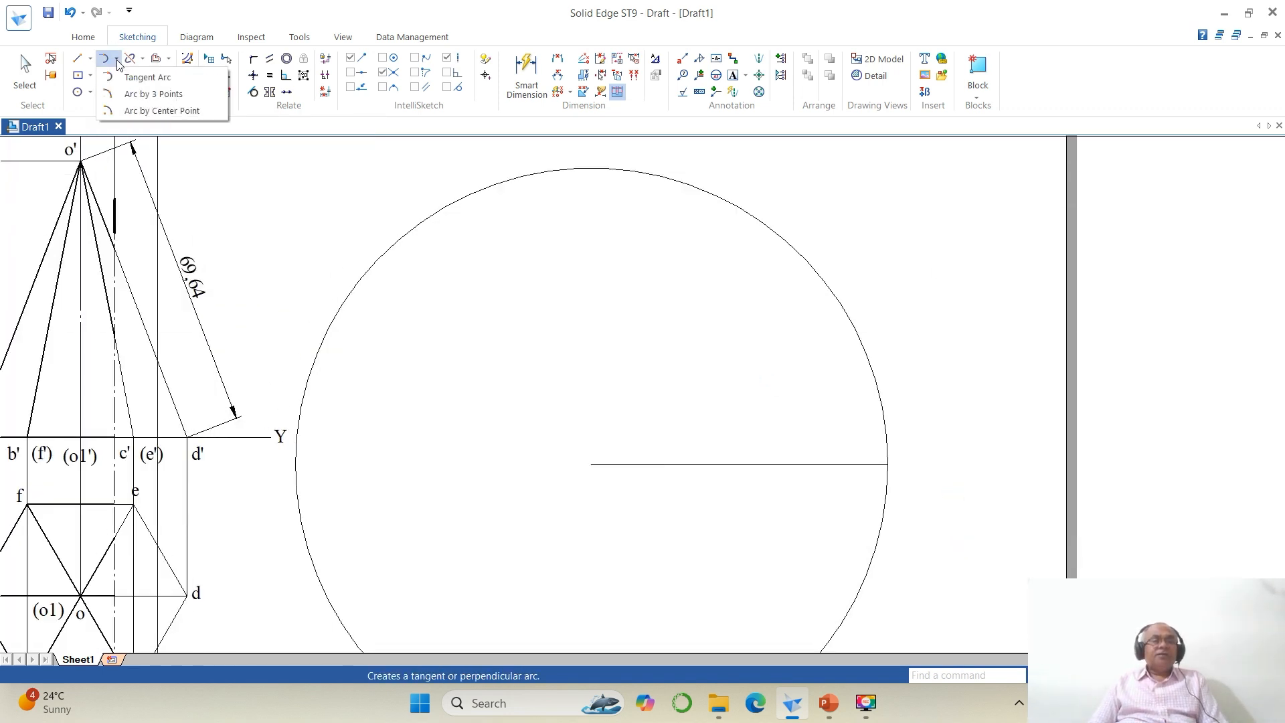
{"action": "left_click", "coordinate": [155, 110]}
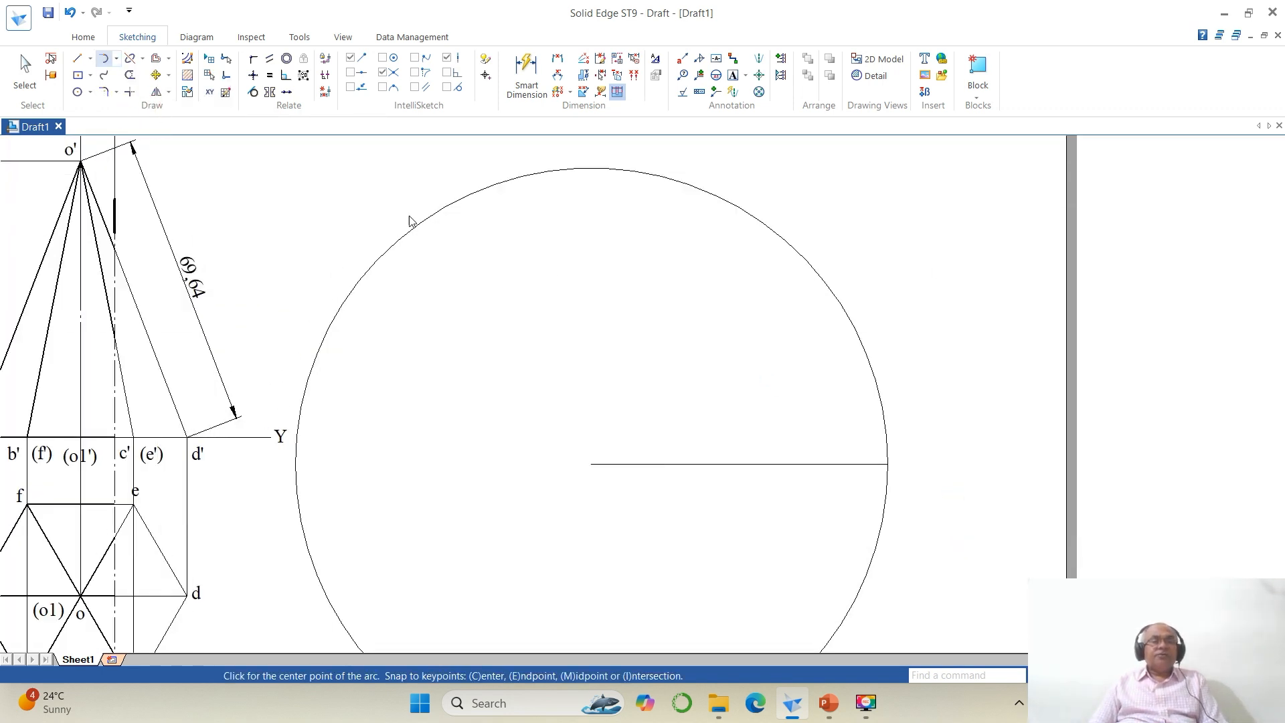
{"action": "left_click", "coordinate": [888, 464]}
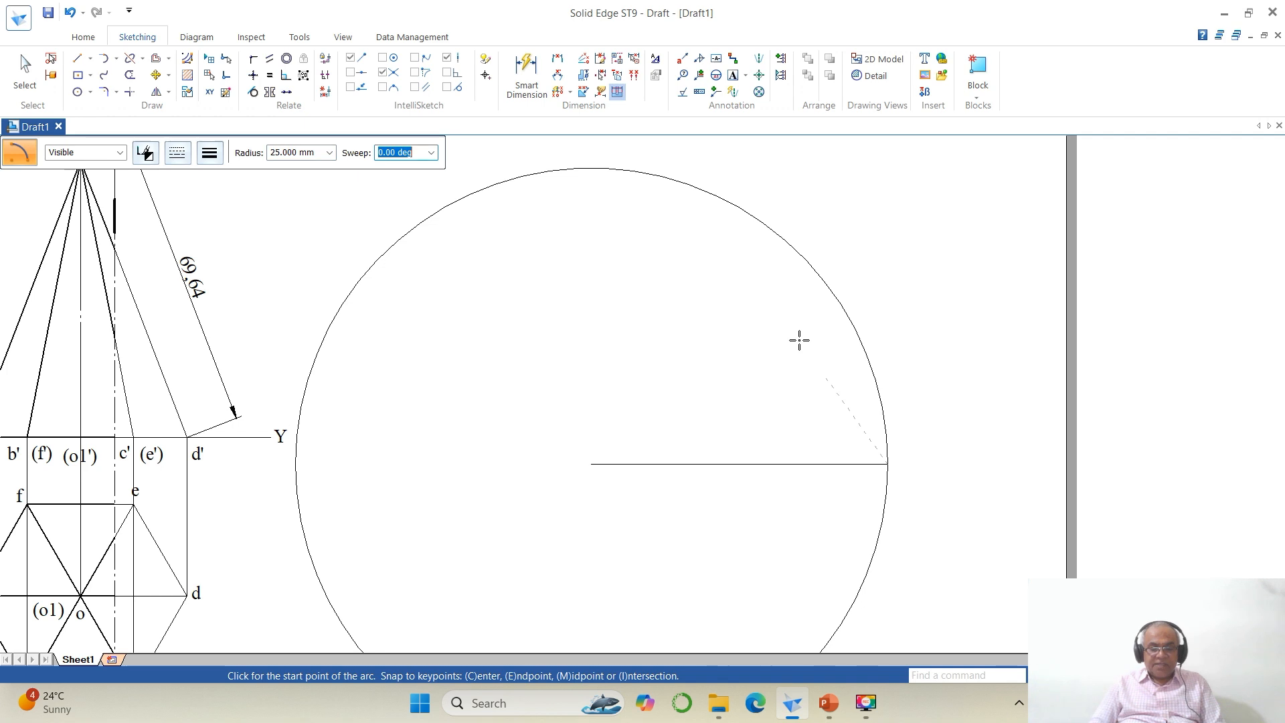
{"action": "left_click", "coordinate": [874, 332]}
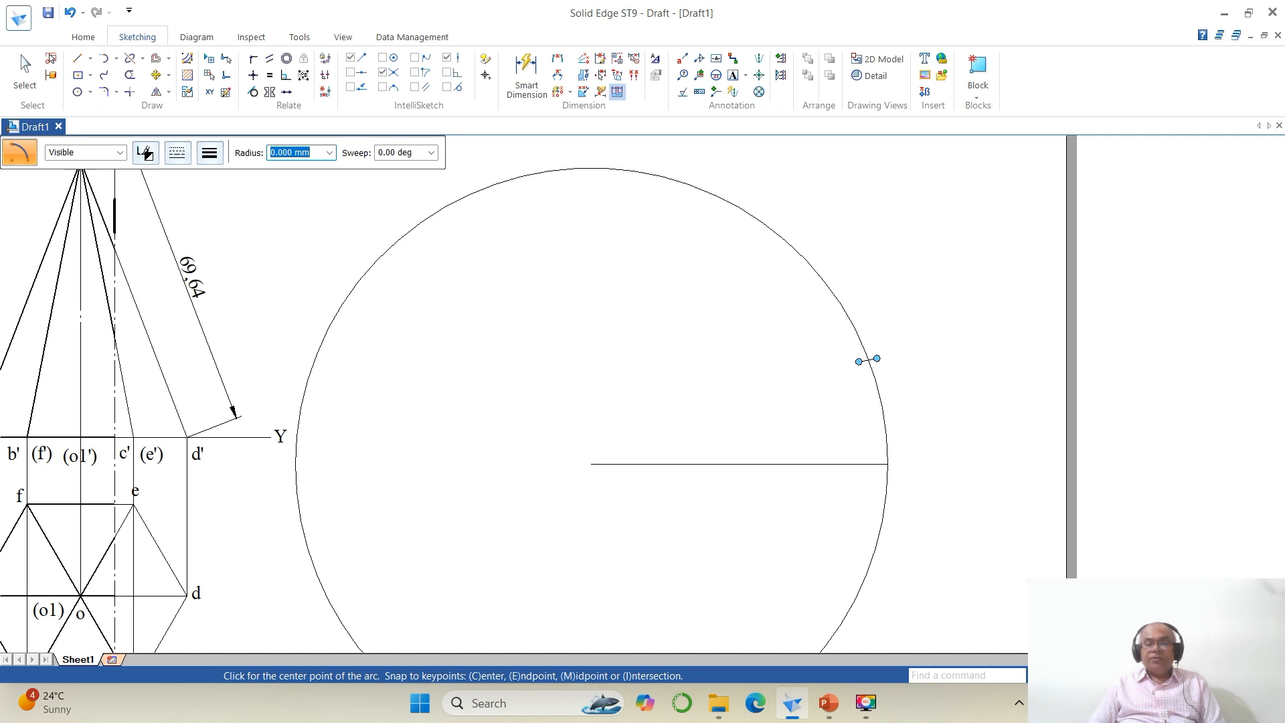
Step: Mark the second 25 mm division with a short arc centred on the first mark on the circle
{"action": "left_click", "coordinate": [1097, 676]}
{"action": "left_click", "coordinate": [566, 153]}
{"action": "left_click", "coordinate": [970, 447]}
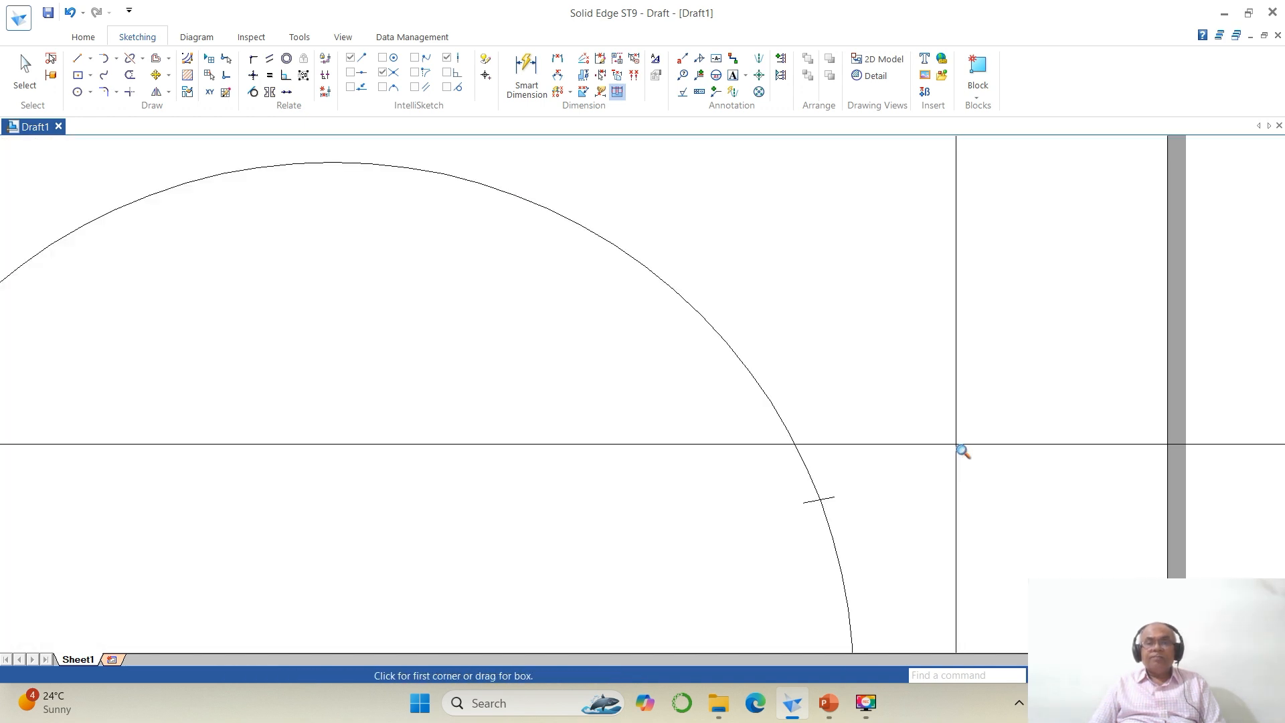
{"action": "left_click", "coordinate": [116, 59]}
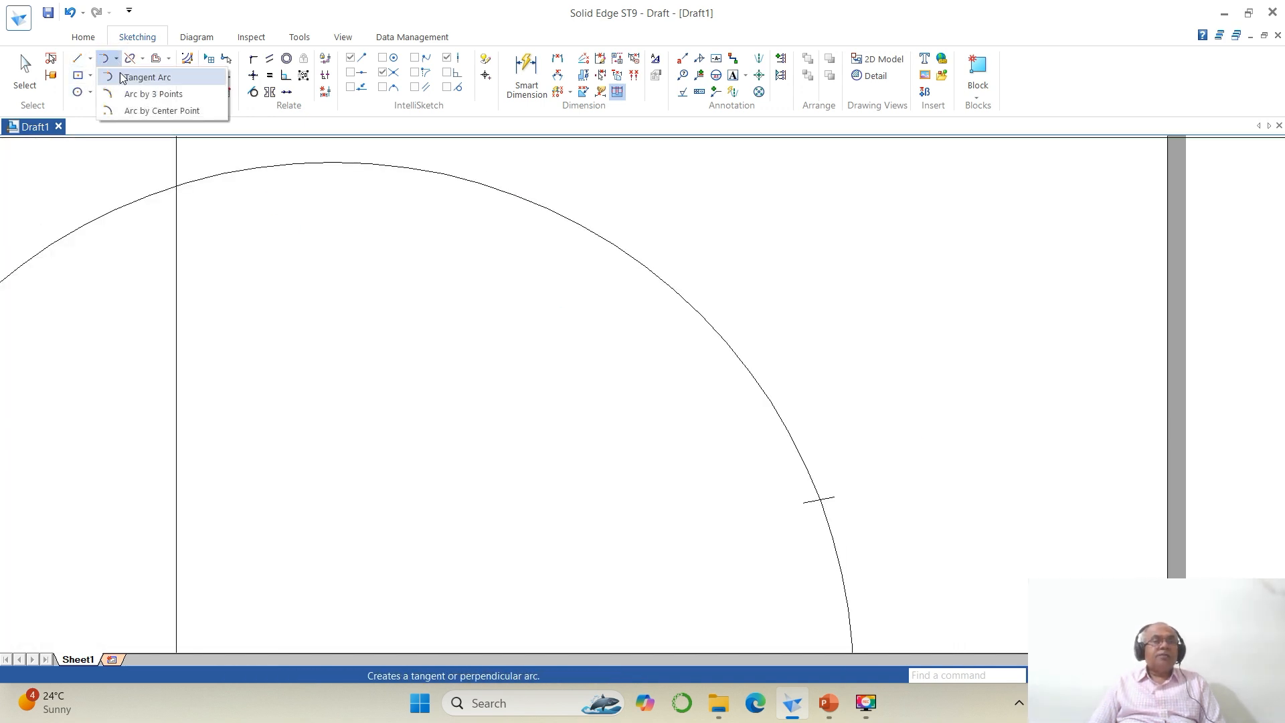
{"action": "left_click", "coordinate": [141, 111]}
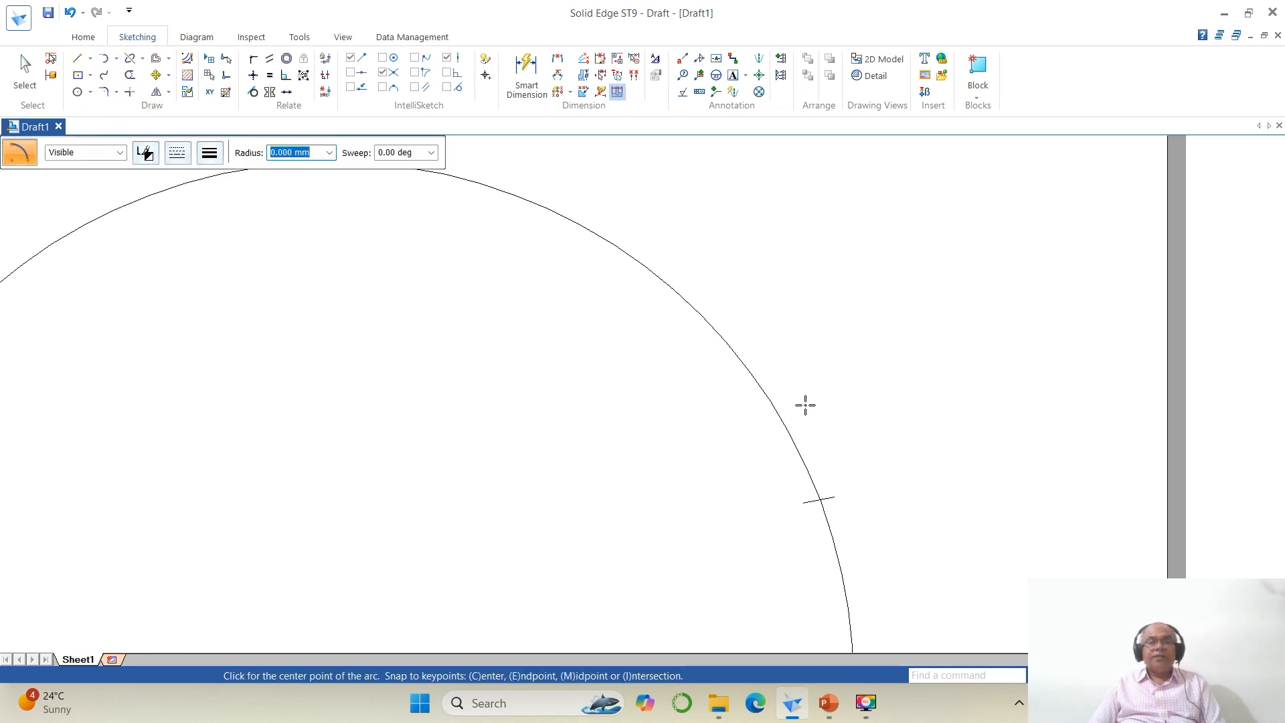
{"action": "left_click", "coordinate": [818, 502]}
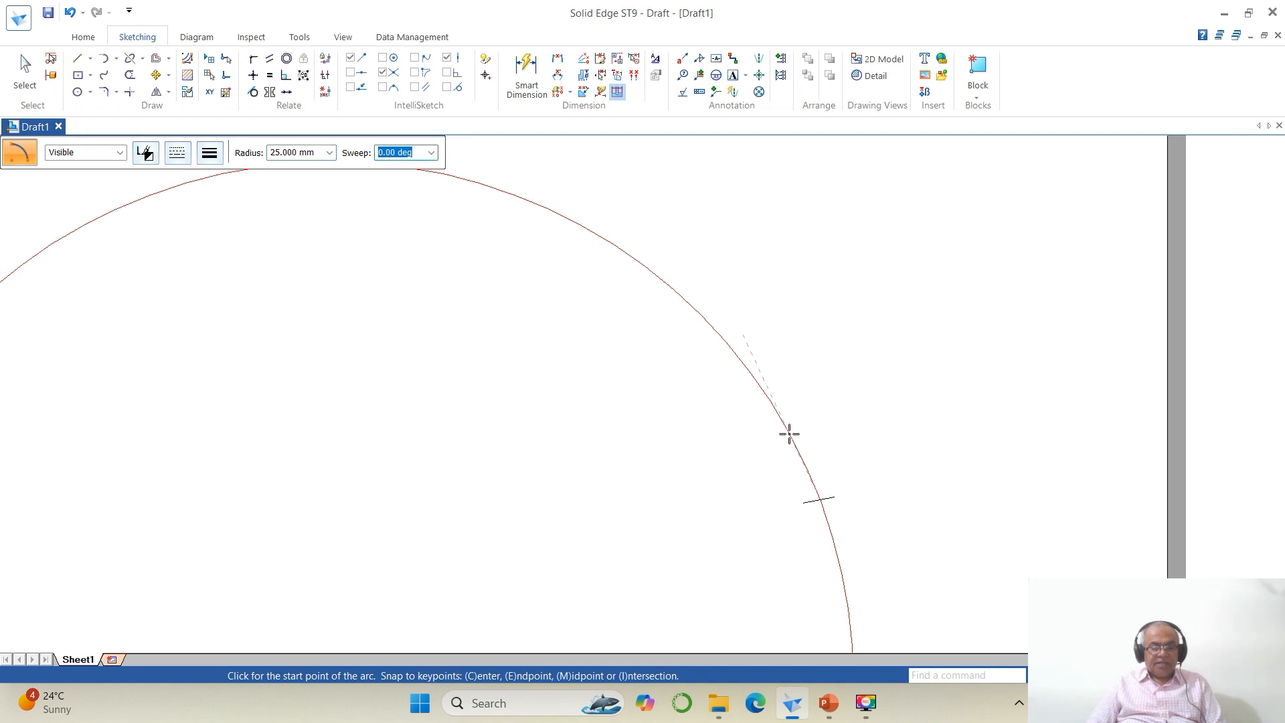
{"action": "key", "text": "Tab"}
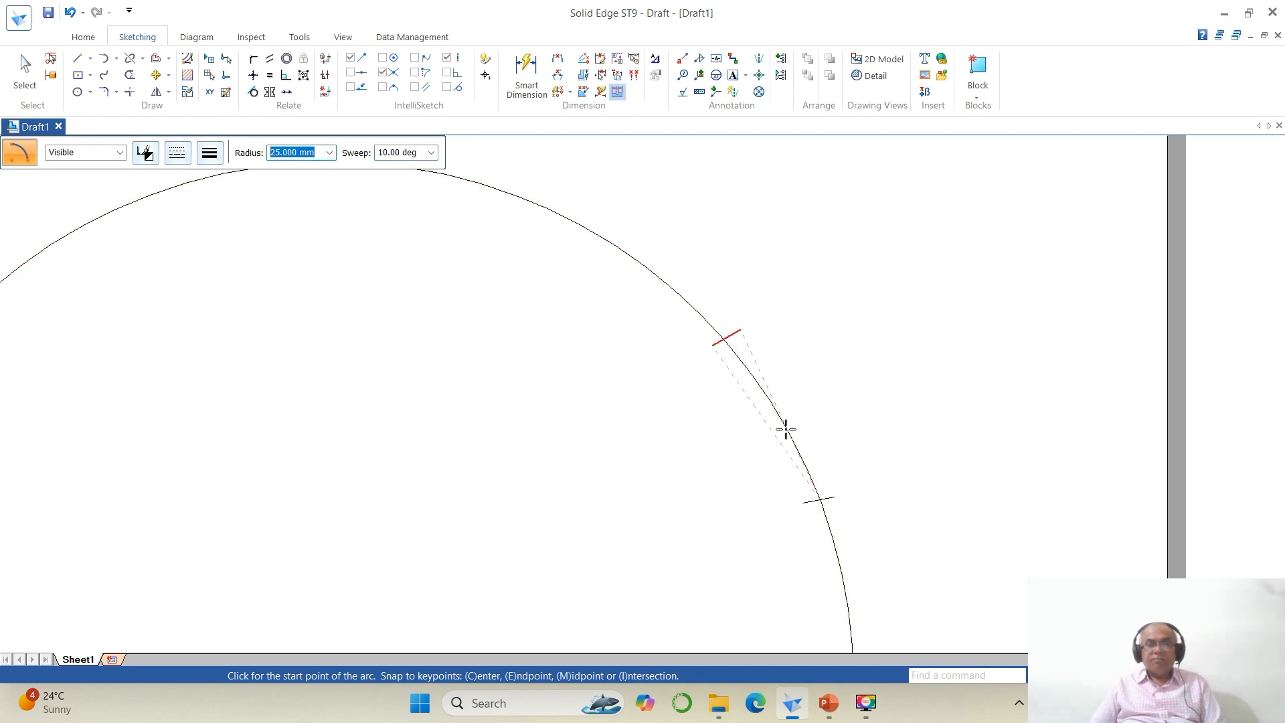
{"action": "left_click", "coordinate": [780, 418]}
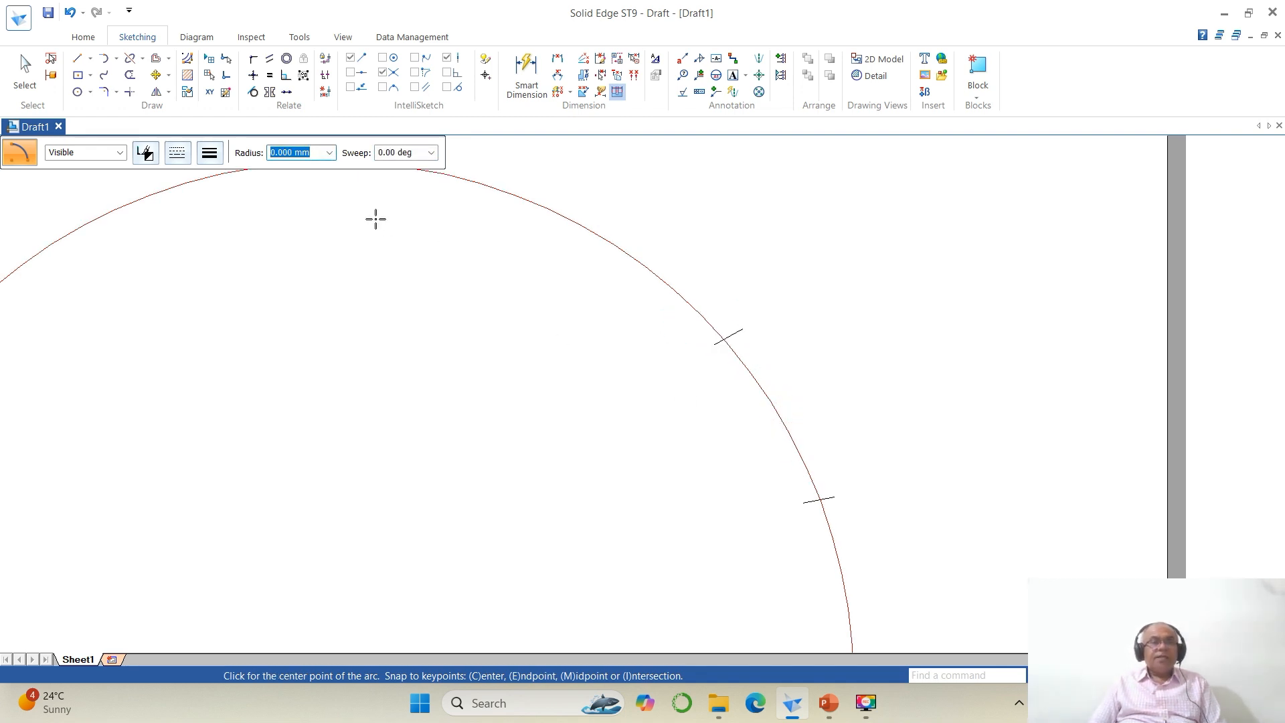
Step: Mark the third 25 mm division with a short arc centred on the second mark
{"action": "left_click", "coordinate": [722, 340]}
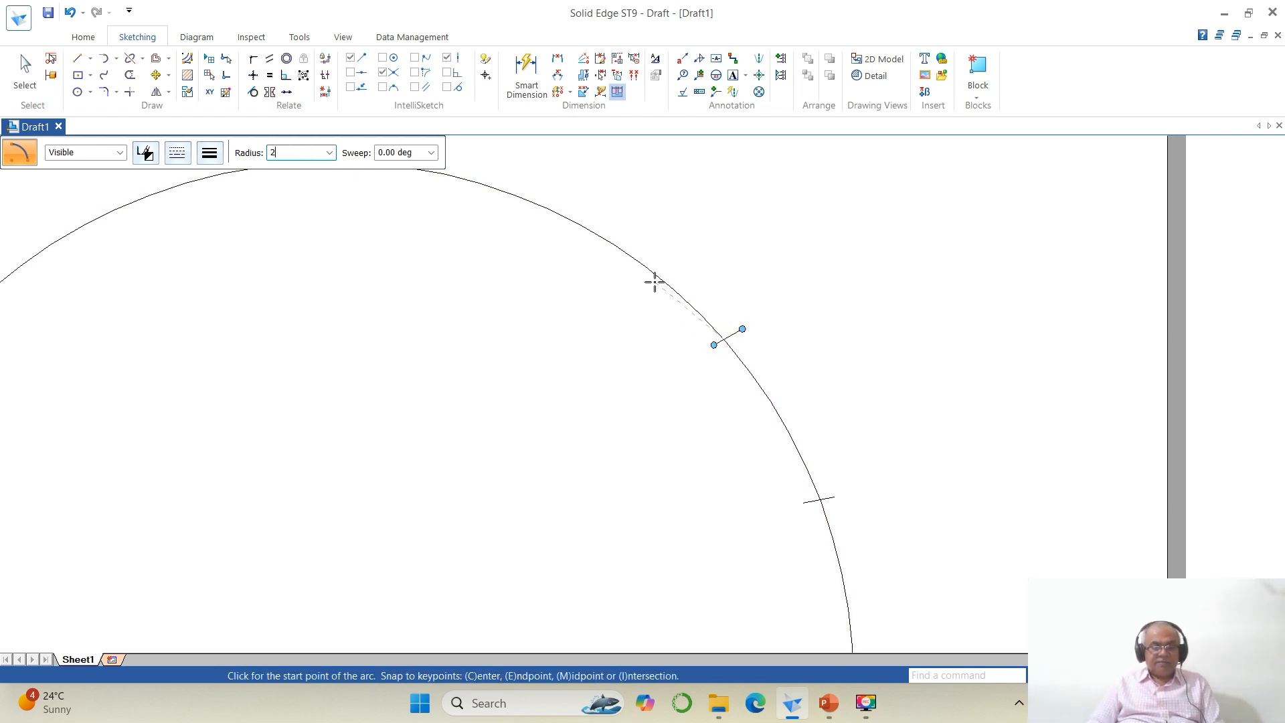
{"action": "key", "text": "Tab"}
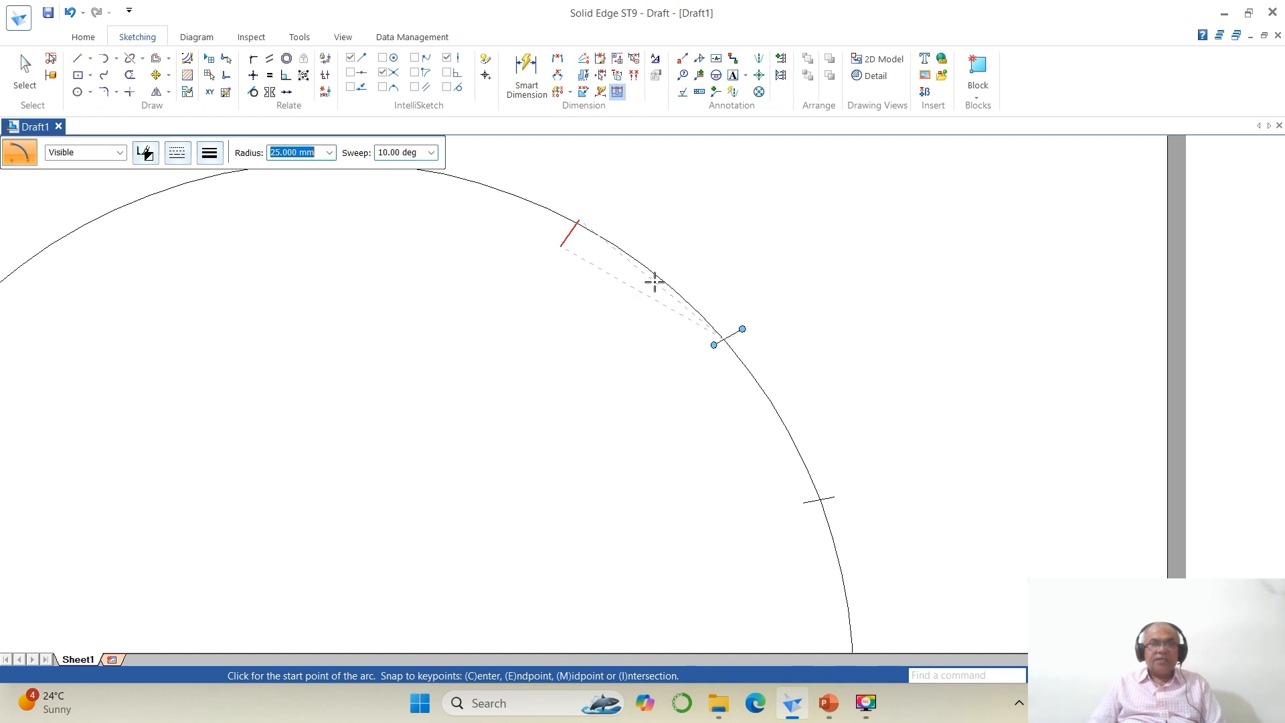
{"action": "left_click", "coordinate": [648, 271]}
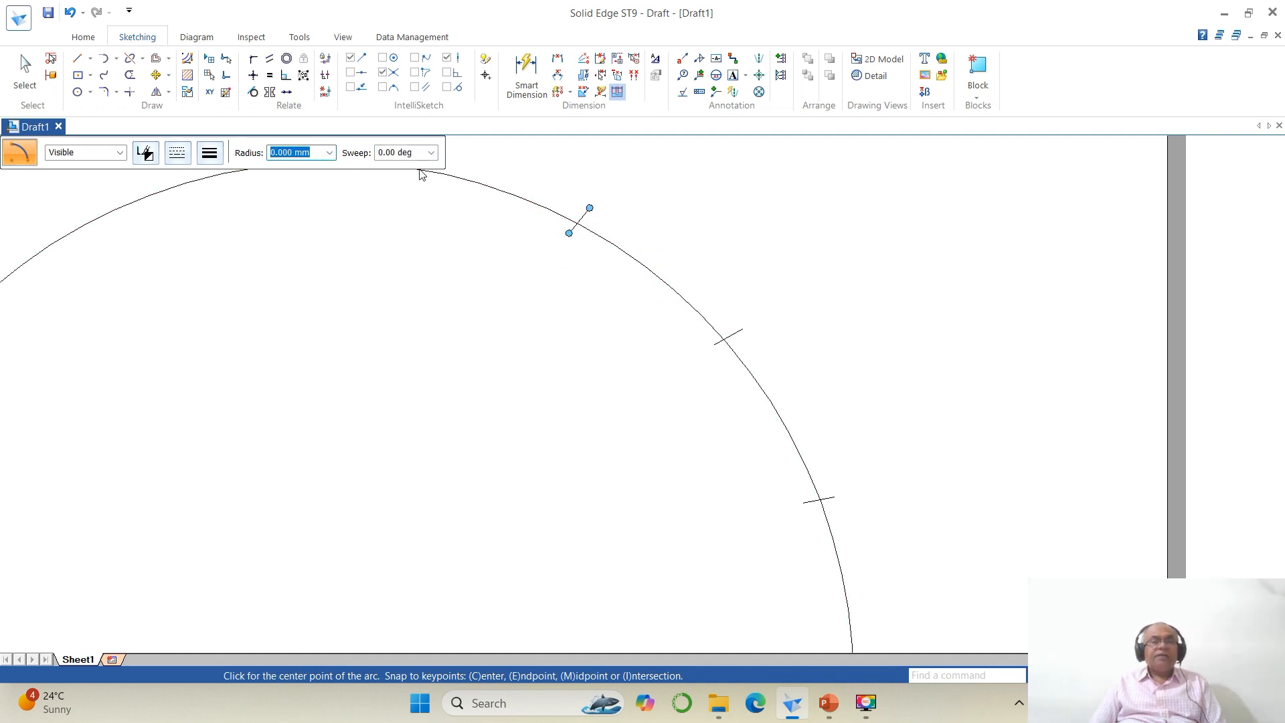
Step: Mark the fourth division with a short arc of radius 25 mm centred on the third mark
{"action": "left_click", "coordinate": [580, 220]}
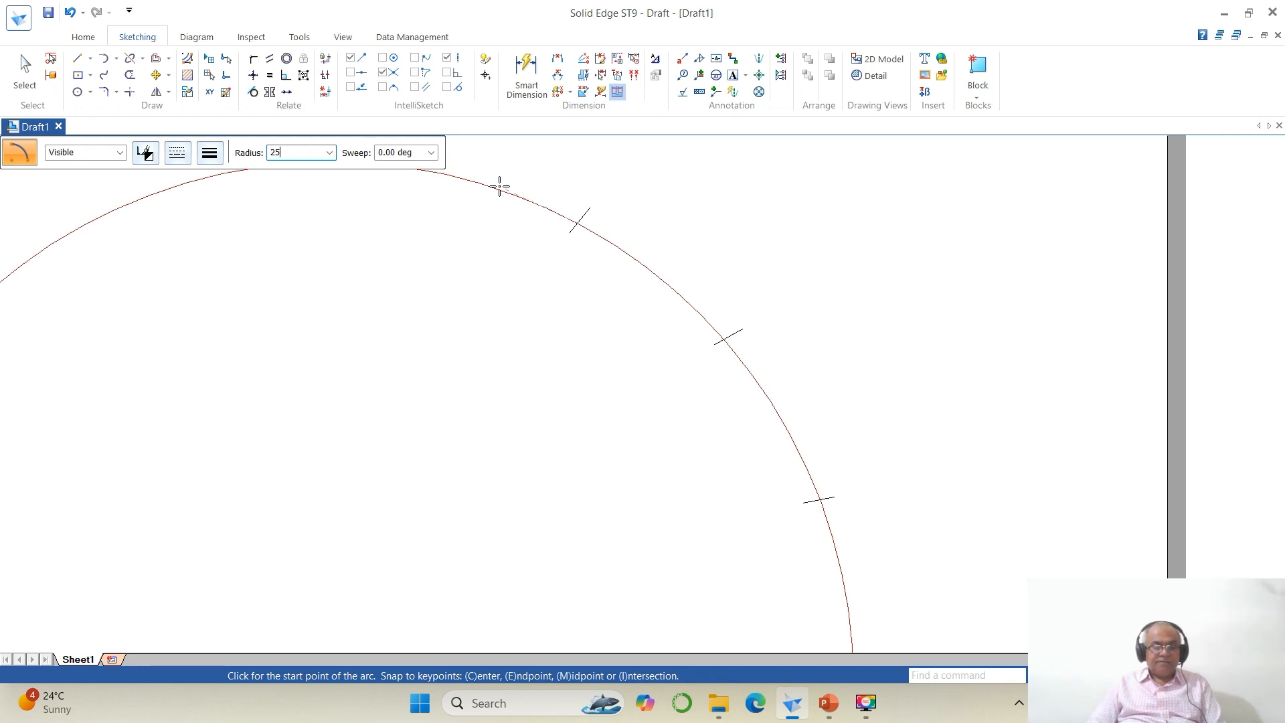
{"action": "type", "text": "25"}
{"action": "key", "text": "Tab"}
{"action": "key", "text": "Tab"}
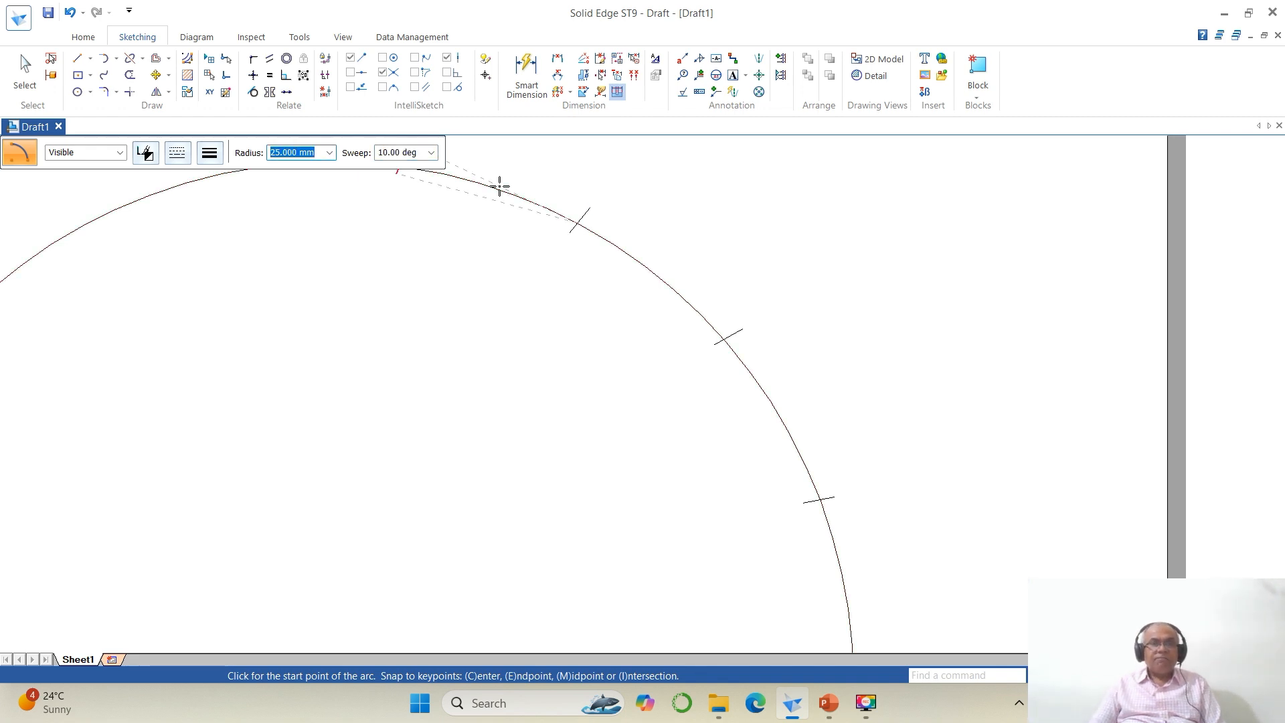
{"action": "left_click", "coordinate": [490, 185]}
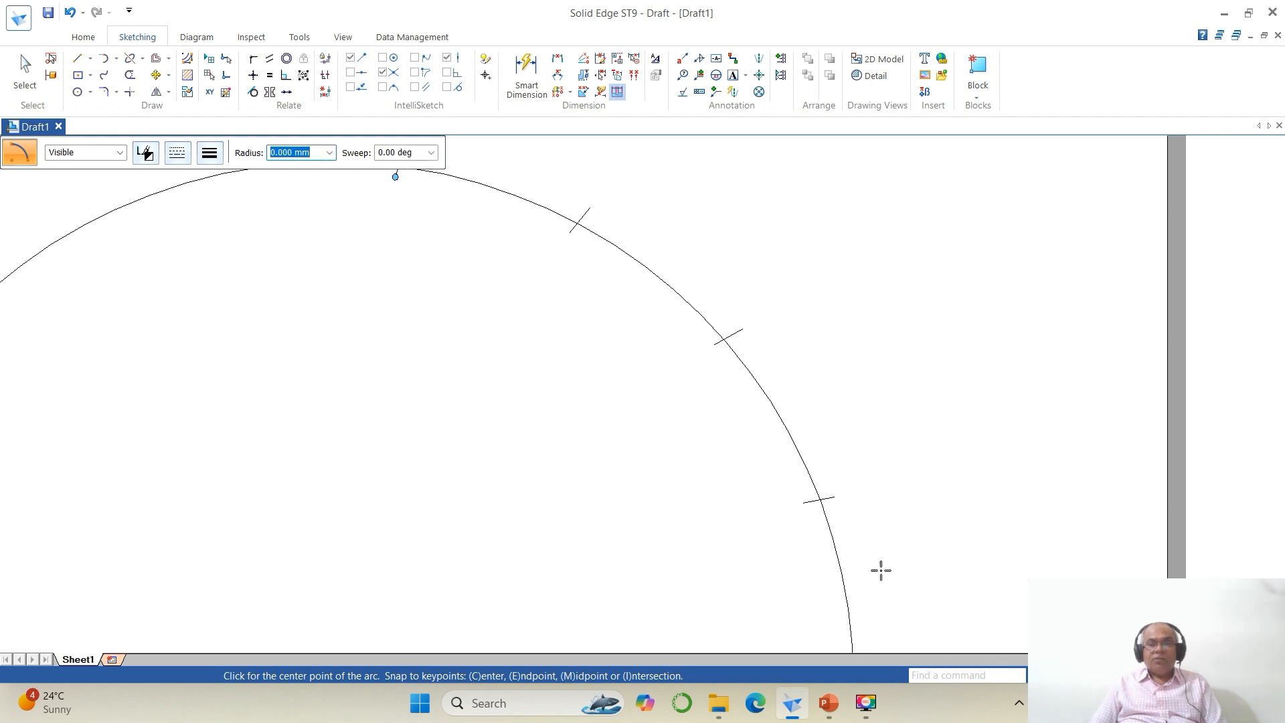
{"action": "left_click", "coordinate": [1096, 675]}
{"action": "left_click", "coordinate": [1060, 675]}
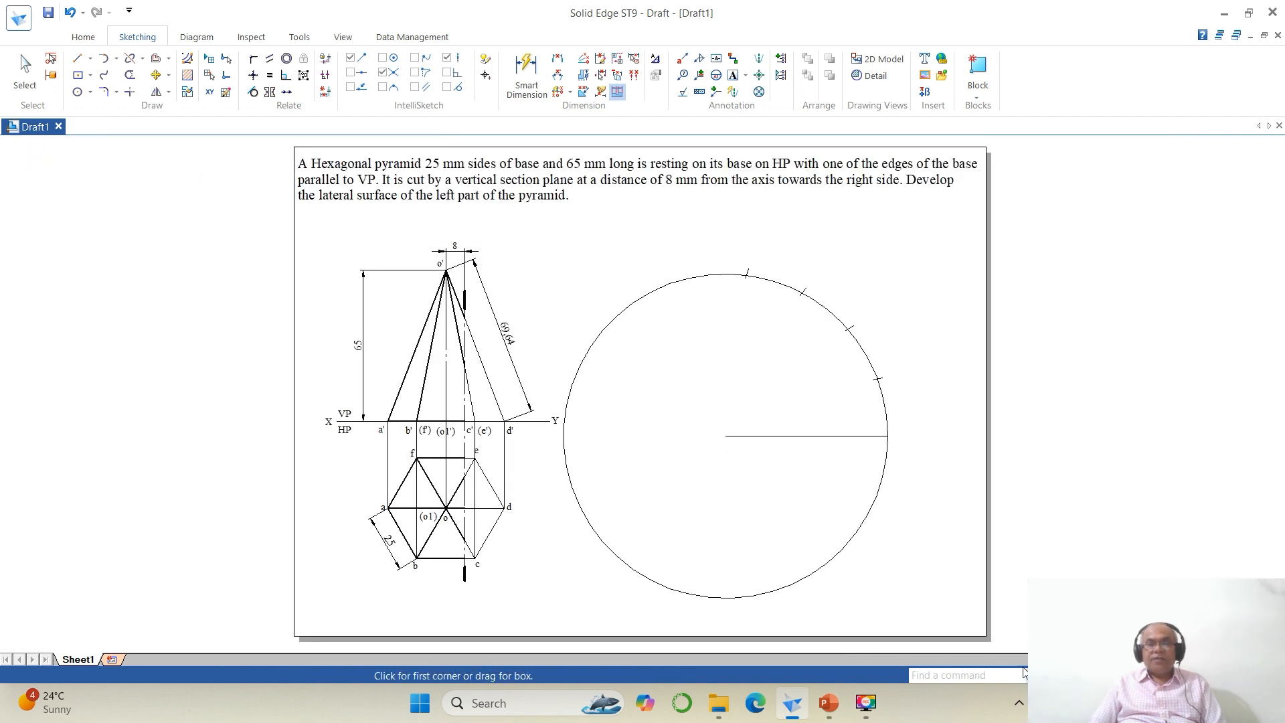
Step: Mark the fifth division with a short arc of radius 25 mm centred on the fourth mark
{"action": "left_click_drag", "start_coordinate": [648, 236], "coordinate": [967, 474]}
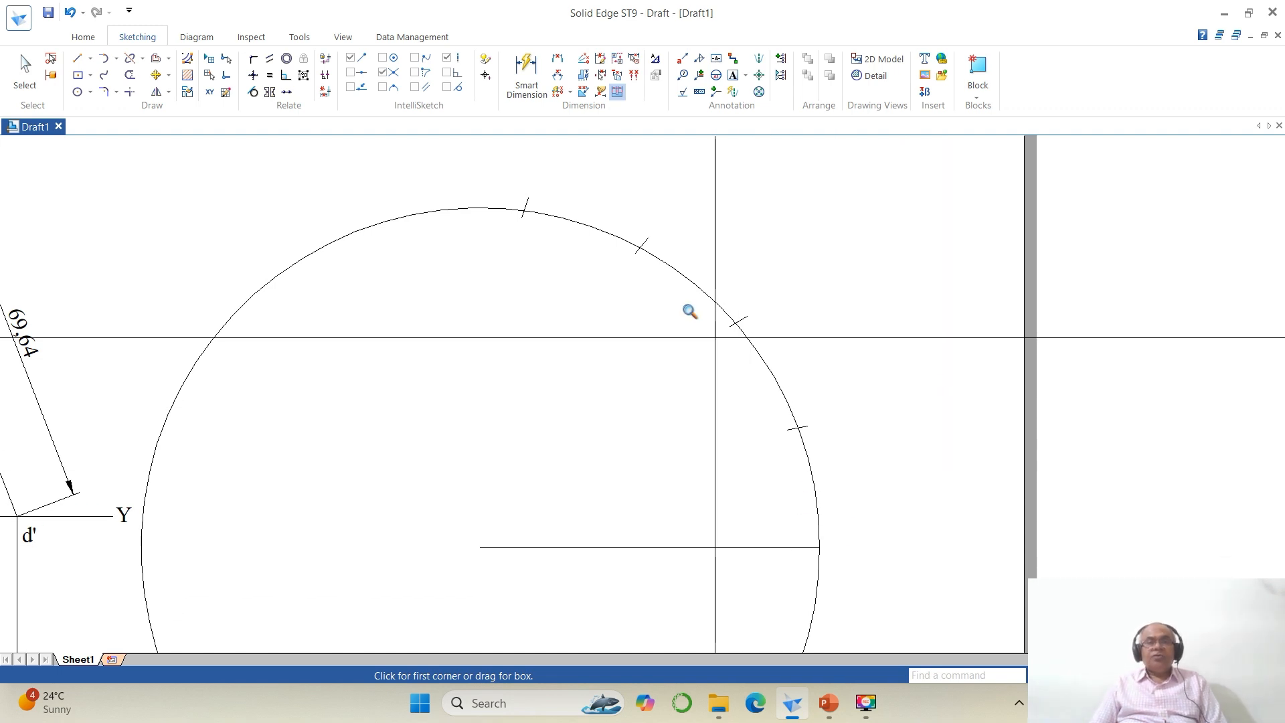
{"action": "left_click", "coordinate": [116, 58]}
{"action": "left_click", "coordinate": [134, 106]}
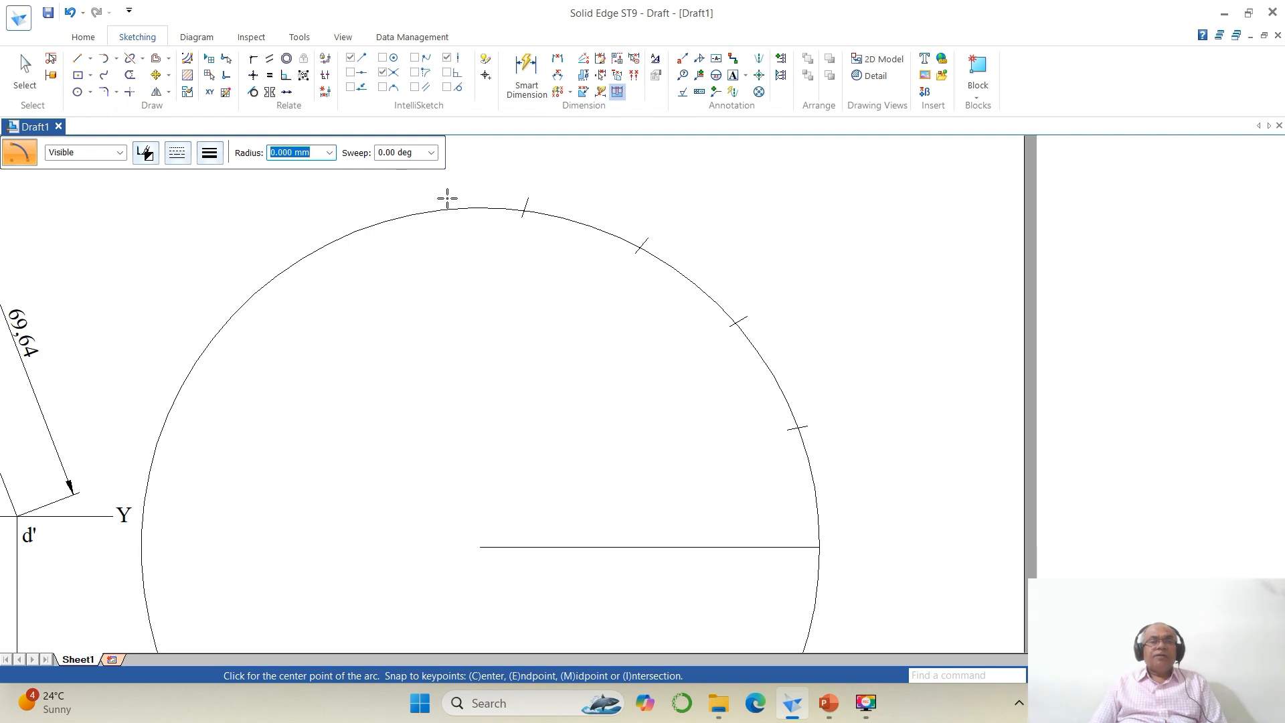
{"action": "left_click", "coordinate": [526, 213]}
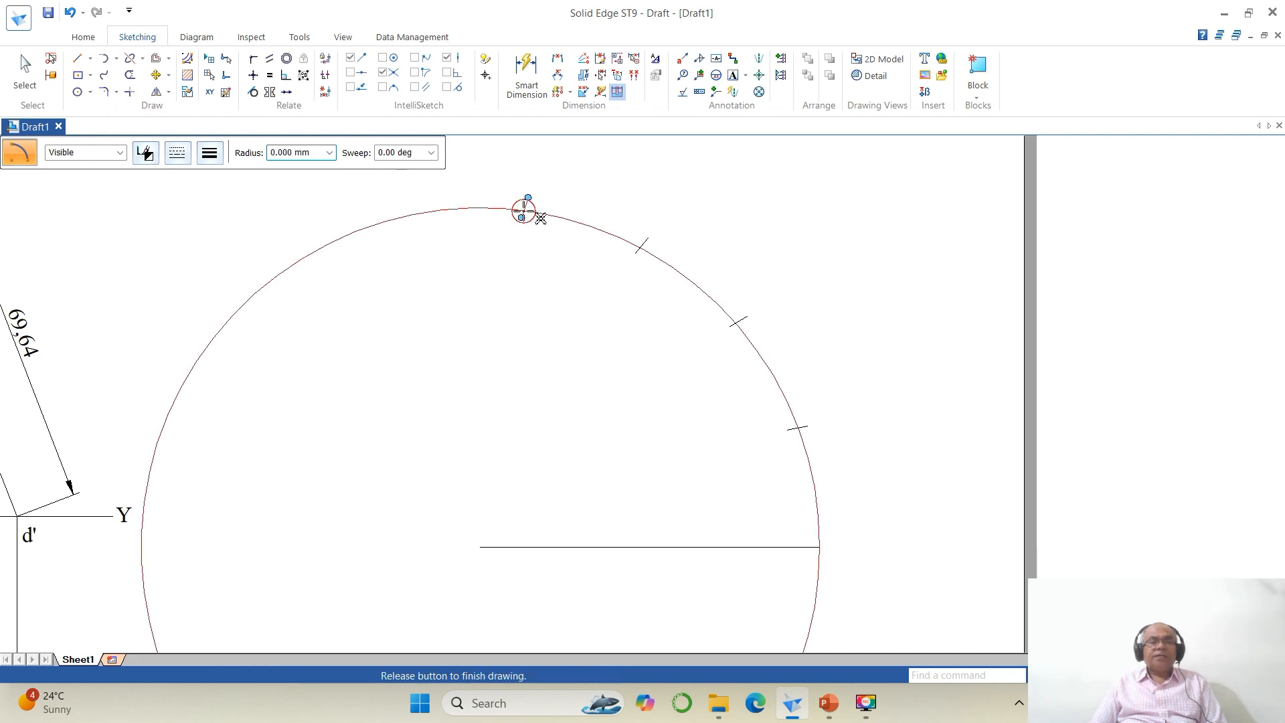
{"action": "type", "text": "25"}
{"action": "key", "text": "Tab"}
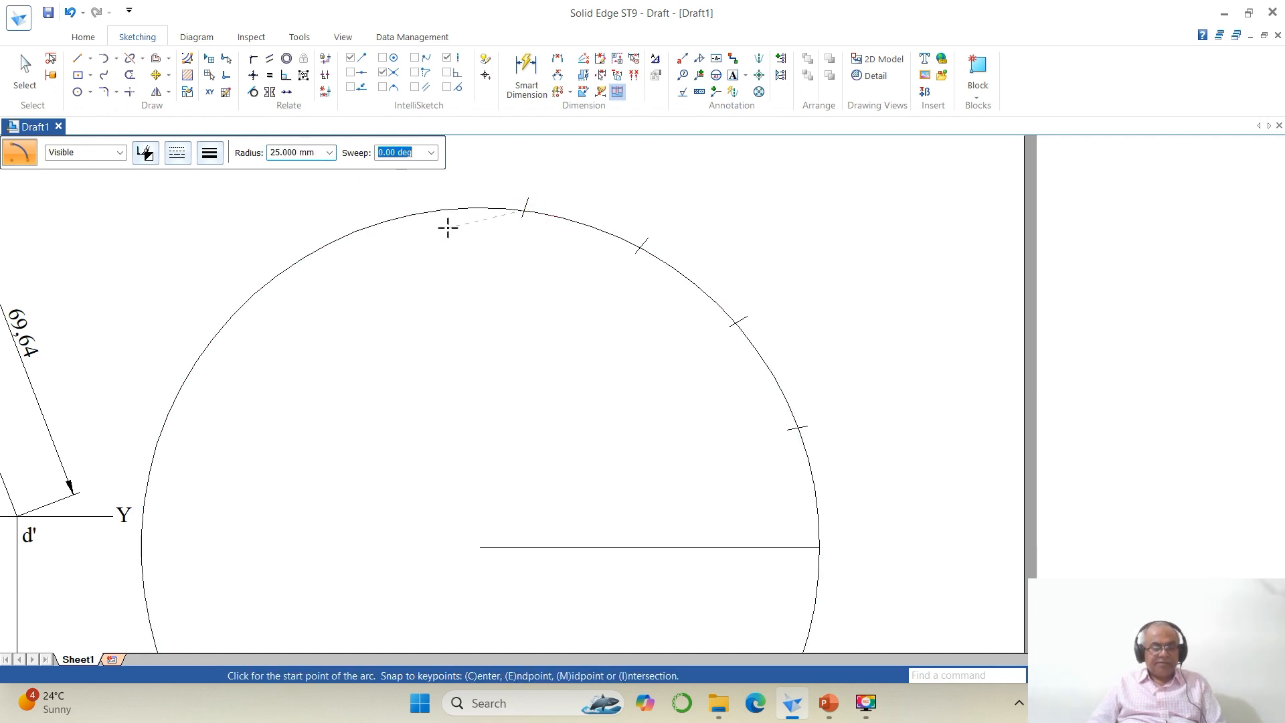
{"action": "key", "text": "Return"}
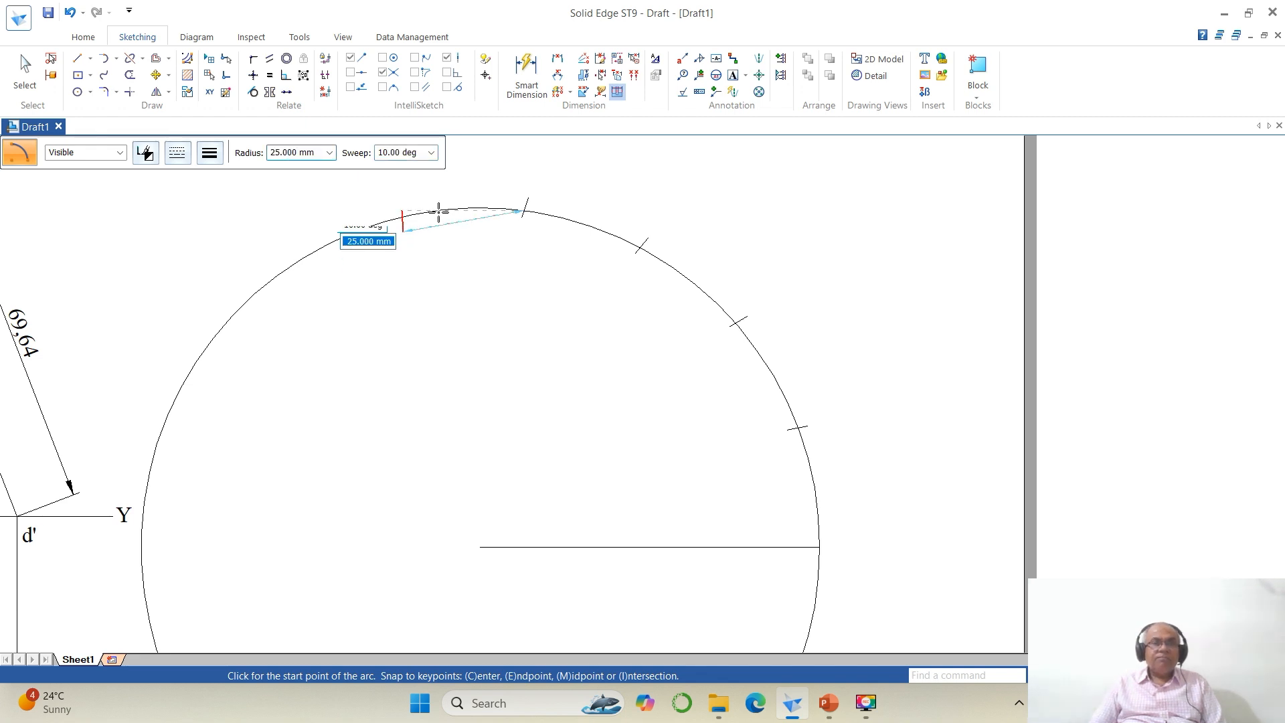
{"action": "left_click", "coordinate": [435, 203]}
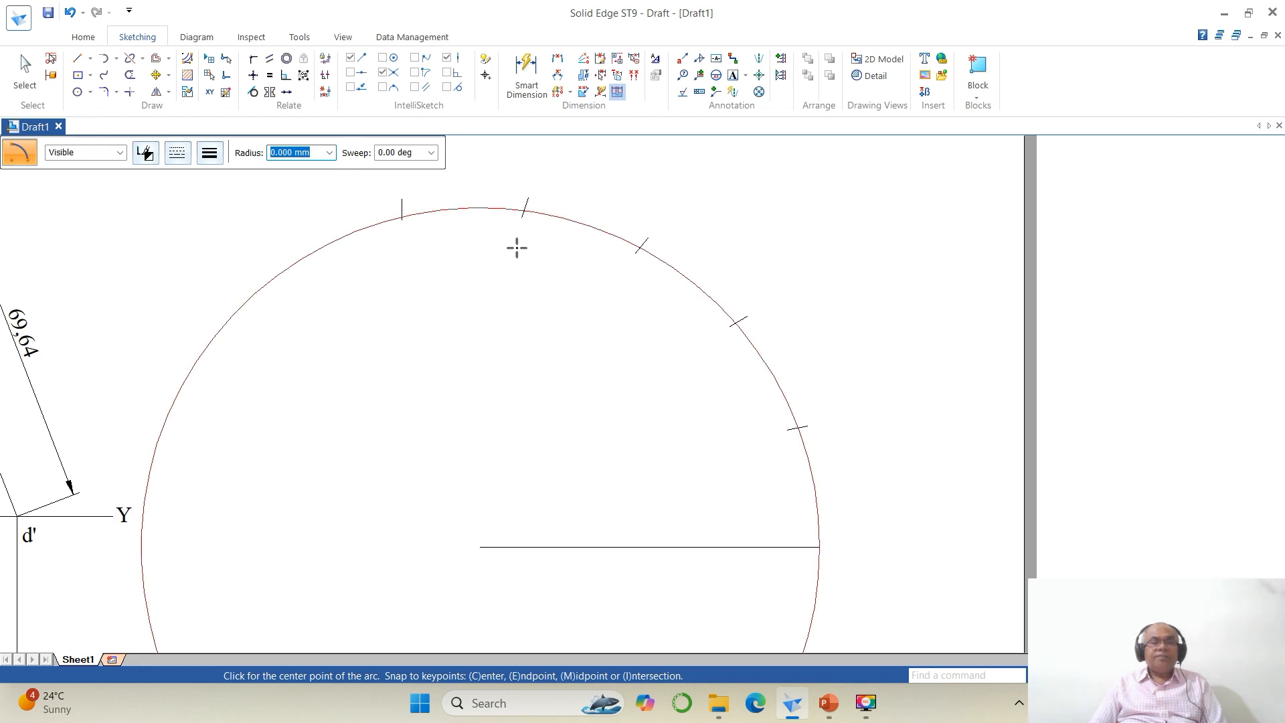
{"action": "left_click", "coordinate": [1084, 675]}
Step: Mark the sixth division with a 25 mm radius, 10 deg sweep arc centred on the fifth mark
{"action": "left_click", "coordinate": [209, 193]}
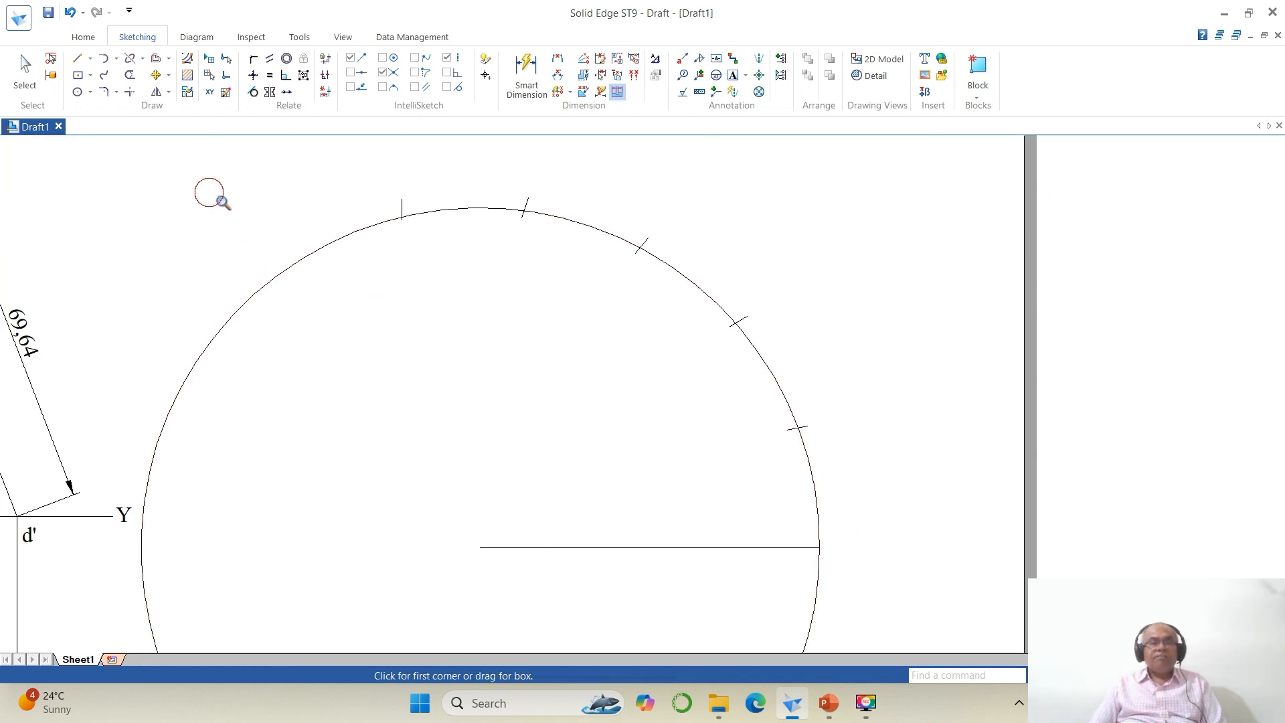
{"action": "left_click", "coordinate": [657, 414]}
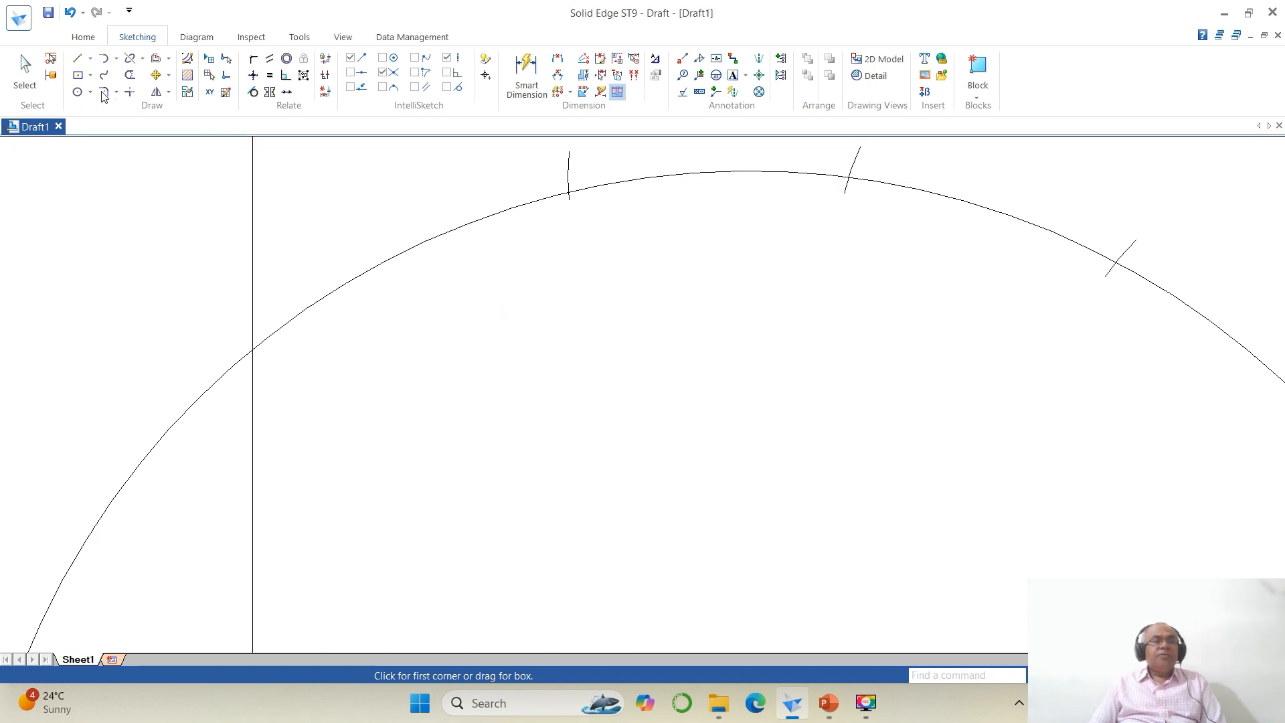
{"action": "left_click", "coordinate": [116, 59]}
{"action": "left_click", "coordinate": [154, 111]}
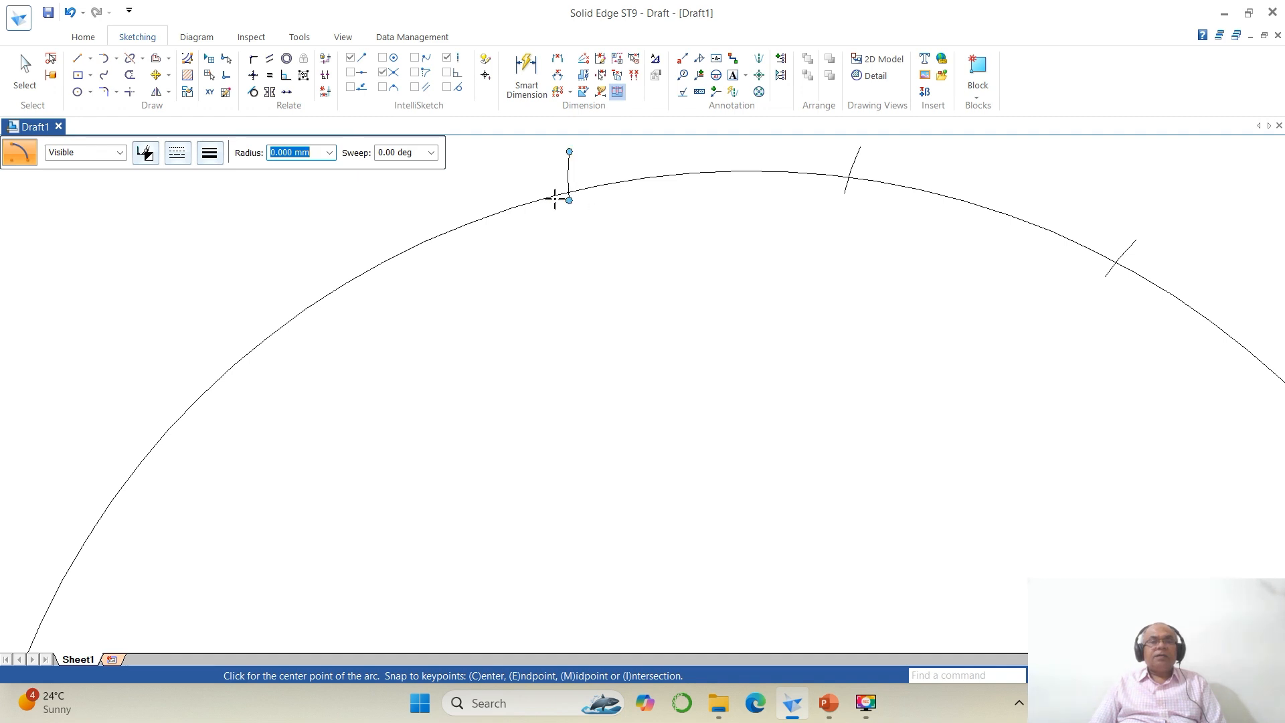
{"action": "left_click", "coordinate": [568, 197]}
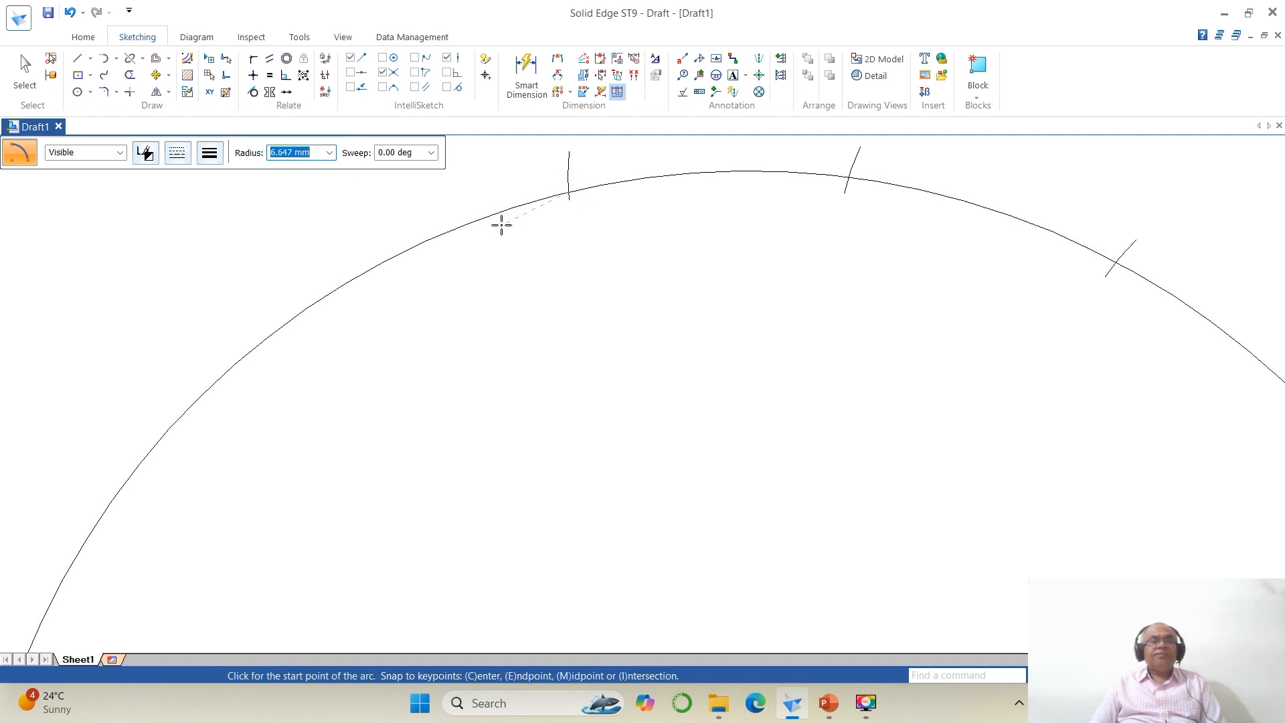
{"action": "type", "text": "1"}
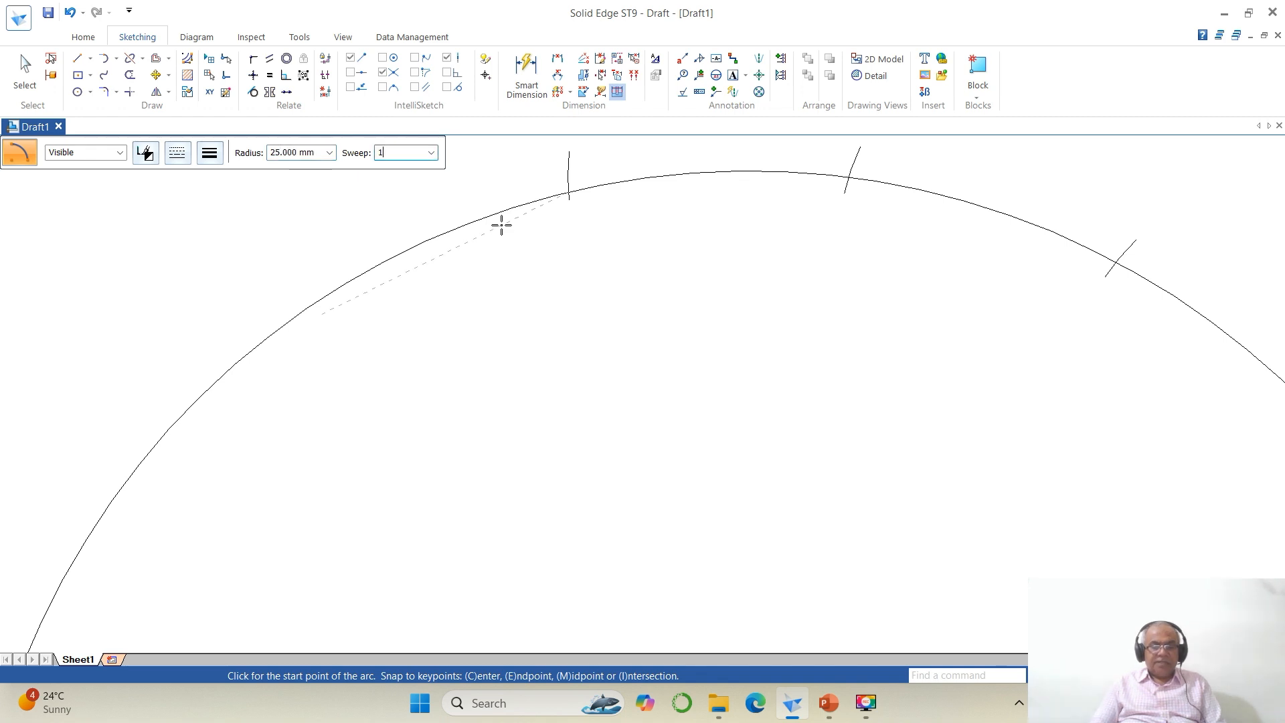
{"action": "type", "text": "0"}
{"action": "key", "text": "Return"}
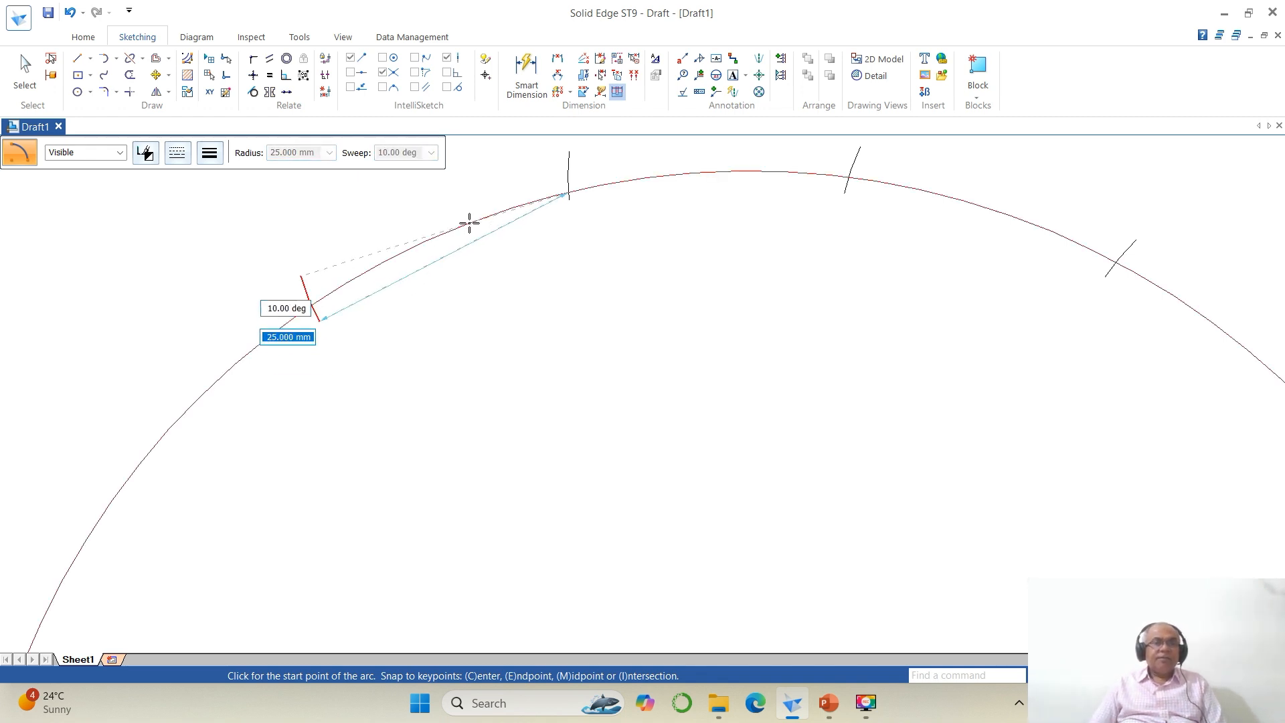
{"action": "left_click", "coordinate": [469, 222]}
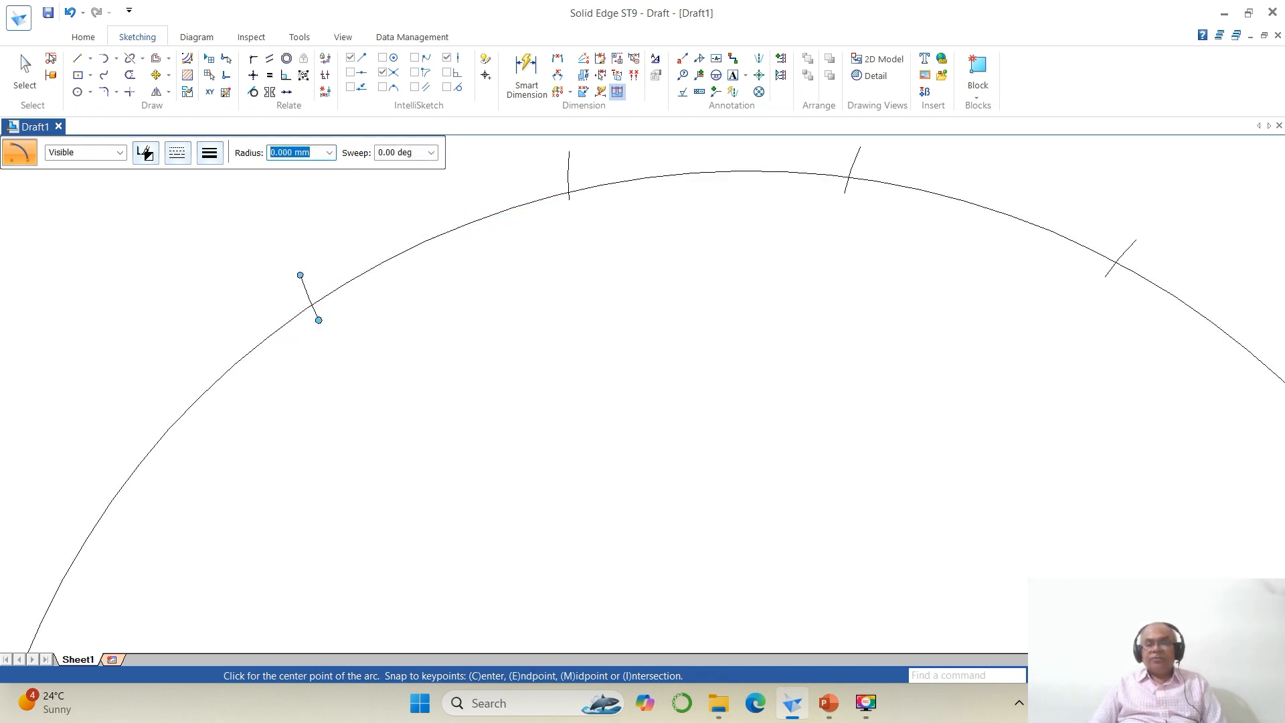
{"action": "left_click", "coordinate": [1131, 675]}
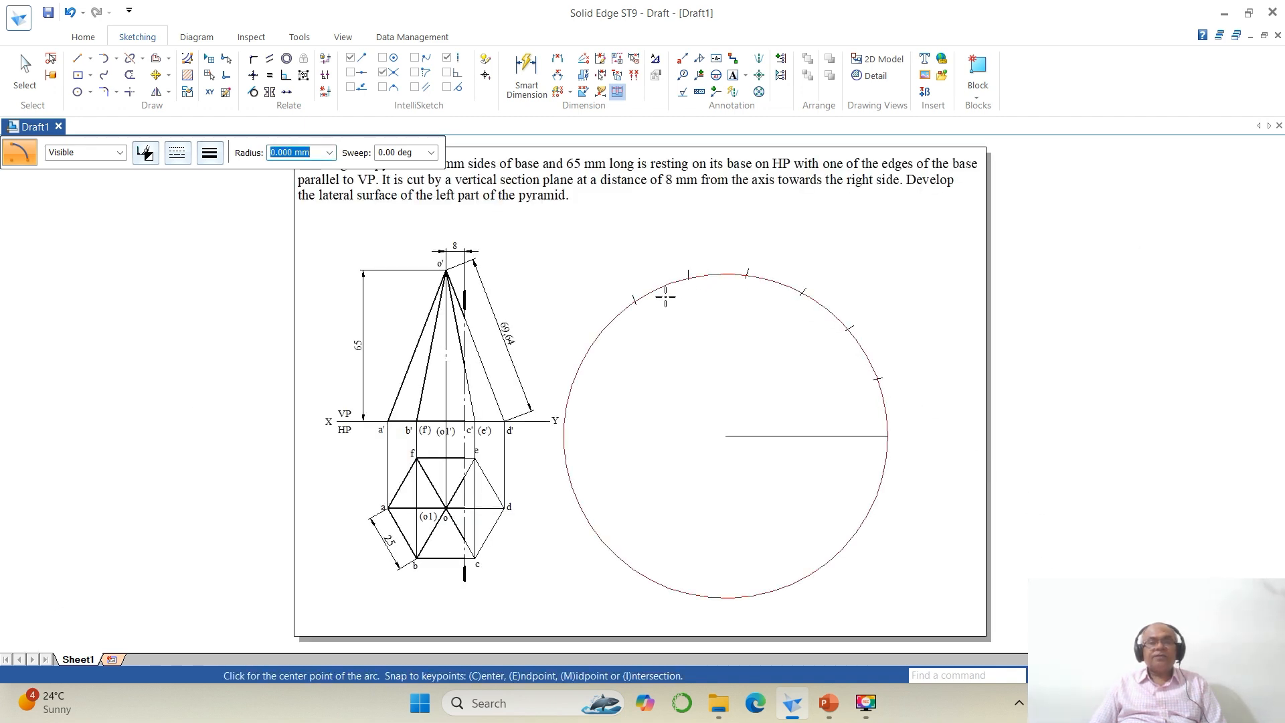
{"action": "left_click", "coordinate": [1099, 675]}
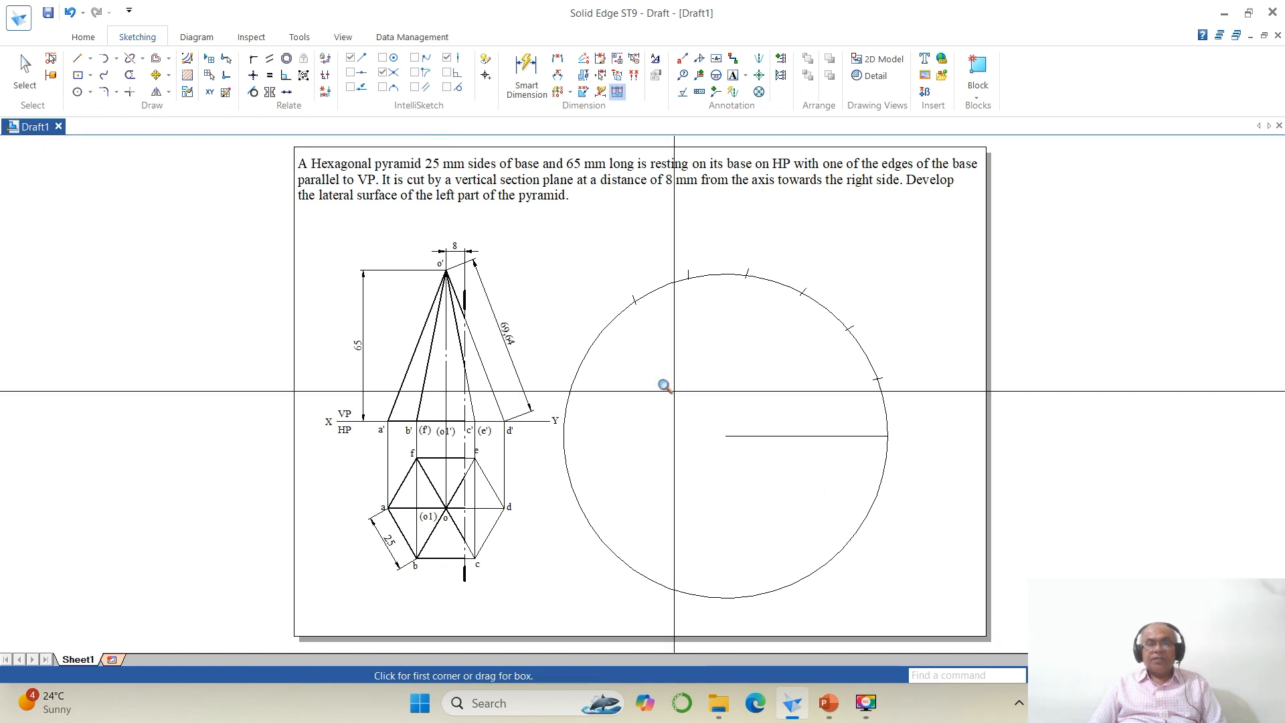
{"action": "left_click", "coordinate": [611, 266]}
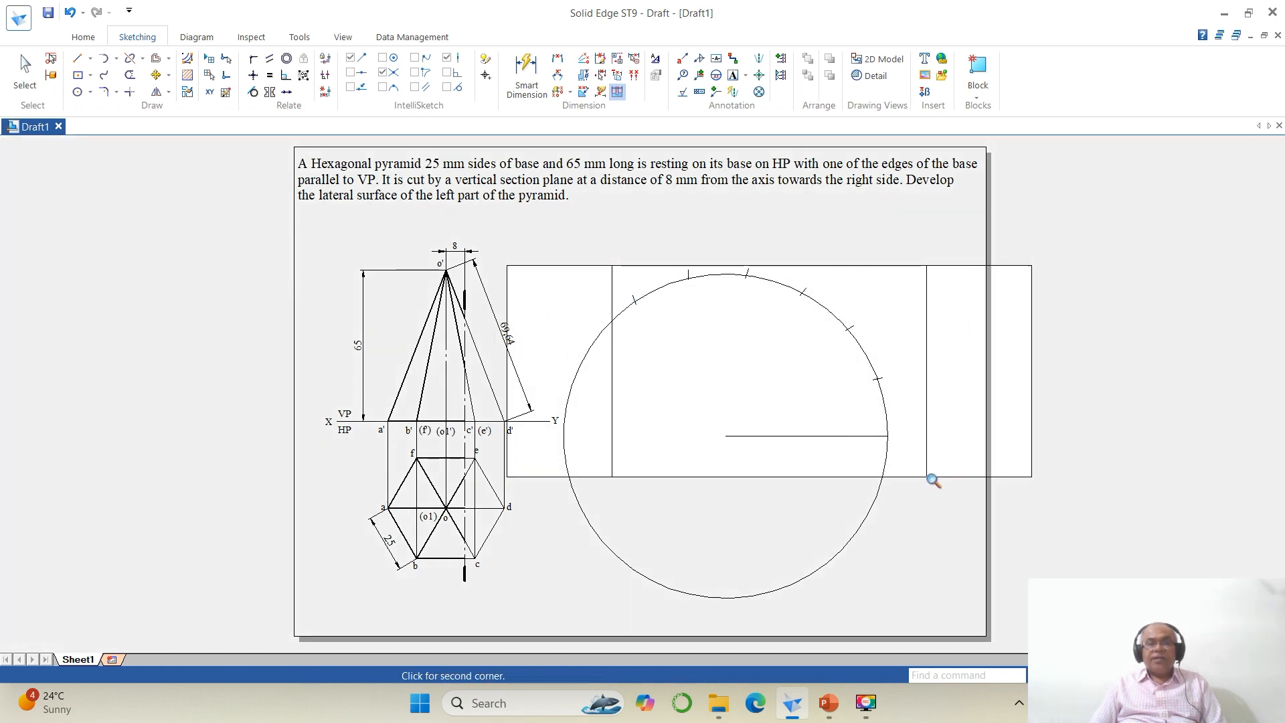
Step: Draw generator lines from the arc centre to the sixth, first, second and third marks, with chords joining the first three marks
{"action": "left_click", "coordinate": [932, 479]}
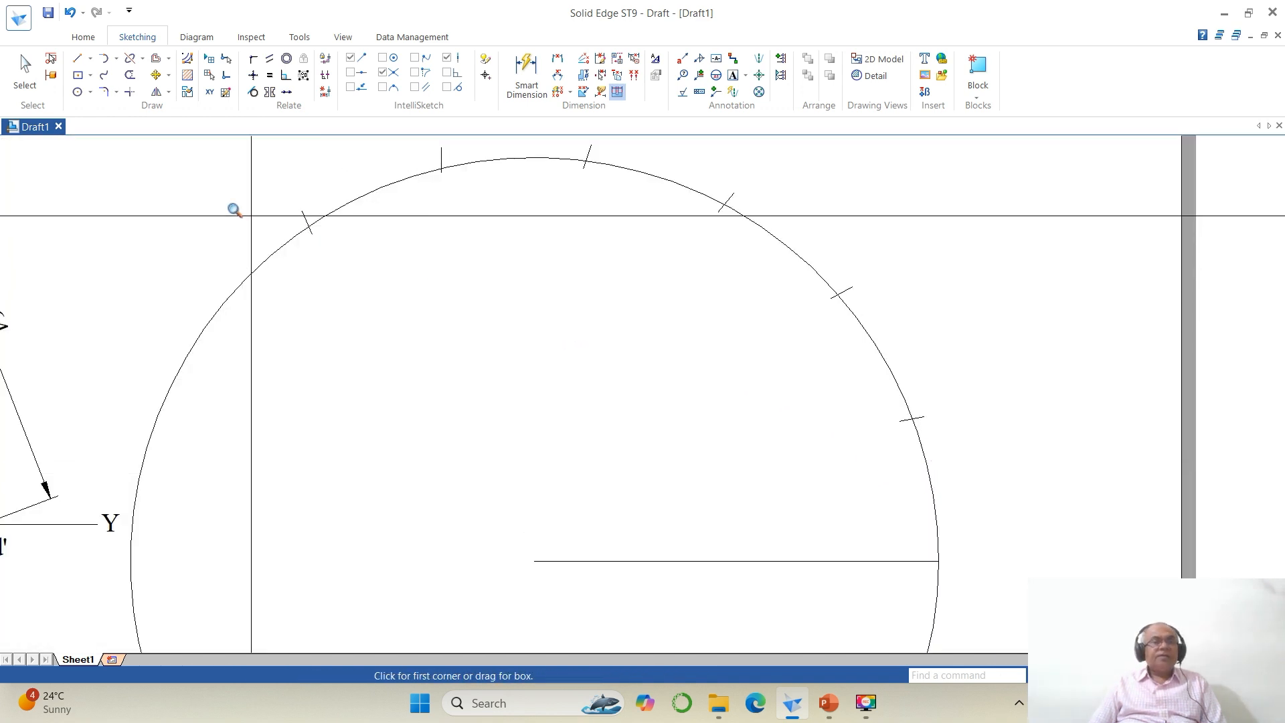
{"action": "left_click", "coordinate": [78, 58]}
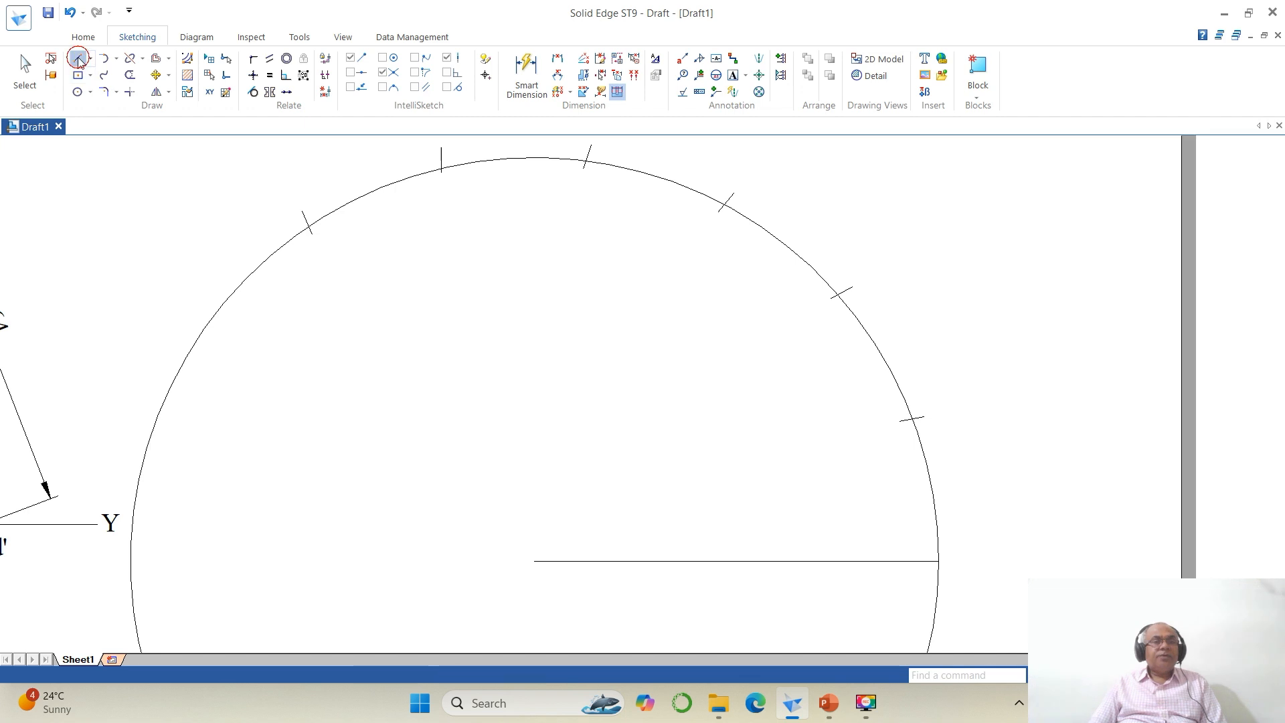
{"action": "left_click", "coordinate": [311, 234]}
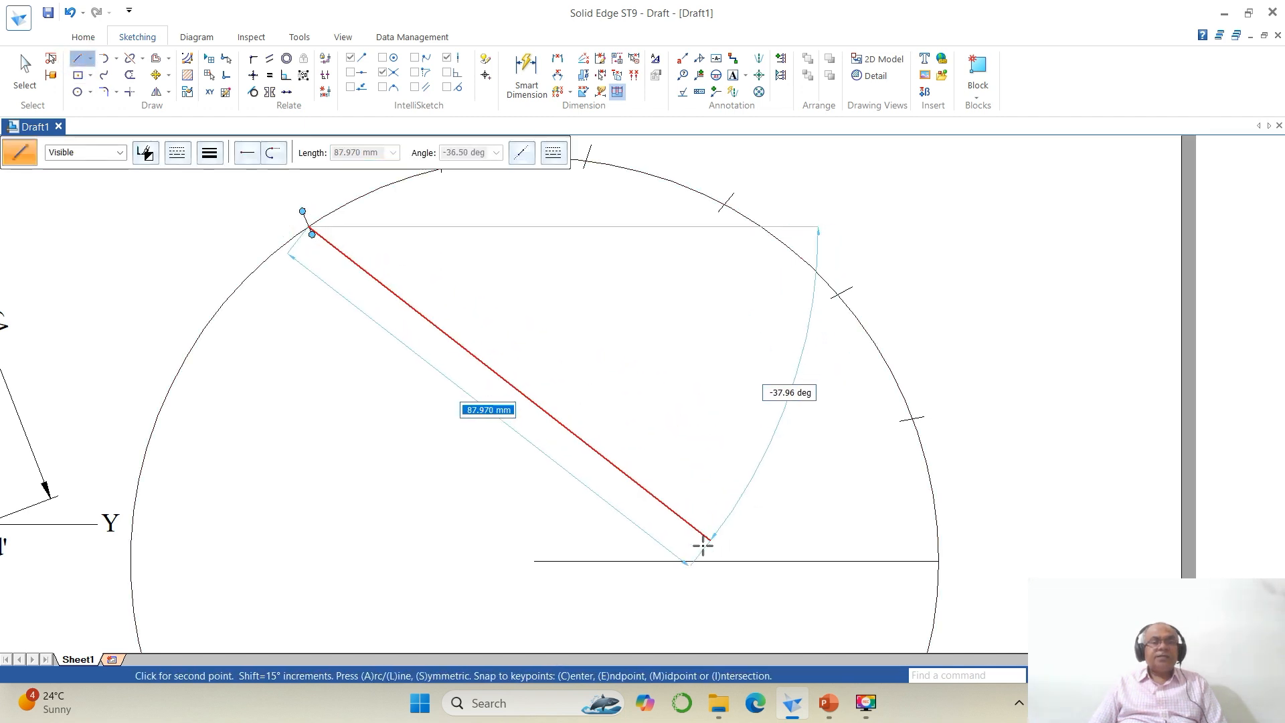
{"action": "left_click", "coordinate": [534, 560]}
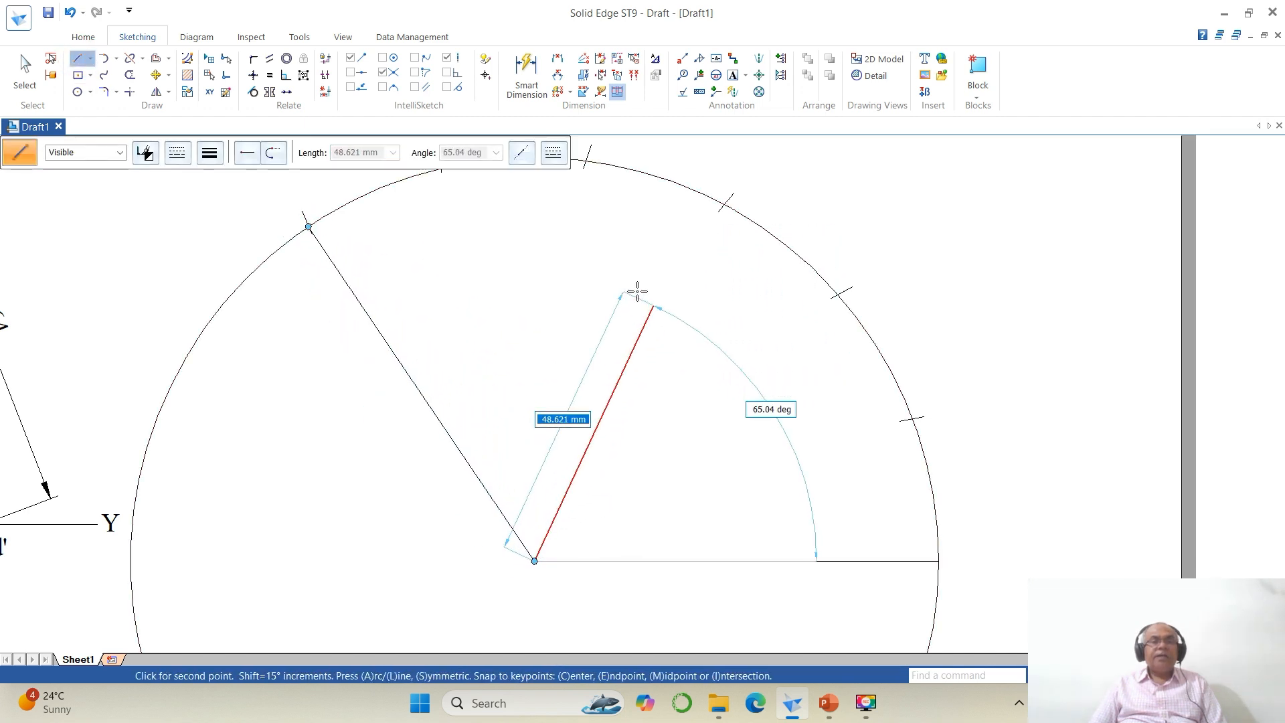
{"action": "left_click", "coordinate": [912, 420]}
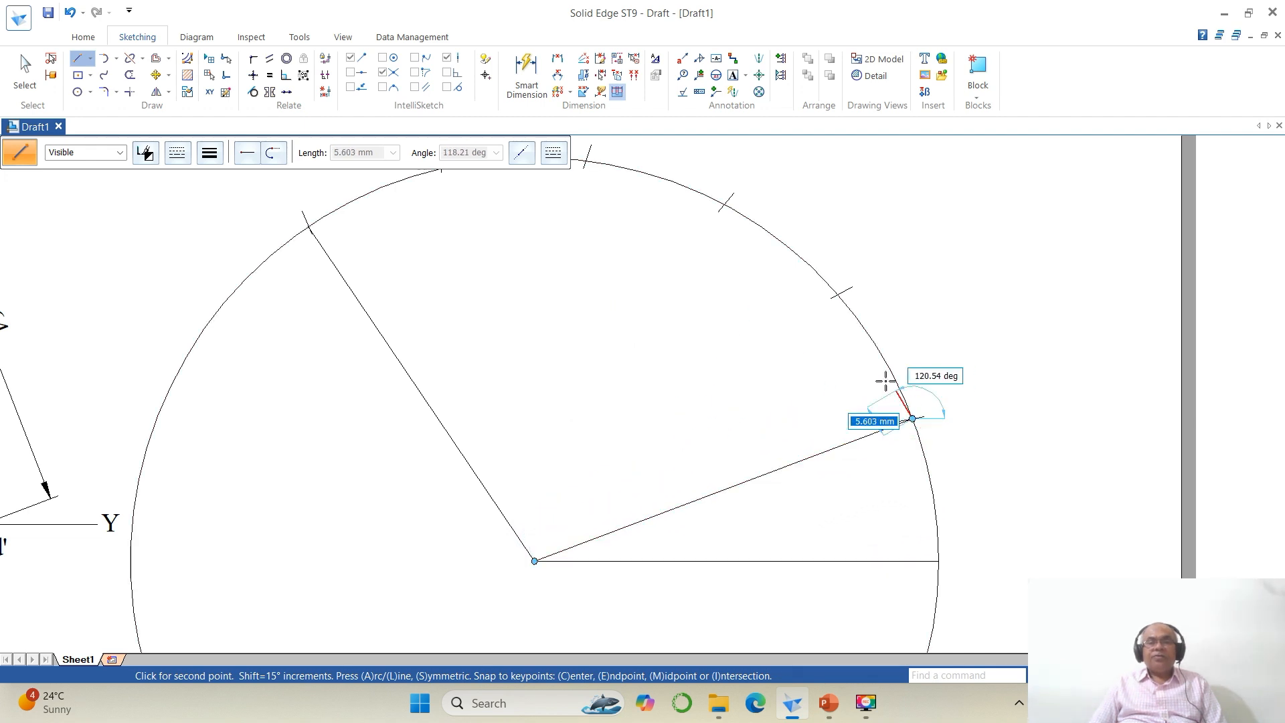
{"action": "left_click", "coordinate": [838, 295]}
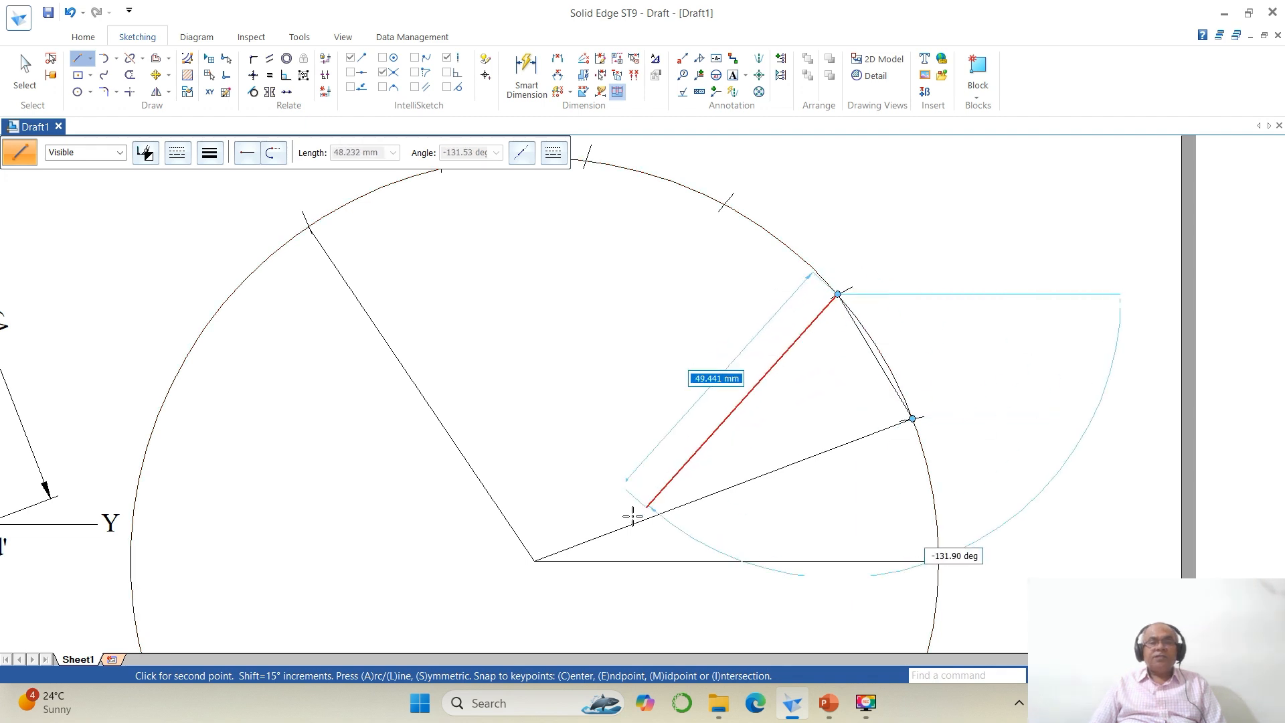
{"action": "left_click", "coordinate": [535, 561]}
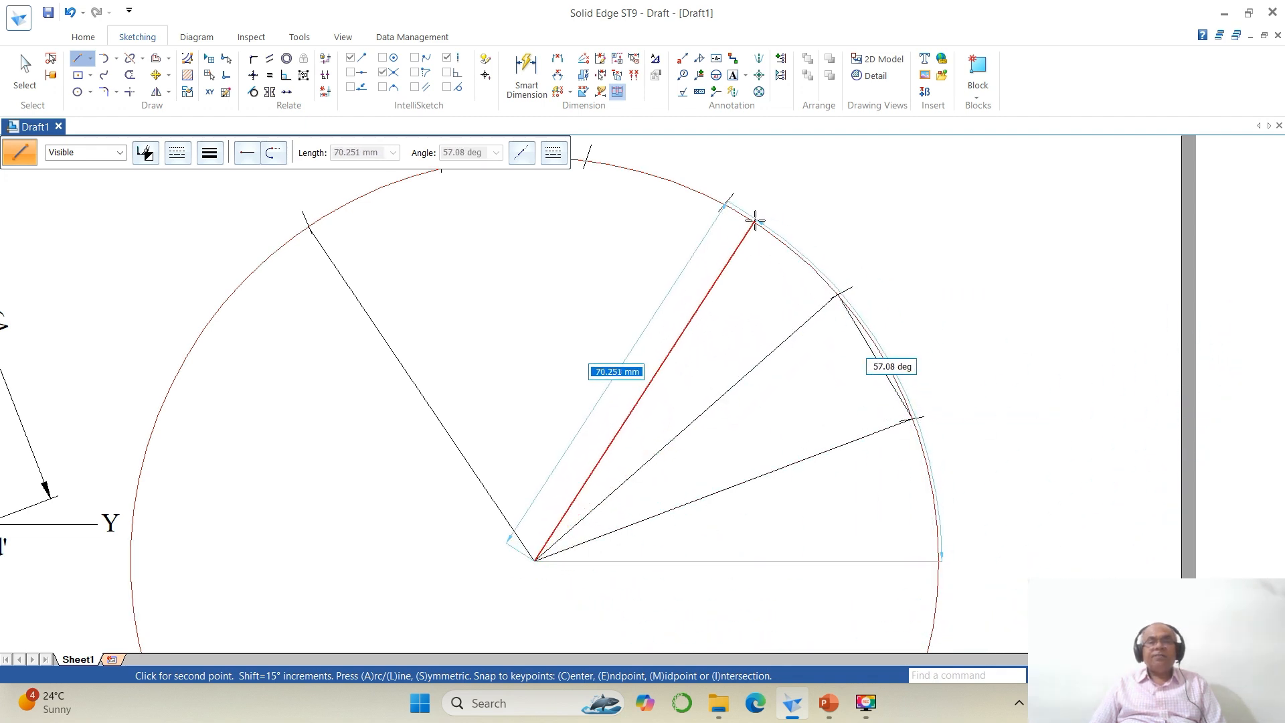
{"action": "left_click", "coordinate": [724, 204]}
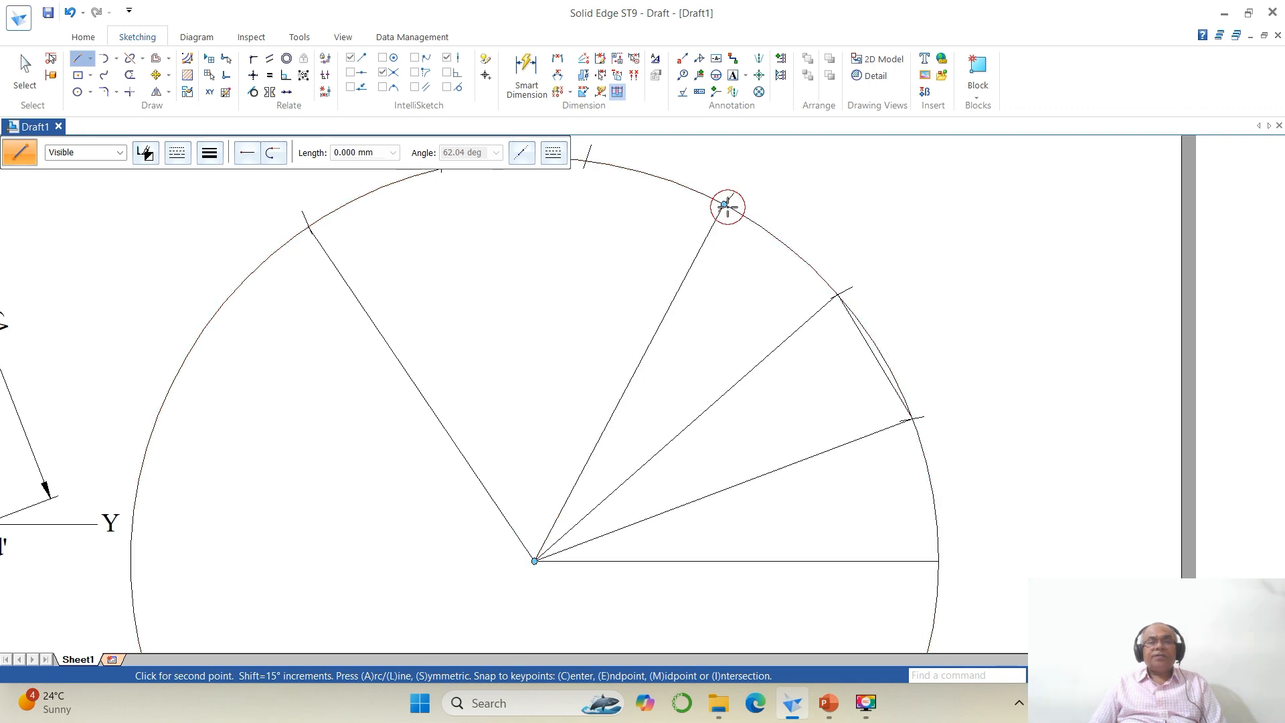
{"action": "left_click", "coordinate": [837, 295]}
{"action": "right_click", "coordinate": [872, 442]}
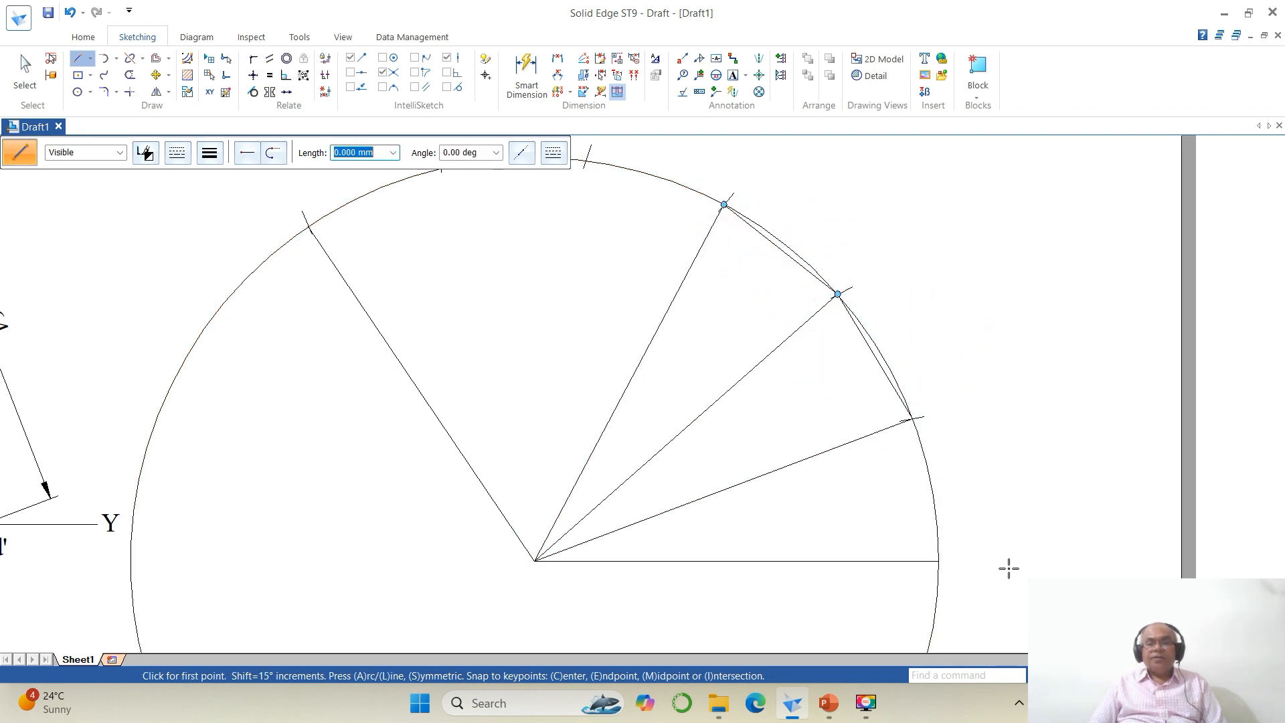
{"action": "left_click", "coordinate": [1125, 676]}
{"action": "left_click", "coordinate": [1090, 675]}
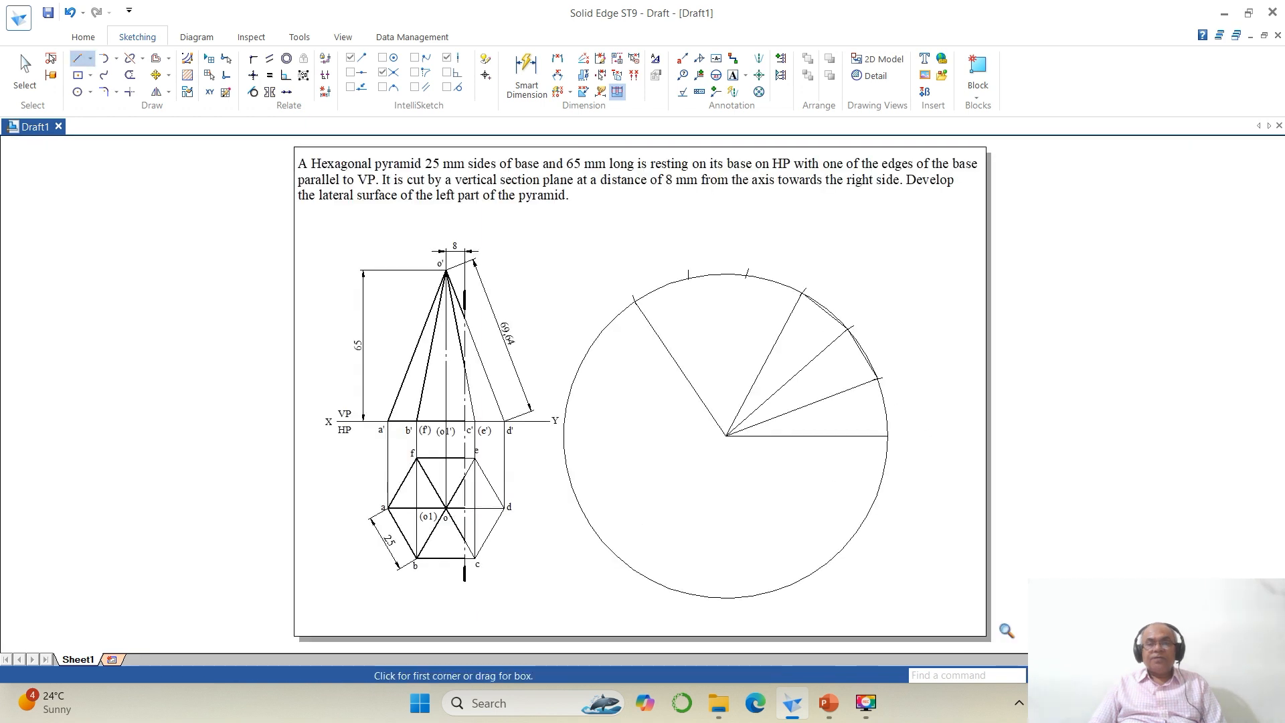
{"action": "left_click", "coordinate": [570, 238]}
{"action": "left_click_drag", "start_coordinate": [801, 388], "coordinate": [963, 488]}
{"action": "left_click", "coordinate": [963, 488]}
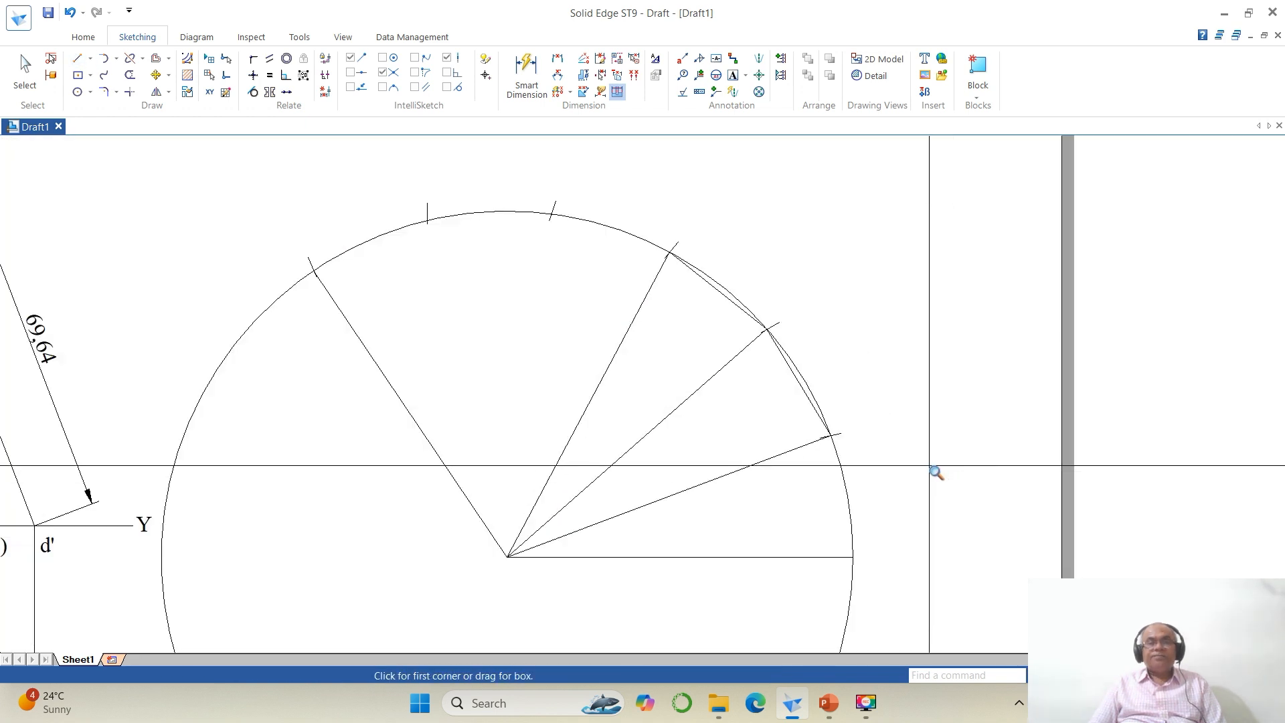
{"action": "left_click", "coordinate": [78, 58]}
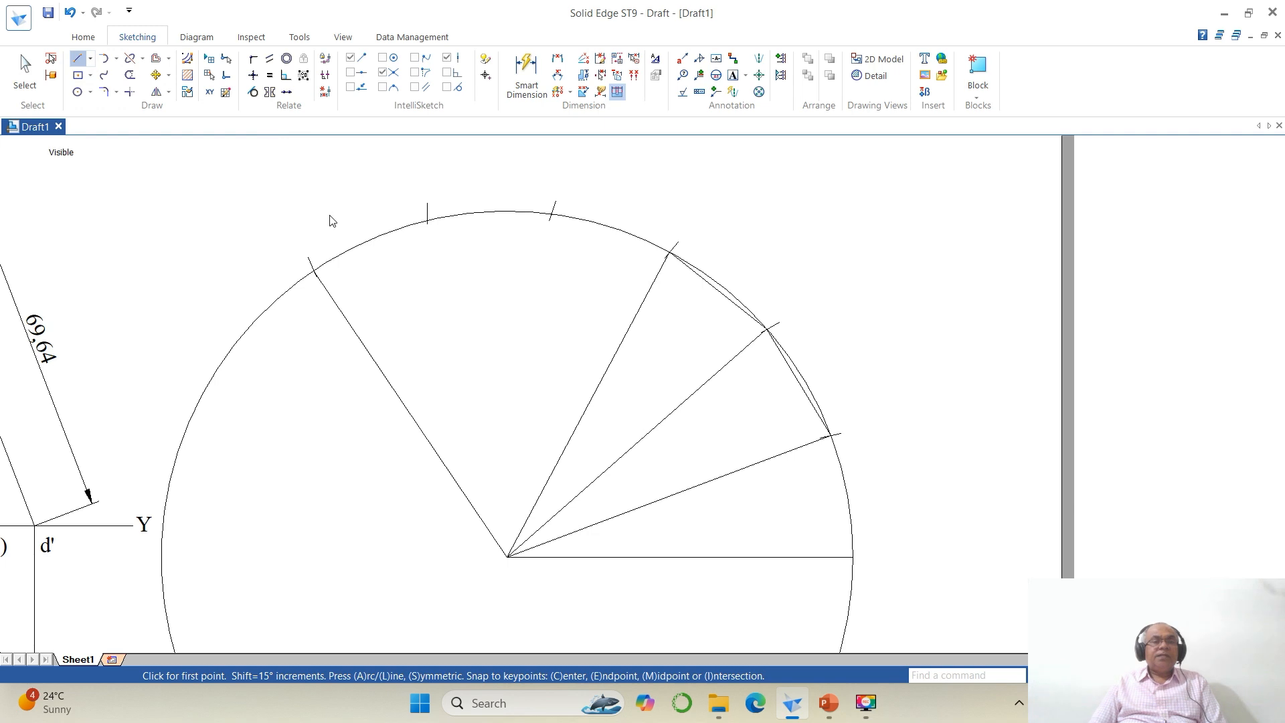
{"action": "left_click", "coordinate": [313, 270]}
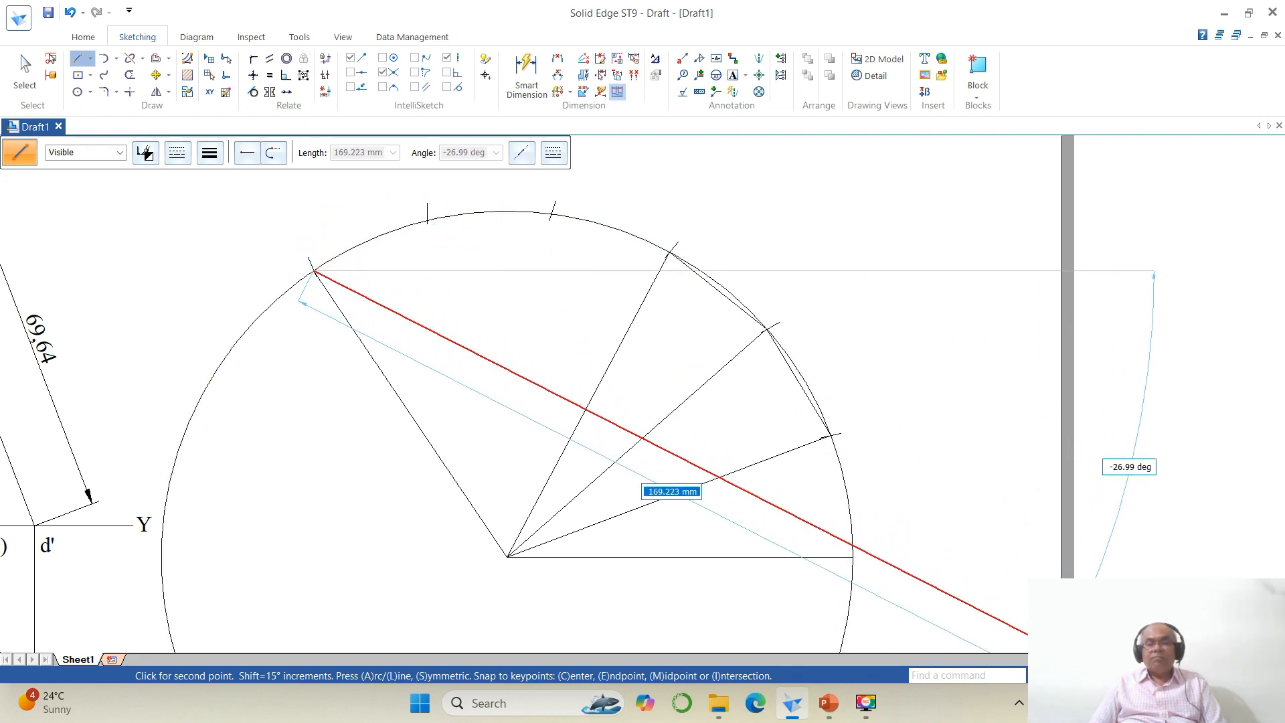
{"action": "left_click", "coordinate": [1064, 675]}
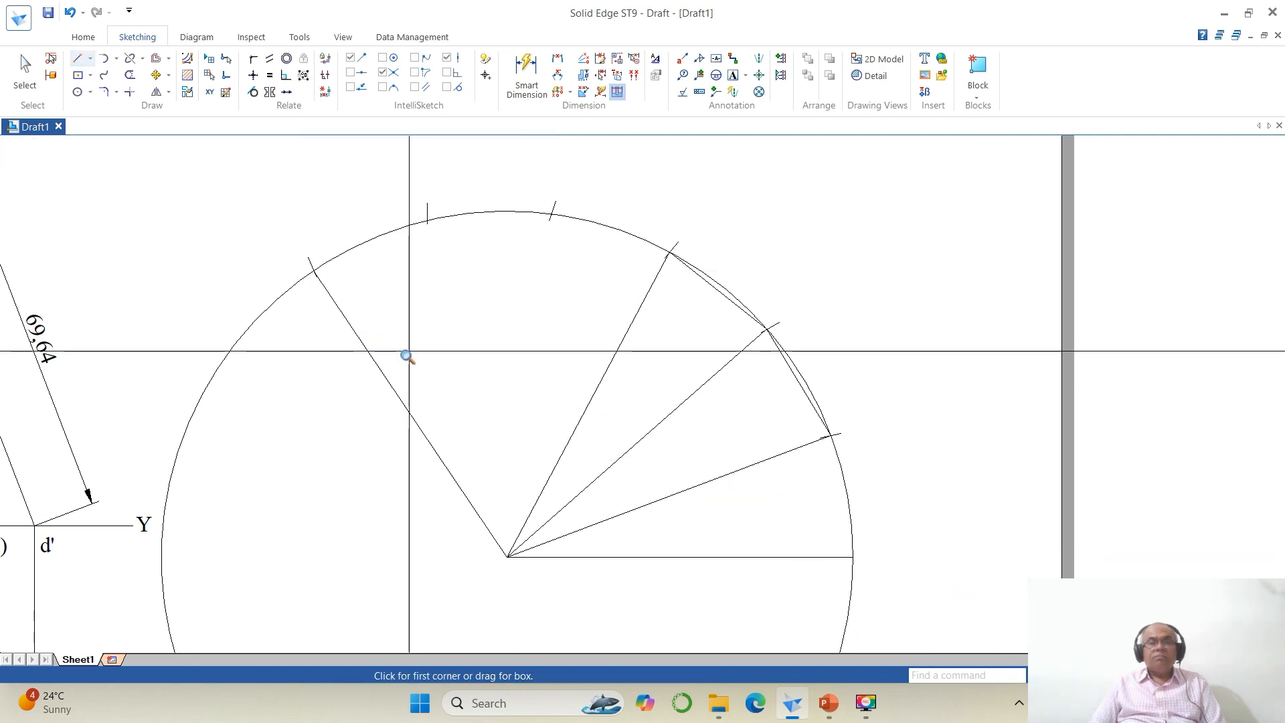
{"action": "left_click", "coordinate": [281, 183]}
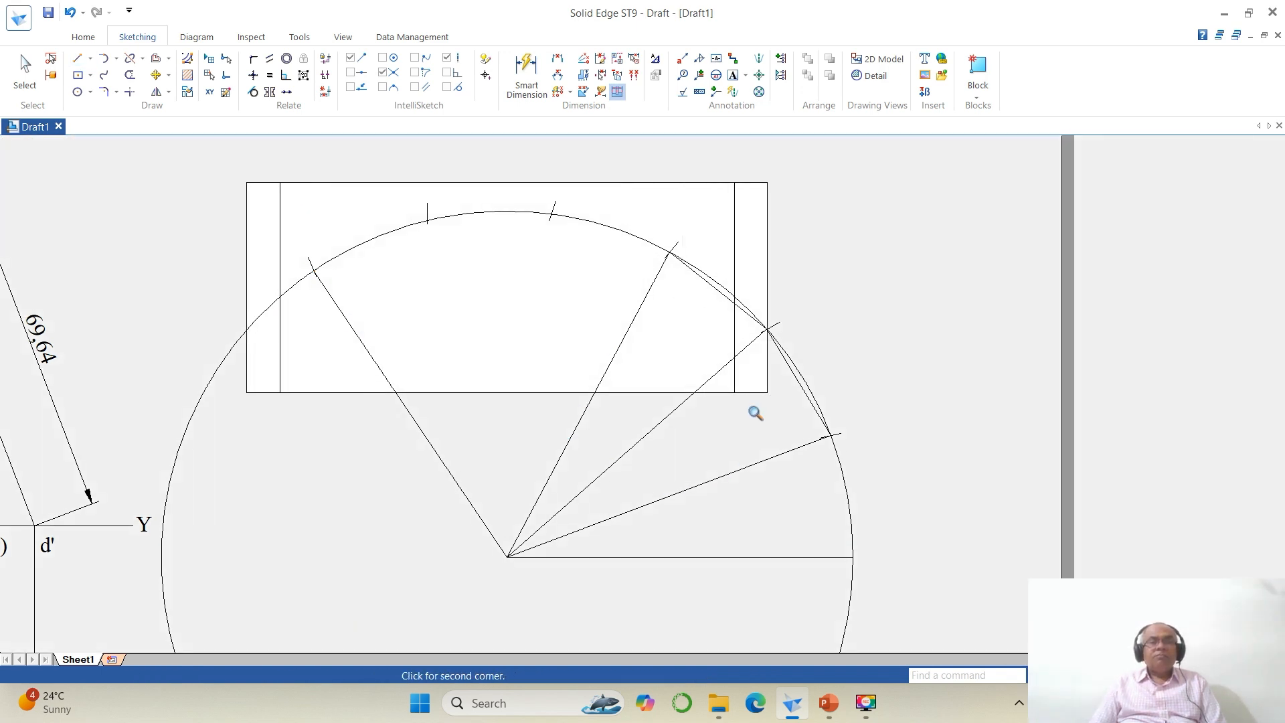
{"action": "left_click", "coordinate": [813, 574]}
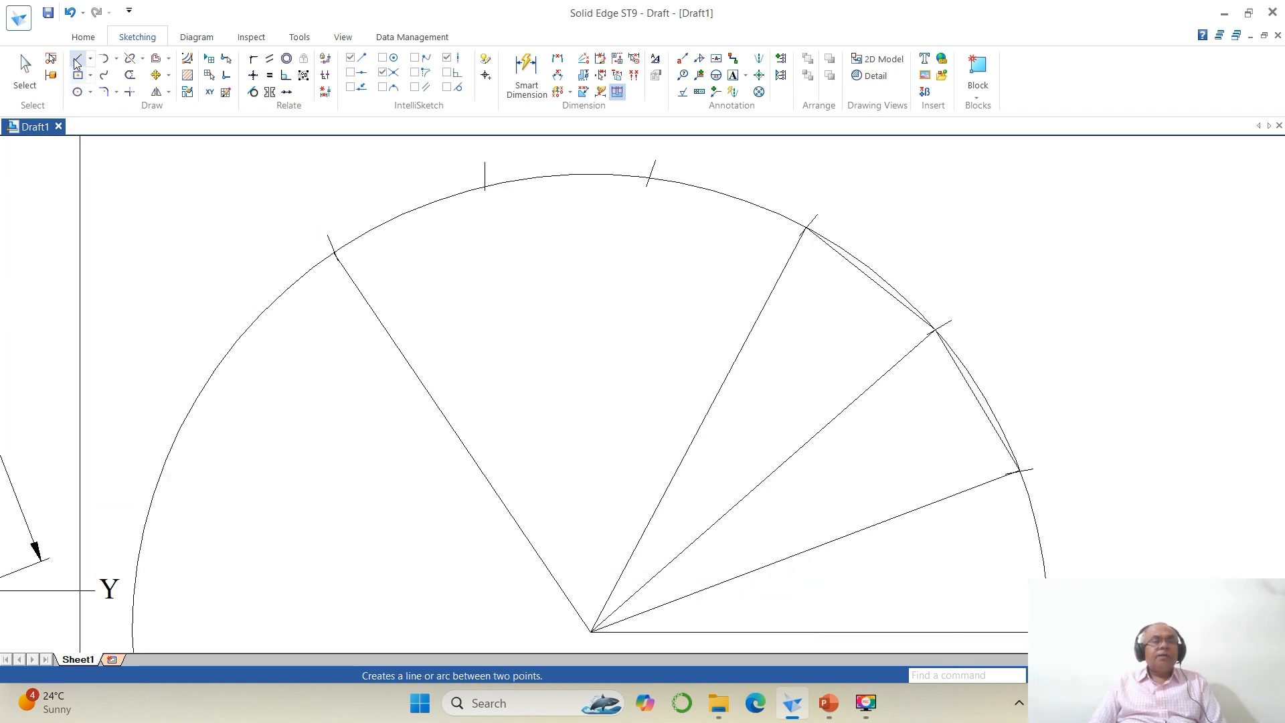
{"action": "left_click", "coordinate": [77, 59]}
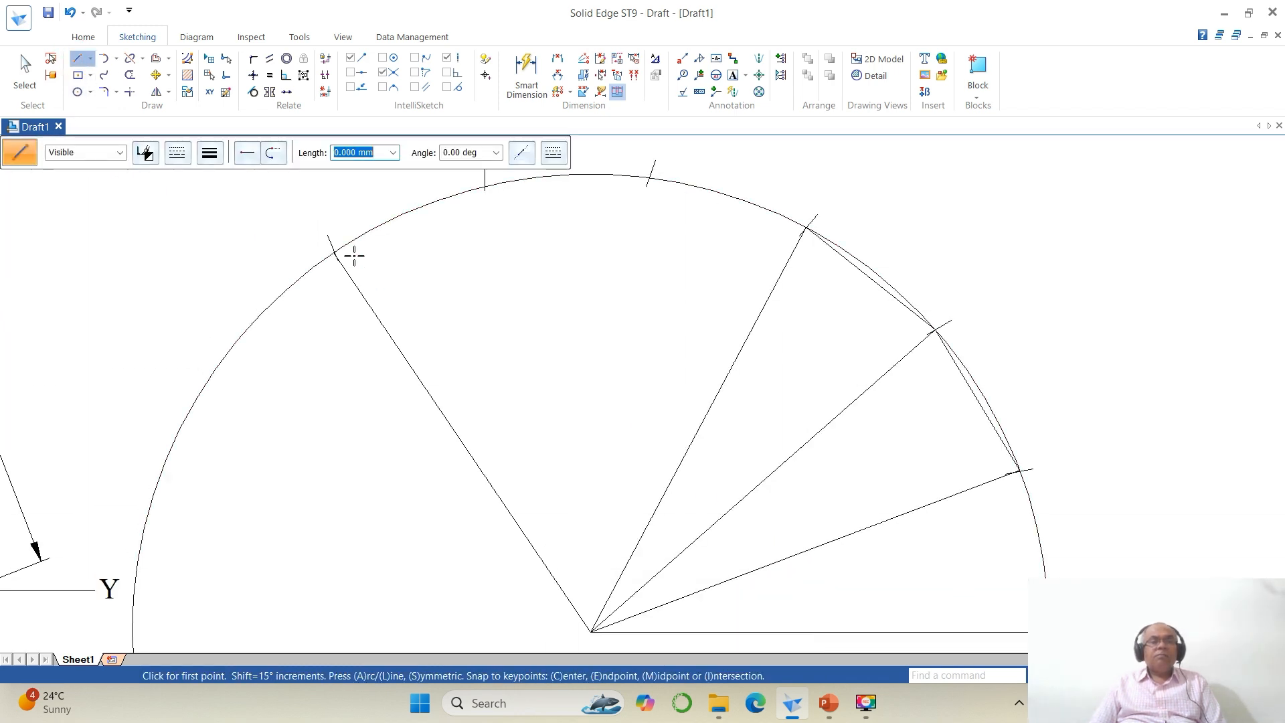
{"action": "left_click", "coordinate": [334, 253]}
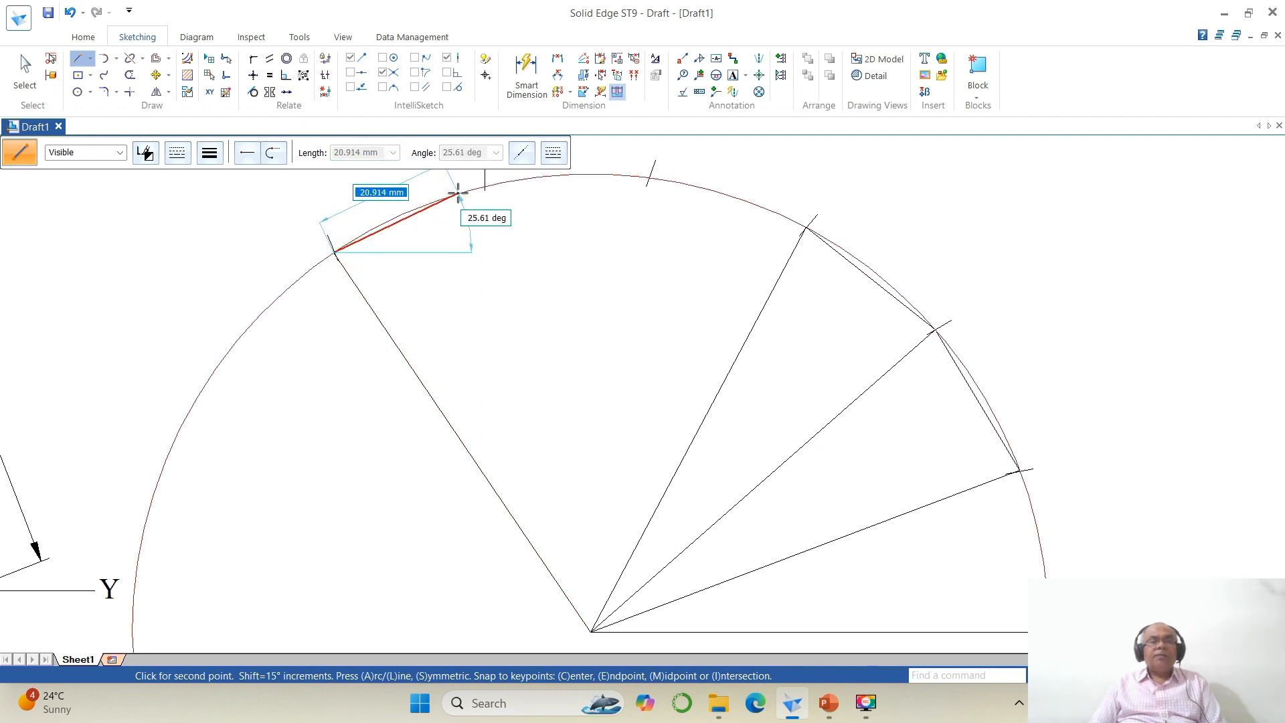
{"action": "type", "text": "25"}
{"action": "key", "text": "Return"}
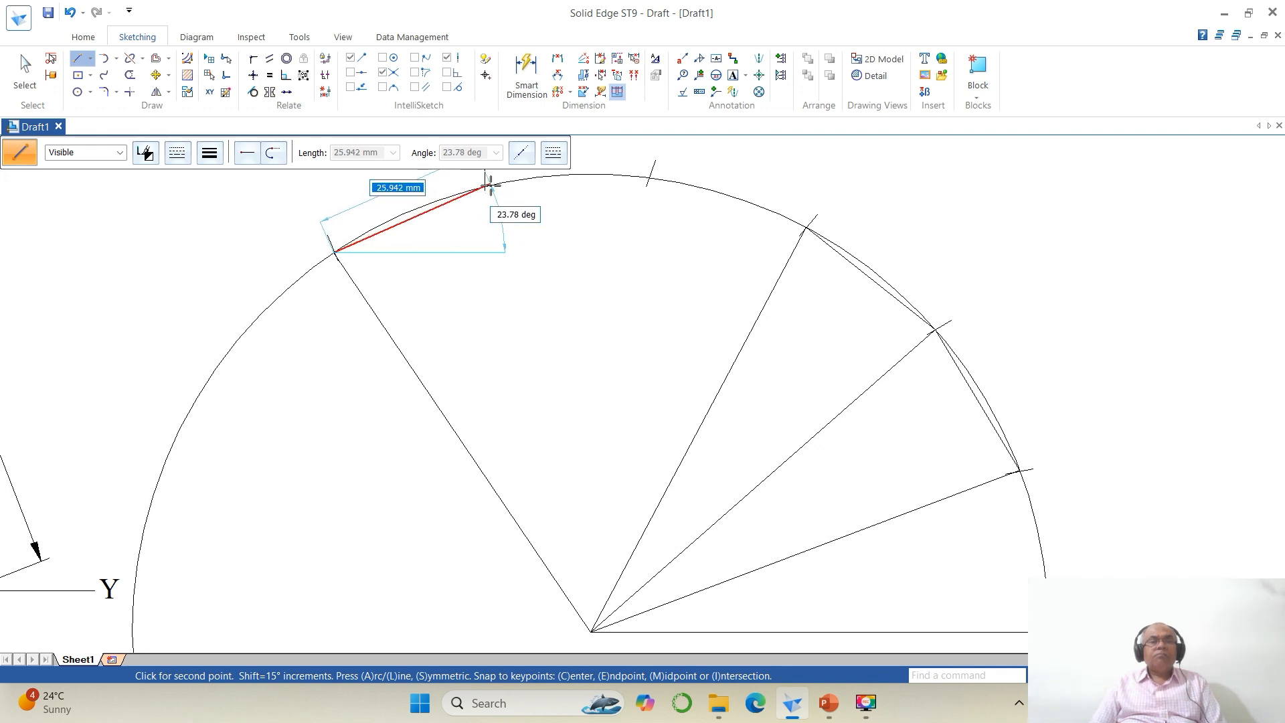
{"action": "key", "text": "Escape"}
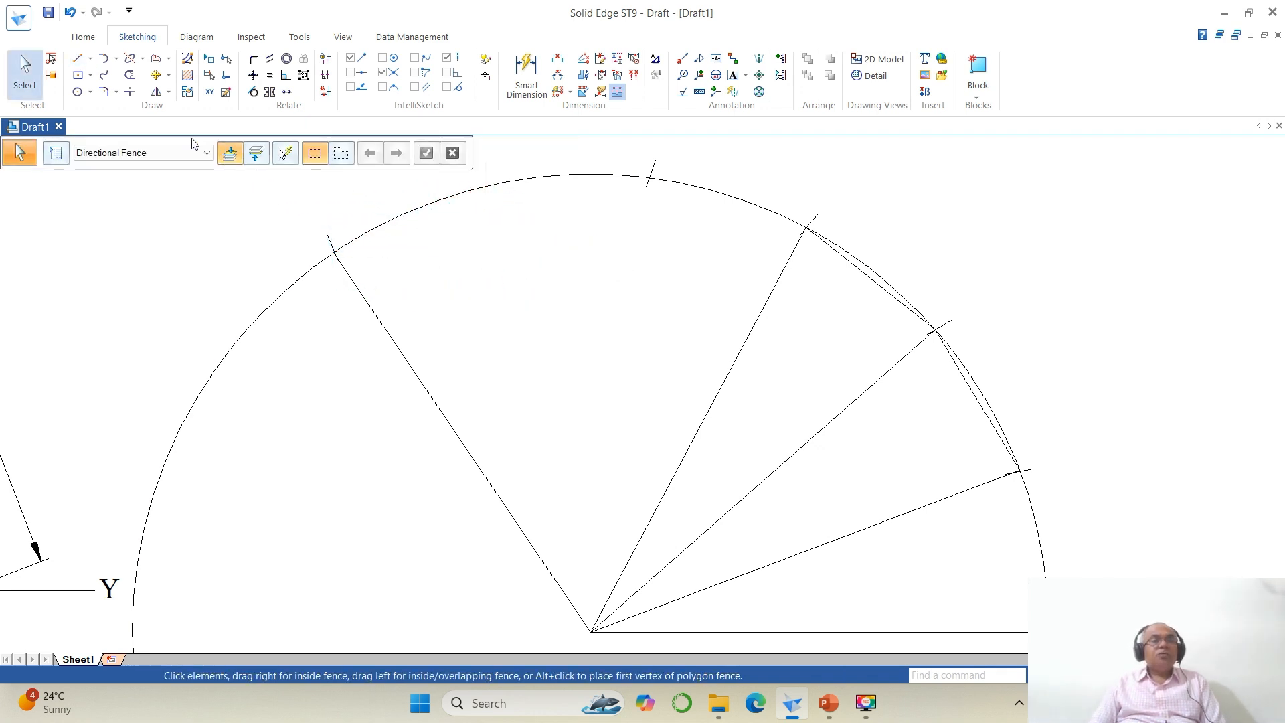
Step: Extend a division arc mark, then split the extended arc and delete its excess part
{"action": "left_click", "coordinate": [145, 60]}
{"action": "left_click", "coordinate": [171, 93]}
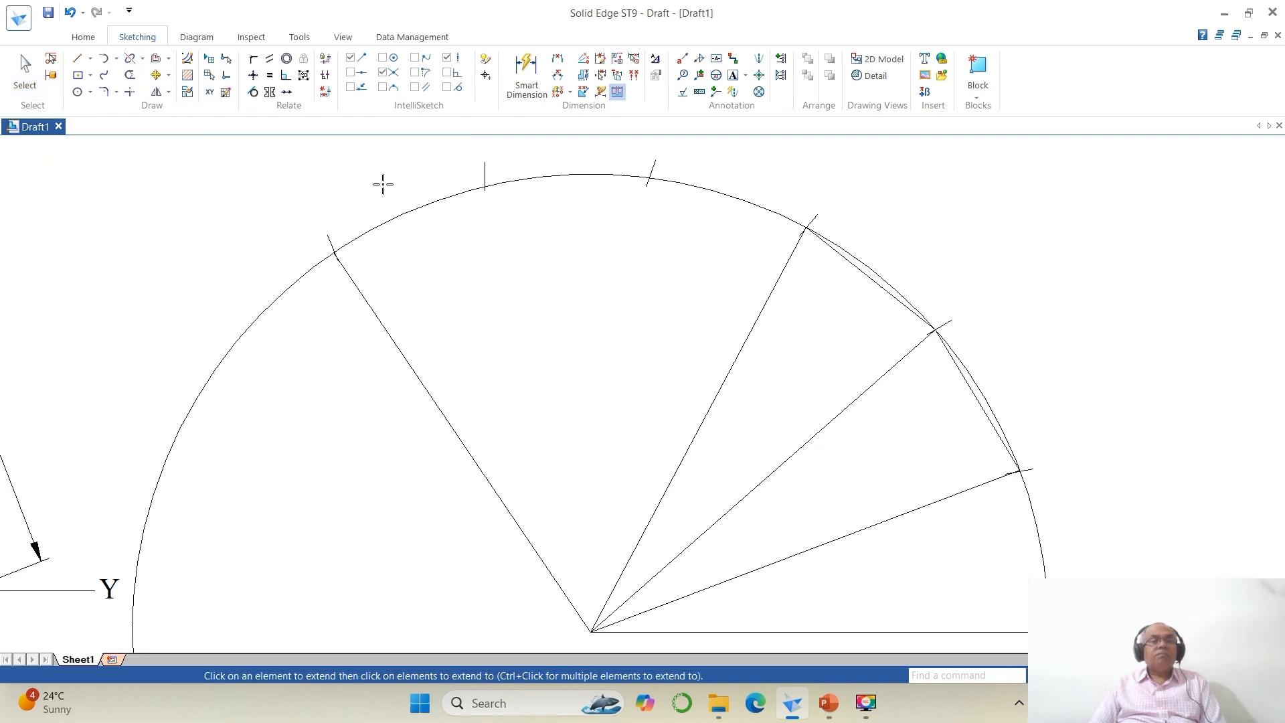
{"action": "left_click", "coordinate": [483, 185]}
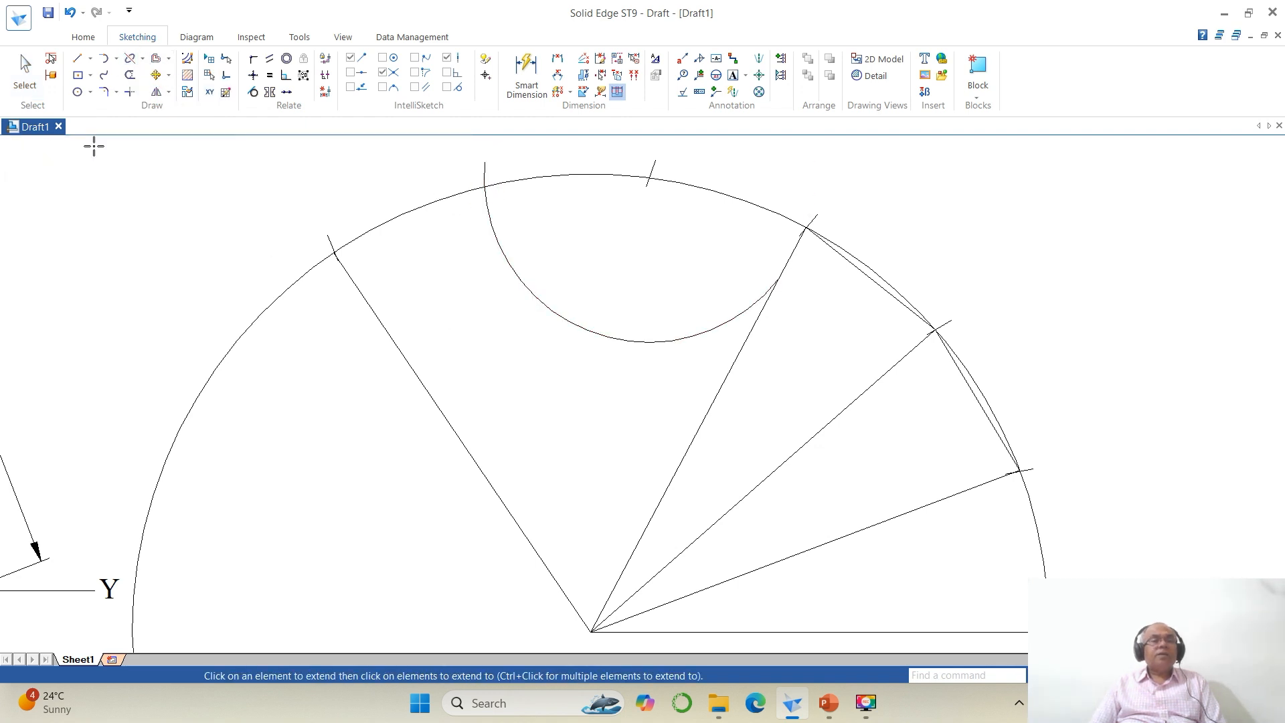
{"action": "left_click", "coordinate": [130, 58]}
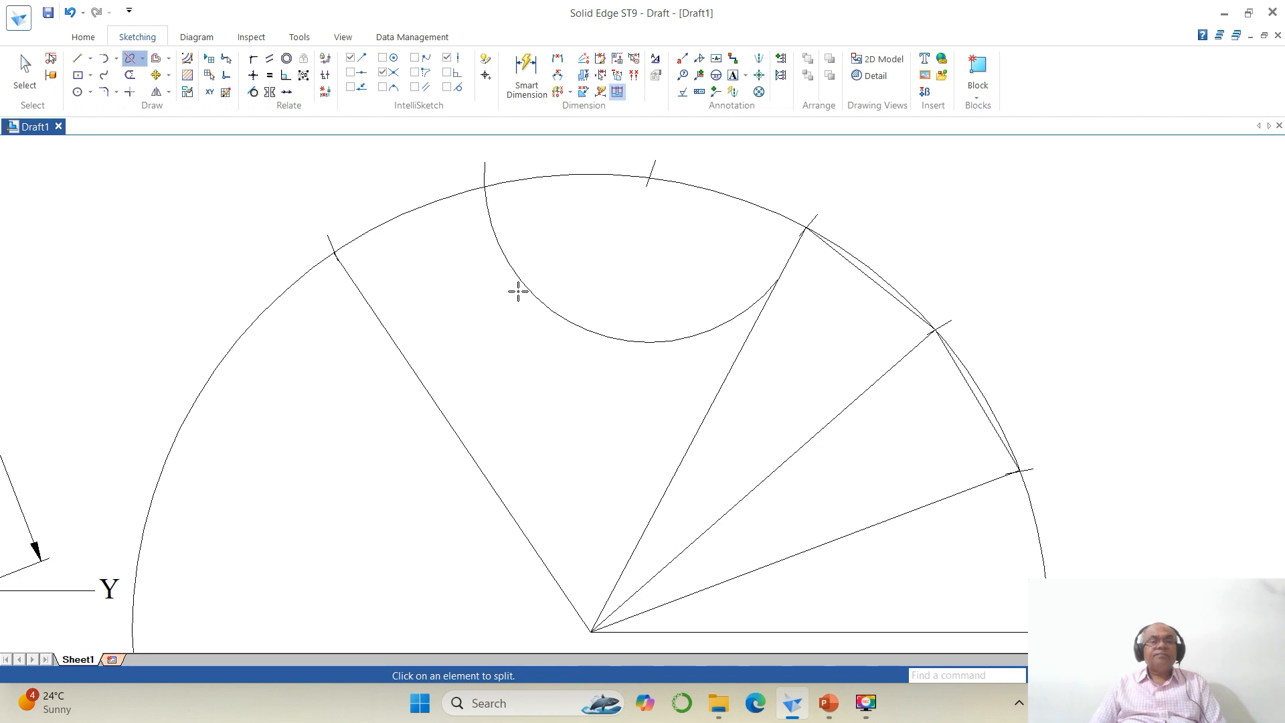
{"action": "left_click", "coordinate": [493, 237]}
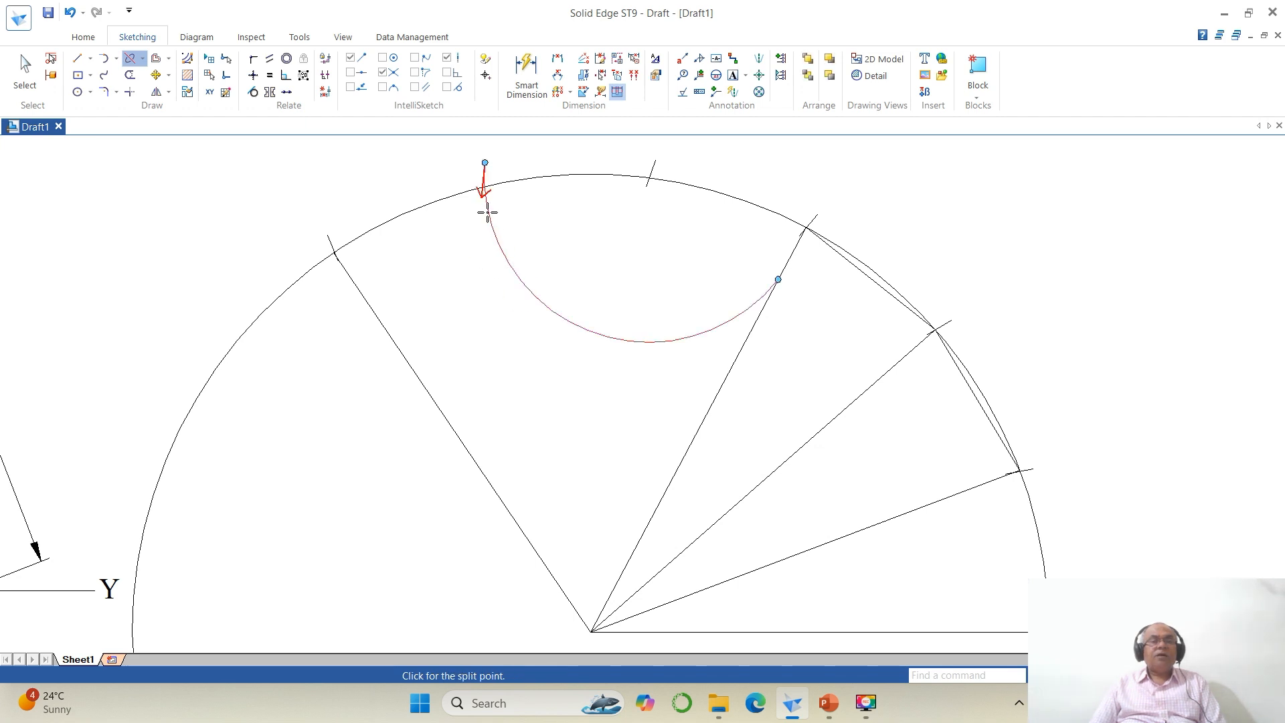
{"action": "left_click", "coordinate": [489, 206]}
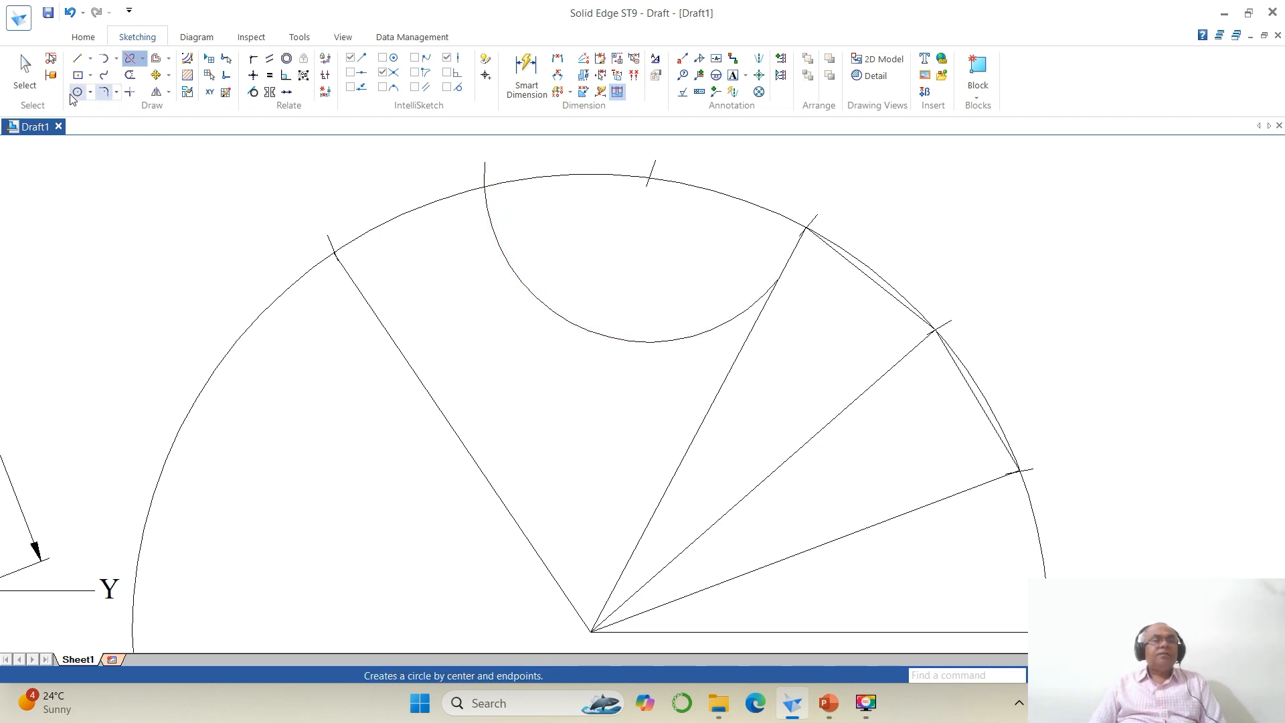
{"action": "left_click", "coordinate": [34, 74]}
{"action": "left_click", "coordinate": [513, 272]}
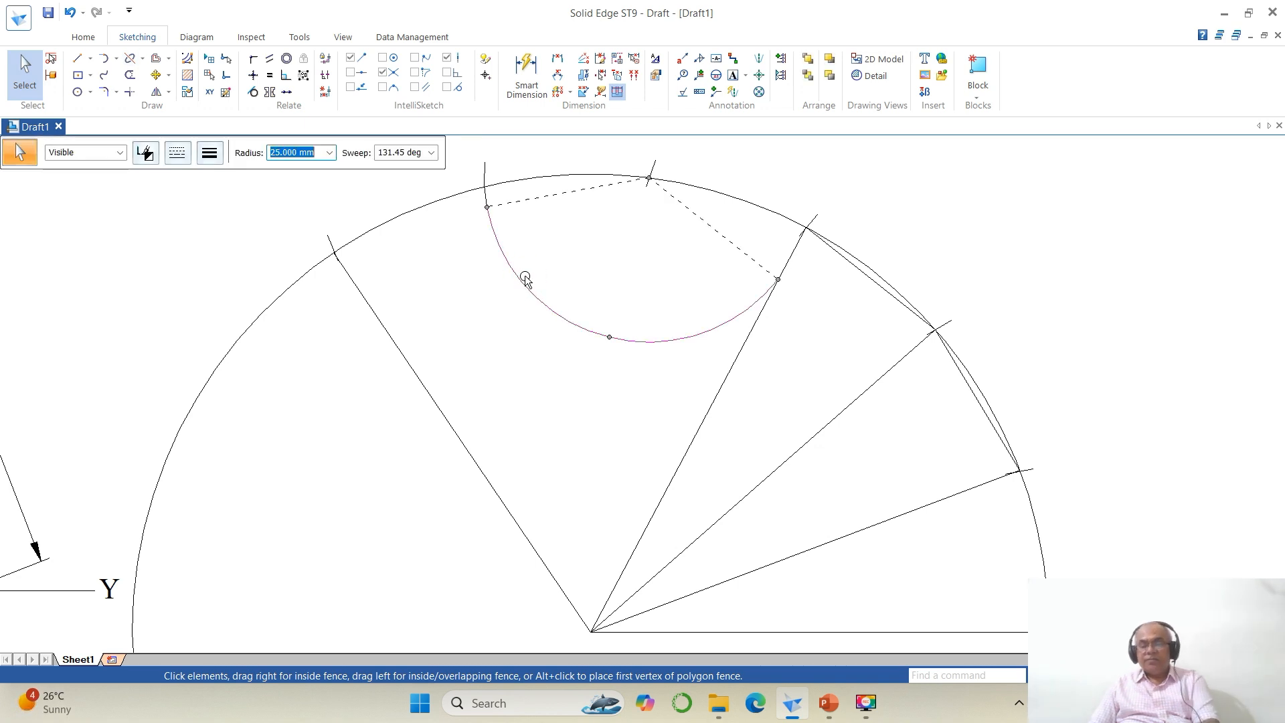
{"action": "key", "text": "Delete"}
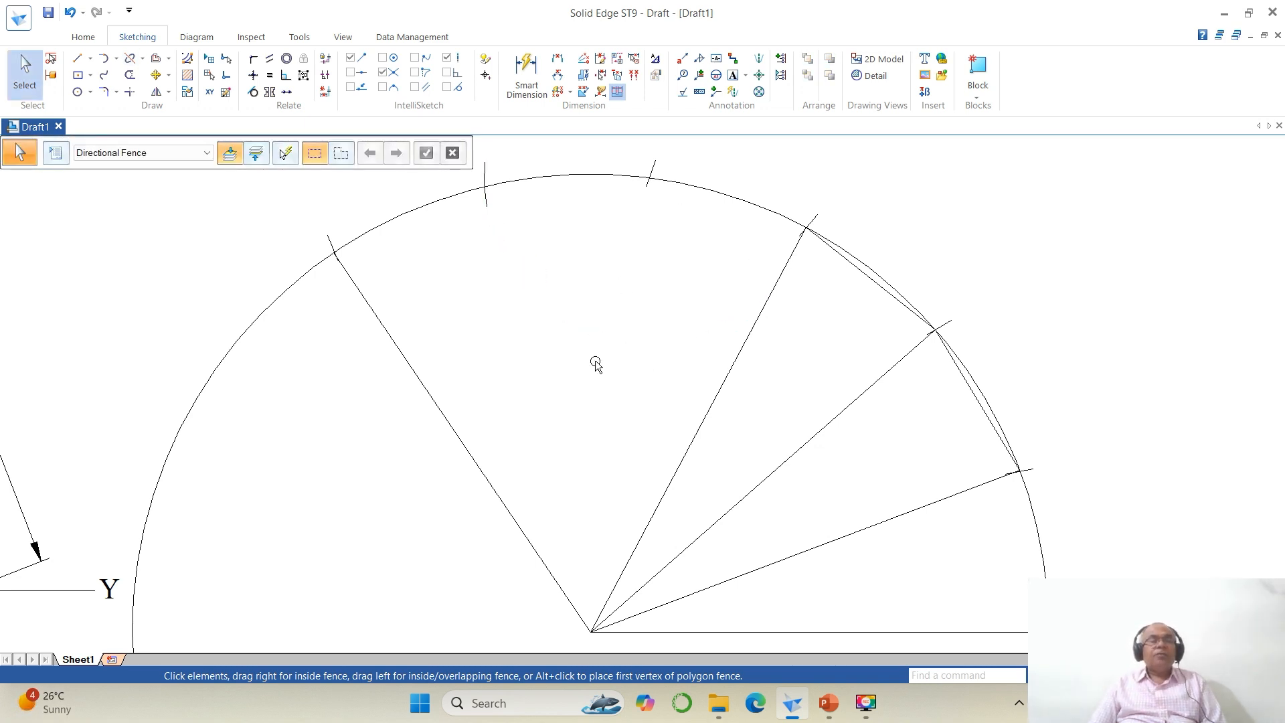
Step: Draw chords from the sixth to fifth and fourth to third marks, with generator lines from the centre to the fifth and fourth marks
{"action": "left_click", "coordinate": [77, 59]}
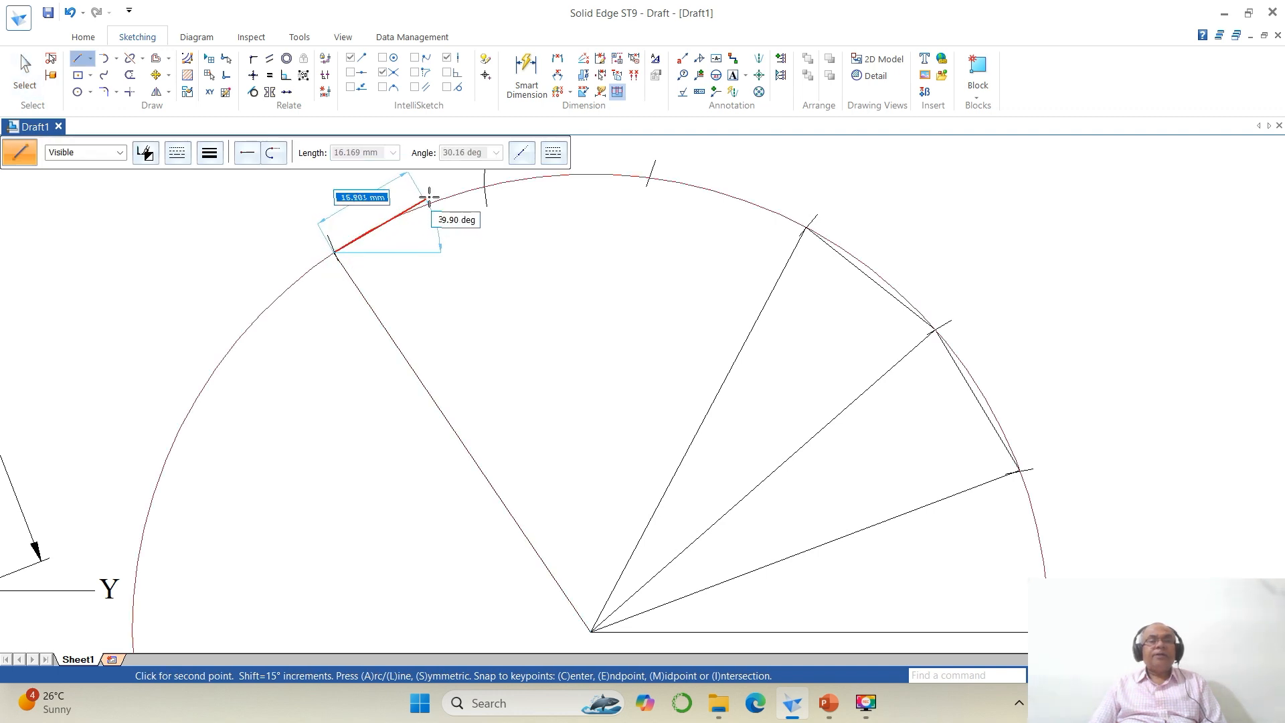
{"action": "left_click", "coordinate": [485, 188]}
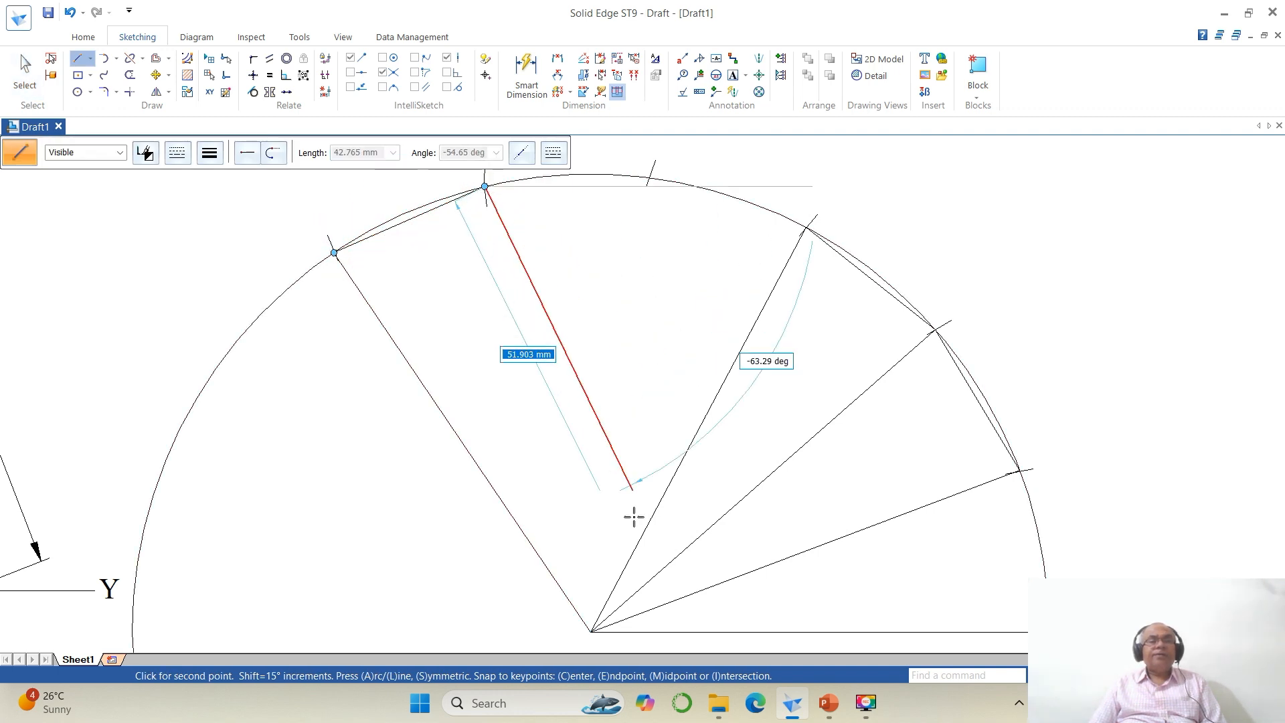
{"action": "left_click", "coordinate": [591, 631]}
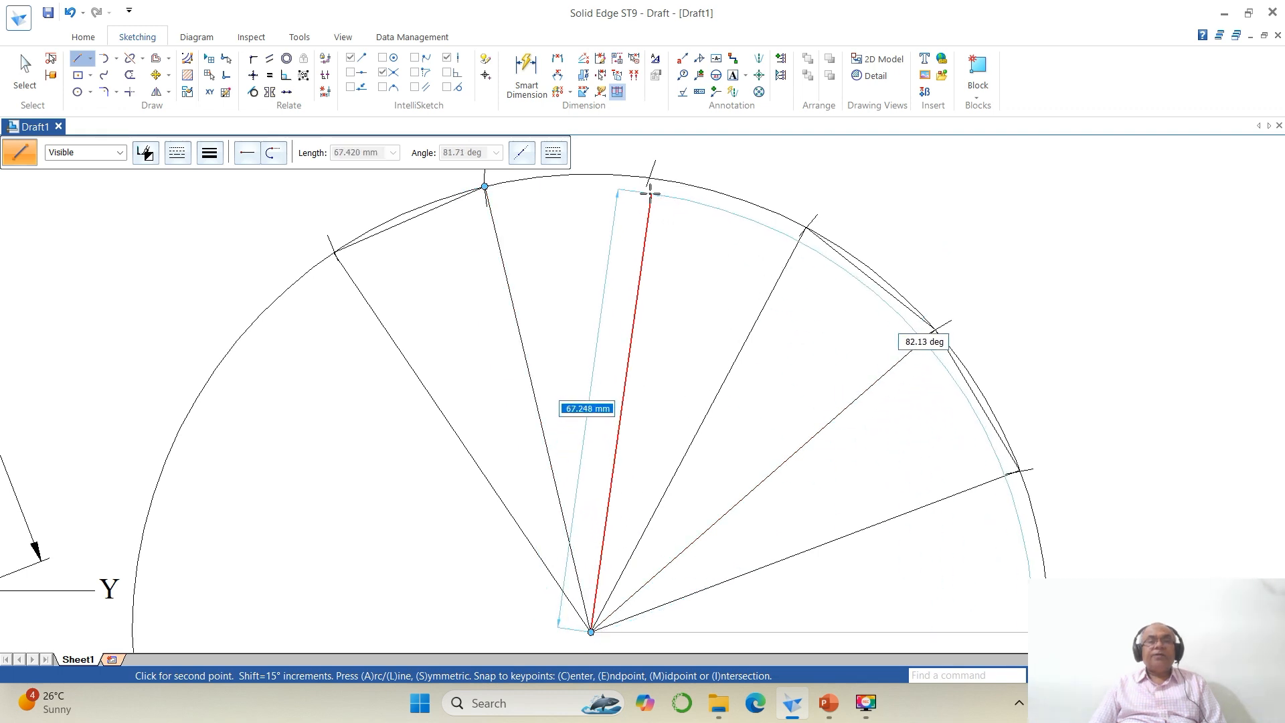
{"action": "left_click", "coordinate": [649, 178]}
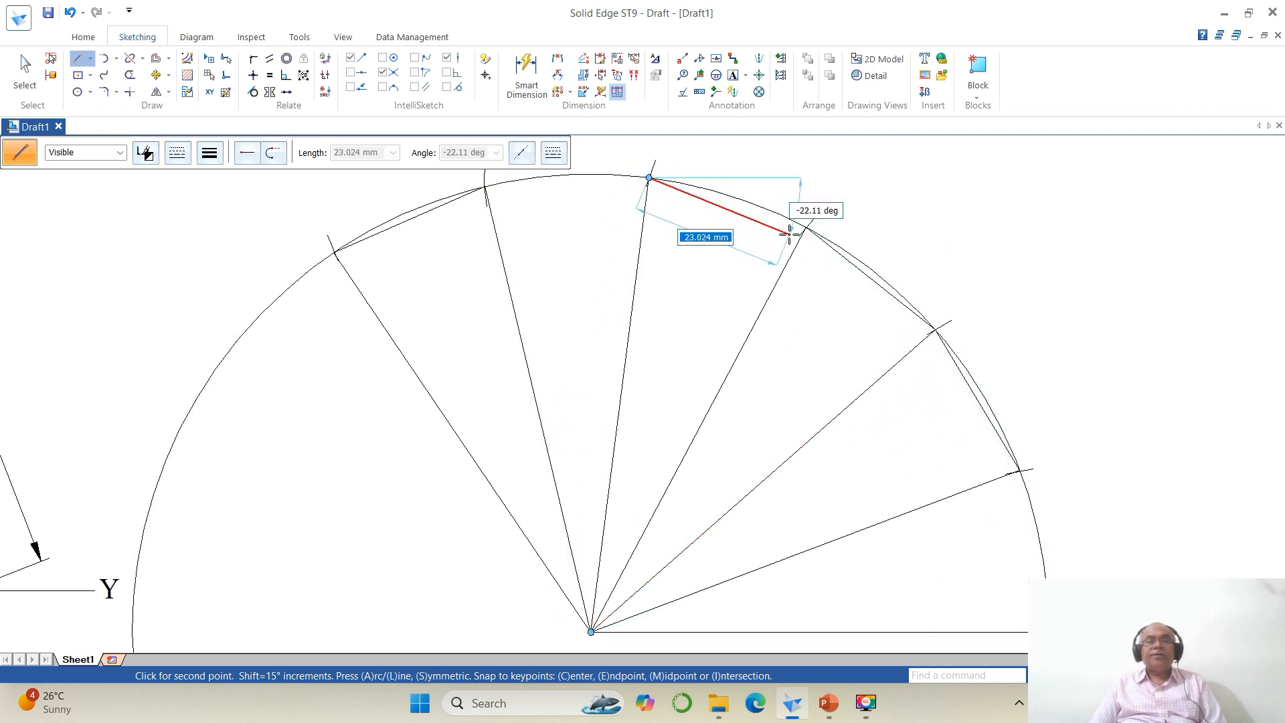
{"action": "left_click", "coordinate": [805, 227]}
{"action": "right_click", "coordinate": [793, 328]}
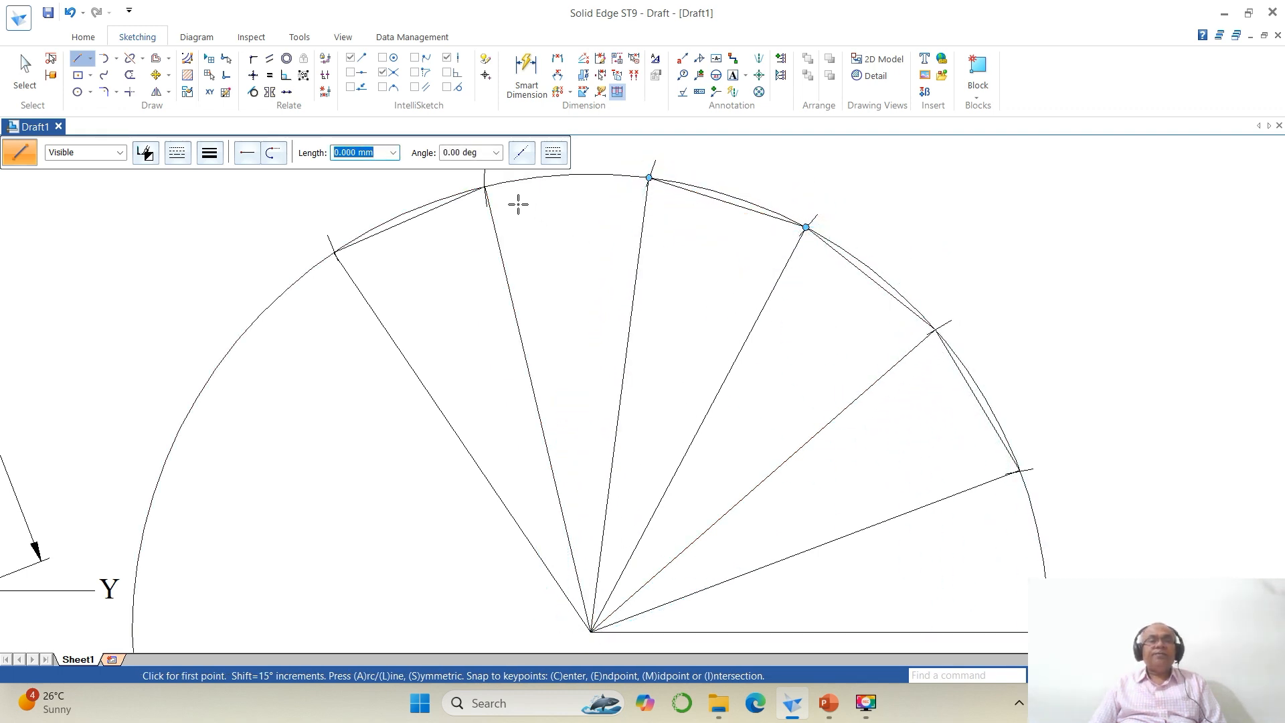
Step: Draw the last two chords: between the two top division marks and from the arc's end point to the lowest mark
{"action": "left_click", "coordinate": [485, 187]}
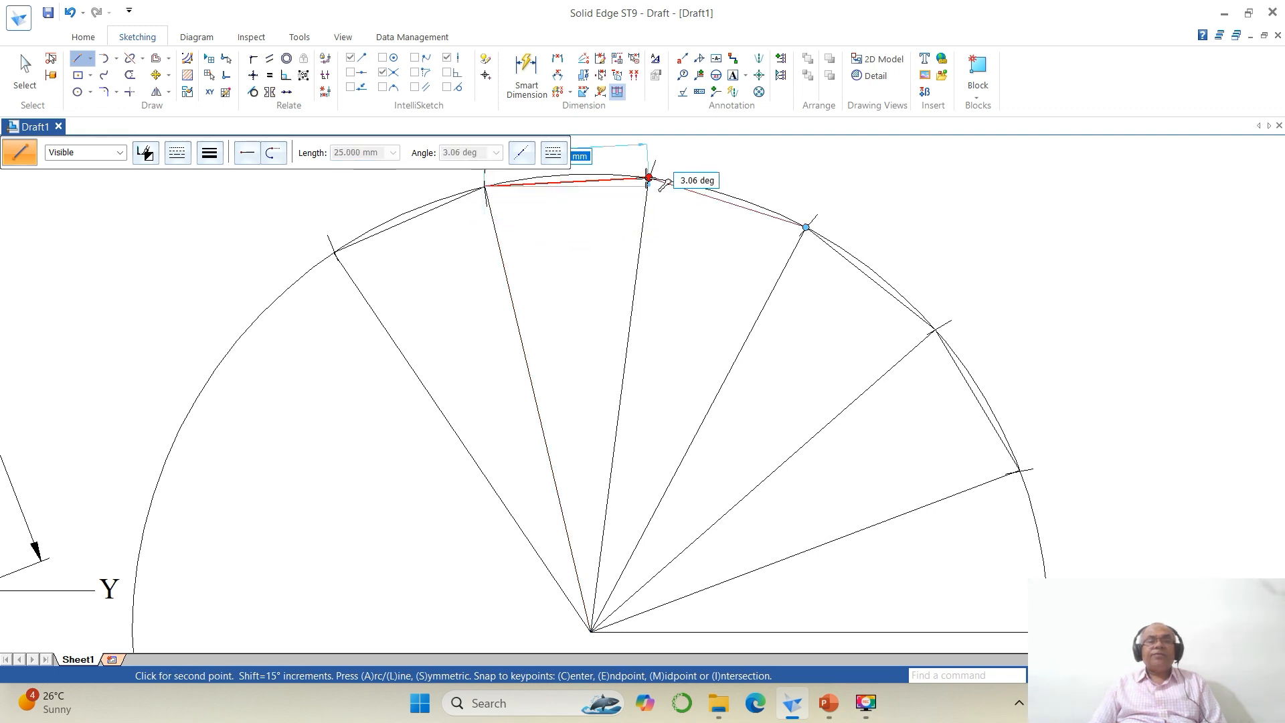
{"action": "left_click", "coordinate": [649, 178]}
{"action": "right_click", "coordinate": [742, 351]}
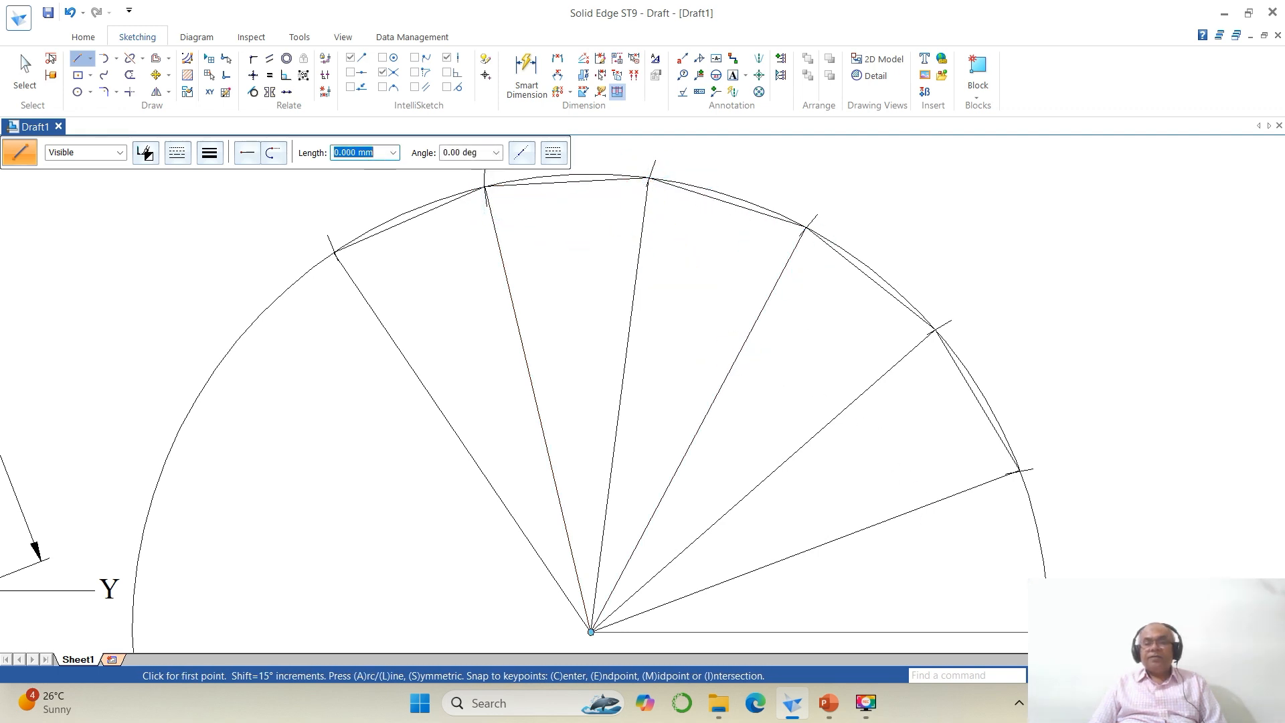
{"action": "left_click", "coordinate": [1047, 631]}
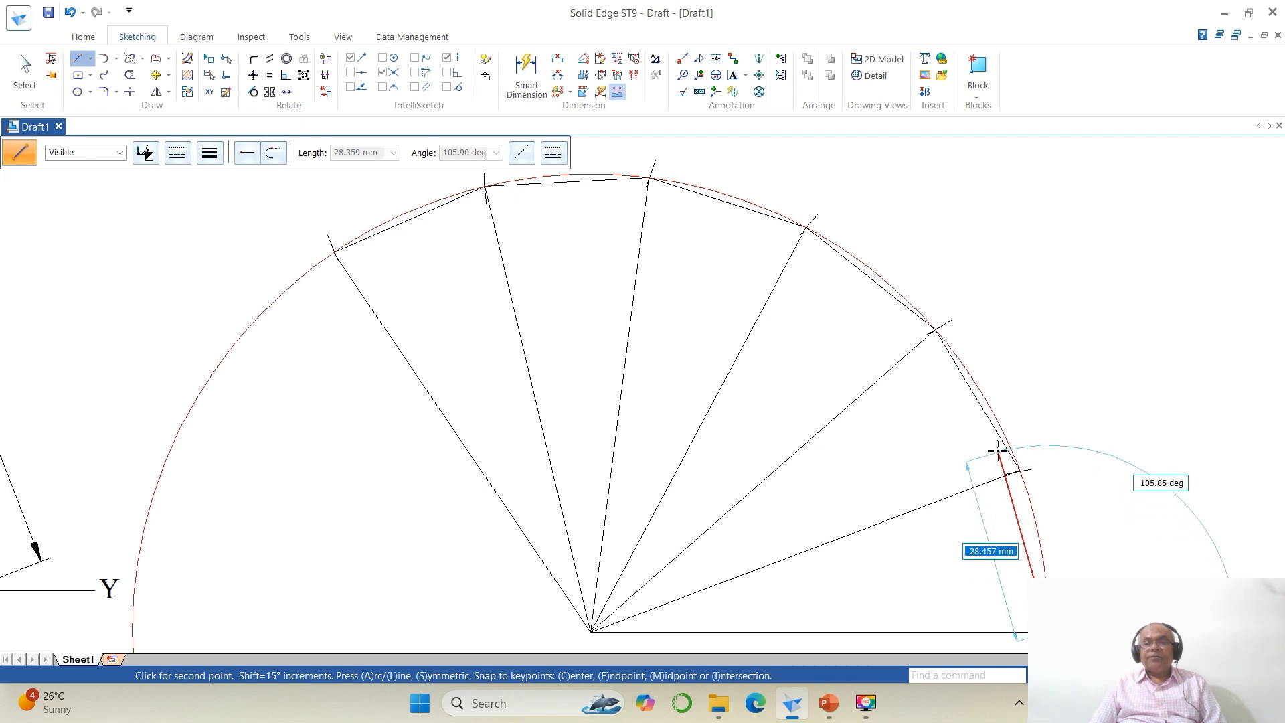
{"action": "left_click", "coordinate": [1020, 471]}
{"action": "right_click", "coordinate": [715, 480]}
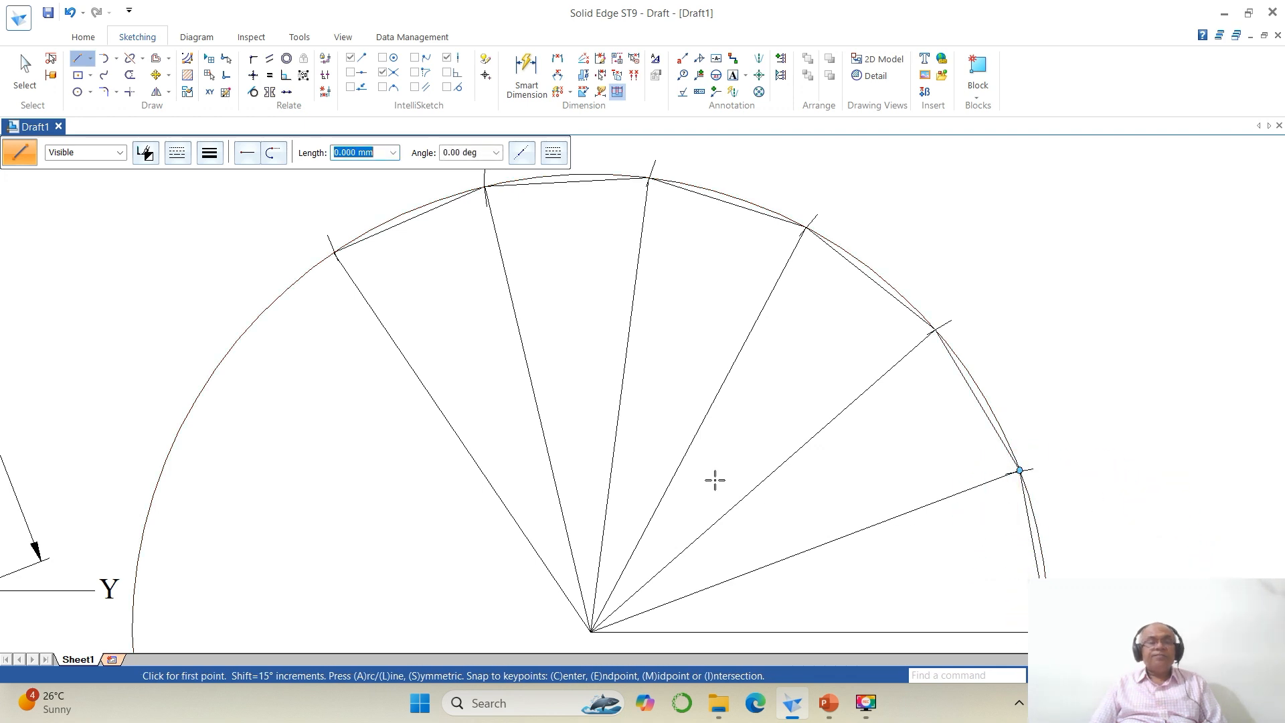
Step: Trim away the excess part of the development arc beyond the last division mark
{"action": "left_click", "coordinate": [130, 75]}
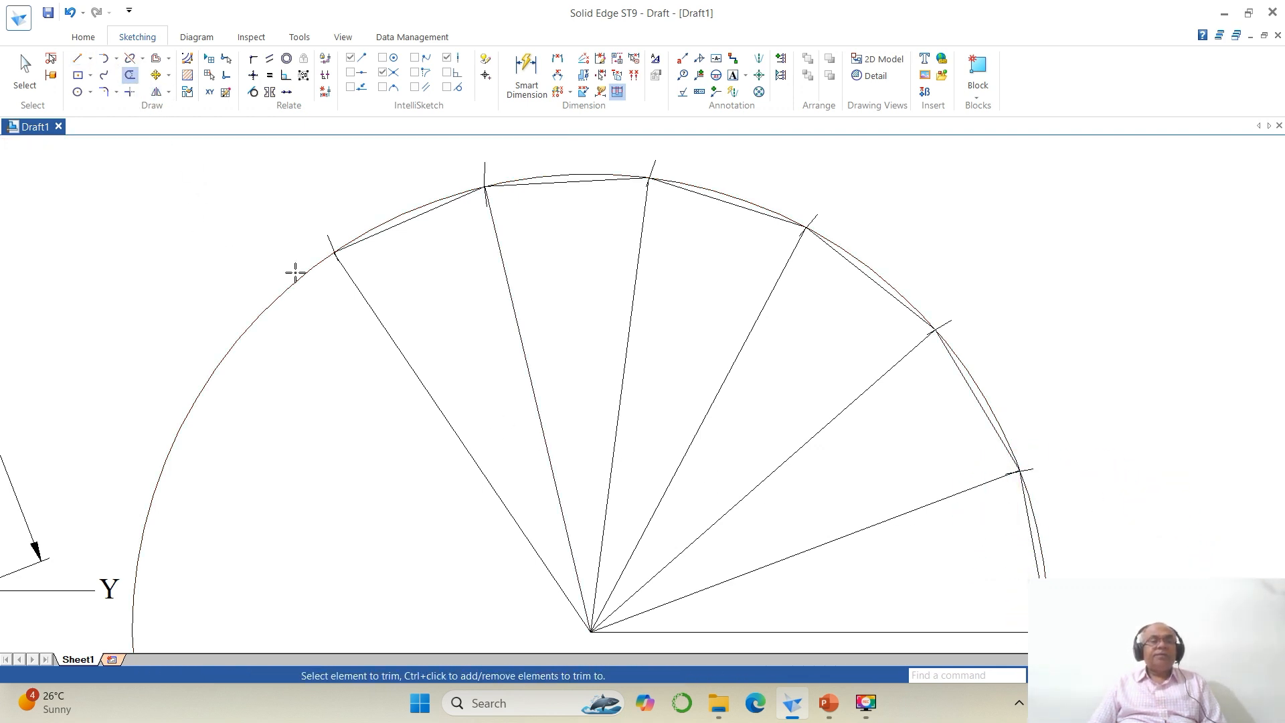
{"action": "left_click", "coordinate": [302, 280]}
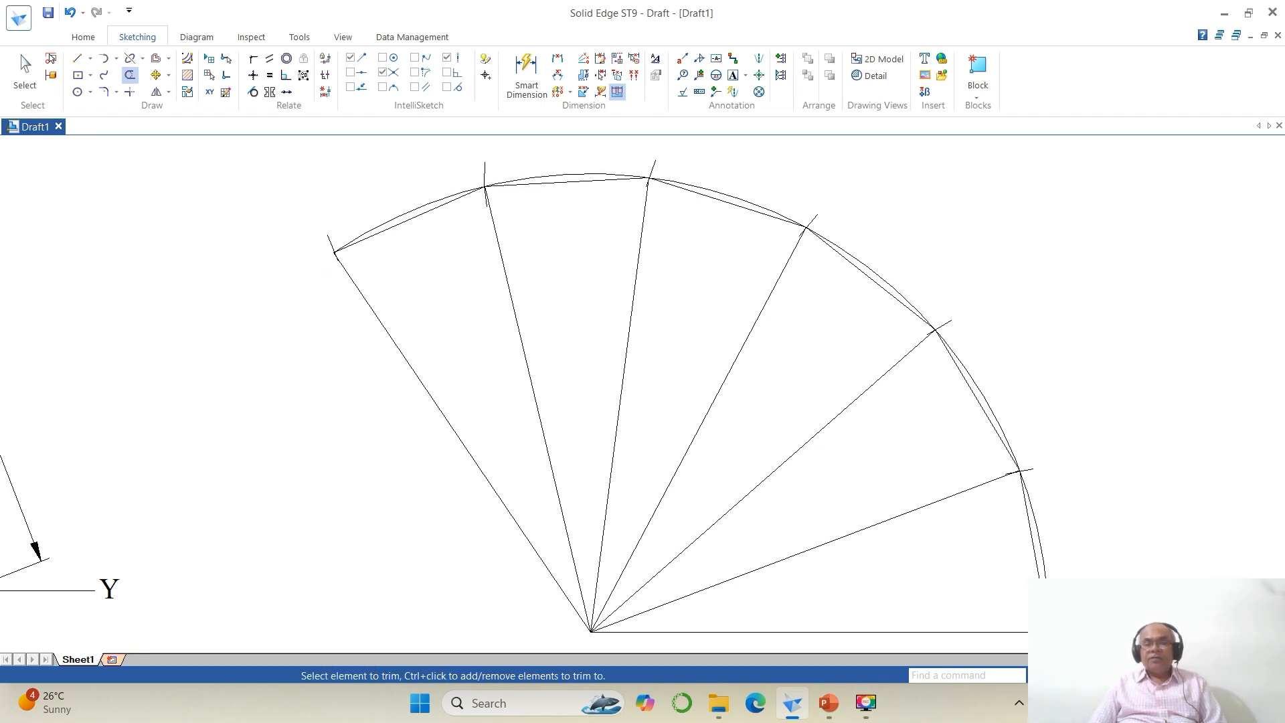
{"action": "left_click", "coordinate": [1119, 676]}
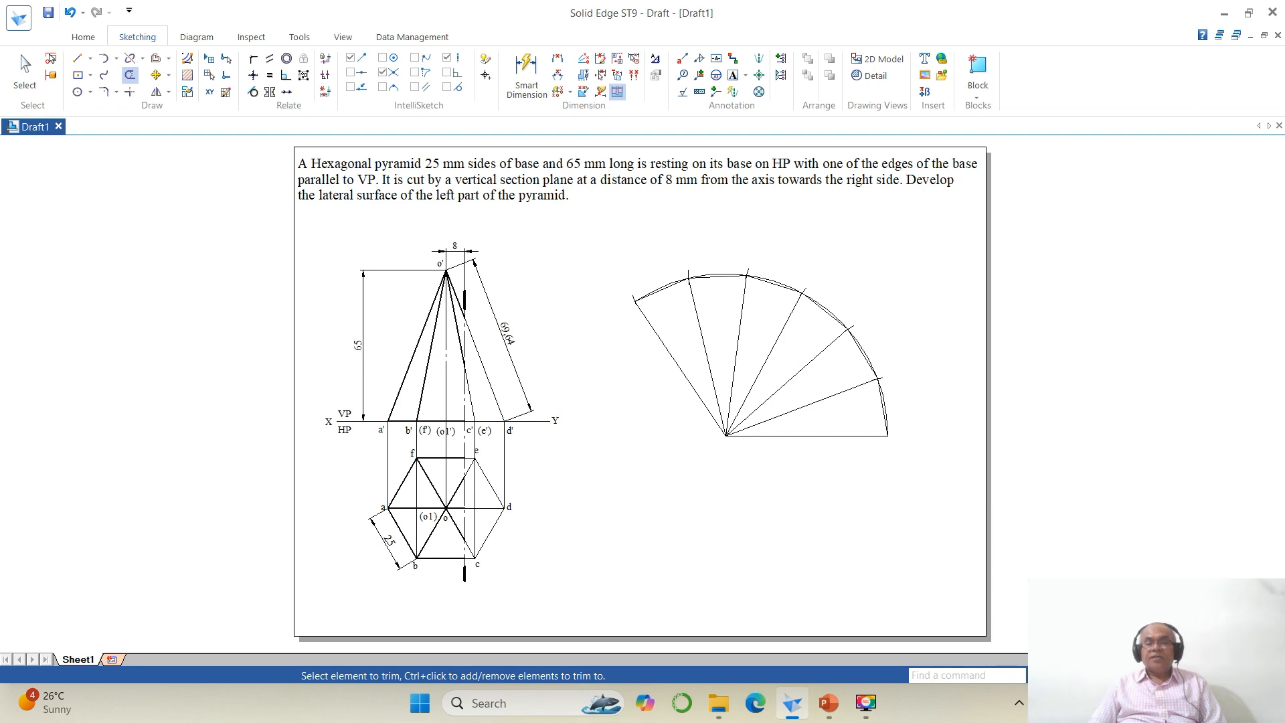
{"action": "left_click", "coordinate": [1087, 675]}
{"action": "left_click", "coordinate": [603, 236]}
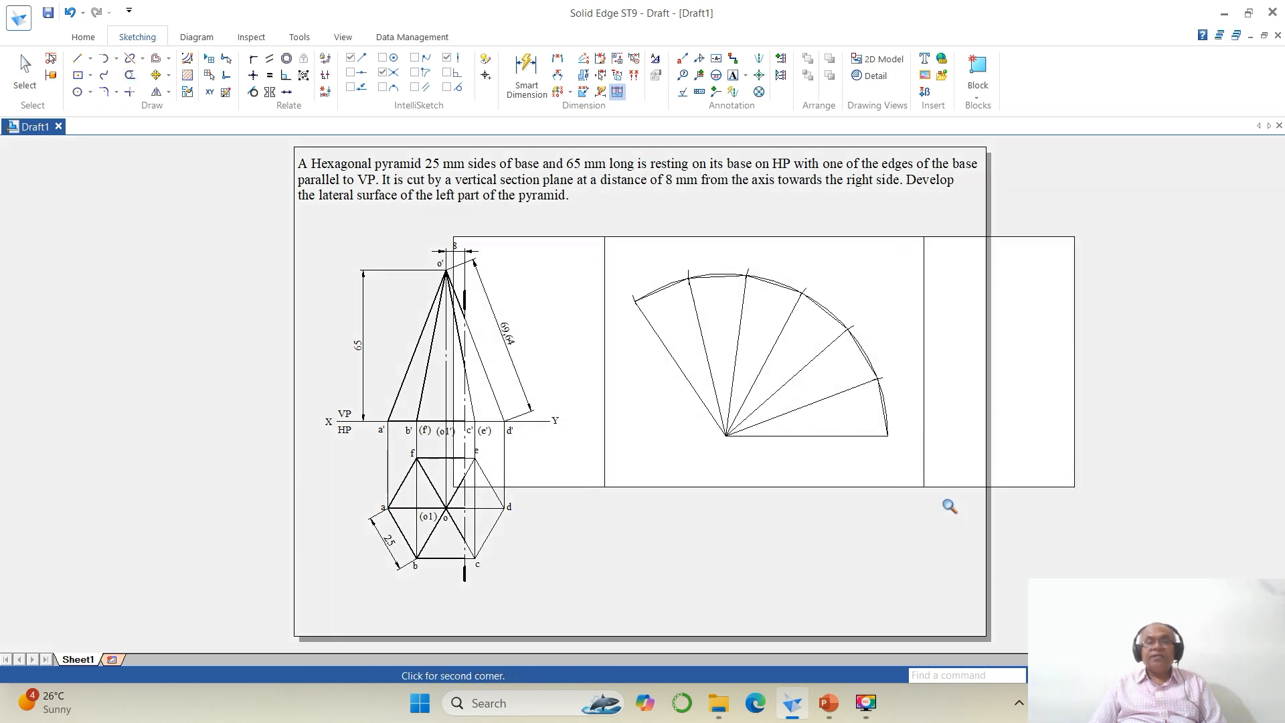
{"action": "left_click", "coordinate": [977, 518]}
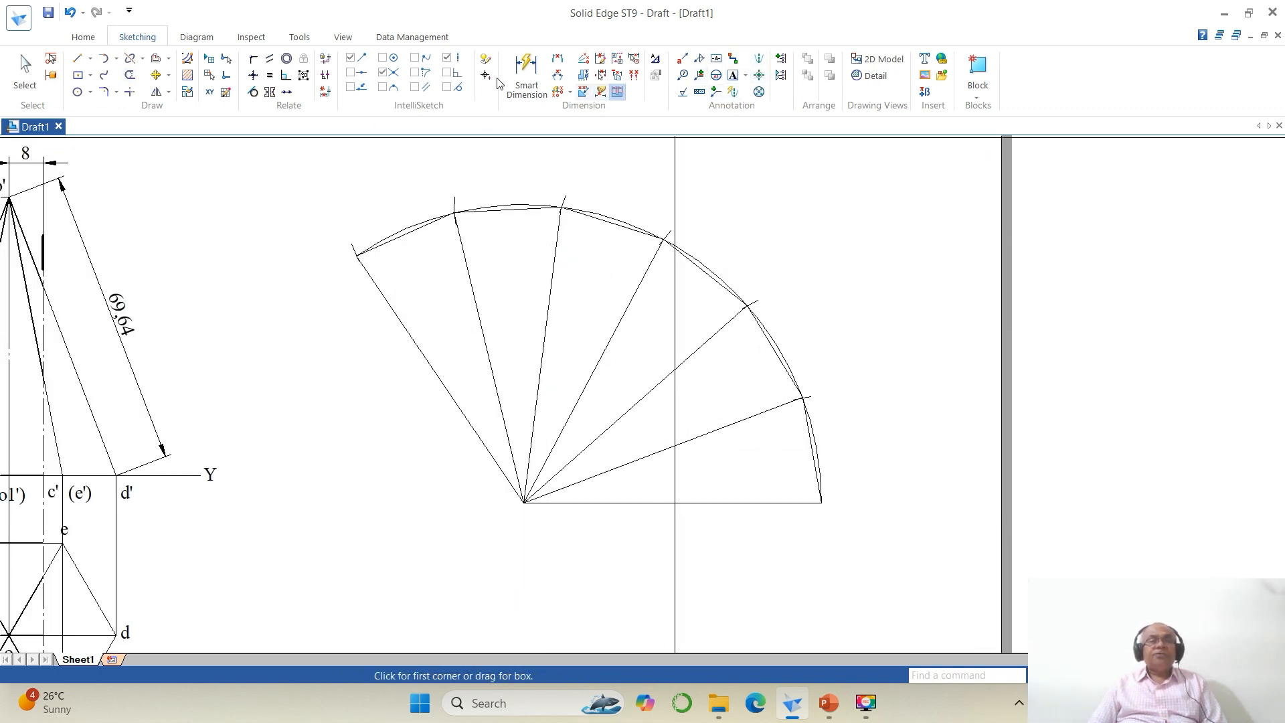
Step: Add text labels O at the arc centre and A, B, C, D, E, F, A at the division points of the development
{"action": "left_click", "coordinate": [734, 75]}
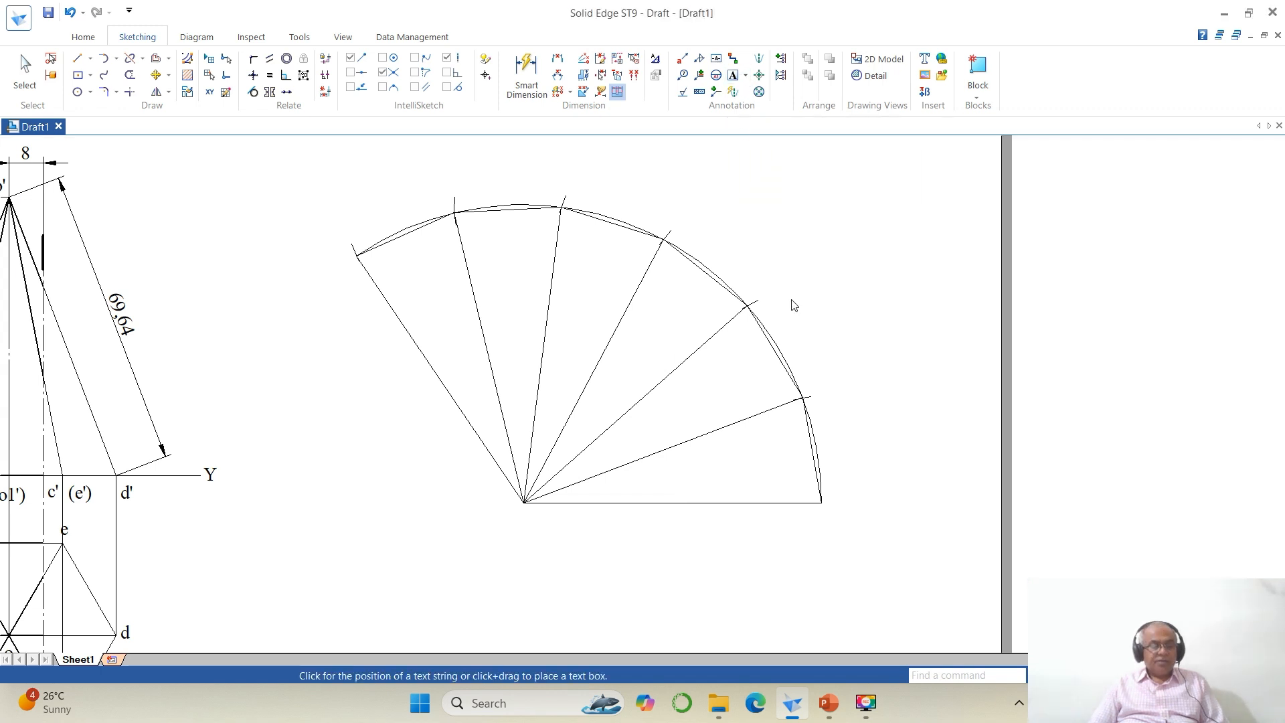
{"action": "left_click", "coordinate": [517, 521]}
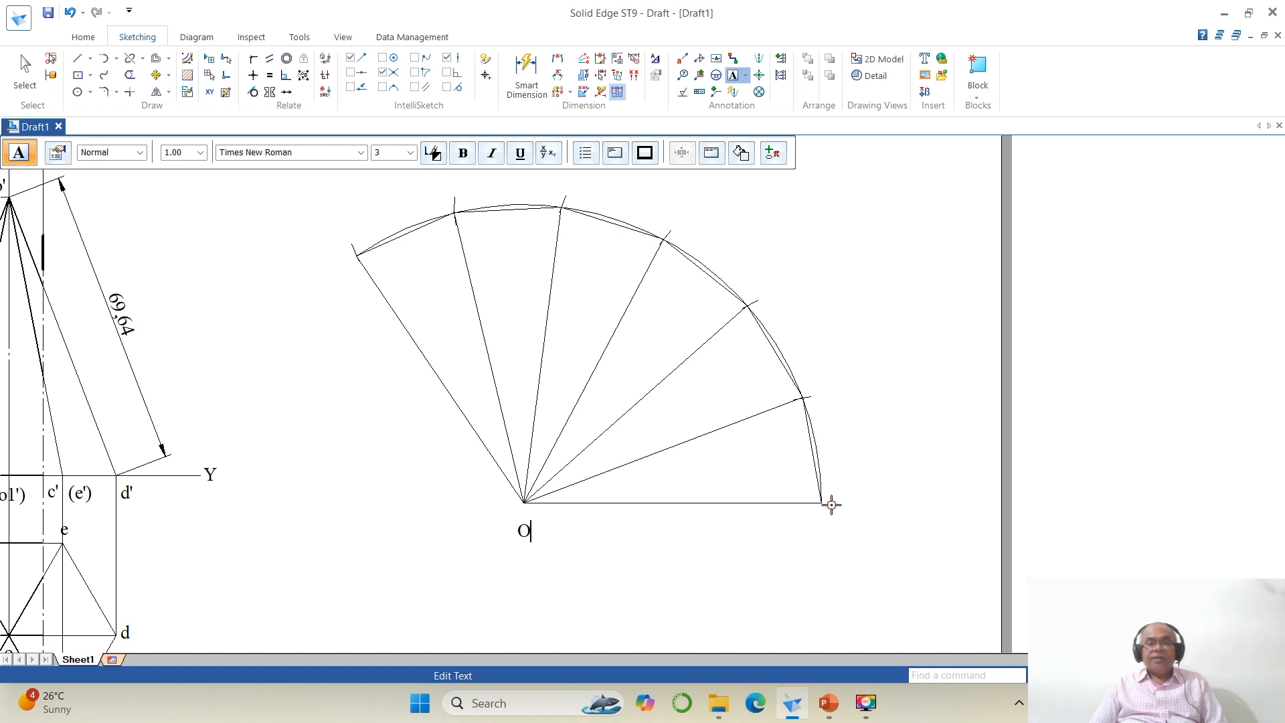
{"action": "left_click", "coordinate": [832, 506]}
{"action": "type", "text": "A"}
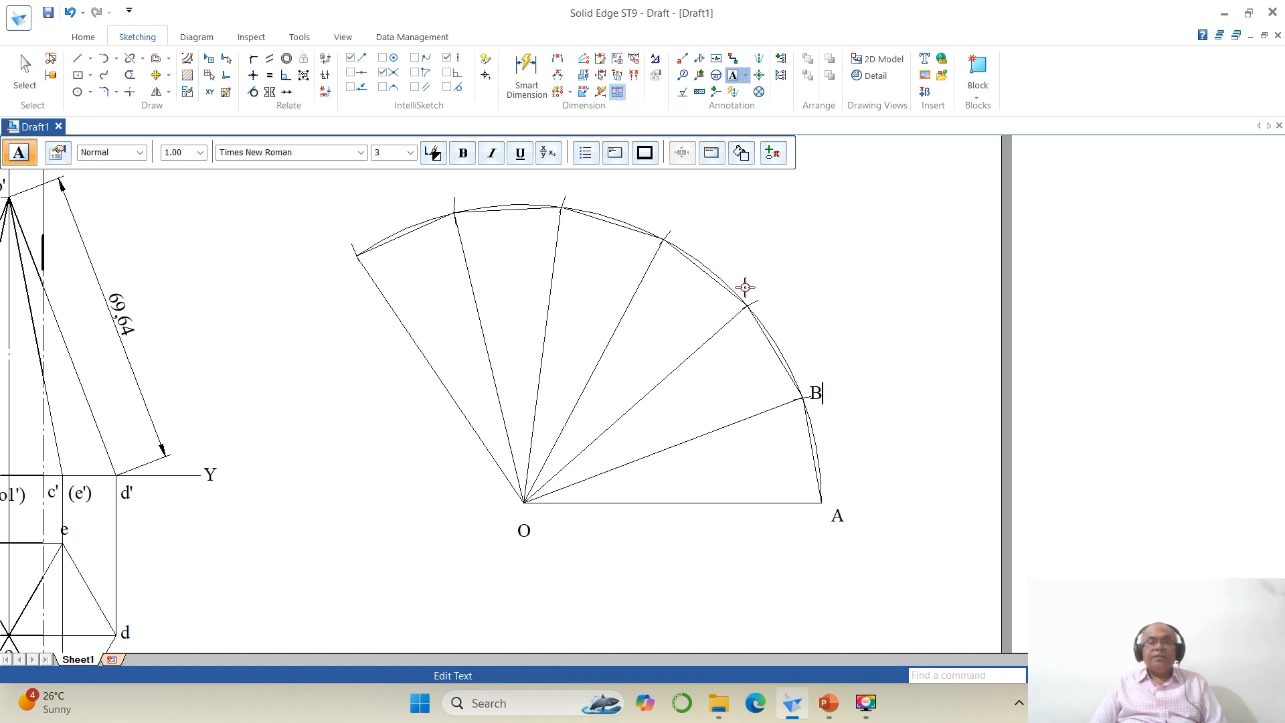
{"action": "left_click", "coordinate": [653, 216]}
{"action": "type", "text": "D"}
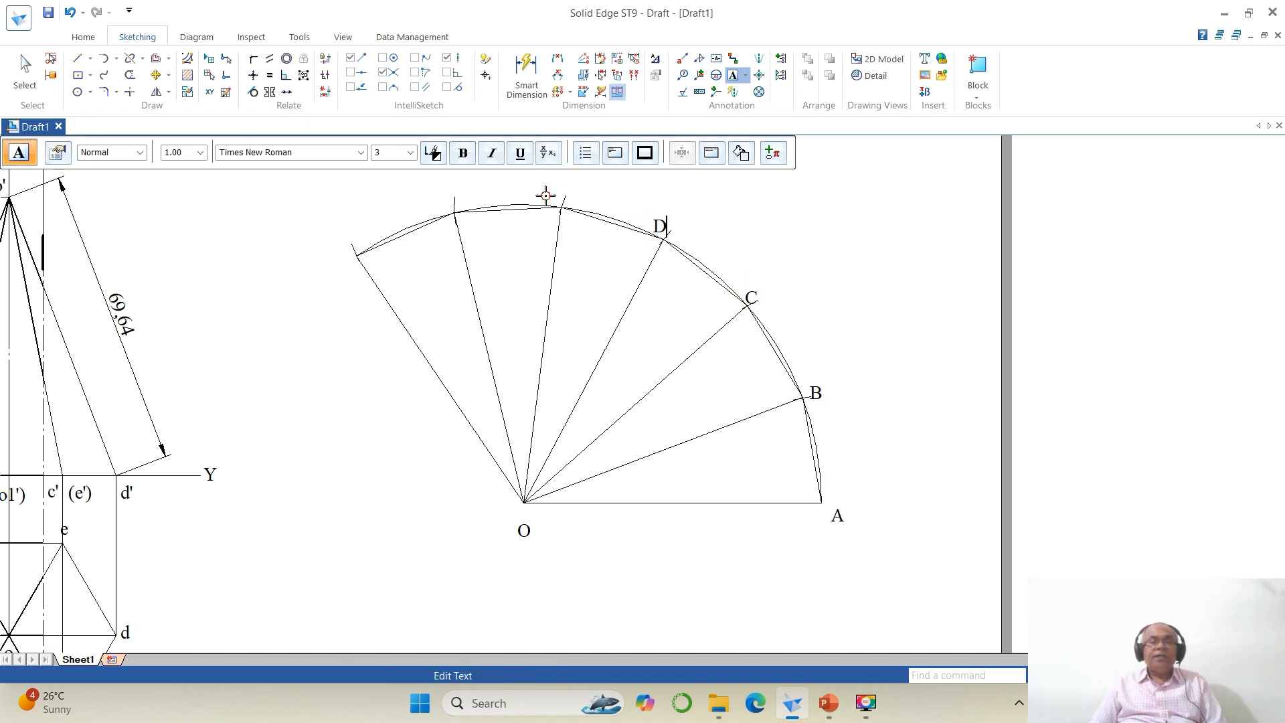
{"action": "left_click", "coordinate": [430, 210]}
{"action": "type", "text": "F"}
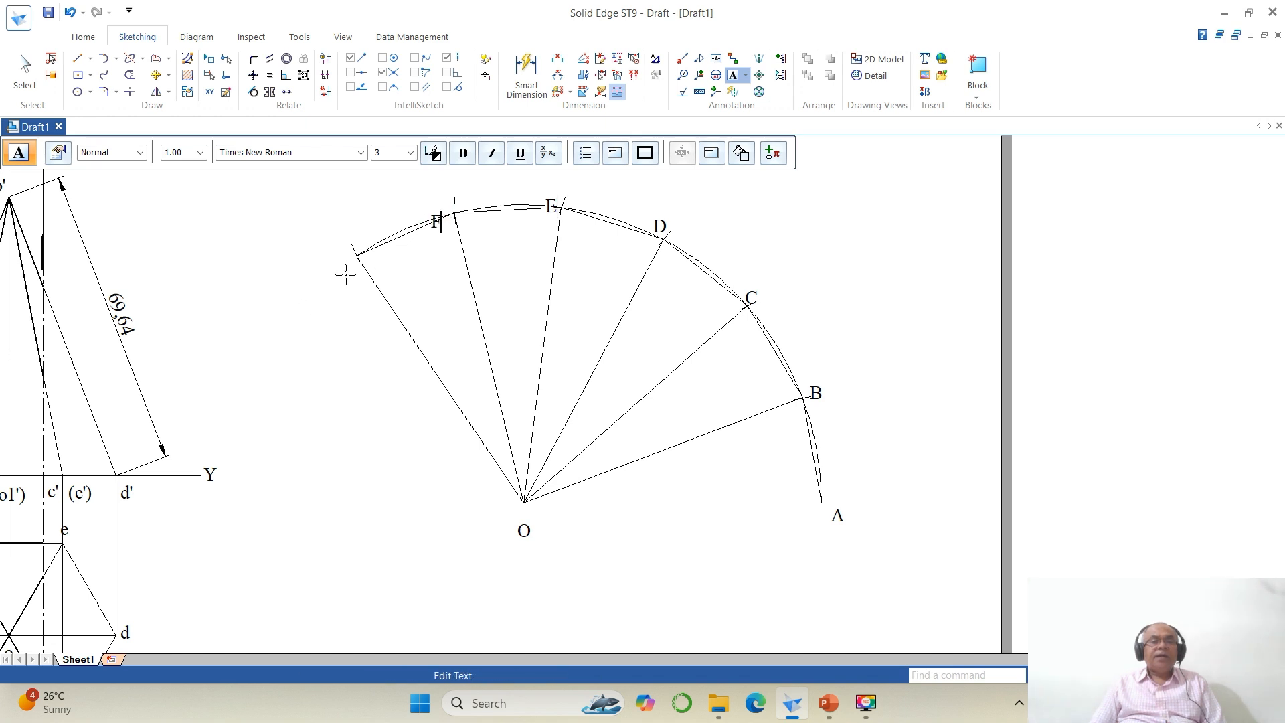
{"action": "left_click", "coordinate": [896, 574]}
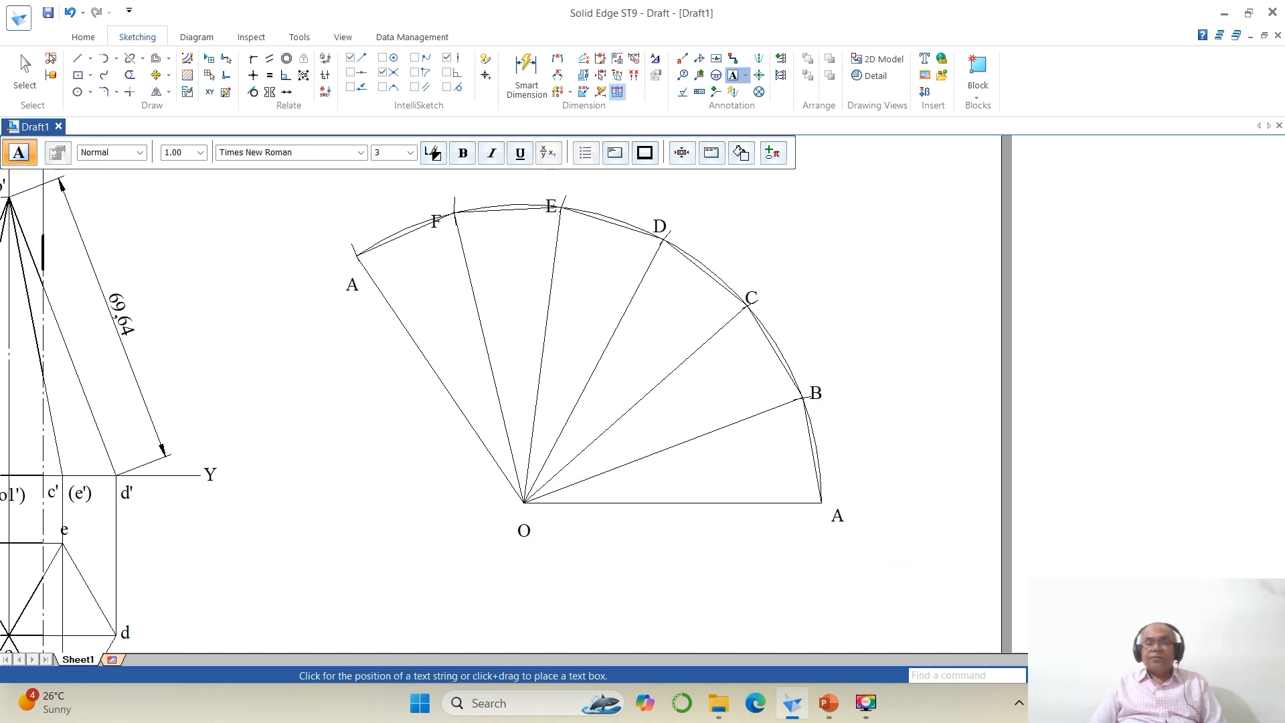
Step: Move the letter labels A, F, E, D, C, B and A closer to their division points on the arc
{"action": "left_click", "coordinate": [1114, 675]}
{"action": "left_click", "coordinate": [1078, 675]}
{"action": "left_click_drag", "start_coordinate": [609, 233], "coordinate": [970, 496]}
{"action": "left_click", "coordinate": [155, 74]}
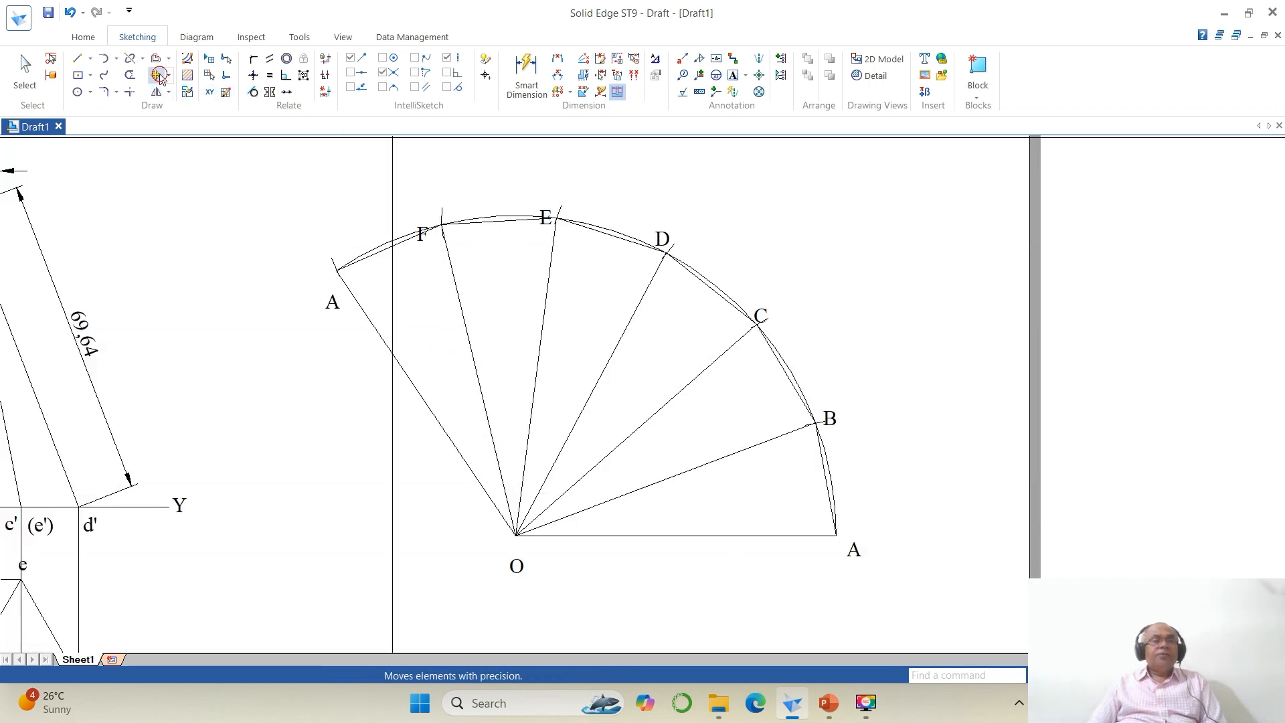
{"action": "left_click", "coordinate": [332, 301]}
{"action": "left_click", "coordinate": [375, 357]}
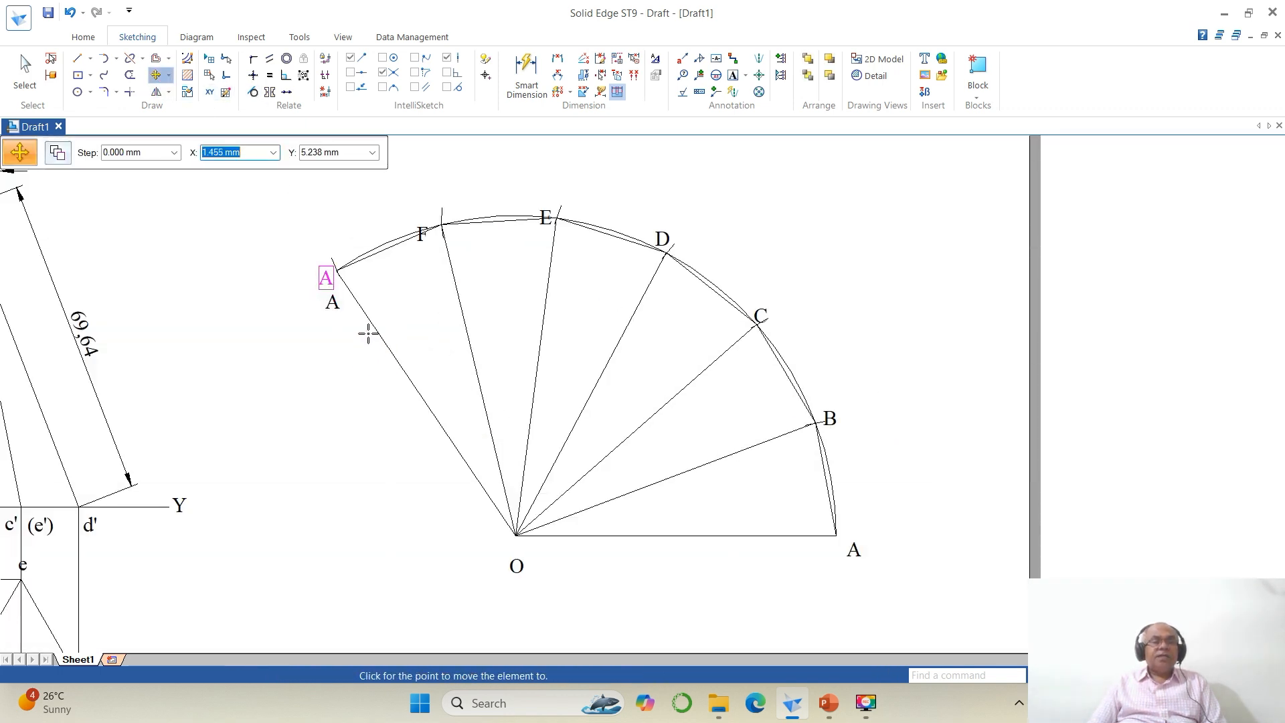
{"action": "left_click", "coordinate": [368, 334]}
{"action": "left_click", "coordinate": [422, 234]}
{"action": "left_click", "coordinate": [428, 288]}
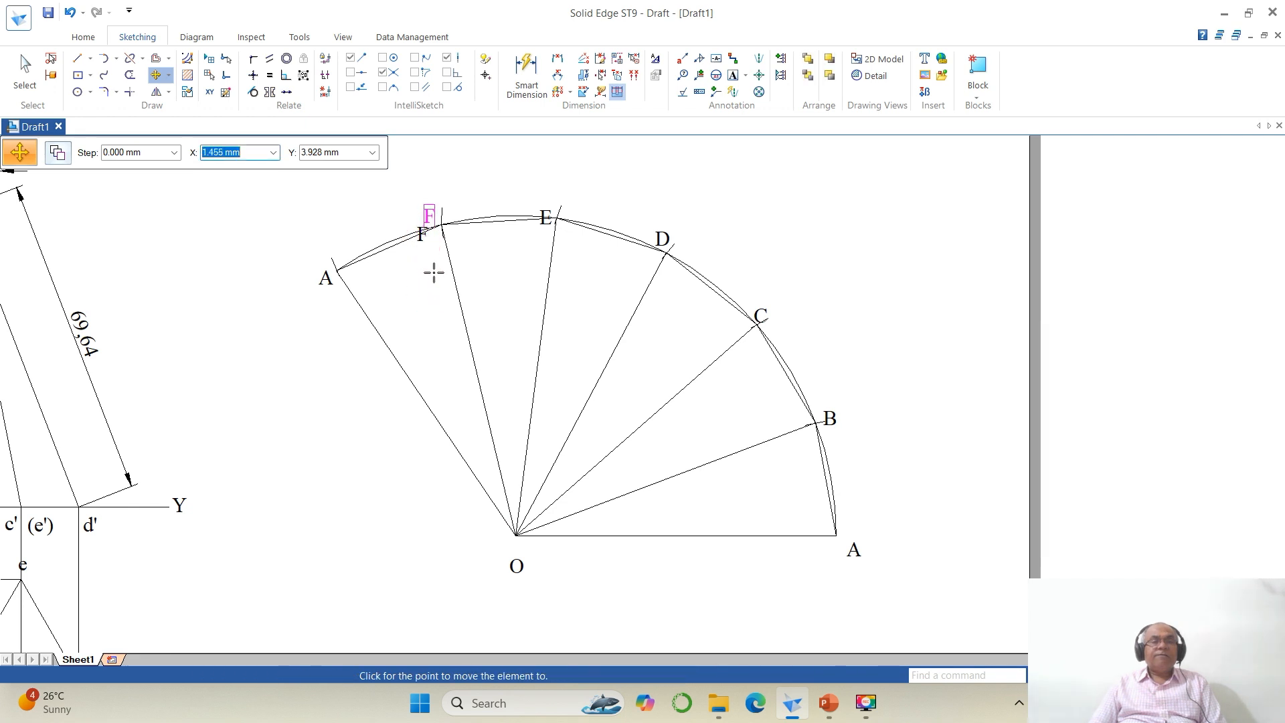
{"action": "left_click", "coordinate": [434, 270]}
{"action": "left_click", "coordinate": [546, 219]}
{"action": "left_click", "coordinate": [552, 265]}
{"action": "left_click", "coordinate": [552, 263]}
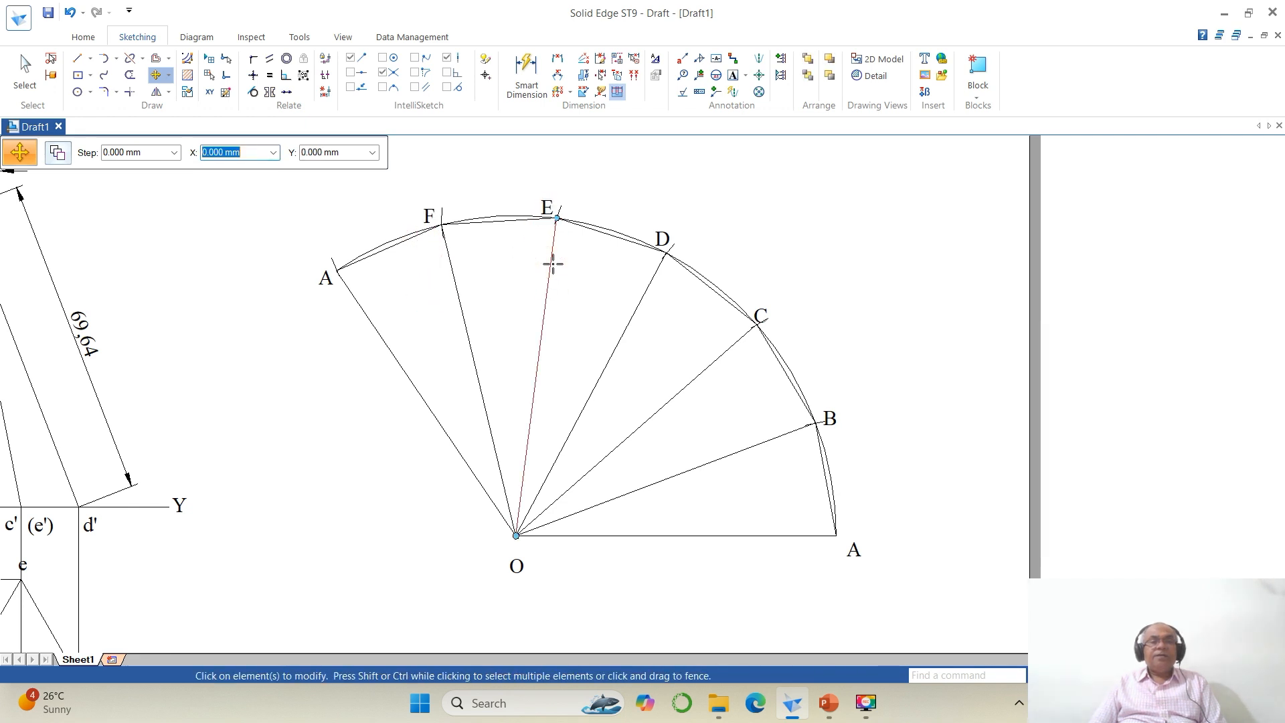
{"action": "left_click", "coordinate": [663, 236]}
{"action": "left_click", "coordinate": [744, 294]}
{"action": "left_click", "coordinate": [744, 293]}
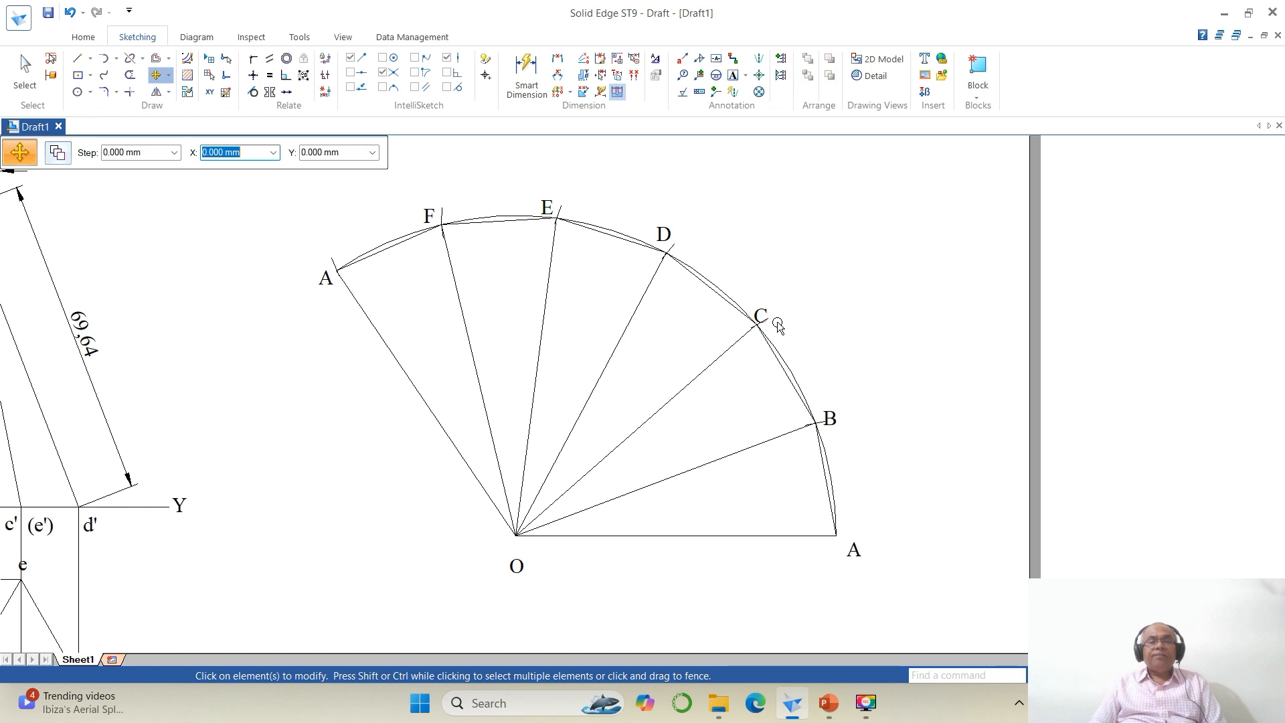
{"action": "left_click", "coordinate": [775, 326]}
{"action": "left_click", "coordinate": [801, 348]}
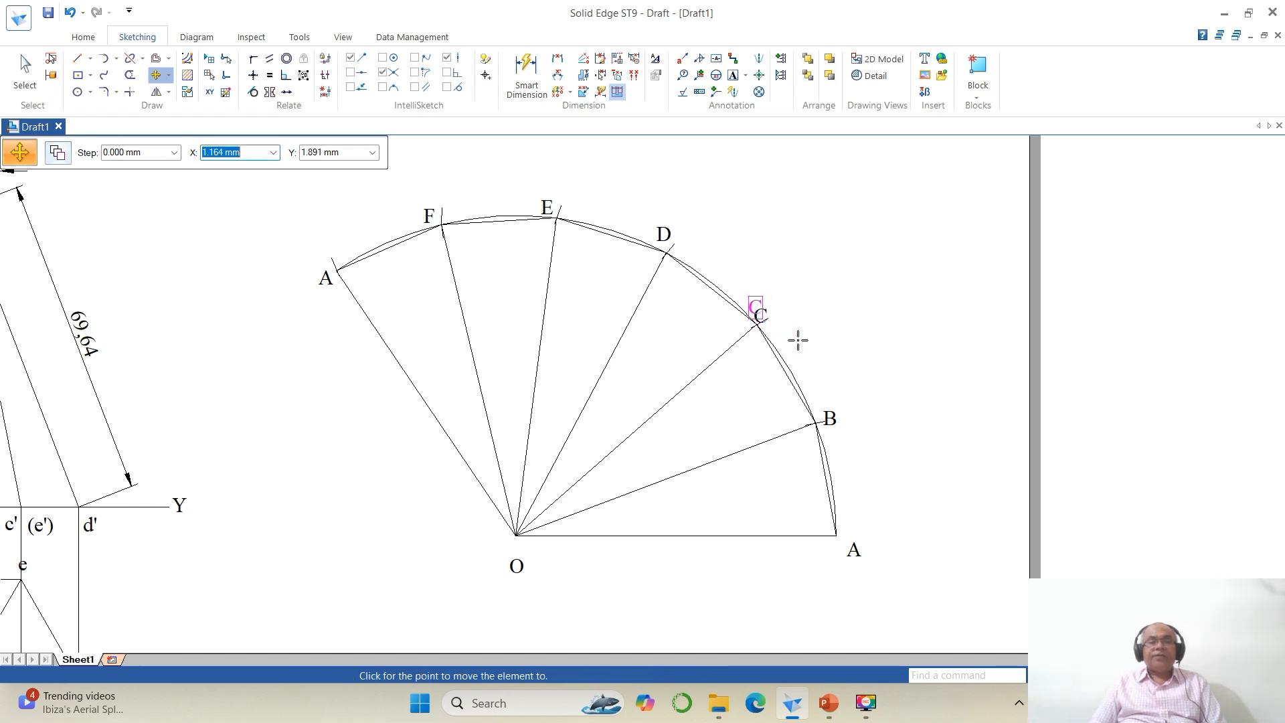
{"action": "left_click", "coordinate": [801, 341]}
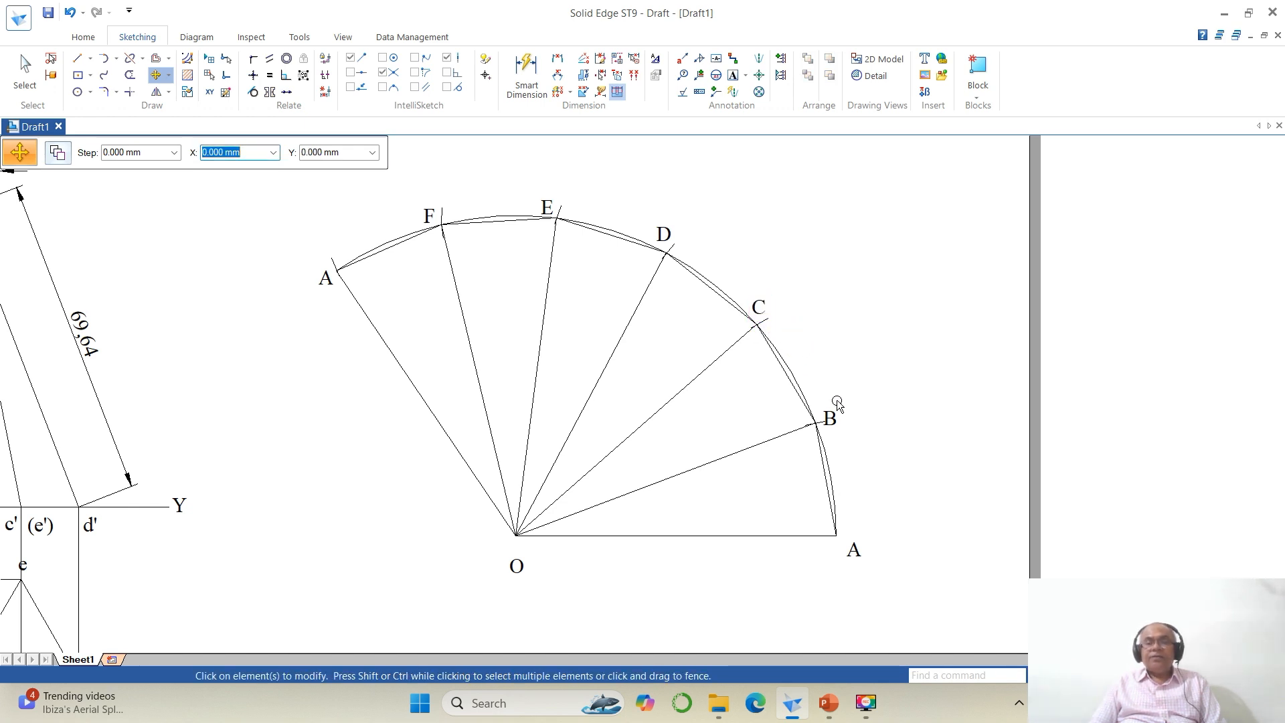
{"action": "left_click", "coordinate": [833, 420]}
{"action": "left_click", "coordinate": [874, 465]}
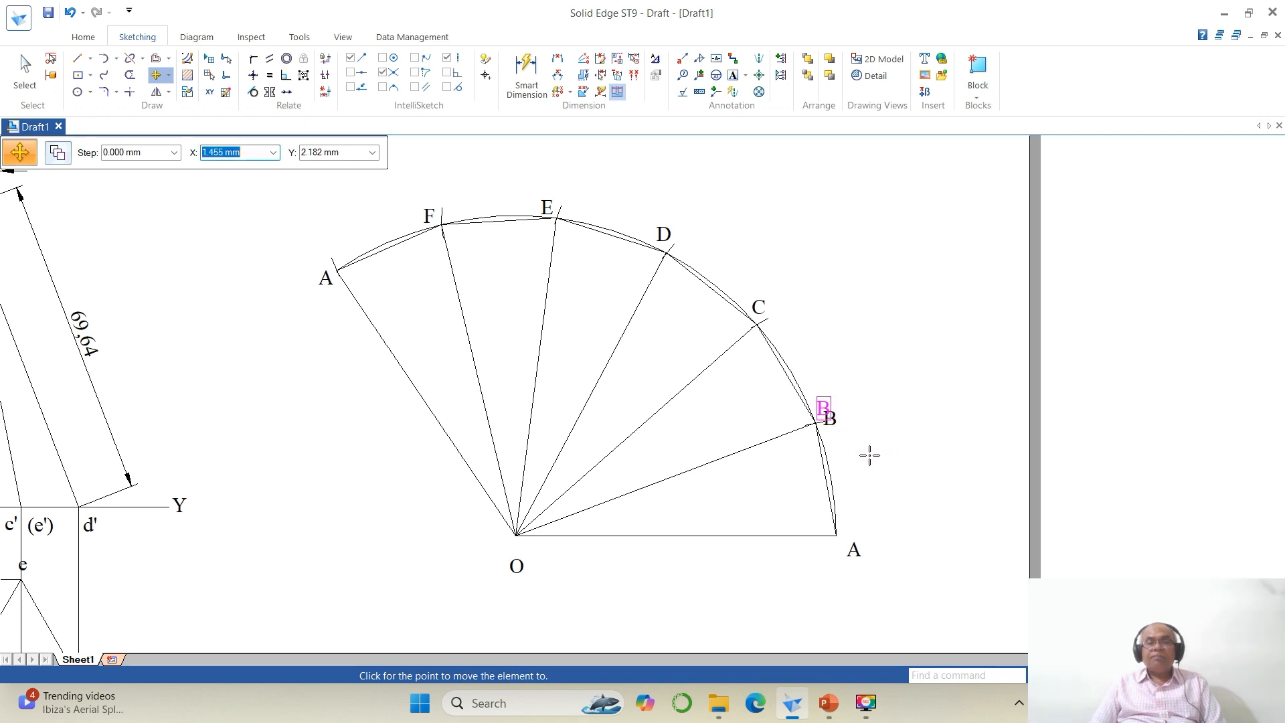
{"action": "left_click", "coordinate": [869, 454]}
{"action": "left_click", "coordinate": [847, 539]}
{"action": "left_click", "coordinate": [893, 560]}
{"action": "left_click", "coordinate": [886, 544]}
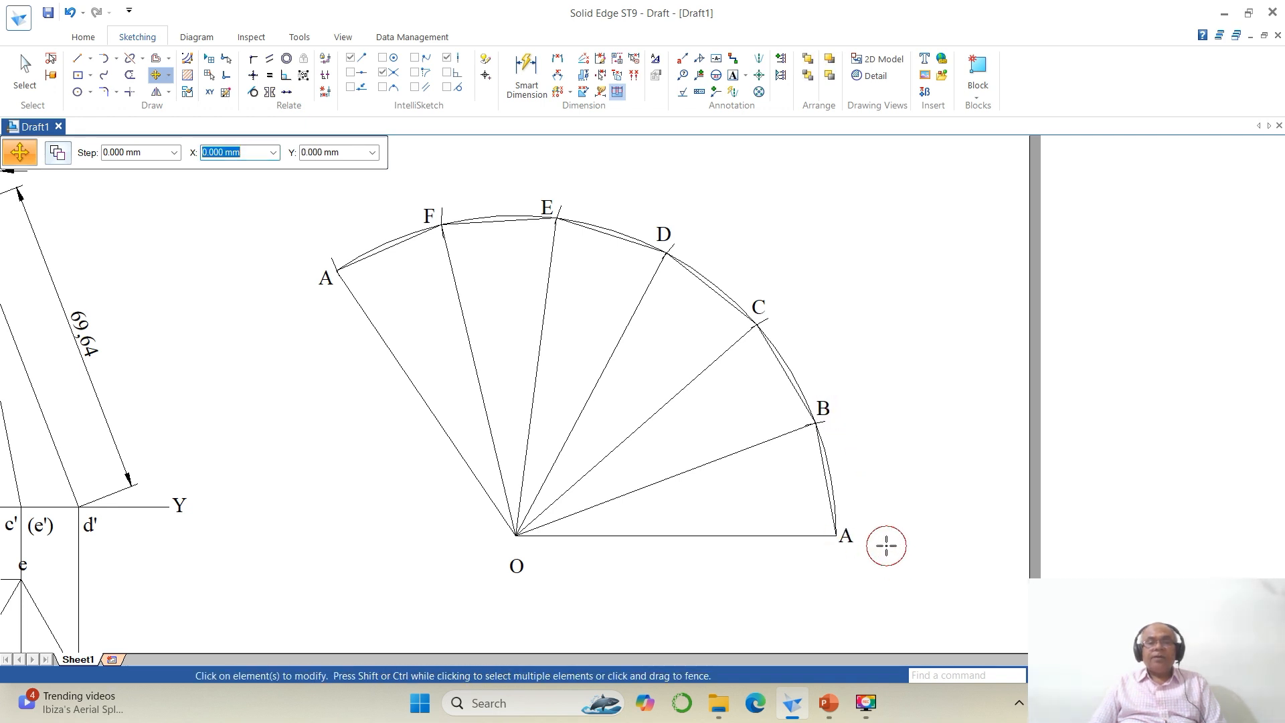
{"action": "right_click_drag", "start_coordinate": [776, 574], "coordinate": [634, 571]}
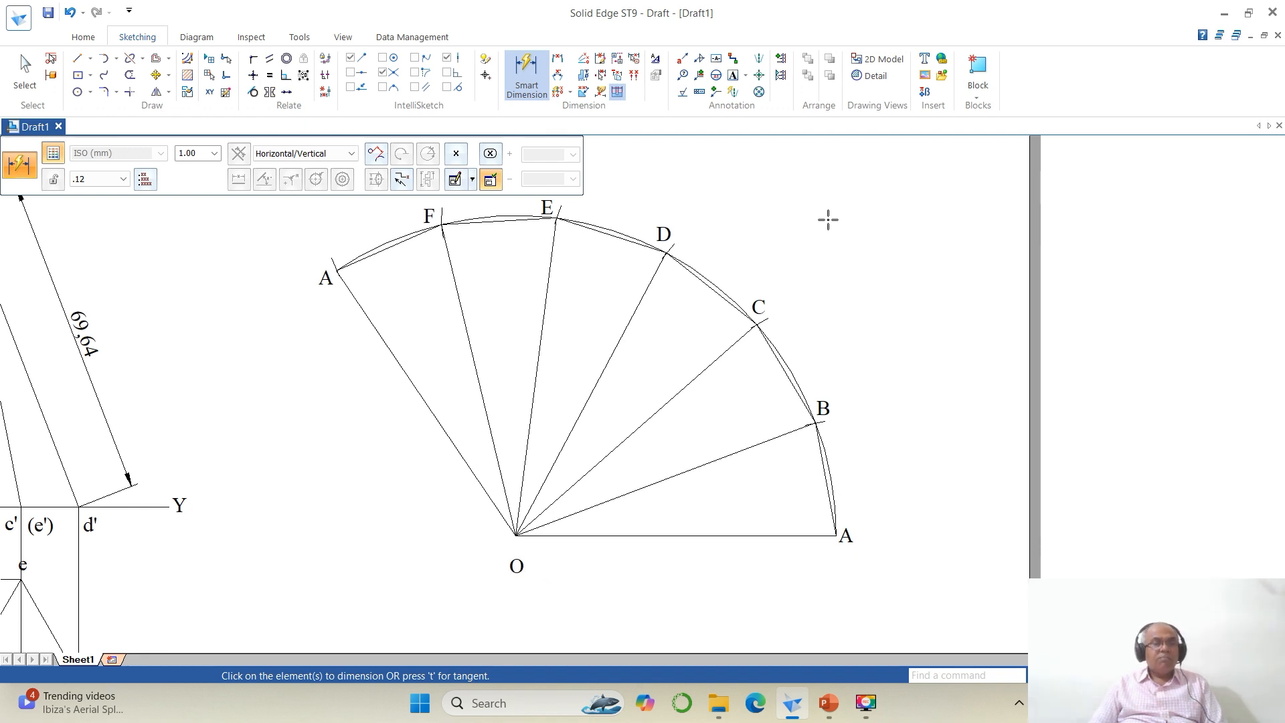
{"action": "key", "text": "Escape"}
Step: Move the centre label O closer to the apex point of the development
{"action": "left_click", "coordinate": [156, 76]}
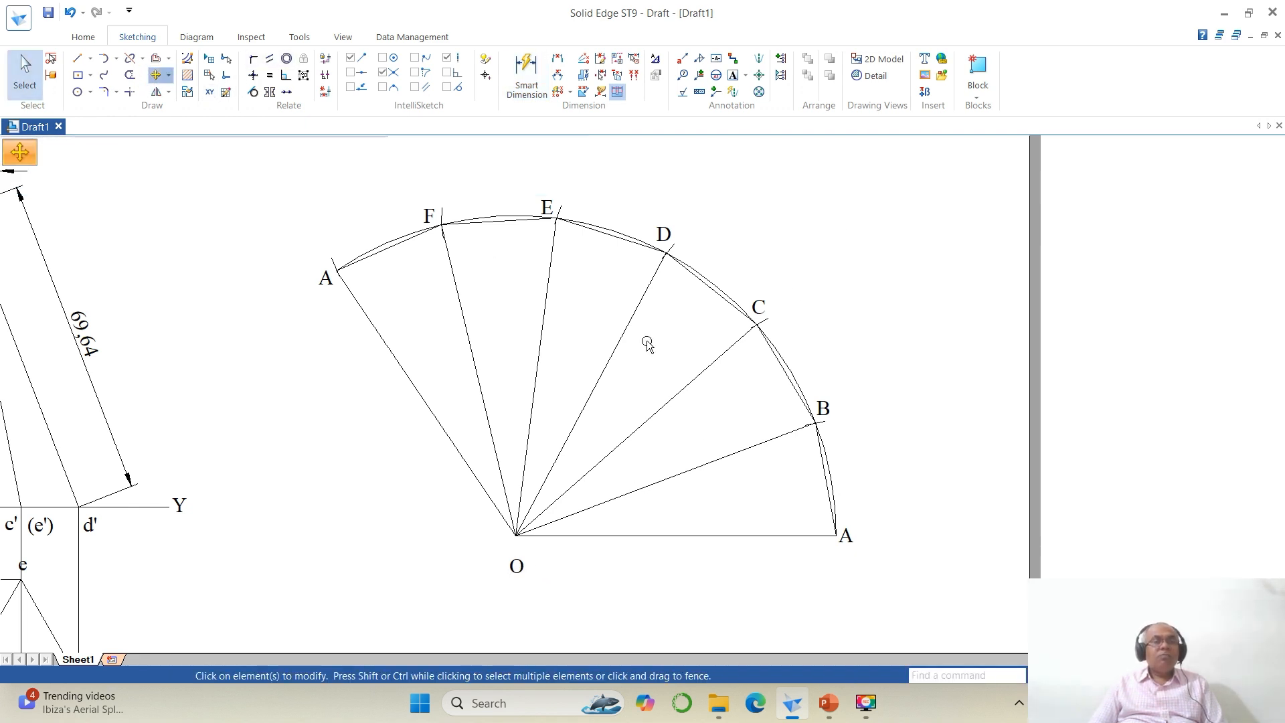
{"action": "left_click", "coordinate": [517, 566]}
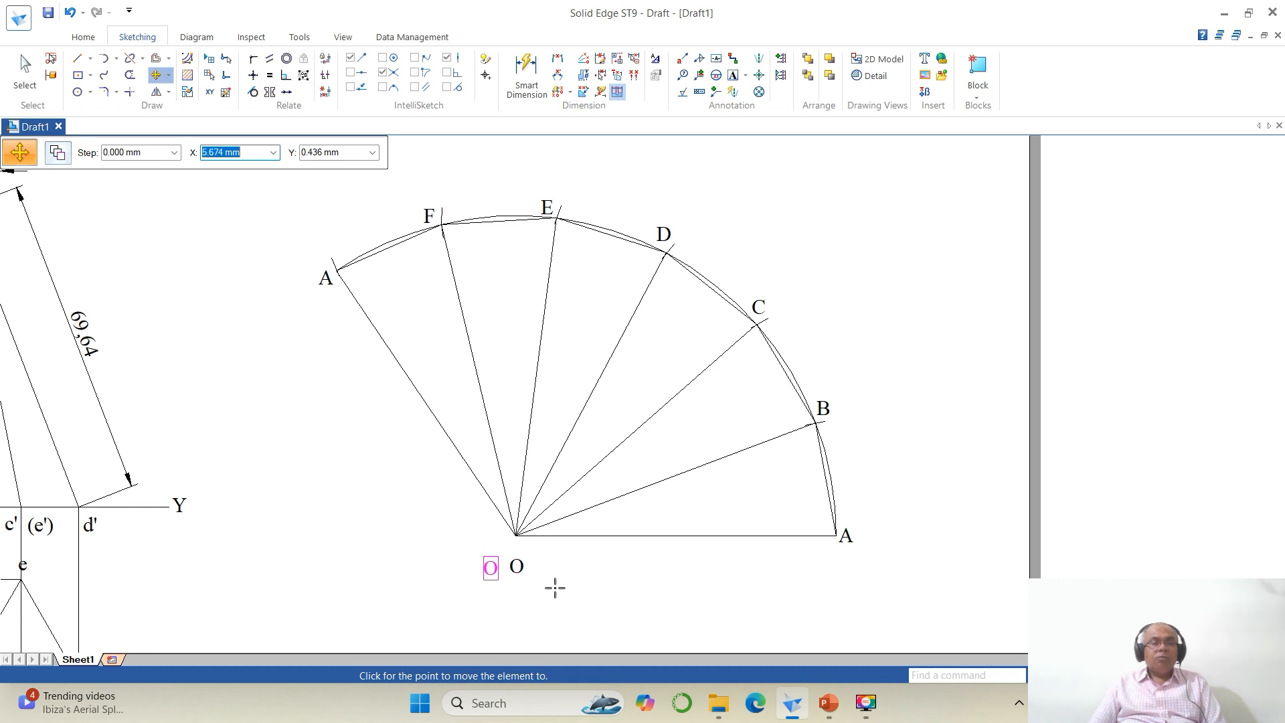
{"action": "left_click", "coordinate": [570, 568]}
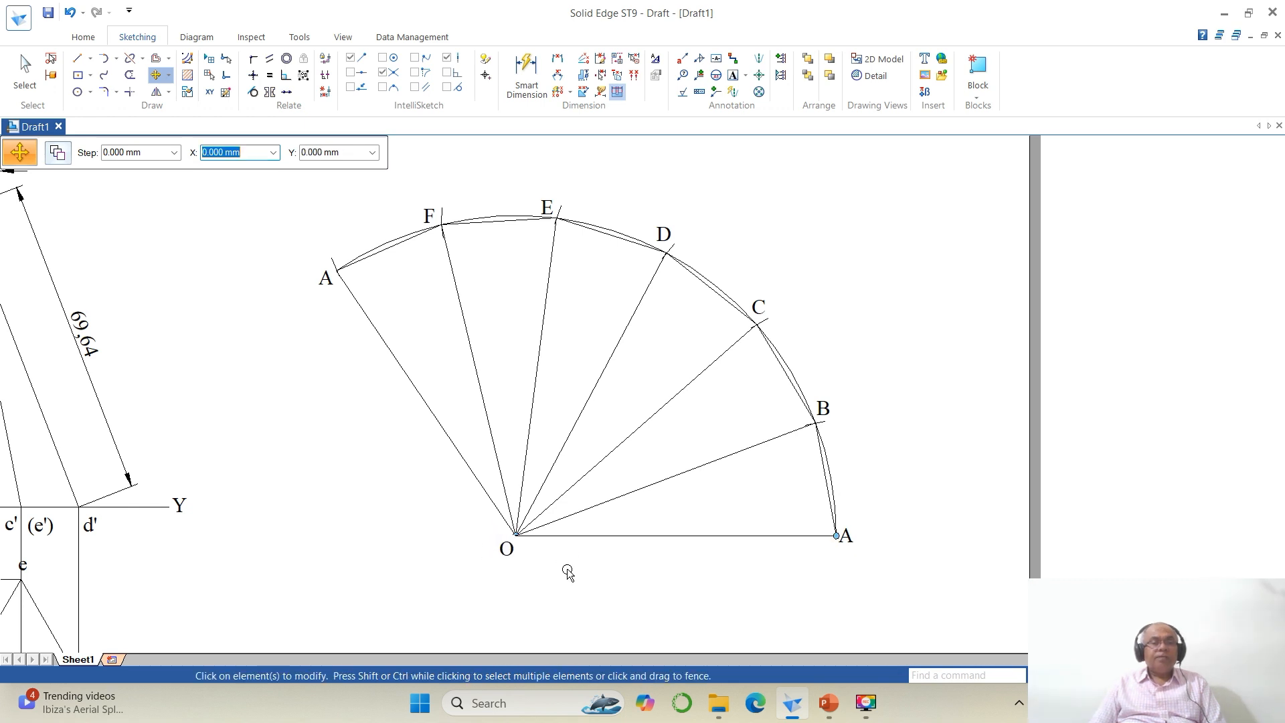
Step: Add section-point labels 1', 2', 3', (4'), (5') on the front view and 1 to 5 on the top view
{"action": "left_click", "coordinate": [1086, 676]}
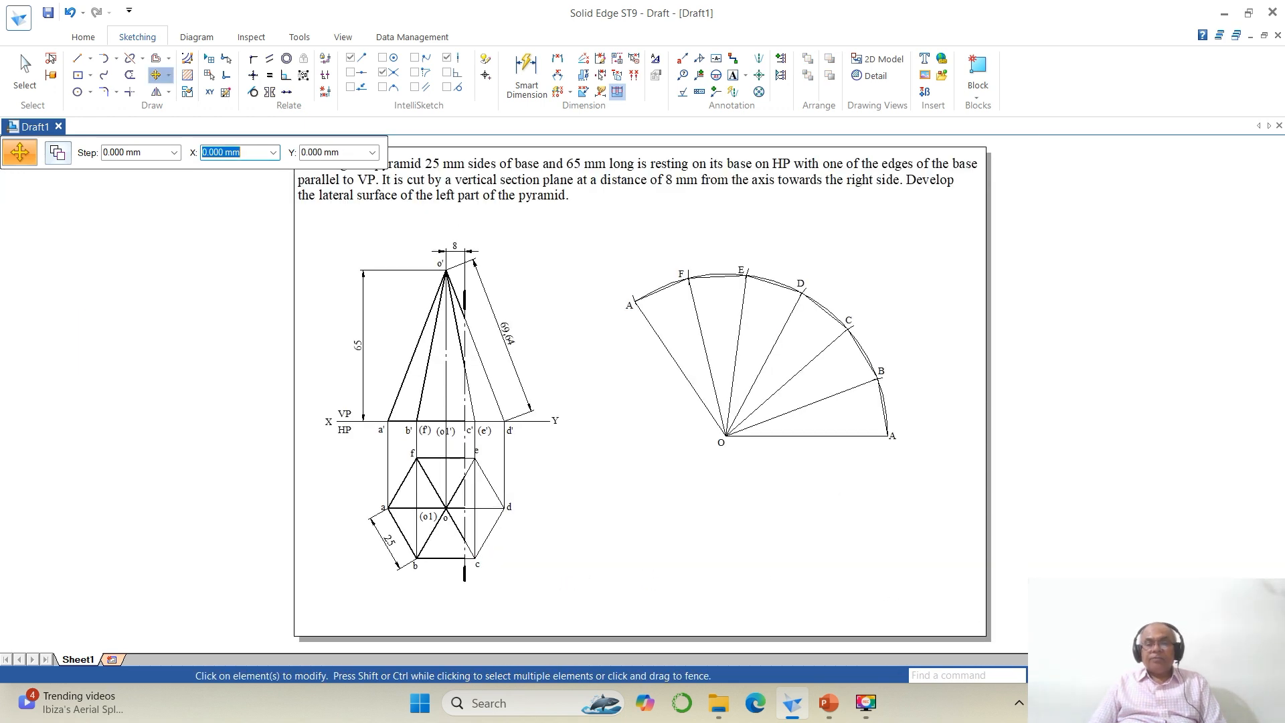
{"action": "left_click", "coordinate": [1052, 676]}
{"action": "left_click", "coordinate": [328, 241]}
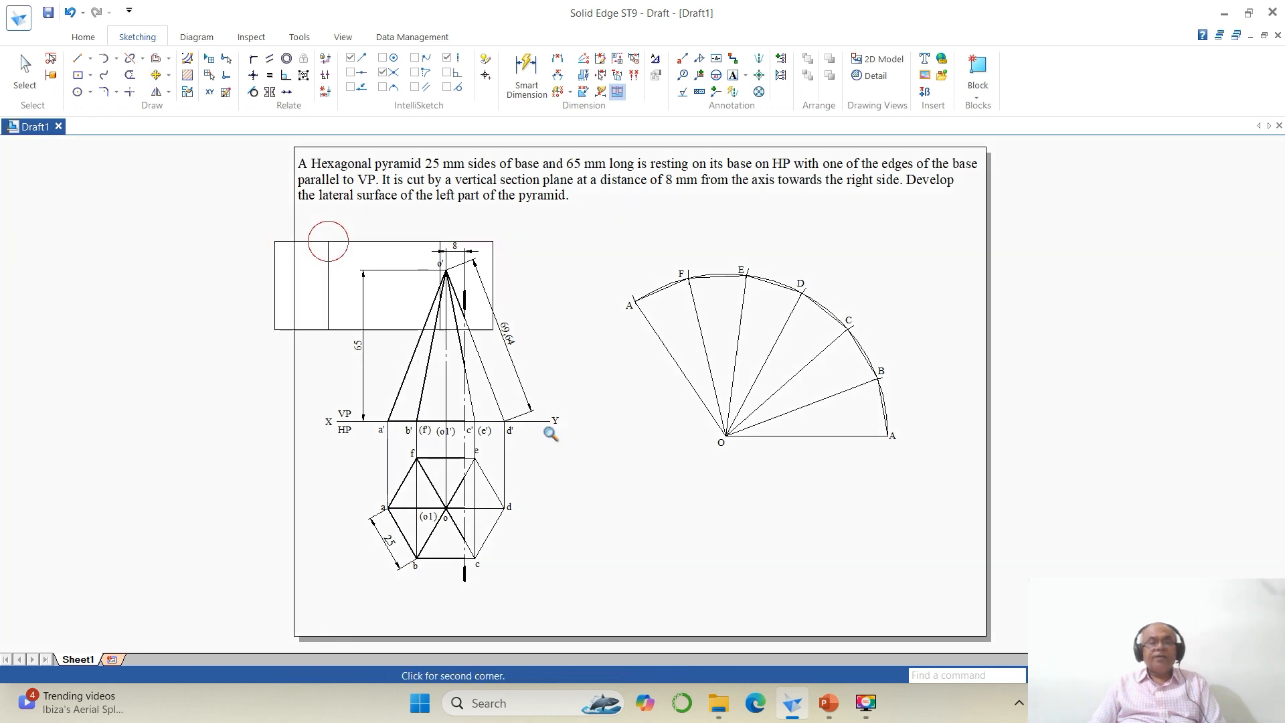
{"action": "left_click", "coordinate": [763, 618]}
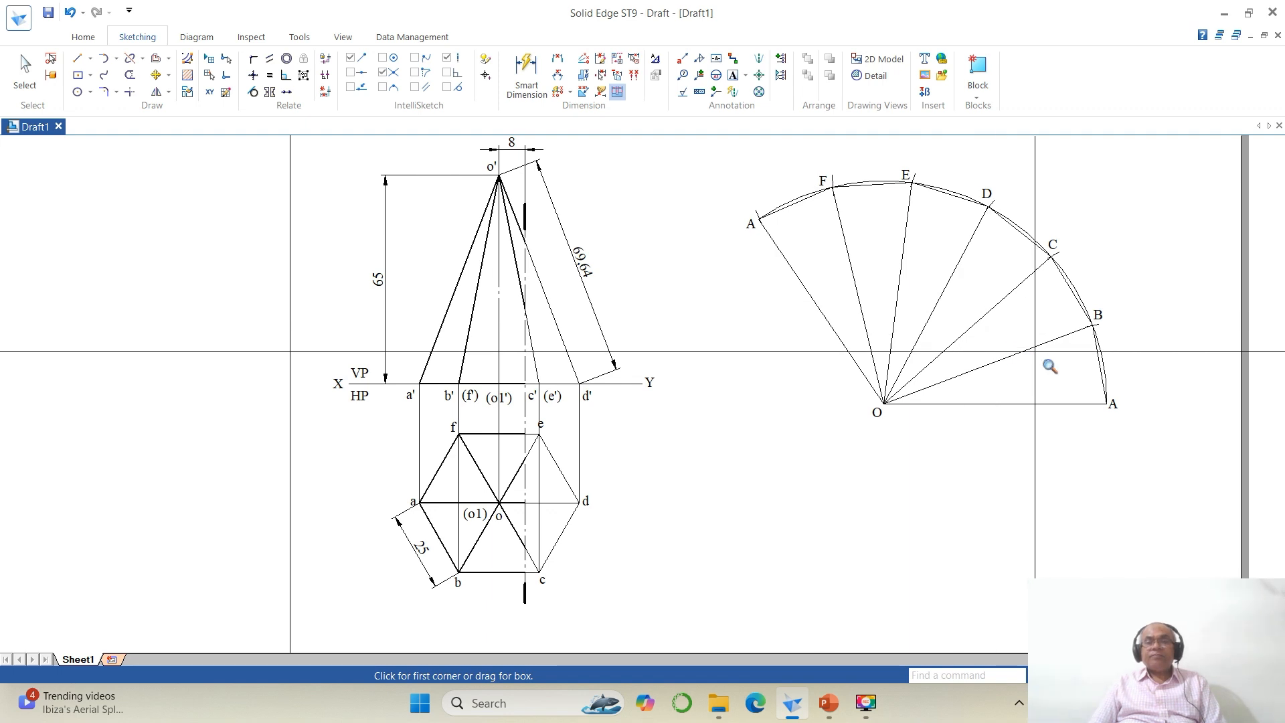
{"action": "left_click", "coordinate": [731, 76]}
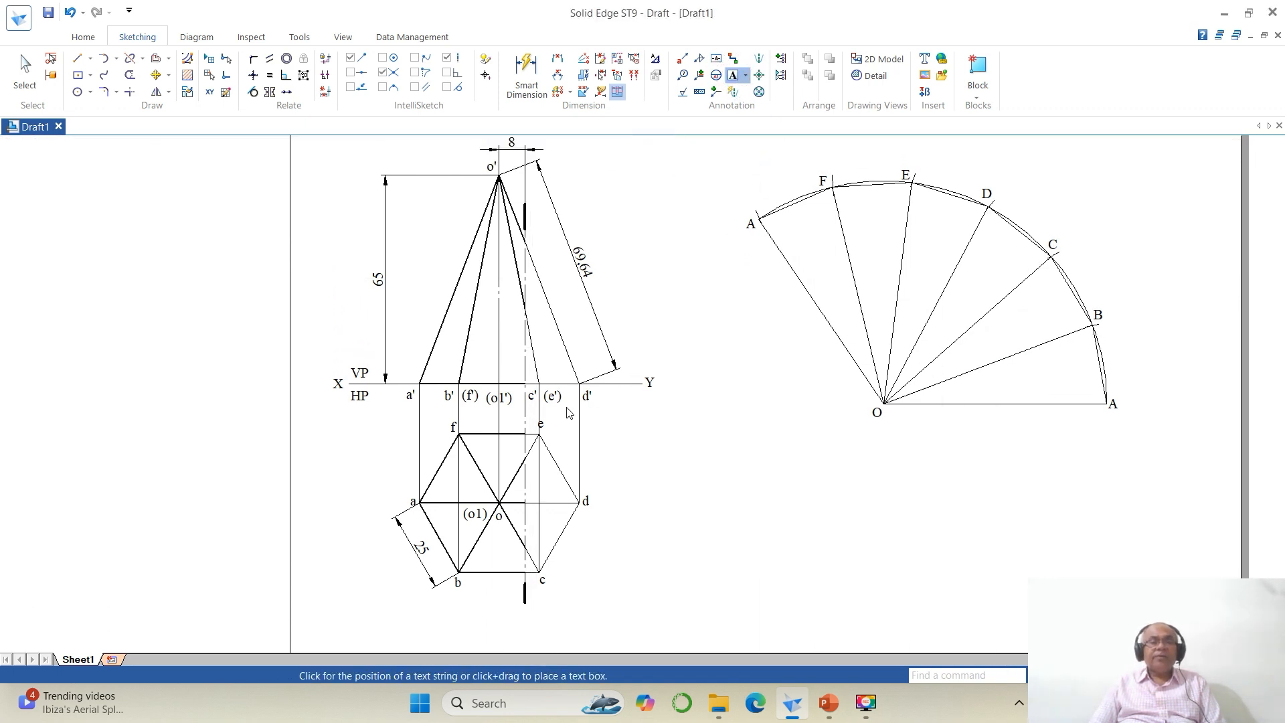
{"action": "left_click", "coordinate": [515, 401]}
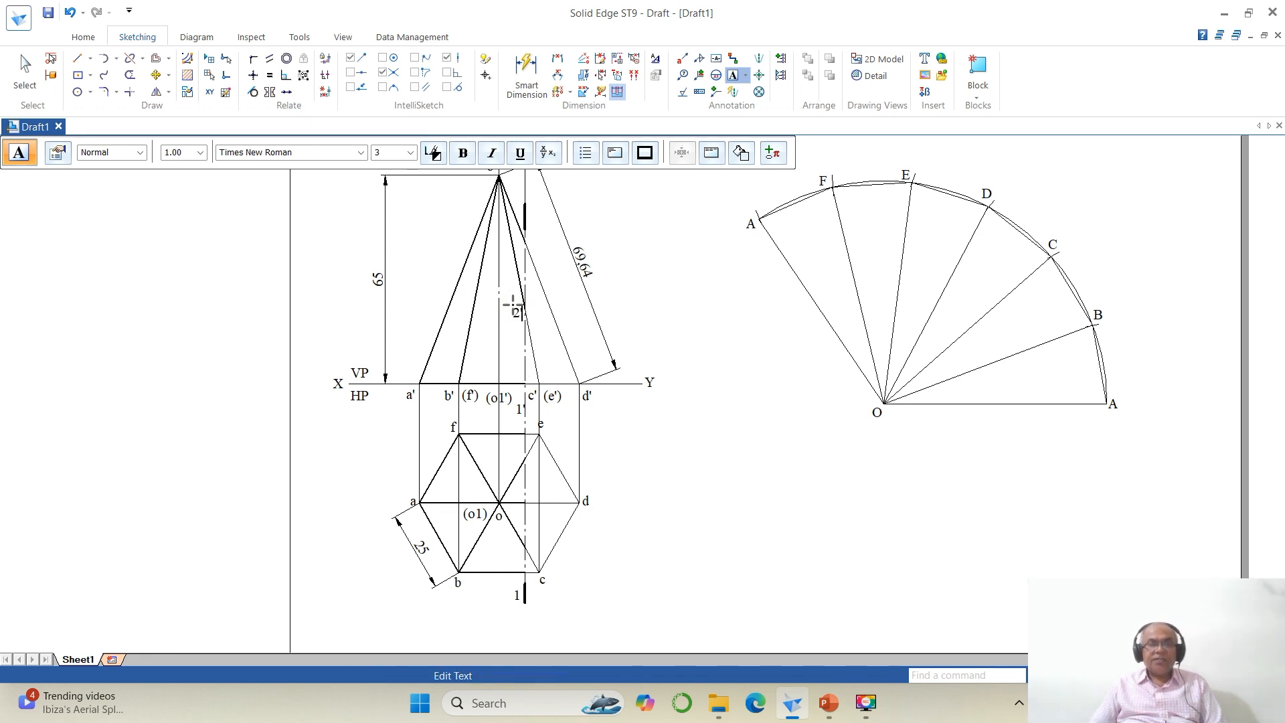
{"action": "type", "text": "'"}
{"action": "left_click", "coordinate": [514, 558]}
{"action": "left_click", "coordinate": [522, 544]}
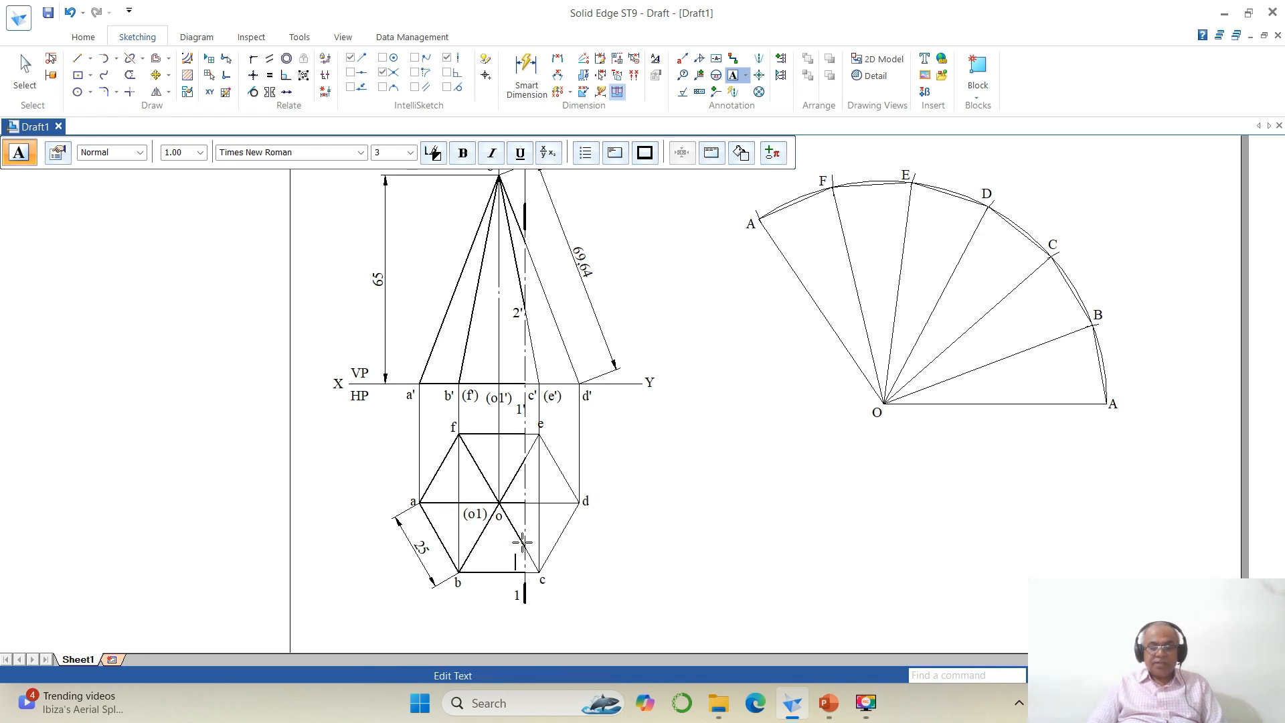
{"action": "left_click", "coordinate": [522, 243]}
{"action": "type", "text": "3'"}
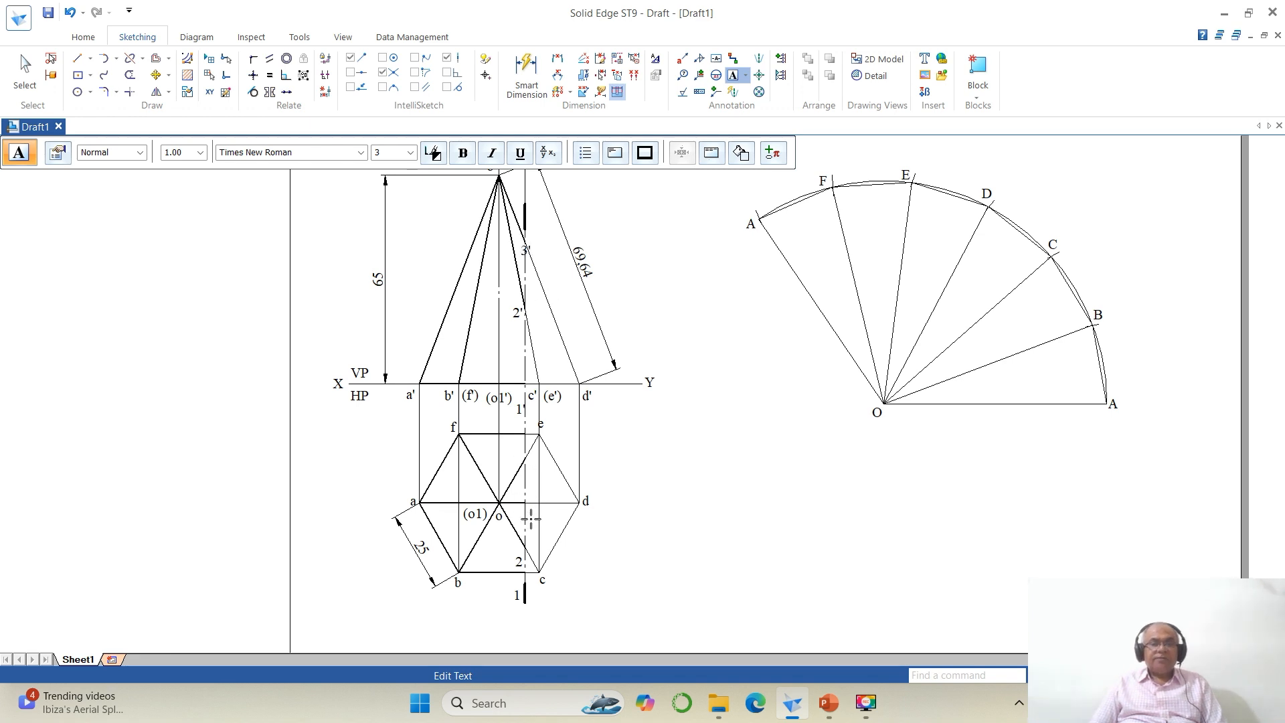
{"action": "left_click", "coordinate": [507, 299]}
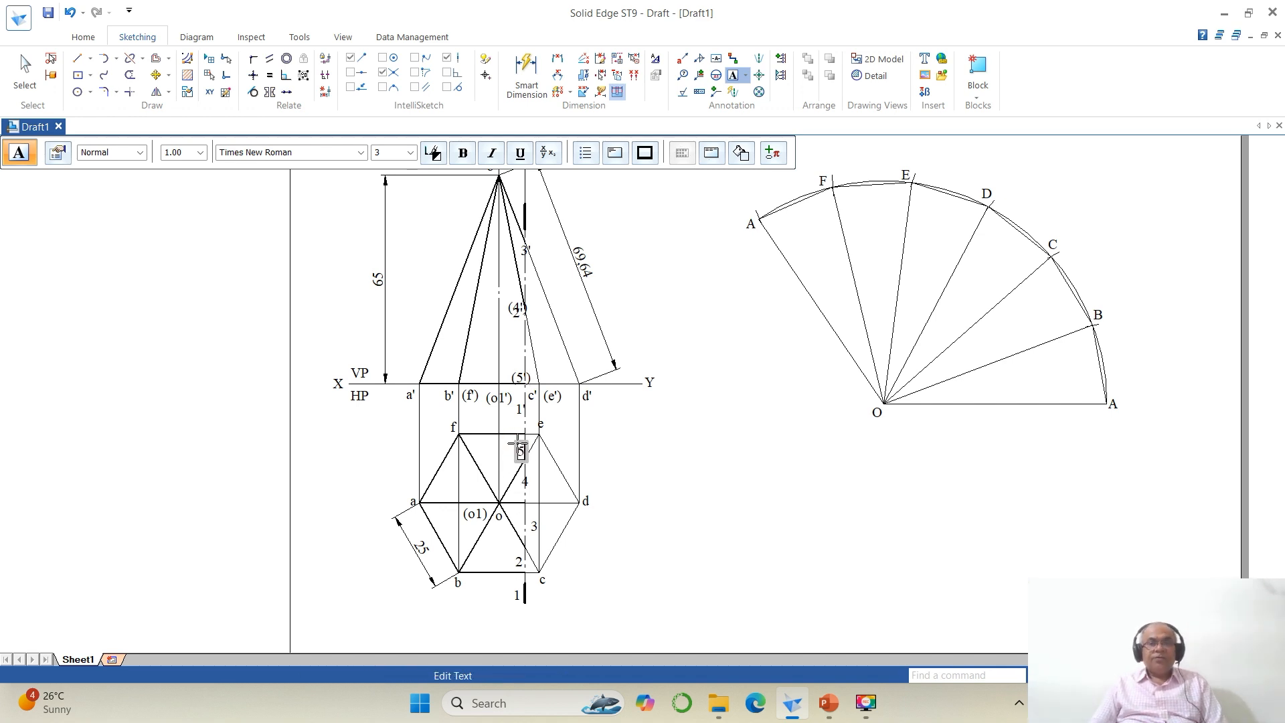
{"action": "left_click", "coordinate": [736, 475]}
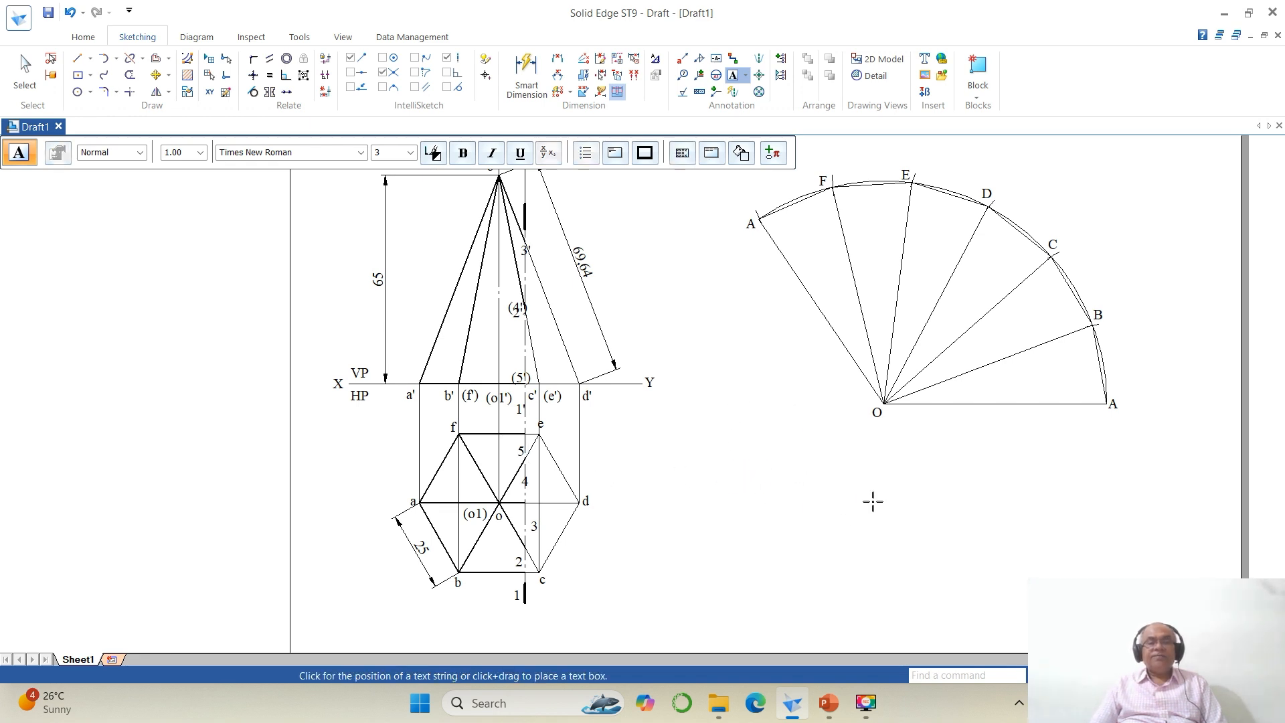
Step: Move the front-view labels 3', (4') and 2' closer to their section points
{"action": "left_click", "coordinate": [1138, 675]}
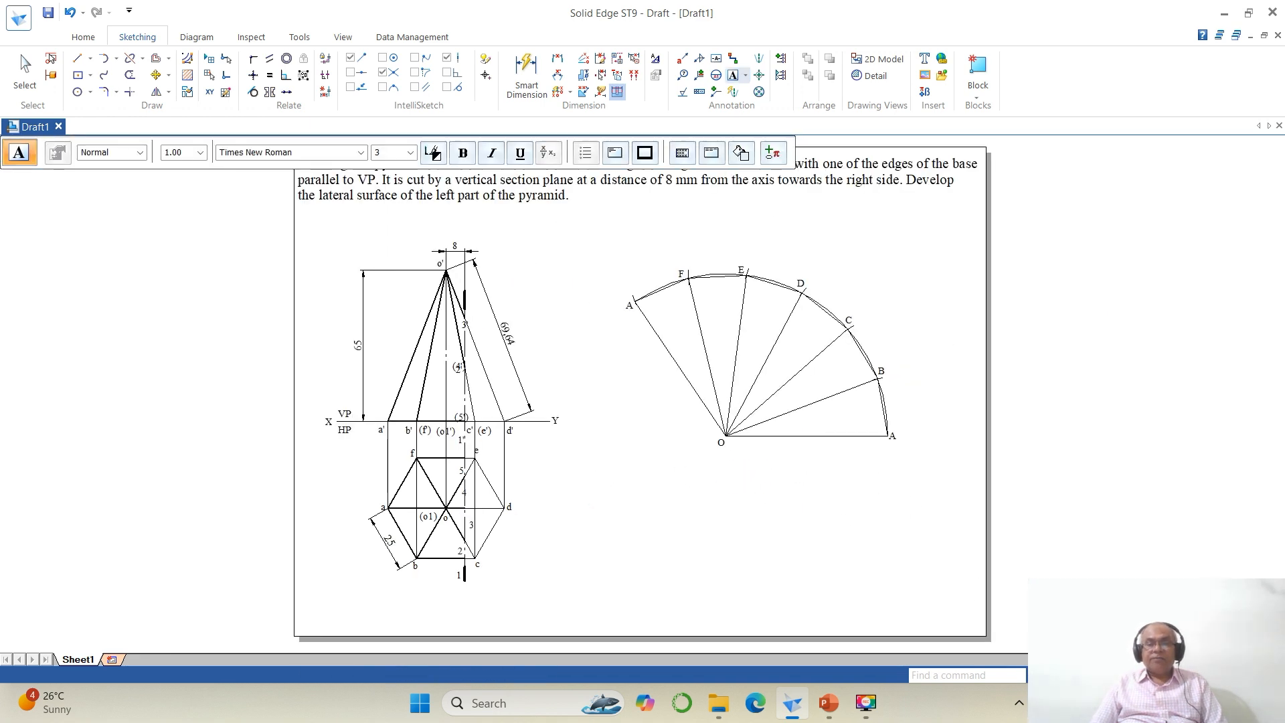
{"action": "left_click", "coordinate": [1101, 675]}
{"action": "left_click_drag", "start_coordinate": [238, 241], "coordinate": [806, 487]}
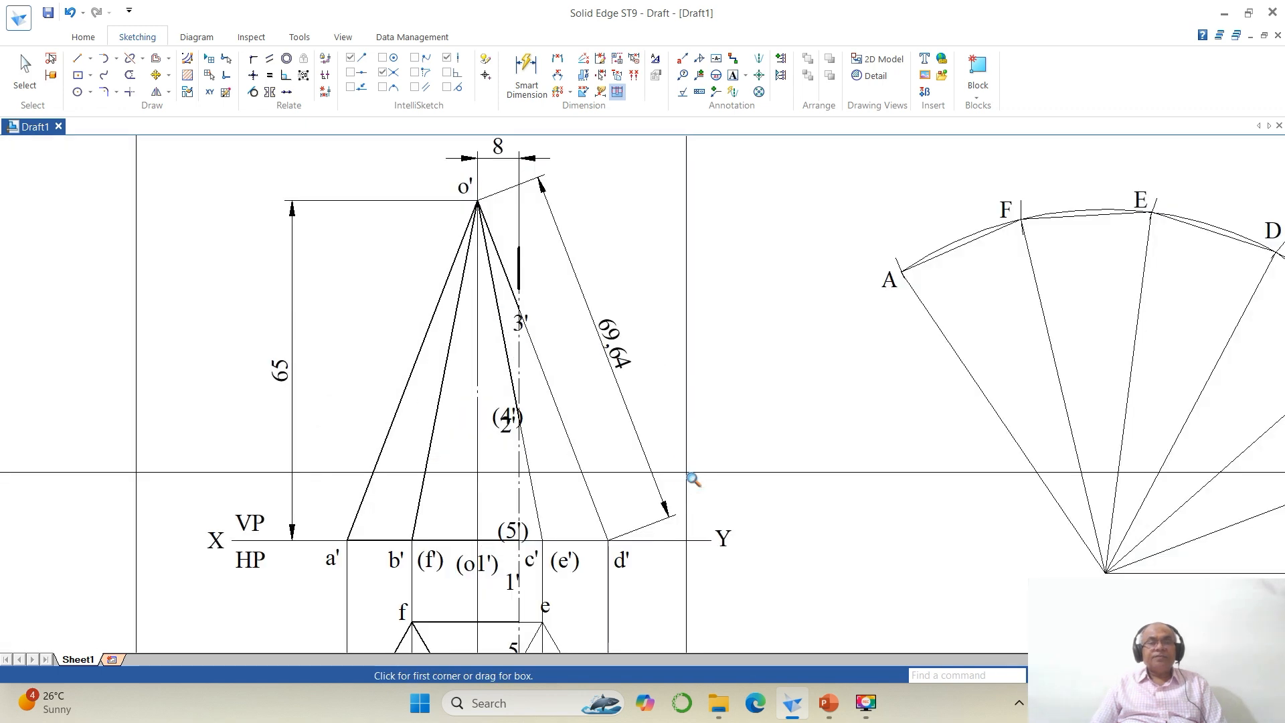
{"action": "left_click", "coordinate": [156, 75]}
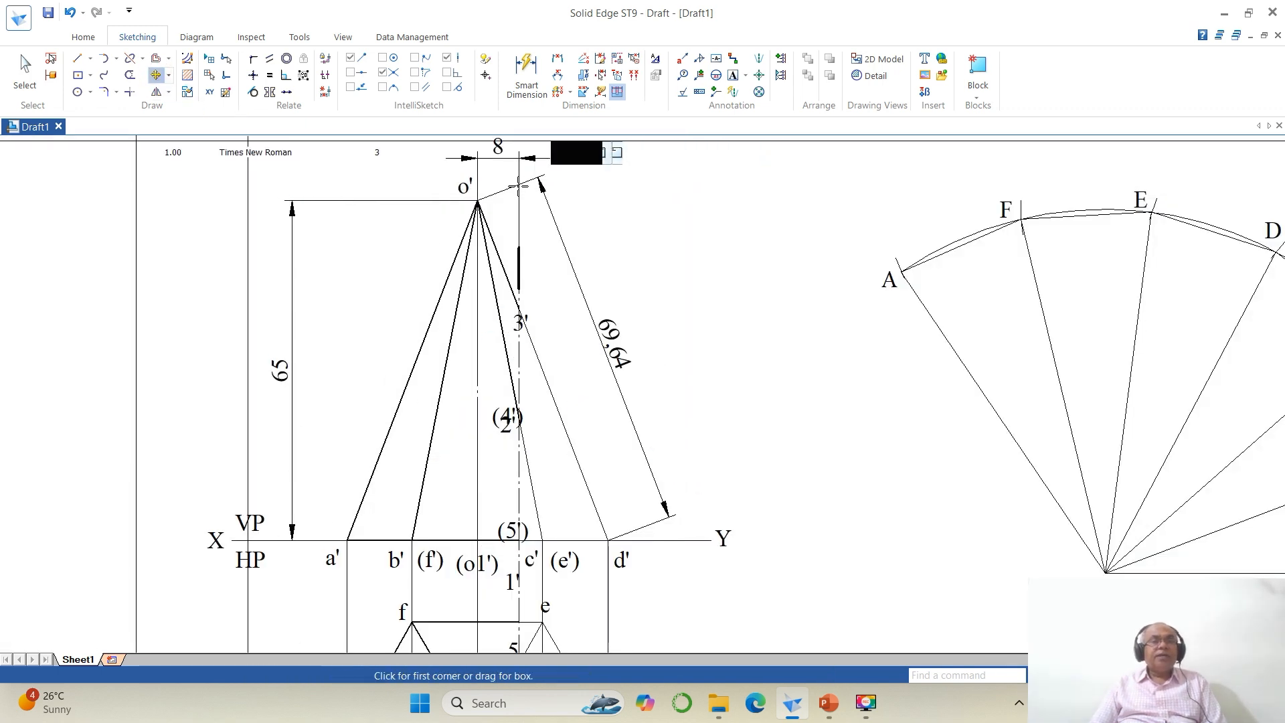
{"action": "left_click", "coordinate": [527, 322]}
{"action": "left_click", "coordinate": [574, 330]}
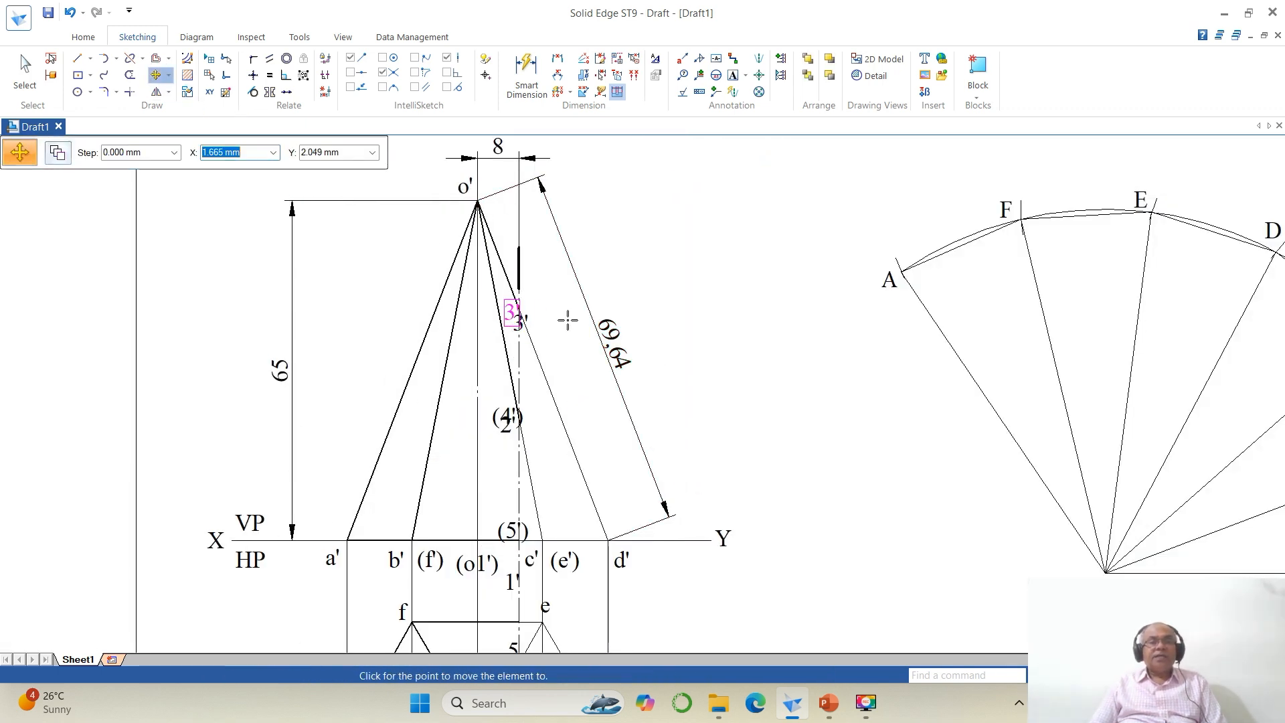
{"action": "left_click", "coordinate": [561, 319]}
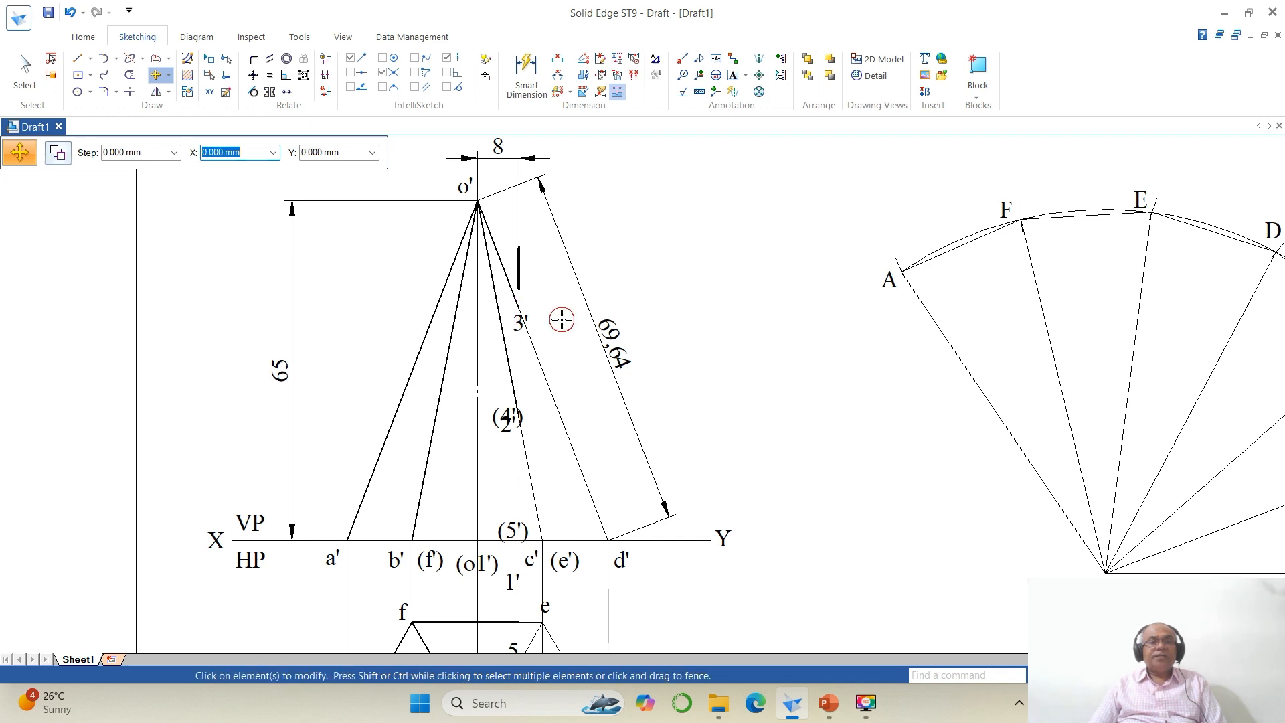
{"action": "left_click", "coordinate": [522, 412]}
{"action": "left_click", "coordinate": [563, 421]}
{"action": "left_click", "coordinate": [497, 372]}
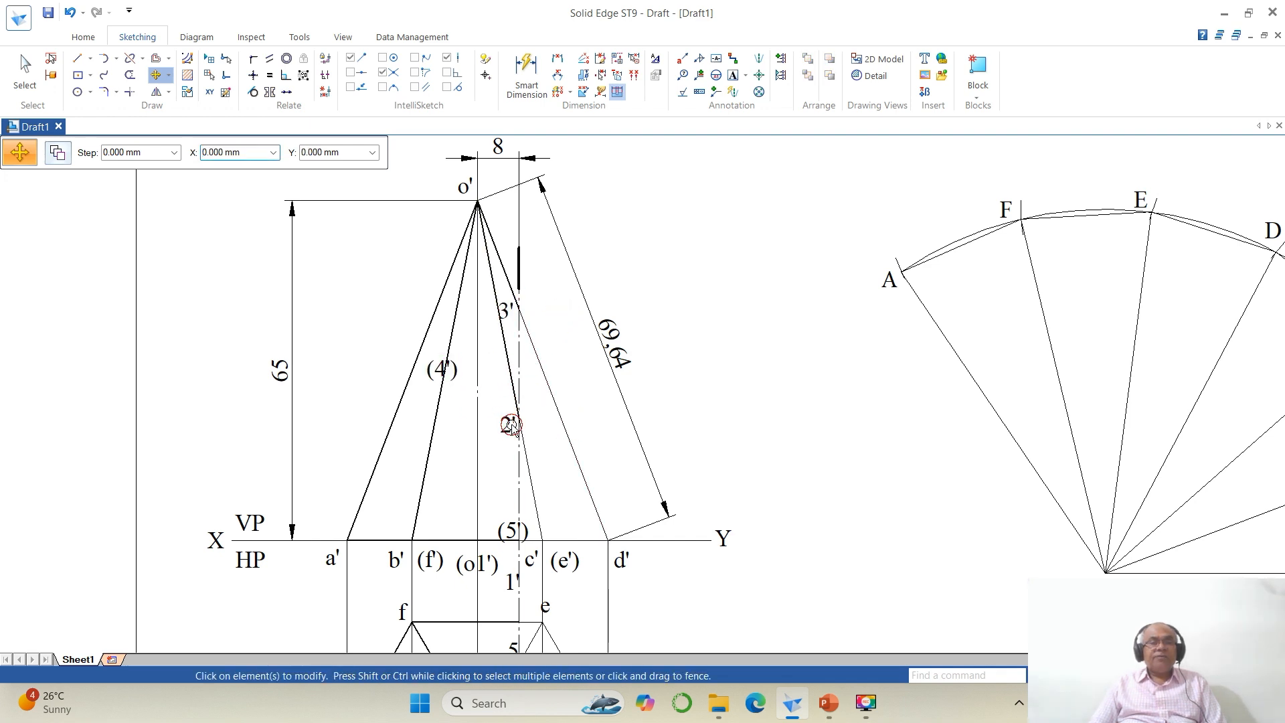
{"action": "left_click", "coordinate": [507, 424]}
{"action": "left_click", "coordinate": [552, 461]}
{"action": "left_click", "coordinate": [551, 454]}
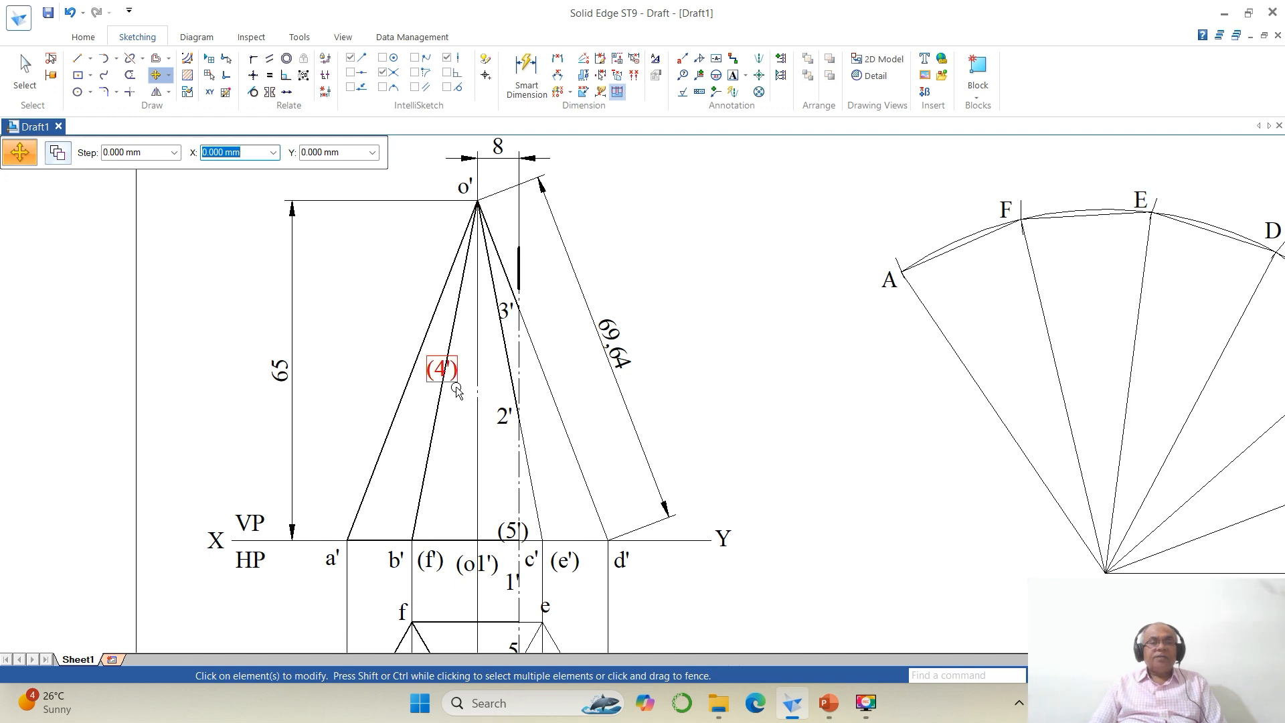
{"action": "left_click", "coordinate": [457, 391]}
{"action": "left_click", "coordinate": [476, 427]}
{"action": "left_click", "coordinate": [509, 477]}
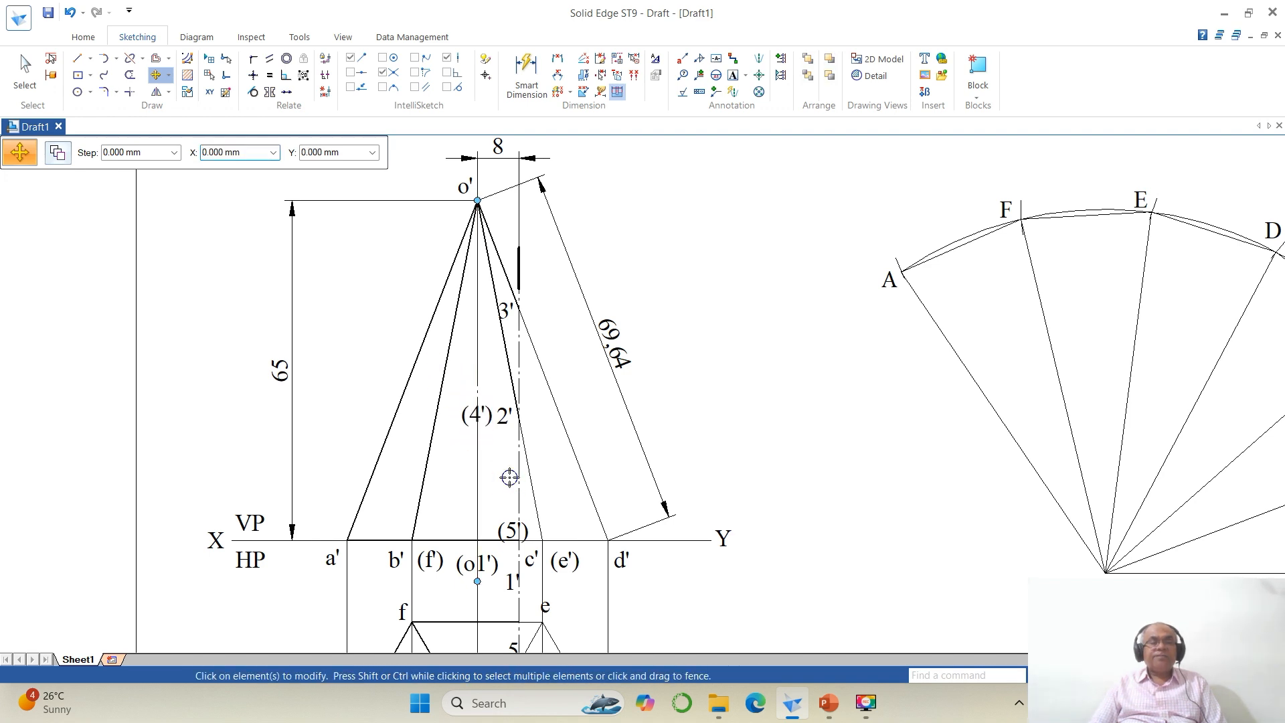
Step: Draw a horizontal line from point 2' and trim it at the pyramid's true-length edge
{"action": "left_click", "coordinate": [79, 60]}
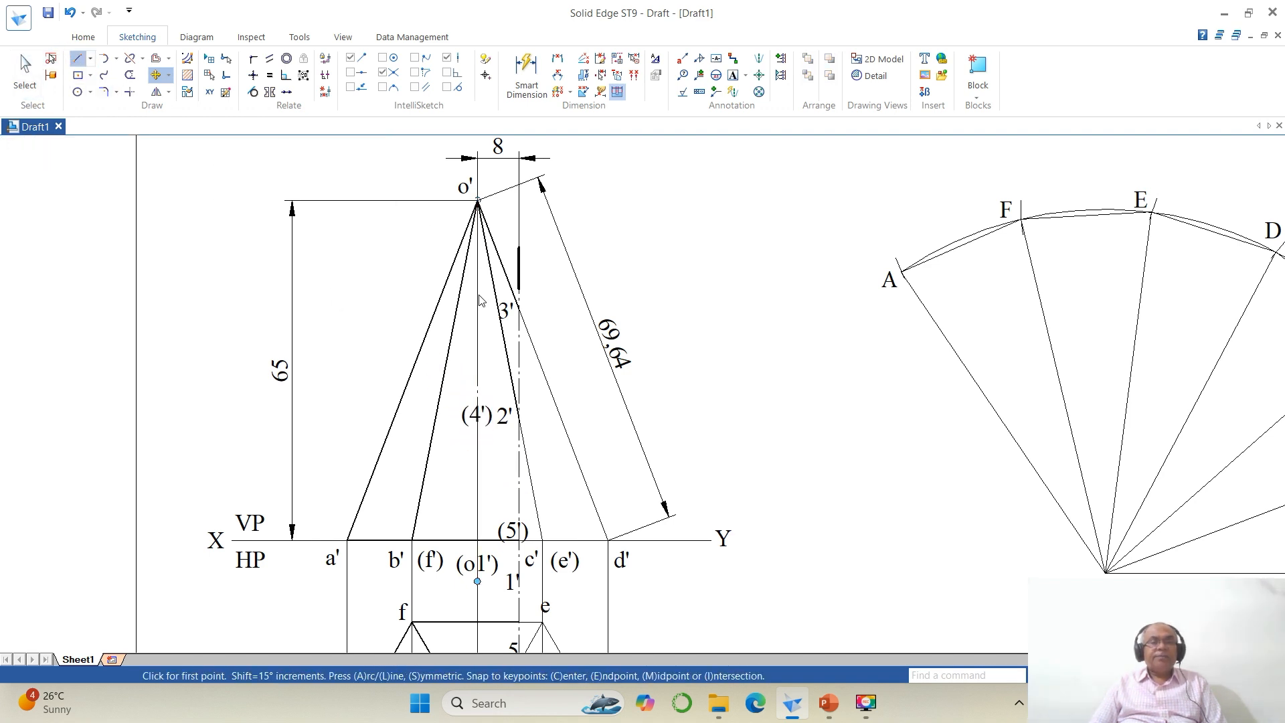
{"action": "left_click", "coordinate": [519, 417]}
{"action": "left_click", "coordinate": [603, 417]}
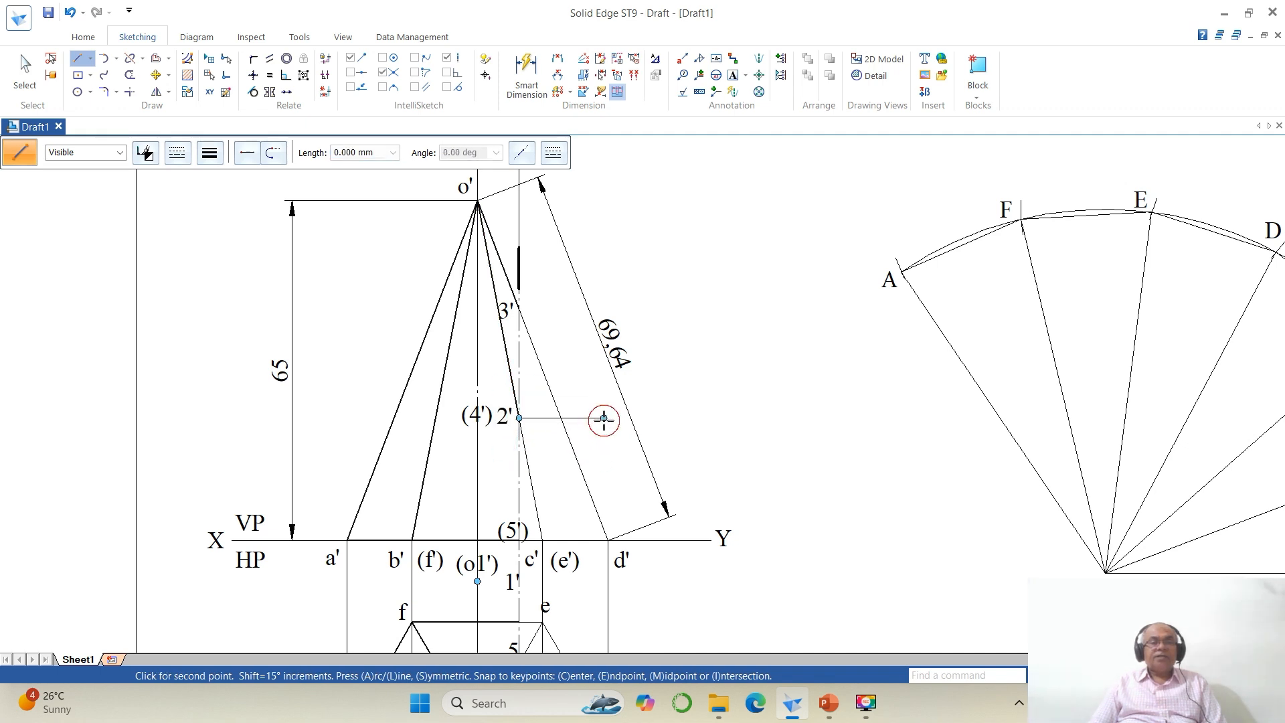
{"action": "key", "text": "Escape"}
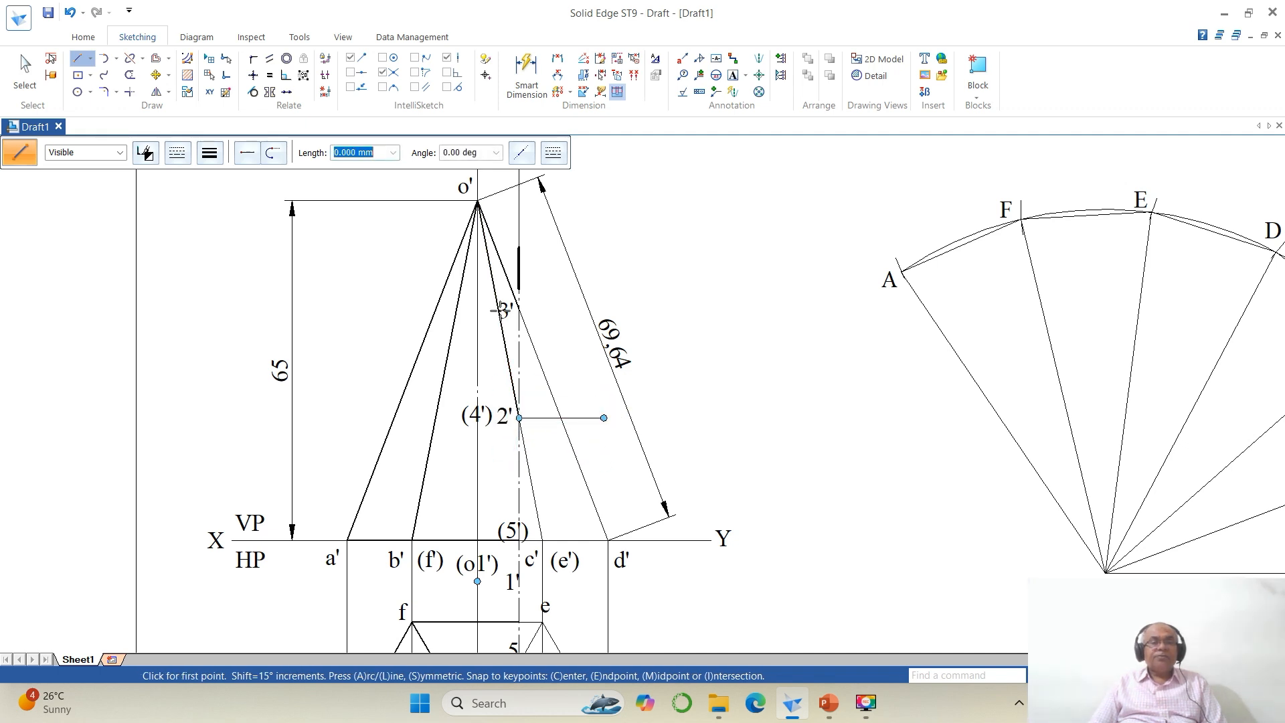
{"action": "left_click", "coordinate": [129, 75]}
{"action": "left_click", "coordinate": [587, 418]}
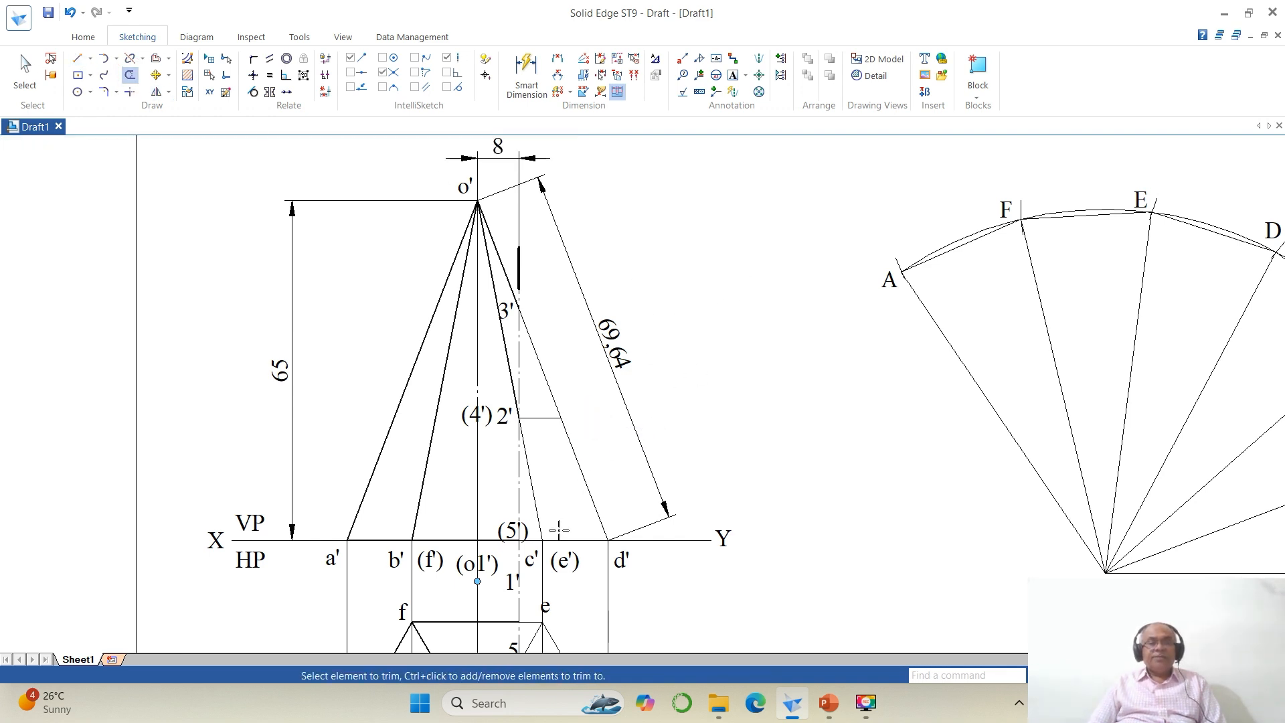
Step: Move the front-view labels (5') and 1' closer to their section points
{"action": "left_click", "coordinate": [155, 75]}
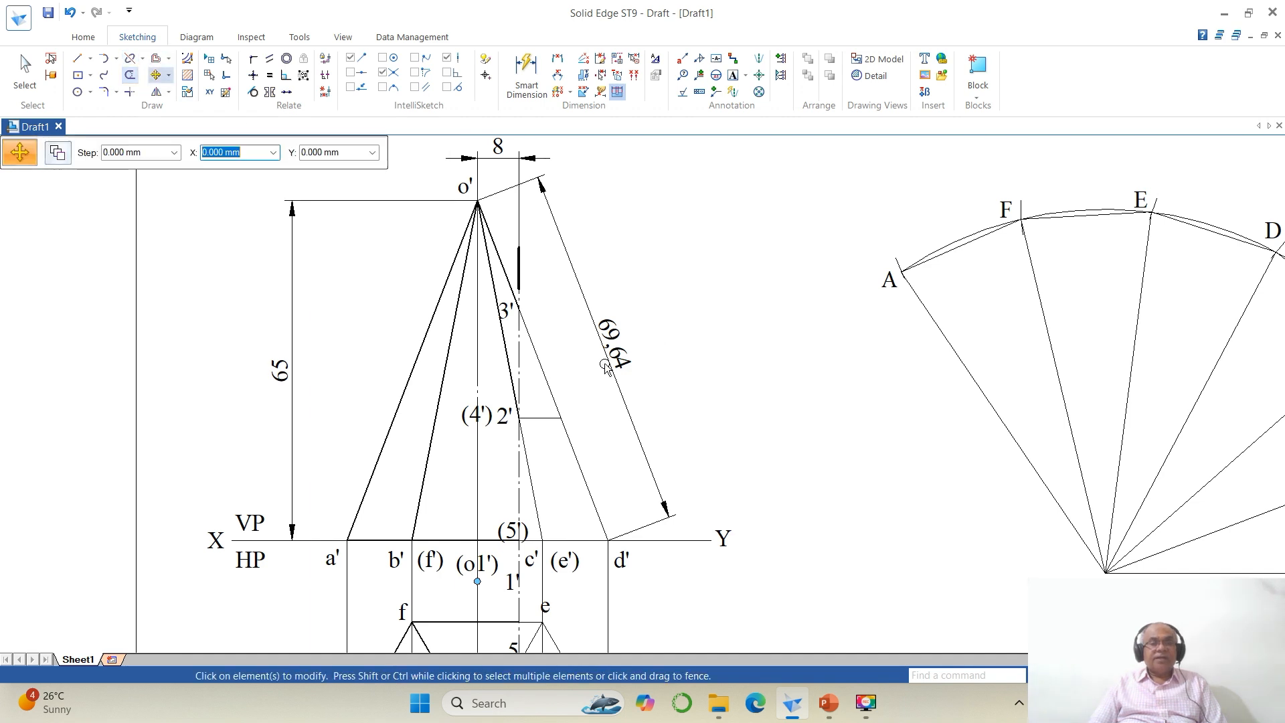
{"action": "left_click", "coordinate": [531, 525]}
{"action": "left_click", "coordinate": [635, 551]}
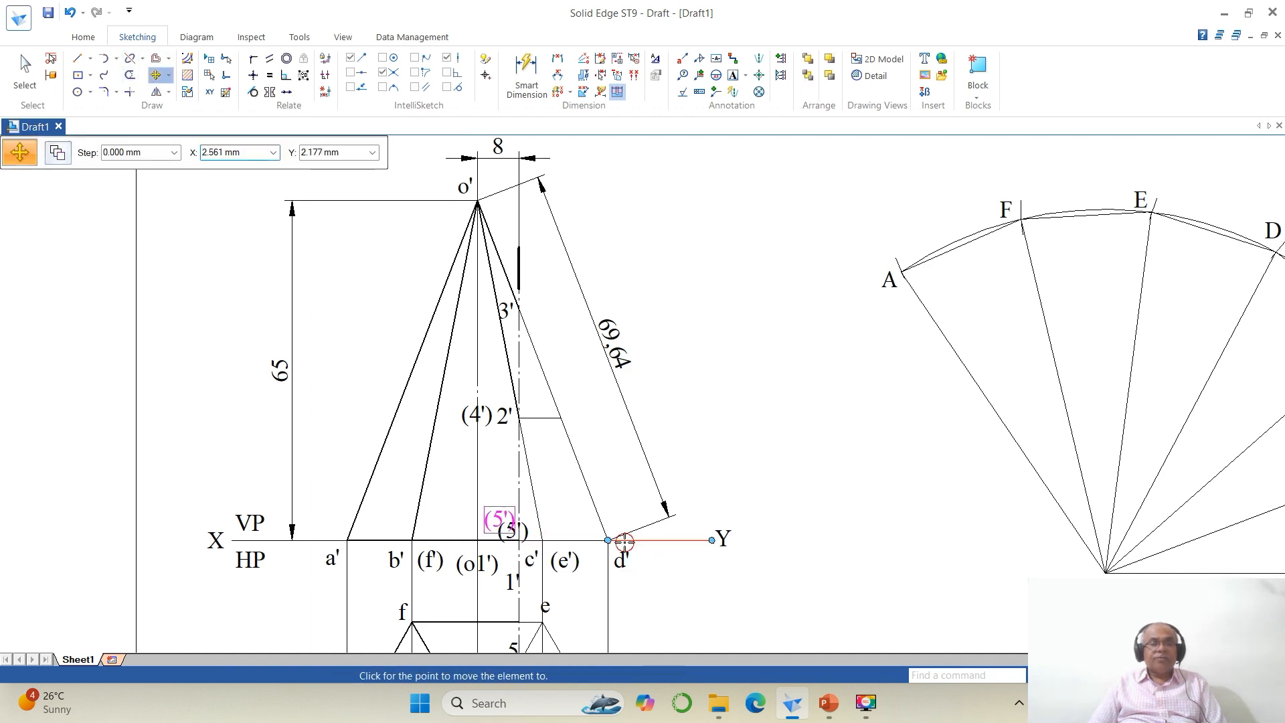
{"action": "left_click", "coordinate": [621, 540]}
{"action": "left_click", "coordinate": [518, 591]}
{"action": "left_click", "coordinate": [576, 607]}
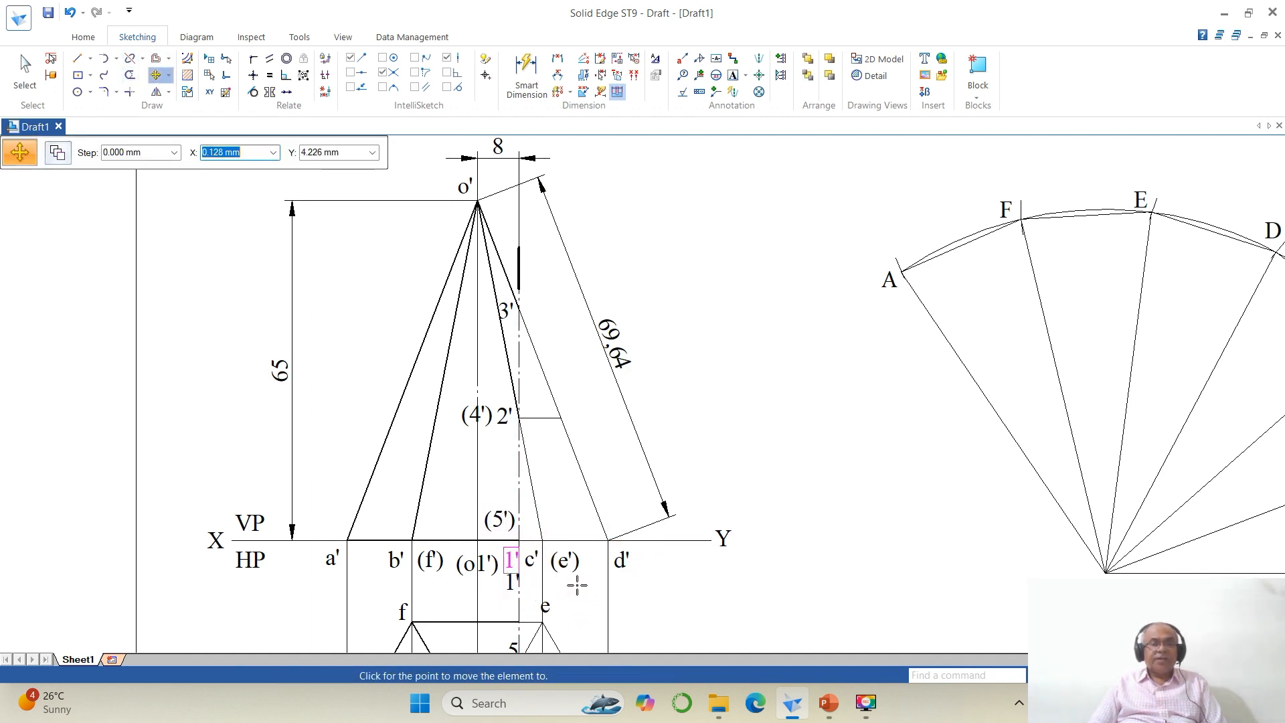
{"action": "left_click", "coordinate": [574, 583]}
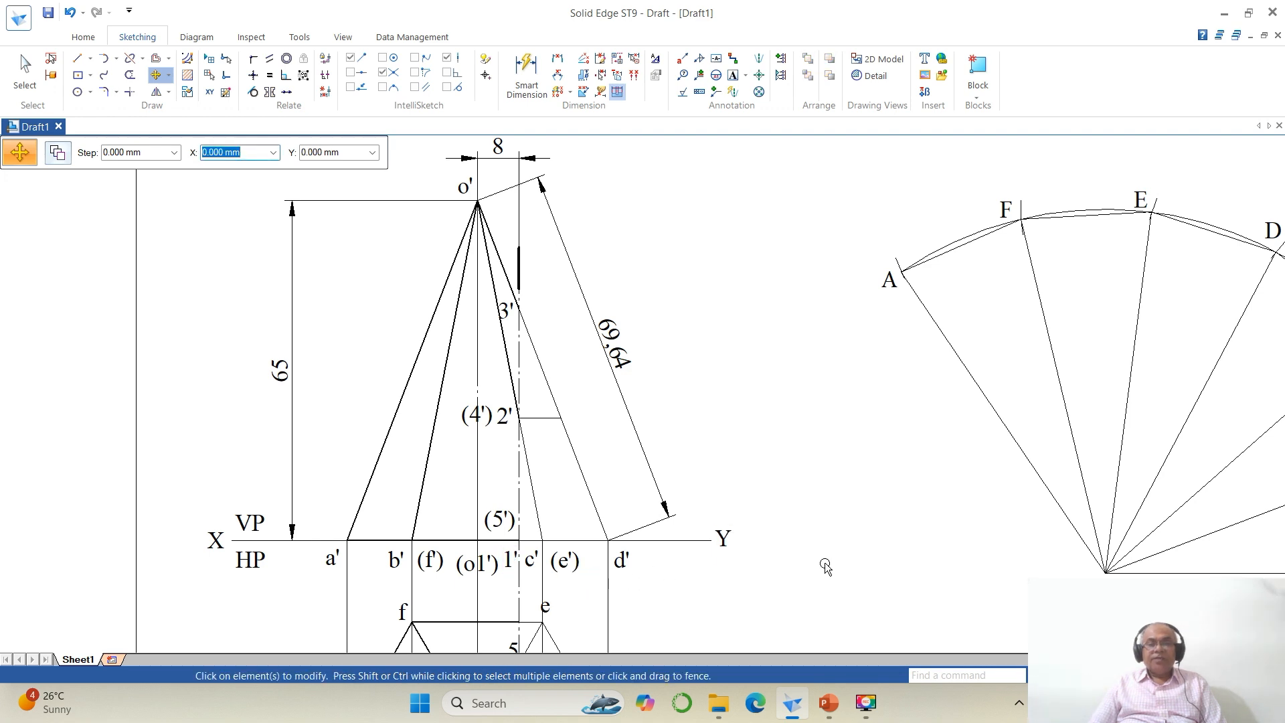
Step: Move the top-view labels 5, 4, 3, 2 and 1 closer to their points along the section plane
{"action": "left_click", "coordinate": [1131, 675]}
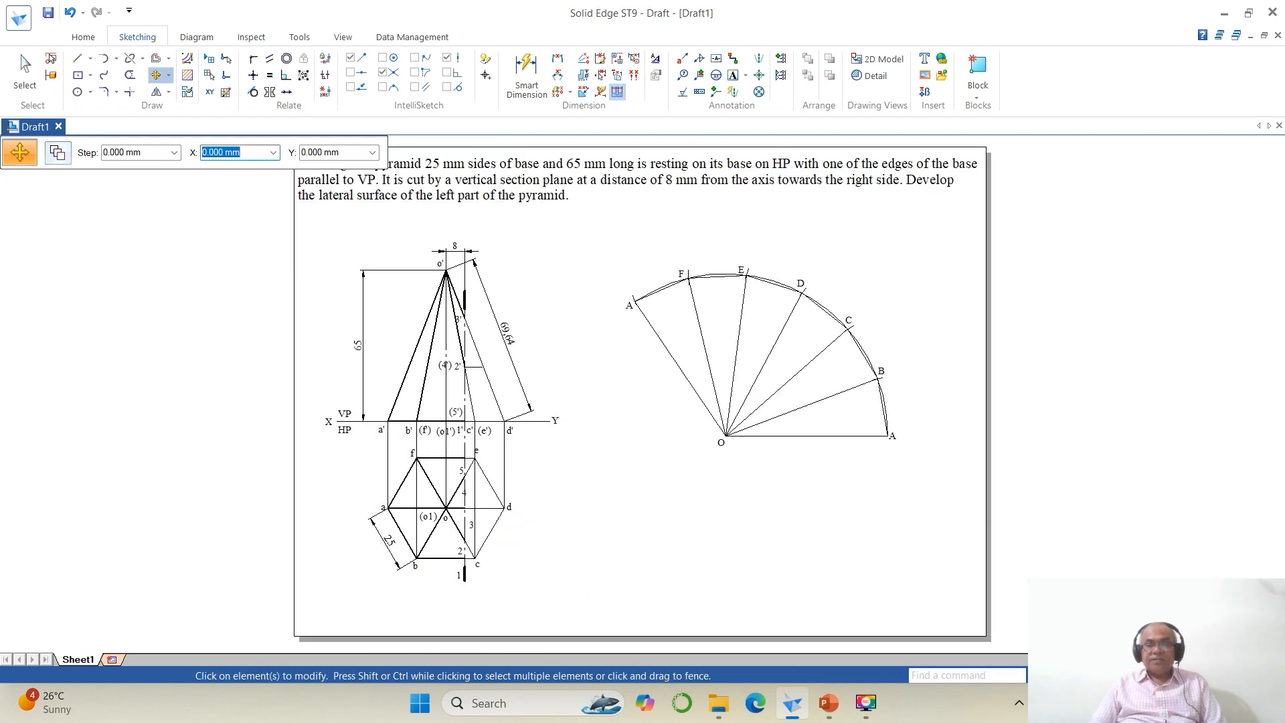
{"action": "left_click", "coordinate": [1097, 675]}
{"action": "left_click_drag", "start_coordinate": [381, 418], "coordinate": [662, 631]}
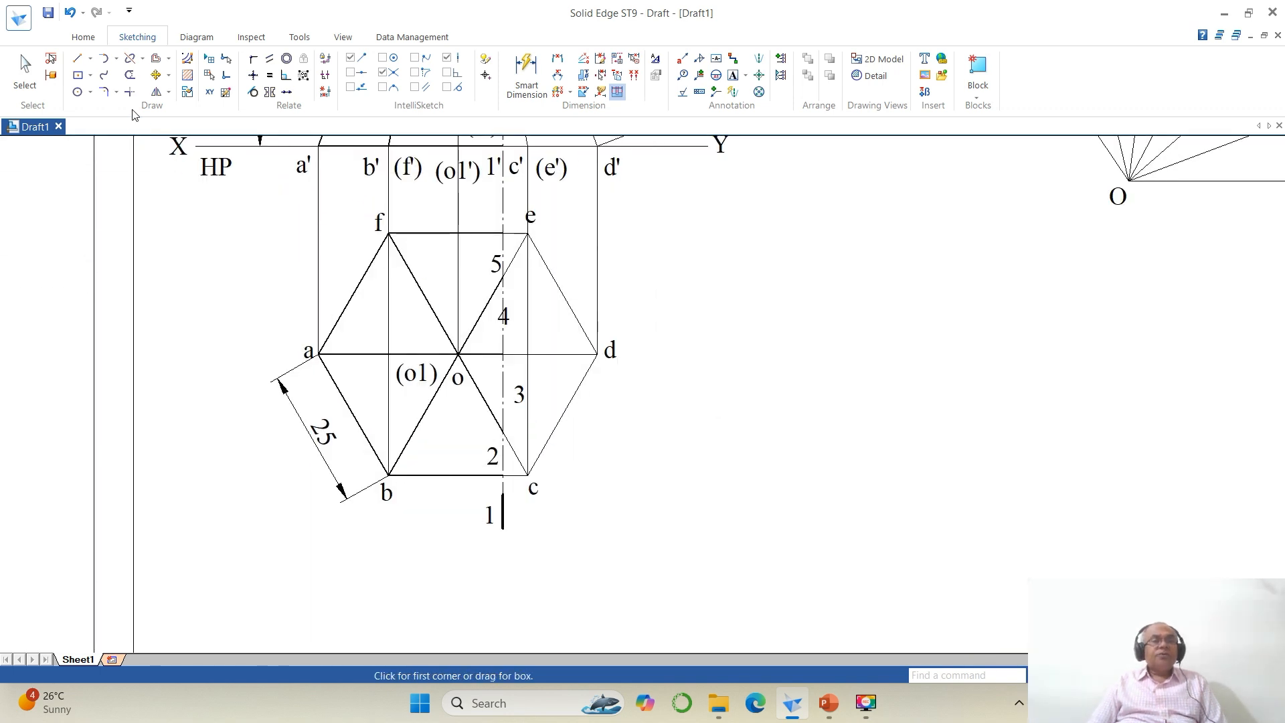
{"action": "left_click", "coordinate": [156, 75]}
{"action": "left_click", "coordinate": [490, 267]}
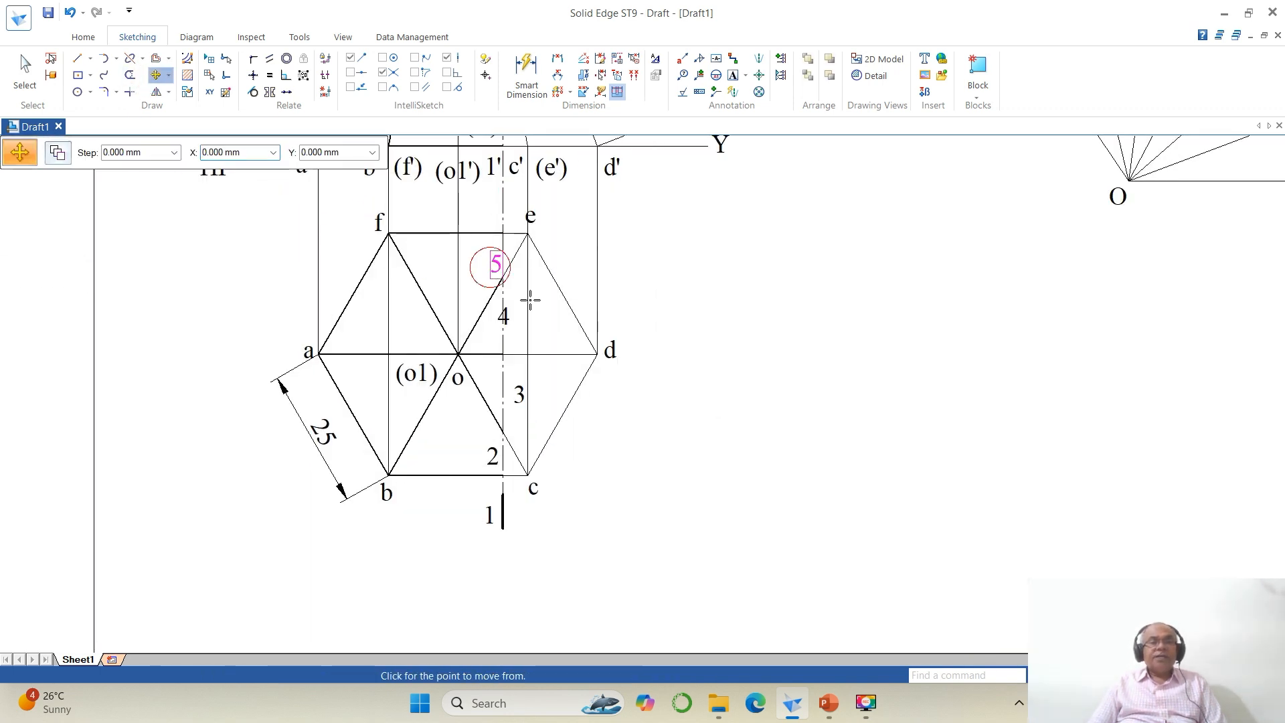
{"action": "left_click", "coordinate": [543, 303]}
{"action": "left_click", "coordinate": [541, 291]}
{"action": "left_click", "coordinate": [503, 327]}
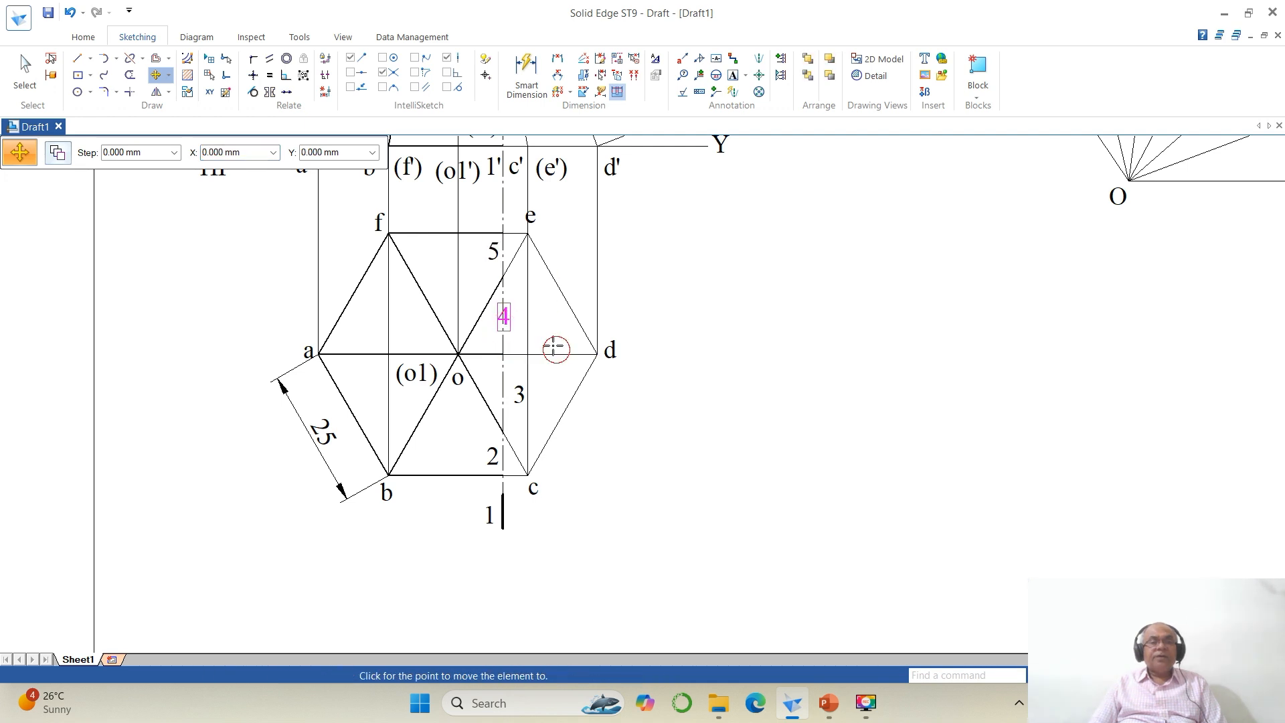
{"action": "left_click", "coordinate": [556, 346]}
{"action": "left_click", "coordinate": [544, 328]}
{"action": "left_click", "coordinate": [525, 400]}
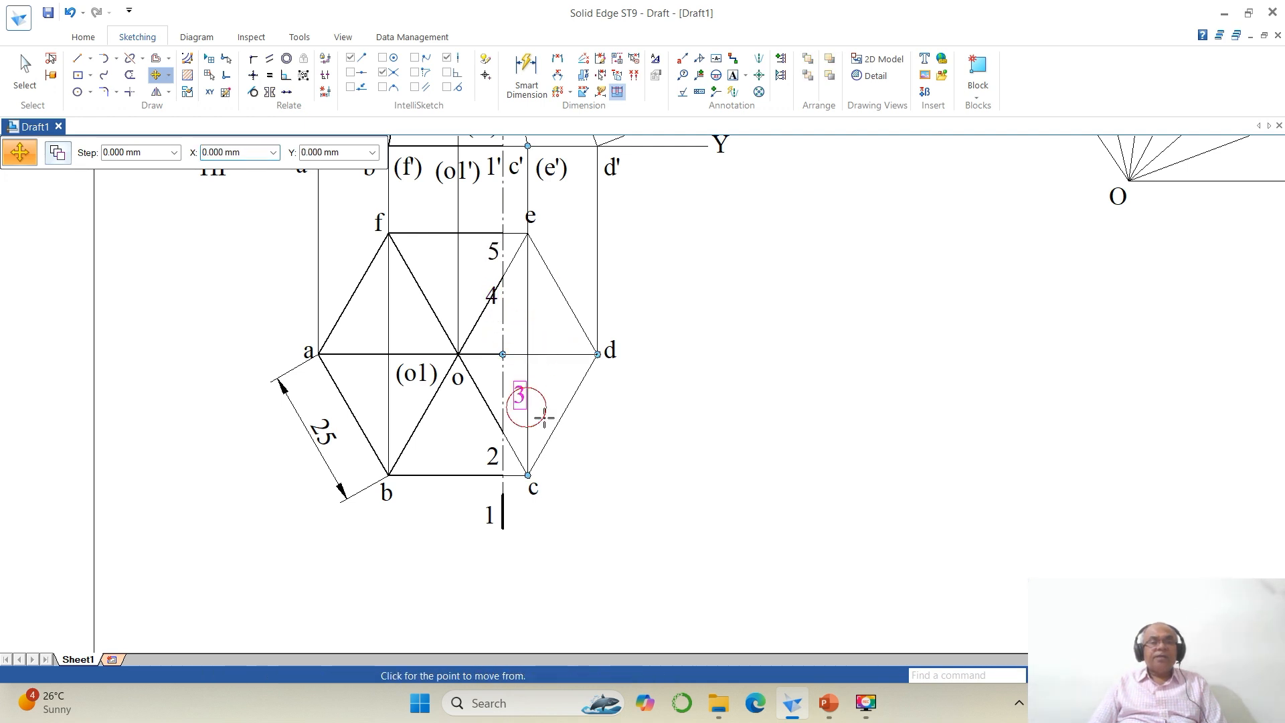
{"action": "left_click", "coordinate": [543, 420]}
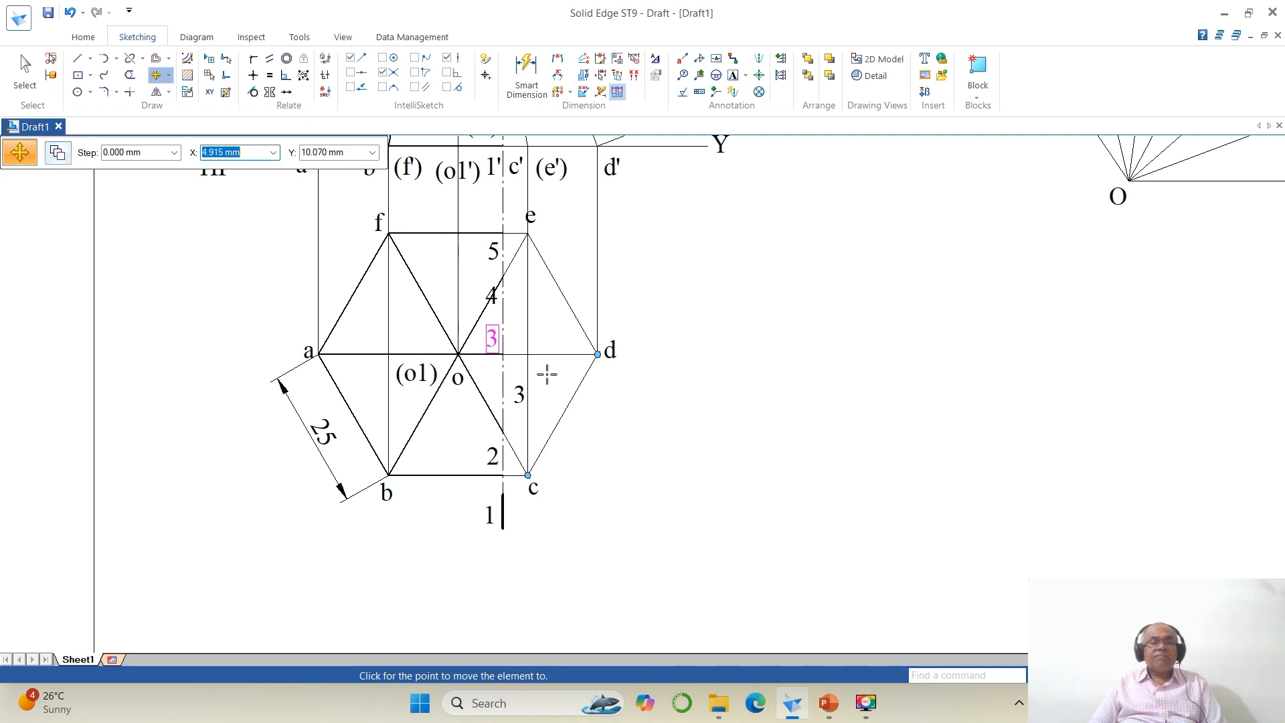
{"action": "left_click", "coordinate": [547, 375]}
{"action": "left_click", "coordinate": [495, 455]}
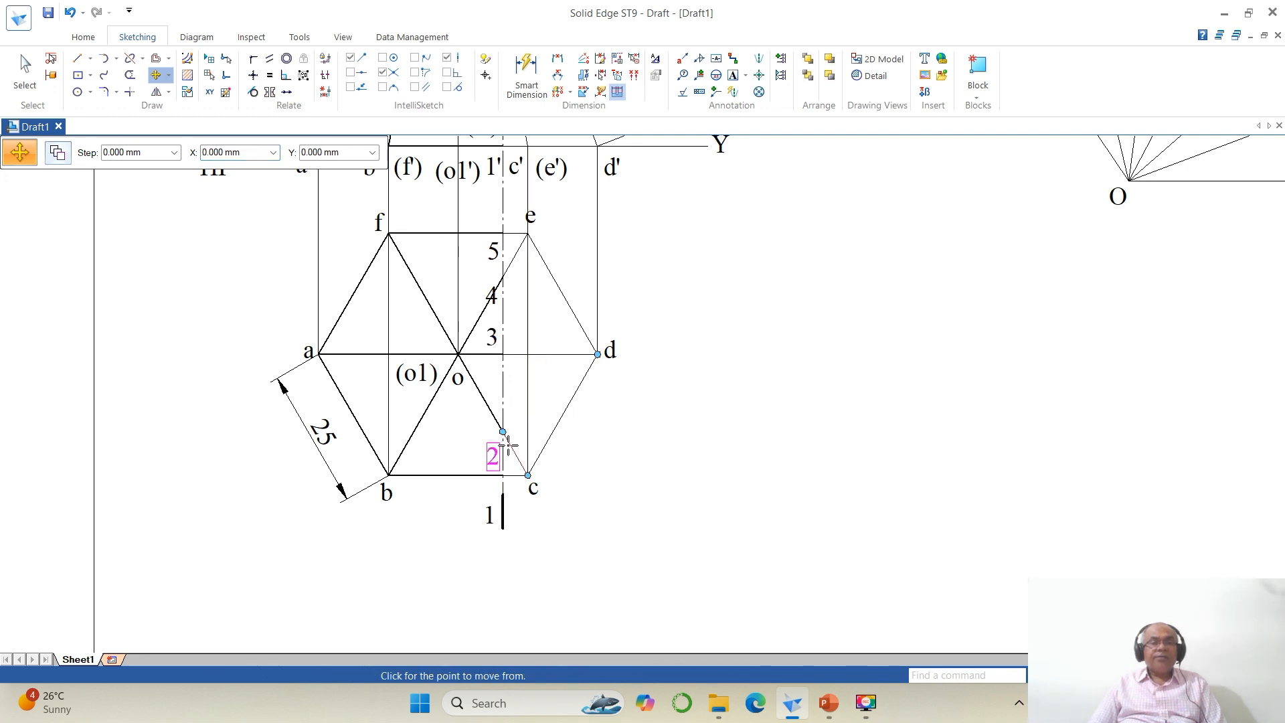
{"action": "left_click", "coordinate": [508, 446]}
{"action": "left_click", "coordinate": [507, 437]}
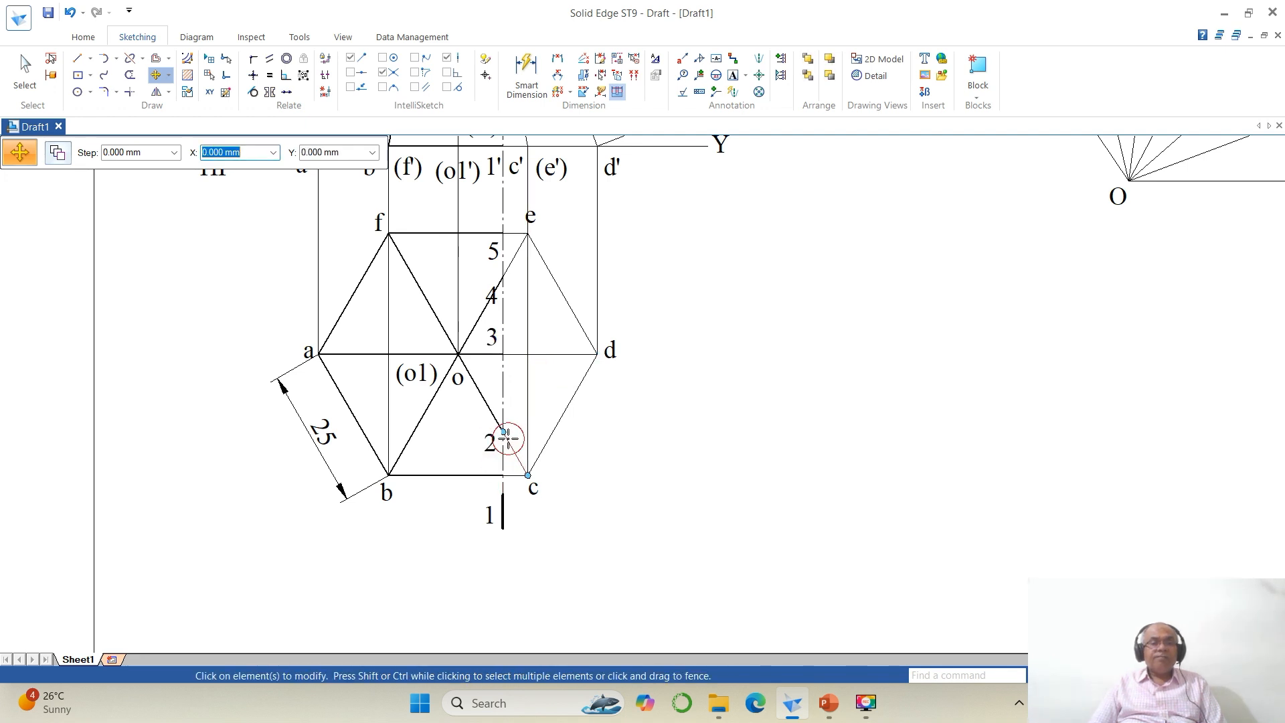
{"action": "left_click", "coordinate": [489, 514]}
{"action": "left_click", "coordinate": [611, 554]}
{"action": "left_click", "coordinate": [611, 532]}
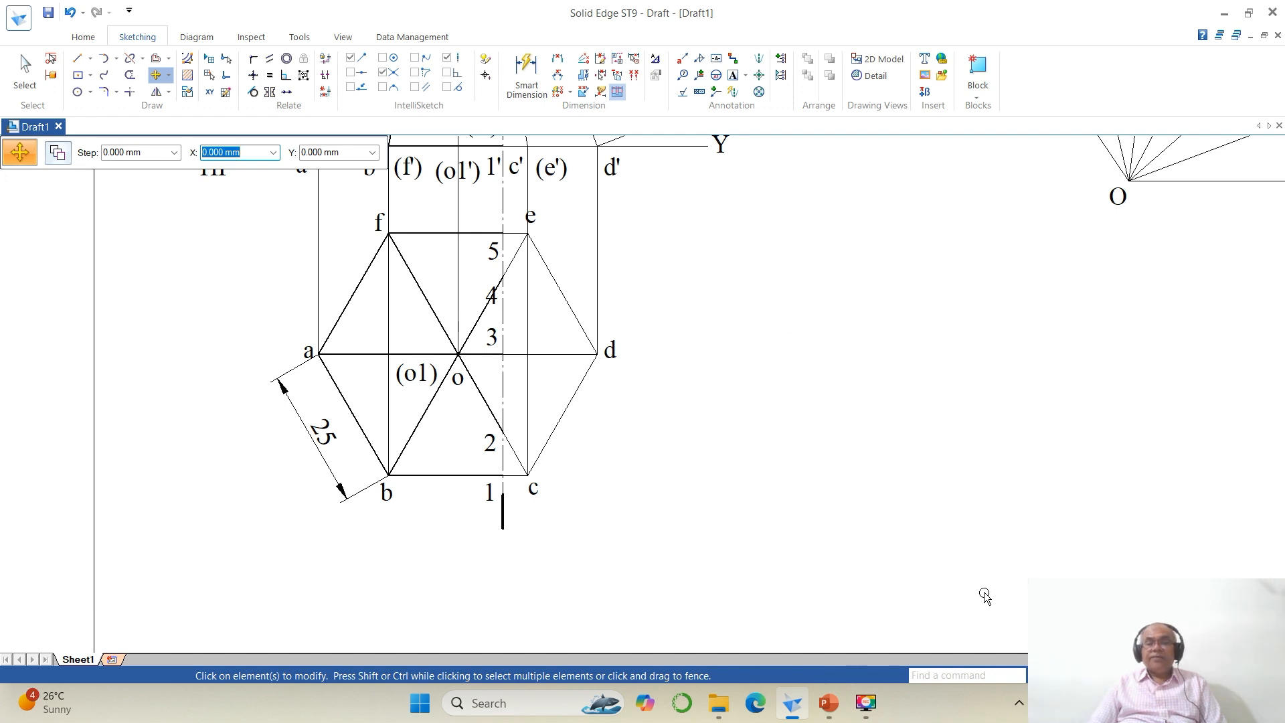
Step: Dimension the true lengths from the apex o' along the true-length edge to the projected points of 3' and 2'
{"action": "left_click", "coordinate": [1112, 676]}
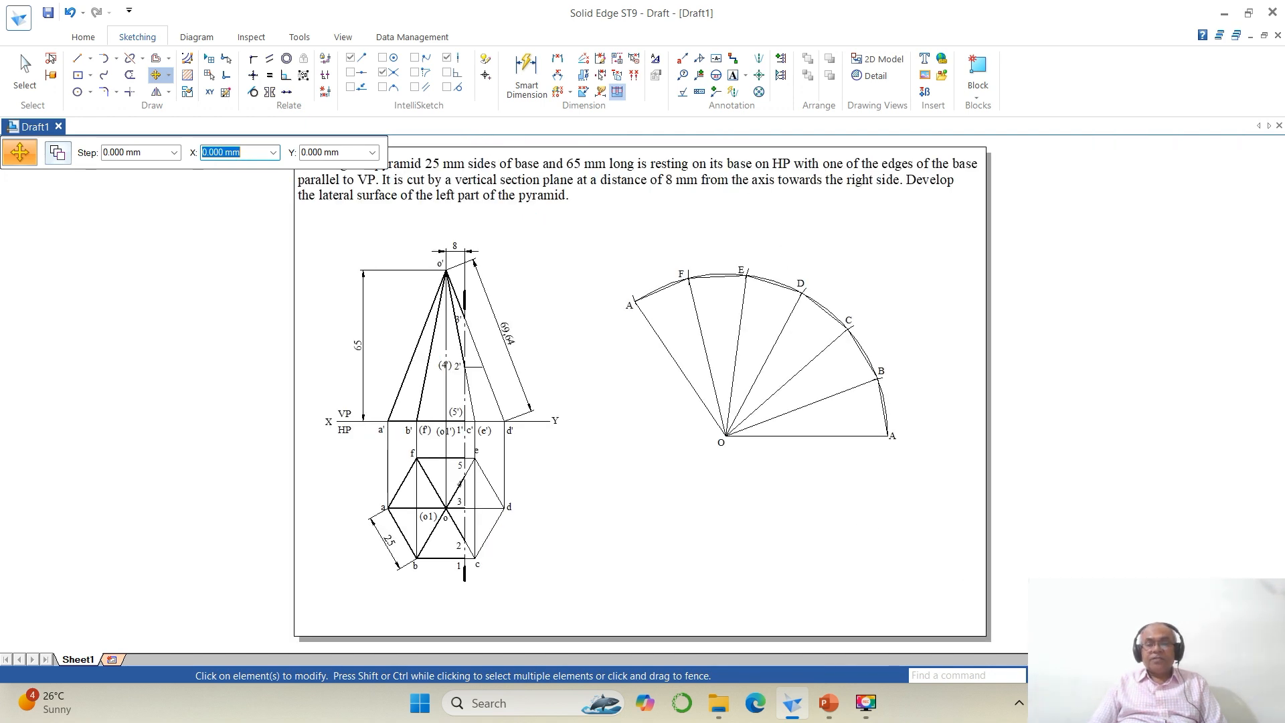
{"action": "left_click", "coordinate": [1097, 675]}
{"action": "left_click", "coordinate": [351, 220]}
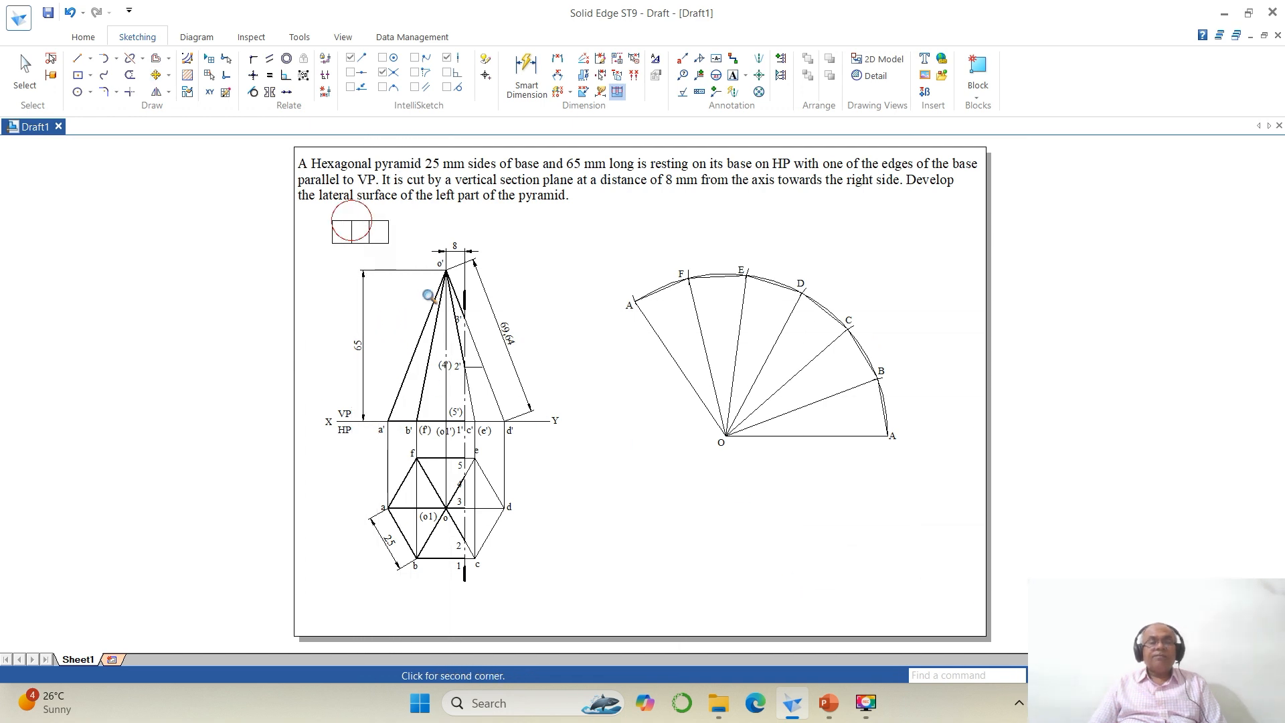
{"action": "left_click", "coordinate": [659, 462]}
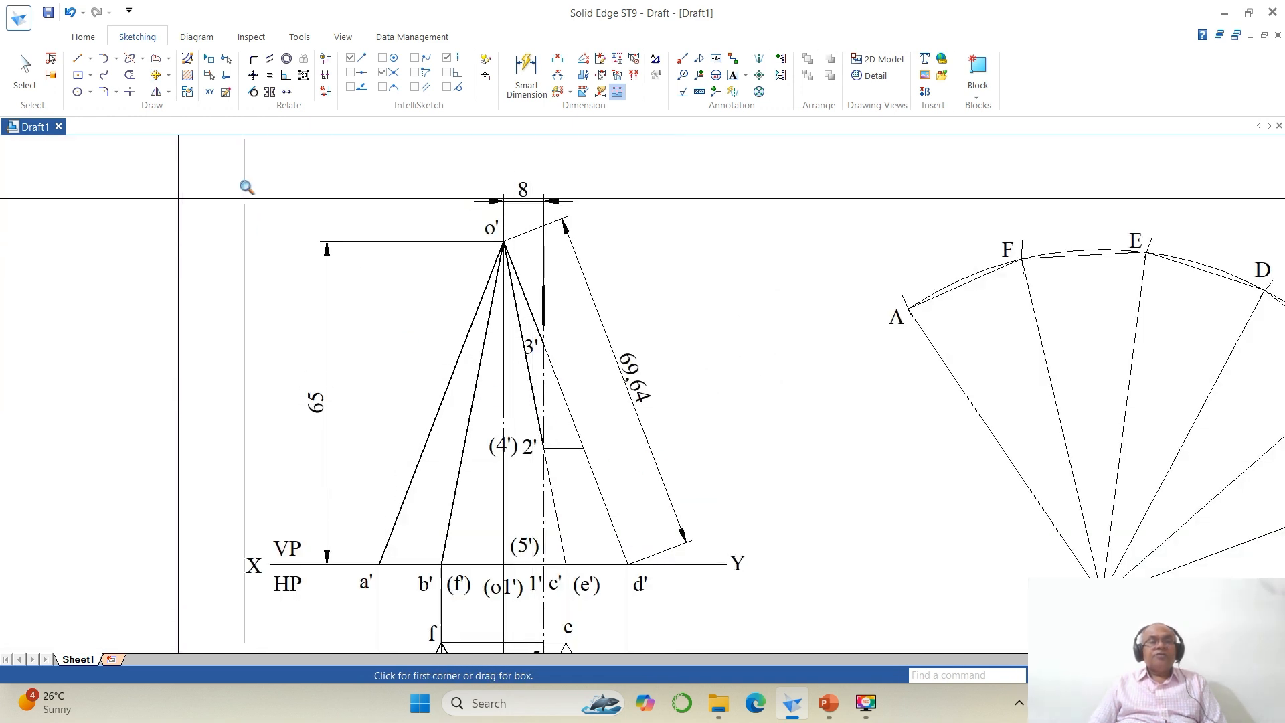
{"action": "left_click", "coordinate": [526, 70]}
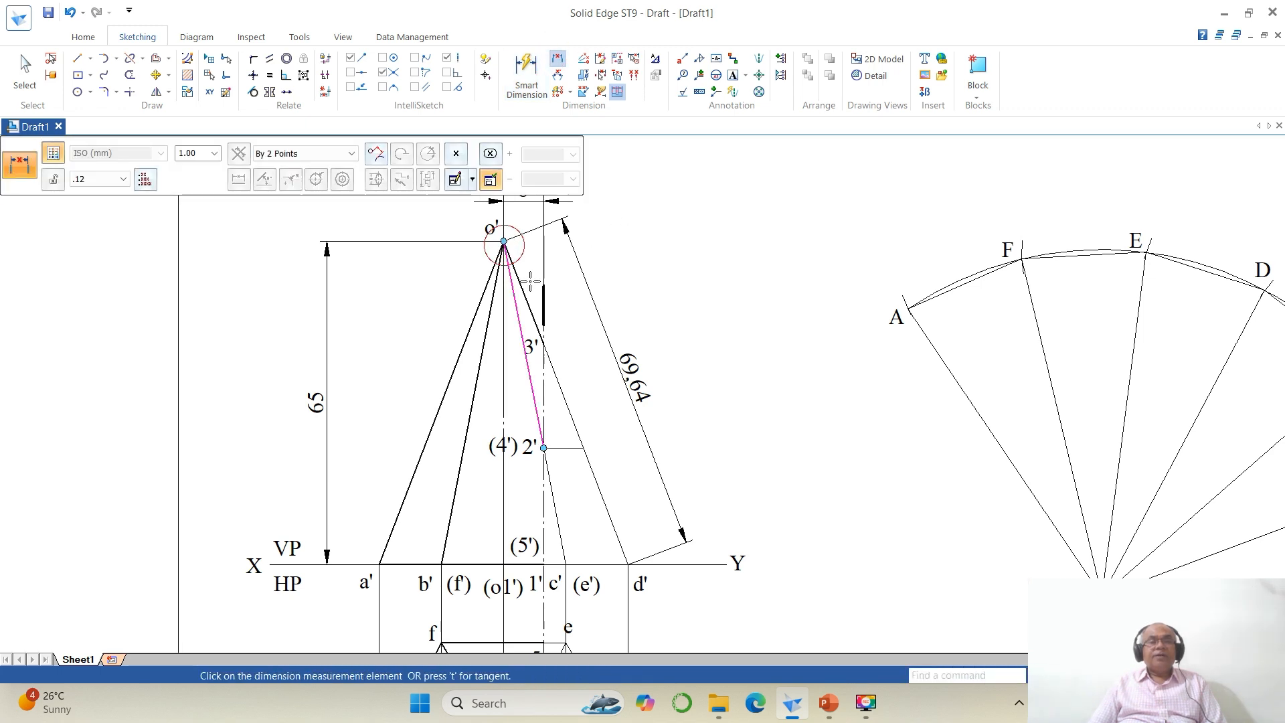
{"action": "left_click", "coordinate": [543, 345]}
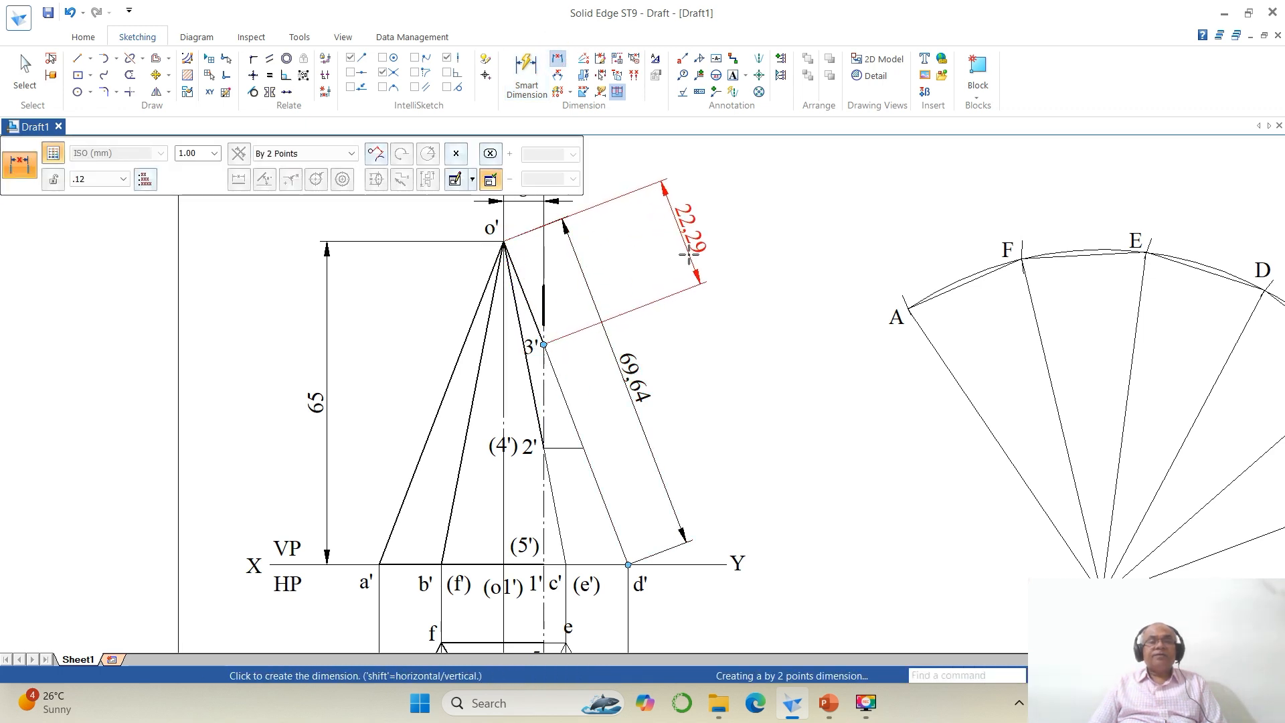
{"action": "left_click", "coordinate": [724, 353]}
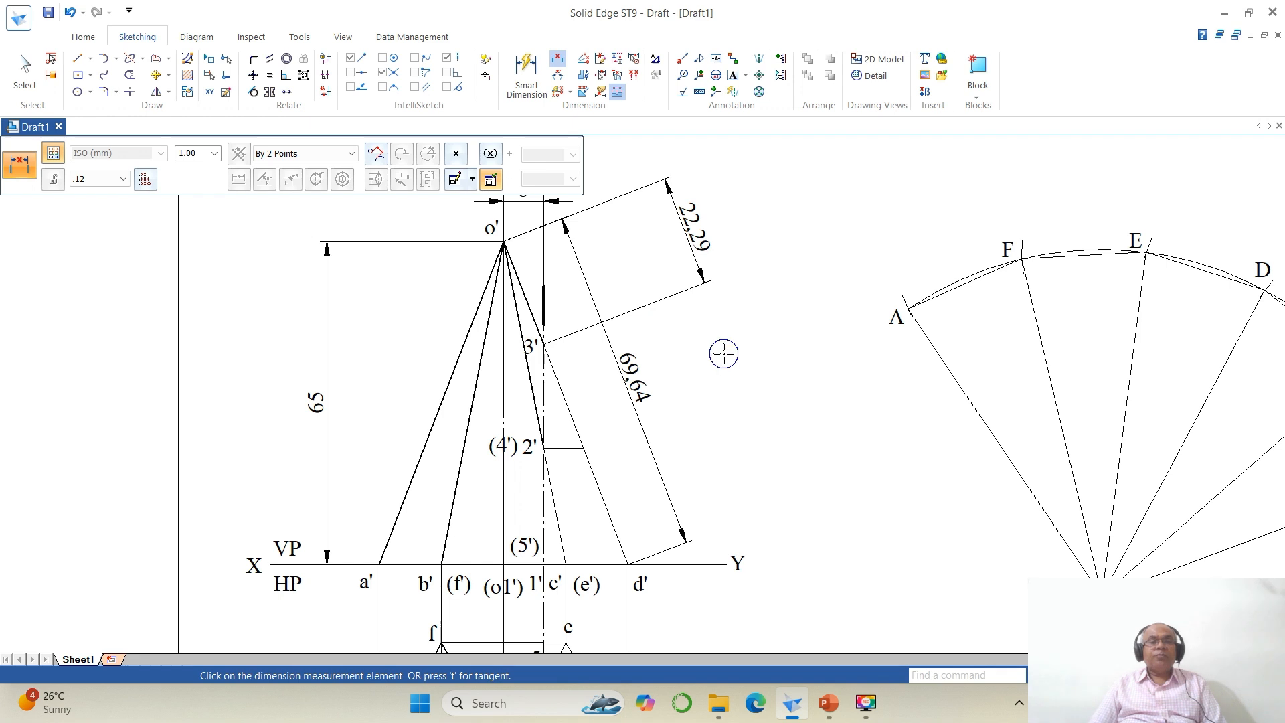
{"action": "left_click", "coordinate": [583, 448]}
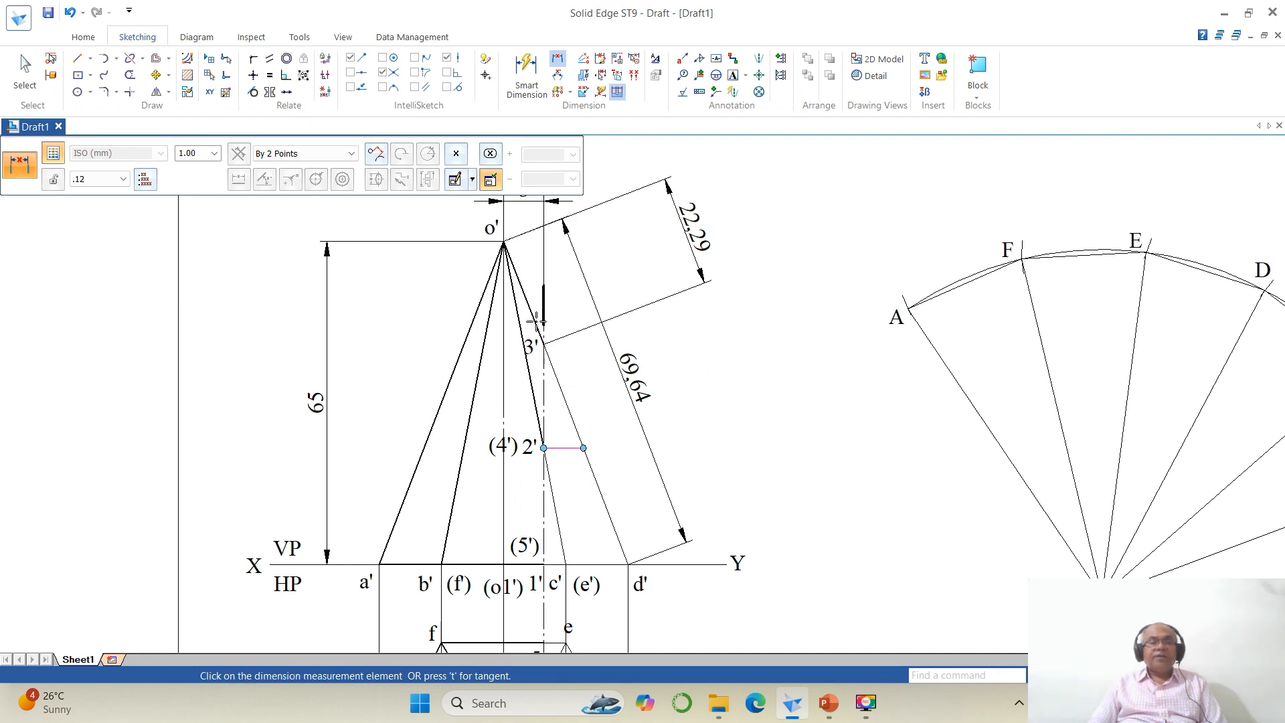
{"action": "left_click", "coordinate": [504, 241]}
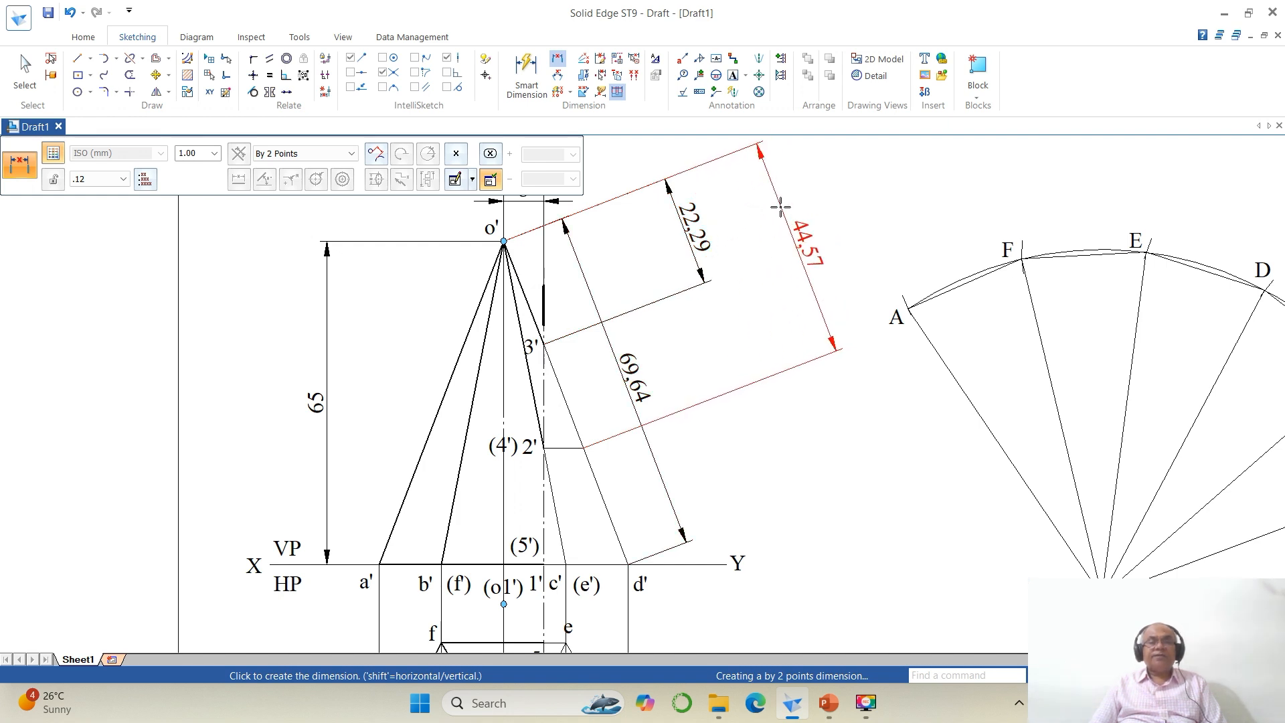
{"action": "left_click", "coordinate": [781, 208]}
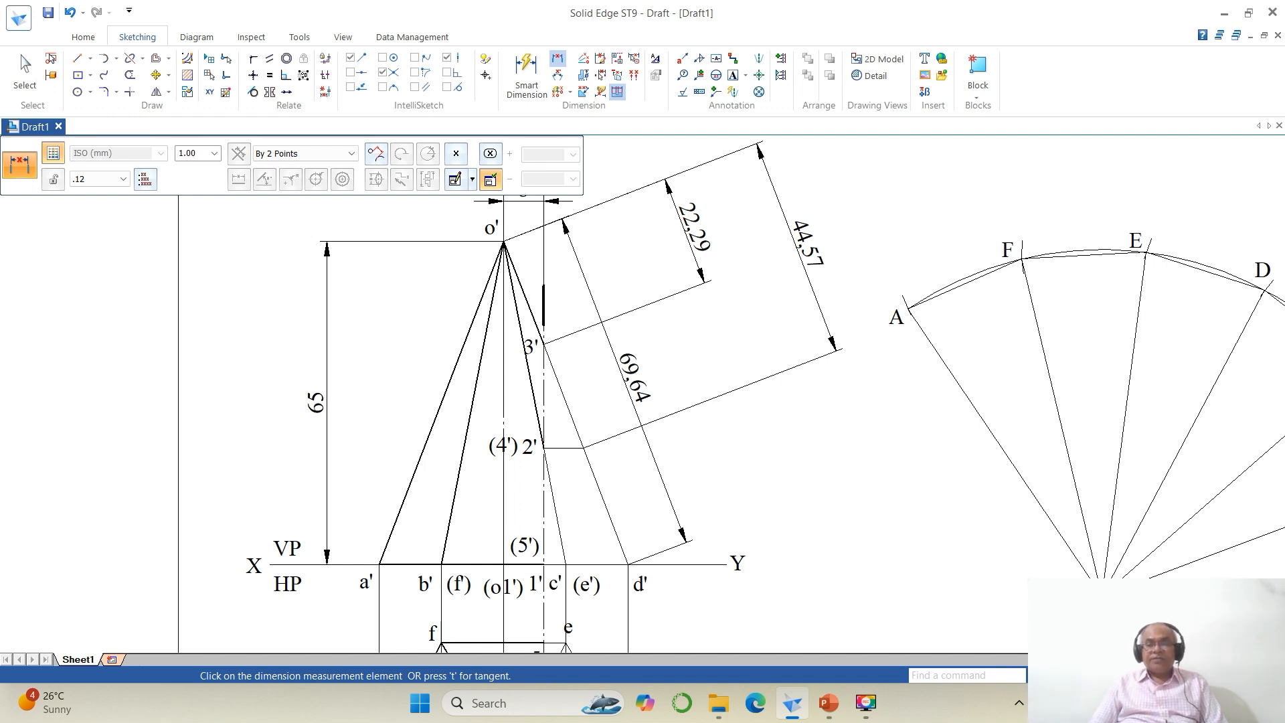
Step: Dimension the horizontal distance from corner b to section point 1 in the top view
{"action": "left_click", "coordinate": [1121, 675]}
{"action": "left_click", "coordinate": [1087, 676]}
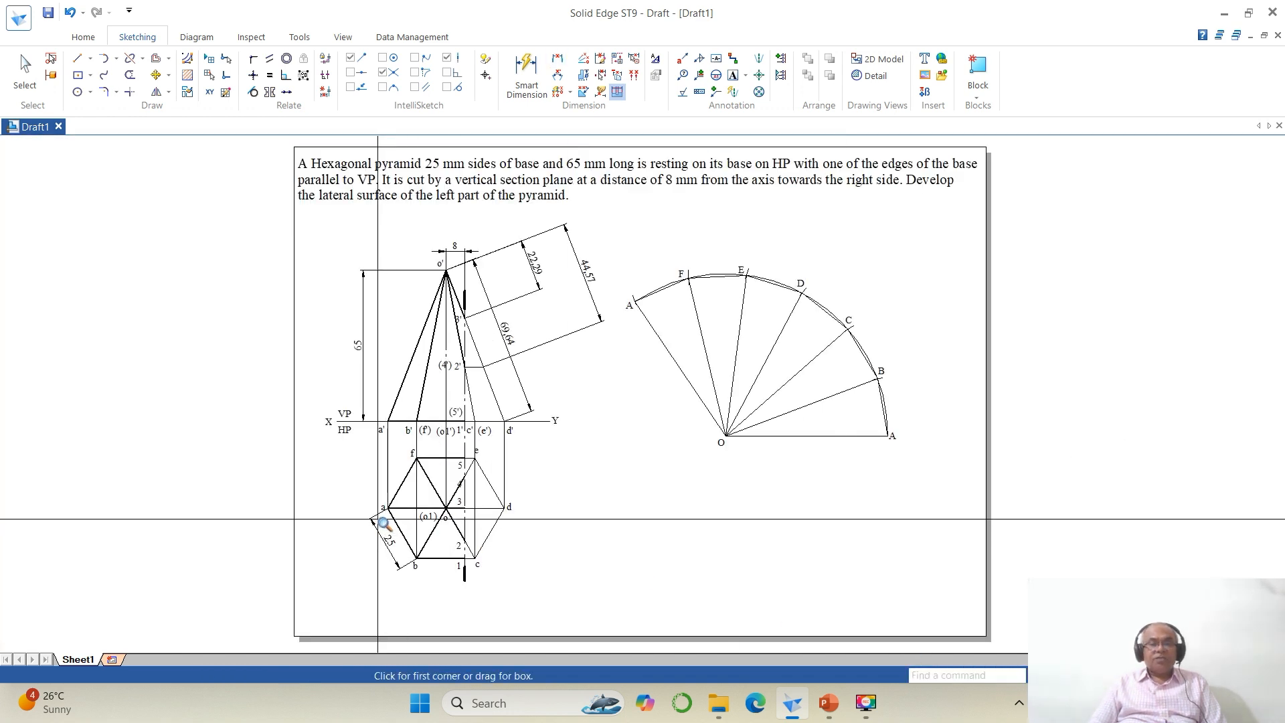
{"action": "left_click", "coordinate": [379, 454]}
{"action": "left_click", "coordinate": [605, 643]}
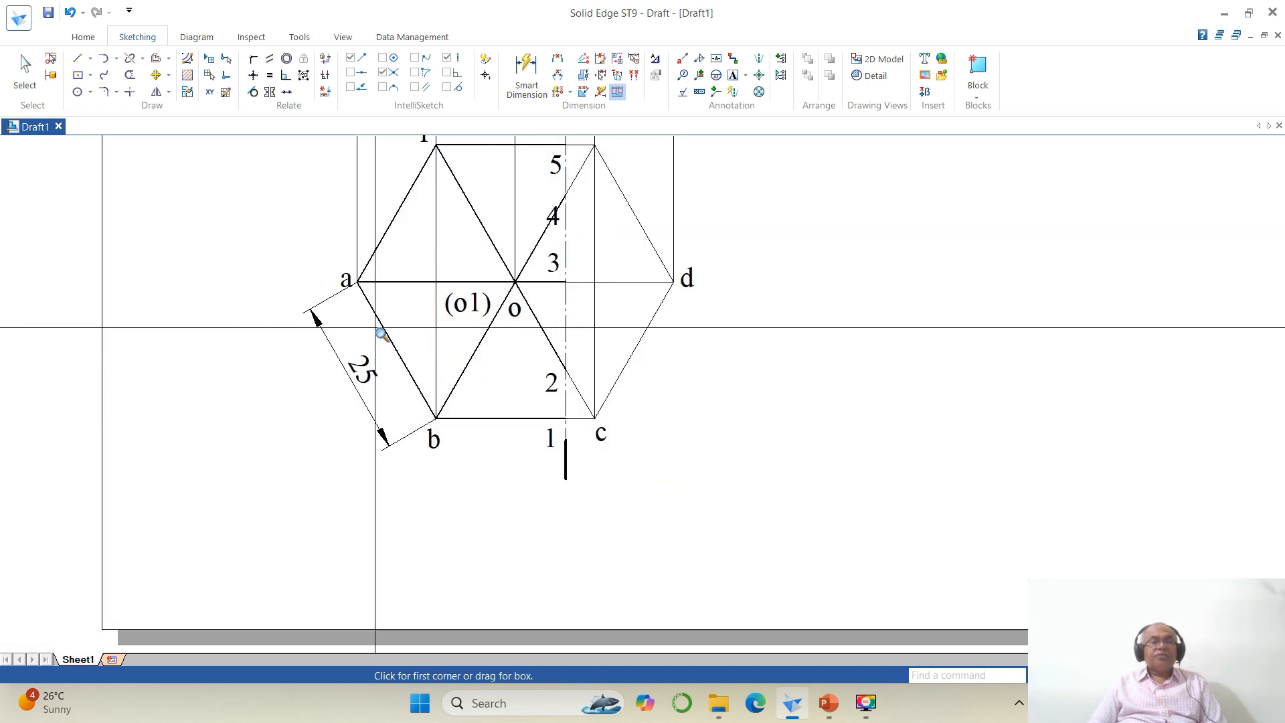
{"action": "left_click", "coordinate": [557, 59]}
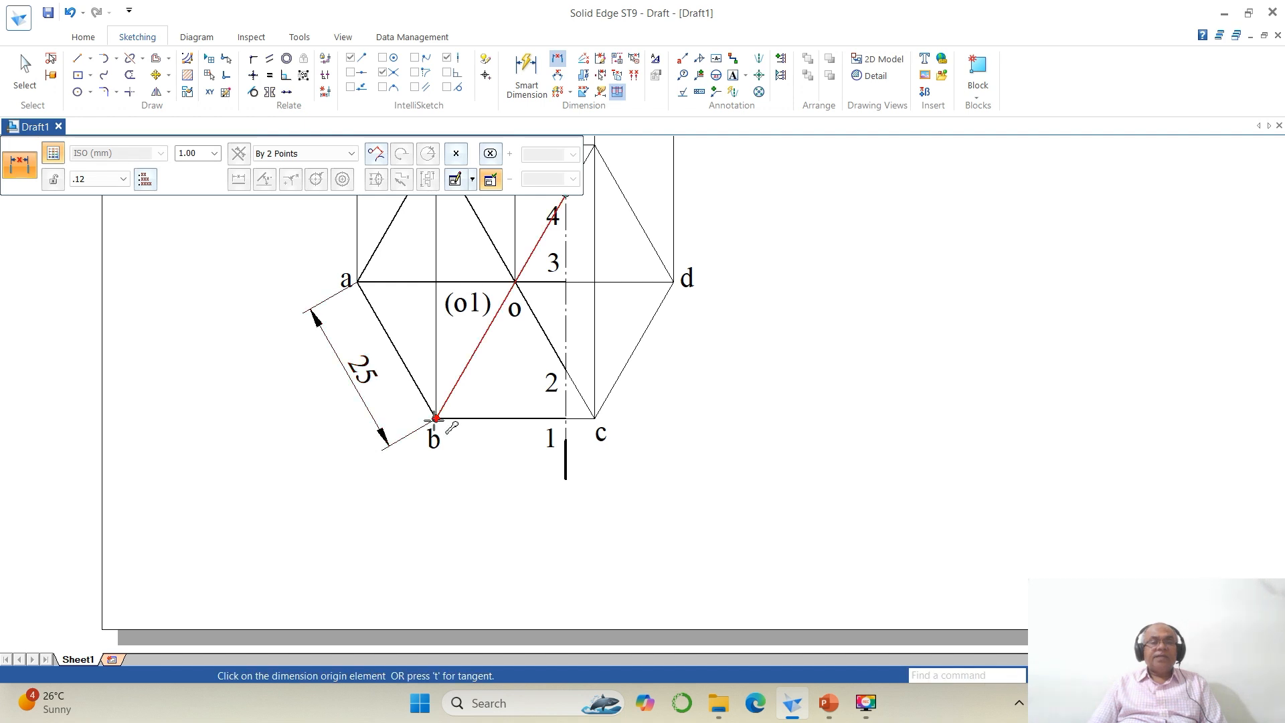
{"action": "left_click", "coordinate": [435, 420]}
{"action": "left_click", "coordinate": [566, 455]}
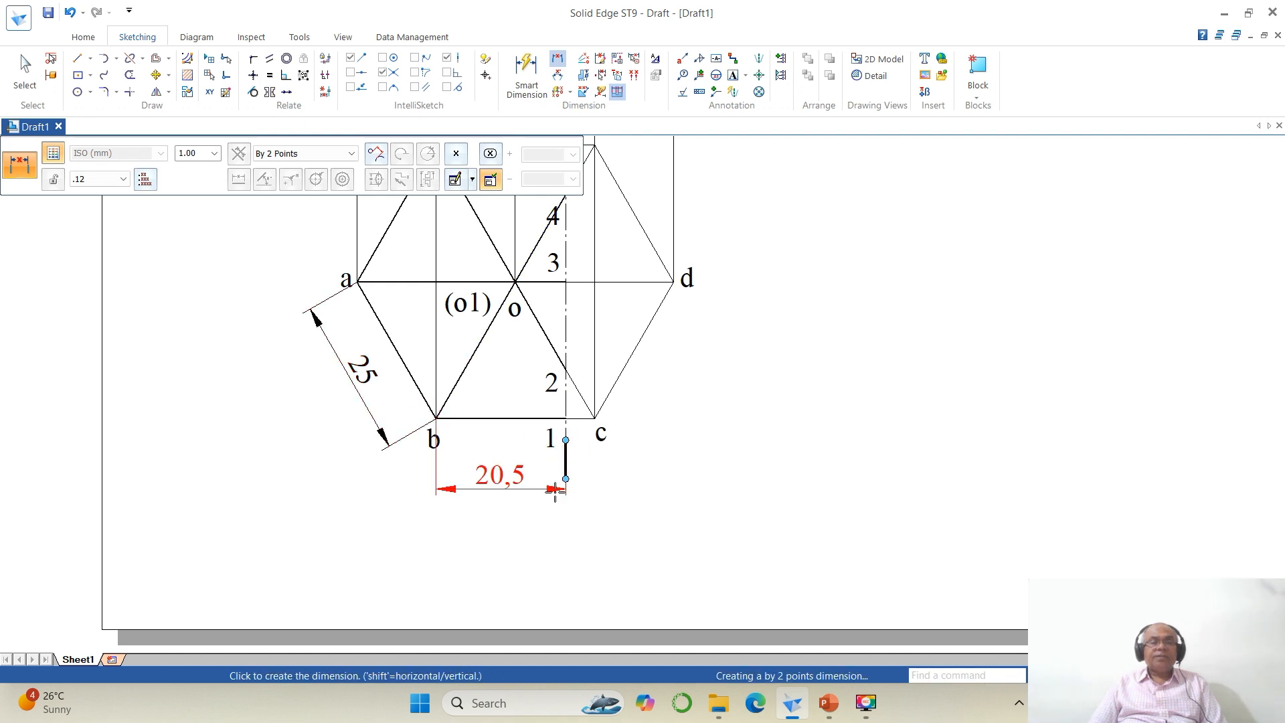
{"action": "left_click", "coordinate": [547, 529]}
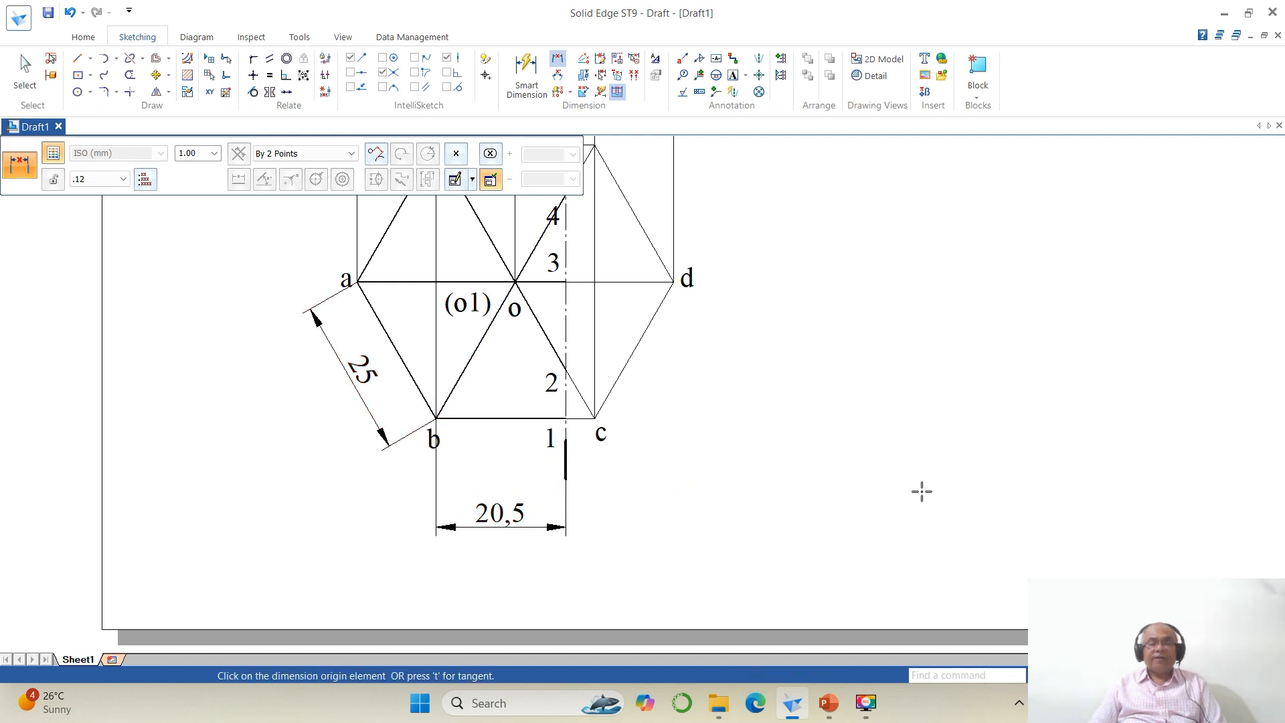
Step: Draw a circle of radius 20.5 mm centred at point B of the development
{"action": "left_click", "coordinate": [1084, 675]}
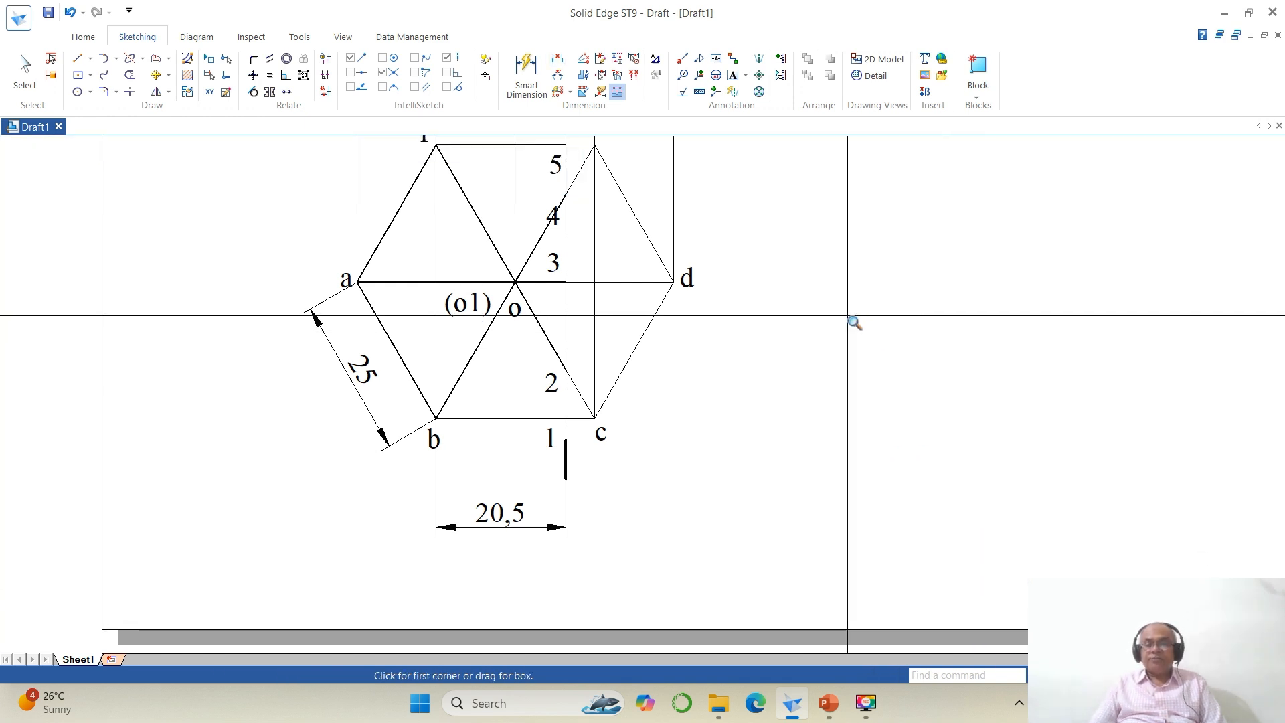
{"action": "left_click", "coordinate": [1117, 675]}
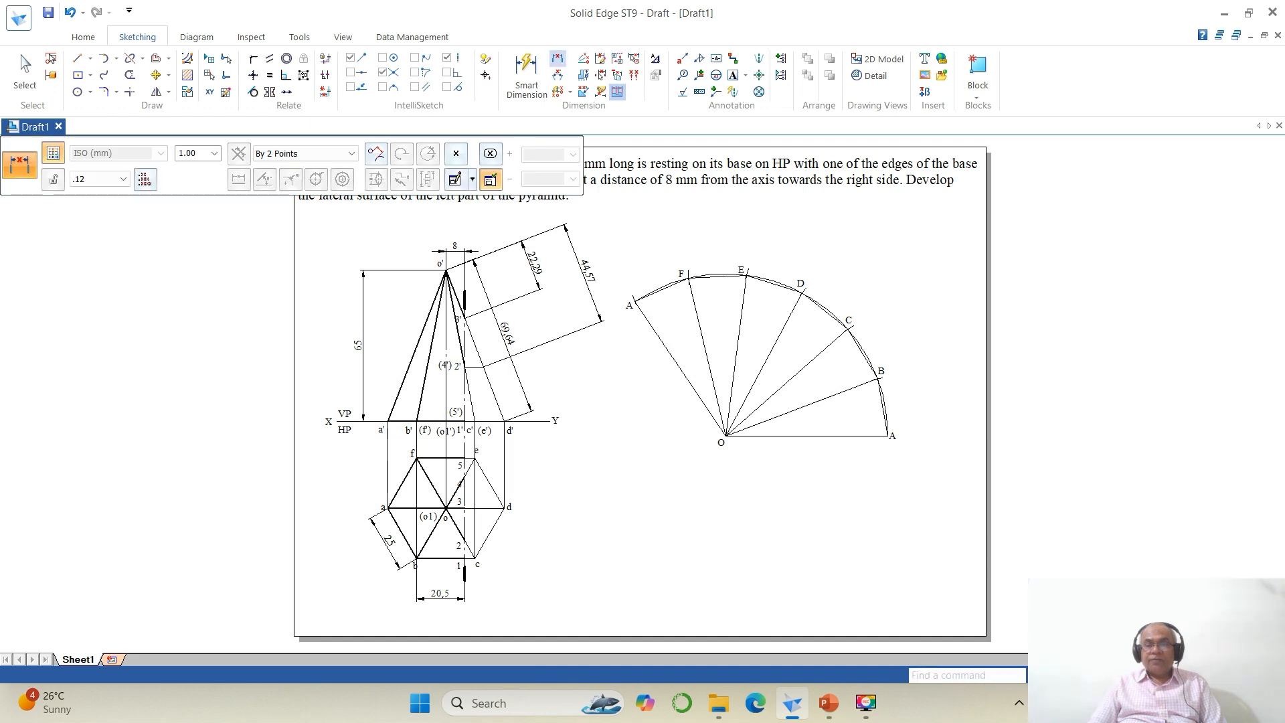
{"action": "left_click", "coordinate": [1084, 675]}
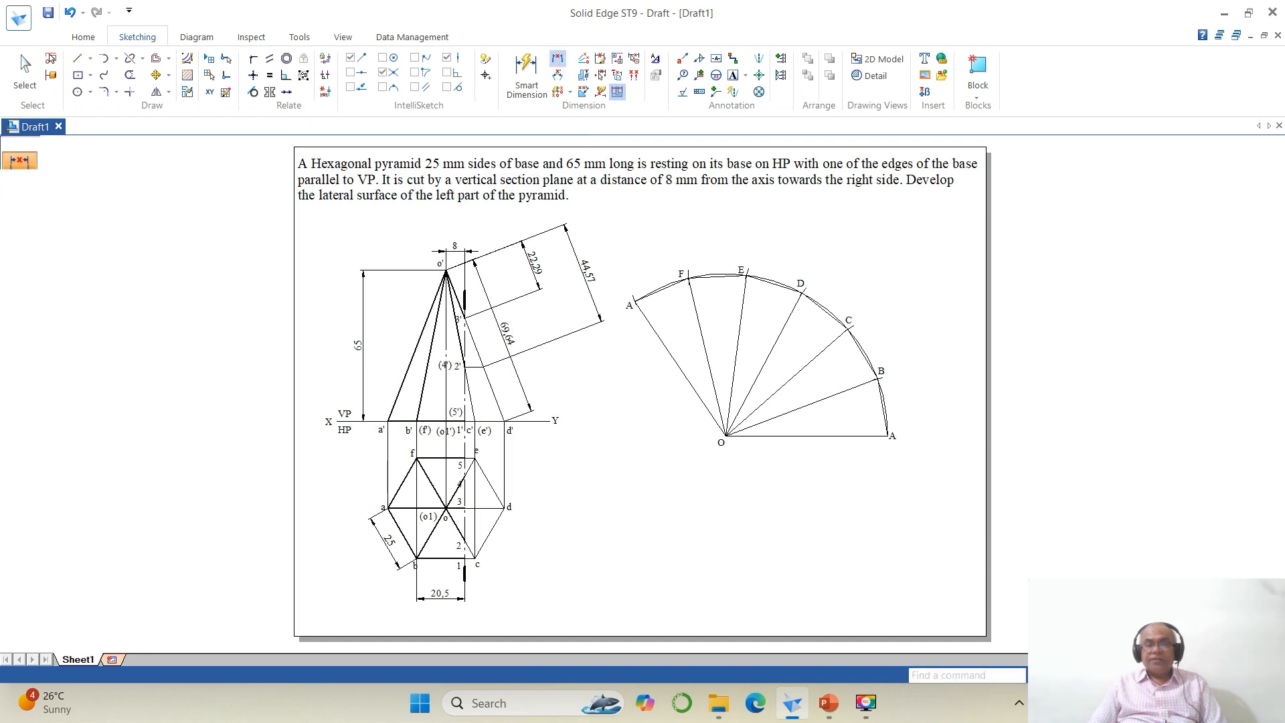
{"action": "left_click", "coordinate": [616, 229]}
{"action": "left_click", "coordinate": [946, 473]}
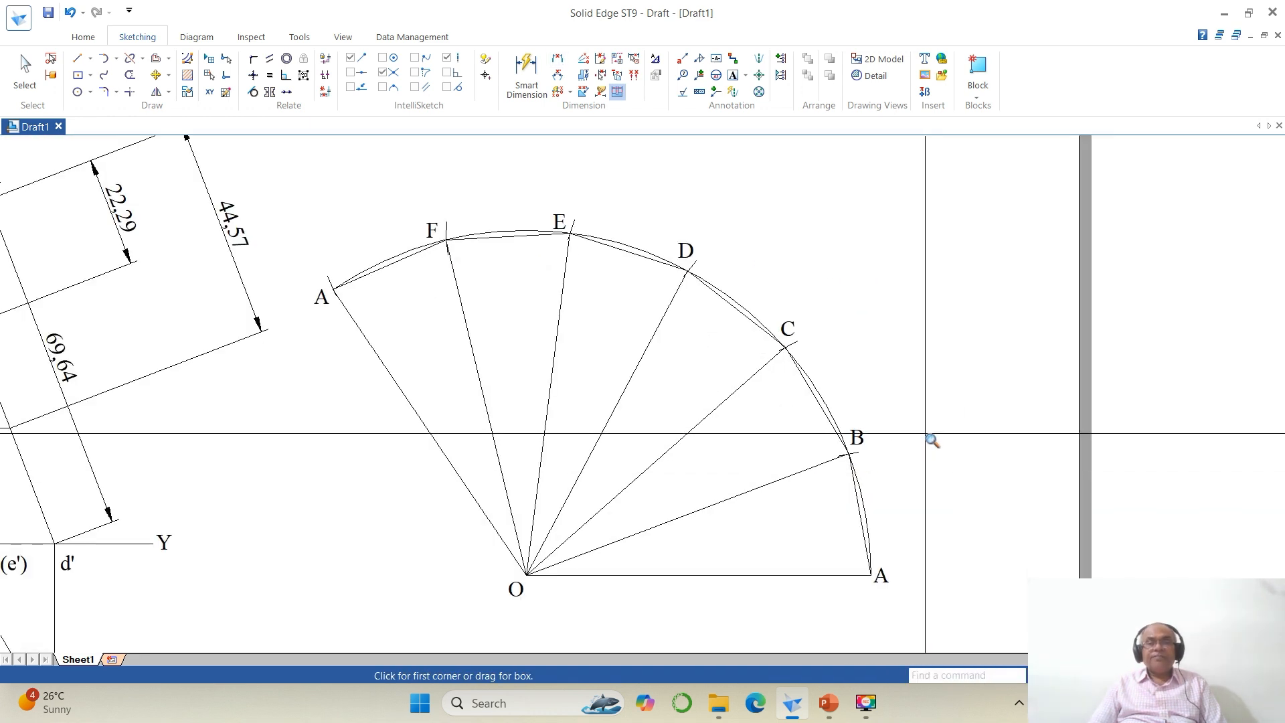
{"action": "left_click", "coordinate": [90, 92]}
{"action": "left_click", "coordinate": [114, 109]}
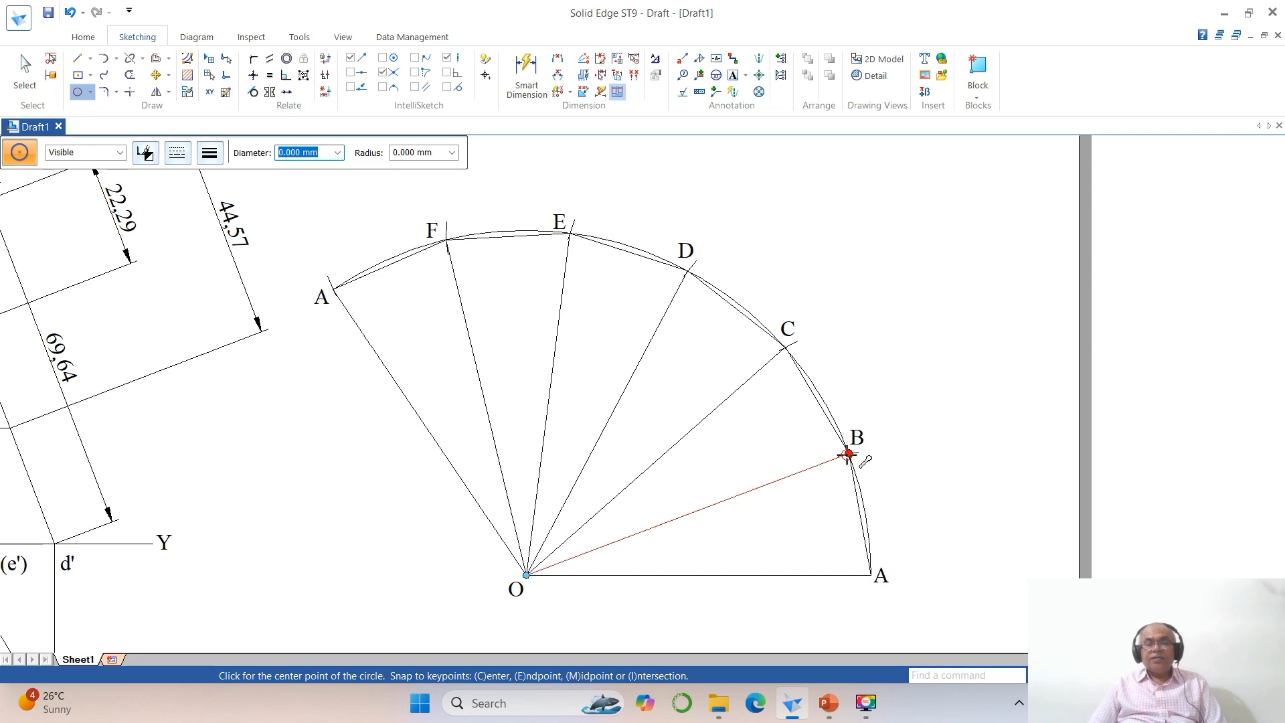
{"action": "left_click", "coordinate": [849, 454]}
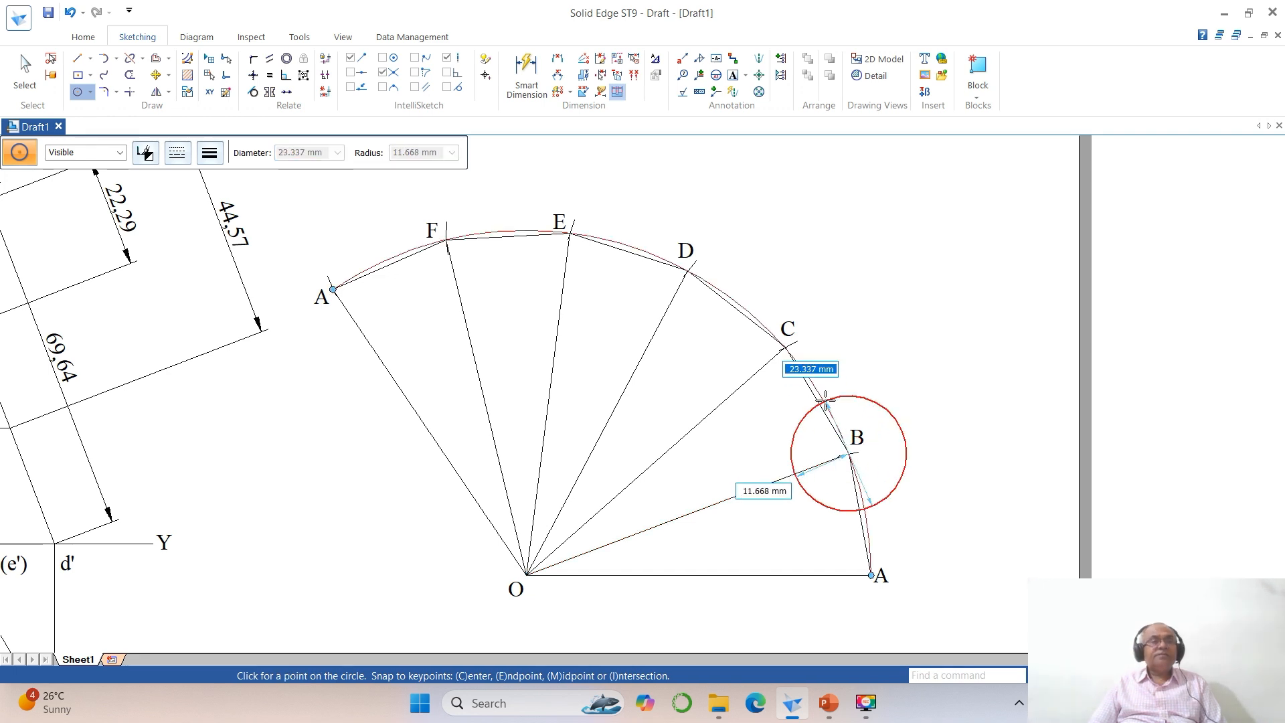
{"action": "type", "text": "2"}
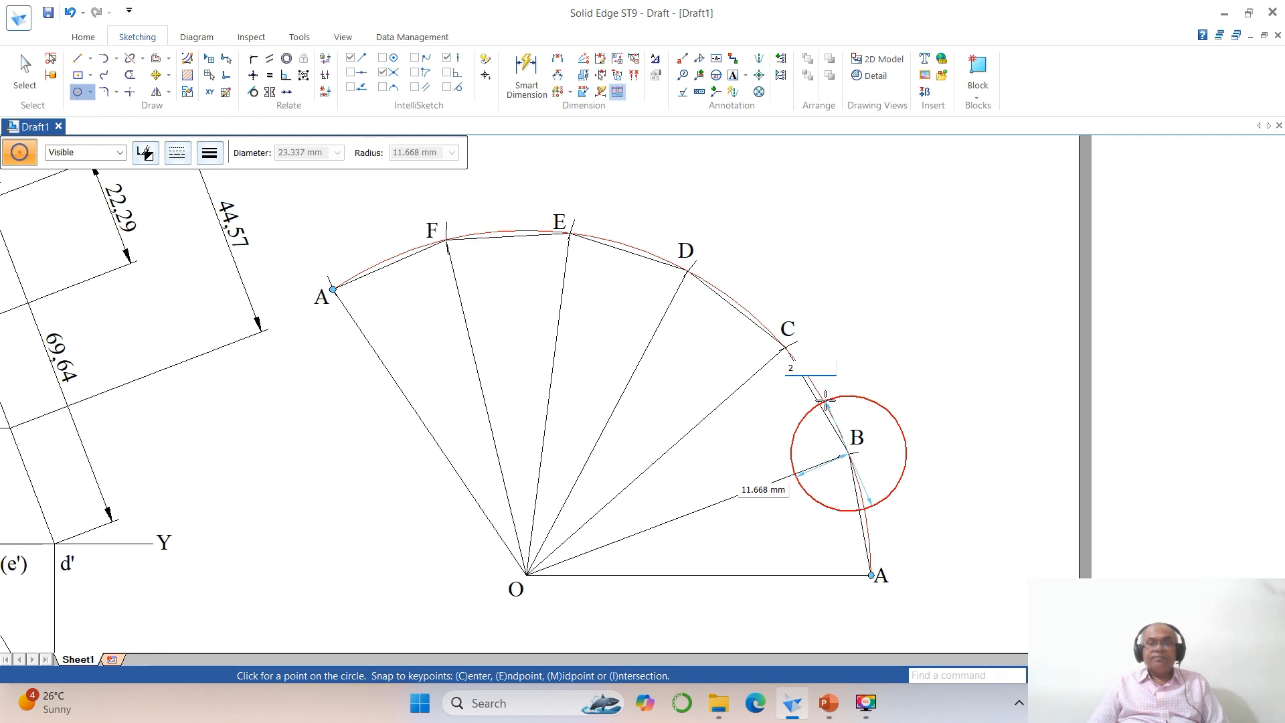
{"action": "key", "text": "BackSpace"}
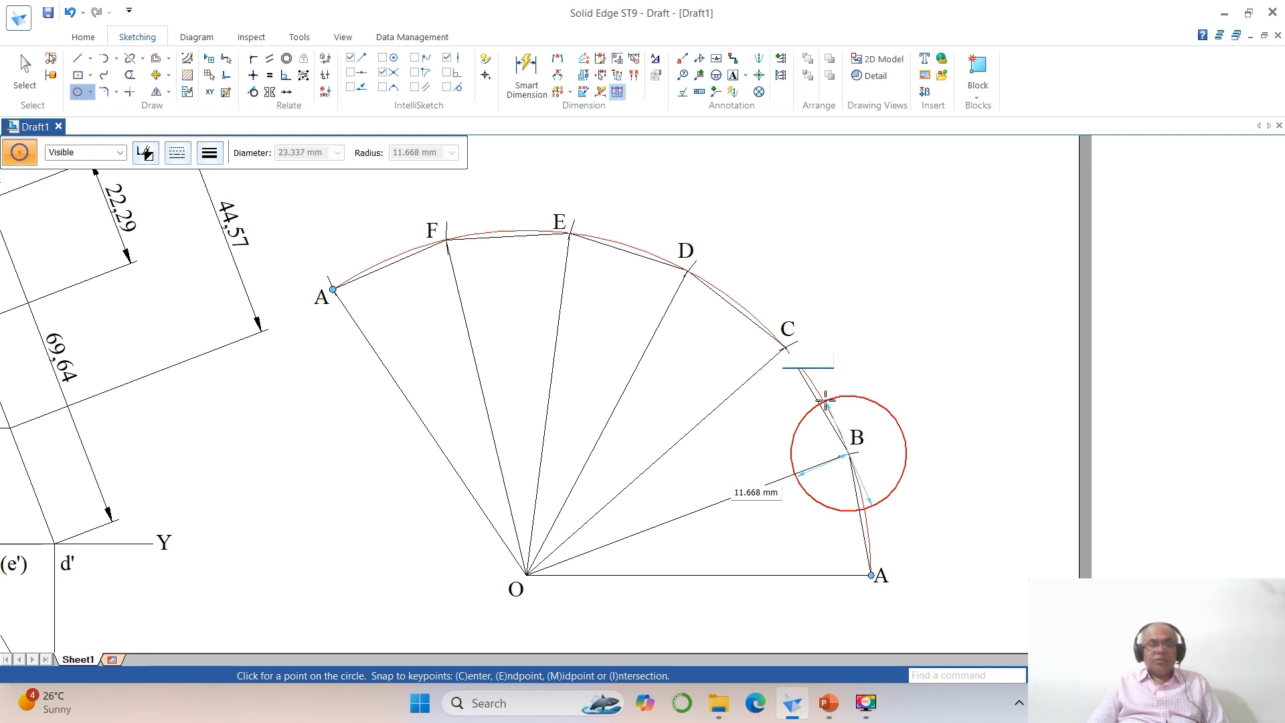
{"action": "key", "text": "Tab"}
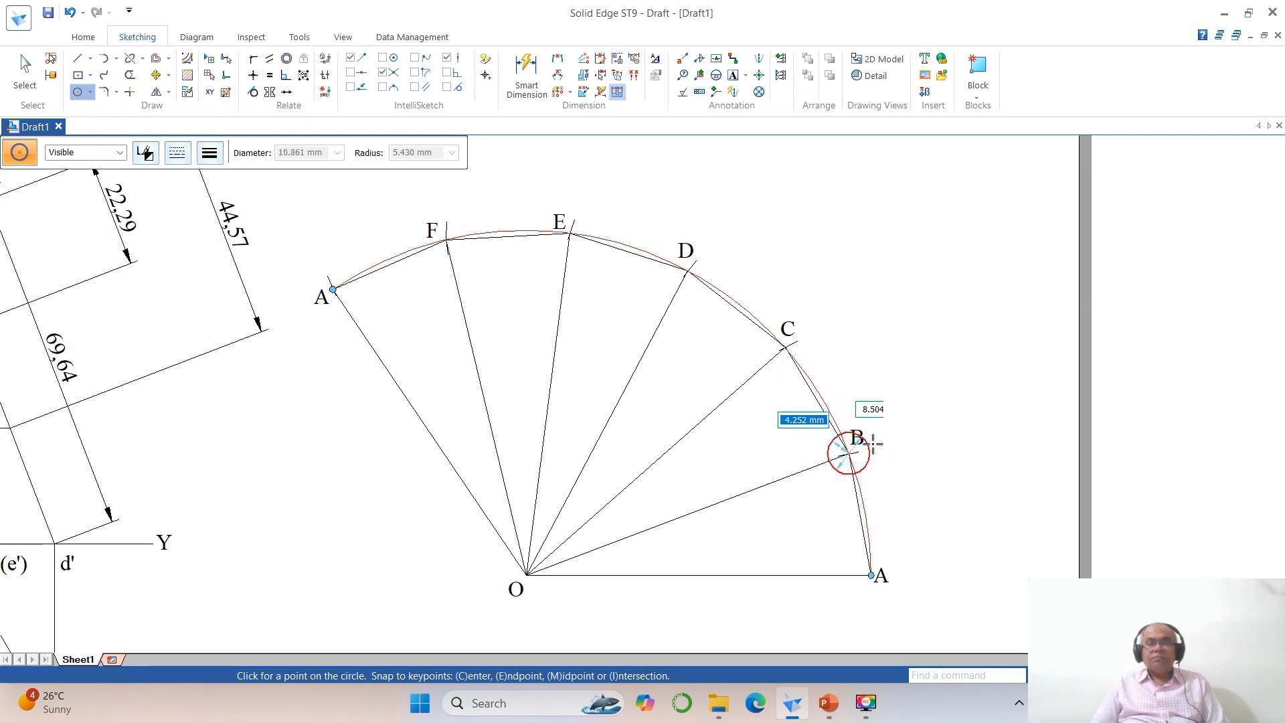
{"action": "type", "text": "20."}
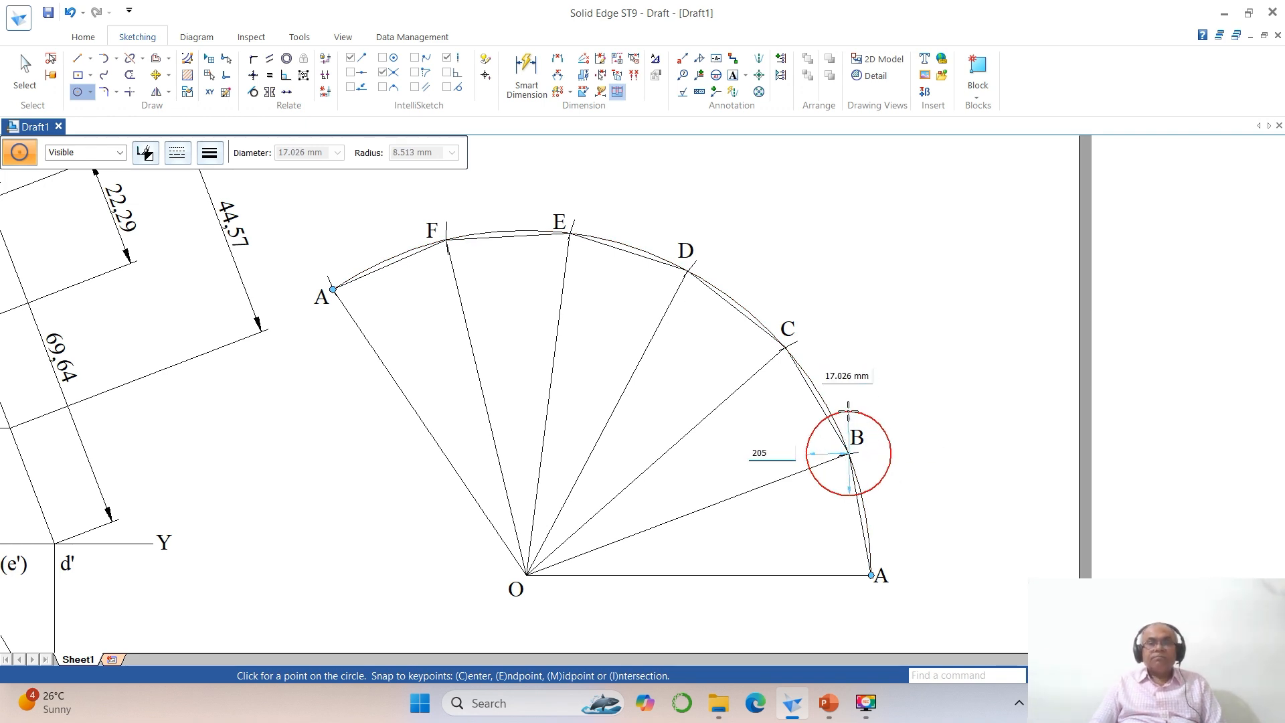
{"action": "key", "text": "Return"}
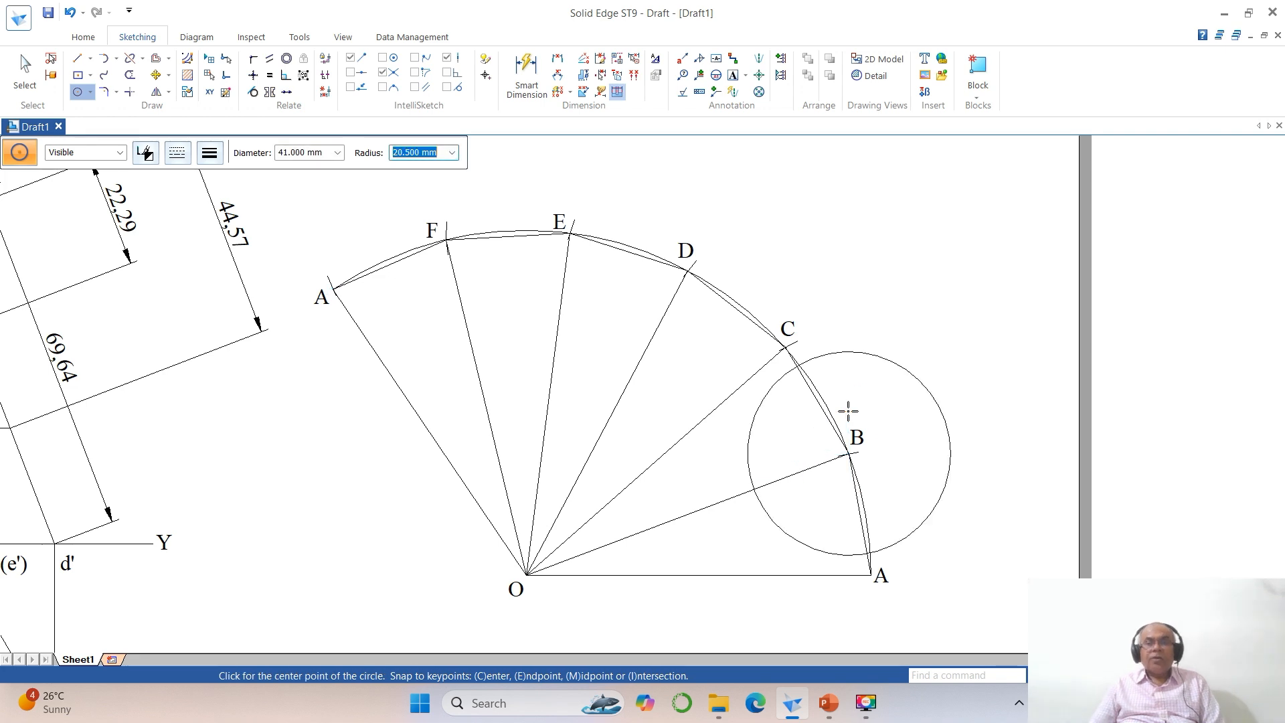
Step: Split the new circle near edge BC and delete its unneeded arcs, keeping only a short arc across the edge
{"action": "left_click", "coordinate": [1097, 675]}
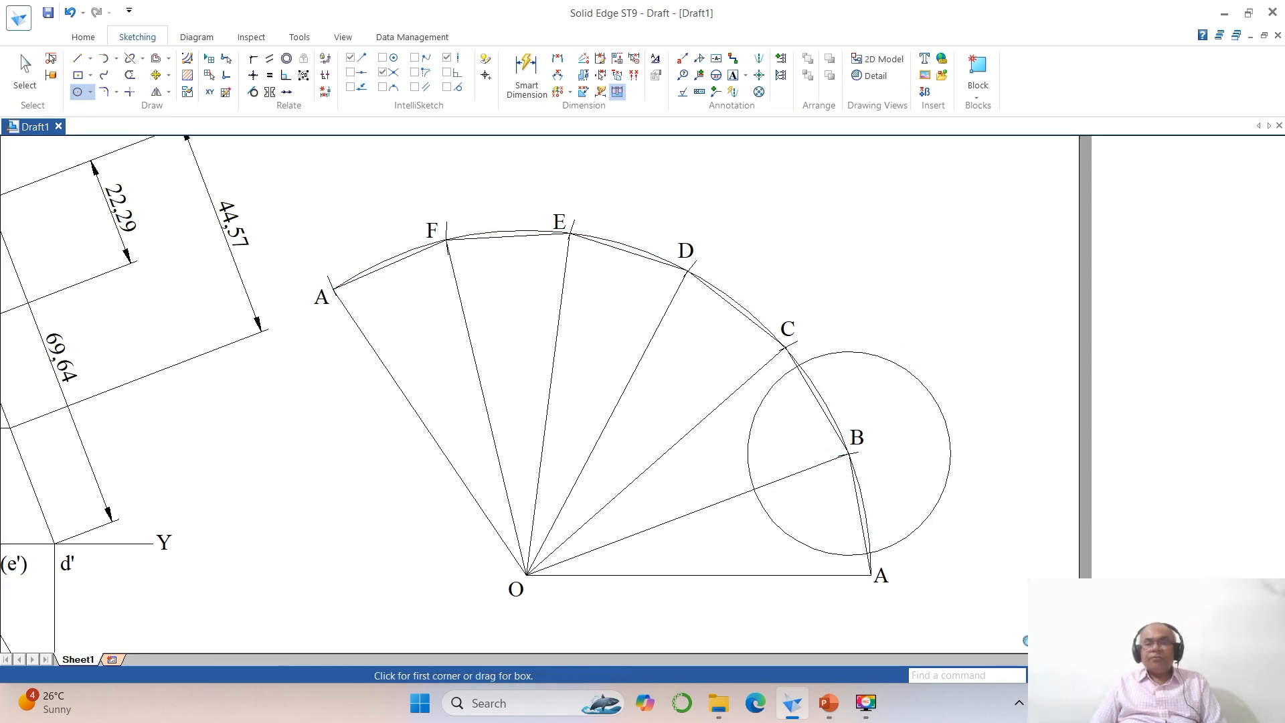
{"action": "left_click", "coordinate": [733, 309]}
{"action": "left_click", "coordinate": [946, 480]}
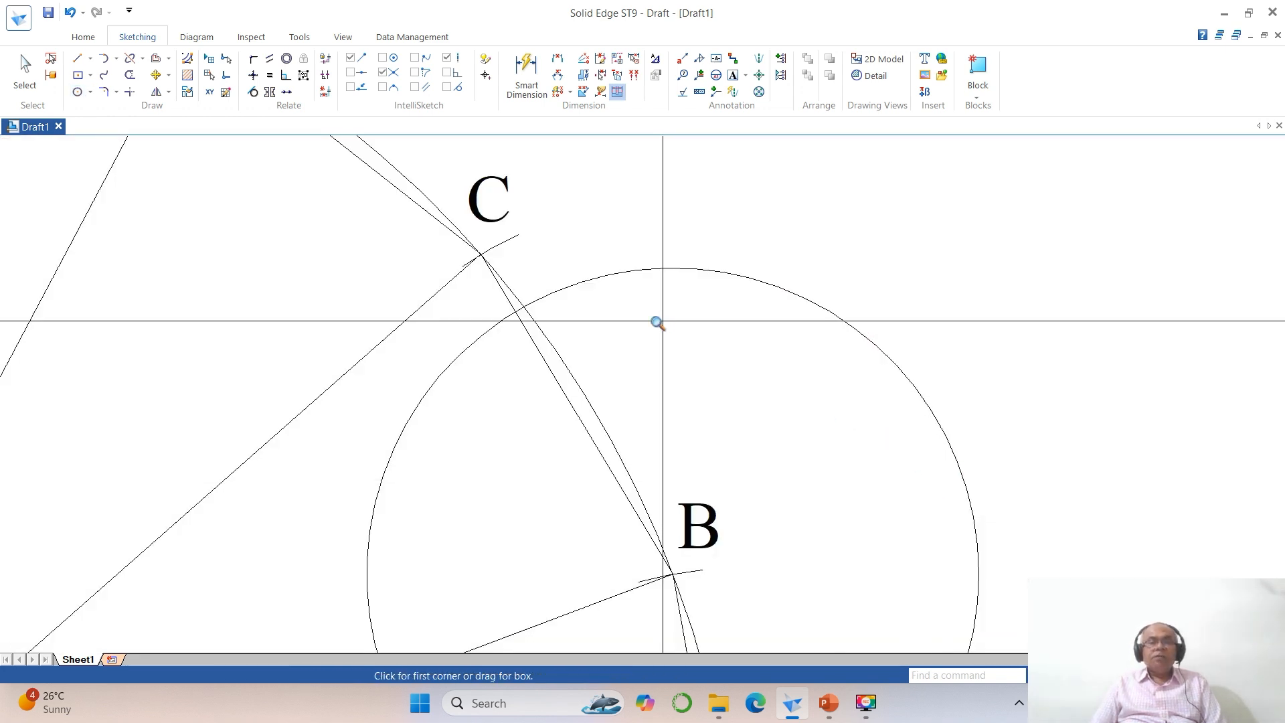
{"action": "left_click", "coordinate": [133, 60]}
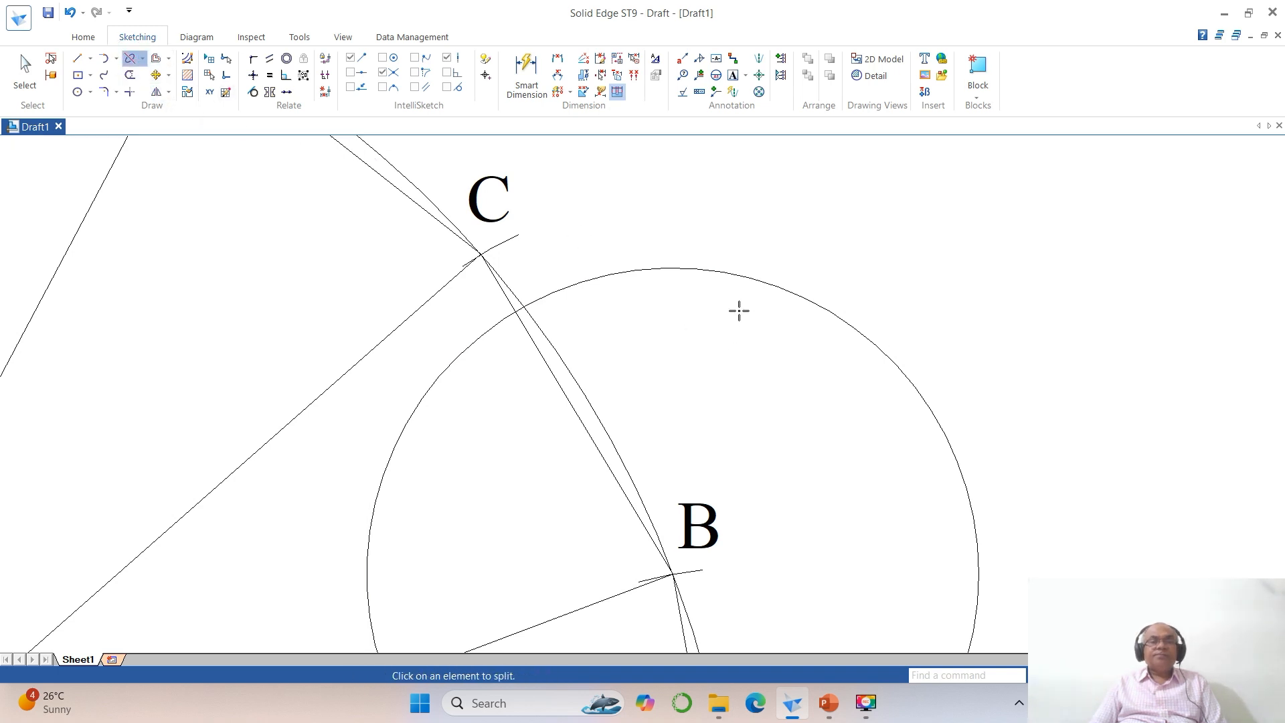
{"action": "left_click", "coordinate": [769, 283]}
{"action": "left_click", "coordinate": [700, 269]}
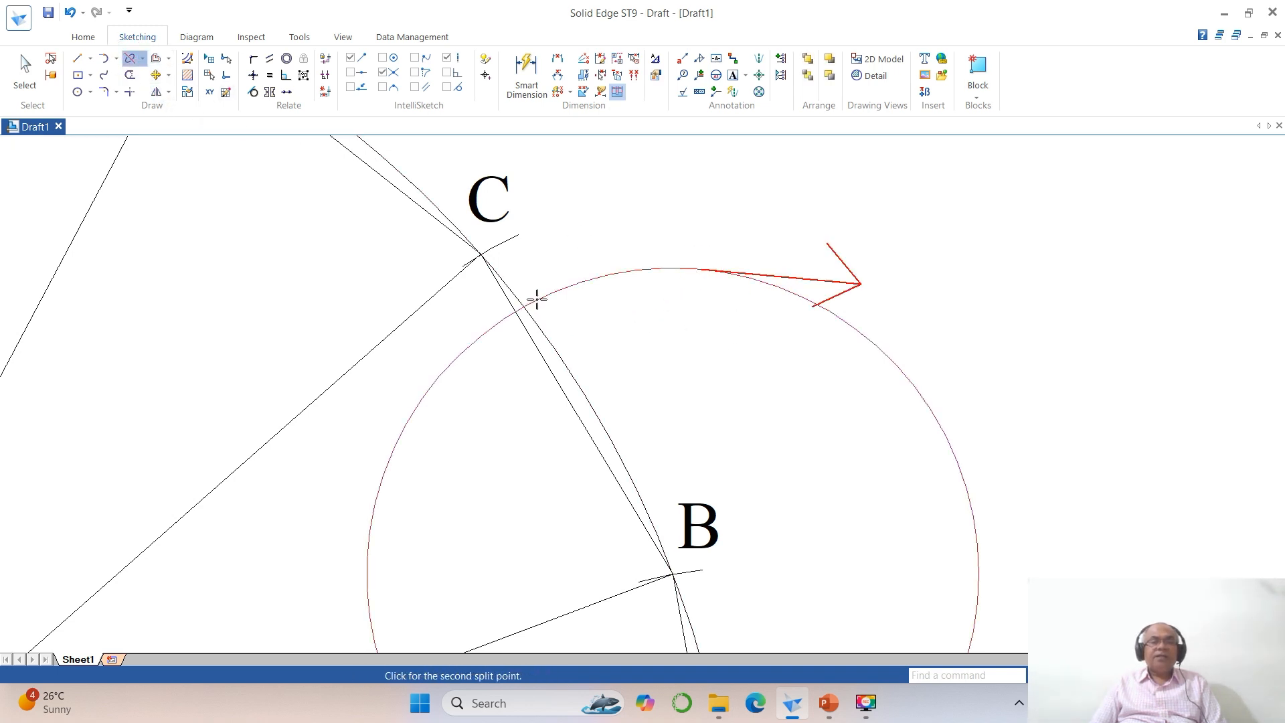
{"action": "left_click", "coordinate": [537, 299]}
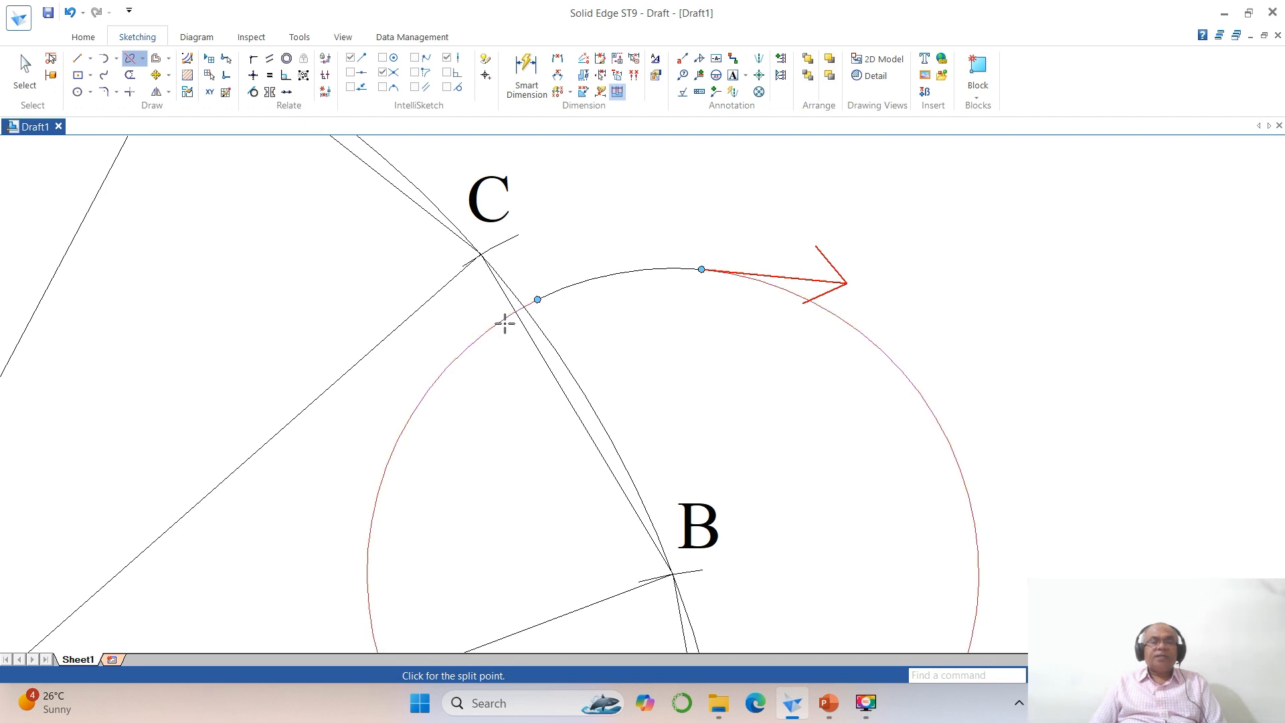
{"action": "left_click", "coordinate": [505, 324]}
{"action": "left_click", "coordinate": [24, 70]}
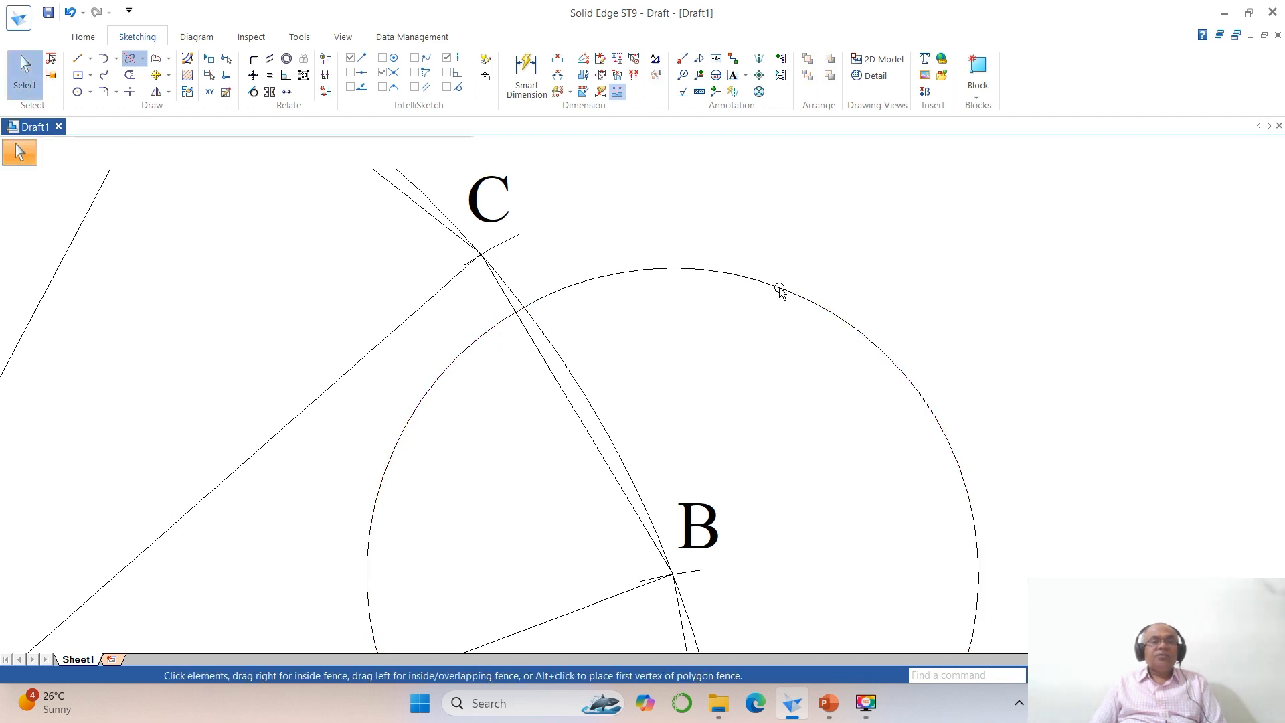
{"action": "left_click", "coordinate": [890, 364]}
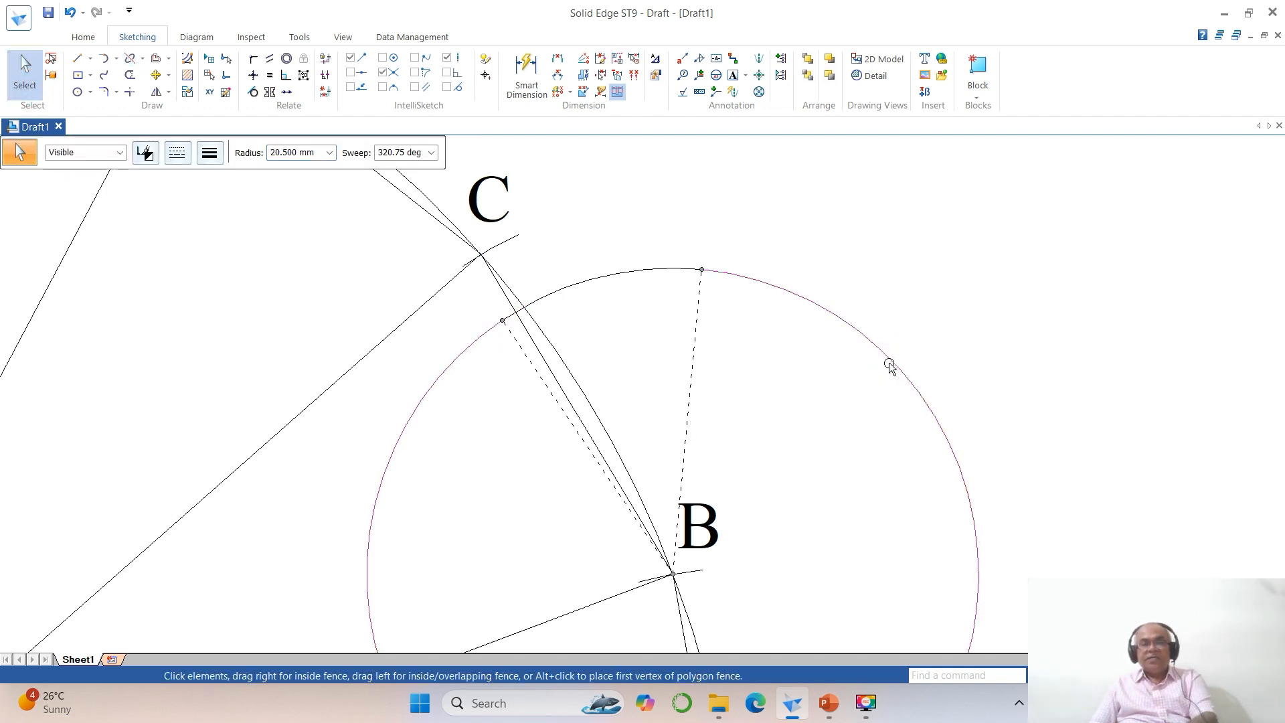
{"action": "key", "text": "Delete"}
{"action": "left_click", "coordinate": [677, 272]}
{"action": "key", "text": "Delete"}
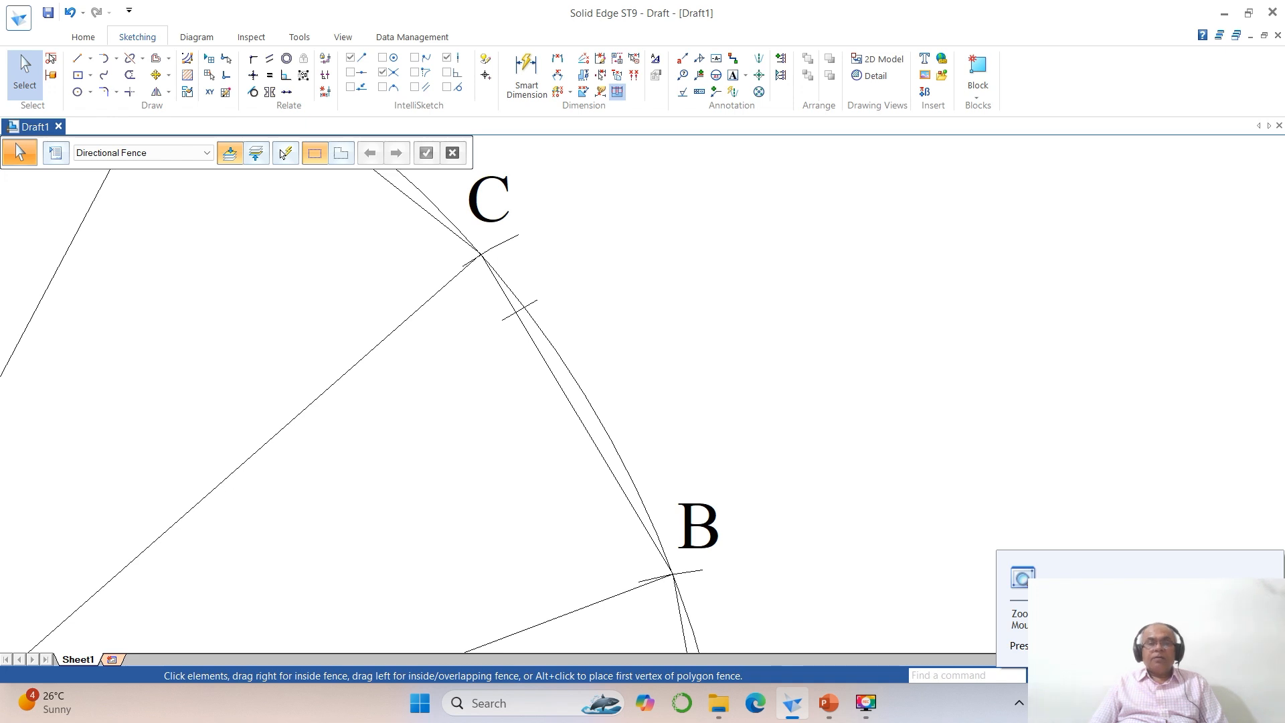
Step: Split the development's line between B and C where the short arc crosses it
{"action": "left_click", "coordinate": [130, 59]}
{"action": "left_click", "coordinate": [549, 377]}
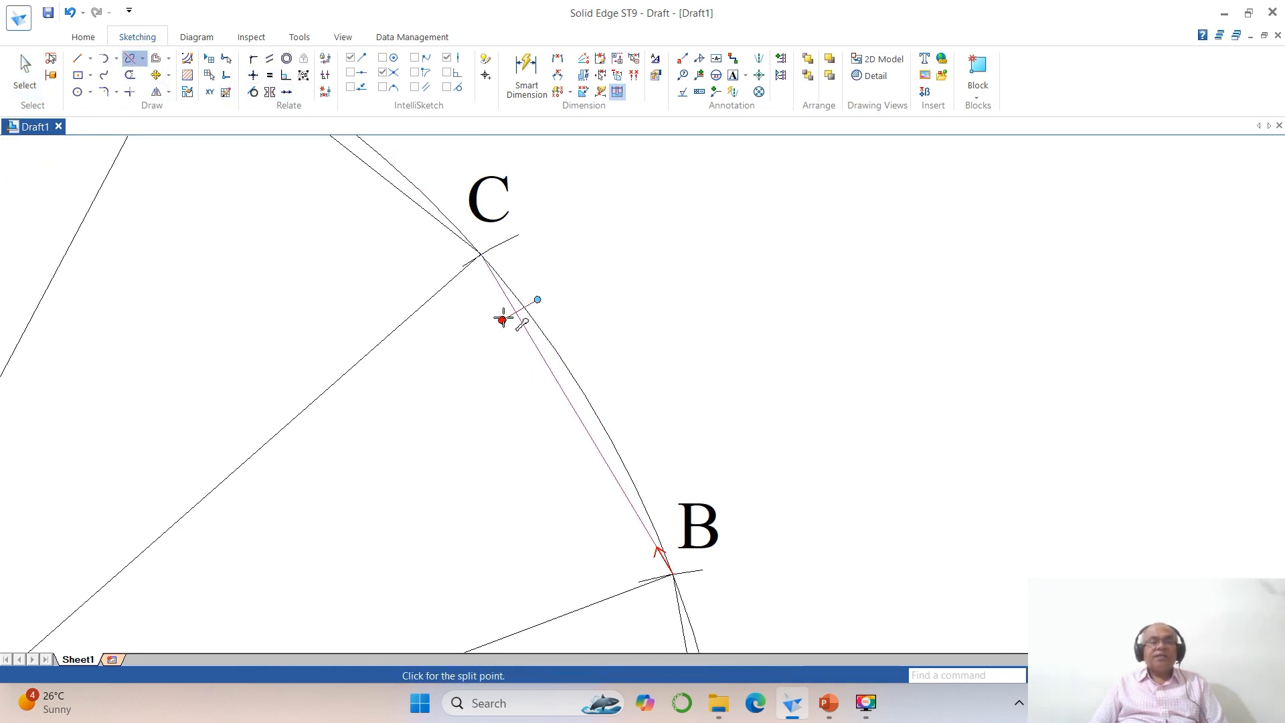
{"action": "left_click", "coordinate": [511, 313]}
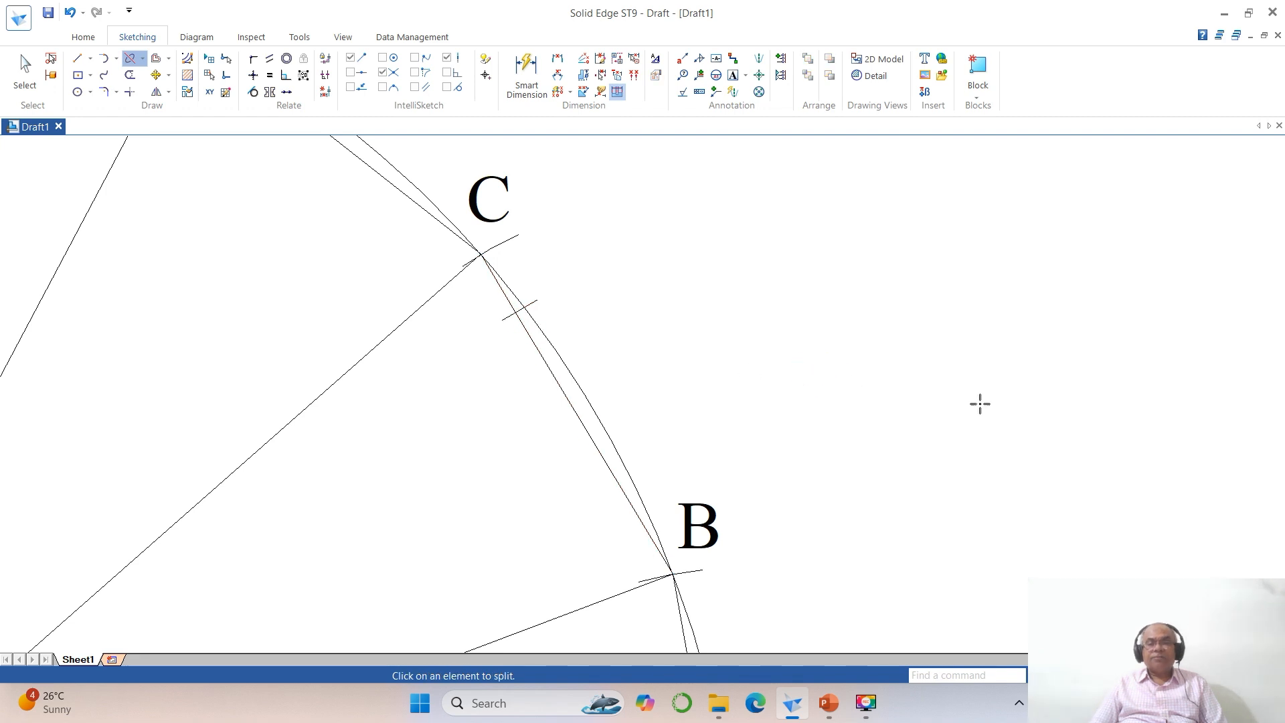
Step: Draw a circle of radius 20.5 mm centred at point F of the development
{"action": "left_click", "coordinate": [1107, 675]}
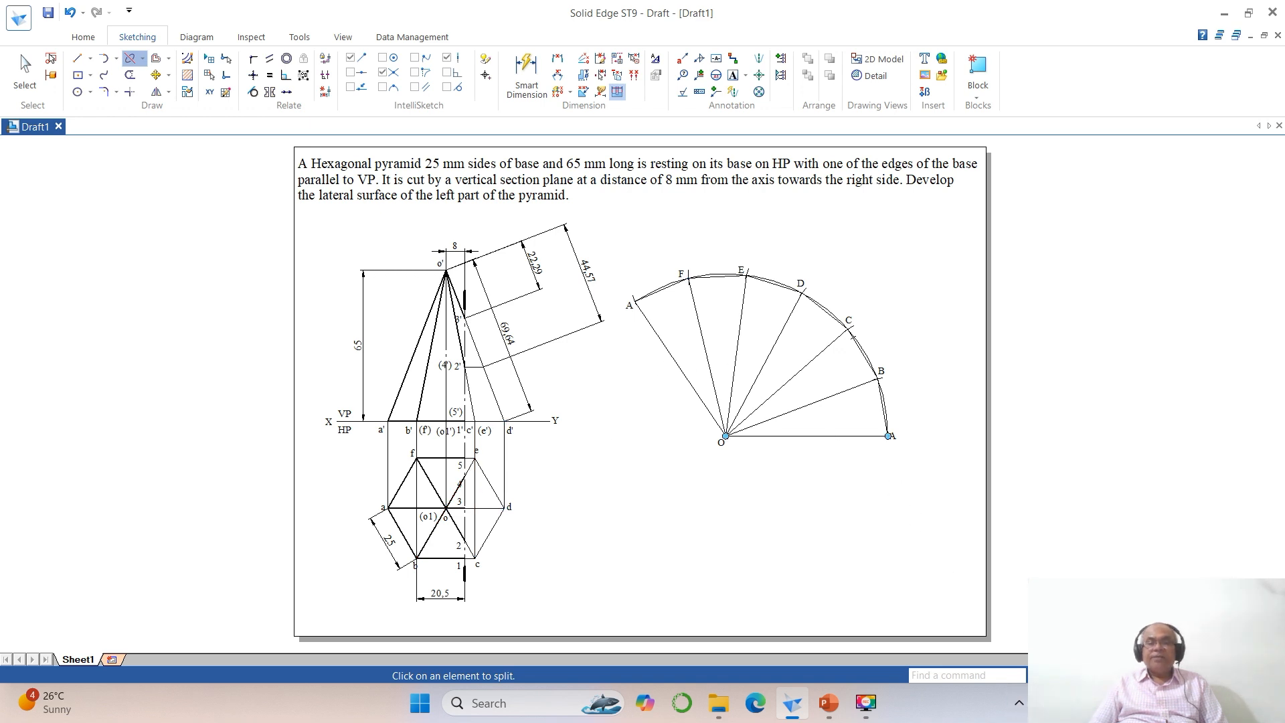
{"action": "left_click", "coordinate": [1076, 675]}
{"action": "left_click", "coordinate": [609, 230]}
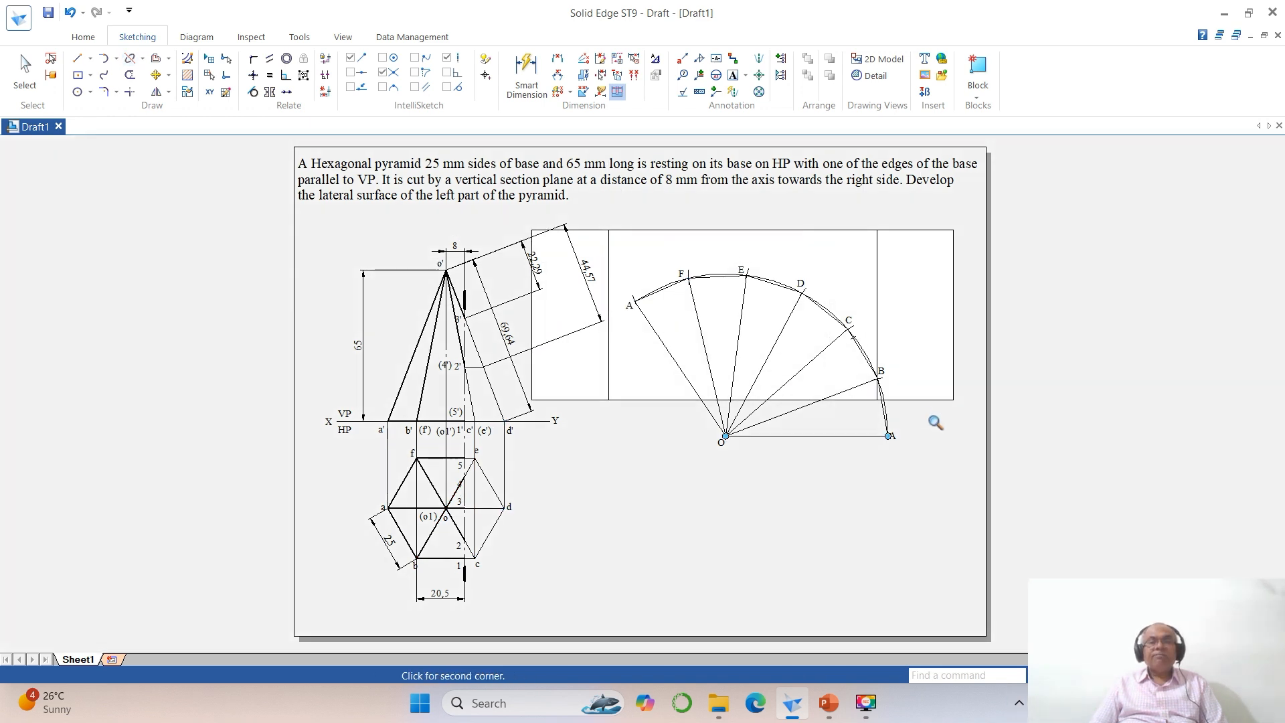
{"action": "left_click", "coordinate": [935, 422]}
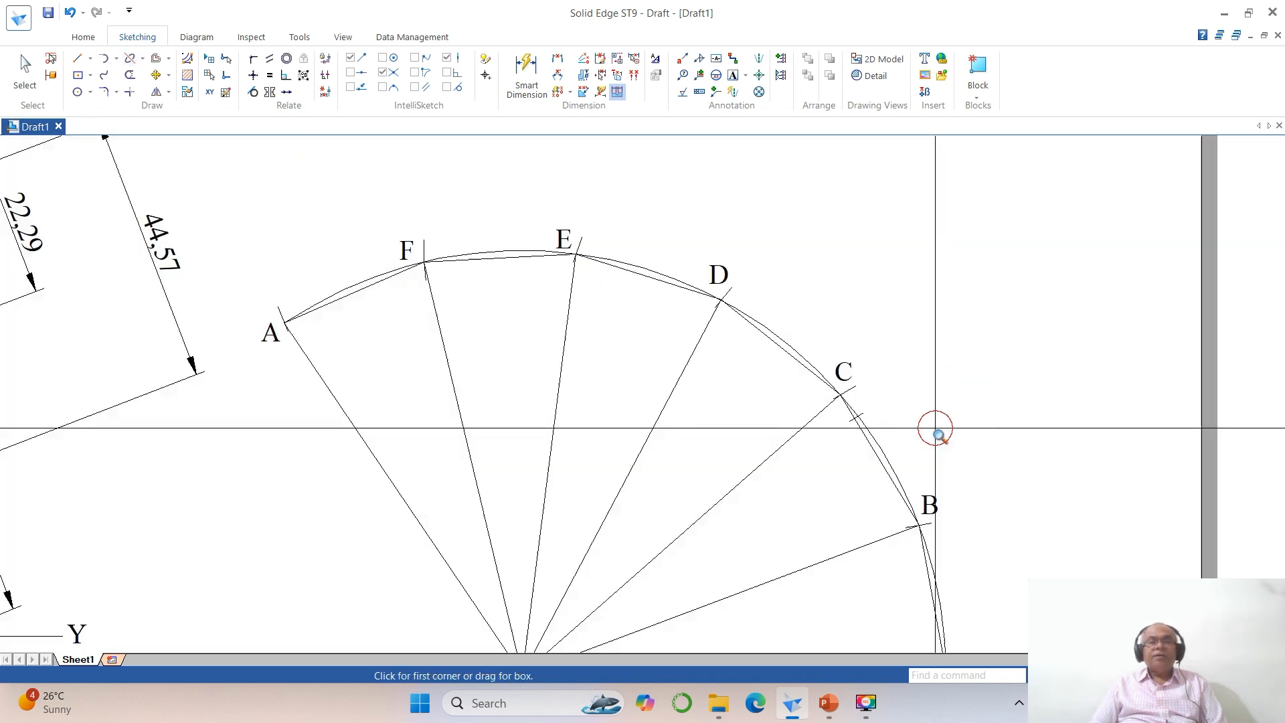
{"action": "left_click", "coordinate": [77, 92]}
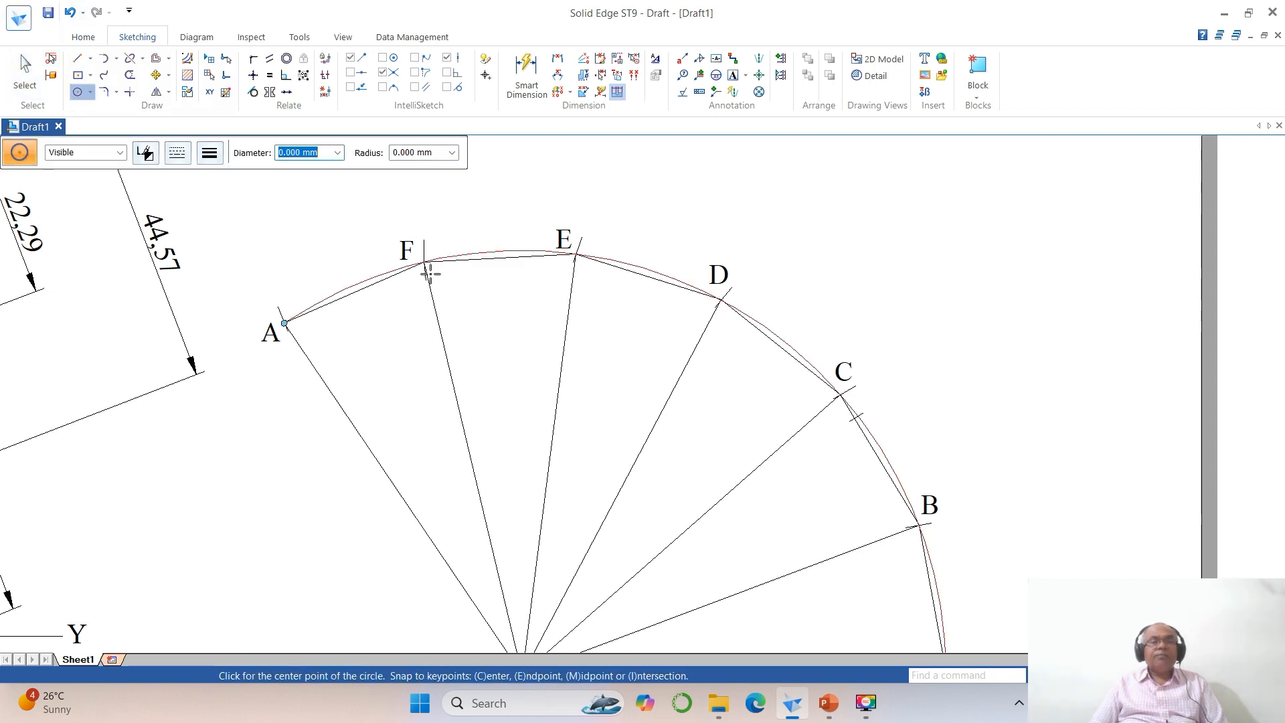
{"action": "left_click", "coordinate": [441, 266]}
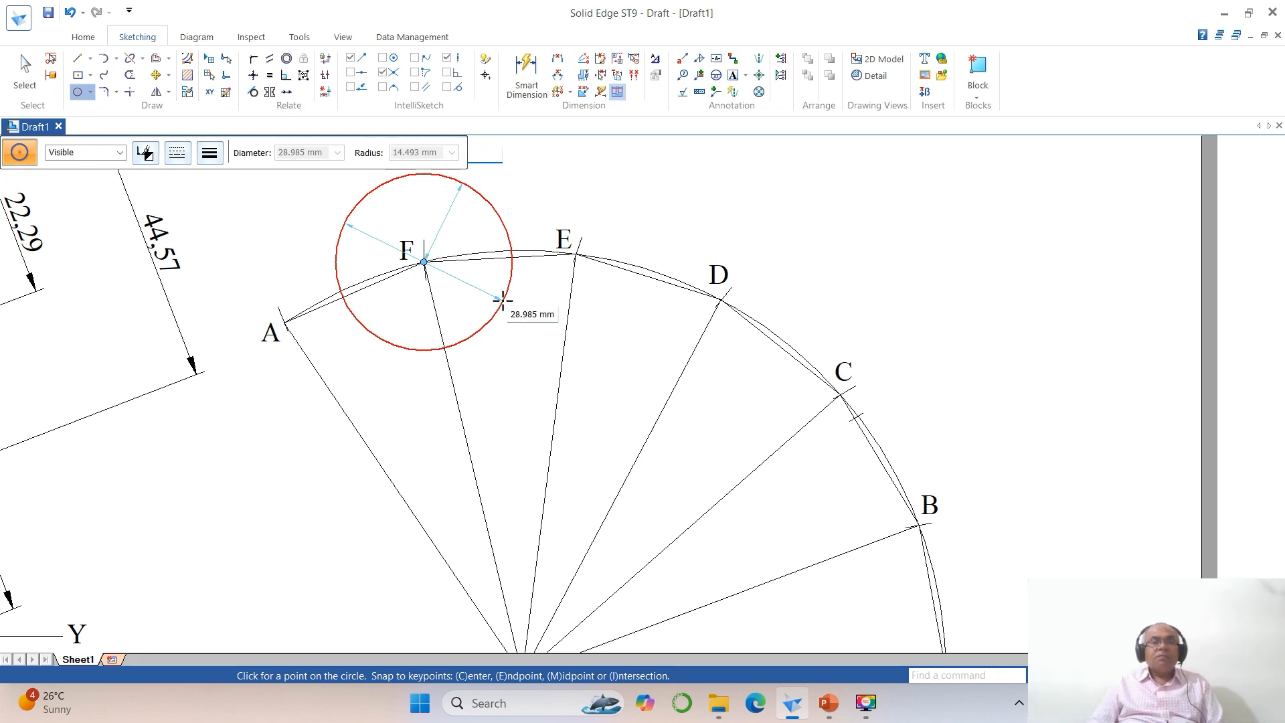
{"action": "scroll", "coordinate": [502, 300], "scroll_direction": "down", "scroll_amount": 4}
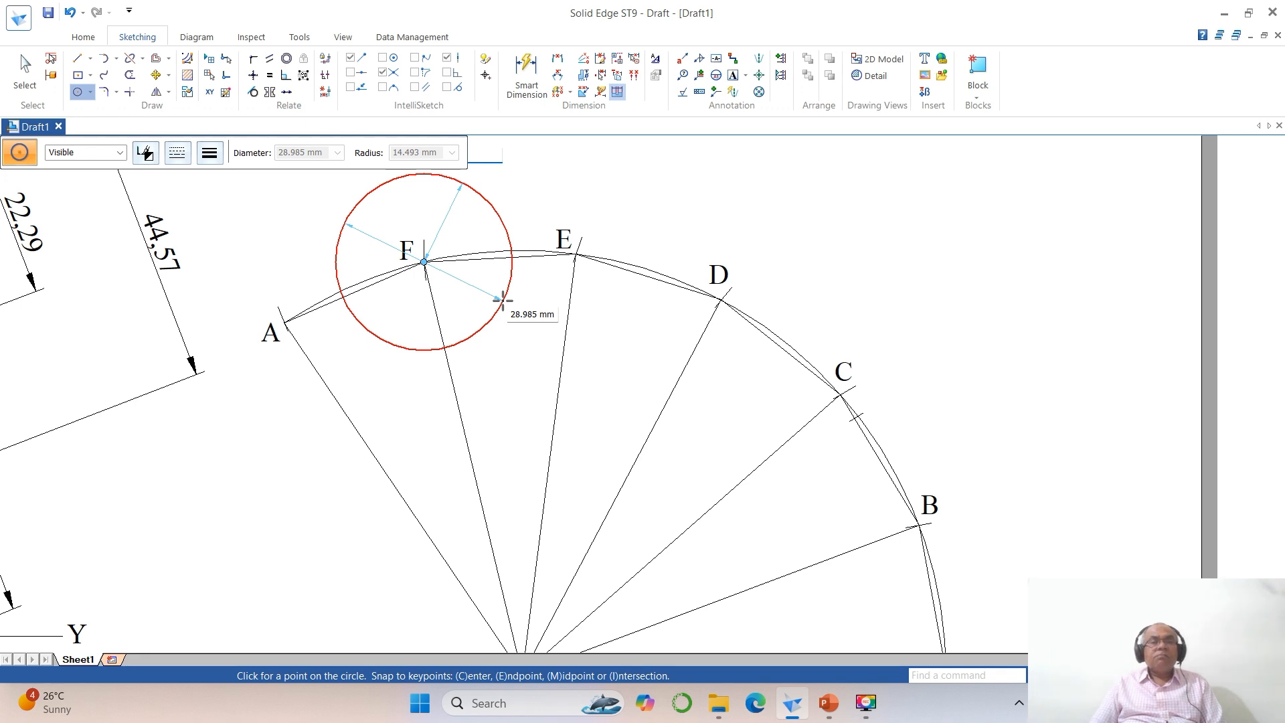
{"action": "type", "text": "20.5"}
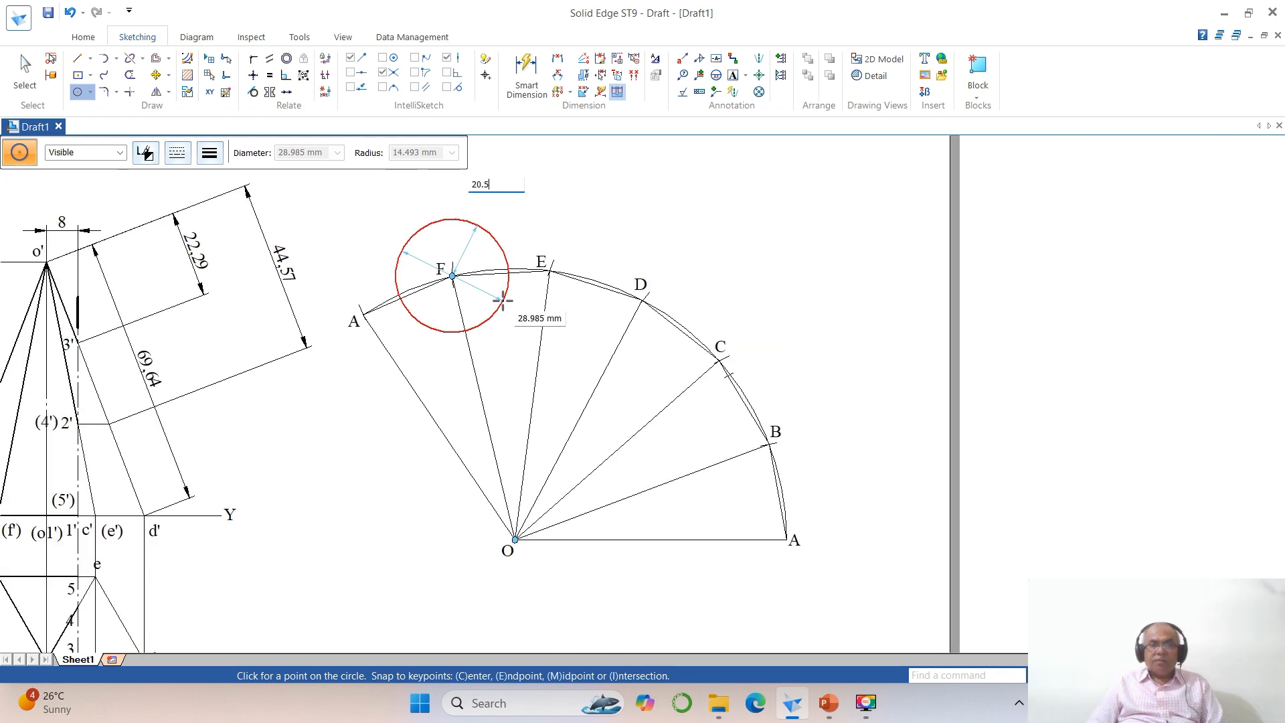
{"action": "key", "text": "Return"}
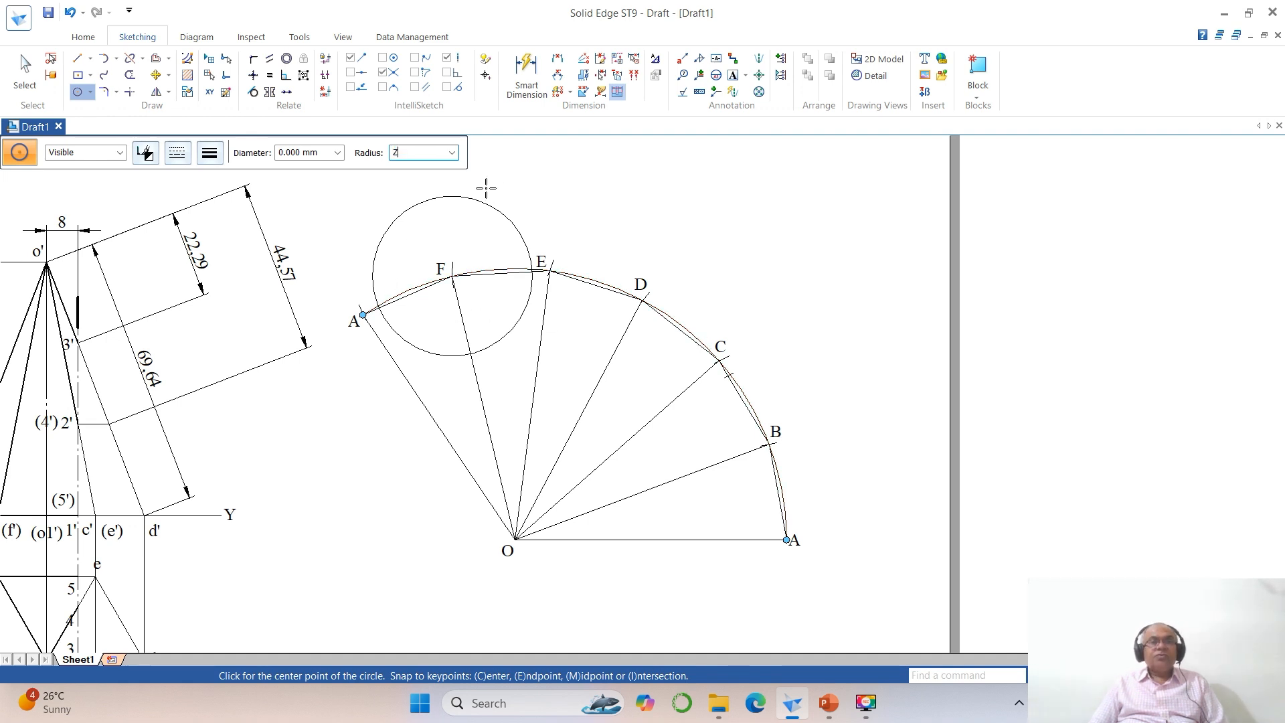
{"action": "key", "text": "Escape"}
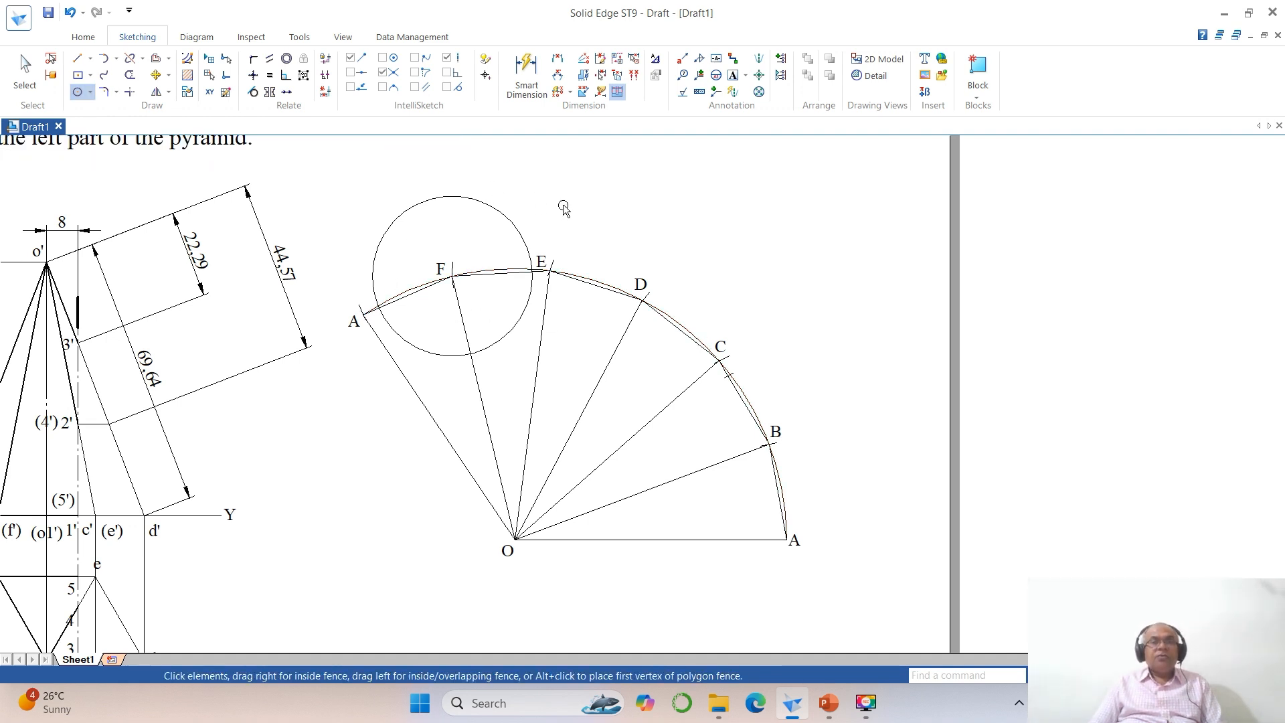
Step: Split the new circle near edge FE and delete its large arc, keeping only a short arc across the edge
{"action": "left_click", "coordinate": [1059, 675]}
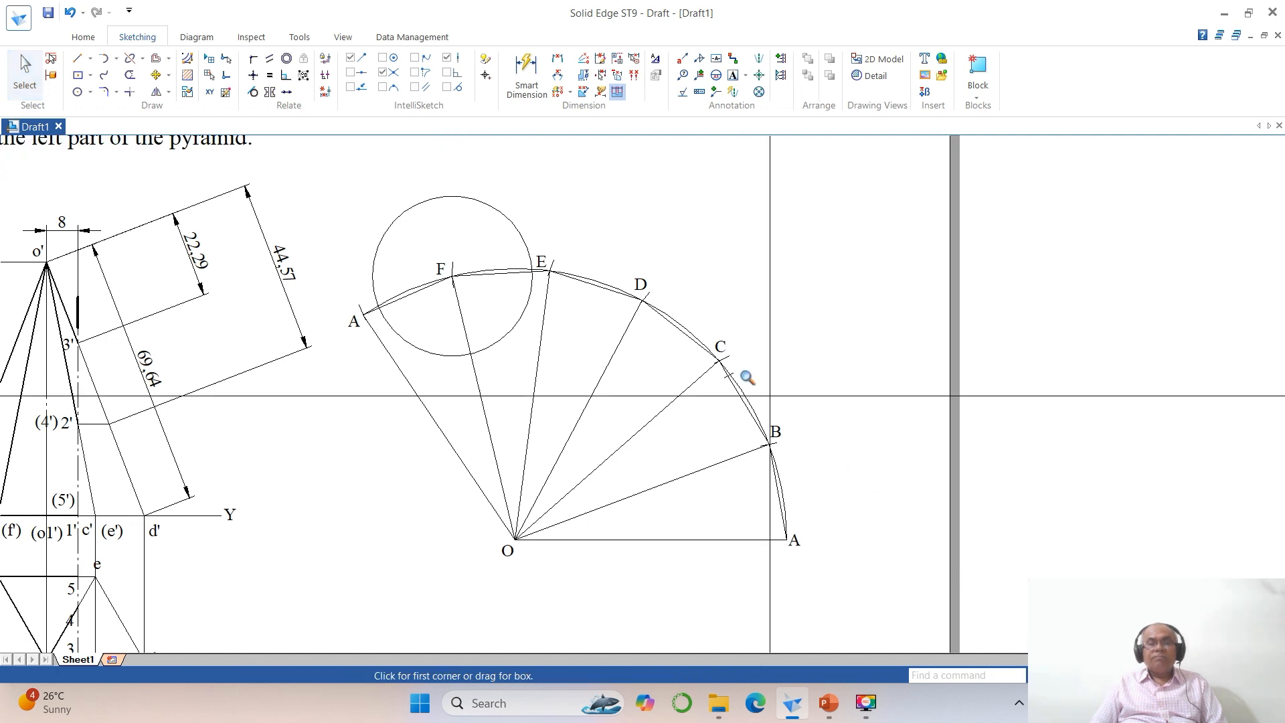
{"action": "left_click", "coordinate": [430, 231]}
{"action": "left_click", "coordinate": [720, 407]}
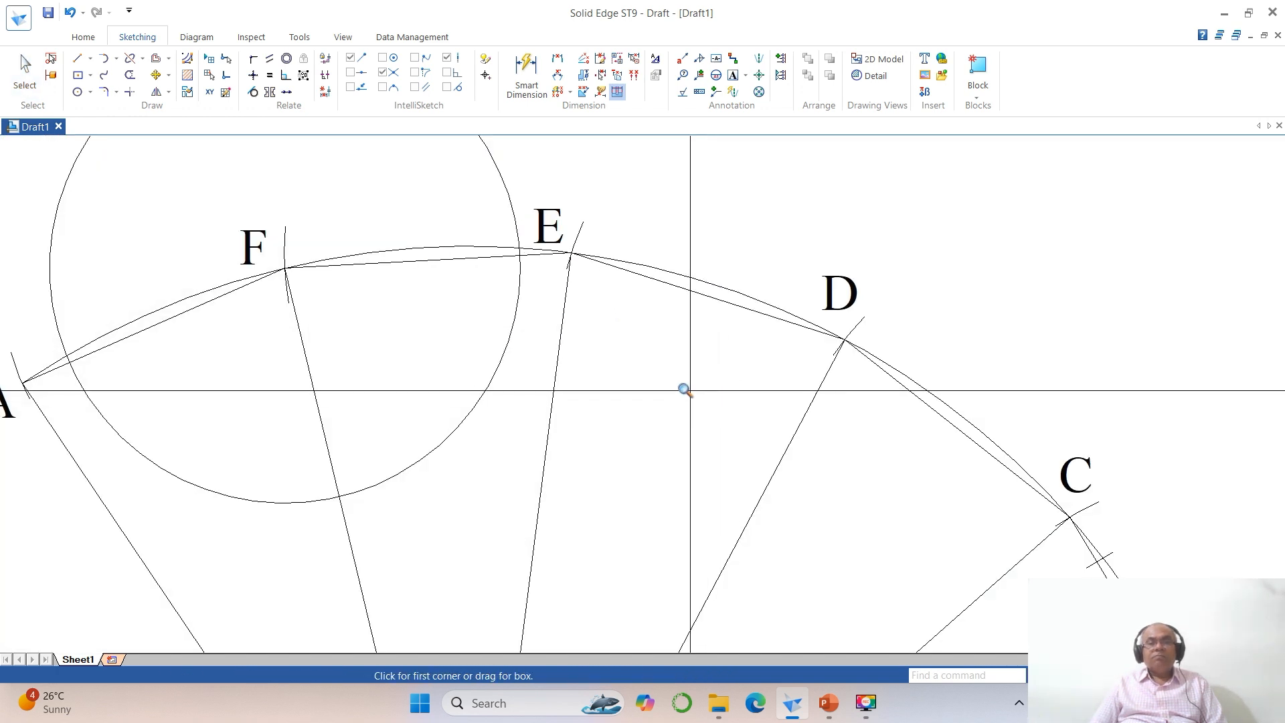
{"action": "left_click", "coordinate": [130, 58]}
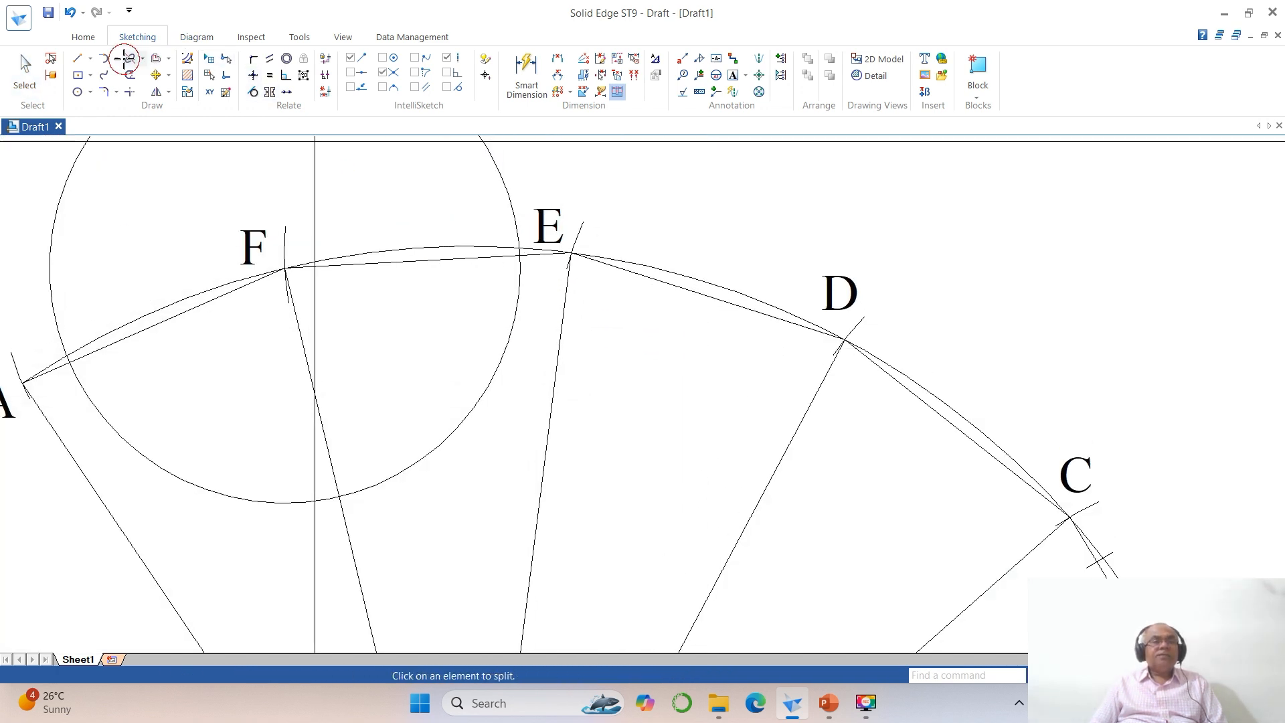
{"action": "left_click", "coordinate": [494, 387]}
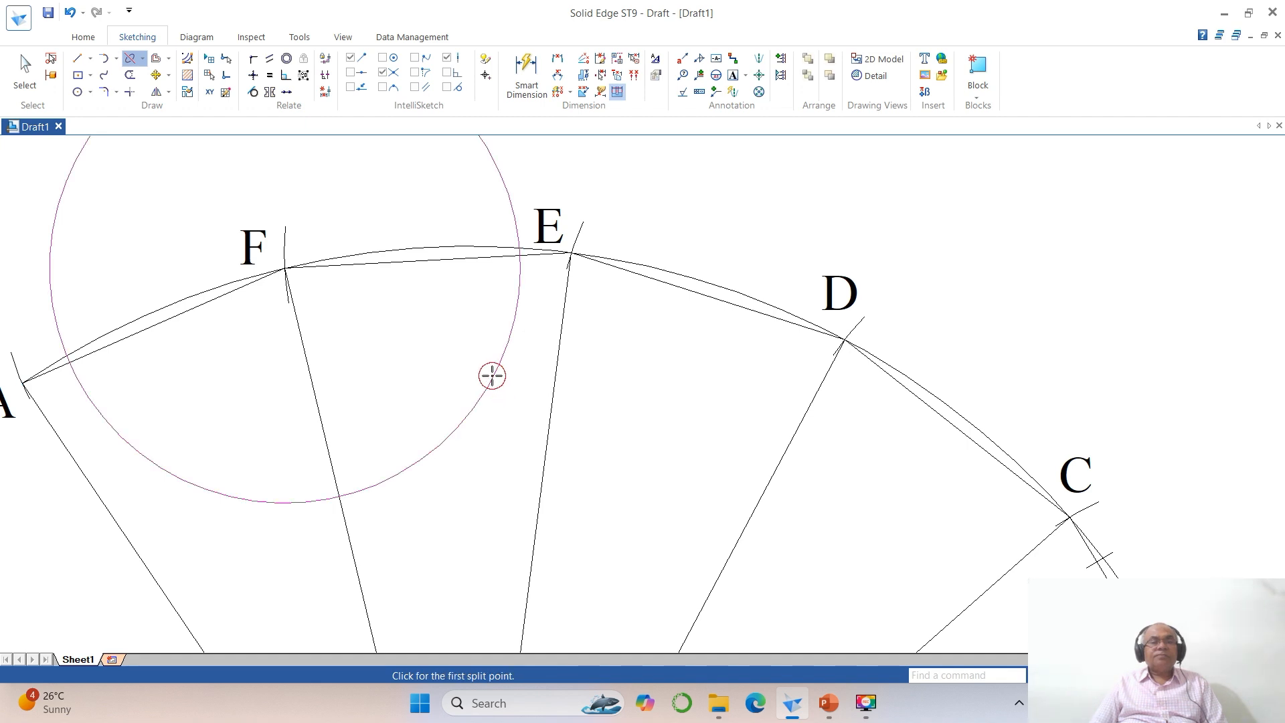
{"action": "left_click", "coordinate": [522, 296]}
{"action": "left_click", "coordinate": [519, 272]}
{"action": "left_click", "coordinate": [496, 175]}
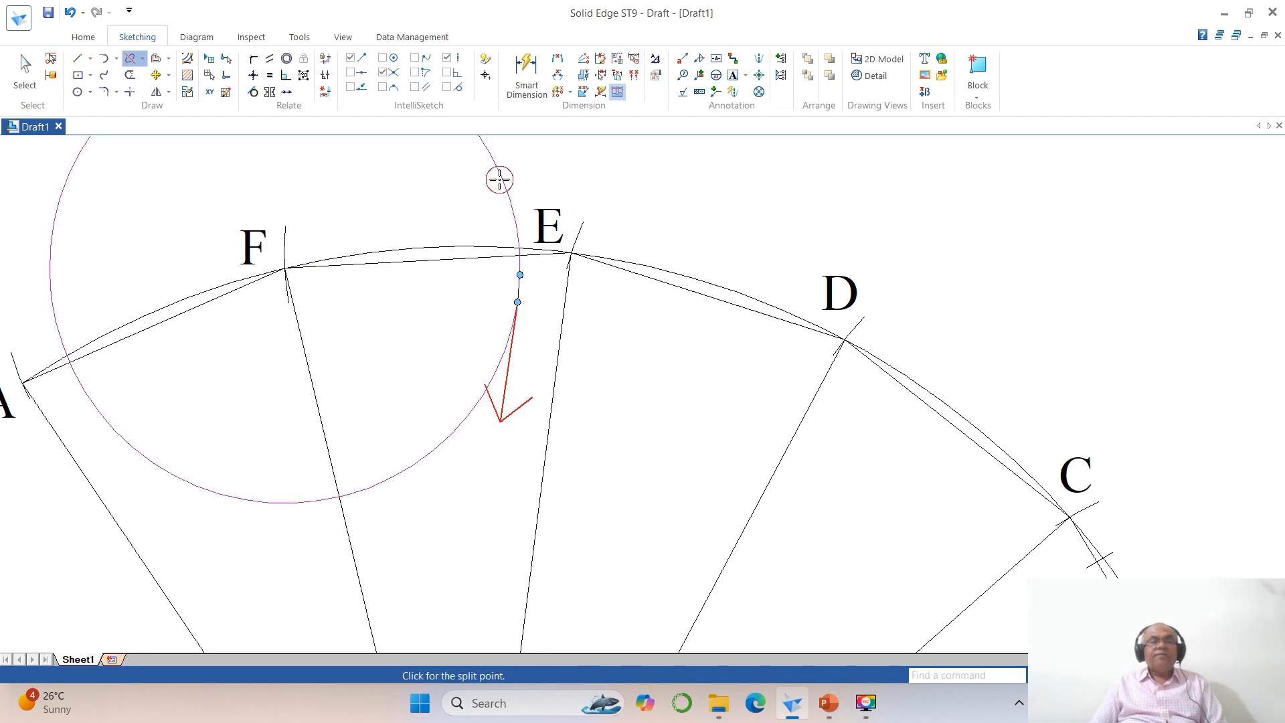
{"action": "left_click", "coordinate": [518, 230]}
{"action": "key", "text": "Escape"}
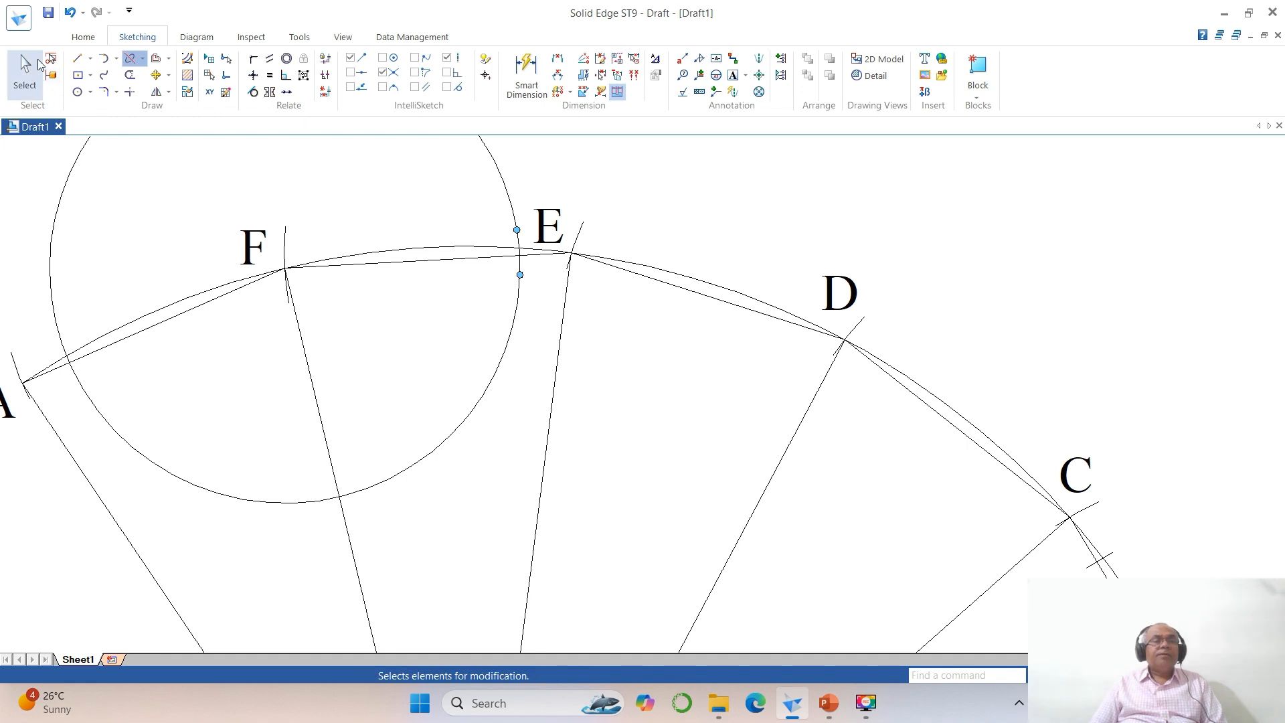
{"action": "left_click", "coordinate": [518, 309]}
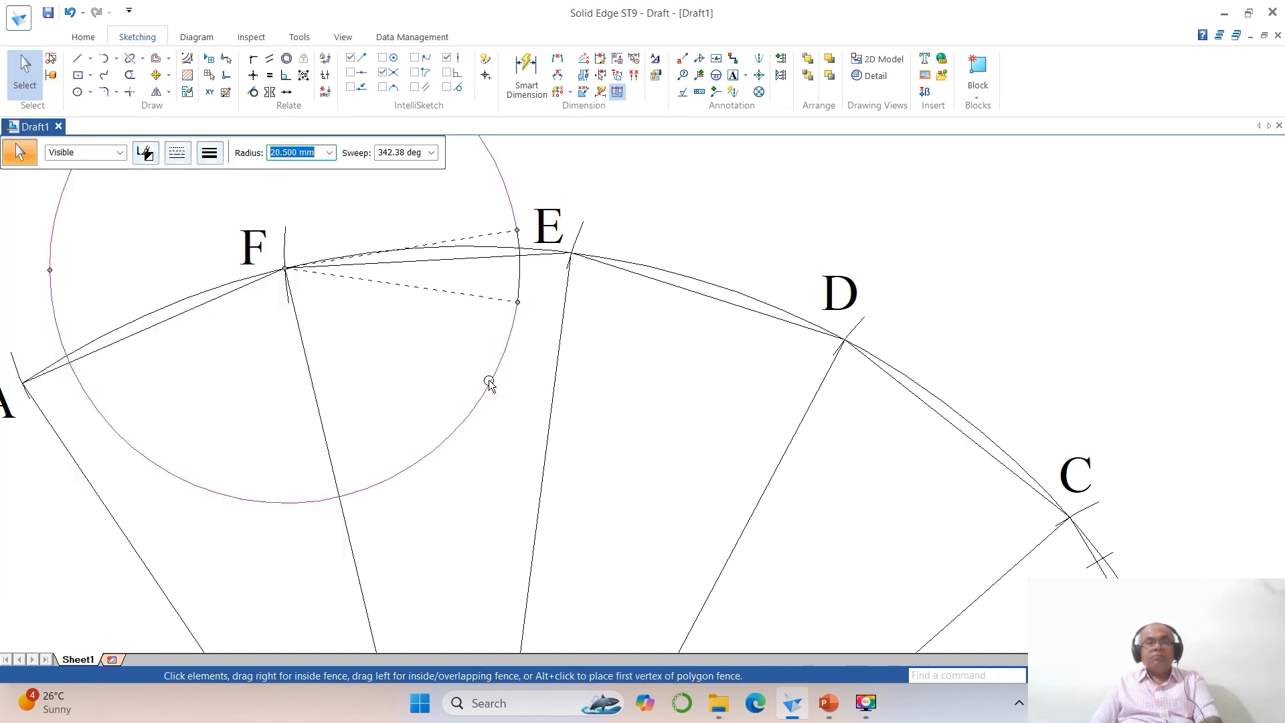
{"action": "key", "text": "Delete"}
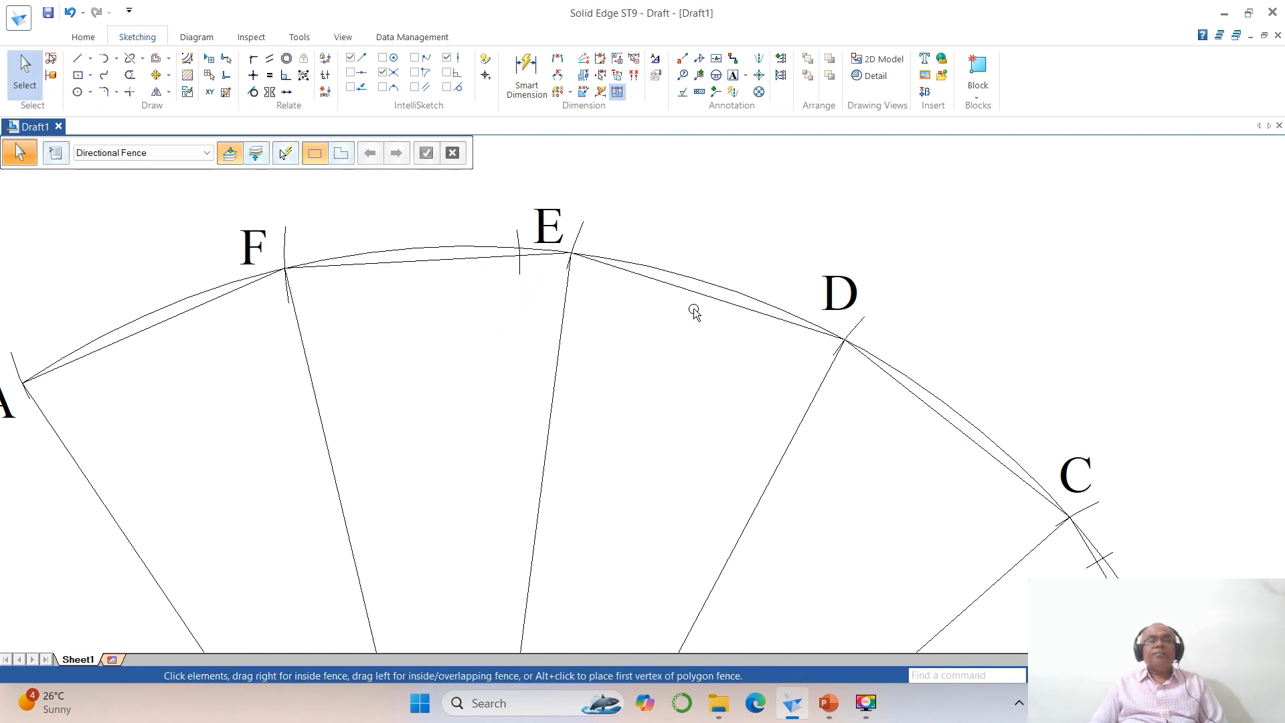
Step: Split the development's line between F and E where the short arc crosses it
{"action": "left_click", "coordinate": [130, 59]}
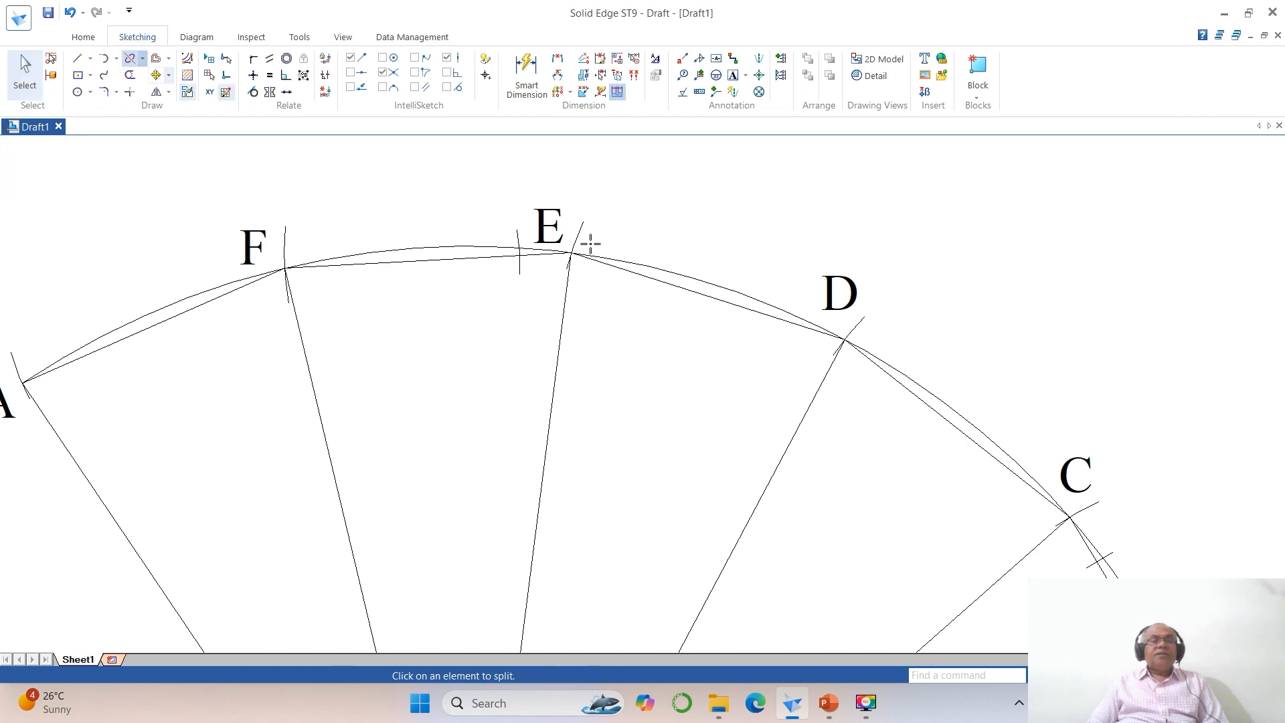
{"action": "left_click", "coordinate": [479, 258]}
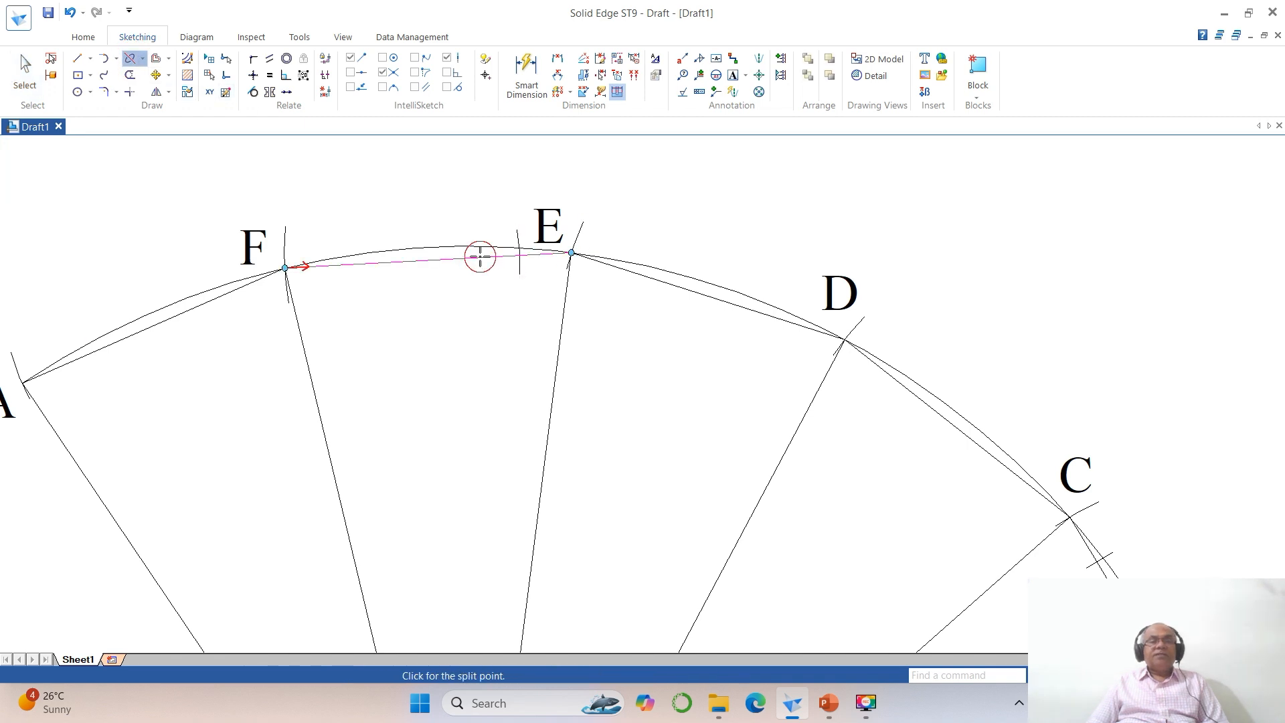
{"action": "left_click", "coordinate": [520, 260]}
{"action": "middle_click", "coordinate": [1069, 517]}
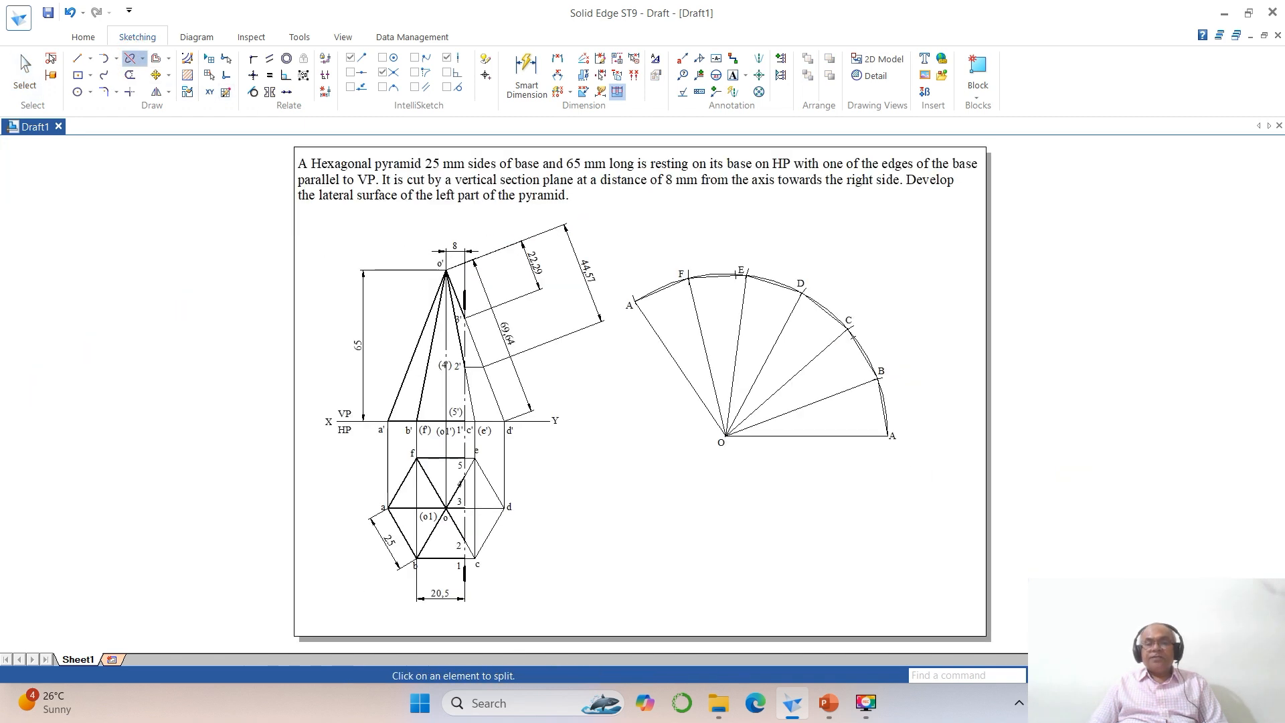
Step: Inspect the line between B and C to check where it is split at the short arc
{"action": "left_click", "coordinate": [1071, 675]}
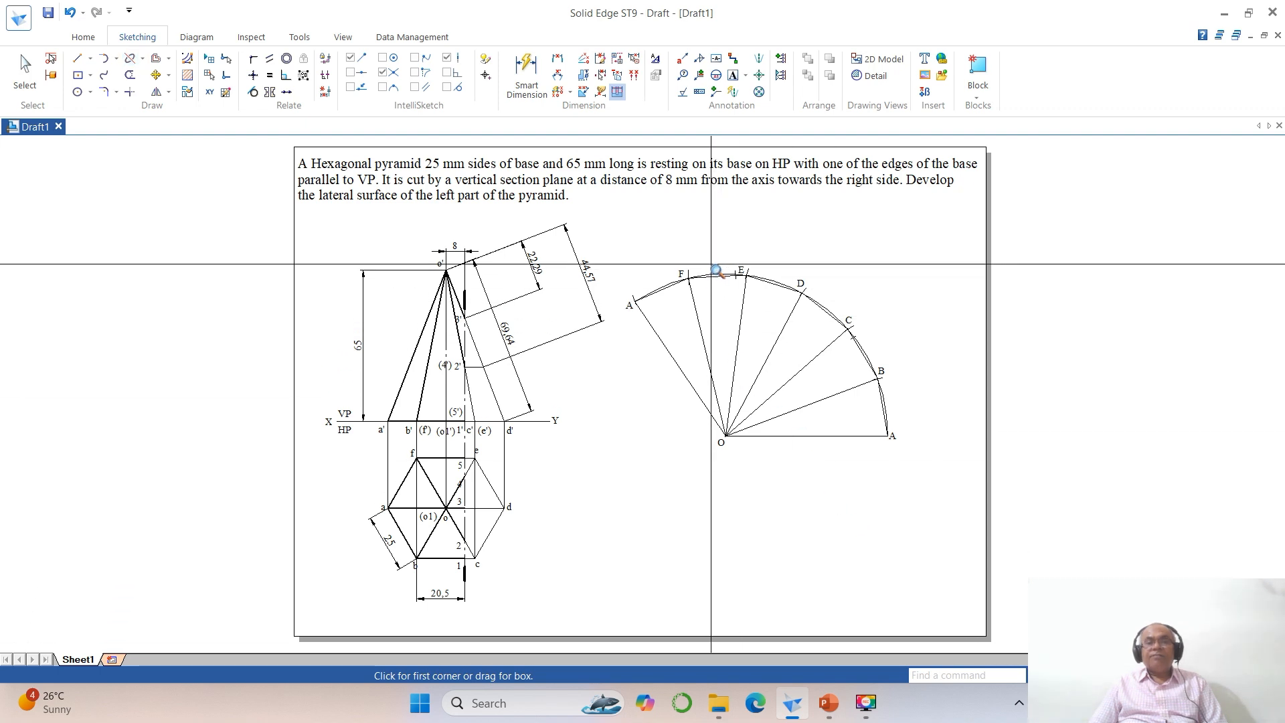
{"action": "left_click", "coordinate": [709, 263]}
{"action": "left_click", "coordinate": [946, 482]}
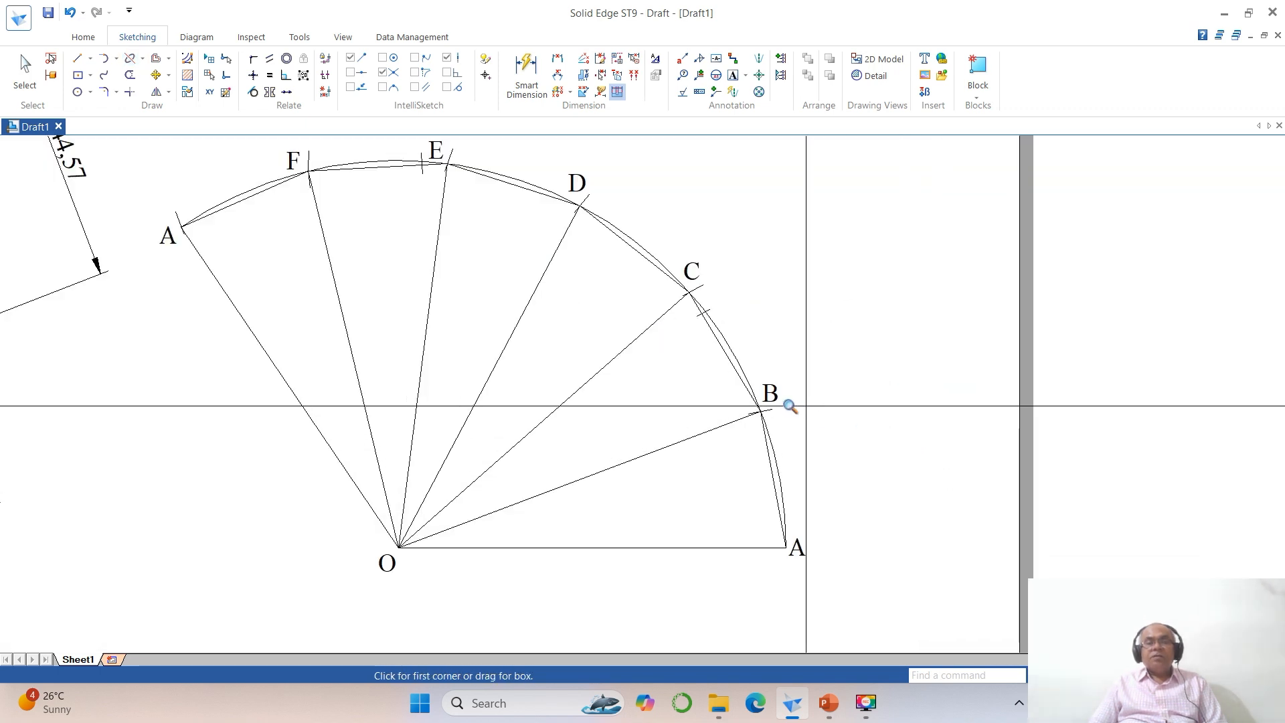
{"action": "left_click", "coordinate": [130, 59]}
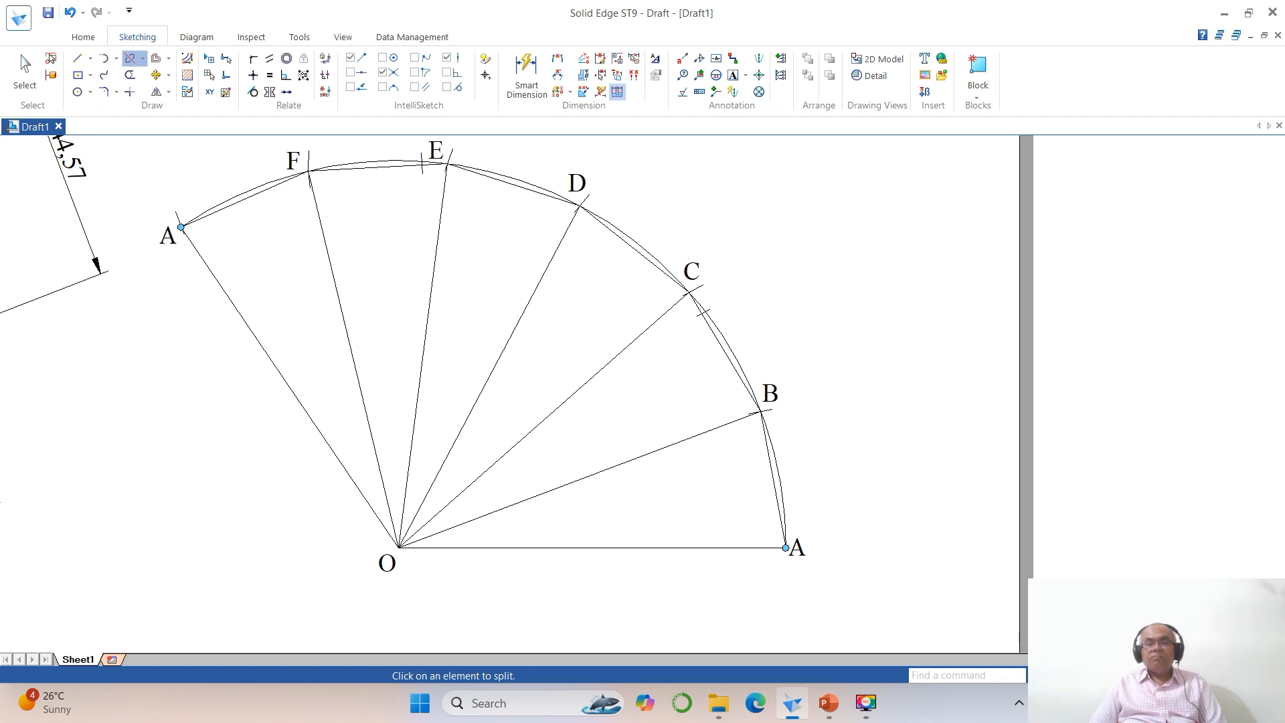
{"action": "left_click", "coordinate": [1091, 676]}
{"action": "left_click_drag", "start_coordinate": [665, 272], "coordinate": [848, 443]}
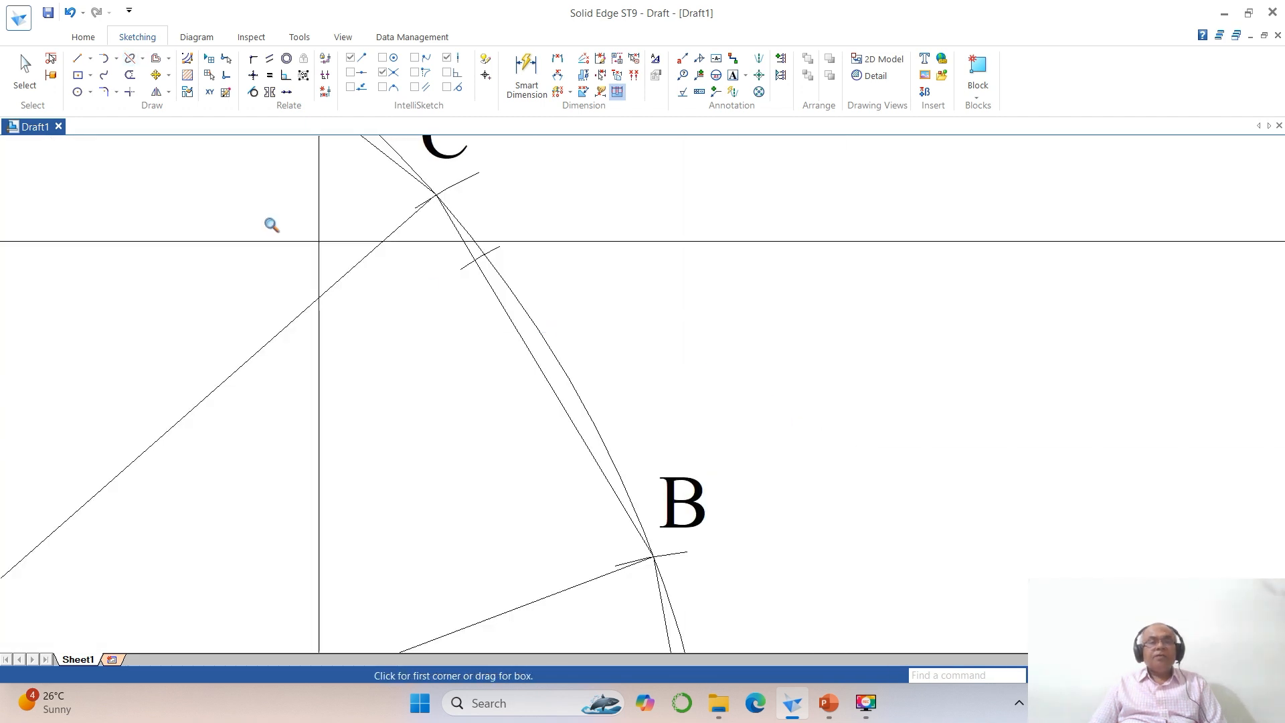
{"action": "left_click", "coordinate": [130, 59]}
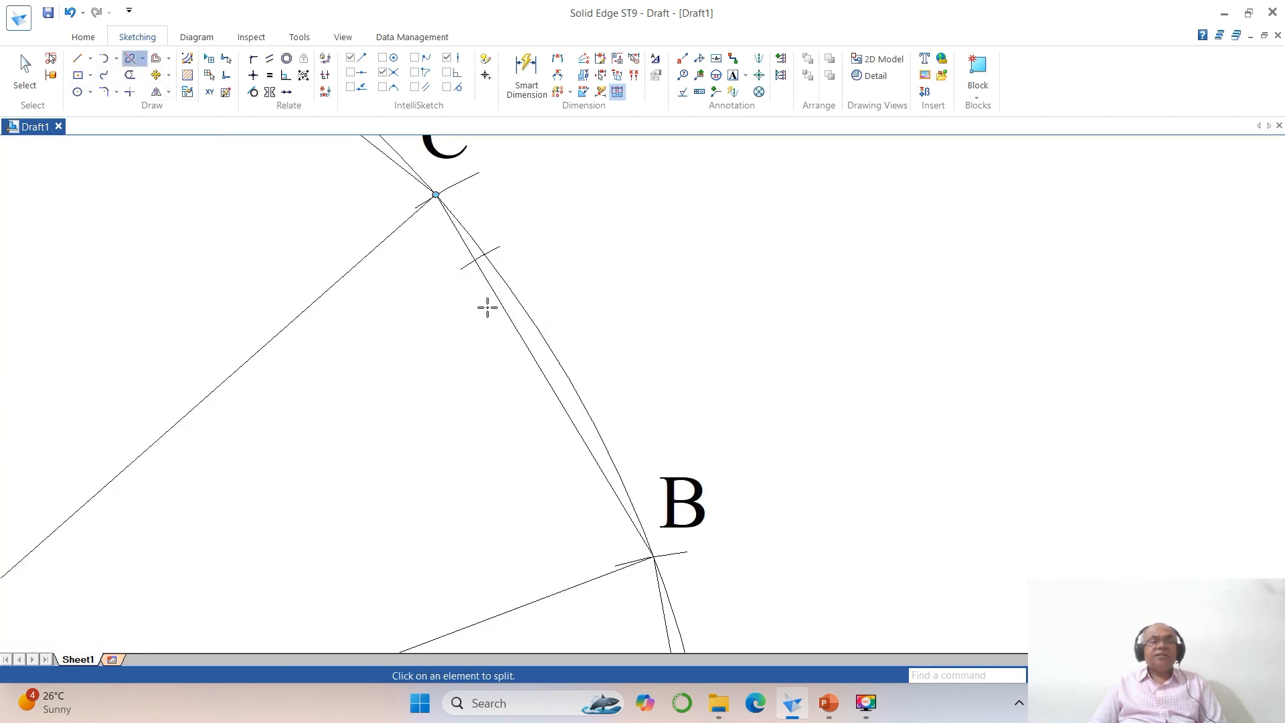
{"action": "left_click", "coordinate": [488, 294]}
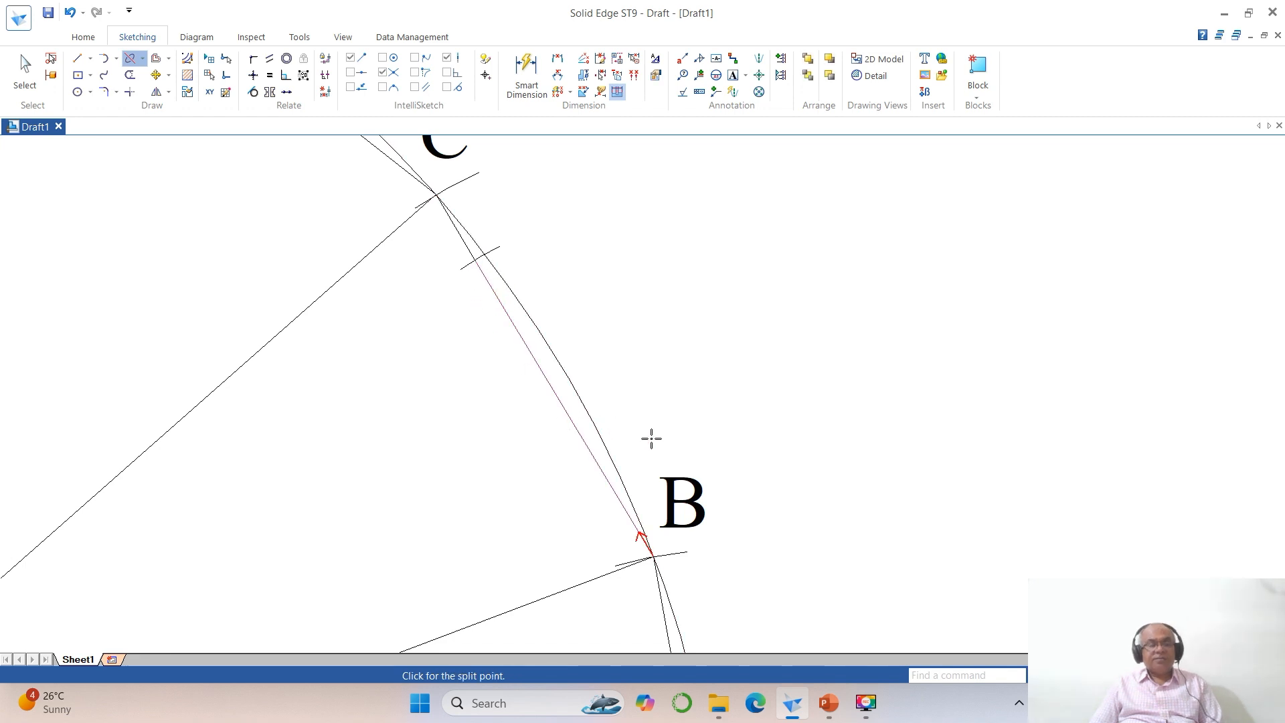
{"action": "key", "text": "Escape"}
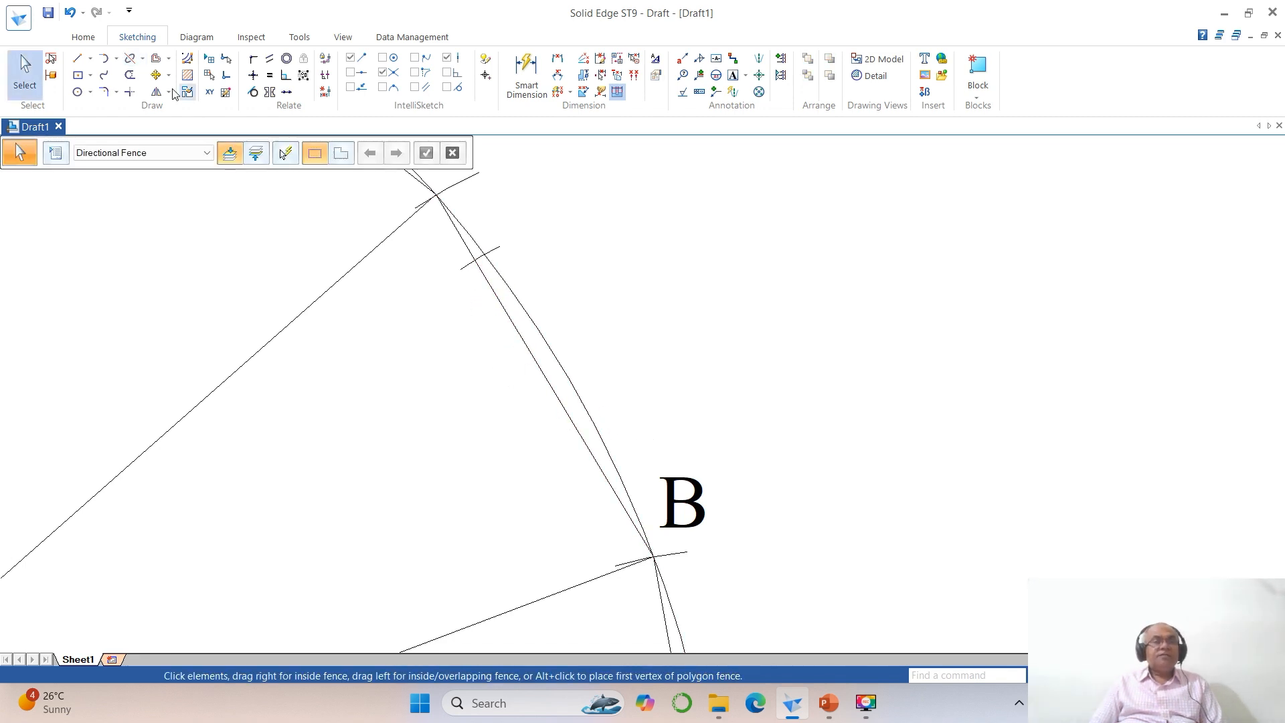
{"action": "left_click", "coordinate": [130, 58]}
{"action": "left_click", "coordinate": [493, 302]}
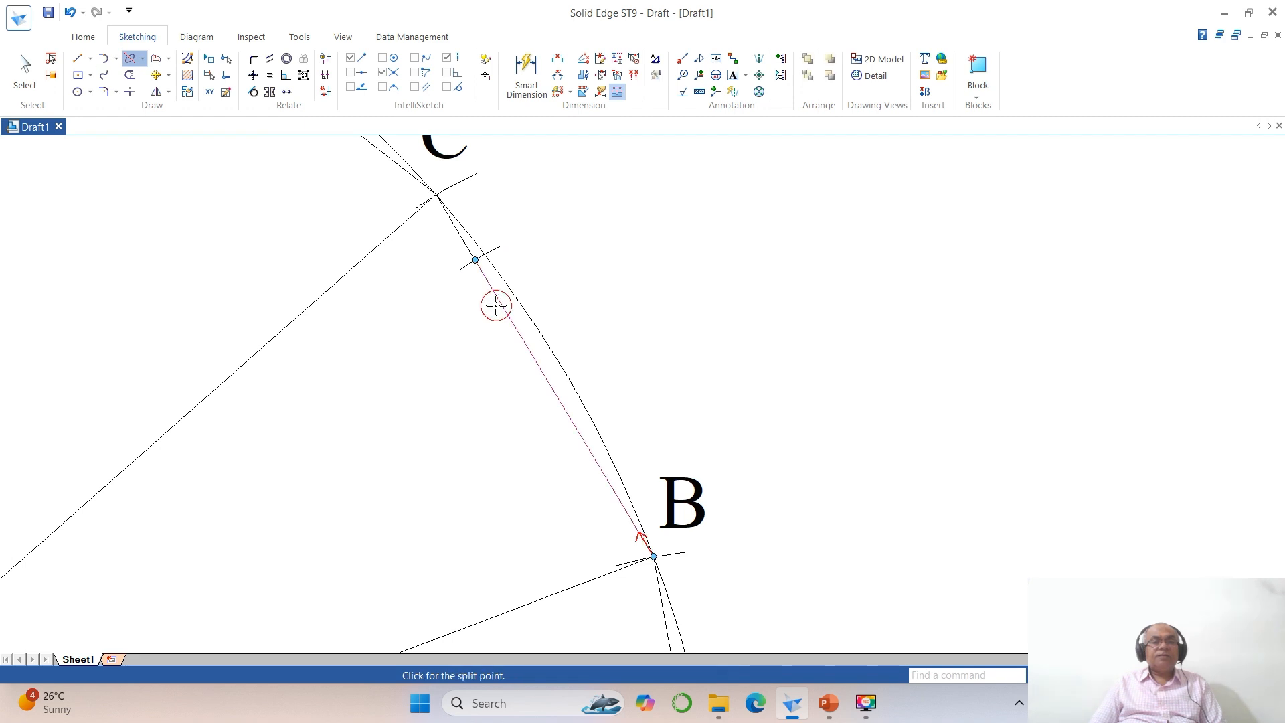
{"action": "key", "text": "Escape"}
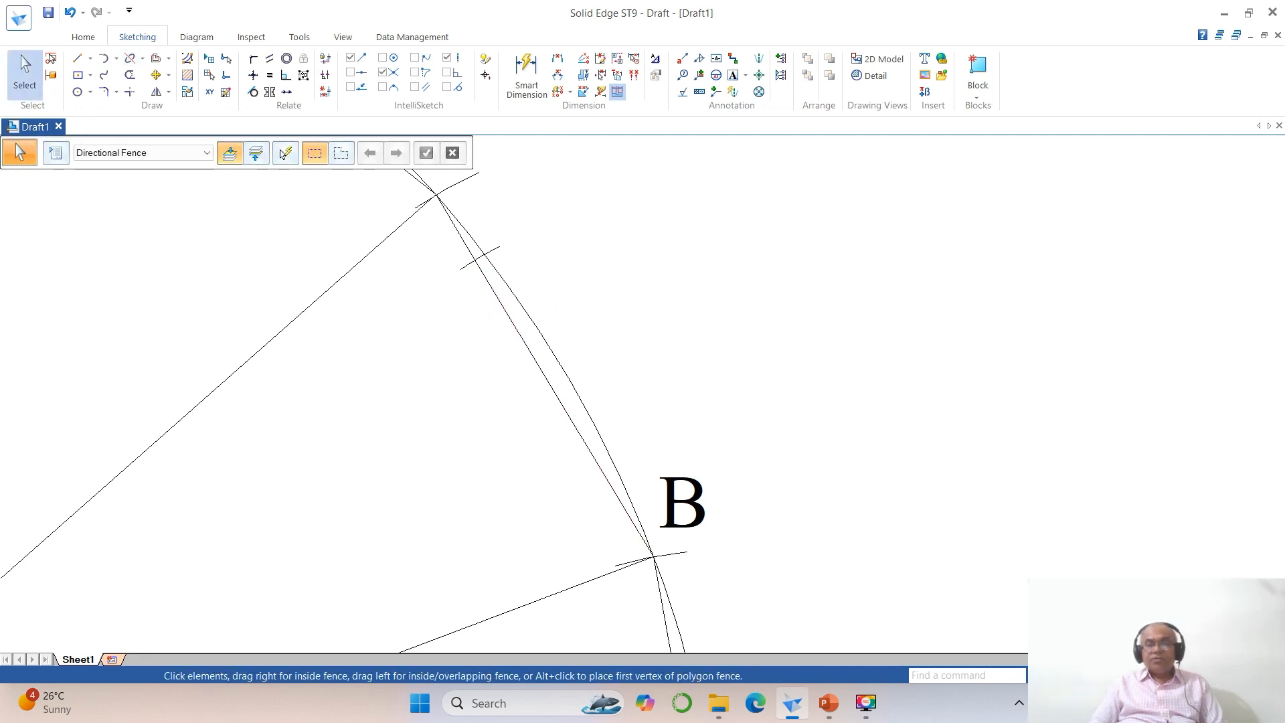
Step: Draw a circle of radius 44.57 mm centred at the development's apex O
{"action": "left_click", "coordinate": [1131, 675]}
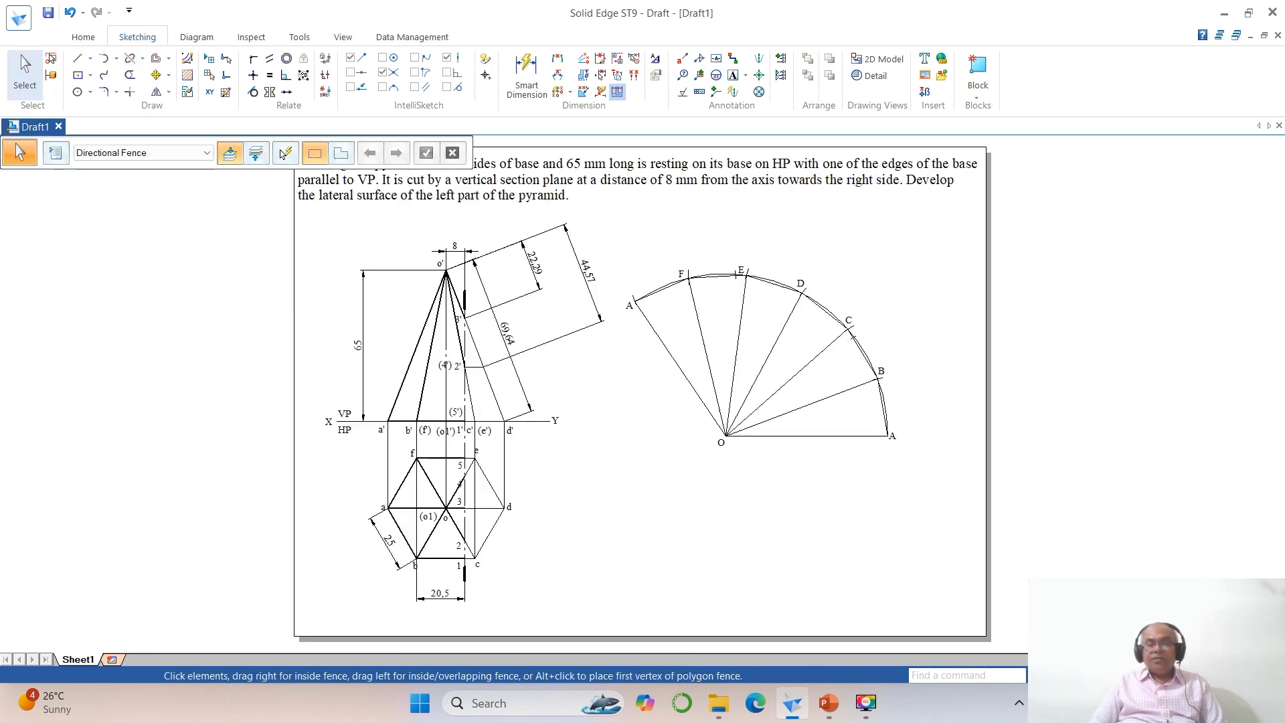
{"action": "left_click", "coordinate": [1098, 675]}
{"action": "left_click_drag", "start_coordinate": [367, 182], "coordinate": [1033, 510]}
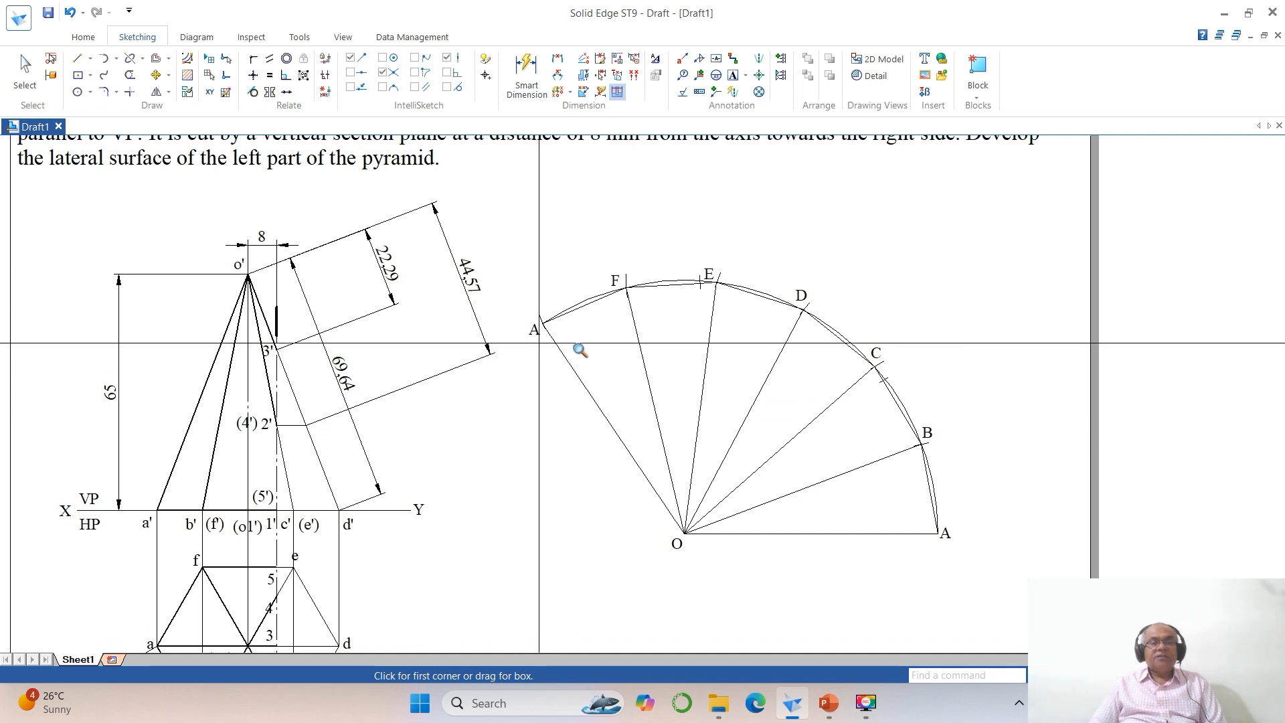
{"action": "left_click", "coordinate": [78, 91]}
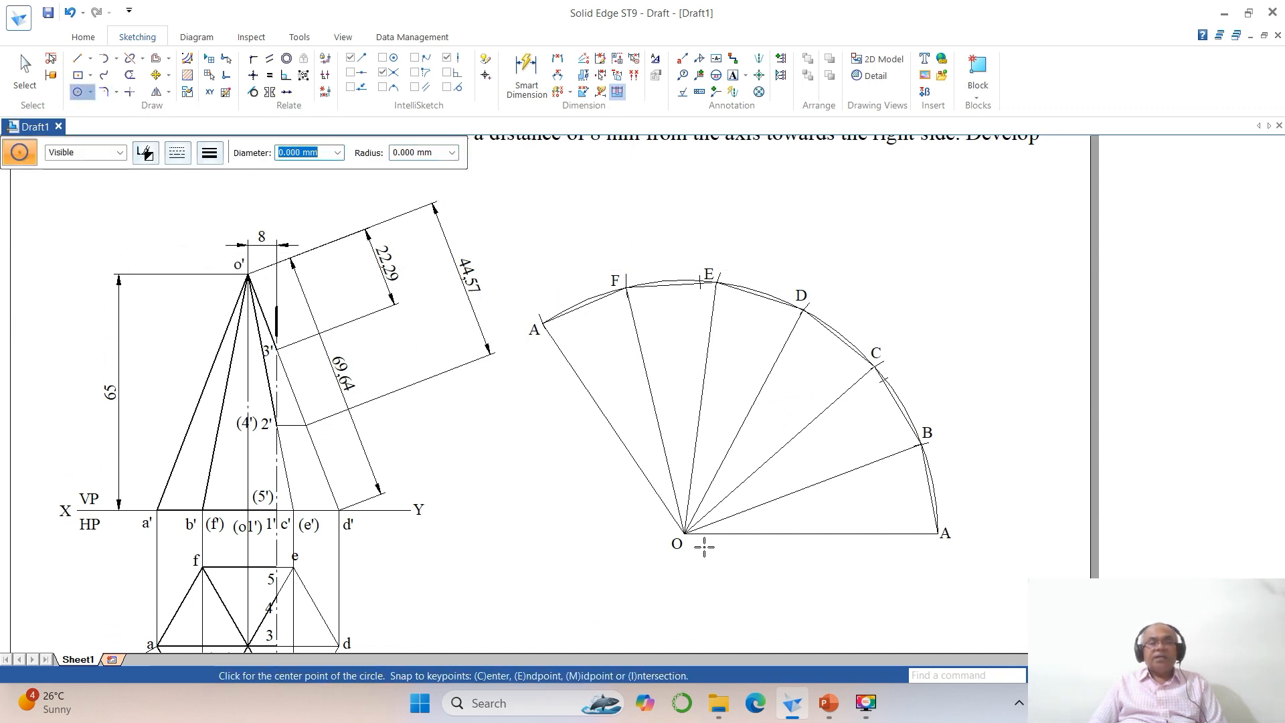
{"action": "left_click", "coordinate": [684, 533]}
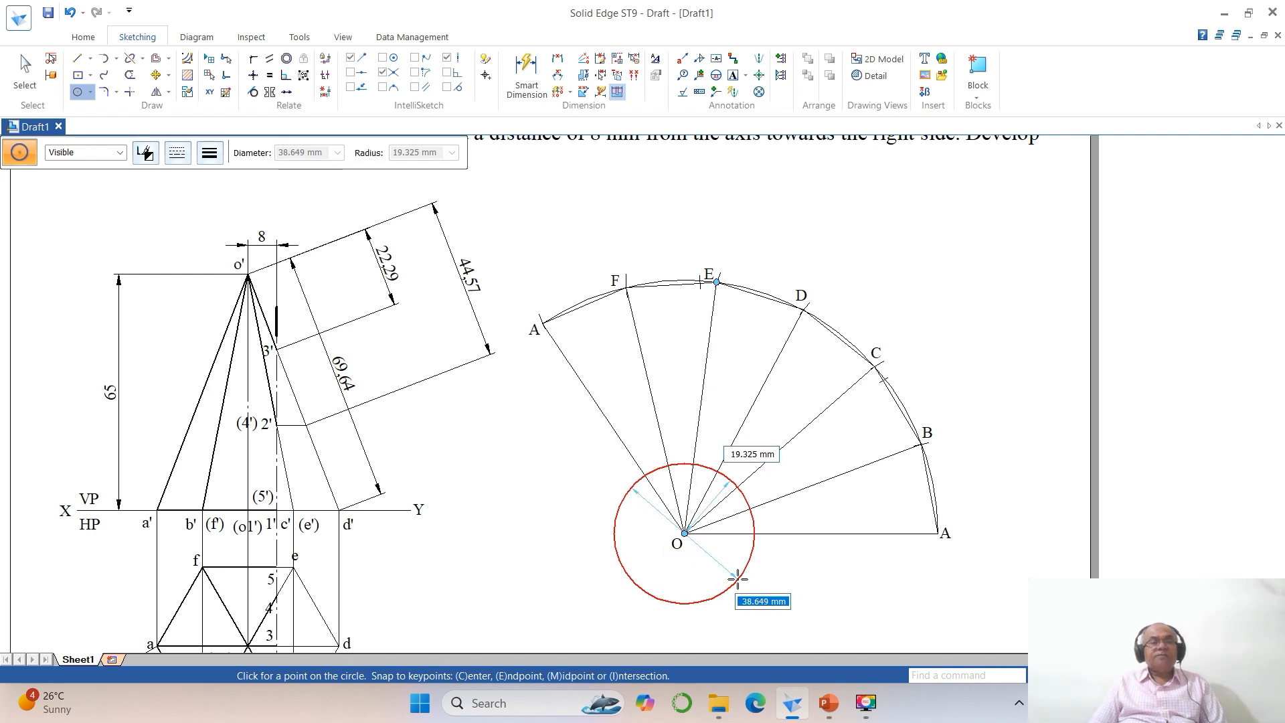
{"action": "key", "text": "Tab"}
{"action": "type", "text": "4"}
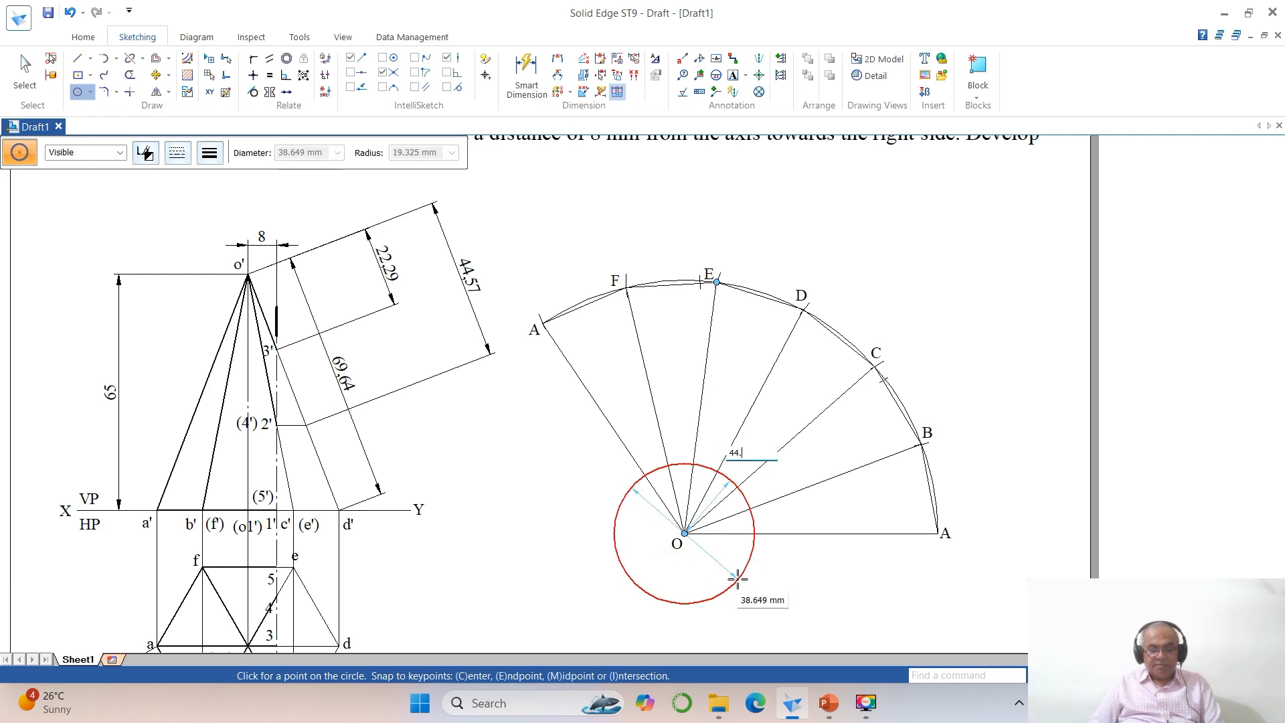
{"action": "key", "text": "Return"}
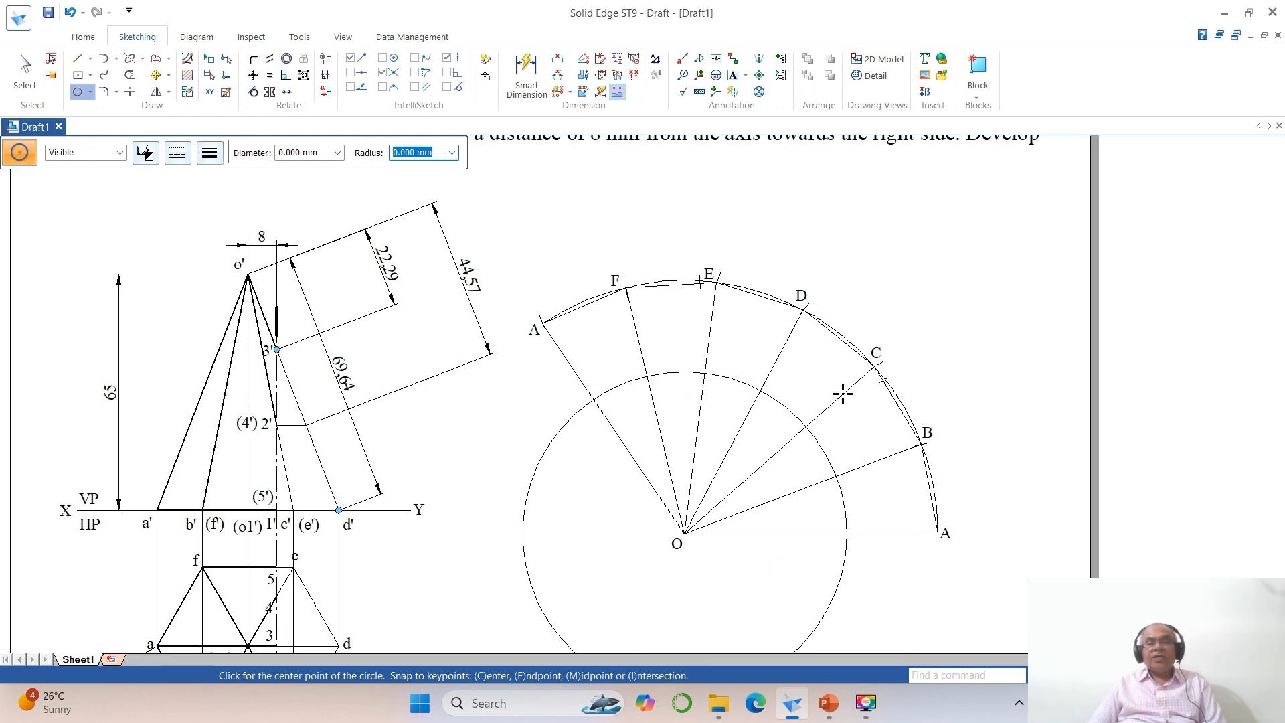
Step: Split the 44.57 mm circle where it crosses the development's radial lines and delete its large outer arc
{"action": "left_click", "coordinate": [1098, 675]}
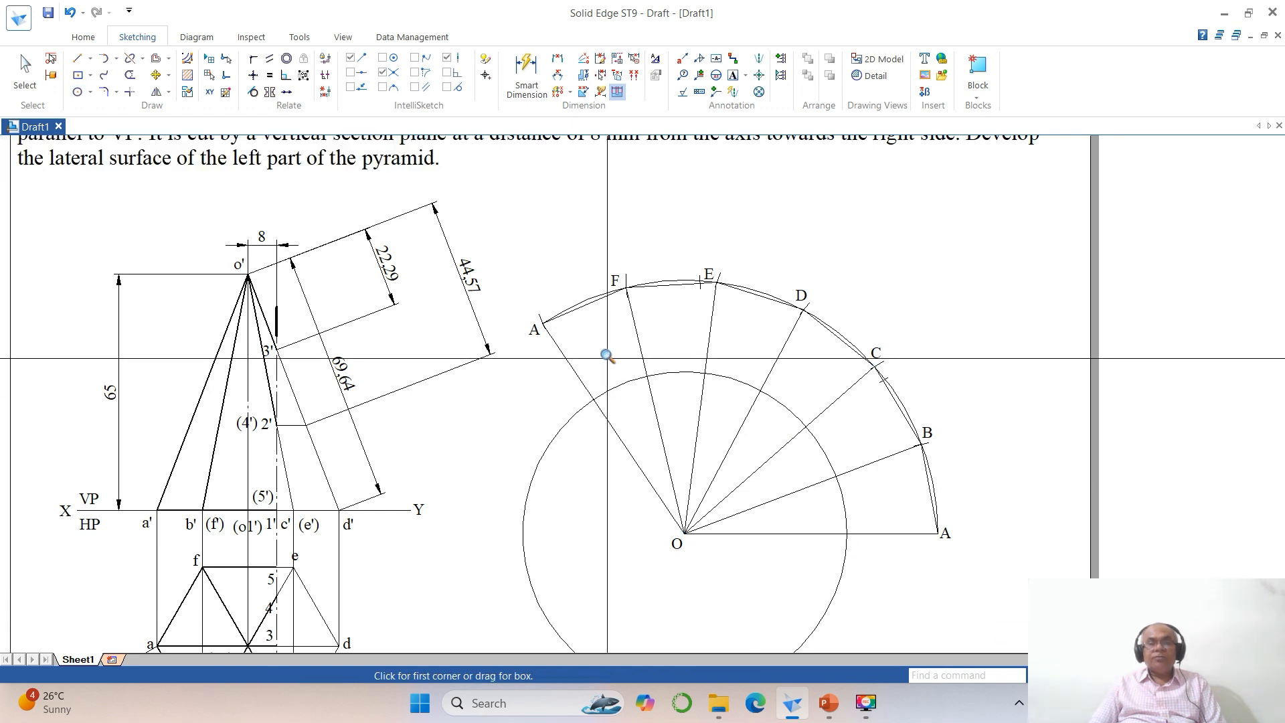
{"action": "left_click", "coordinate": [593, 261]}
{"action": "left_click", "coordinate": [991, 558]}
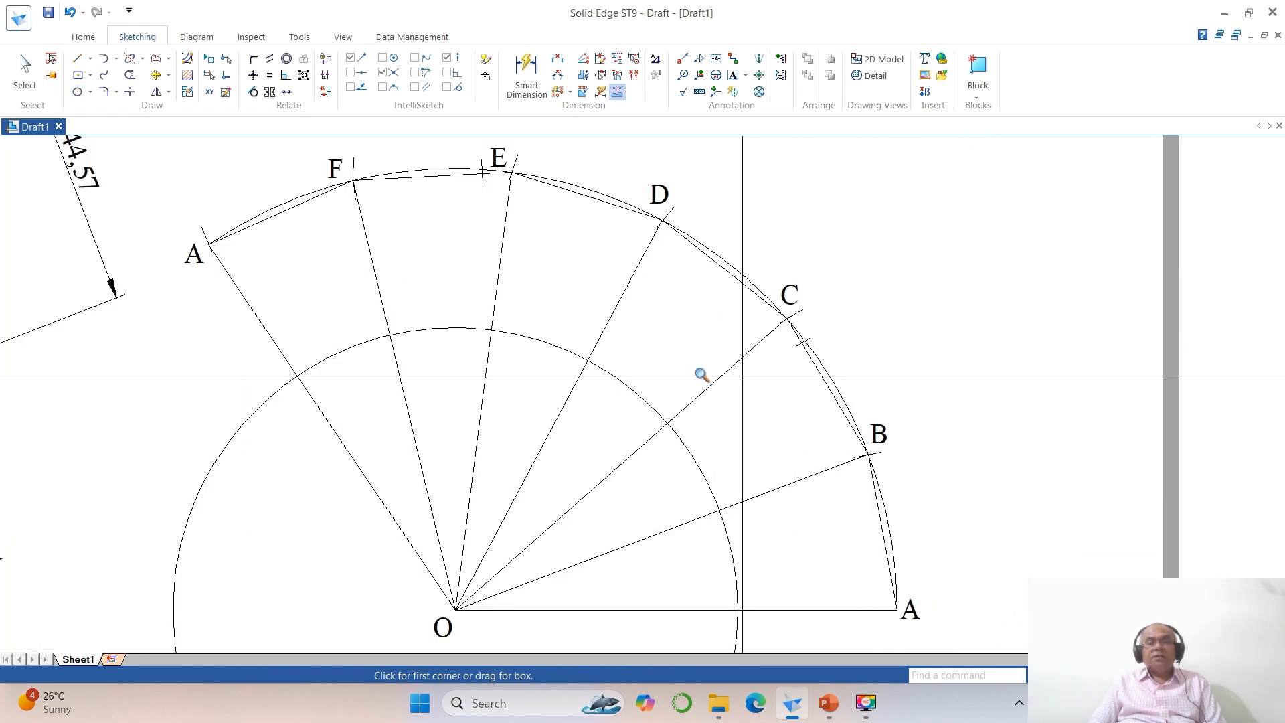
{"action": "left_click", "coordinate": [127, 62]}
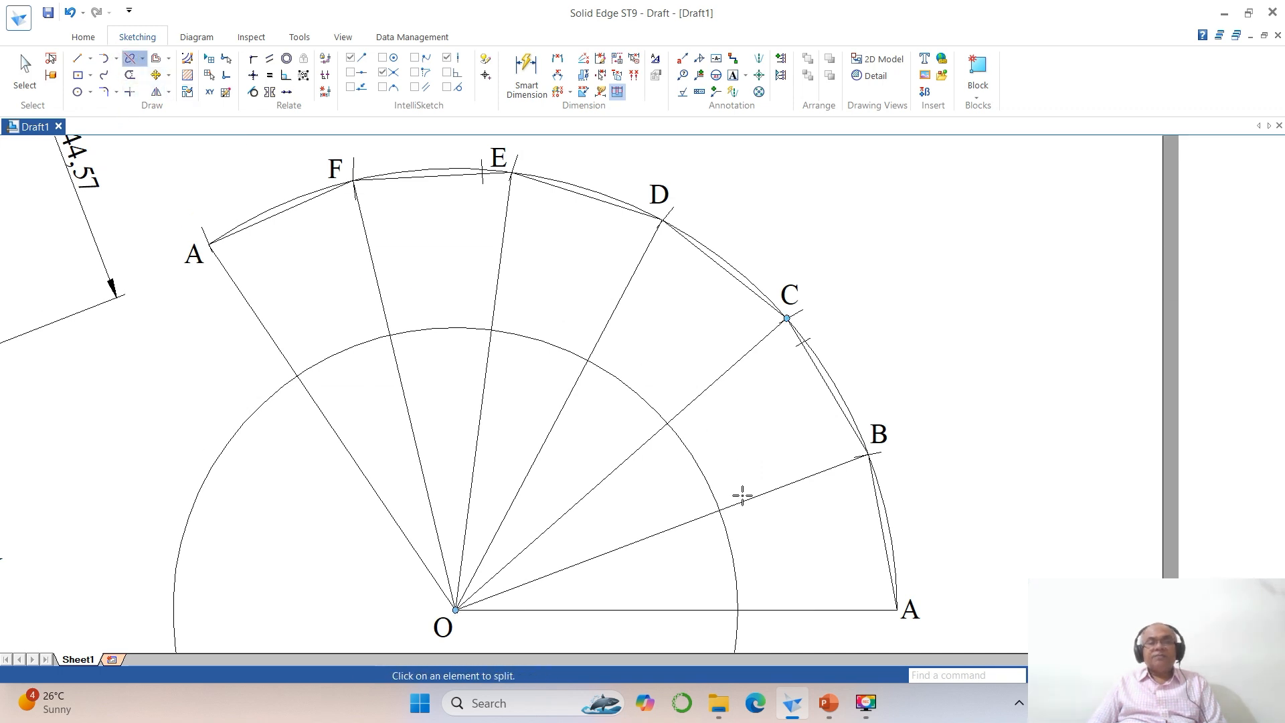
{"action": "left_click", "coordinate": [734, 569]}
{"action": "left_click", "coordinate": [730, 550]}
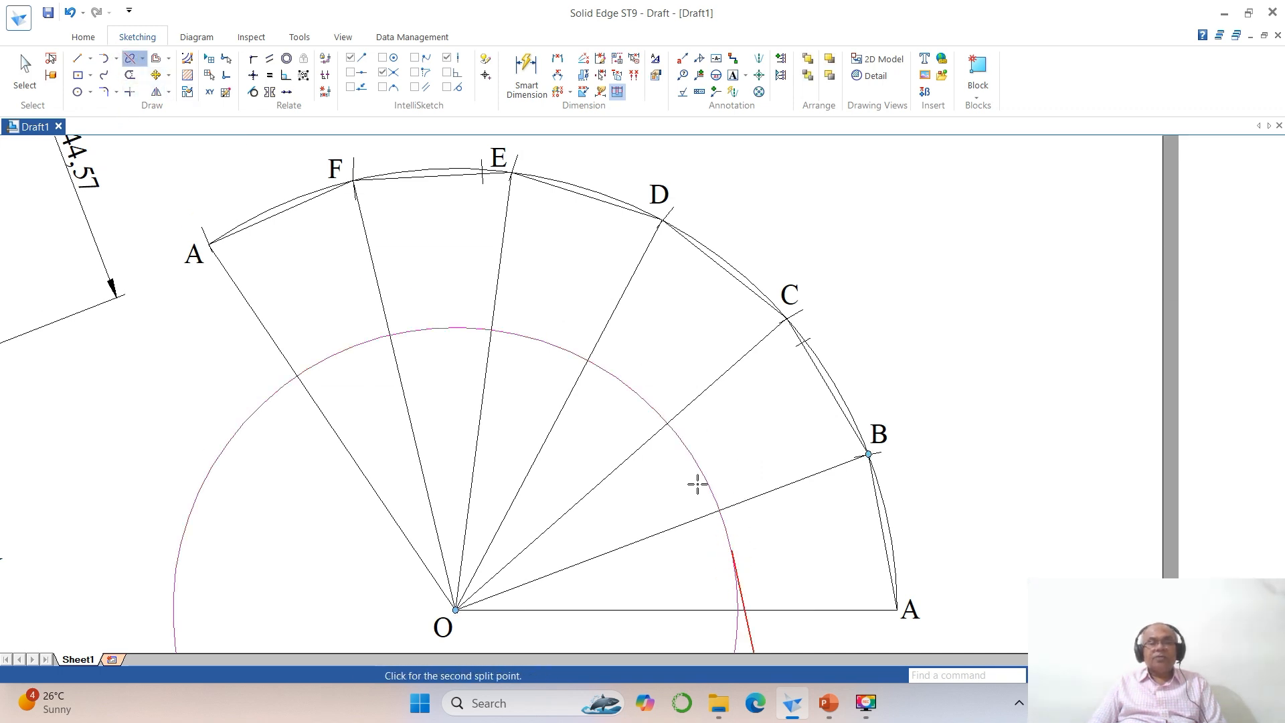
{"action": "left_click", "coordinate": [680, 440]}
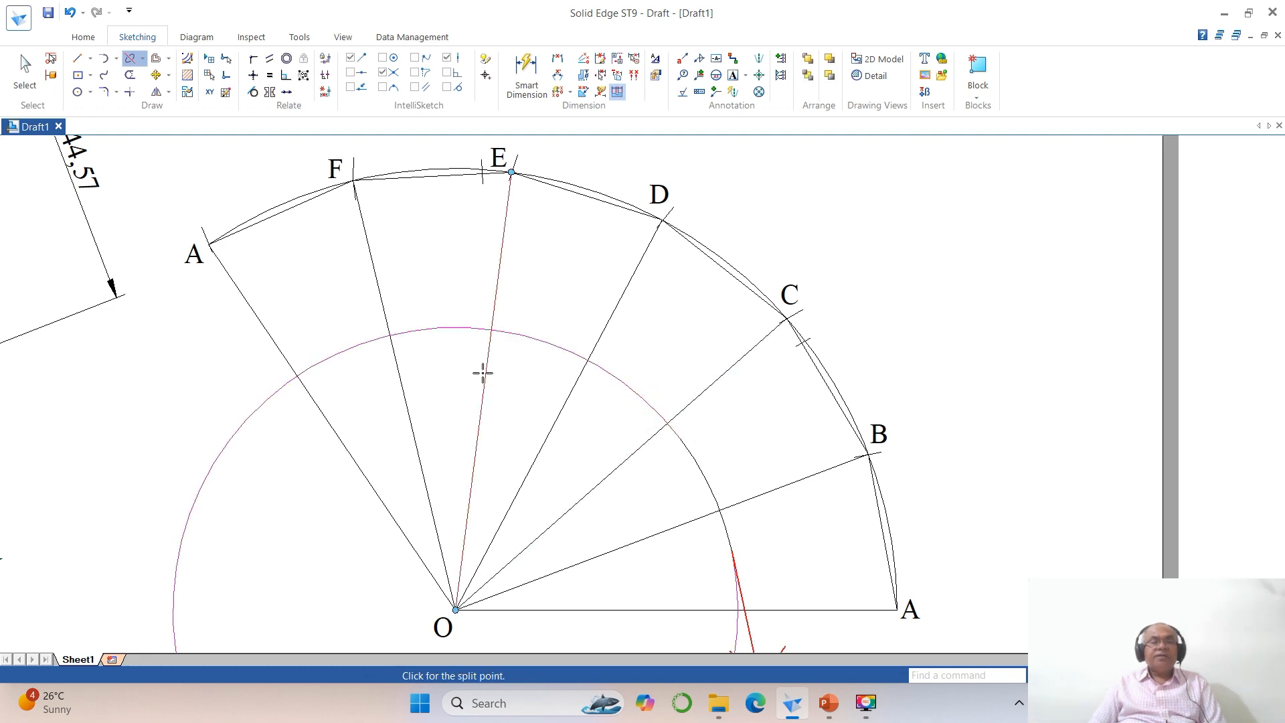
{"action": "left_click", "coordinate": [510, 333]}
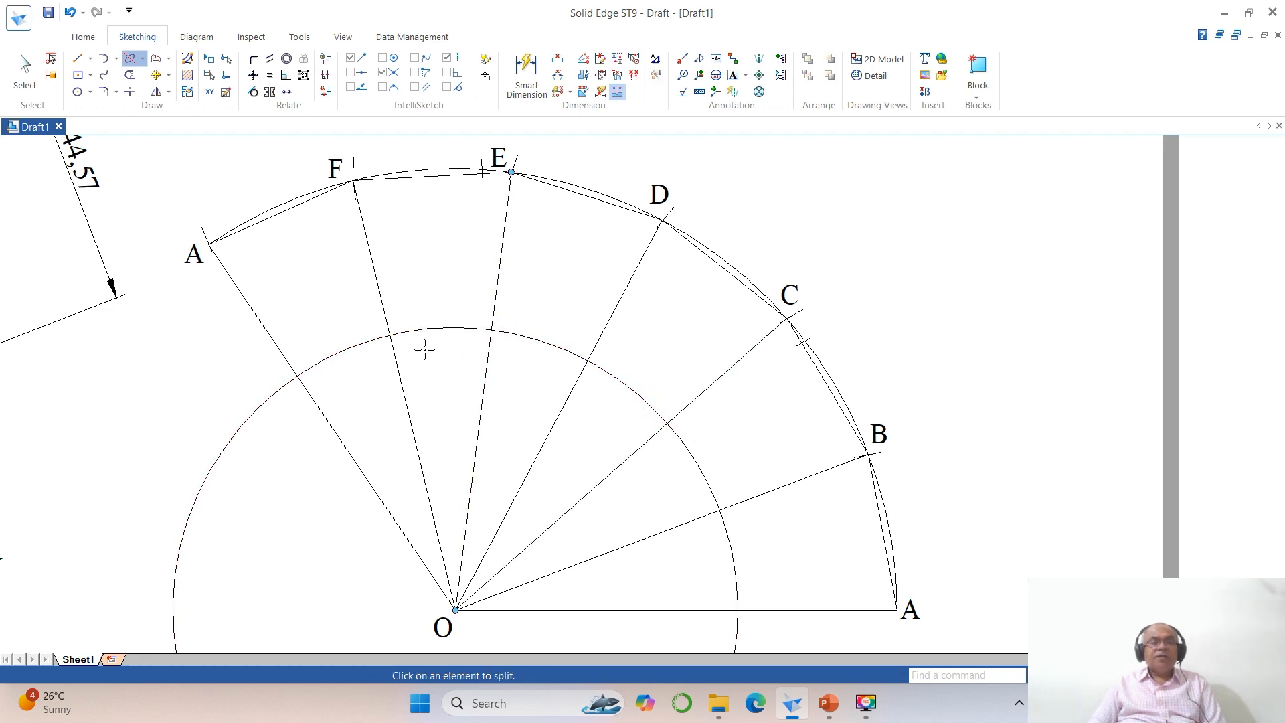
{"action": "left_click", "coordinate": [477, 328]}
{"action": "left_click", "coordinate": [37, 97]}
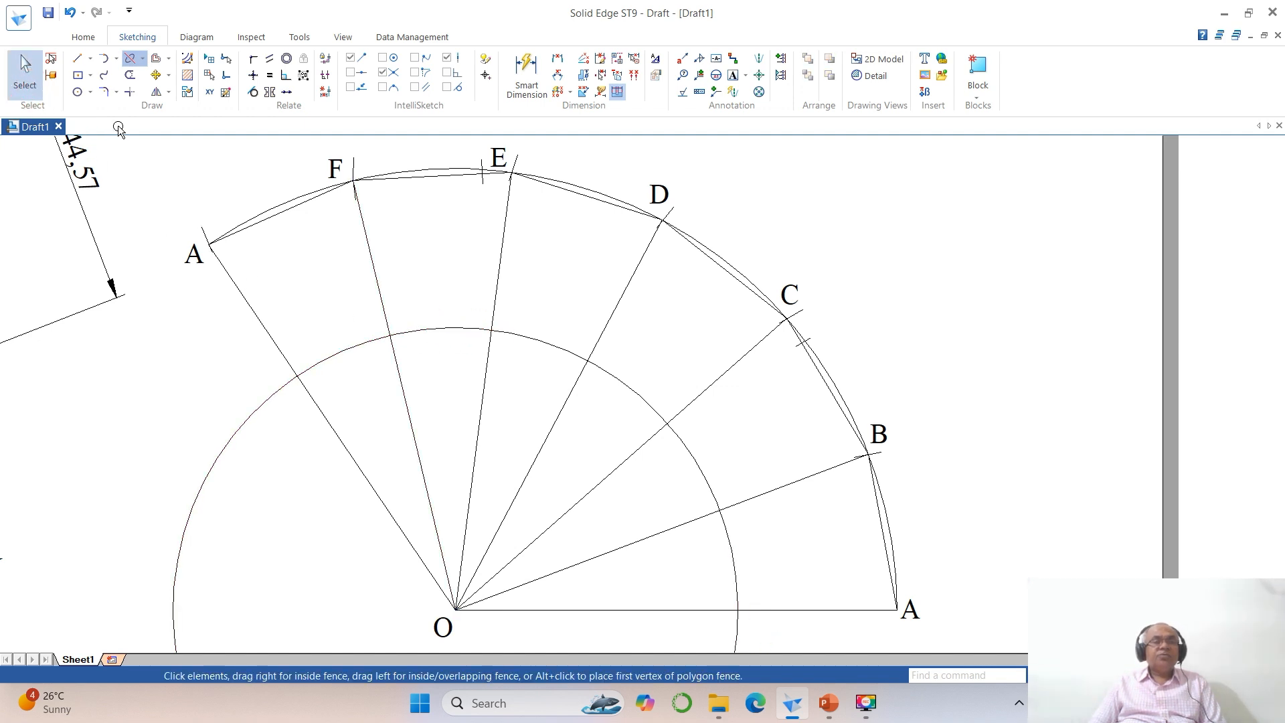
{"action": "left_click", "coordinate": [413, 334]}
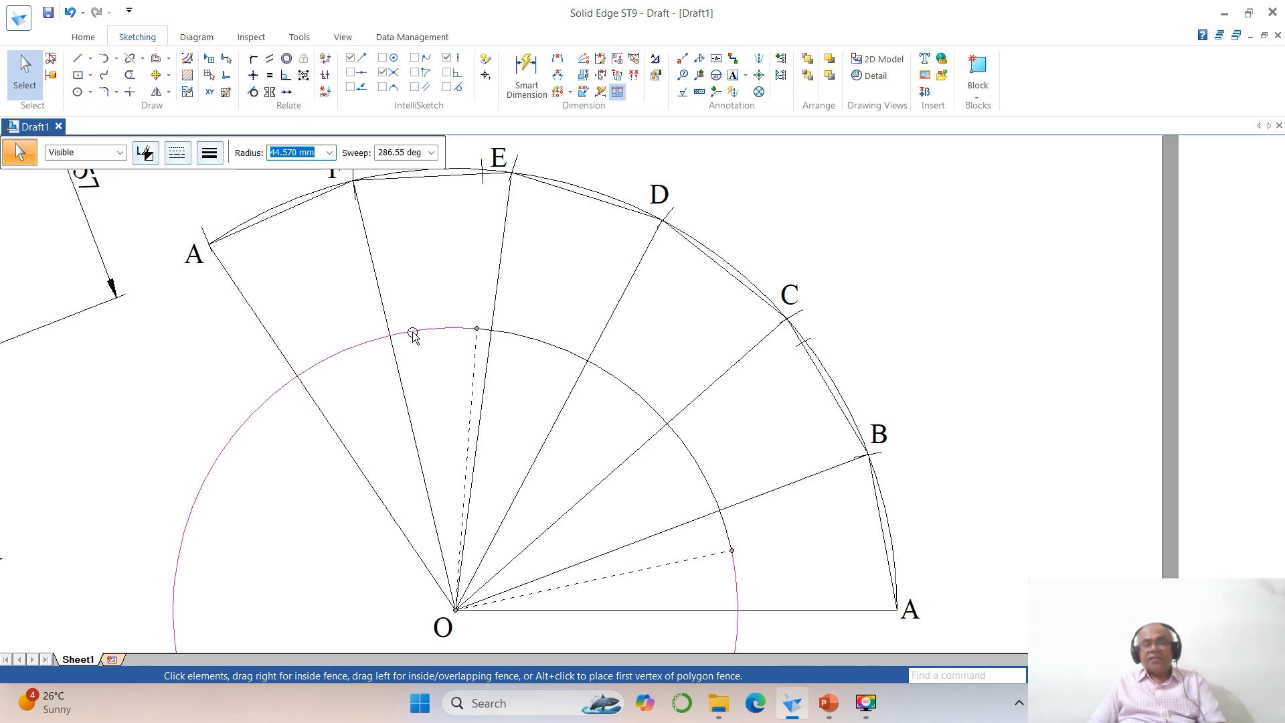
{"action": "key", "text": "Delete"}
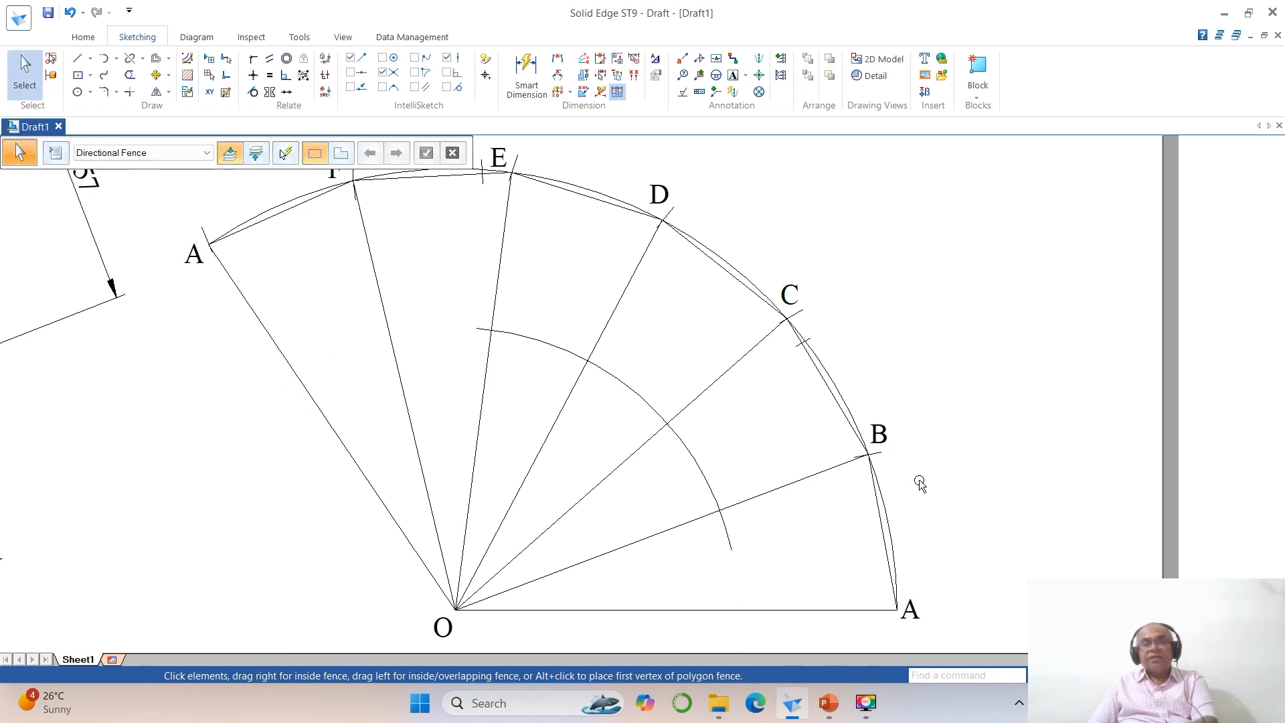
Step: Trim the remaining arc by splitting and deleting segments, leaving only short marks across lines OE and OC
{"action": "left_click", "coordinate": [706, 479]}
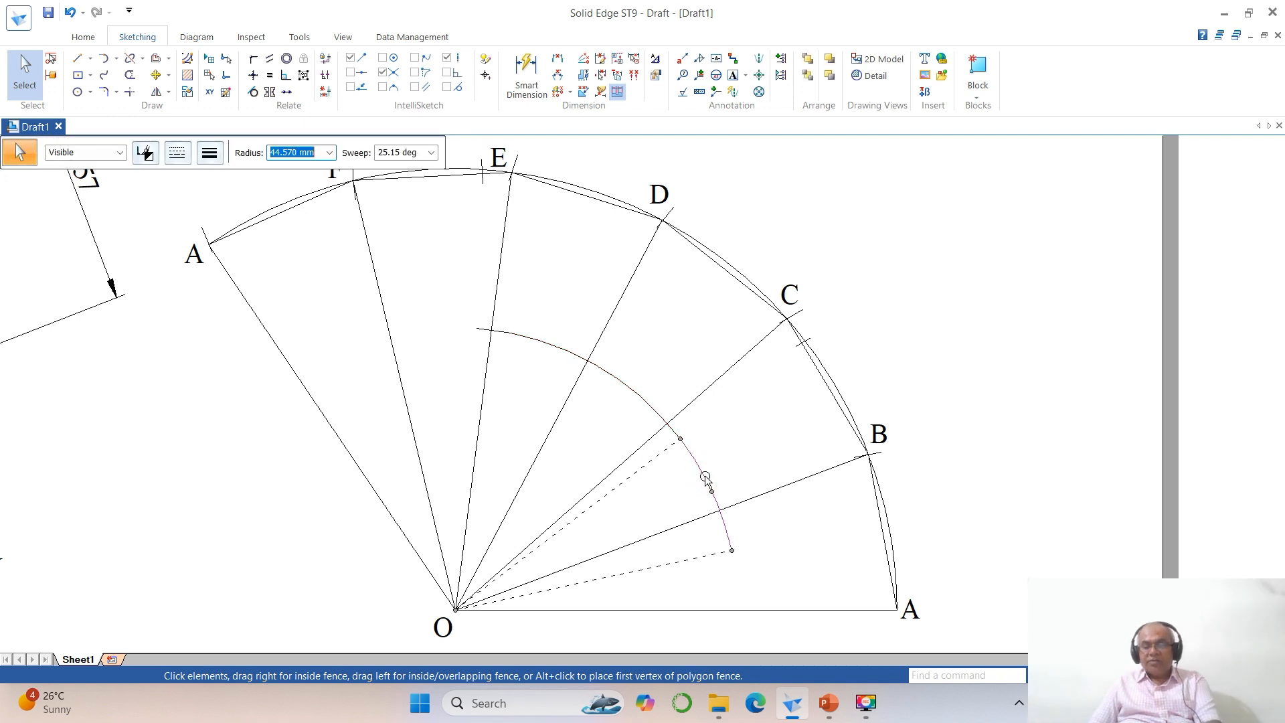
{"action": "key", "text": "Delete"}
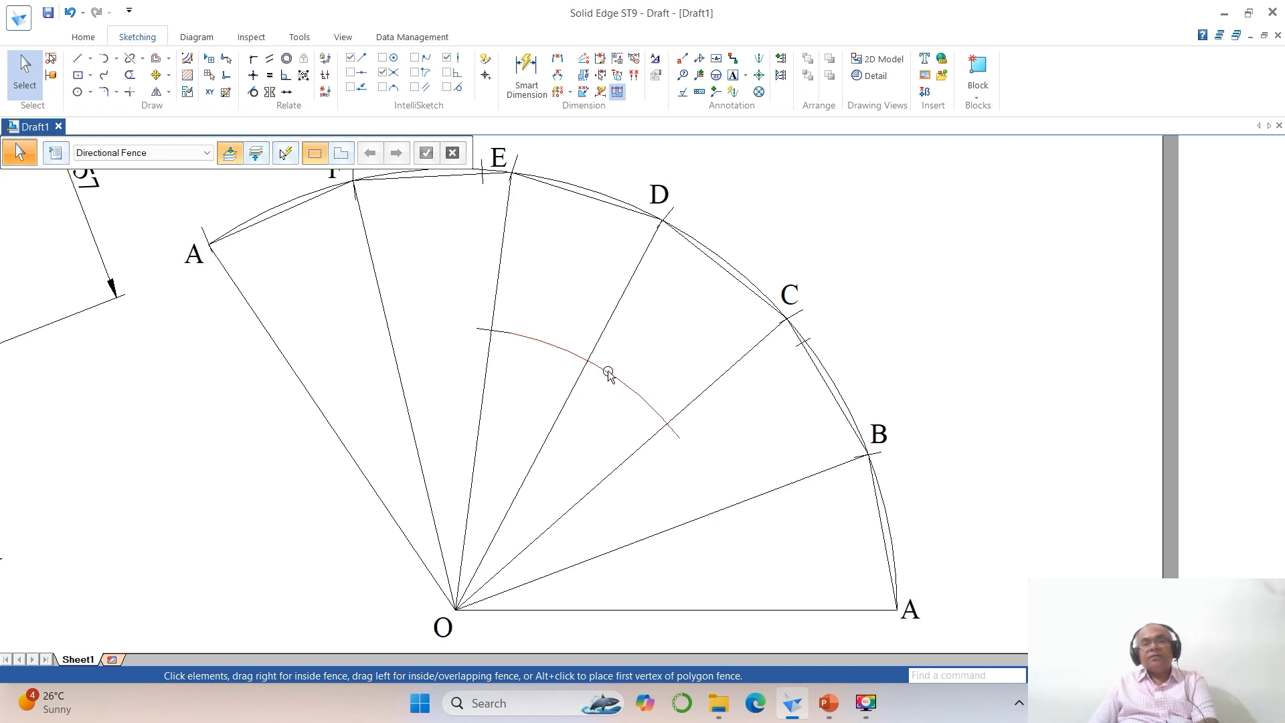
{"action": "left_click", "coordinate": [130, 58]}
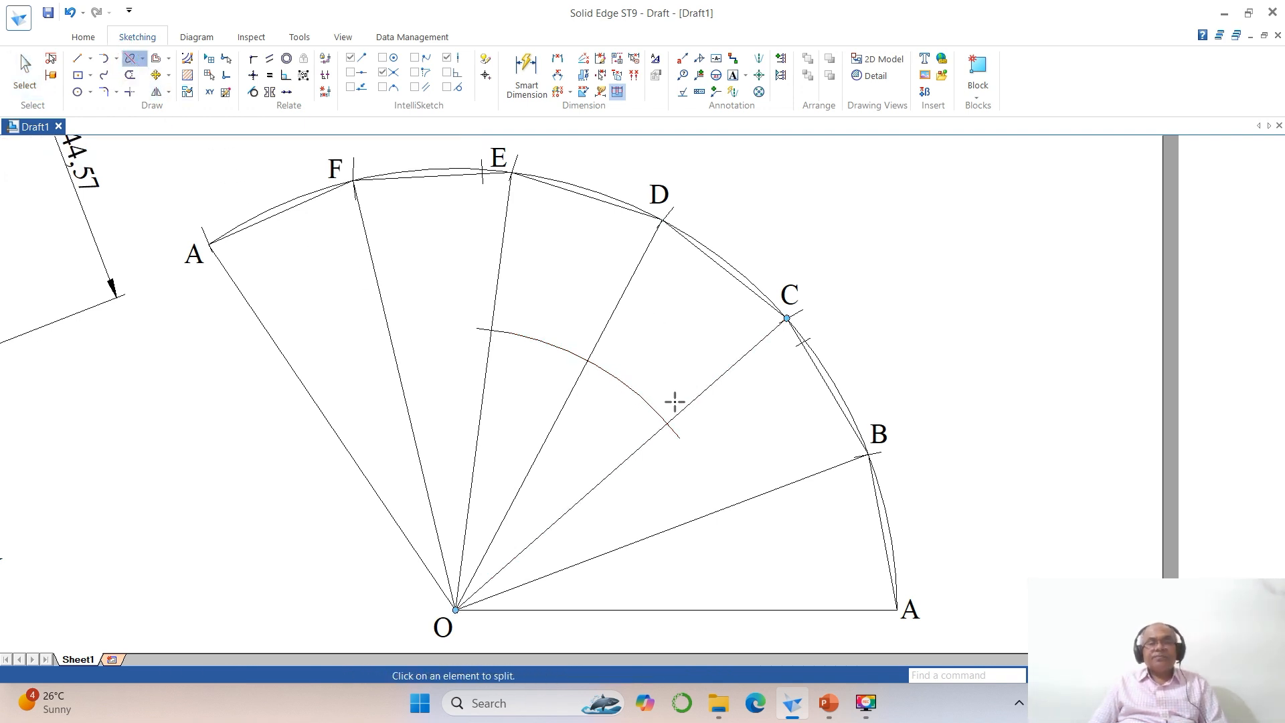
{"action": "left_click", "coordinate": [643, 395]}
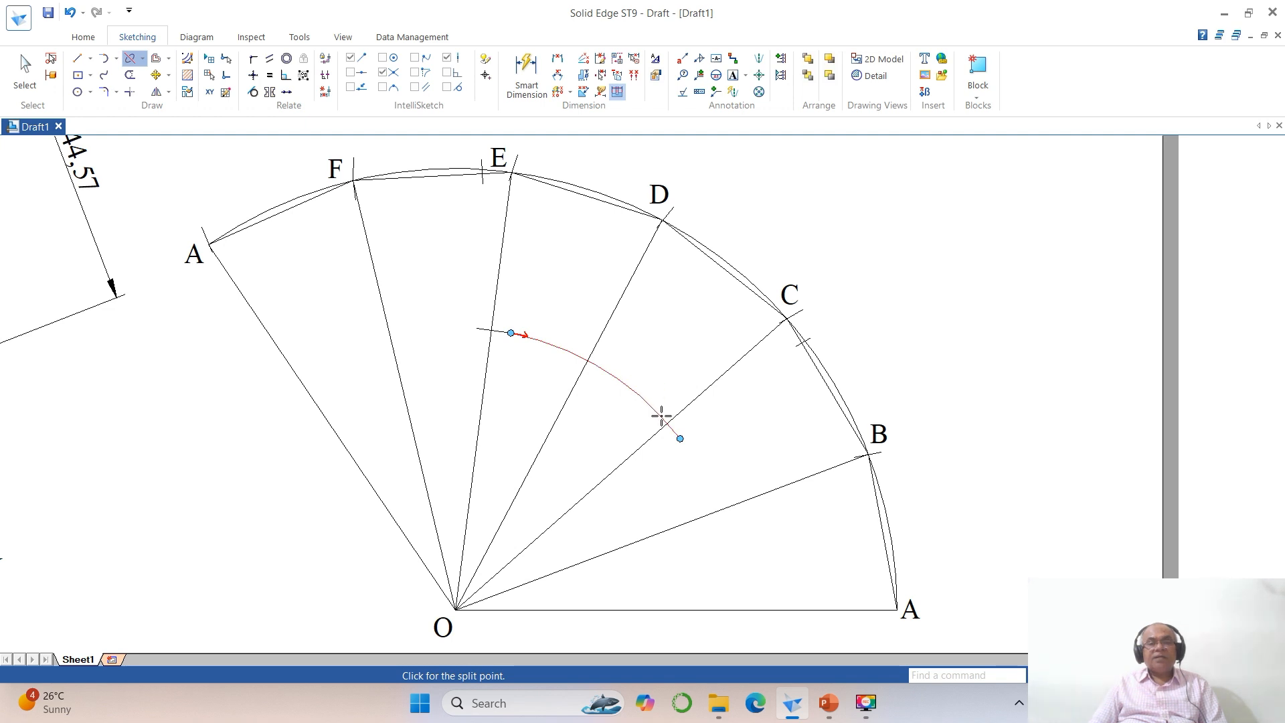
{"action": "left_click", "coordinate": [661, 416]}
{"action": "key", "text": "Escape"}
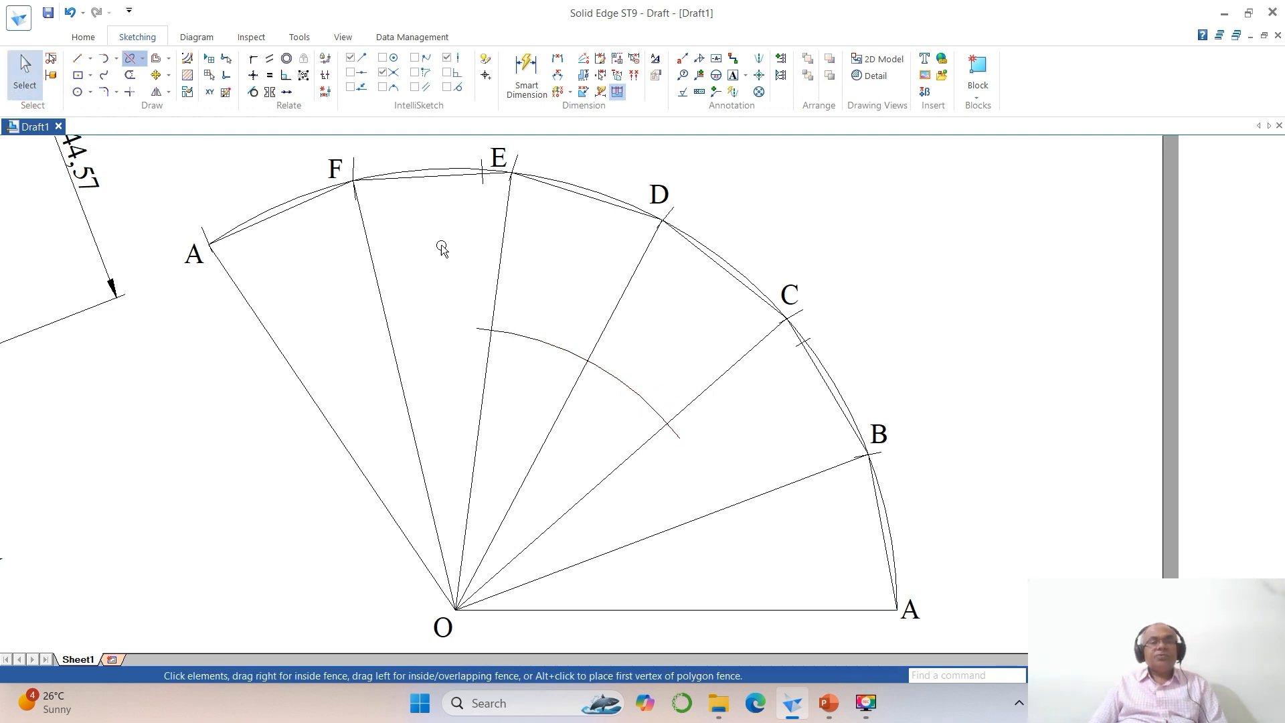
{"action": "left_click", "coordinate": [634, 386]}
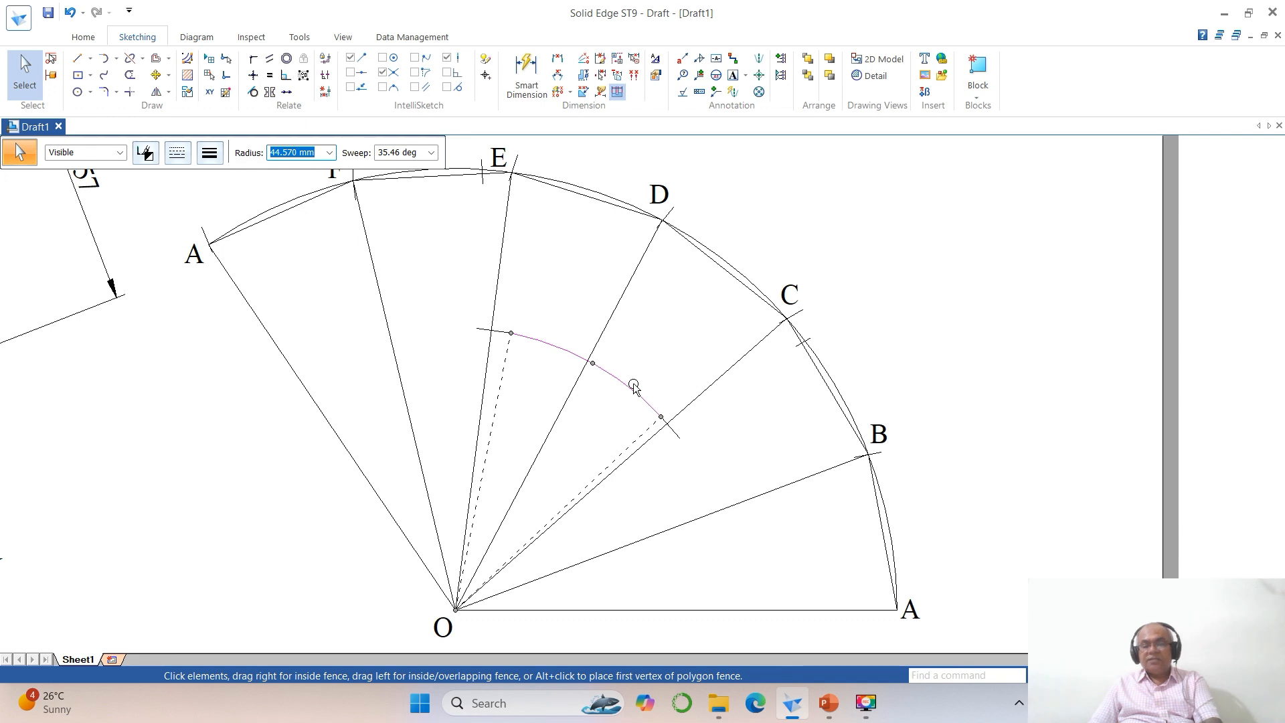
{"action": "key", "text": "Delete"}
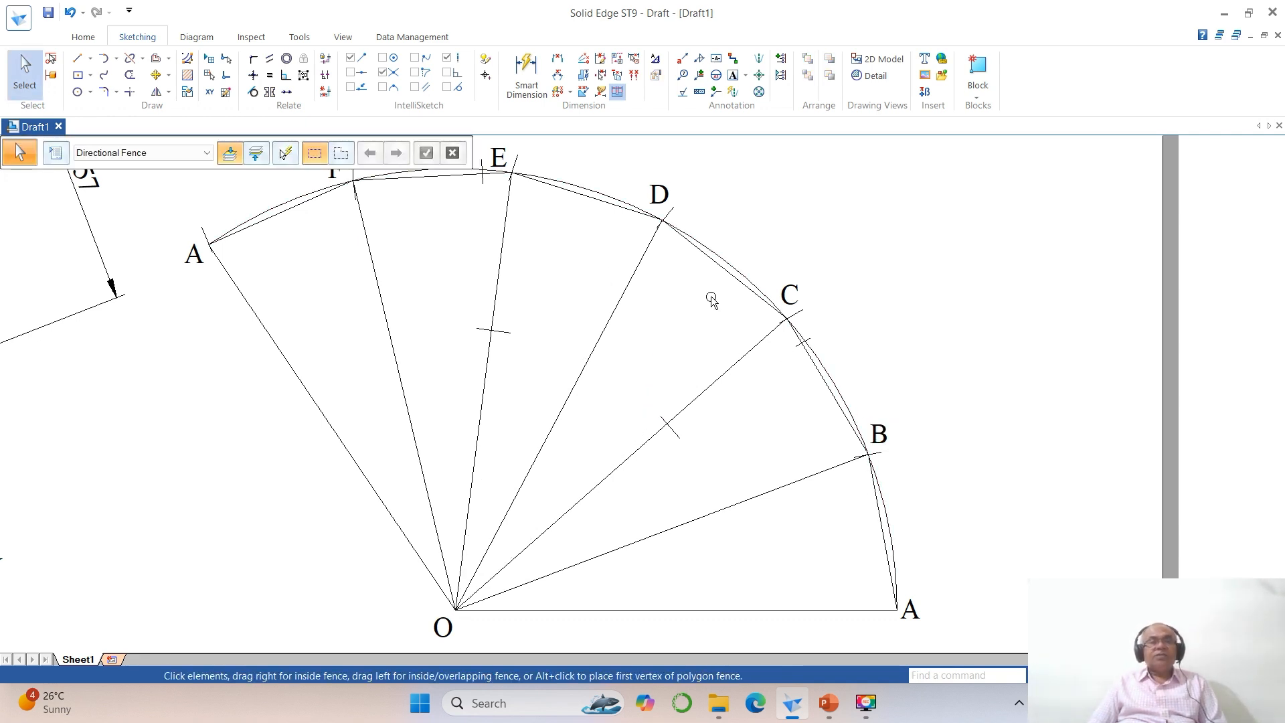
Step: Add text labels 1 at the mark near C on edge CB and 2 at the mark on line OC
{"action": "left_click", "coordinate": [733, 75]}
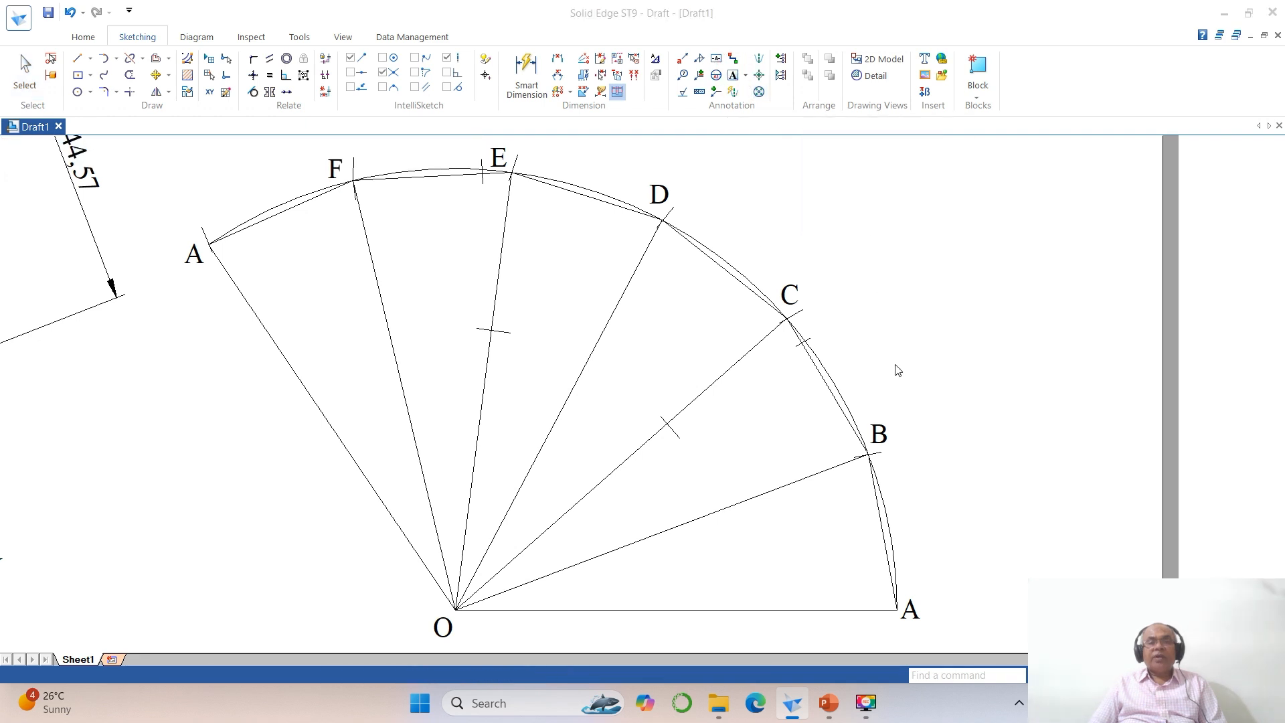
{"action": "left_click", "coordinate": [808, 324]}
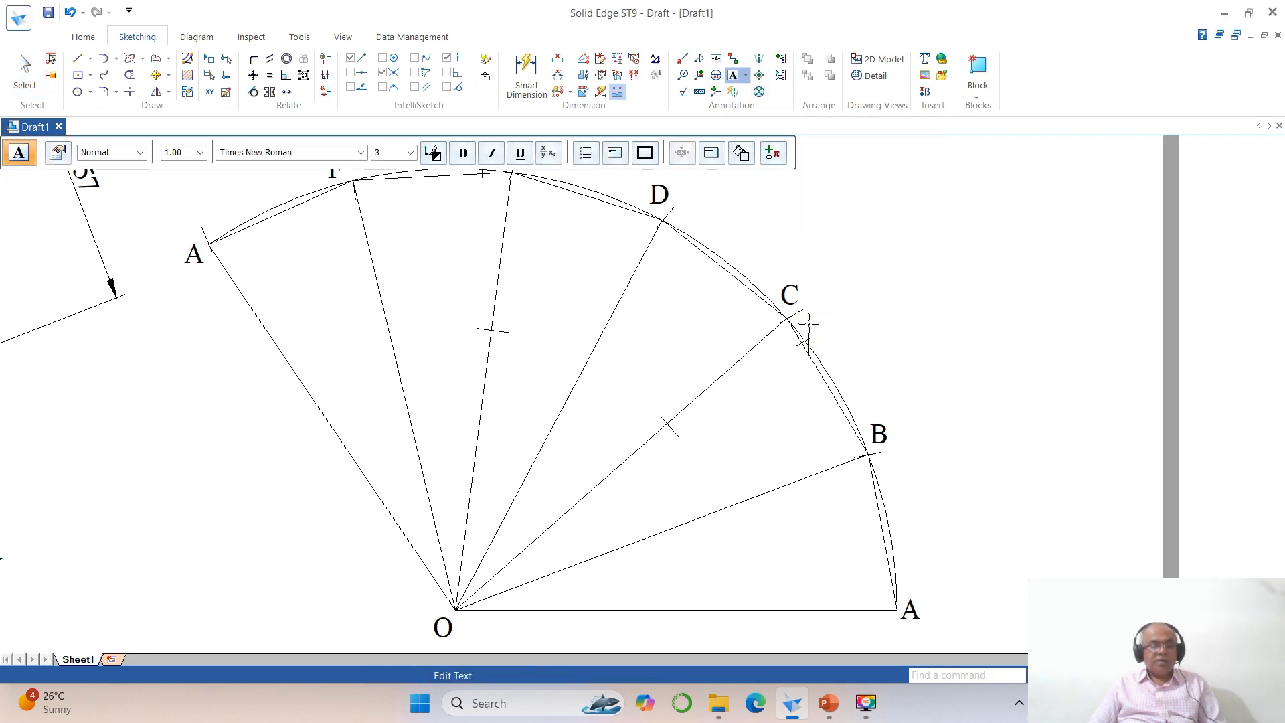
{"action": "left_click", "coordinate": [661, 455]}
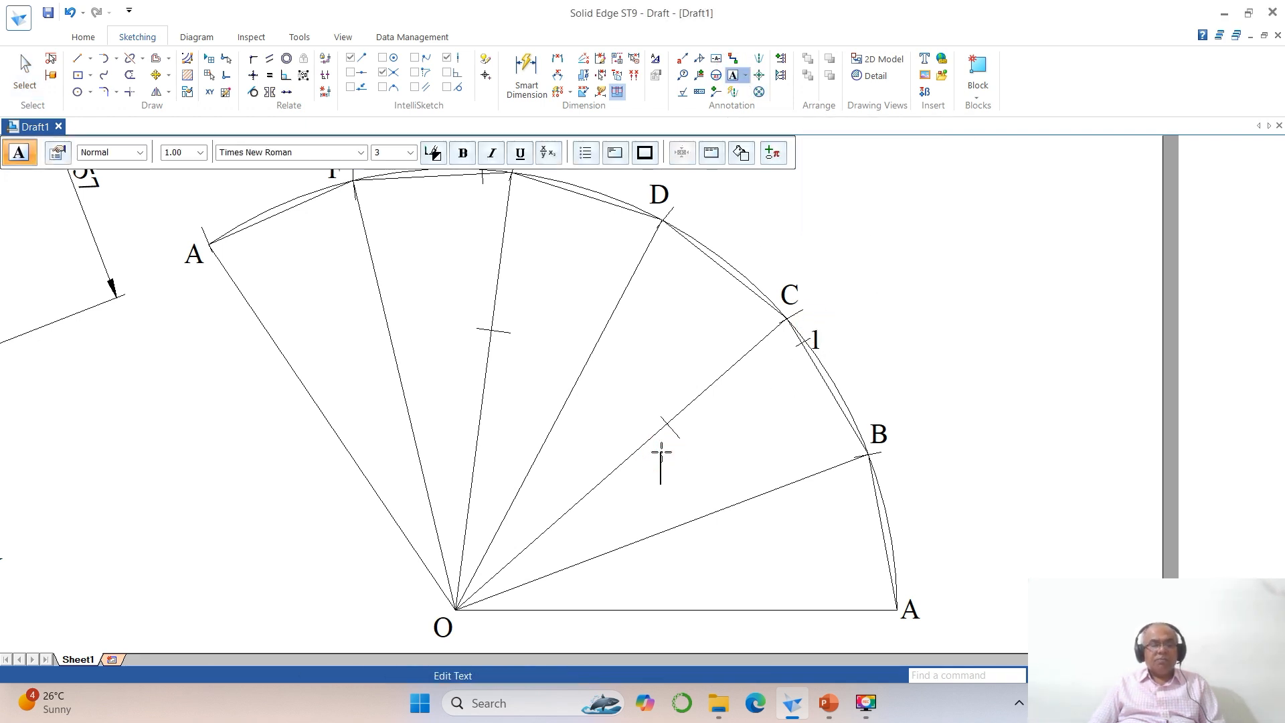
{"action": "type", "text": "2"}
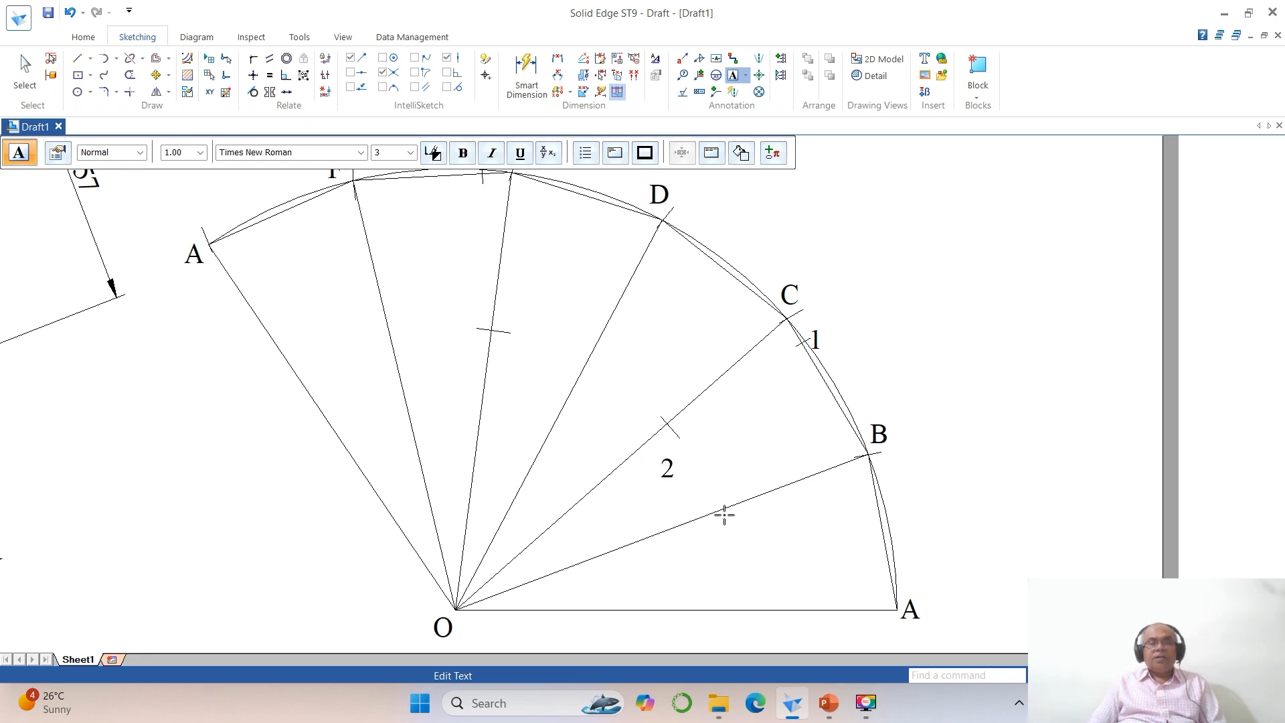
{"action": "scroll", "coordinate": [728, 534], "scroll_direction": "down", "scroll_amount": 2}
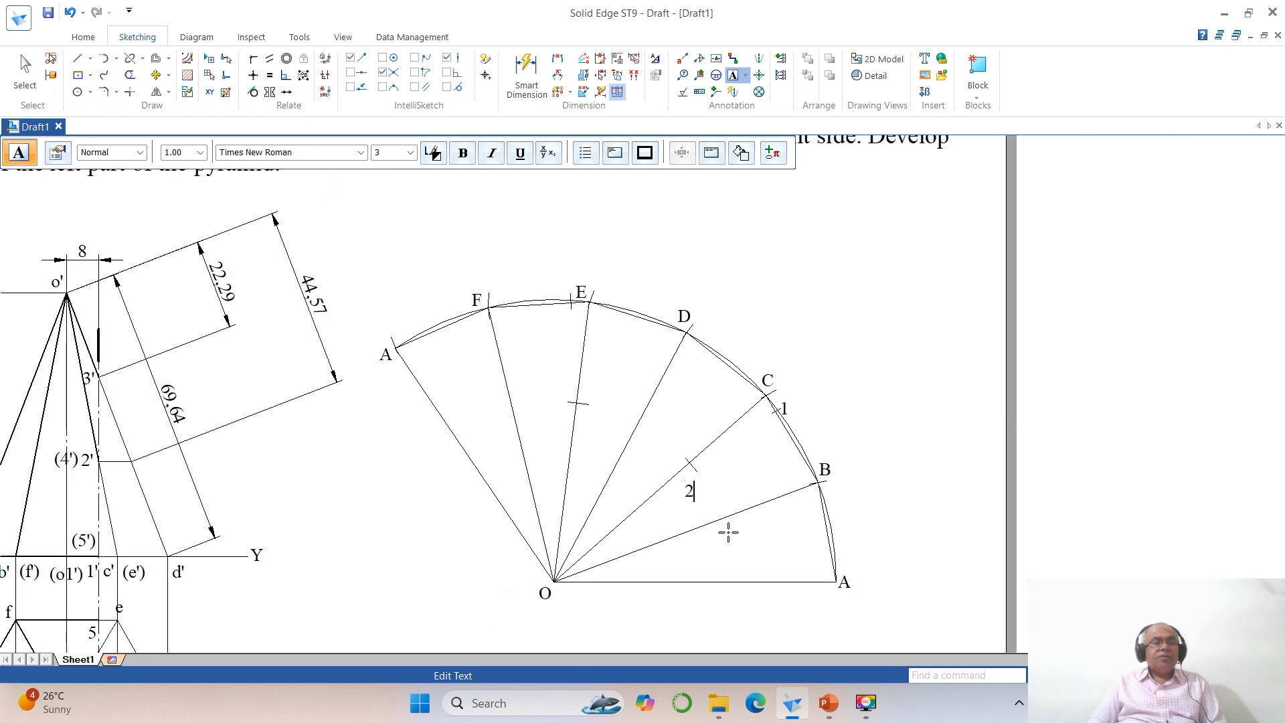
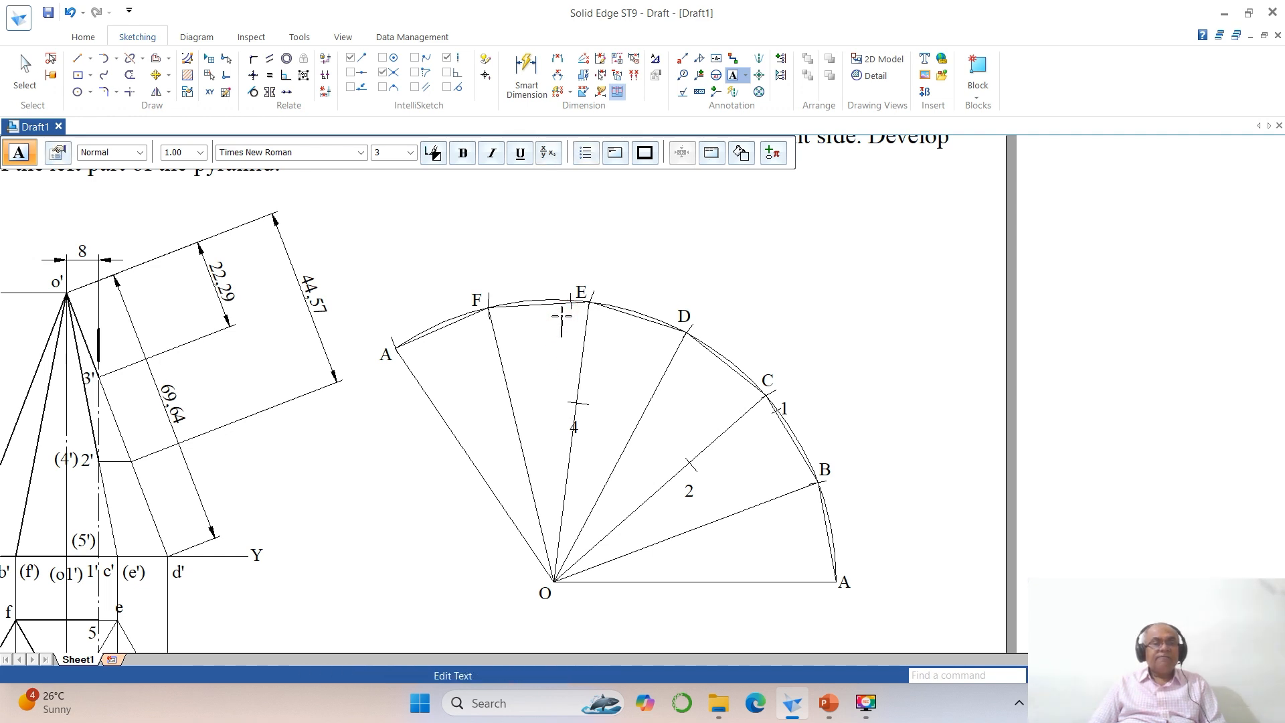
Step: Add the text label 5 at the mark on edge FE of the development
{"action": "type", "text": "5"}
{"action": "key", "text": "Escape"}
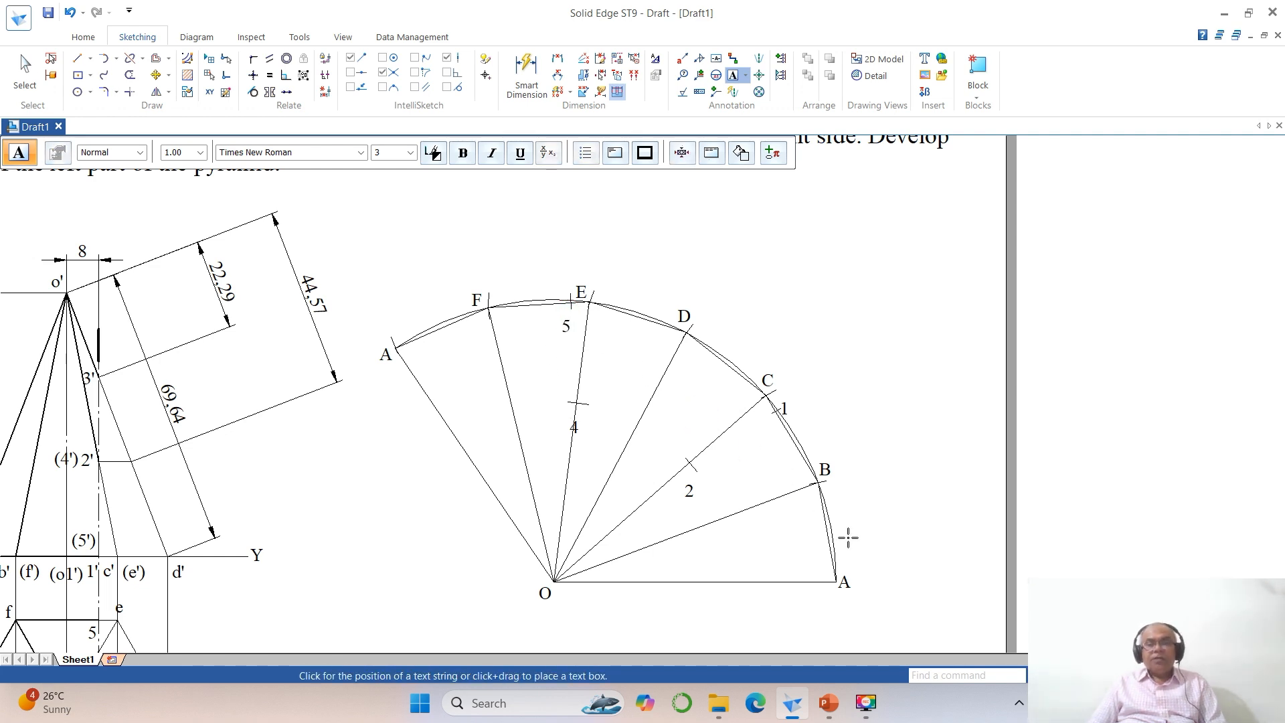
Step: Move labels 1, 2, 4 and 5 closer to their marks on the development
{"action": "left_click", "coordinate": [1038, 676]}
{"action": "left_click", "coordinate": [488, 271]}
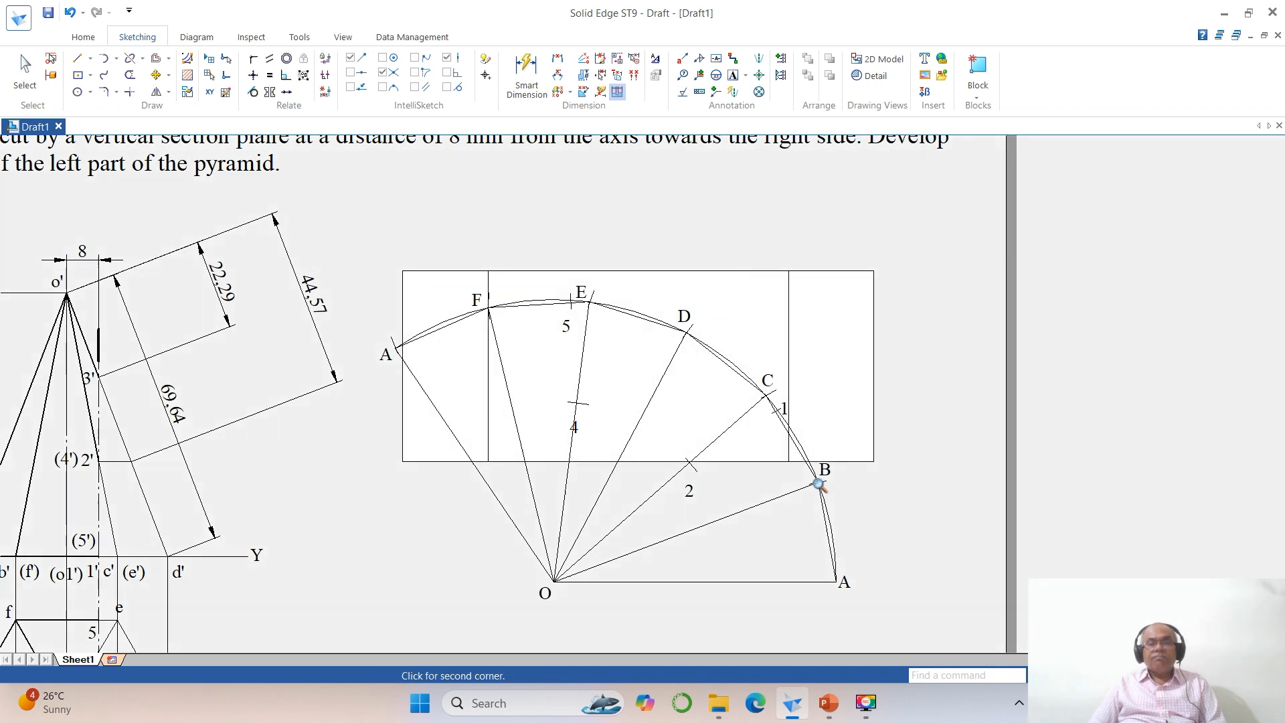
{"action": "left_click", "coordinate": [911, 546]}
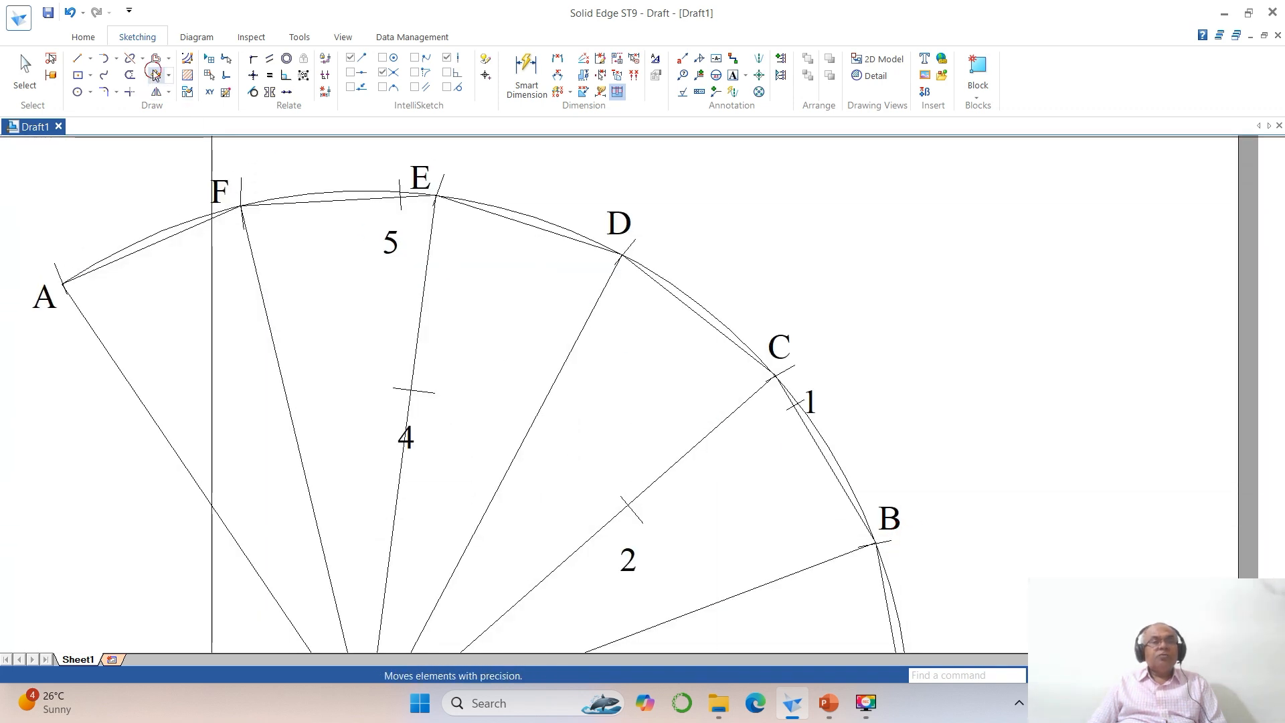
{"action": "right_click", "coordinate": [699, 357]}
{"action": "left_click", "coordinate": [809, 406]}
{"action": "left_click", "coordinate": [840, 427]}
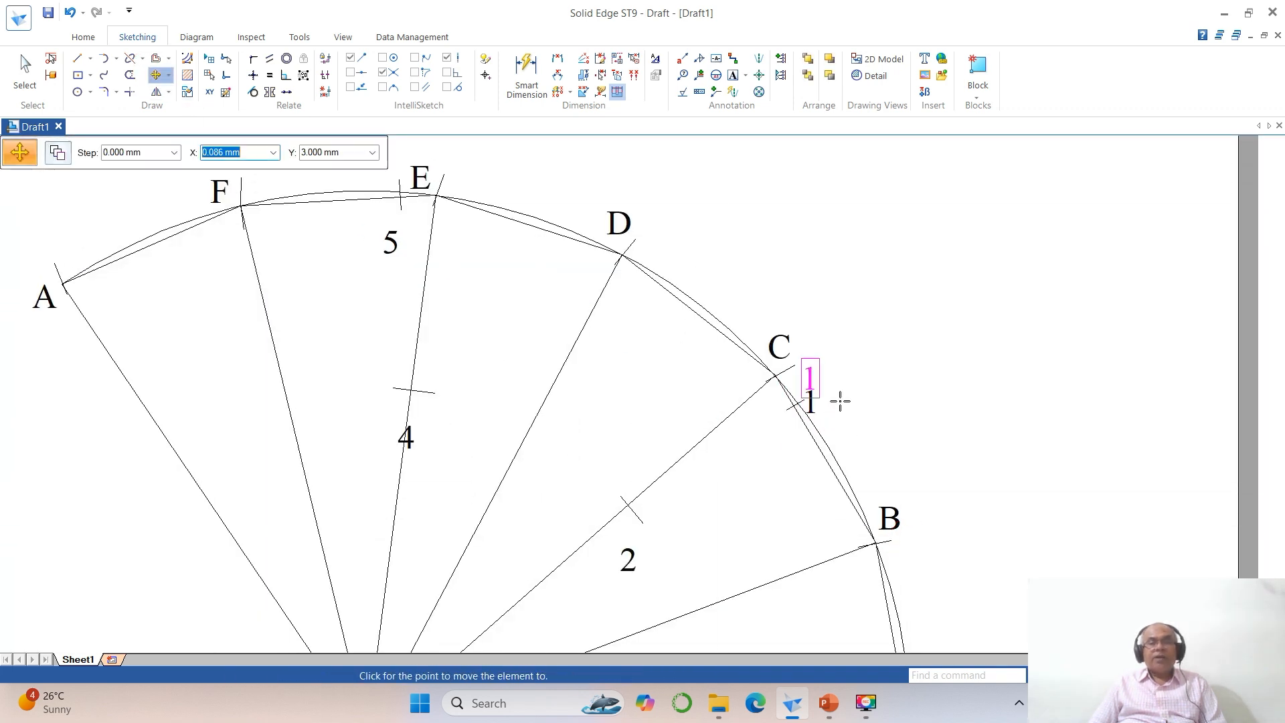
{"action": "left_click", "coordinate": [839, 400]}
{"action": "left_click", "coordinate": [635, 564]}
{"action": "left_click", "coordinate": [692, 581]}
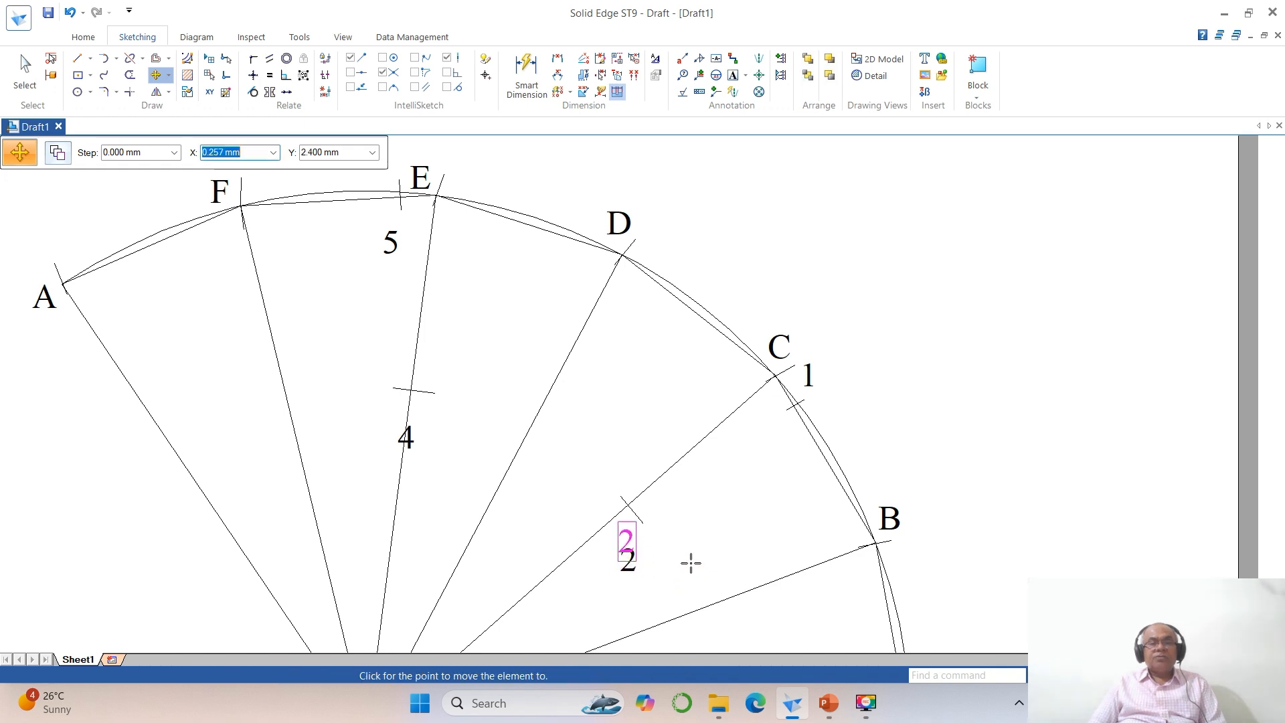
{"action": "left_click", "coordinate": [688, 560]}
{"action": "left_click", "coordinate": [406, 439]}
{"action": "left_click", "coordinate": [461, 476]}
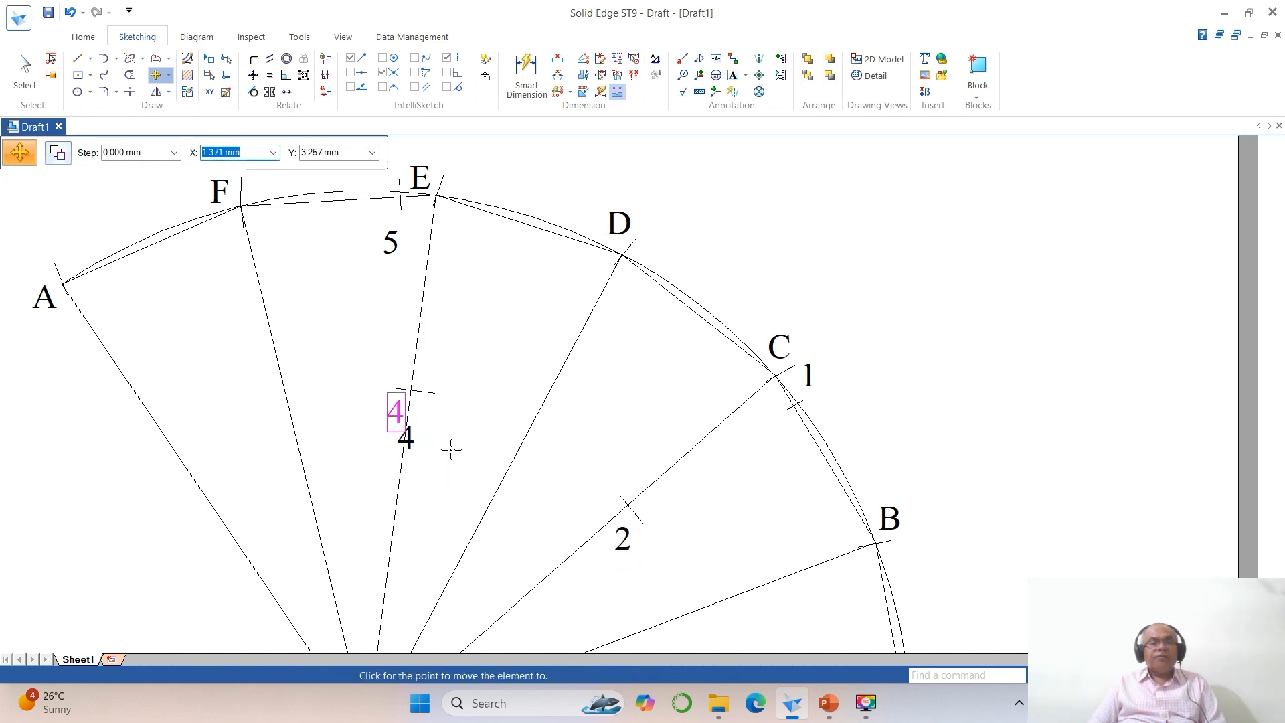
{"action": "left_click", "coordinate": [451, 449]}
{"action": "left_click", "coordinate": [397, 250]}
{"action": "left_click", "coordinate": [422, 278]}
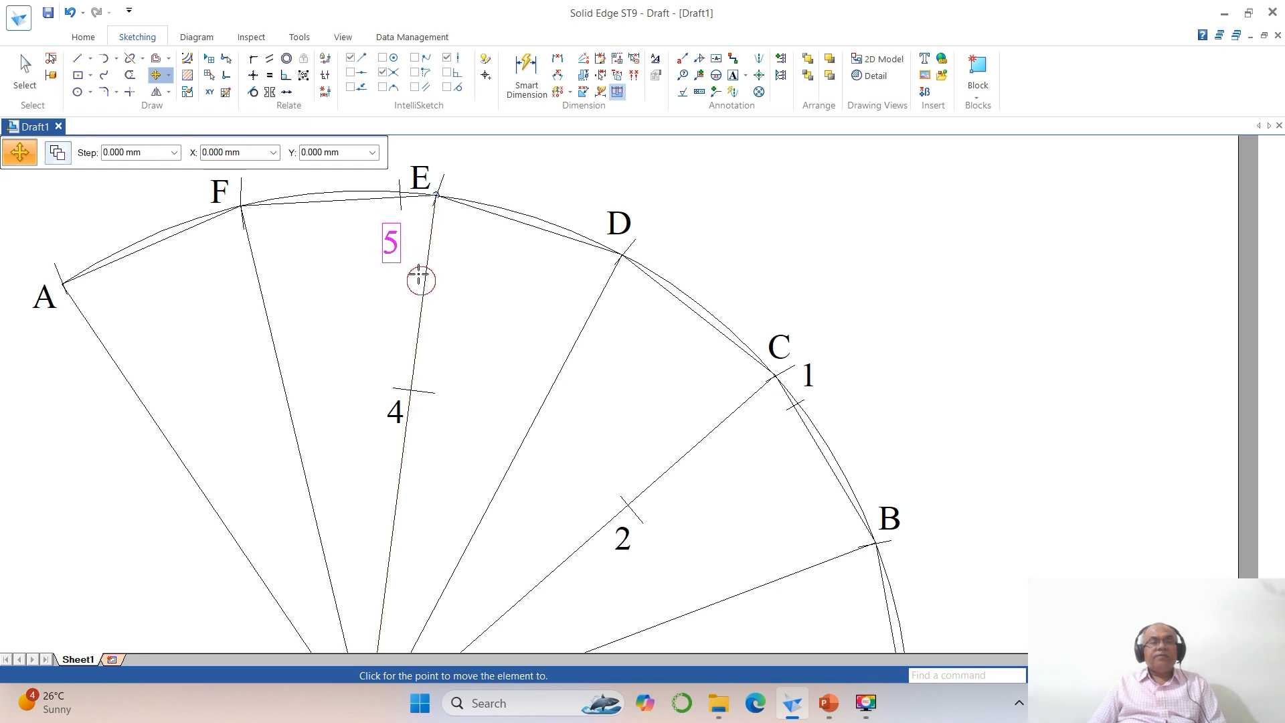
{"action": "left_click", "coordinate": [415, 264]}
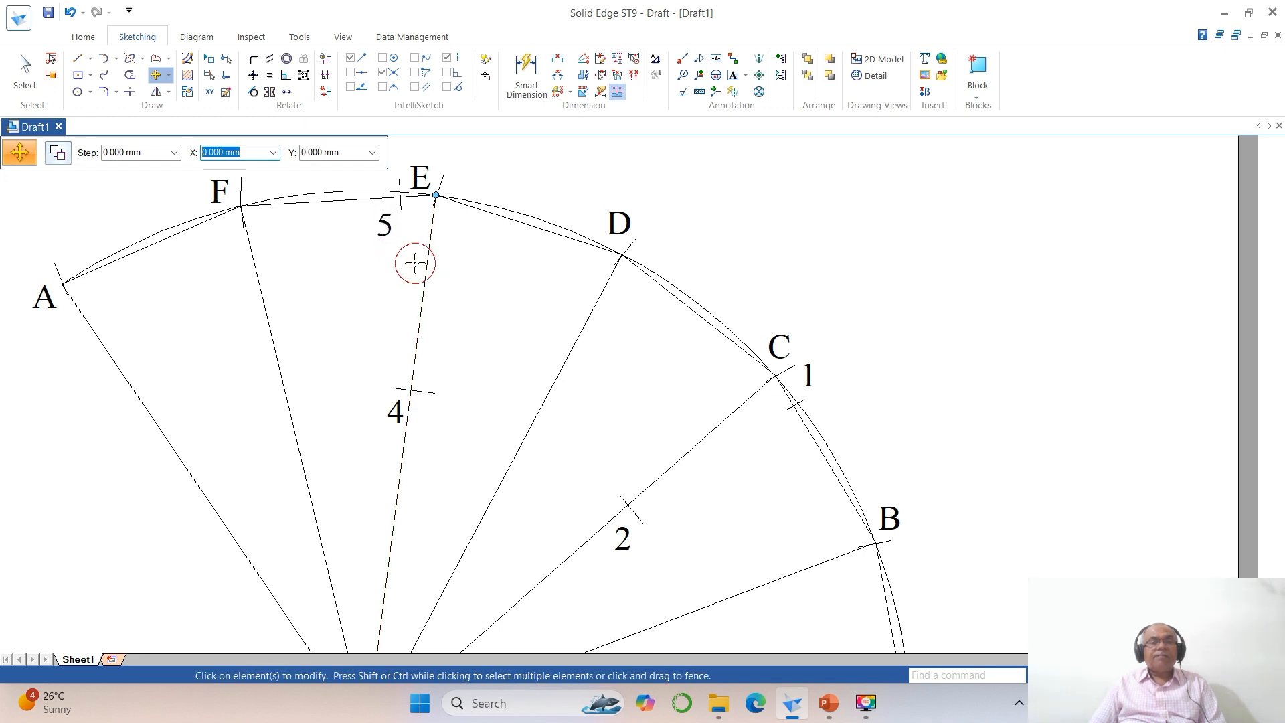
Step: Split line OE at mark 4 and line OC at mark 2
{"action": "left_click", "coordinate": [130, 58]}
{"action": "left_click", "coordinate": [403, 467]}
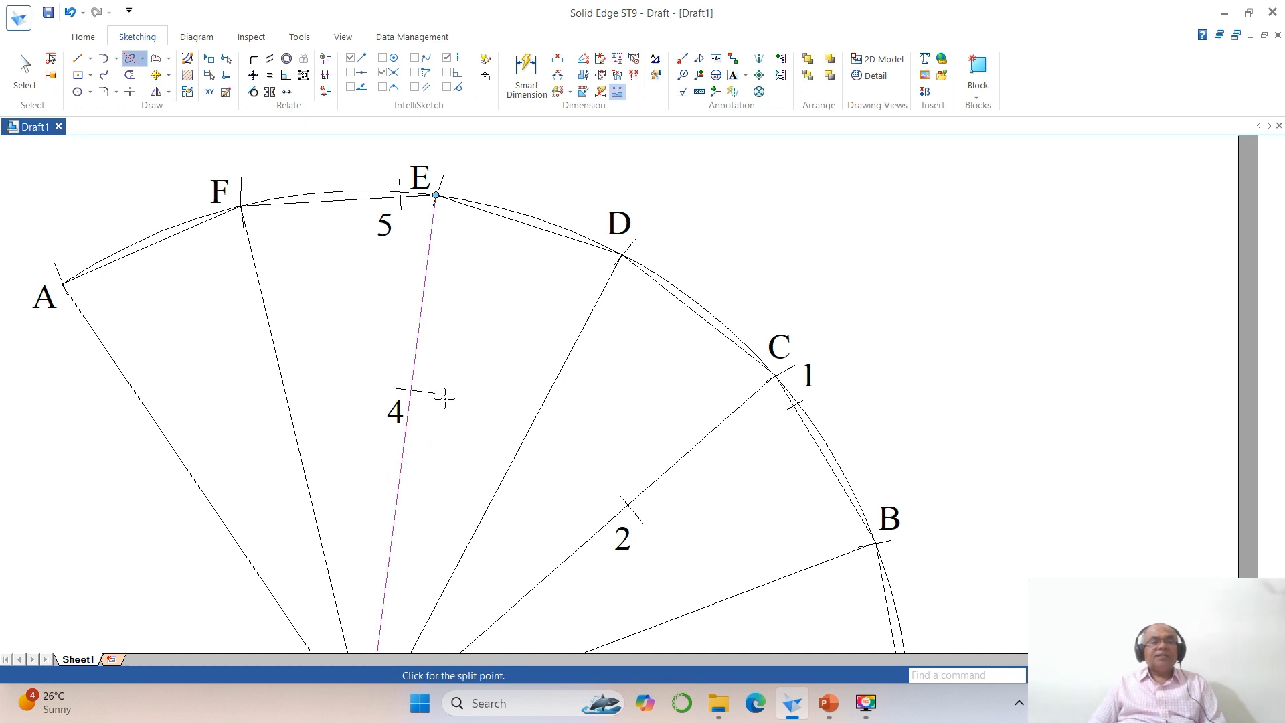
{"action": "left_click", "coordinate": [416, 390]}
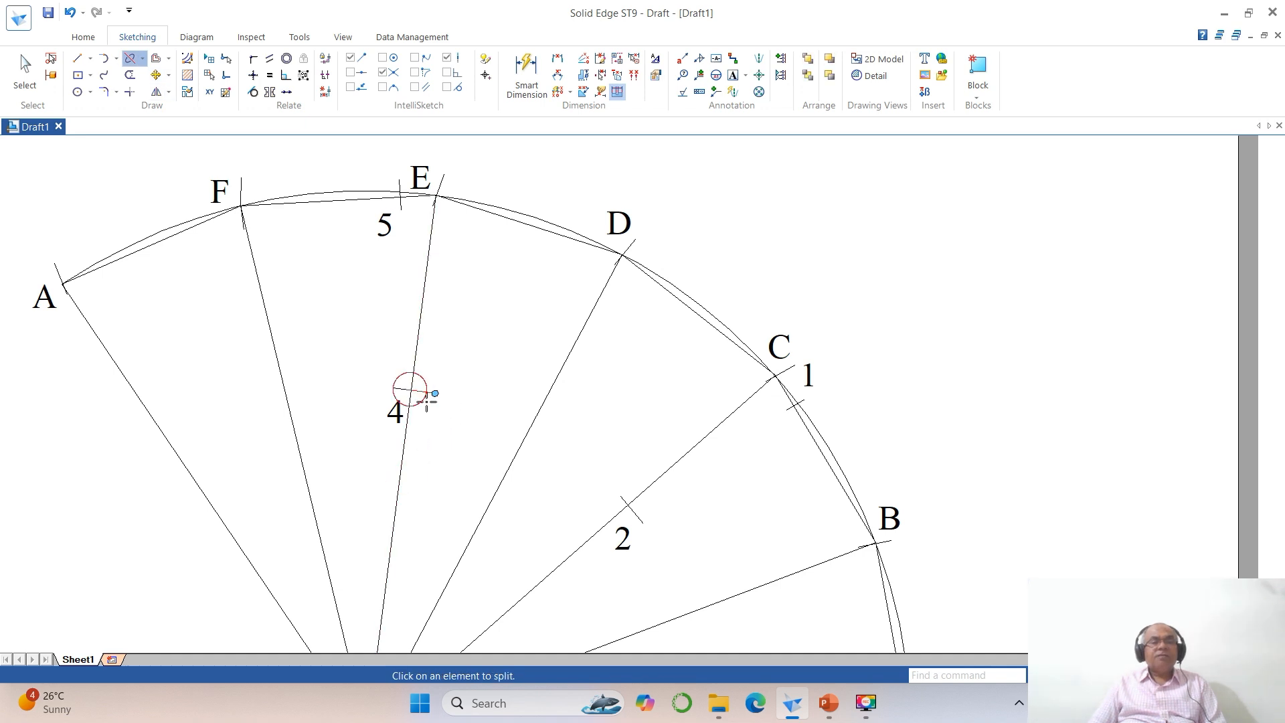
{"action": "left_click", "coordinate": [562, 560]}
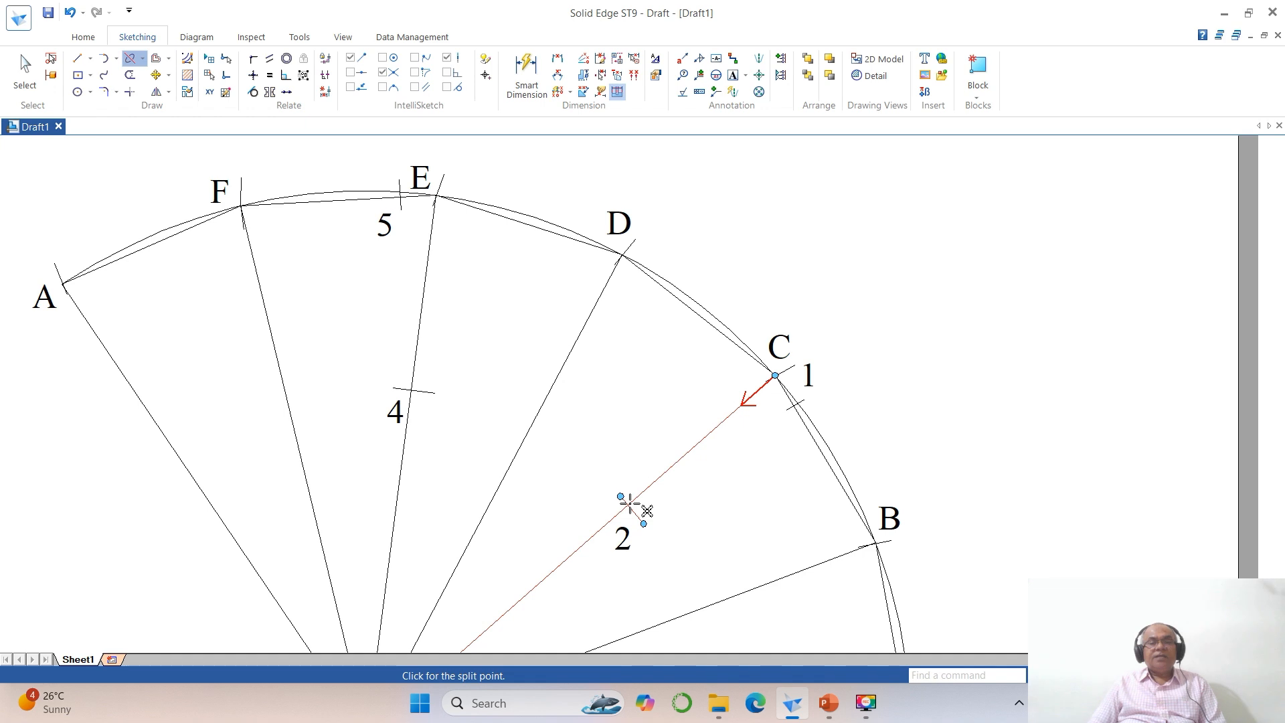
{"action": "left_click", "coordinate": [628, 504]}
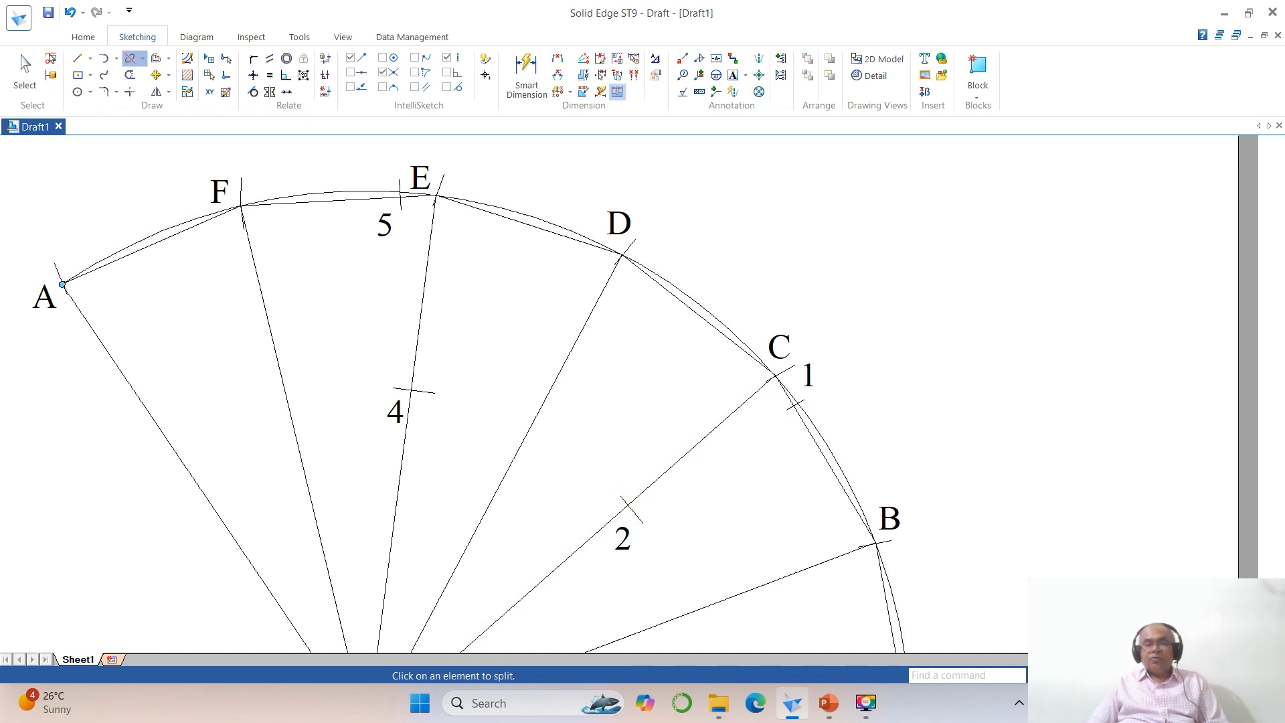
{"action": "left_click", "coordinate": [1131, 675]}
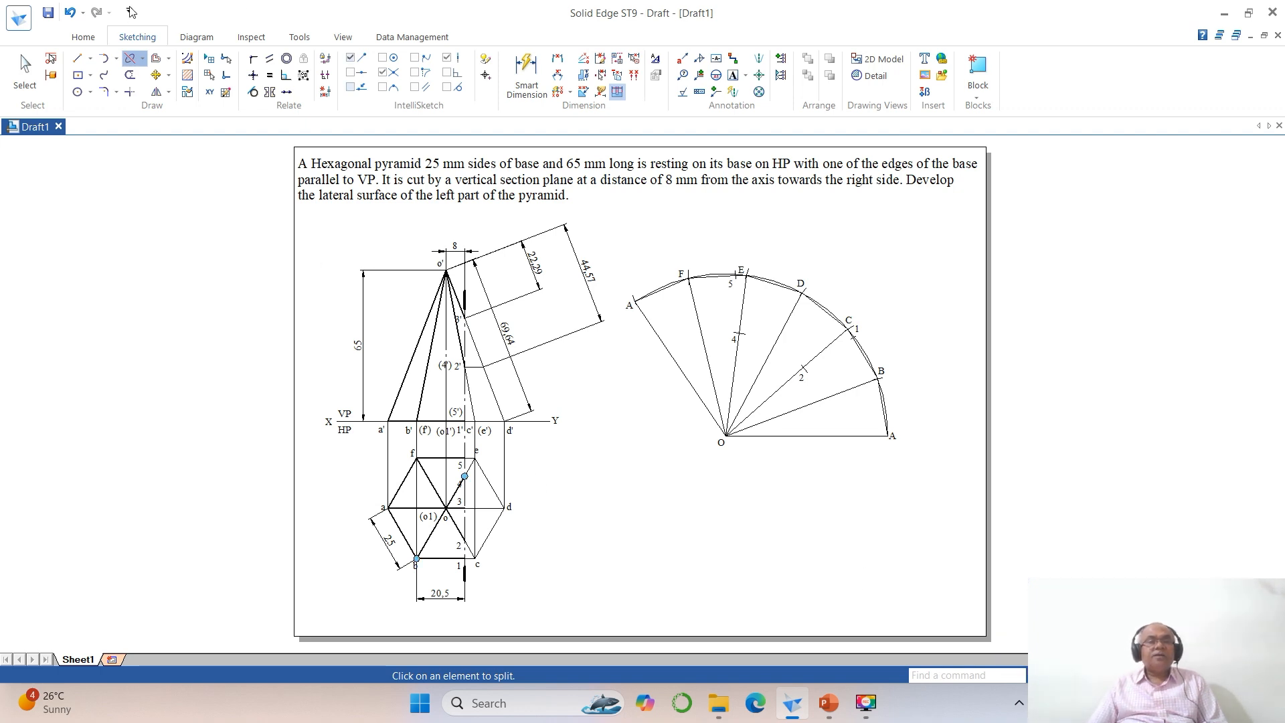
Step: Delete the 44.57 mm aligned dimension from the front view
{"action": "left_click", "coordinate": [24, 70]}
{"action": "left_click", "coordinate": [586, 277]}
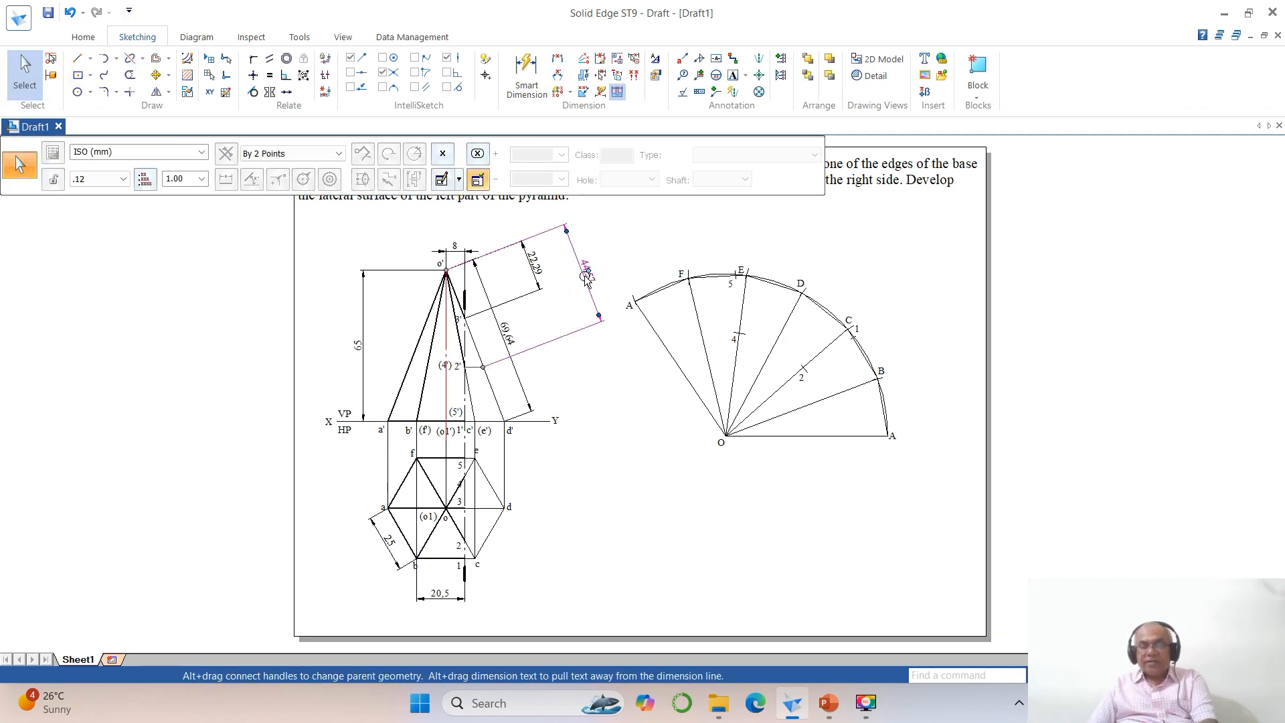
{"action": "key", "text": "Delete"}
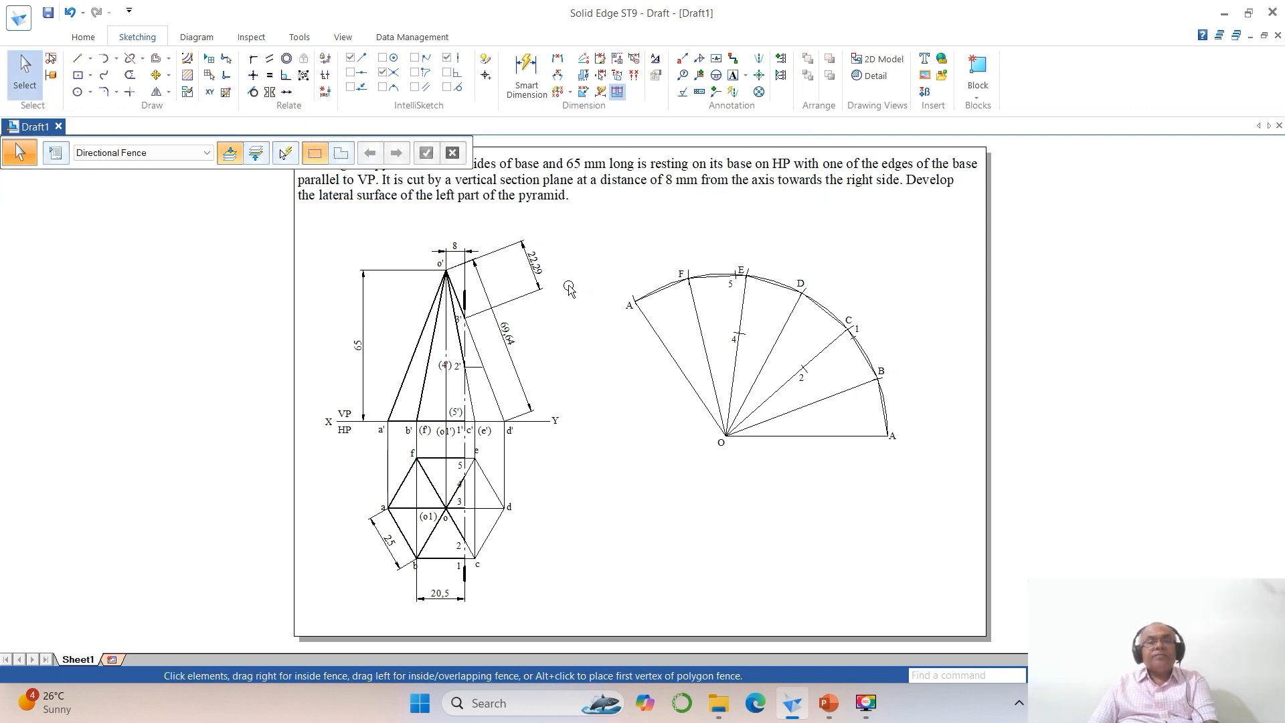
Step: Draw a 10° arc of radius 22.29 mm centred at apex O, crossing line OD
{"action": "left_click", "coordinate": [116, 58]}
{"action": "left_click", "coordinate": [161, 110]}
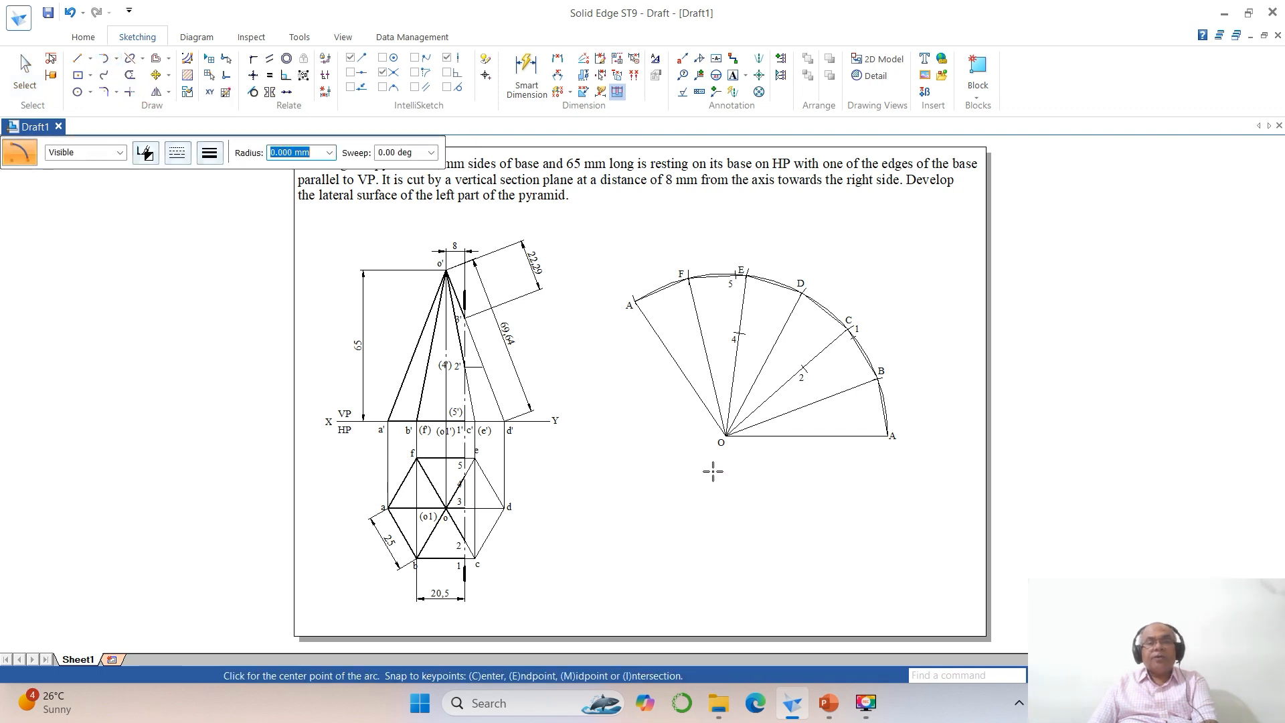
{"action": "left_click", "coordinate": [726, 436]}
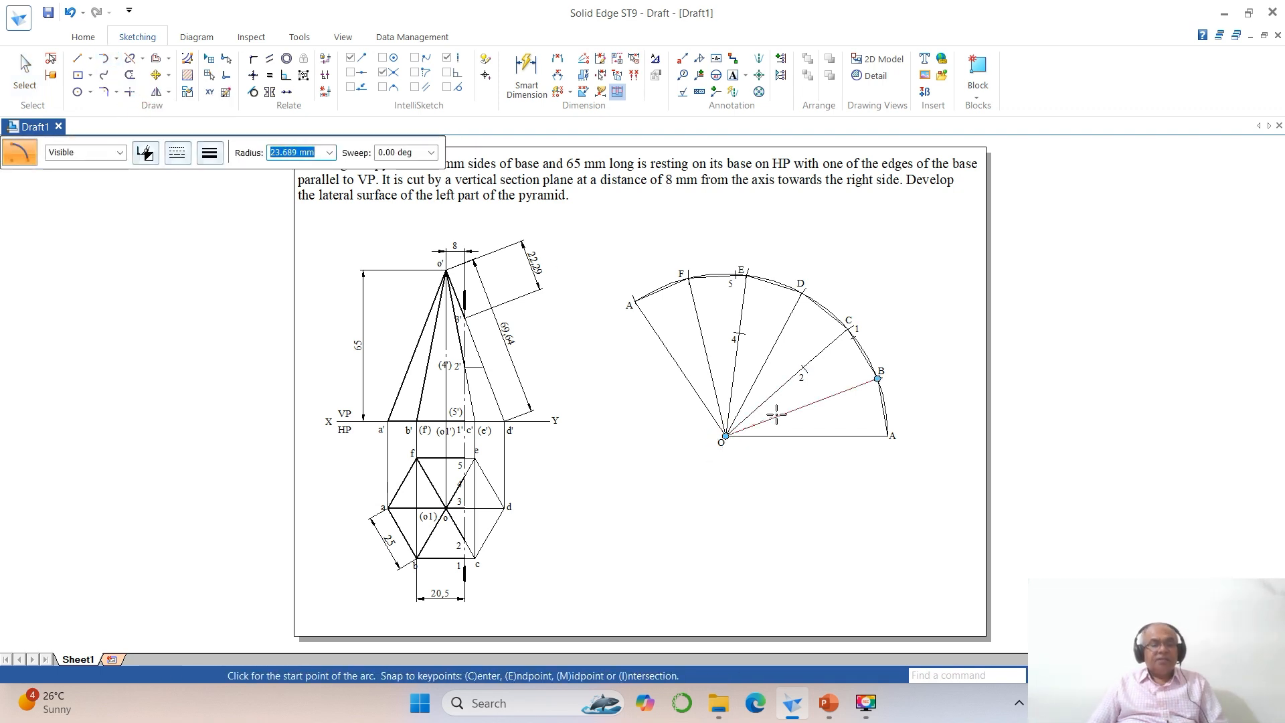
{"action": "type", "text": "22"}
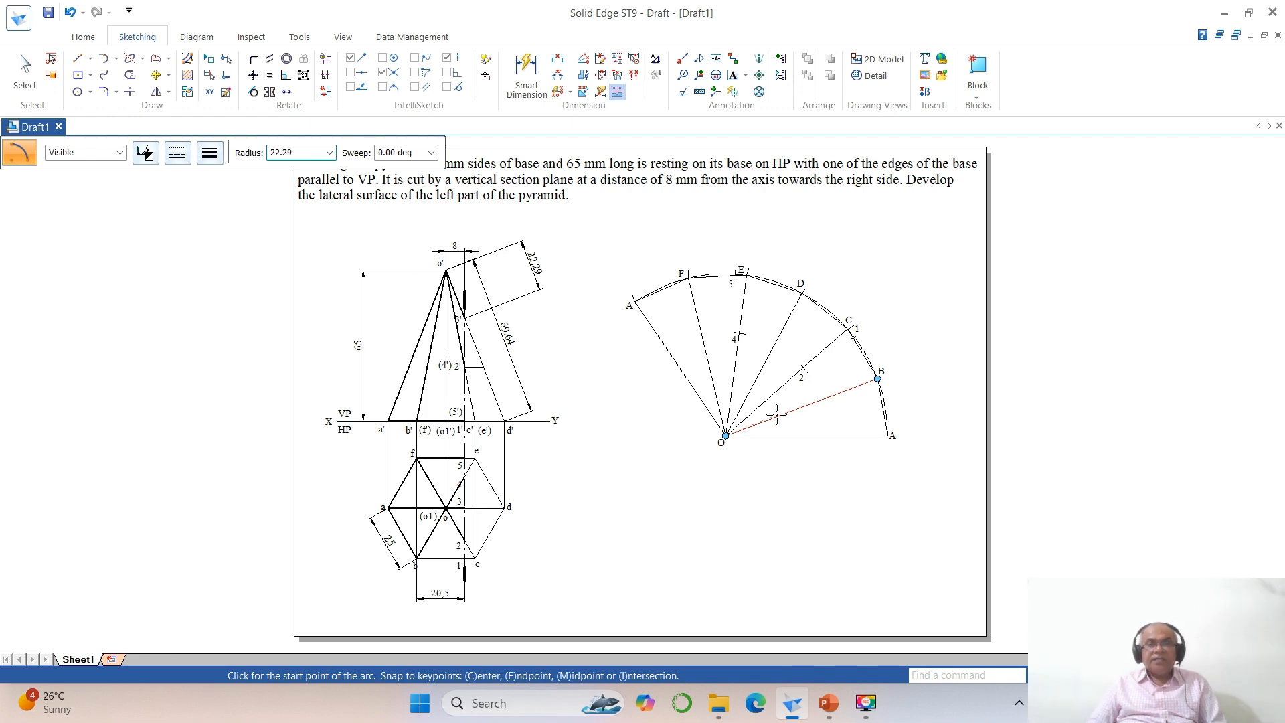
{"action": "type", "text": ".29"}
{"action": "key", "text": "Tab"}
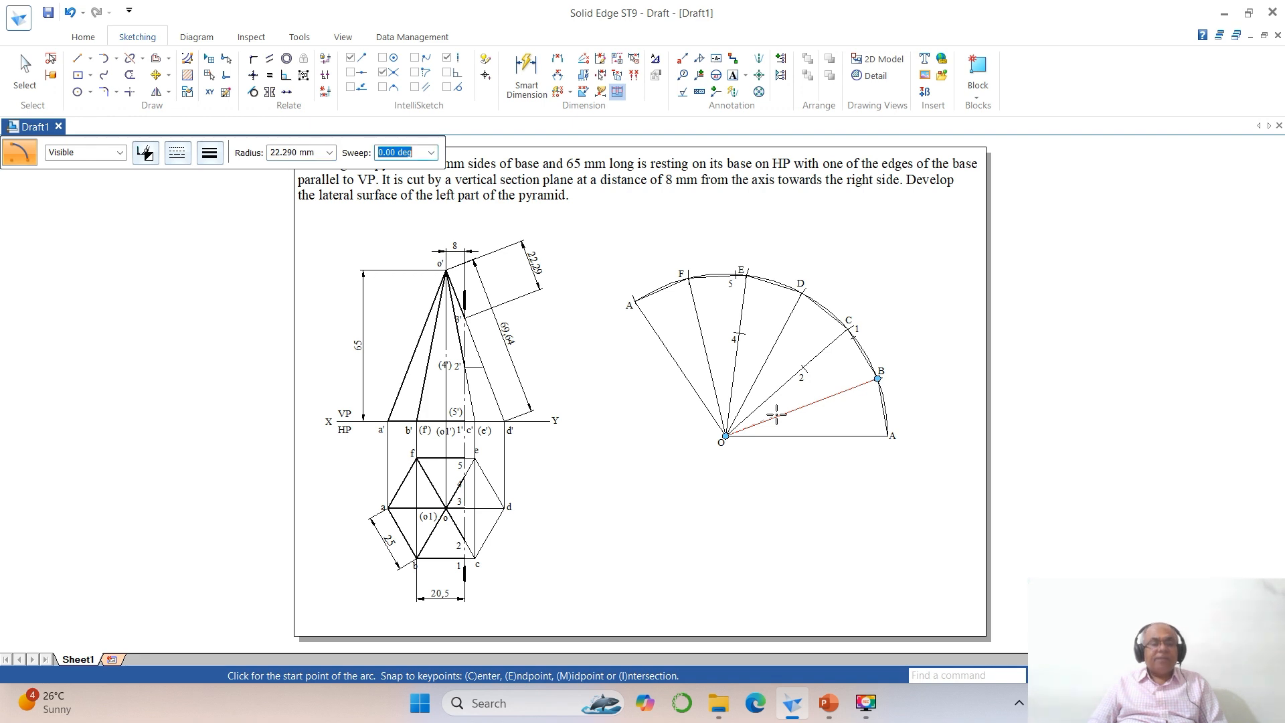
{"action": "type", "text": "10"}
{"action": "key", "text": "Tab"}
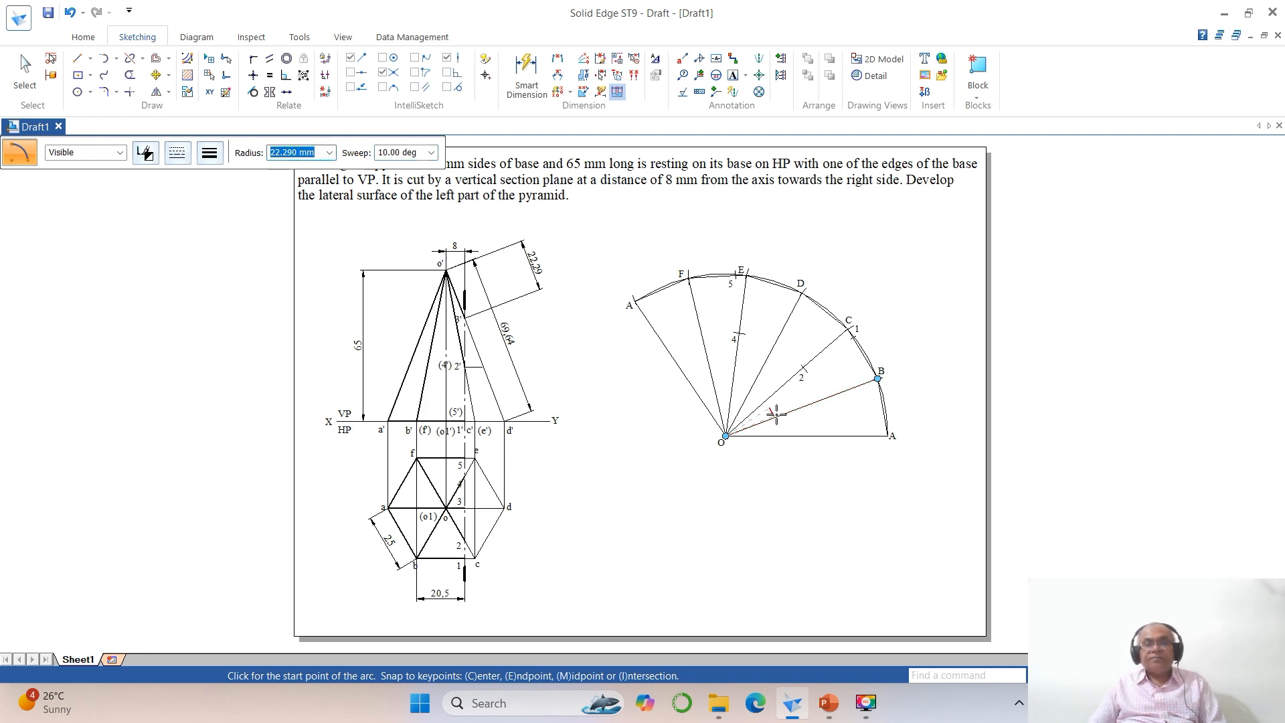
{"action": "left_click", "coordinate": [766, 371]}
Step: Add the text label 3 beside the new mark on line OD
{"action": "left_click", "coordinate": [1077, 675]}
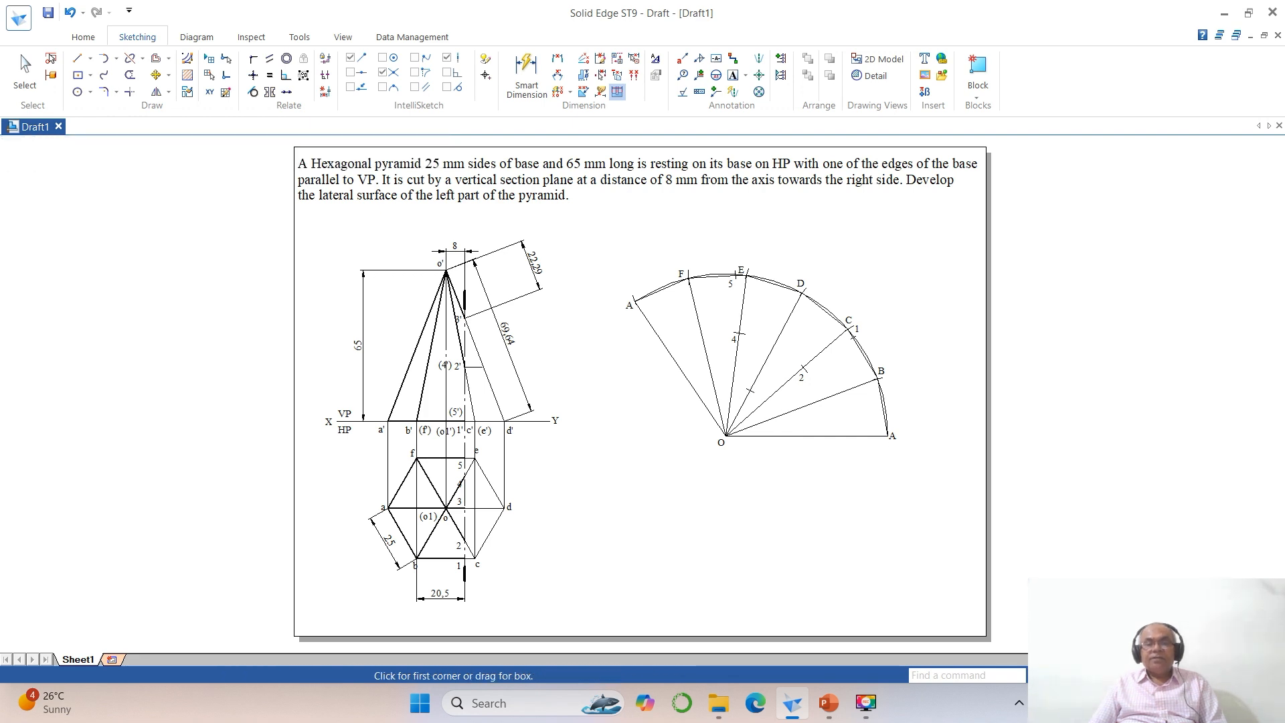
{"action": "left_click", "coordinate": [637, 262]}
{"action": "left_click", "coordinate": [934, 466]}
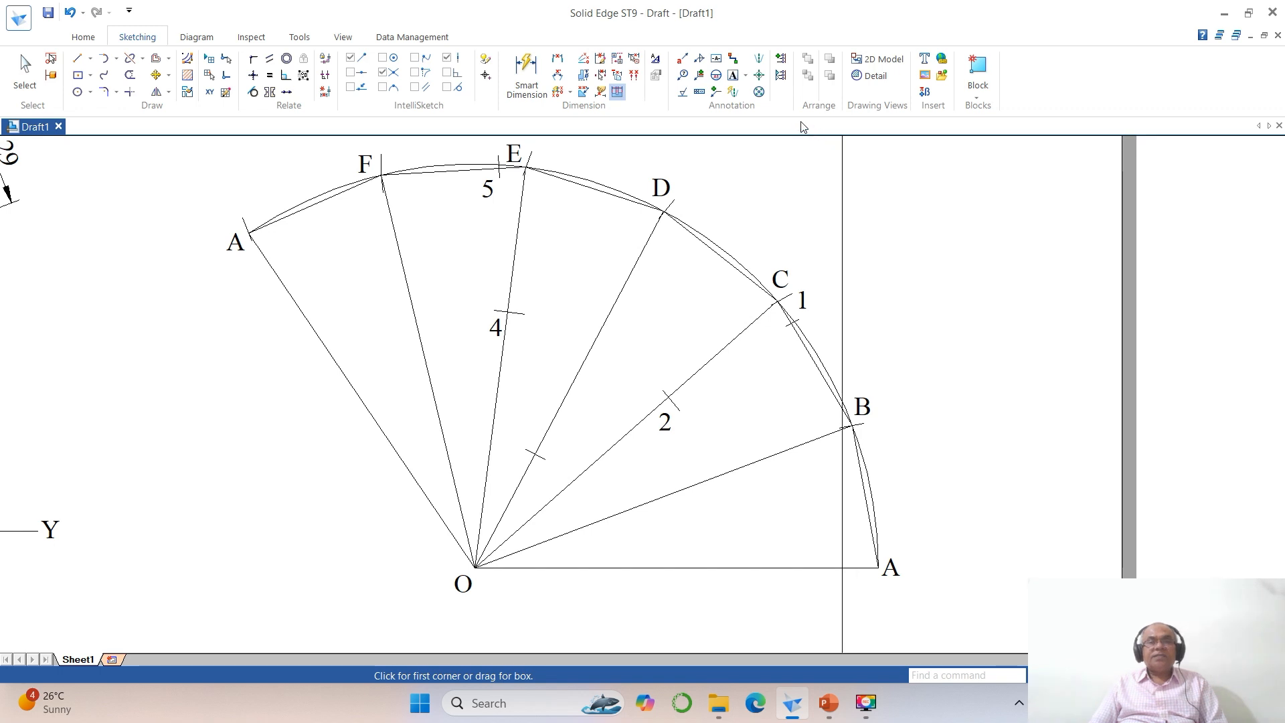
{"action": "left_click", "coordinate": [733, 75]}
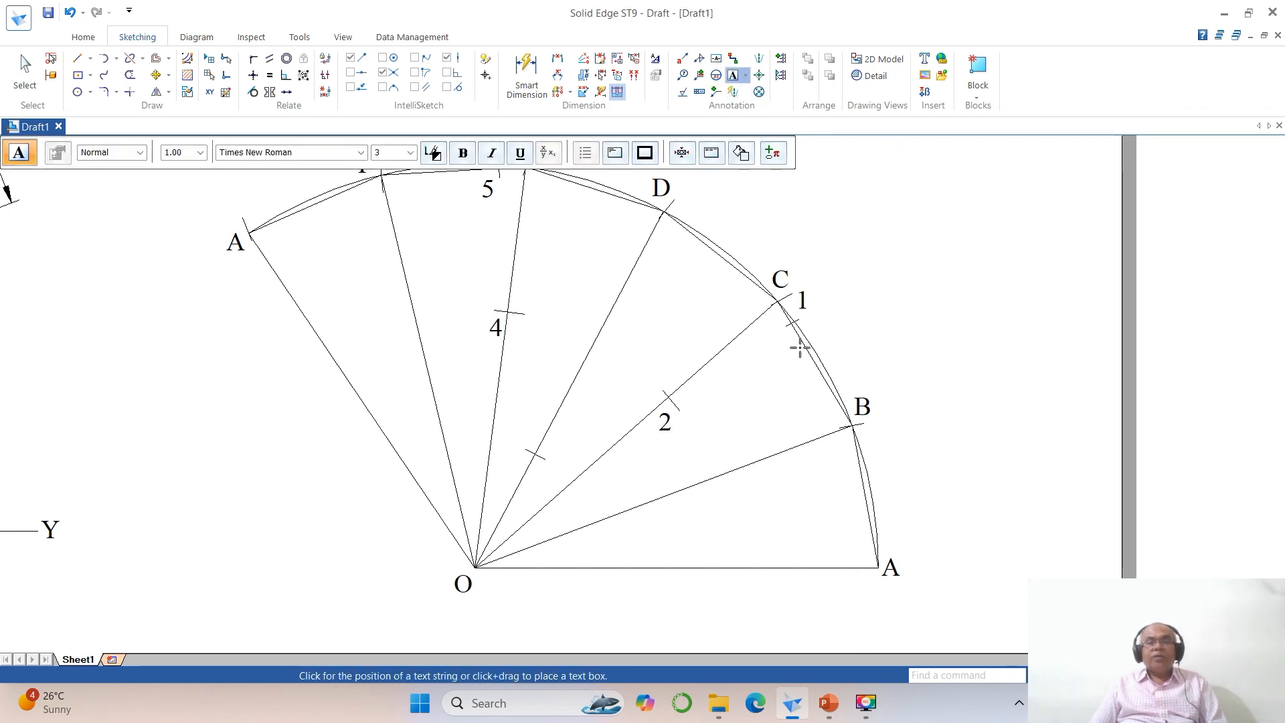
{"action": "left_click", "coordinate": [531, 476]}
{"action": "type", "text": "3"}
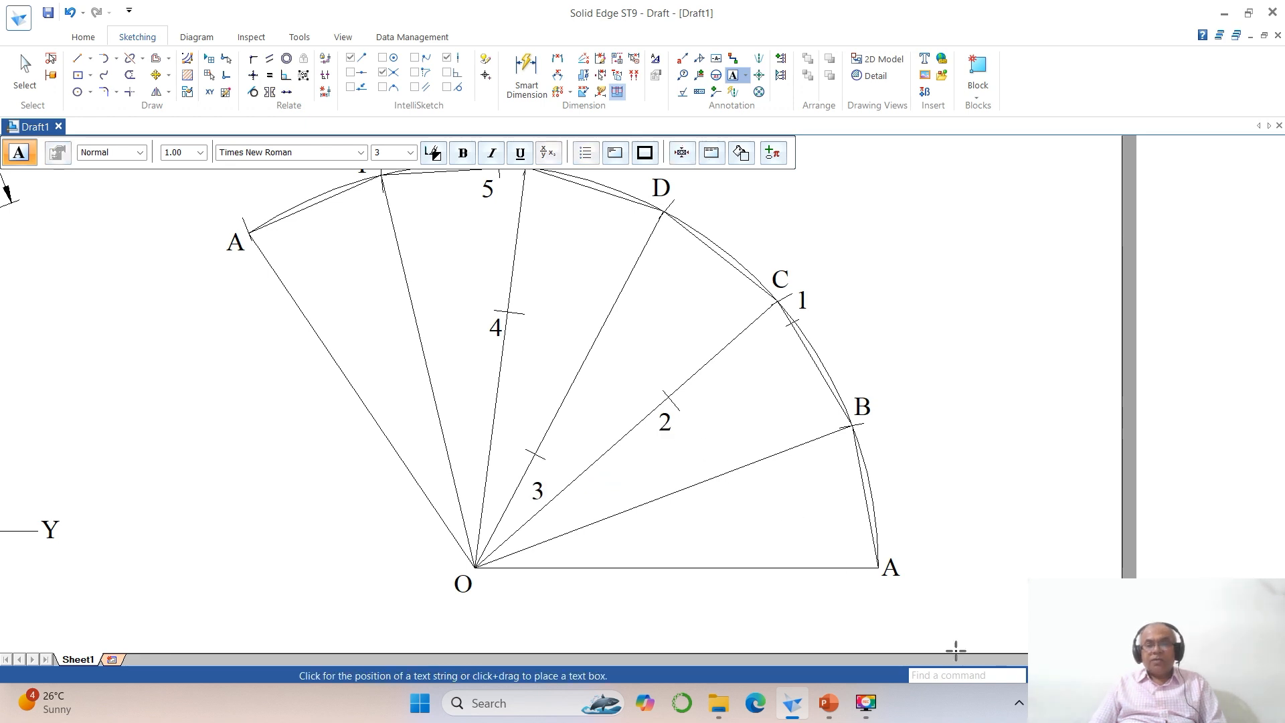
Step: Move label 3 closer to its mark on line OD
{"action": "left_click", "coordinate": [1084, 675]}
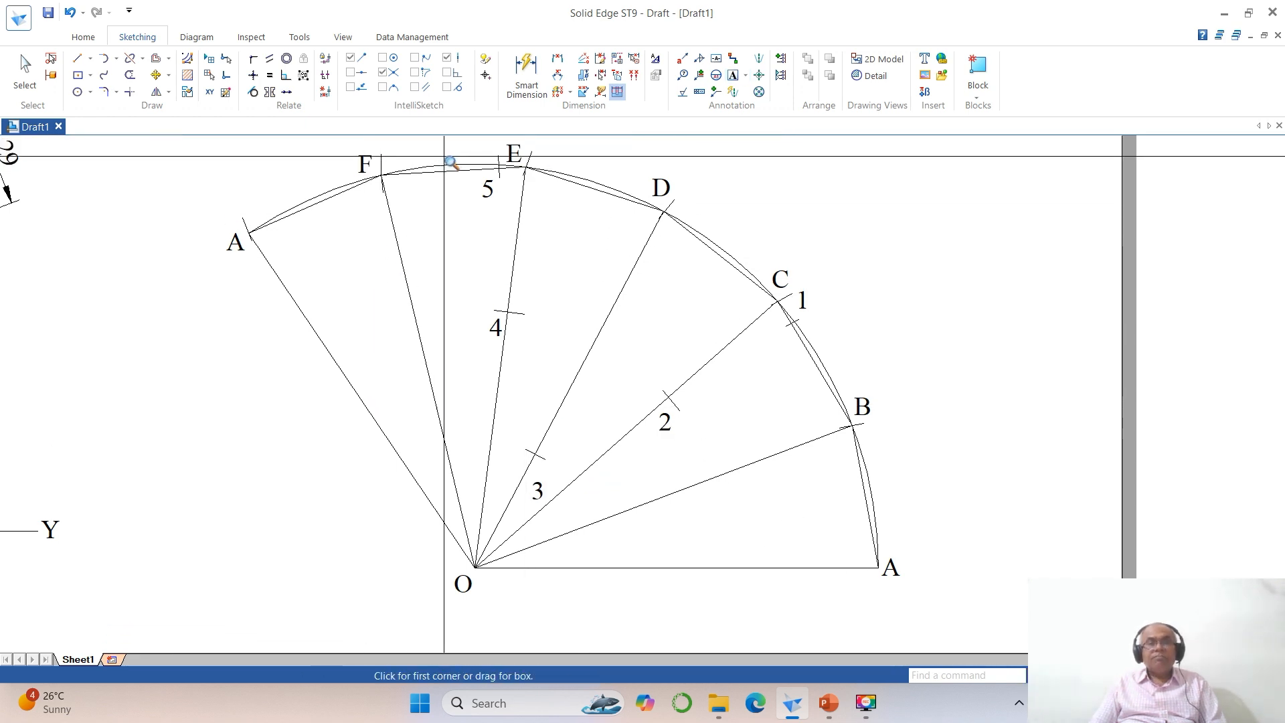
{"action": "left_click", "coordinate": [445, 155]}
{"action": "left_click", "coordinate": [881, 533]}
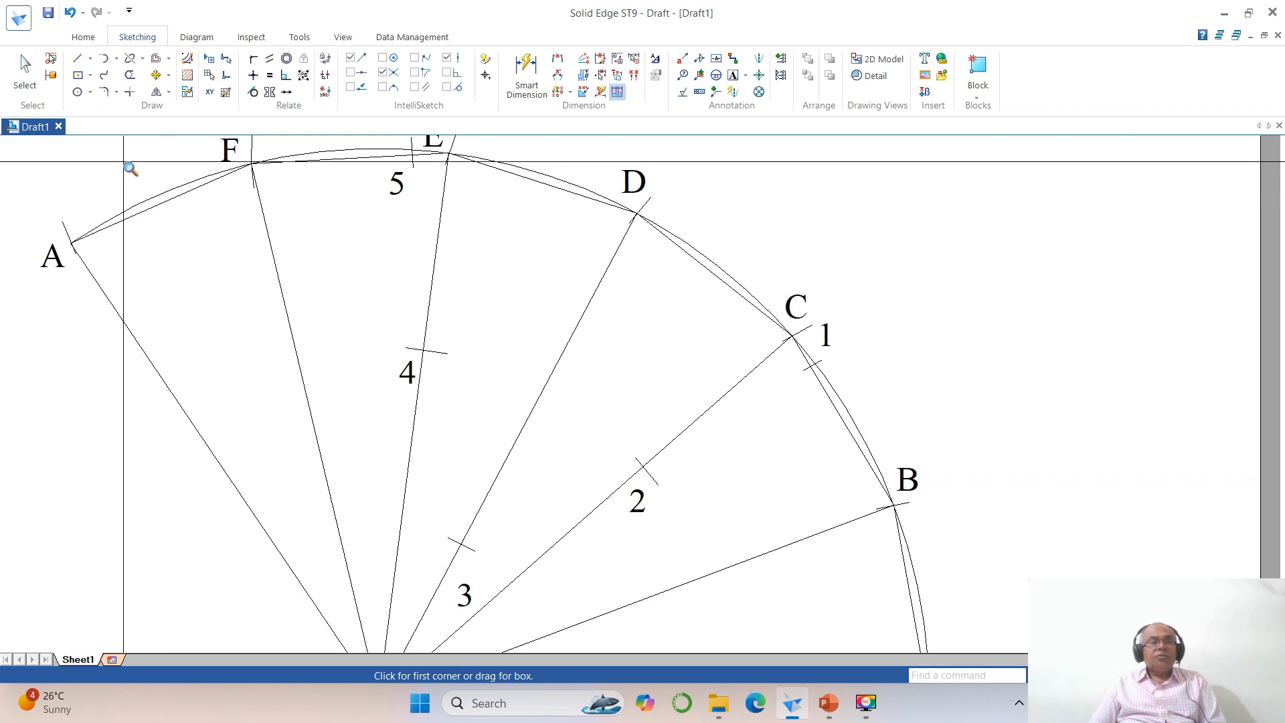
{"action": "left_click", "coordinate": [155, 75]}
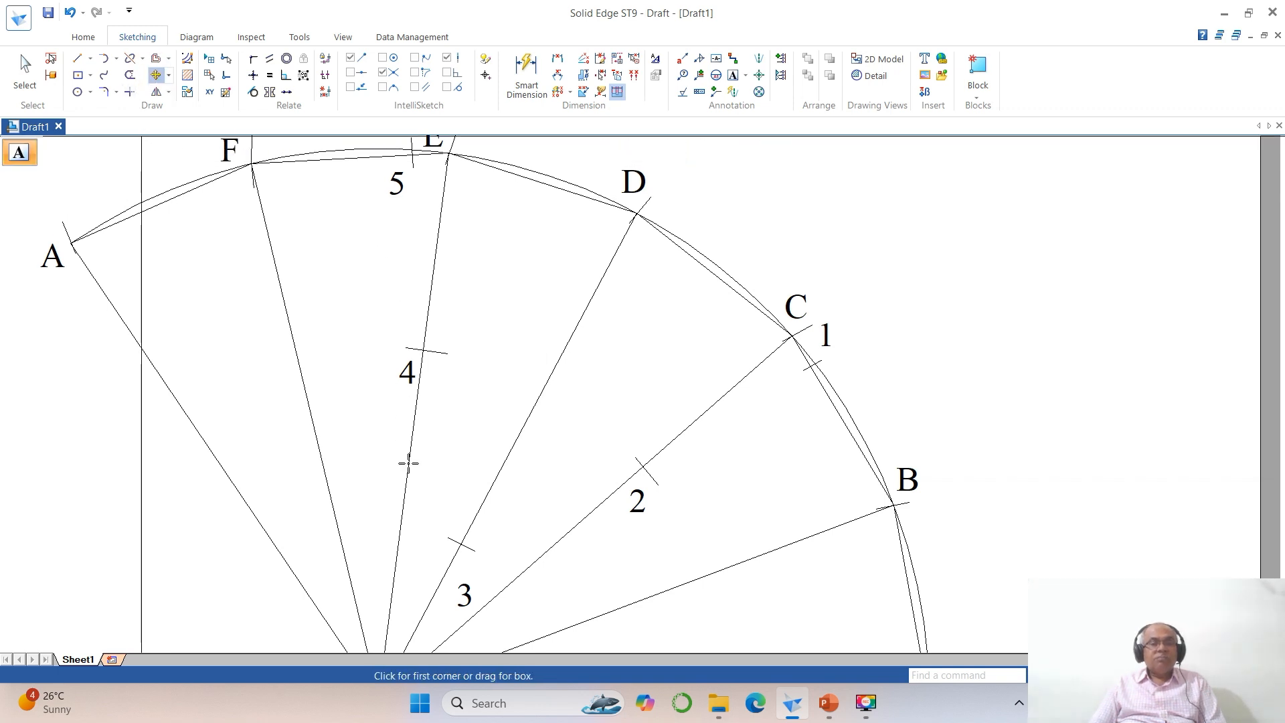
{"action": "left_click", "coordinate": [469, 594]}
{"action": "left_click", "coordinate": [486, 596]}
{"action": "left_click", "coordinate": [483, 572]}
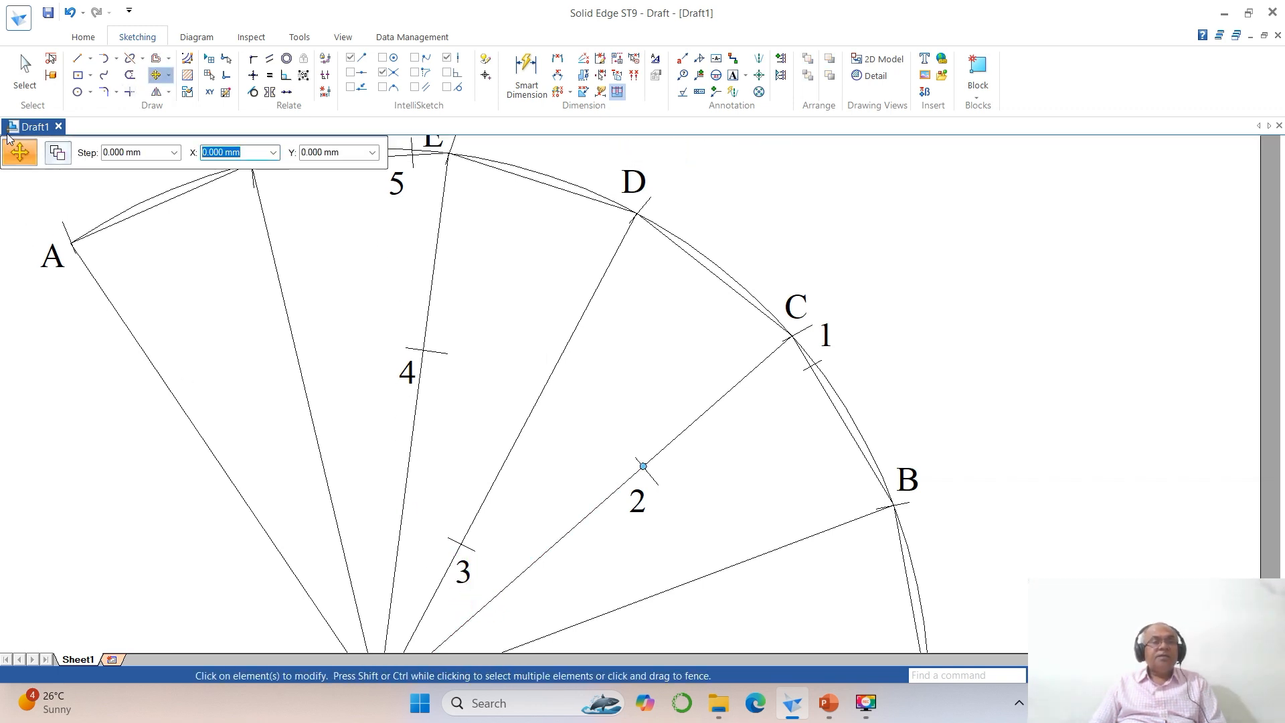
Step: Split line OD at mark 3
{"action": "left_click", "coordinate": [130, 58]}
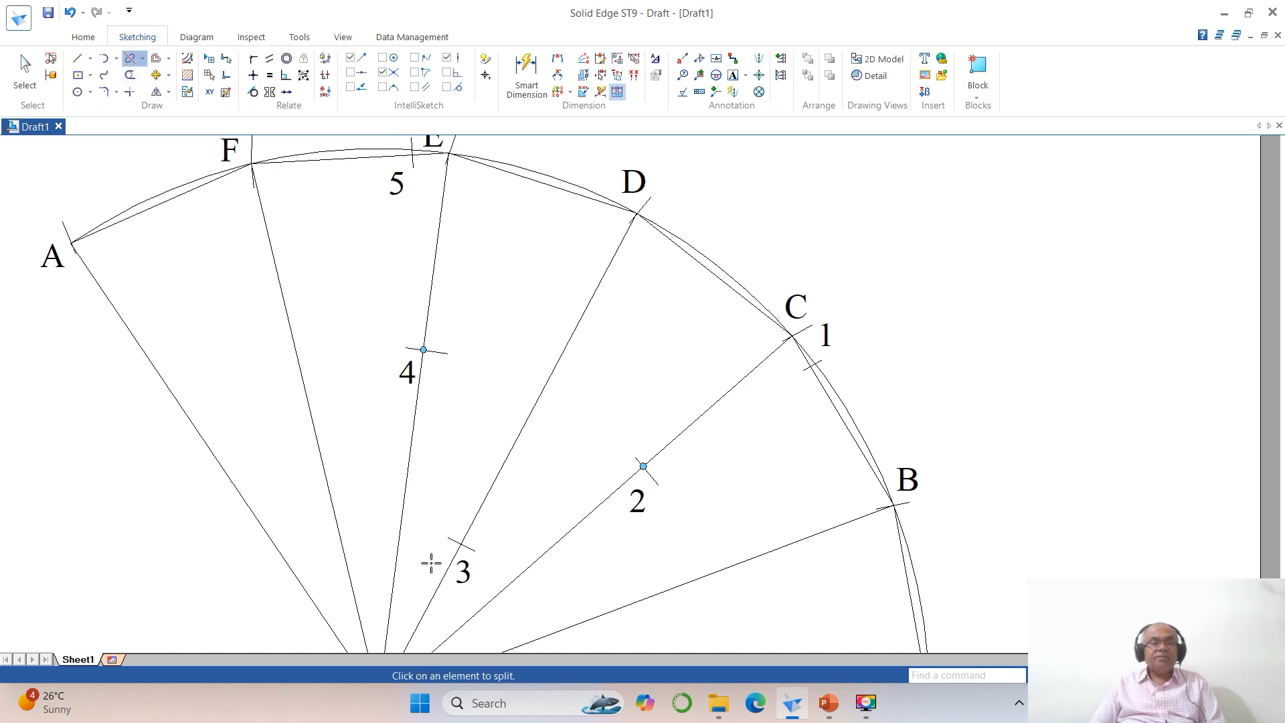
{"action": "left_click", "coordinate": [458, 560]}
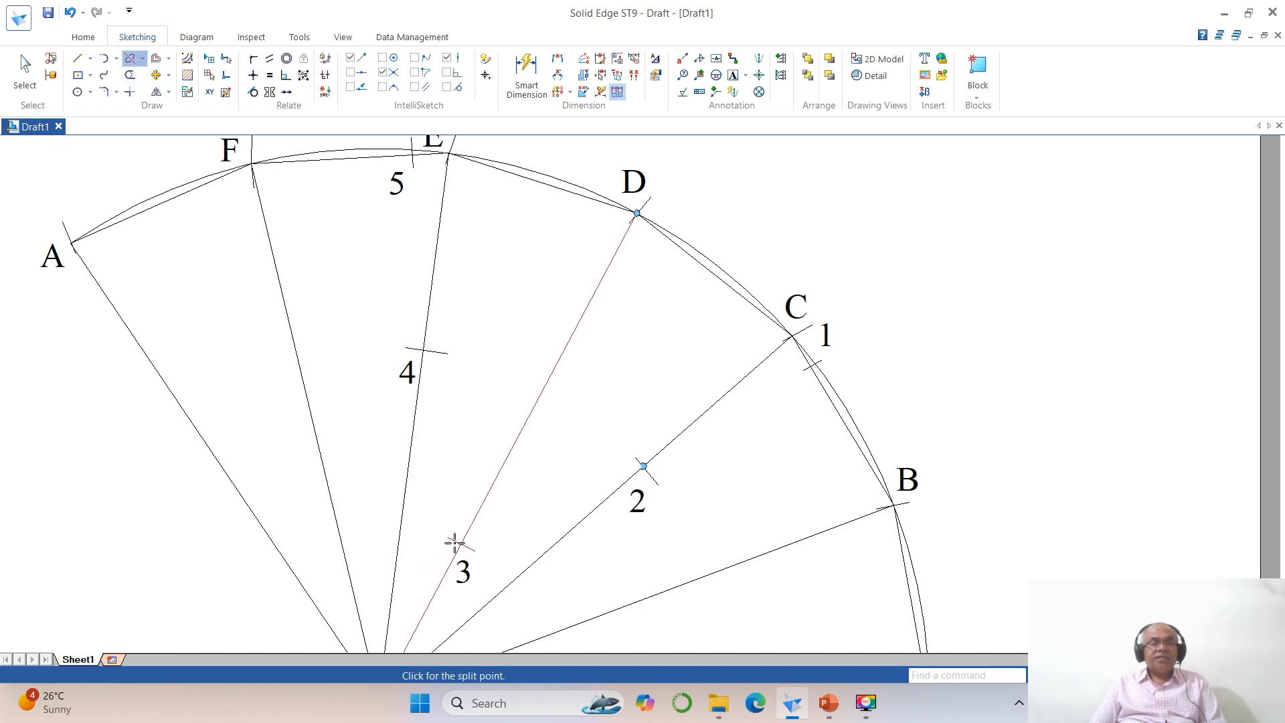
{"action": "left_click", "coordinate": [463, 544]}
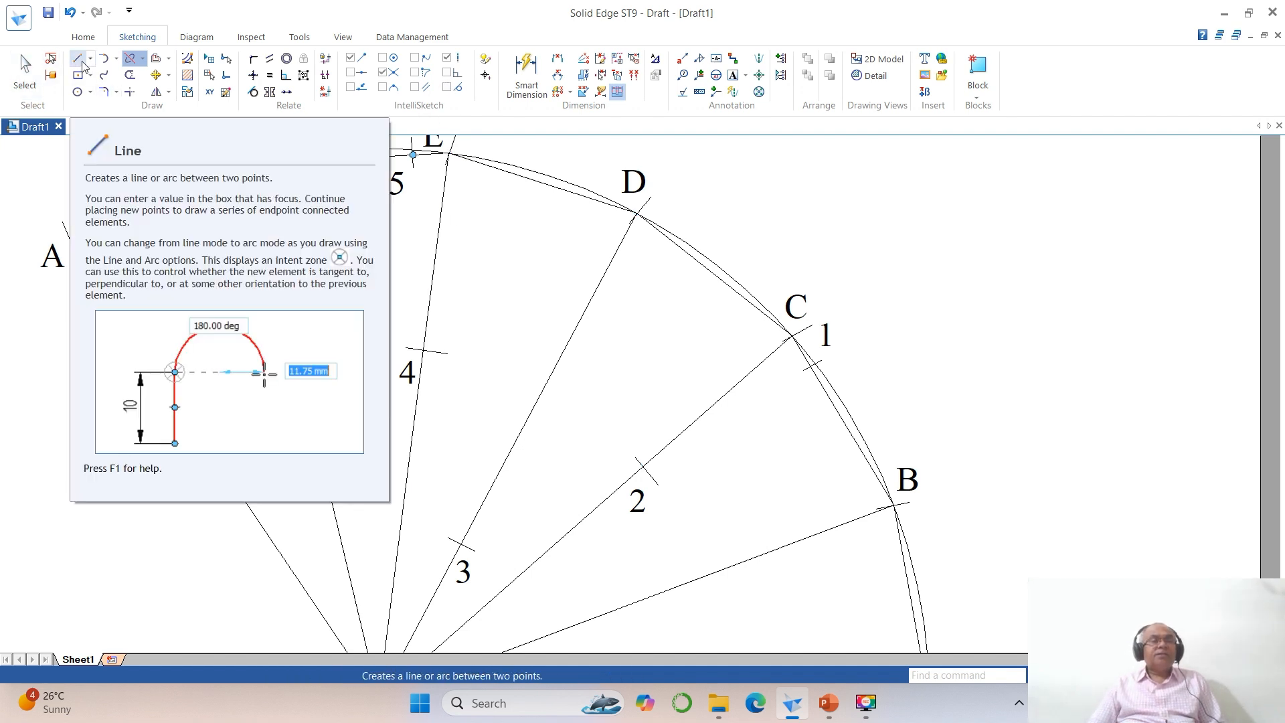
Step: Draw connected lines joining section points 5, 4, 3, 2 and 1 on the development
{"action": "left_click", "coordinate": [78, 58]}
{"action": "scroll", "coordinate": [491, 263], "scroll_direction": "down", "scroll_amount": 1}
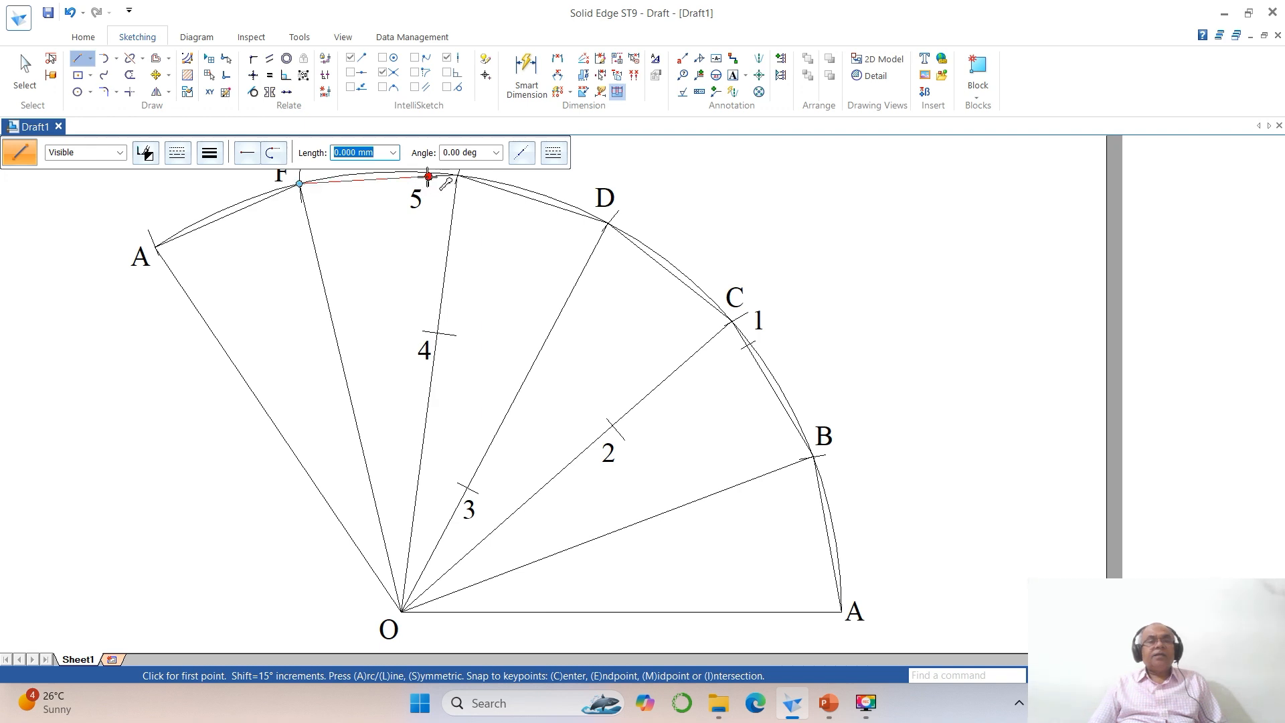
{"action": "left_click", "coordinate": [429, 185]}
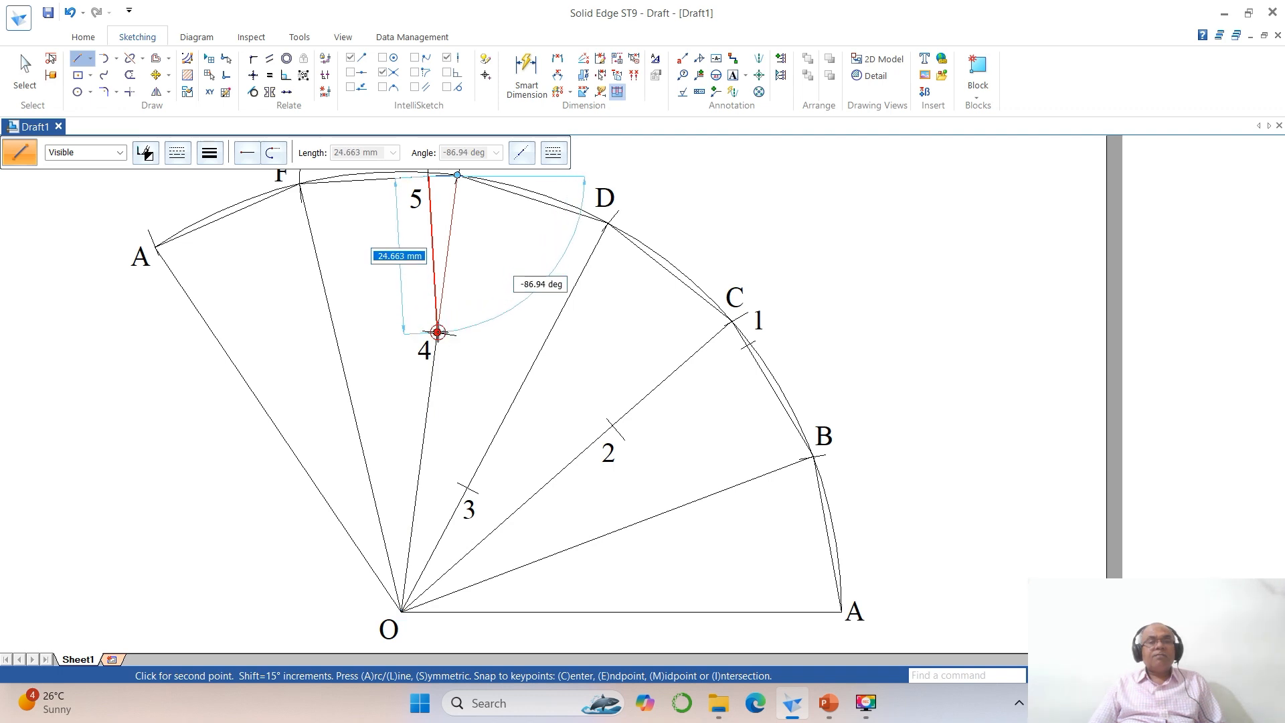
{"action": "left_click", "coordinate": [437, 332]}
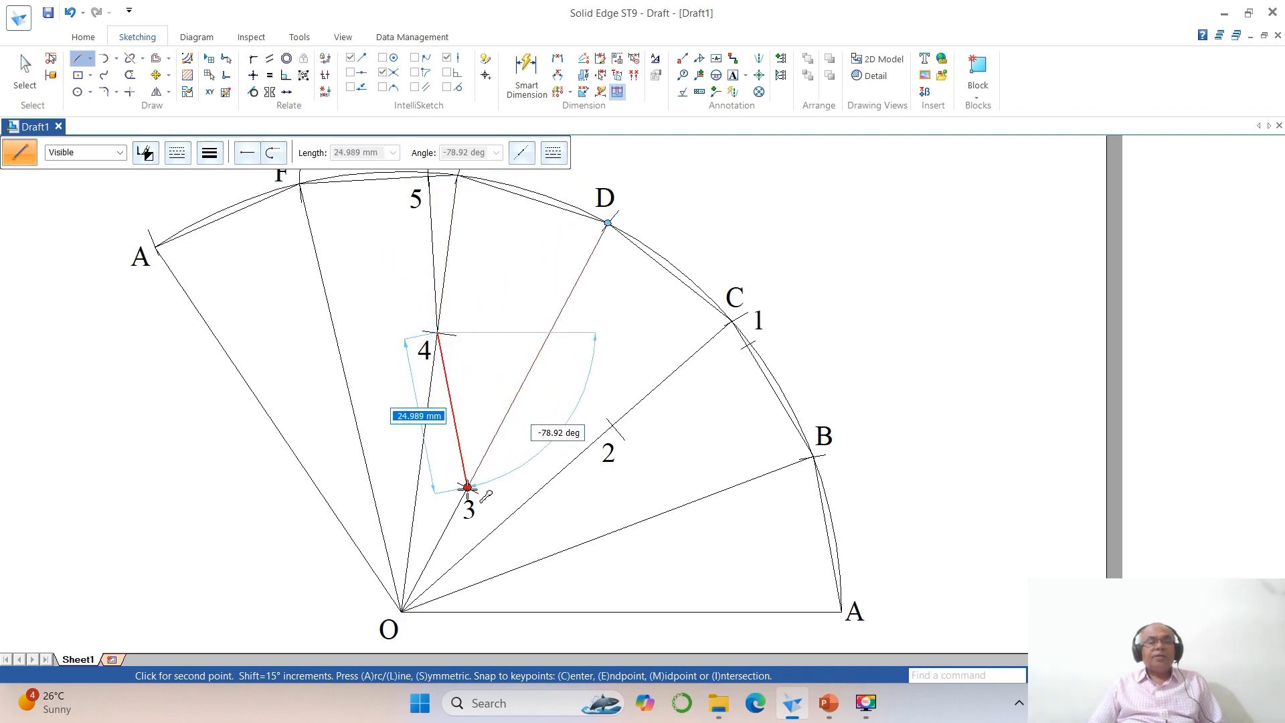
{"action": "left_click", "coordinate": [468, 487]}
{"action": "left_click", "coordinate": [613, 425]}
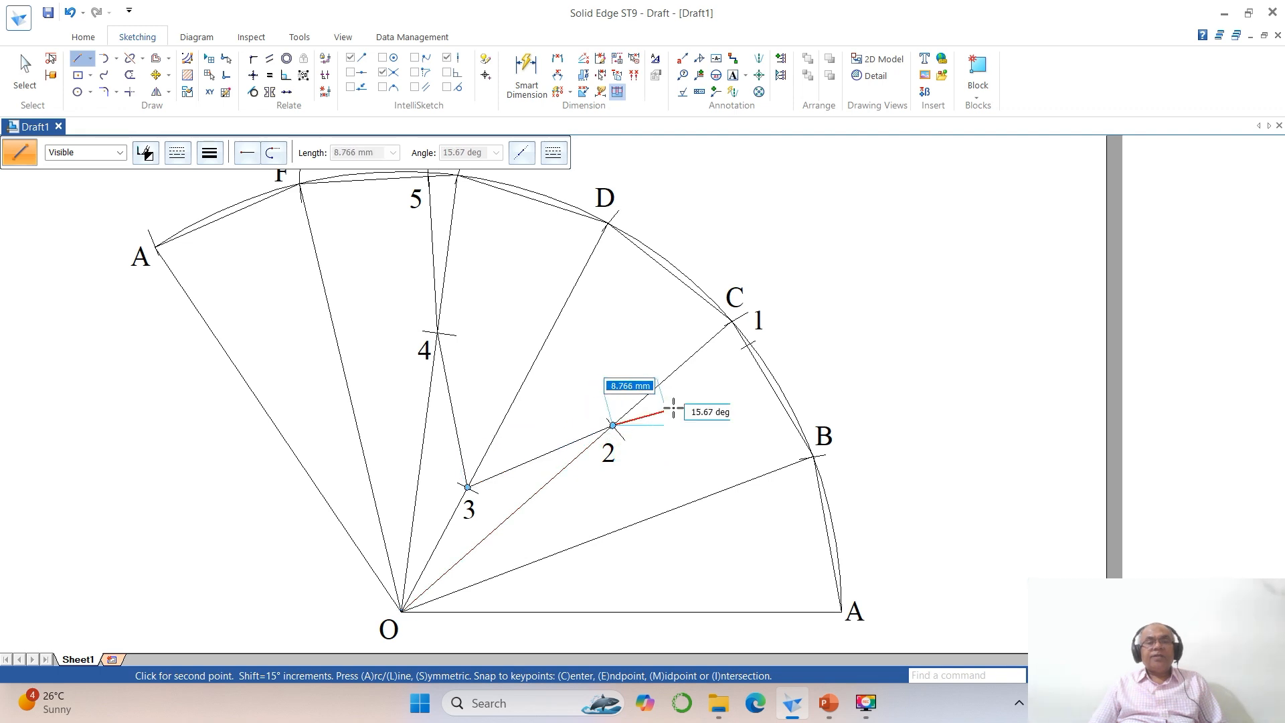
{"action": "left_click", "coordinate": [745, 345]}
{"action": "right_click", "coordinate": [731, 424]}
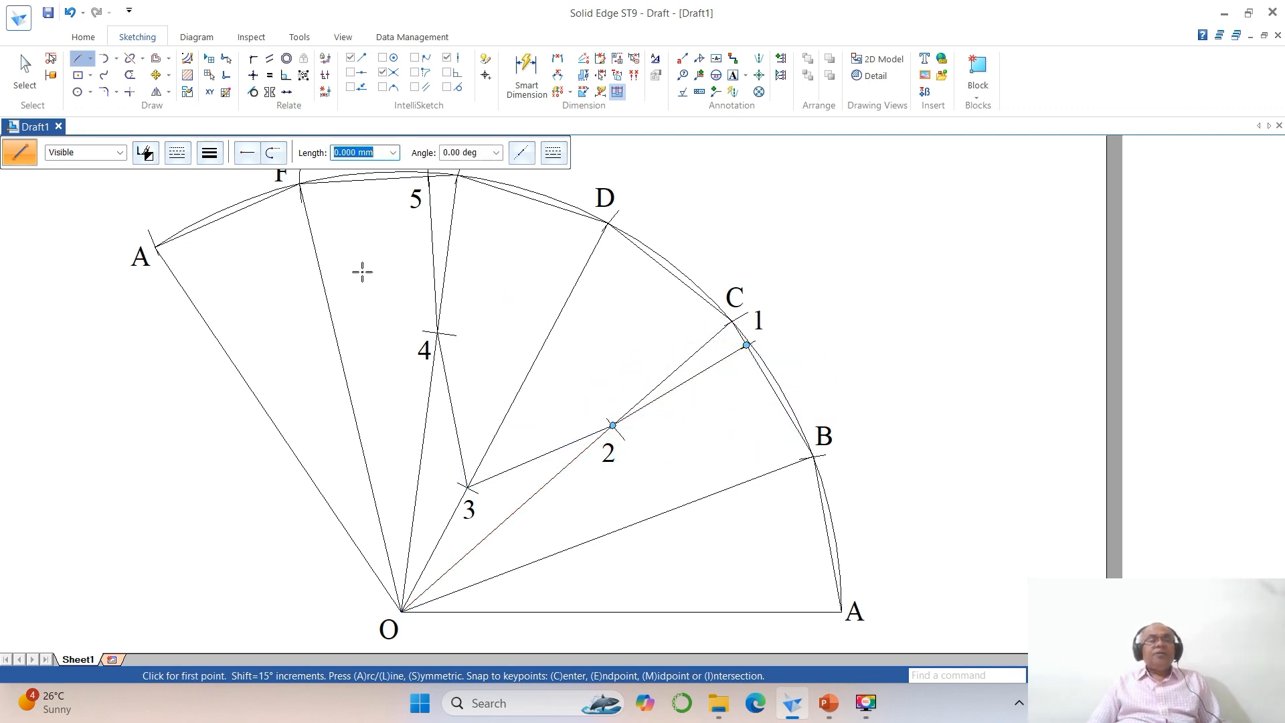
Step: Select the development's outer edges, fold lines and section line, and apply a thicker line width to them
{"action": "left_click", "coordinate": [24, 74]}
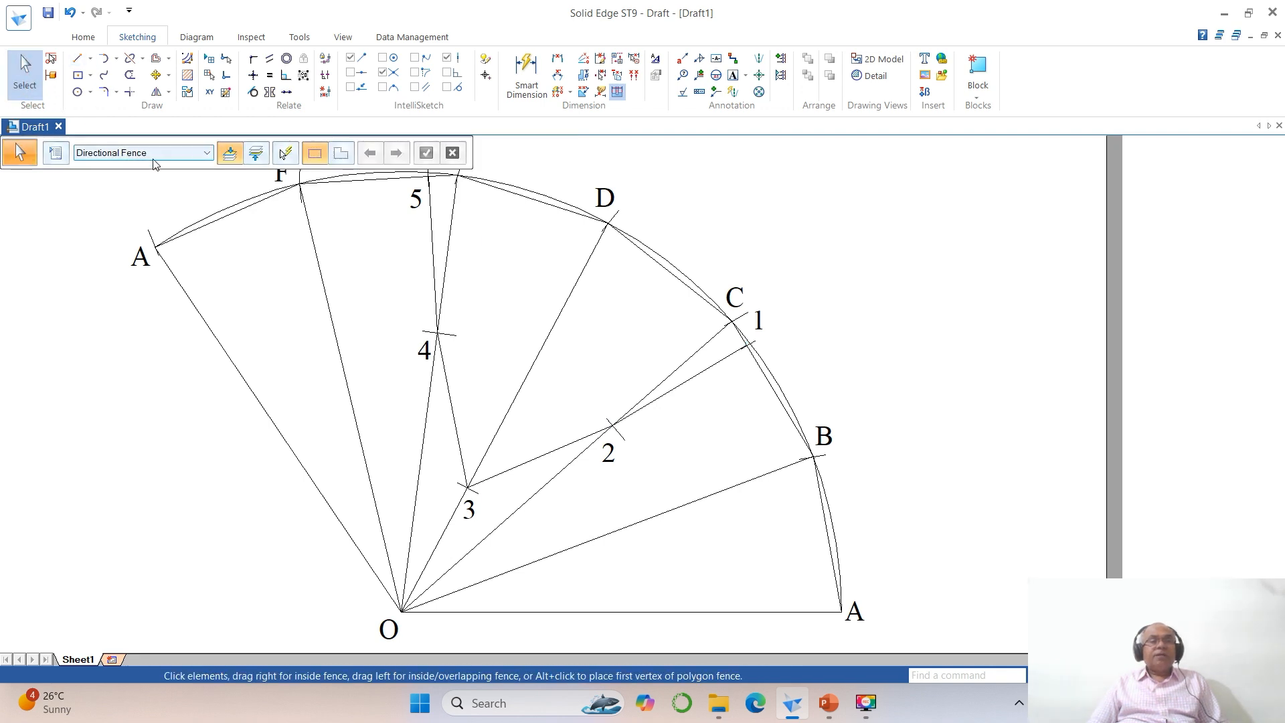
{"action": "left_click", "coordinate": [387, 182]}
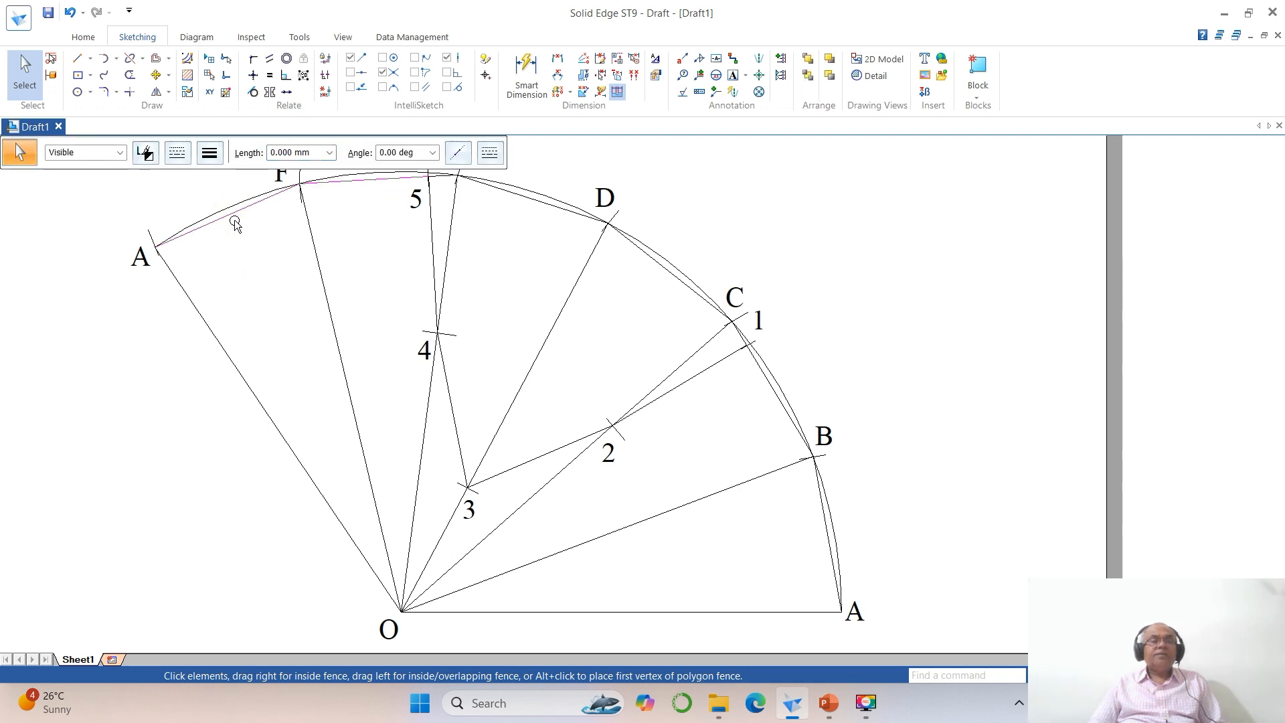
{"action": "left_click", "coordinate": [317, 275], "text": "ctrl"}
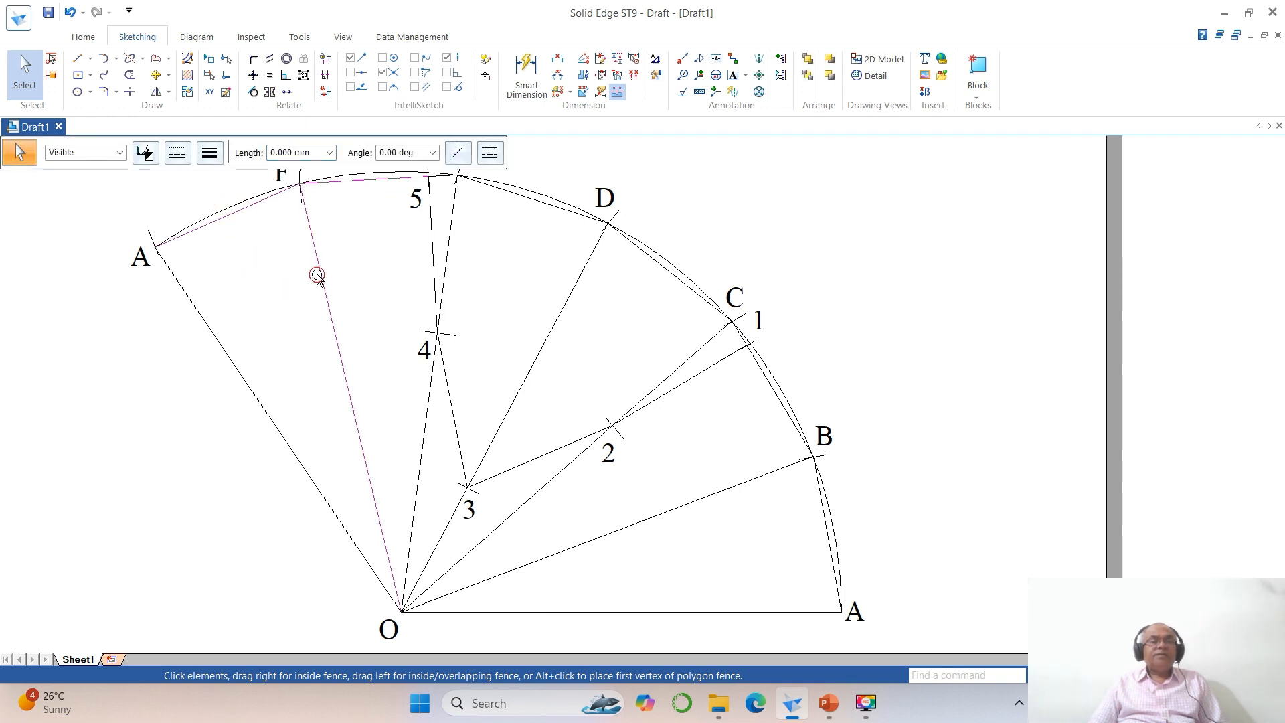
{"action": "left_click", "coordinate": [242, 375], "text": "ctrl"}
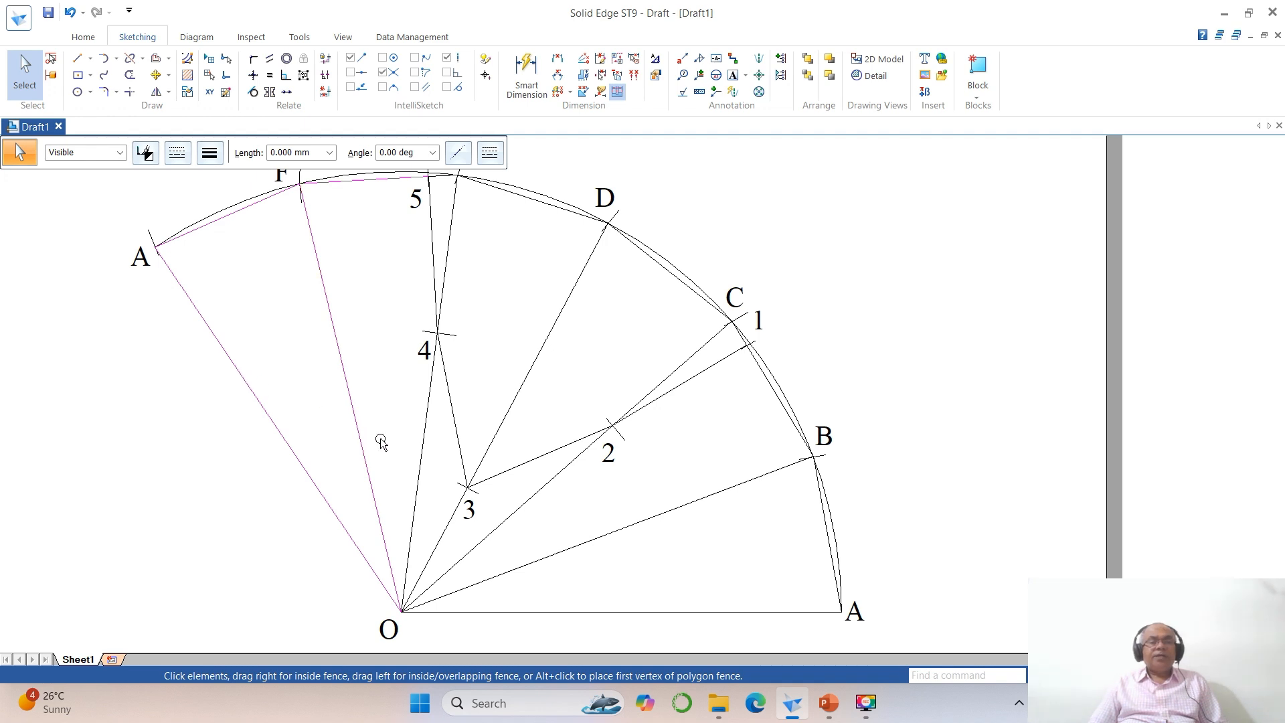
{"action": "left_click", "coordinate": [426, 246], "text": "ctrl"}
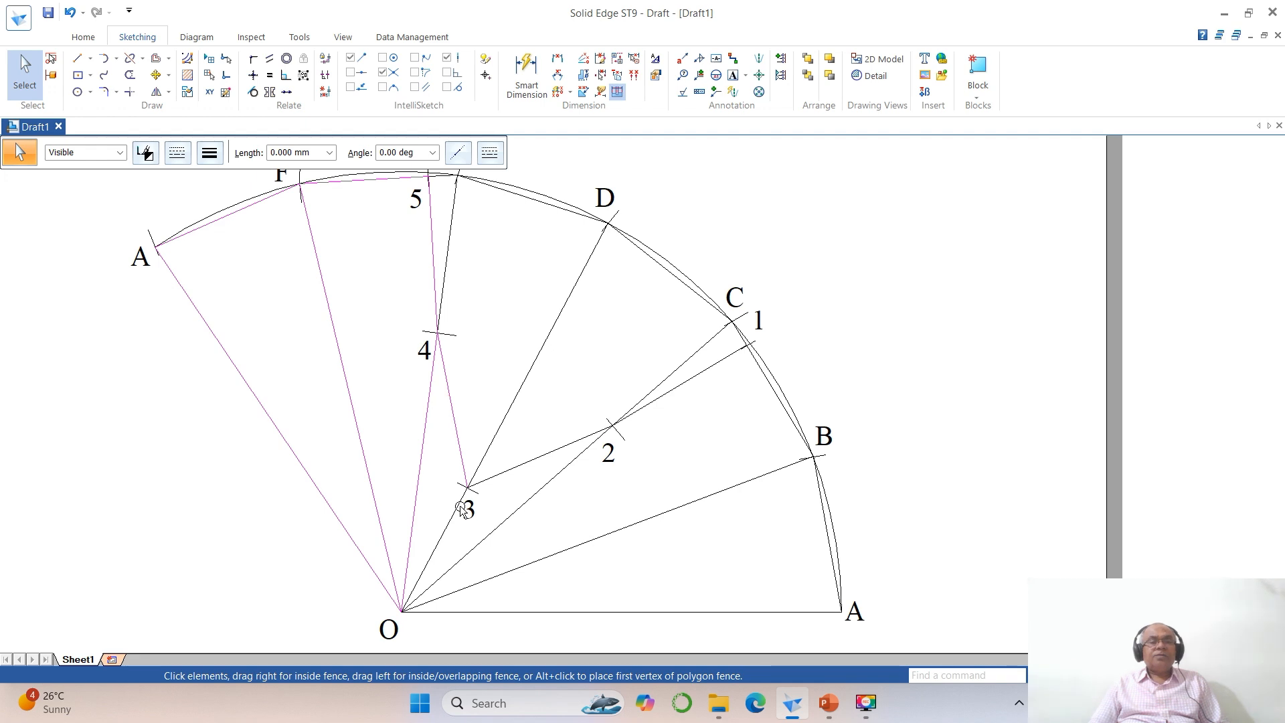
{"action": "left_click", "coordinate": [512, 474], "text": "ctrl"}
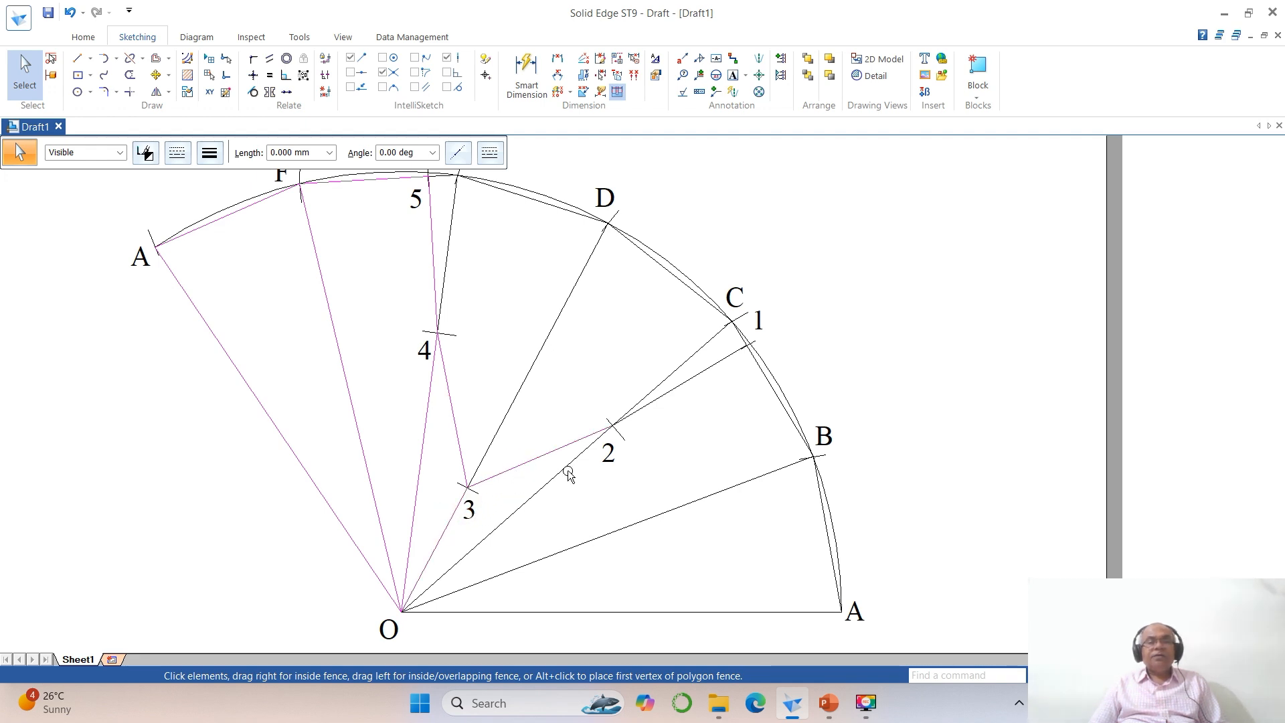
{"action": "left_click", "coordinate": [669, 395], "text": "ctrl"}
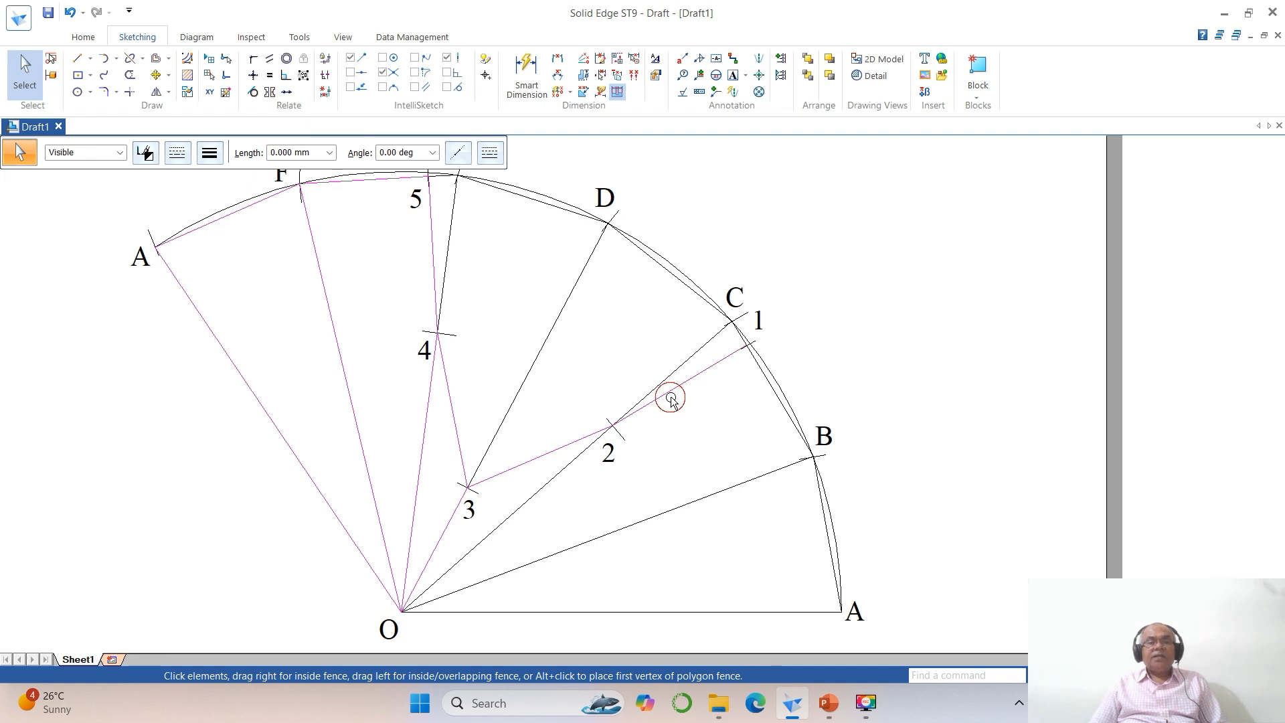
{"action": "left_click", "coordinate": [563, 478], "text": "ctrl"}
{"action": "left_click", "coordinate": [617, 530], "text": "ctrl"}
{"action": "left_click", "coordinate": [827, 561], "text": "ctrl"}
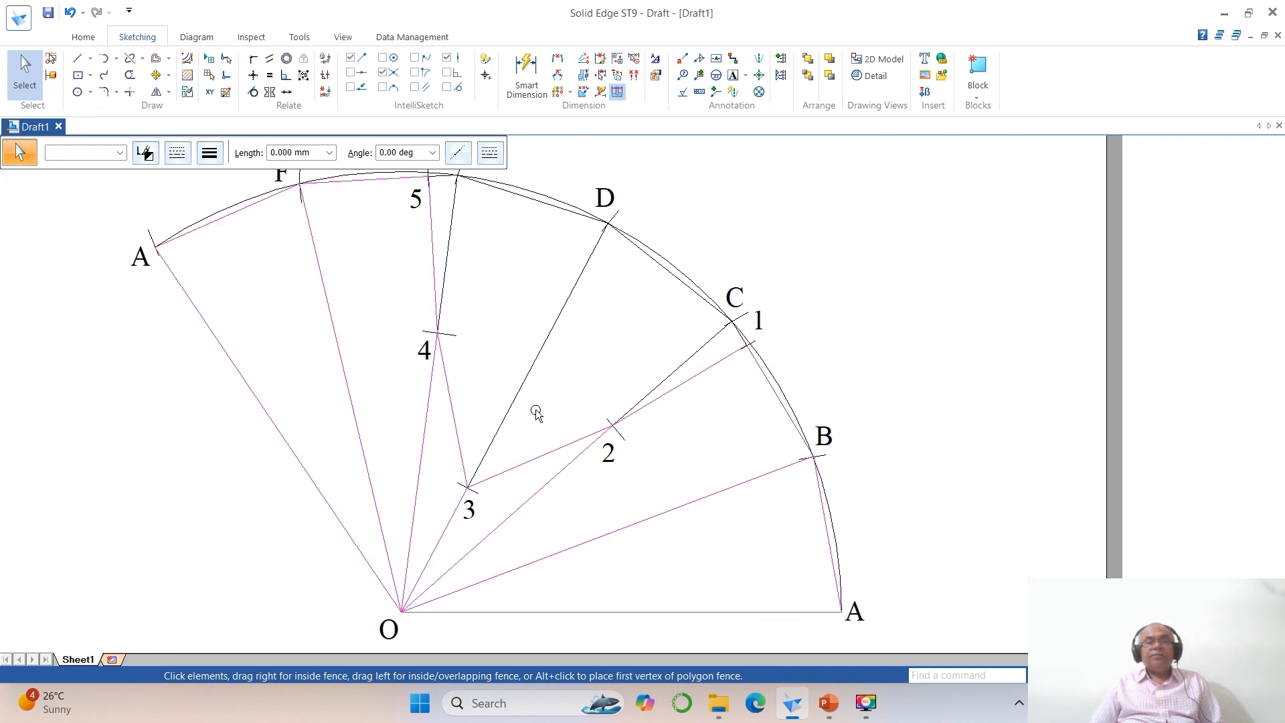
{"action": "left_click", "coordinate": [209, 153]}
{"action": "left_click", "coordinate": [213, 216]}
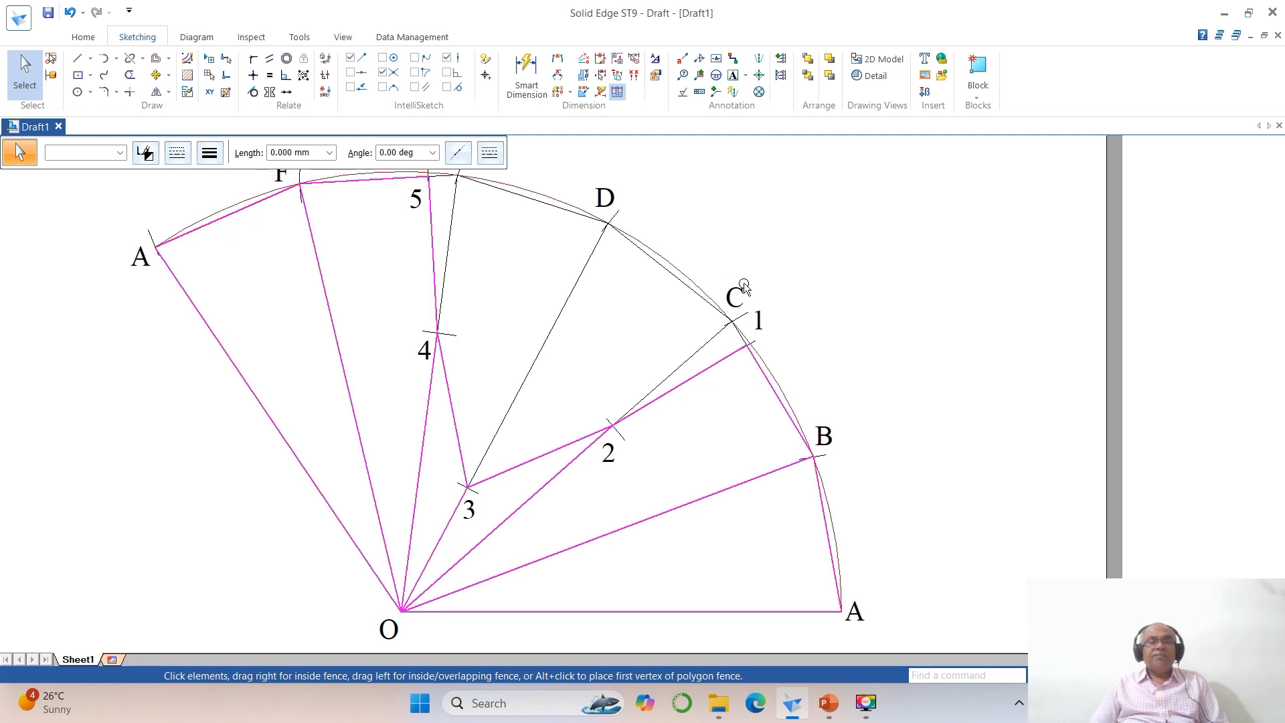
{"action": "left_click", "coordinate": [828, 261]}
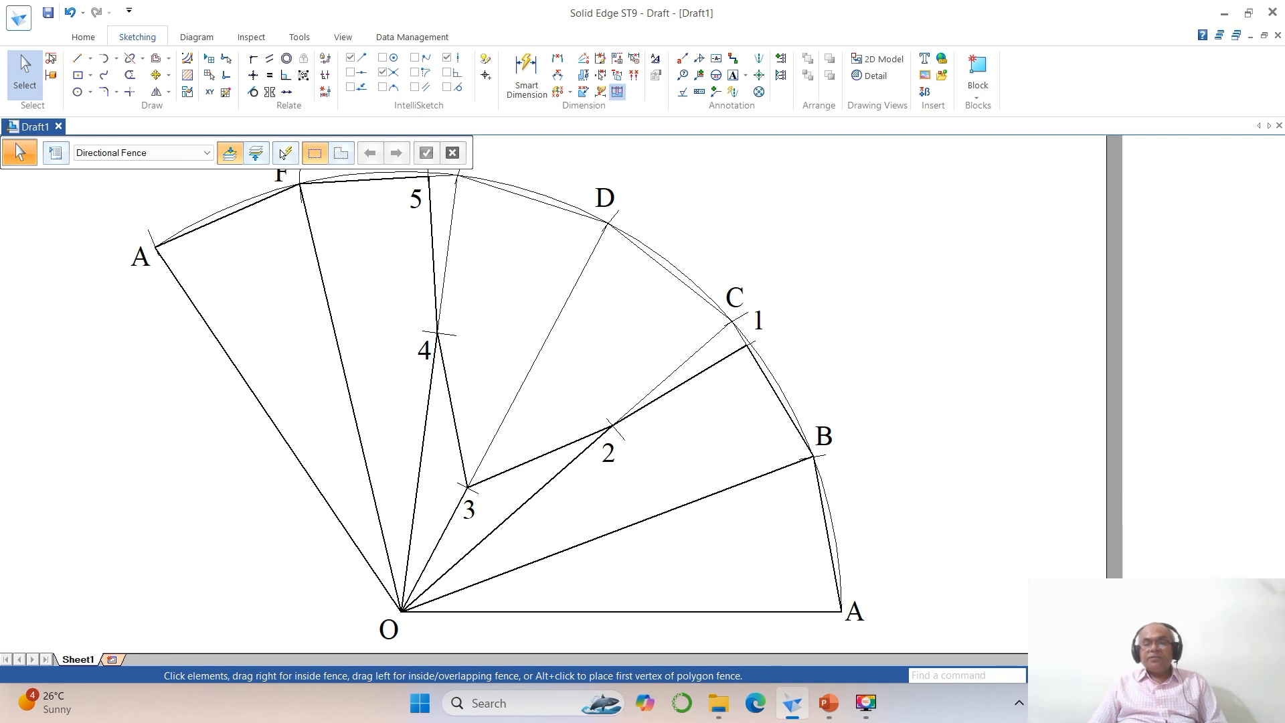
Step: Delete the 22.29 construction dimension and another construction element from the orthographic views
{"action": "left_click", "coordinate": [1088, 675]}
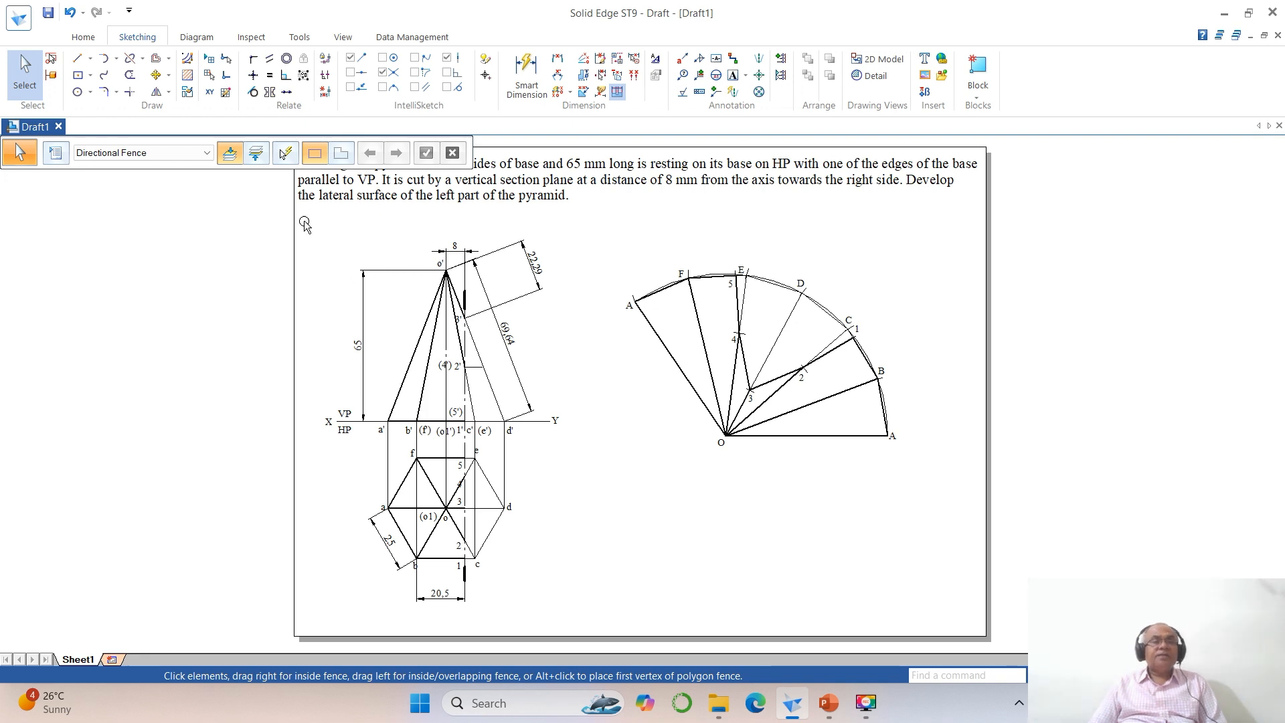
{"action": "left_click", "coordinate": [41, 78]}
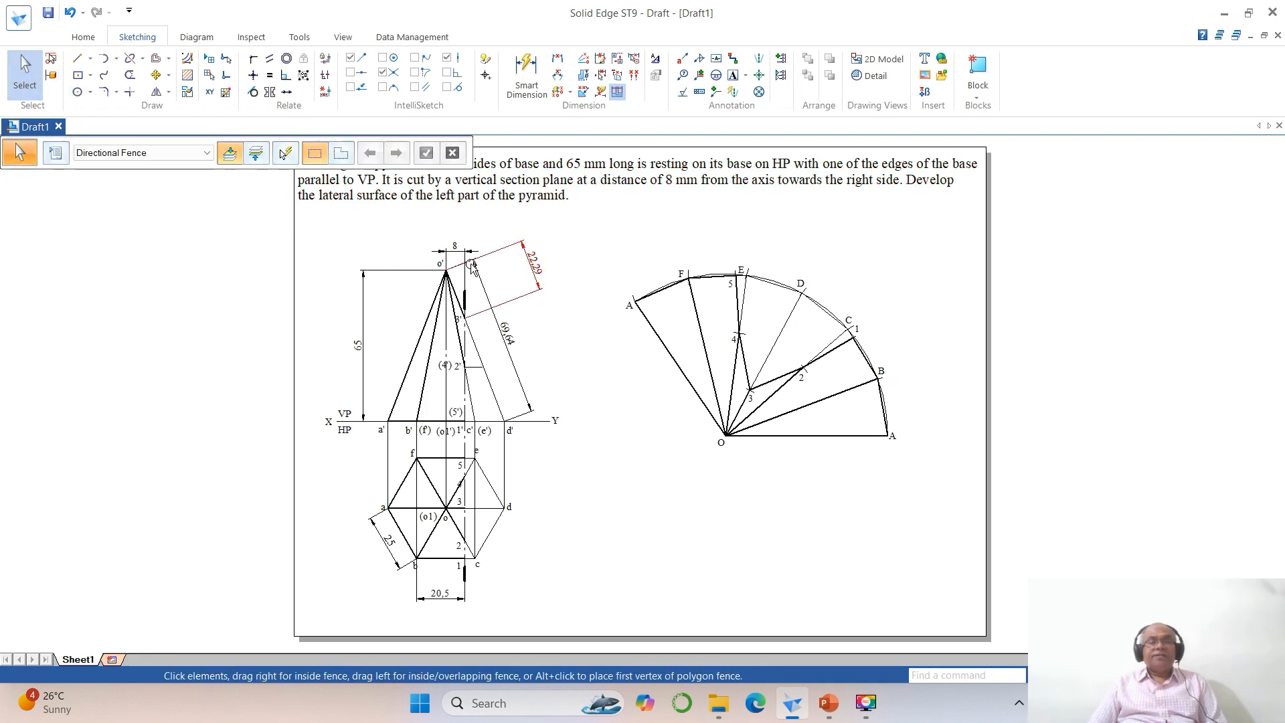
{"action": "left_click", "coordinate": [526, 300]}
{"action": "key", "text": "Delete"}
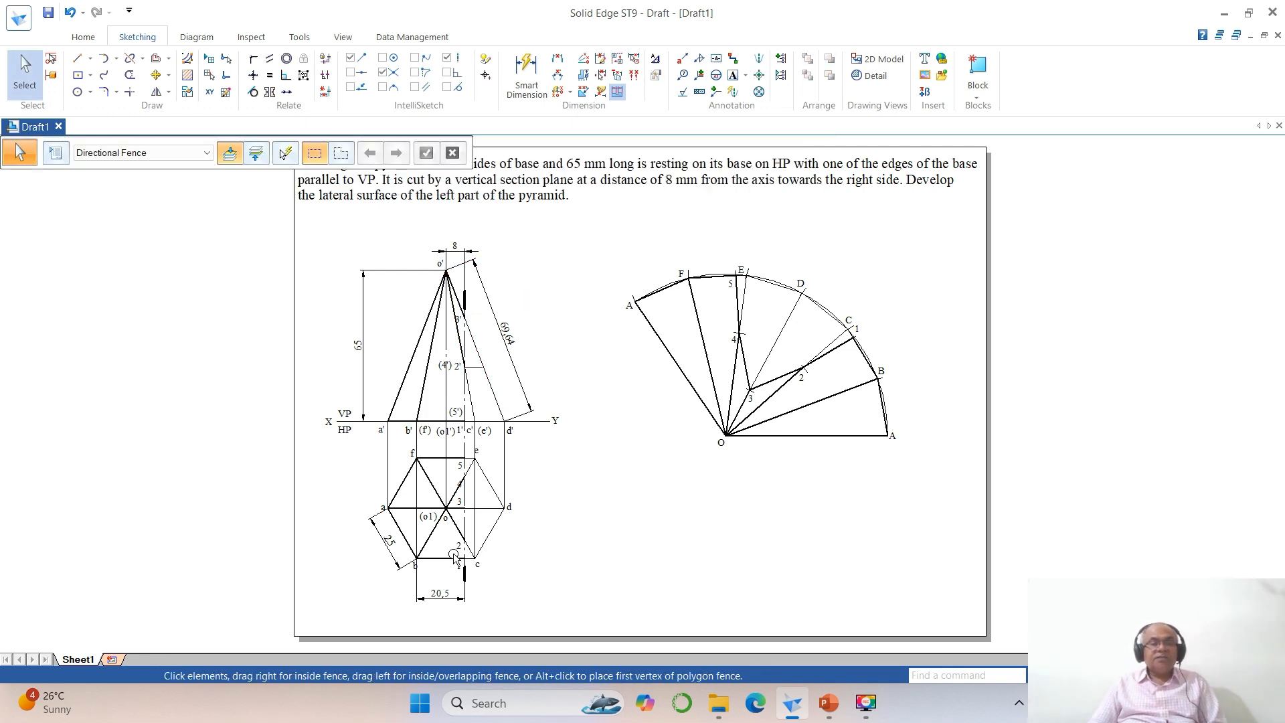
{"action": "left_click", "coordinate": [445, 595]}
{"action": "key", "text": "Delete"}
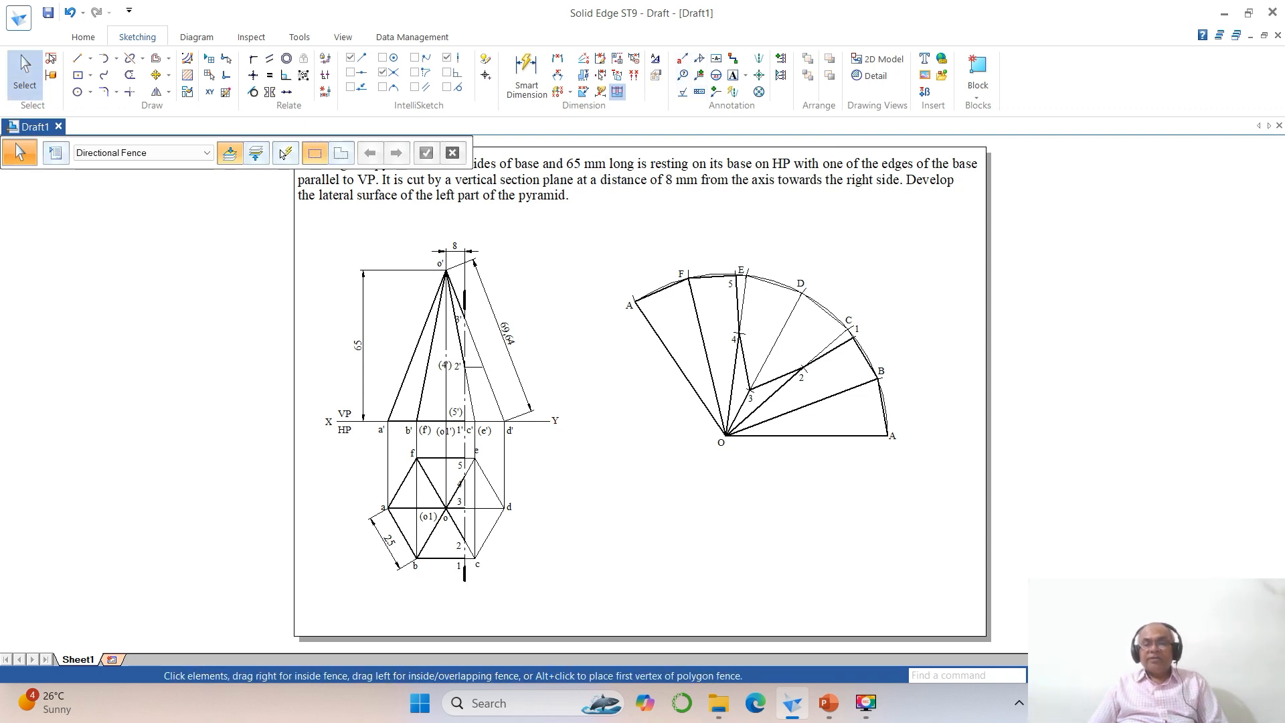
Step: Dimension the length of development edge BA
{"action": "key", "text": "ctrl+shift+a"}
{"action": "left_click_drag", "start_coordinate": [595, 239], "coordinate": [961, 505]}
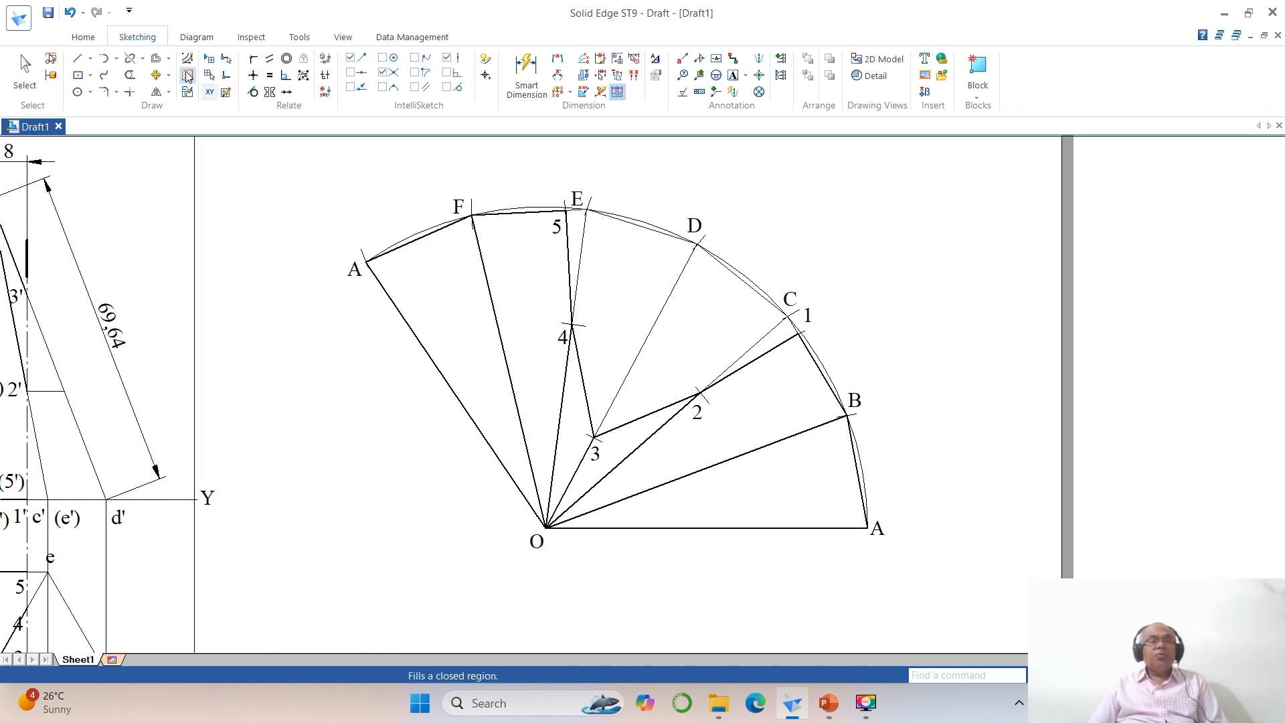
{"action": "left_click", "coordinate": [559, 60]}
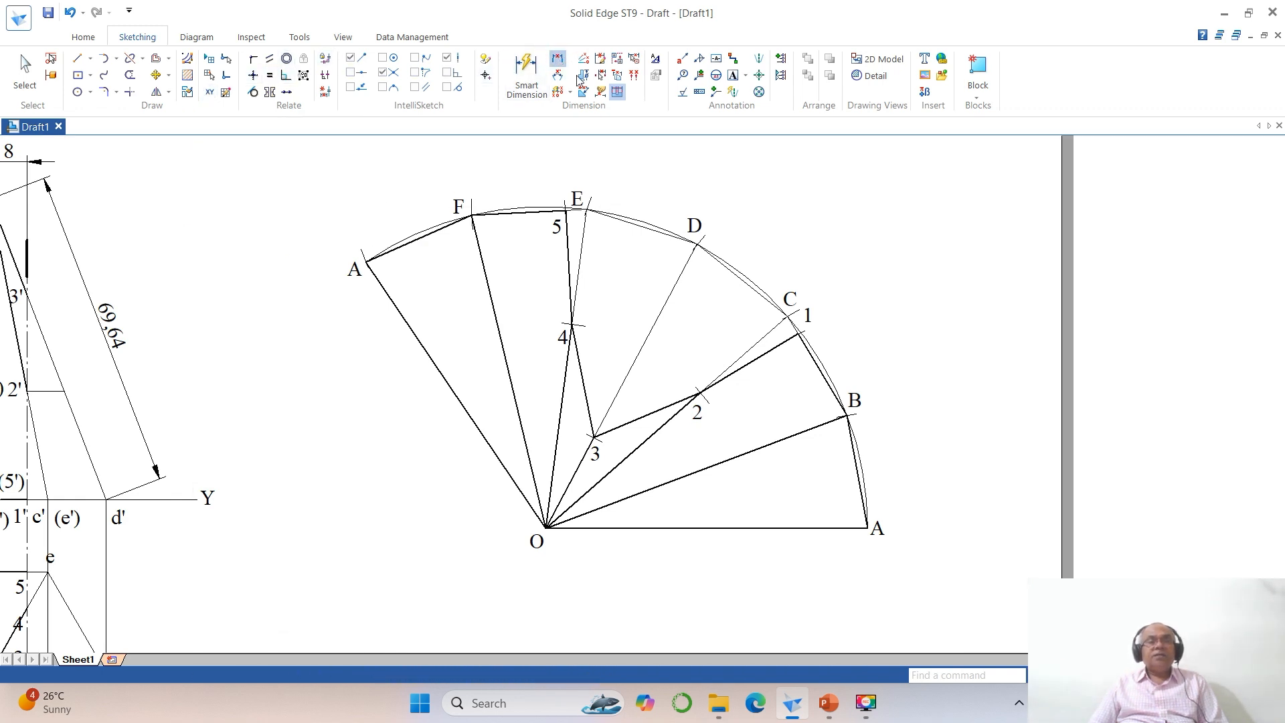
{"action": "left_click", "coordinate": [848, 449]}
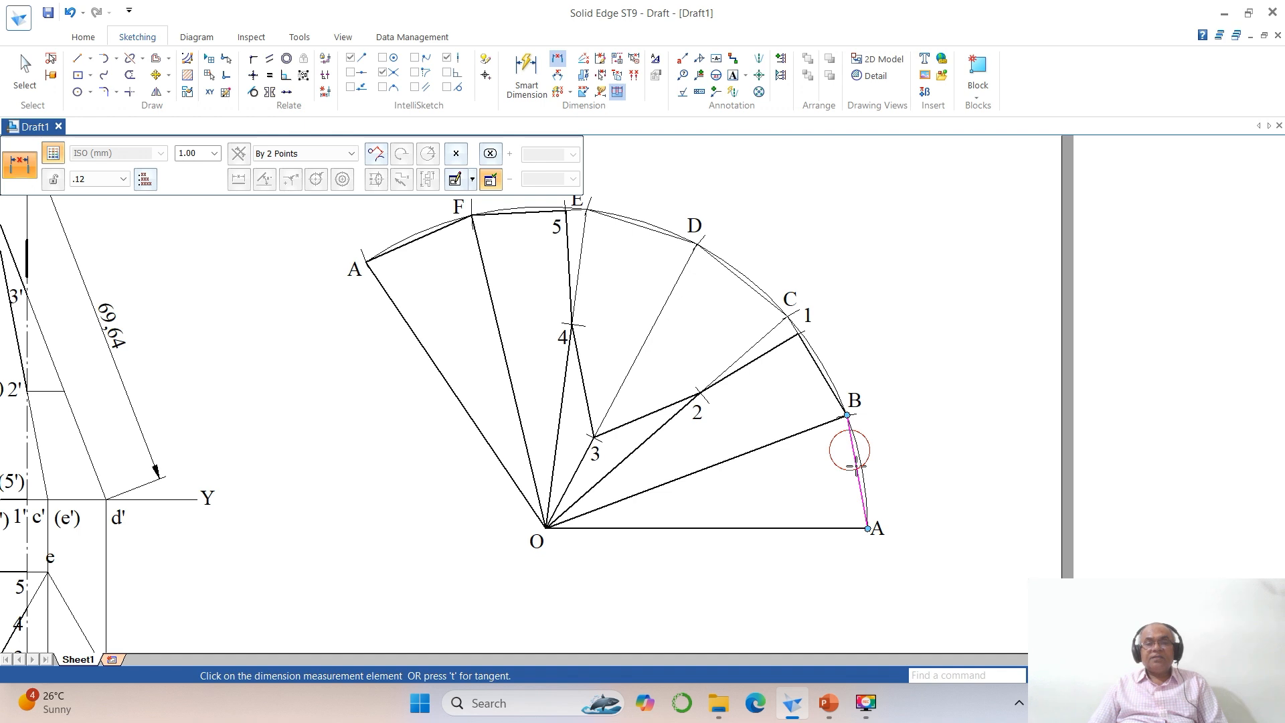
{"action": "left_click", "coordinate": [854, 485]}
{"action": "left_click", "coordinate": [892, 472]}
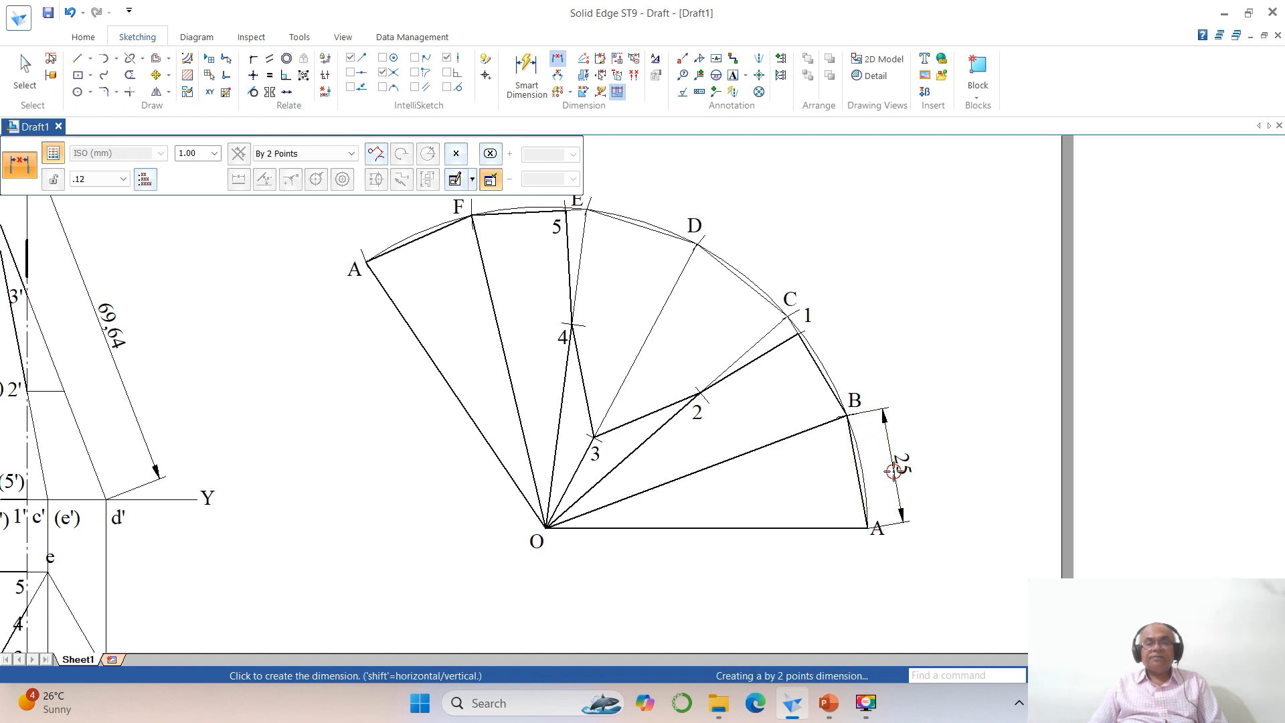
Step: Move the end label A of the development slightly downward
{"action": "left_click", "coordinate": [155, 74]}
{"action": "left_click", "coordinate": [885, 541]}
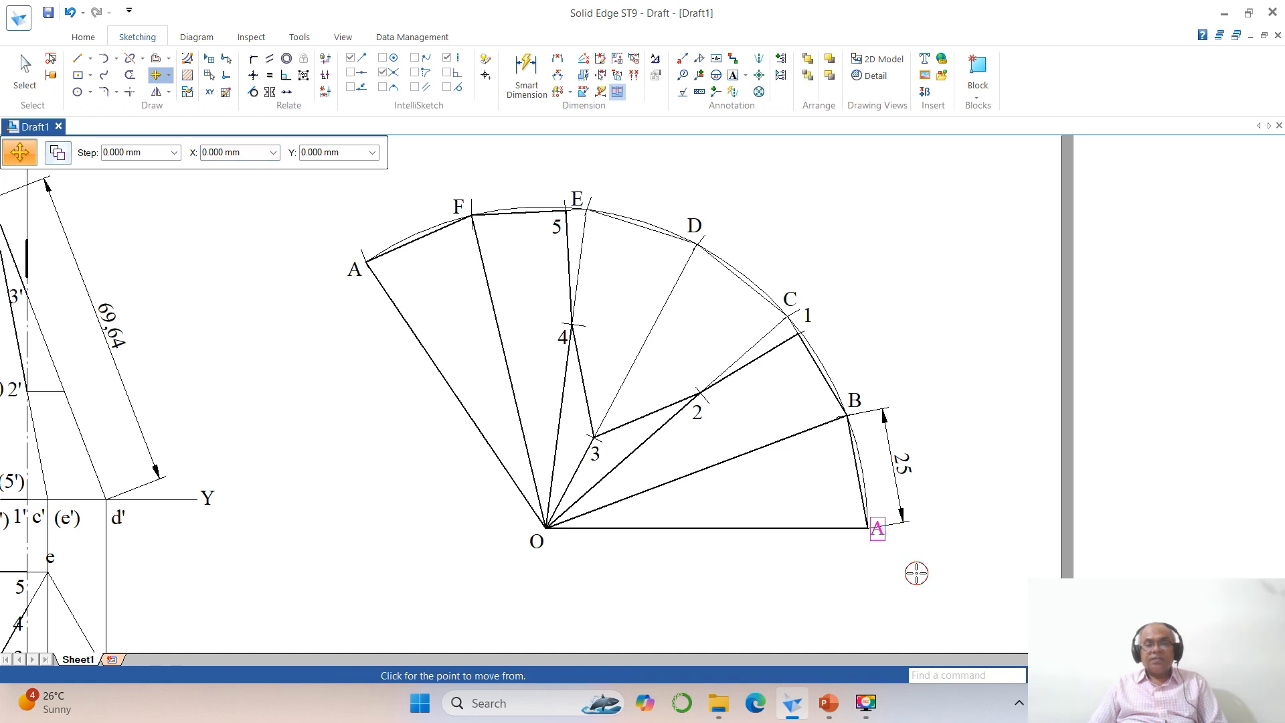
{"action": "left_click", "coordinate": [917, 574]}
{"action": "left_click", "coordinate": [916, 589]}
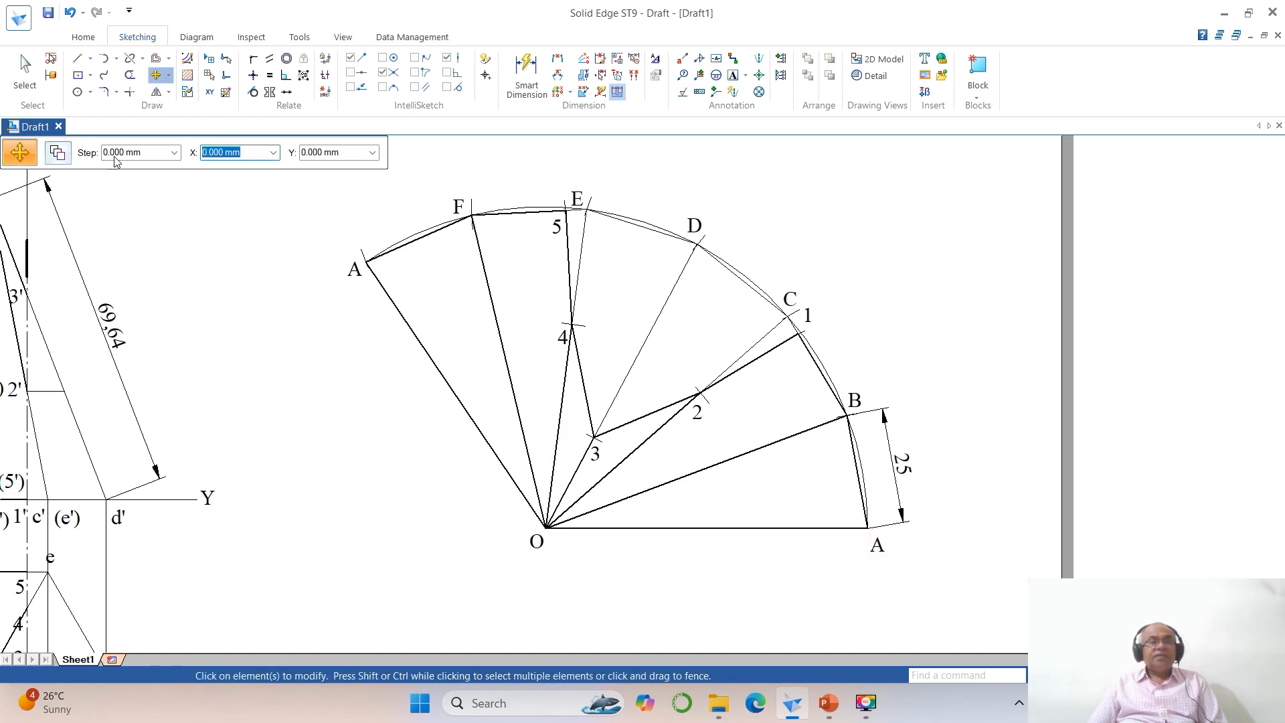
Step: Dimension the length of development line OA below it
{"action": "left_click", "coordinate": [554, 60]}
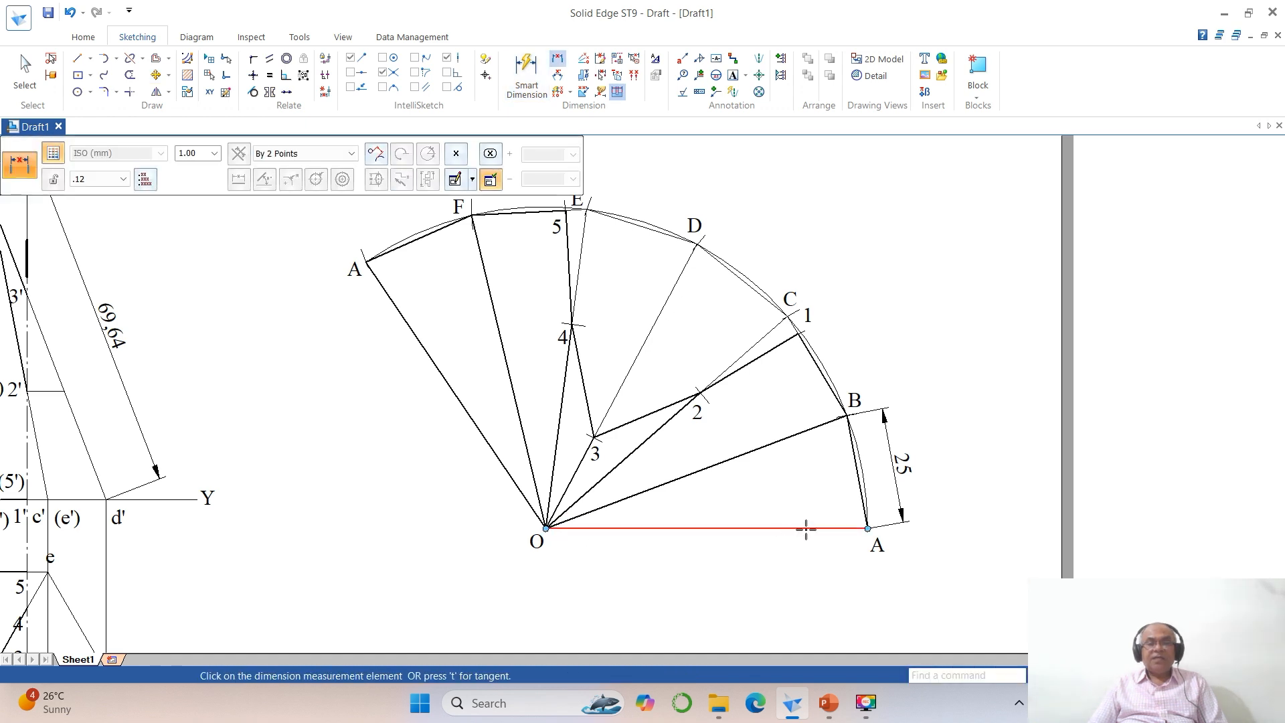
{"action": "left_click", "coordinate": [805, 528]}
{"action": "left_click", "coordinate": [784, 562]}
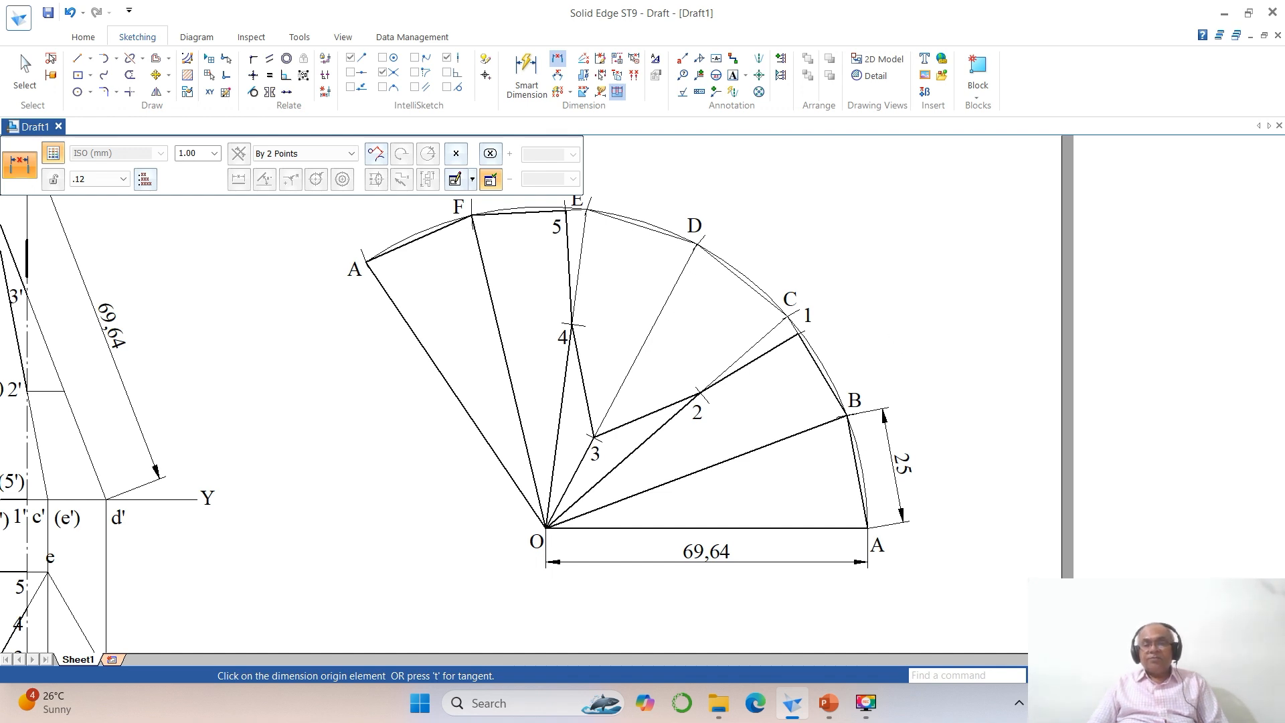
{"action": "key", "text": "ctrl+f"}
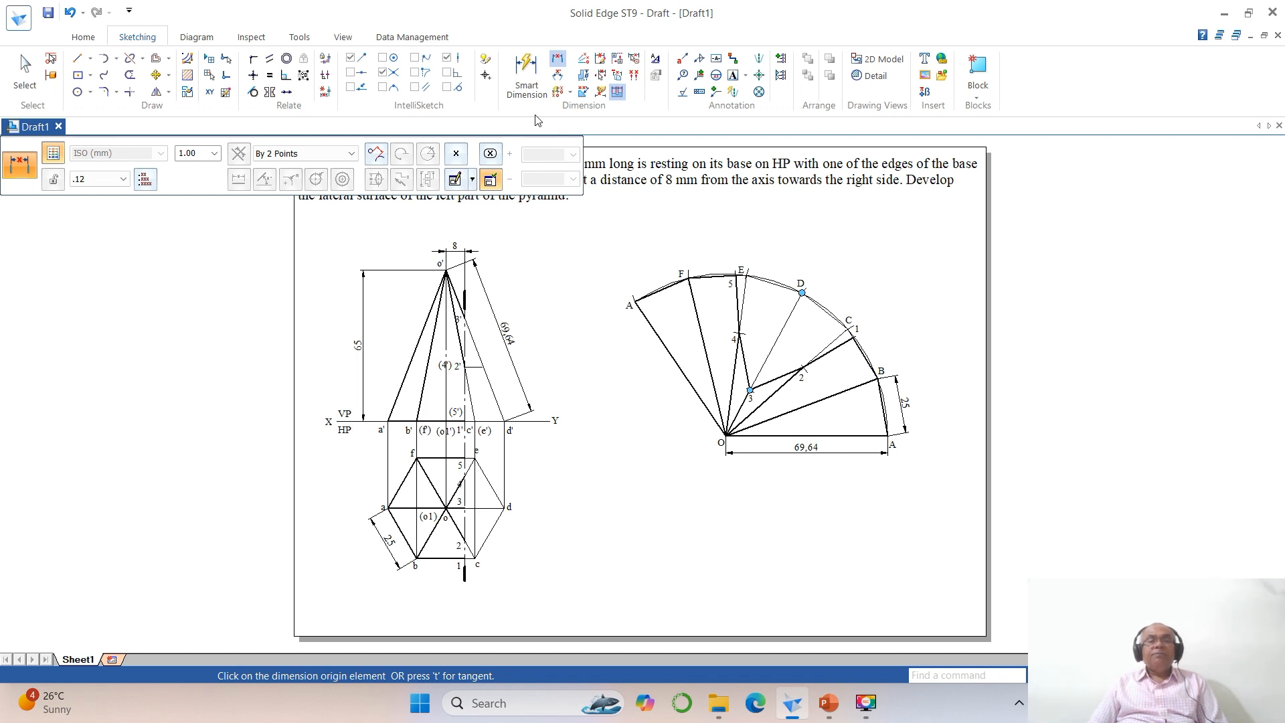
Step: Add the text DEVELOPMENT inside the development near edge AF
{"action": "left_click", "coordinate": [732, 75]}
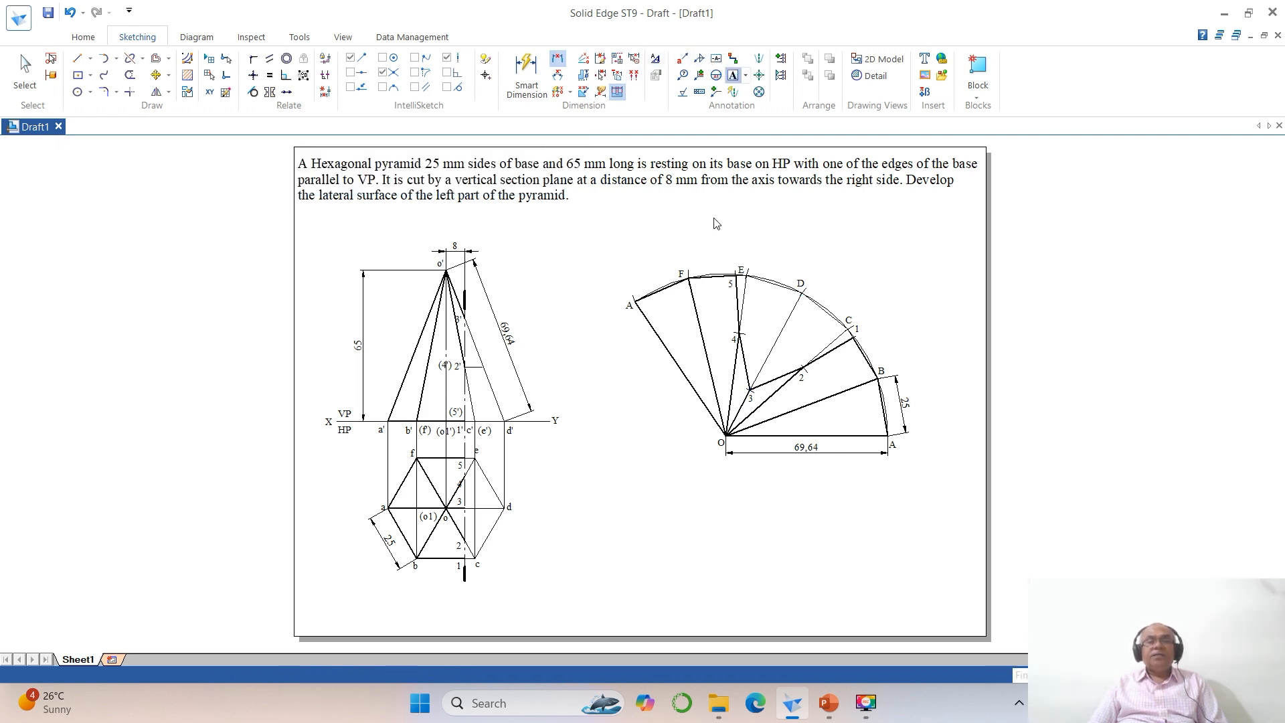
{"action": "left_click", "coordinate": [656, 312]}
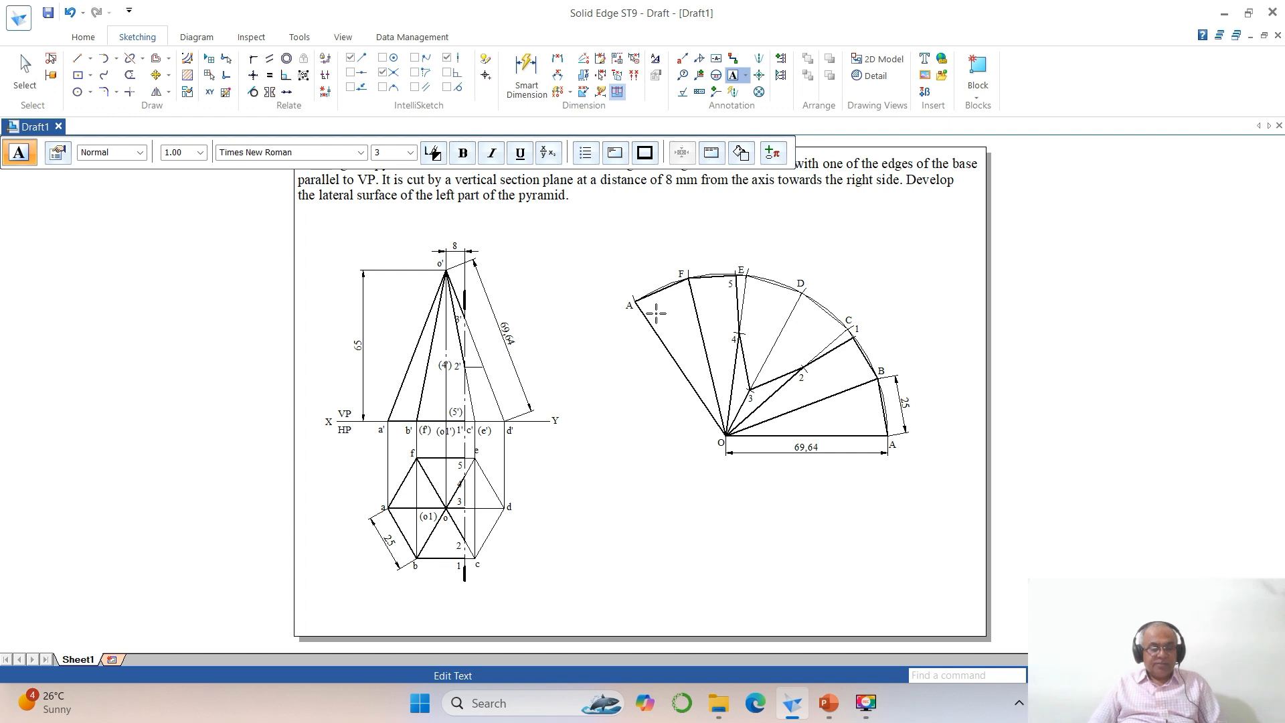
{"action": "type", "text": "DEVELOP"}
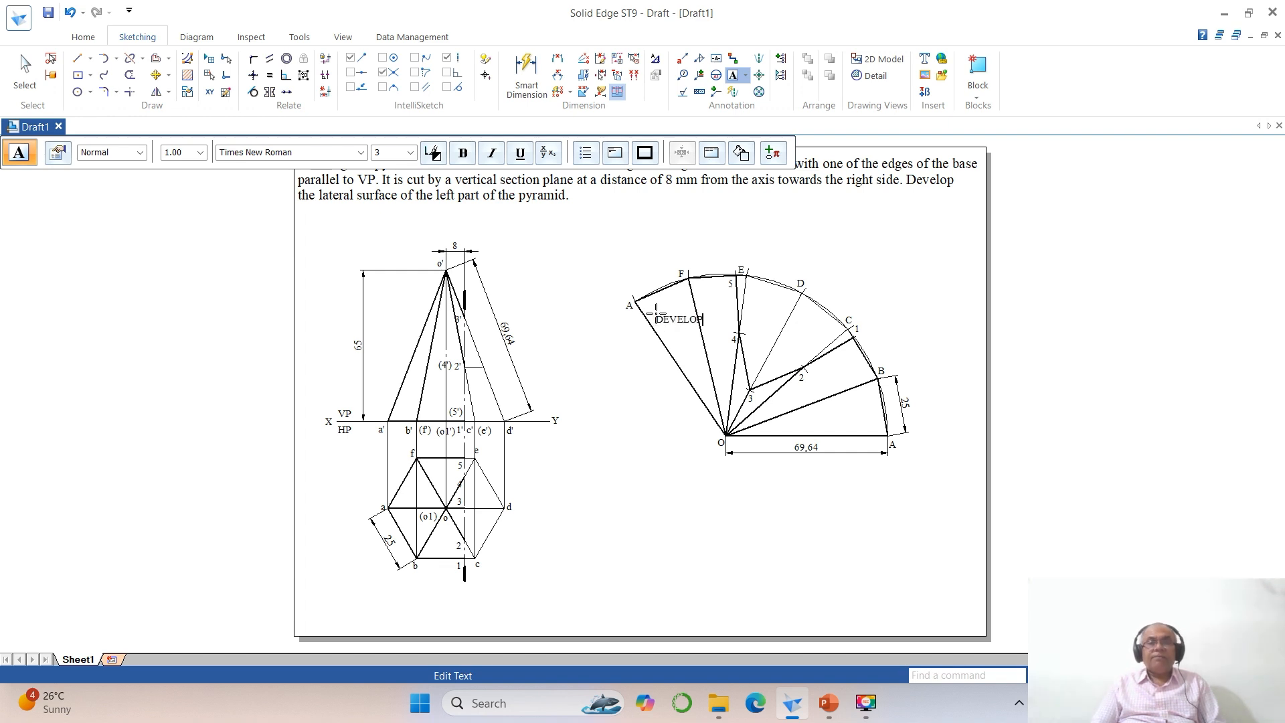
{"action": "type", "text": "MENT"}
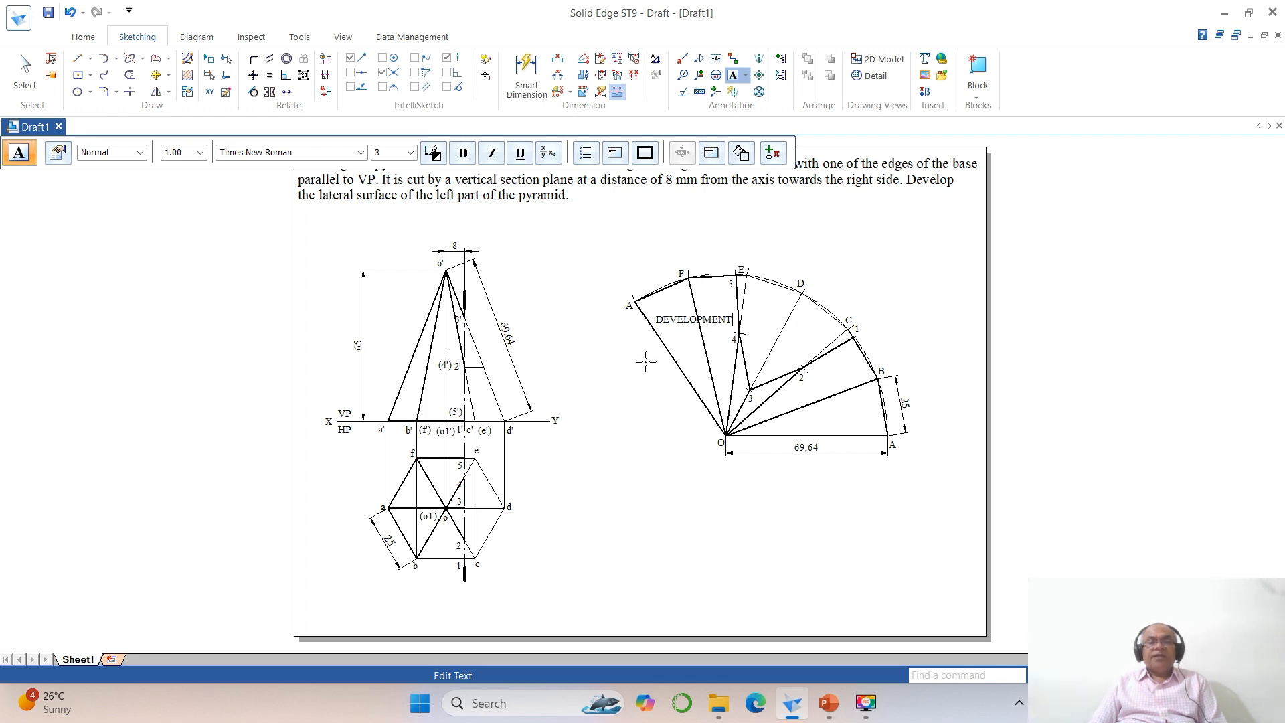
{"action": "left_click", "coordinate": [804, 395]}
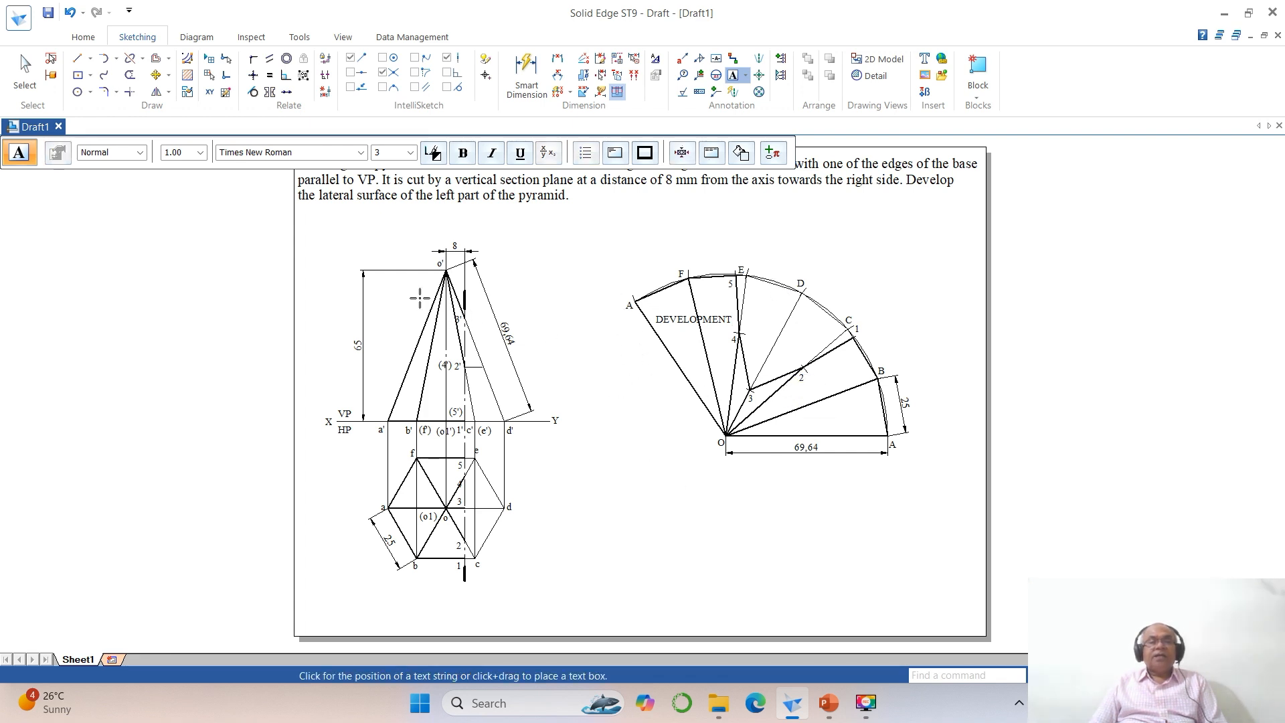